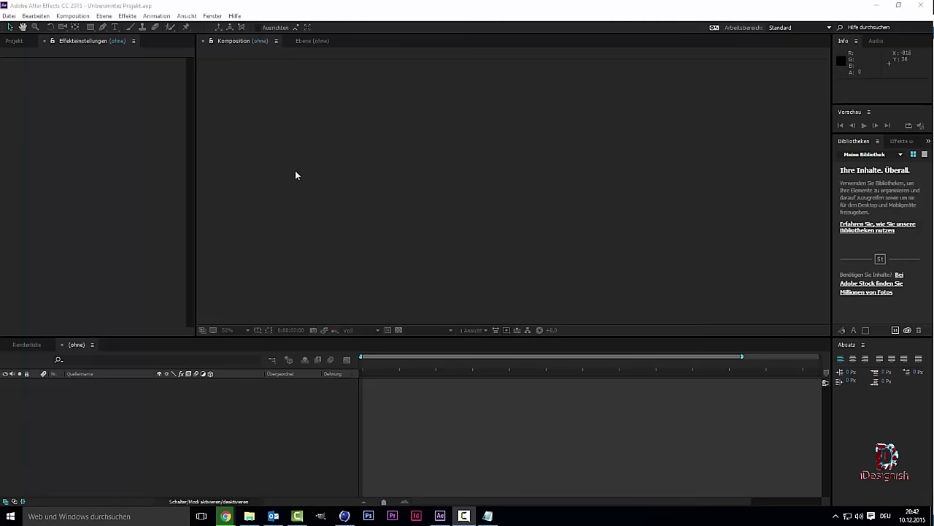
- Focus the empty After Effects project and open the Komposition menu
click(235, 149)
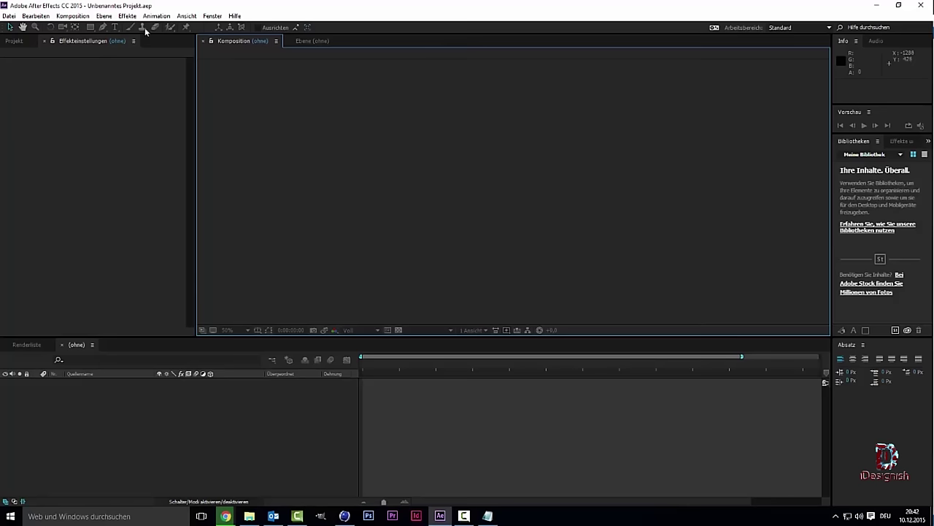
click(73, 16)
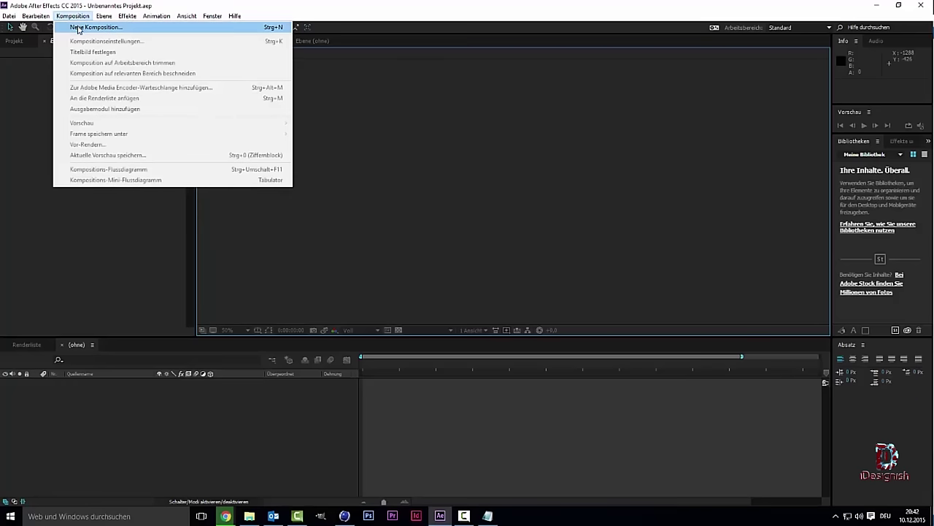
- Create Komp 1 at 1920×1080, 60 fps with a black background
click(79, 28)
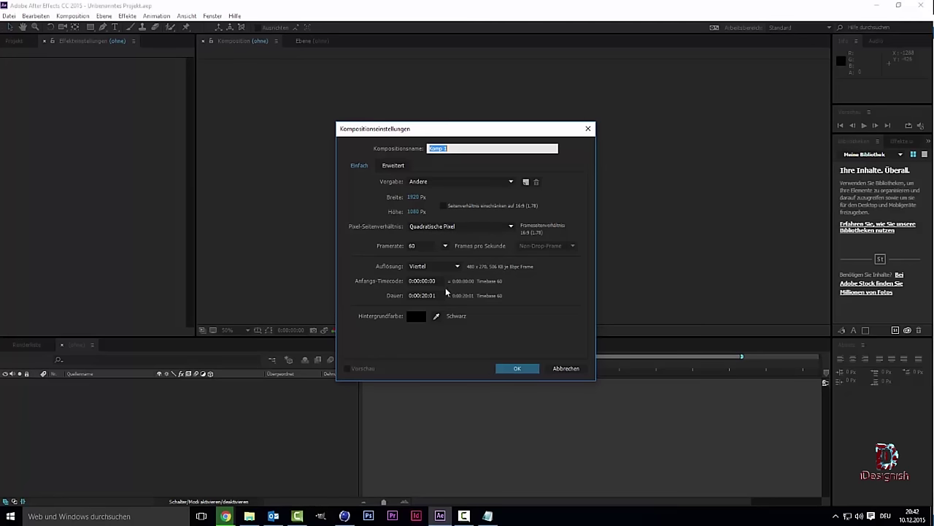
click(523, 368)
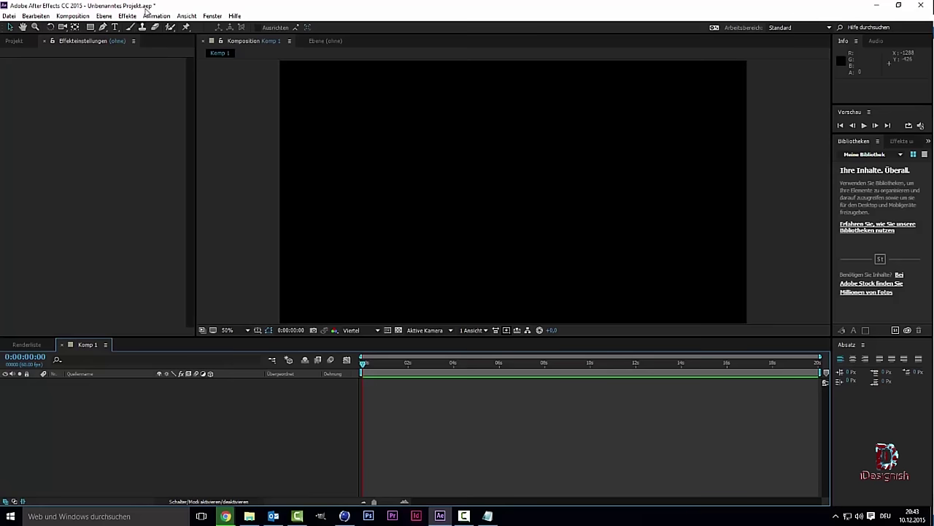
- Add a black 1920×1080 solid, Schwarz Farbfläche 1, through the timeline's Neu > Farbfläche command
click(128, 17)
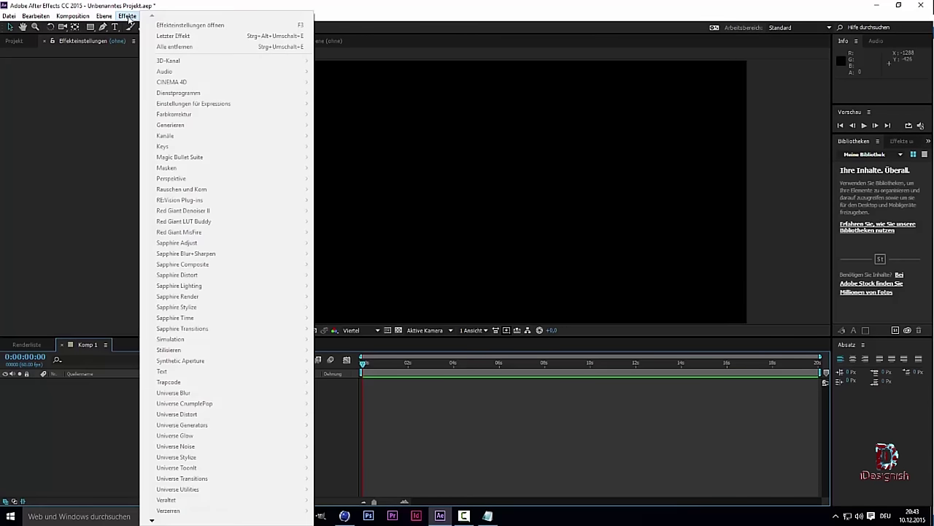
click(64, 410)
right_click(65, 411)
click(94, 431)
right_click(94, 431)
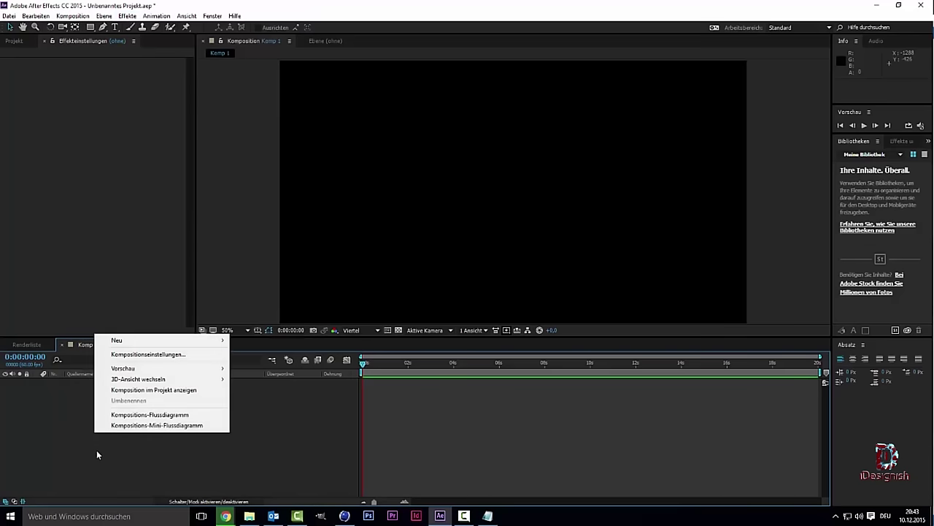
click(76, 406)
right_click(90, 398)
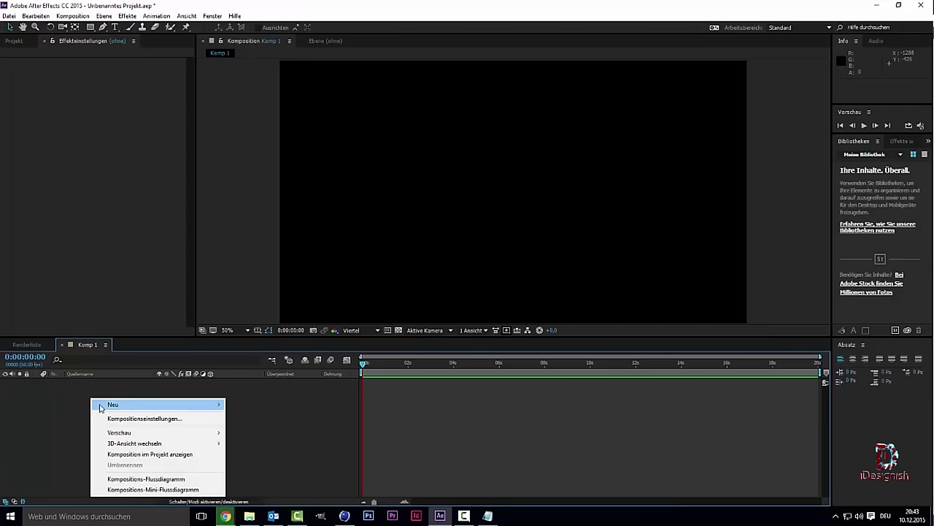
mouse_move(180, 407)
click(282, 429)
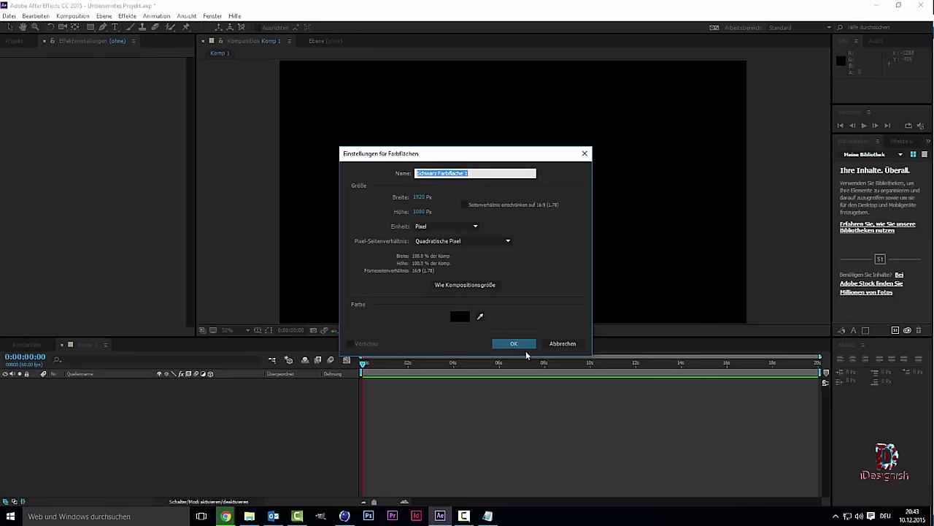
click(526, 344)
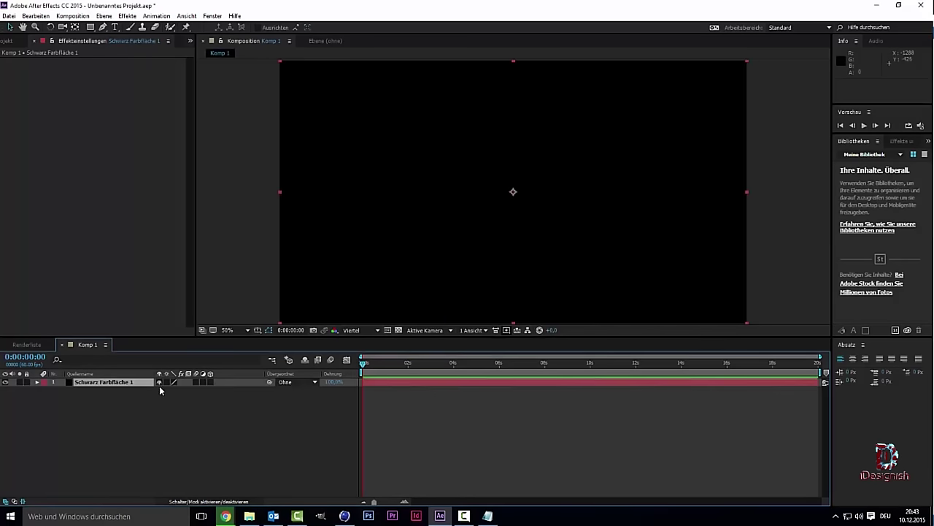
click(127, 16)
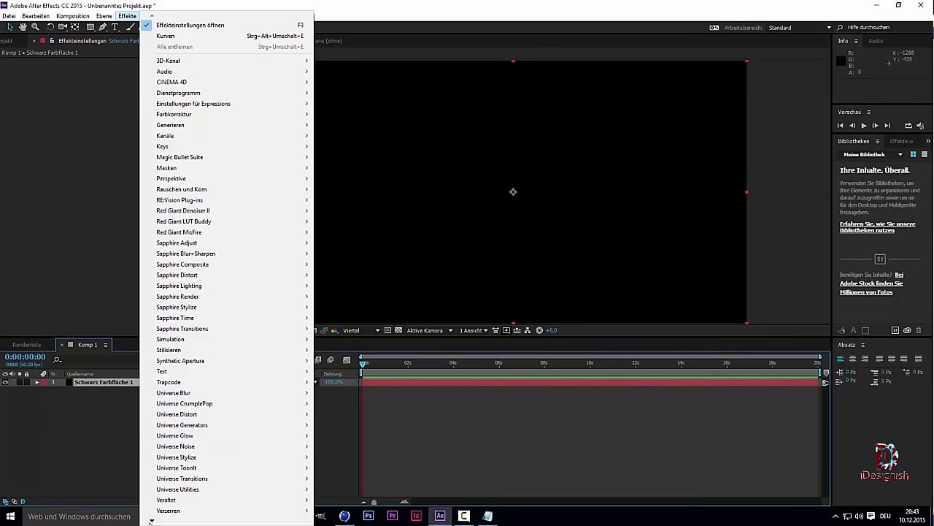
- Apply Video Copilot Optical Flares to Schwarz Farbfläche 1 and open its Options window
mouse_move(151, 521)
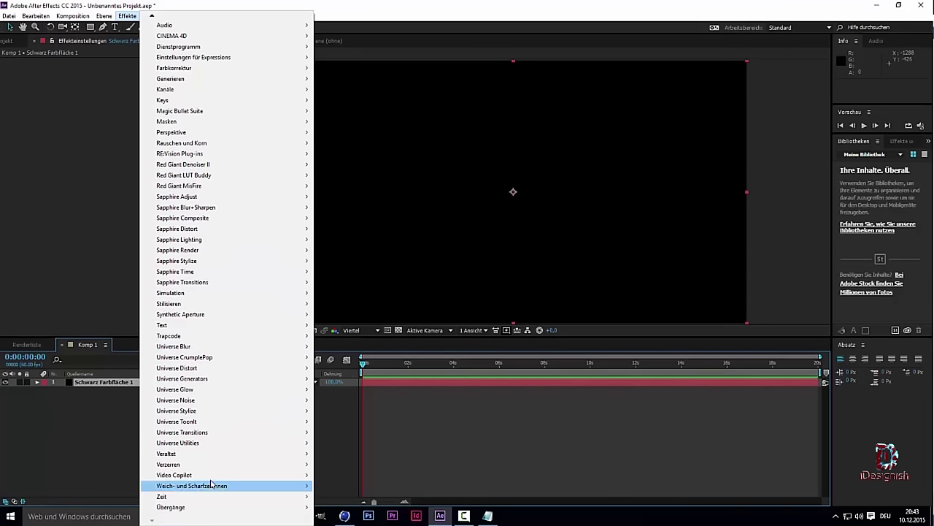
mouse_move(290, 478)
click(344, 486)
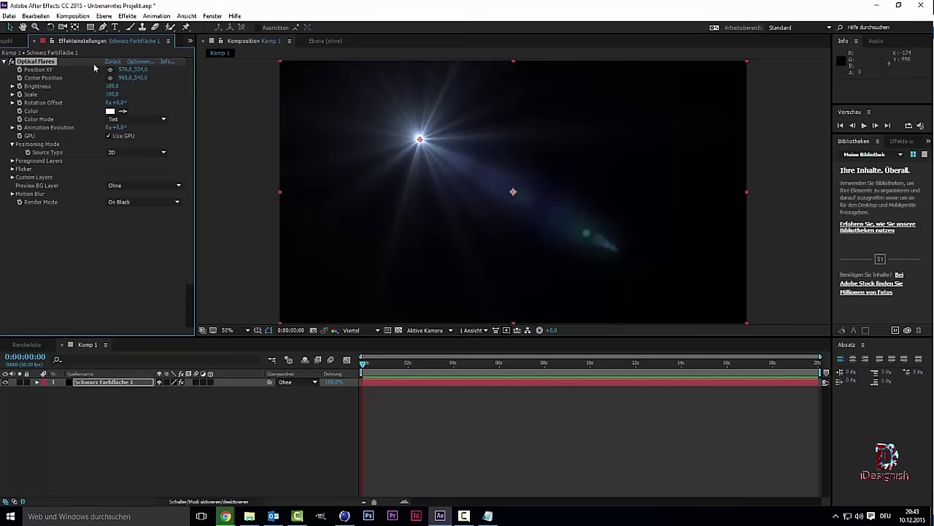
click(138, 62)
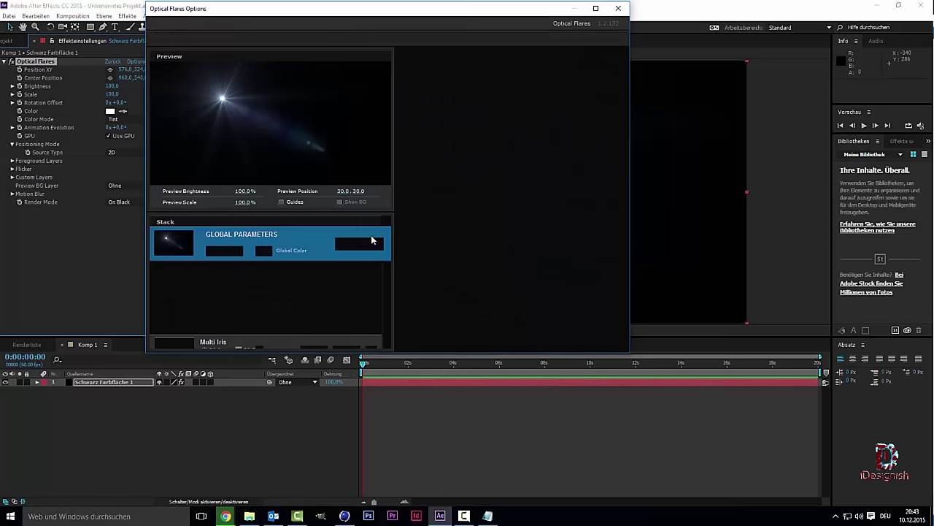
- Clear the flare stack, add a Glow lens object and lower its brightness
click(389, 40)
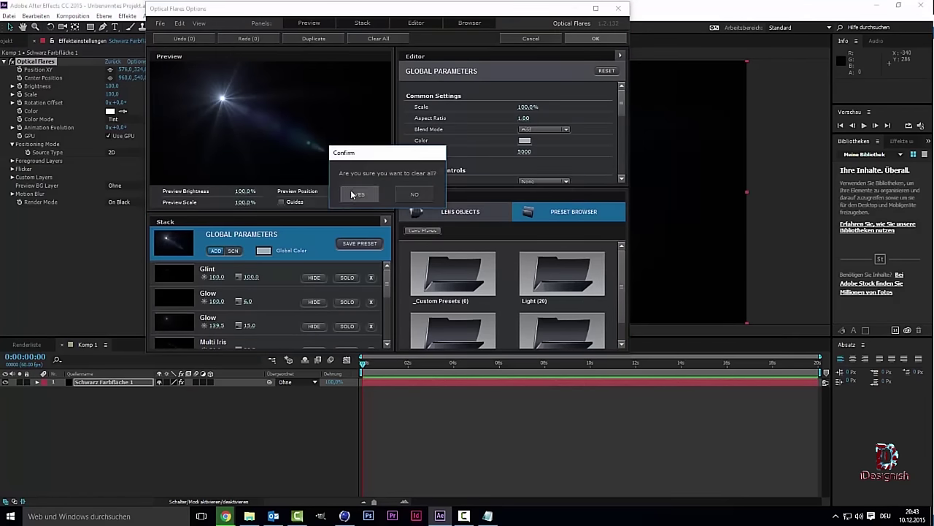
click(358, 195)
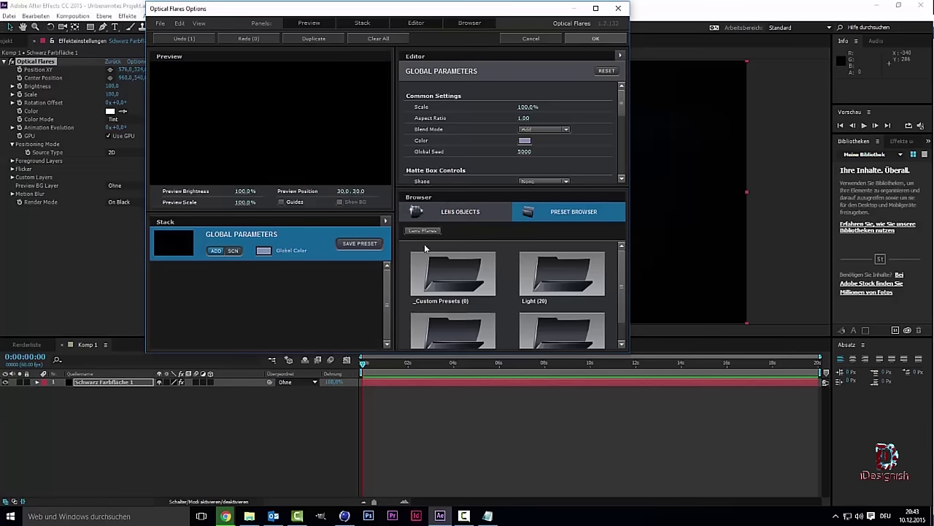
click(471, 212)
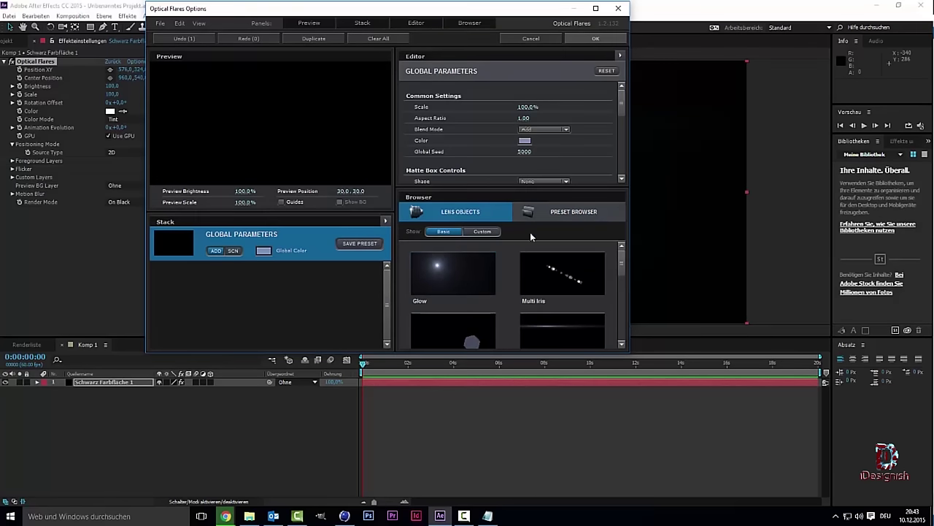
click(484, 272)
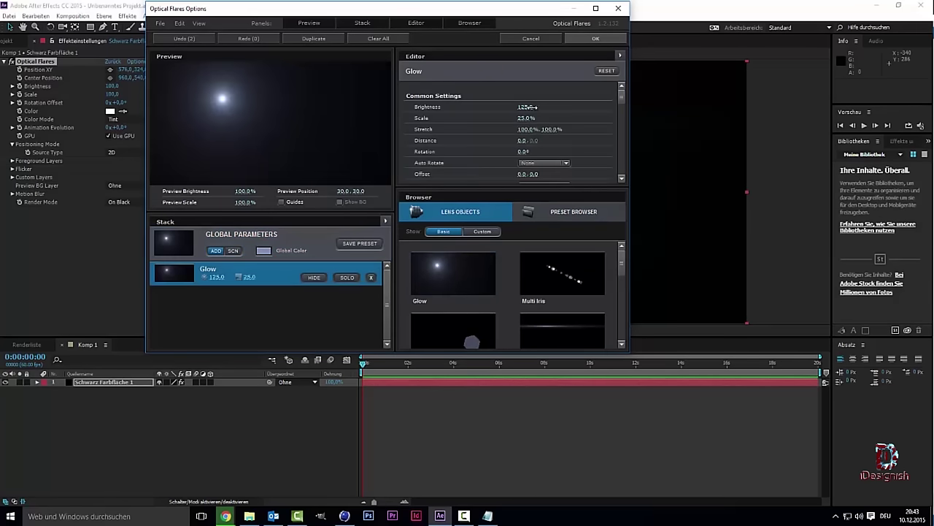
mouse_move(545, 112)
mouse_down()
mouse_move(482, 129)
mouse_move(557, 117)
mouse_move(515, 110)
mouse_up()
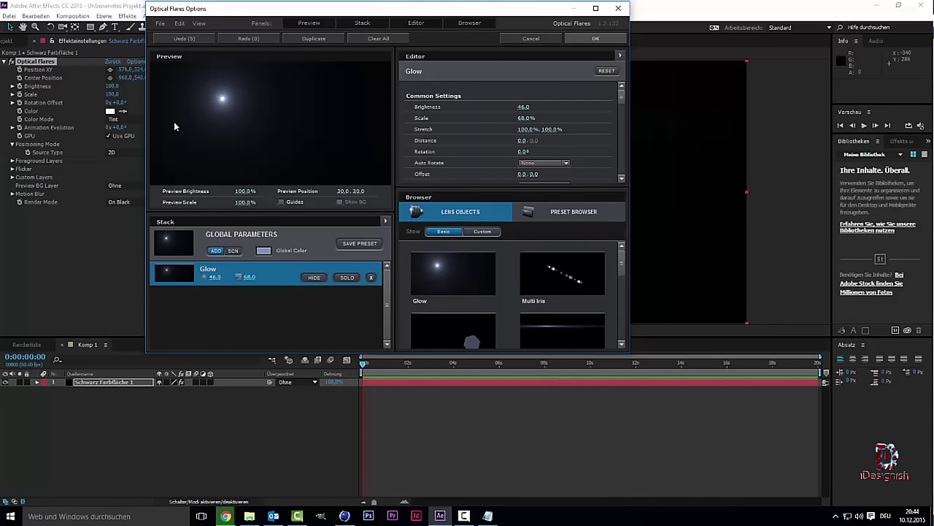
- Close Optical Flares Options without saving and select the Schwarz Farbfläche 1 layer
click(612, 6)
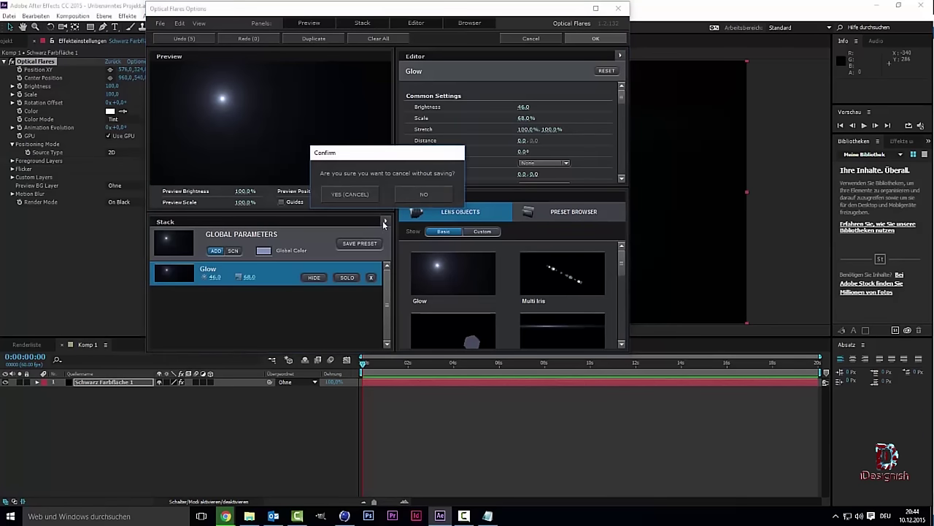
click(373, 199)
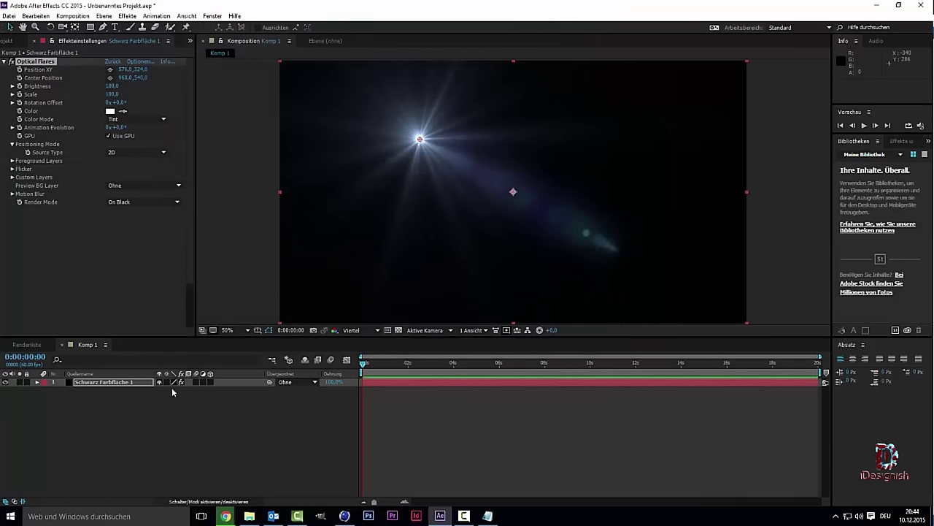
click(131, 382)
- Delete the solid layer and bring up the Flares texture folder in File Explorer
key(Delete)
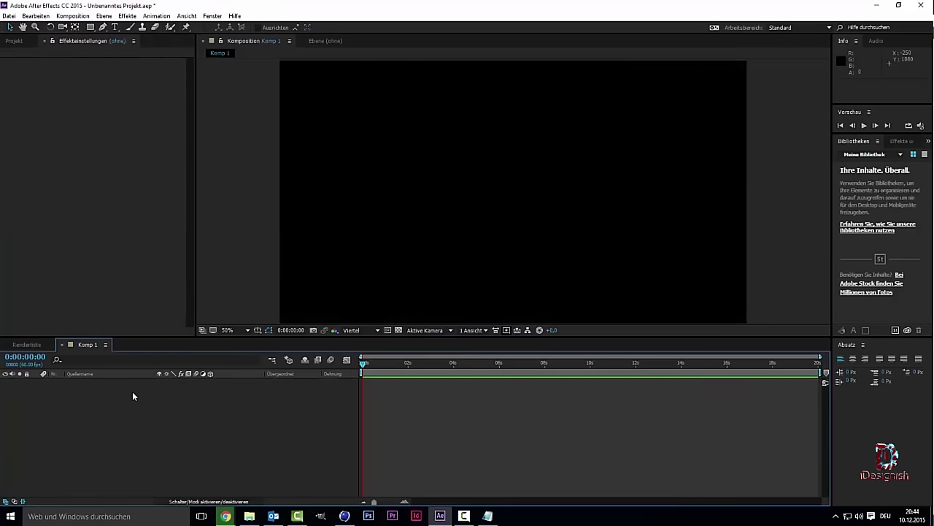
click(249, 516)
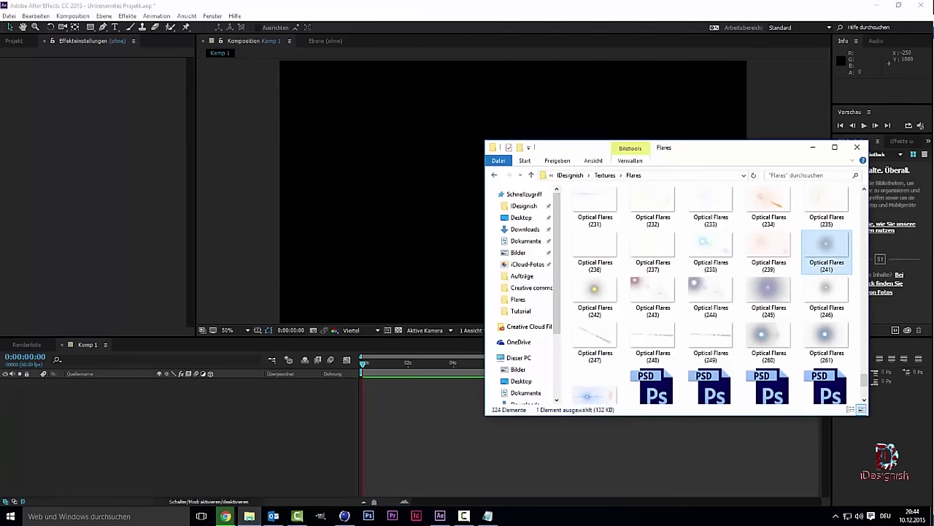
drag(770, 157, 639, 43)
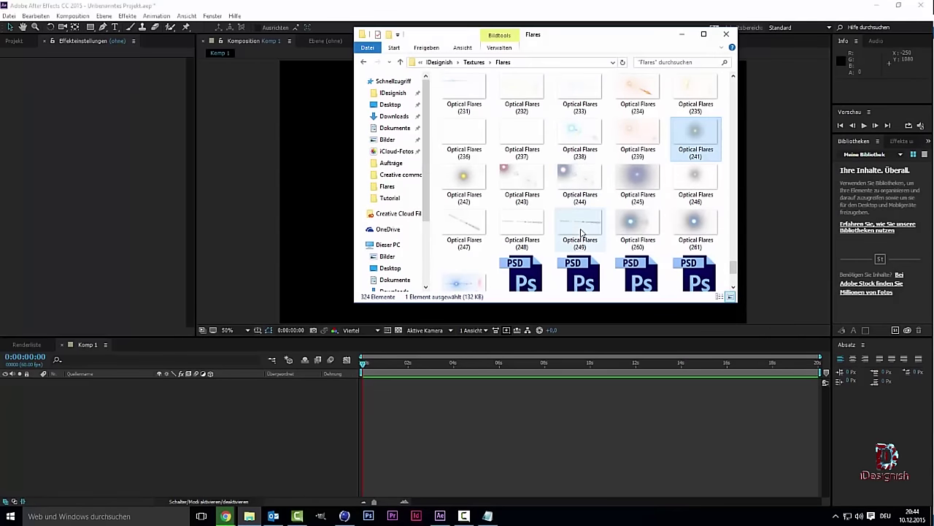
- Preview the flare textures Optical Flares (241) and Optical Flares (222) in Photos
mouse_move(582, 232)
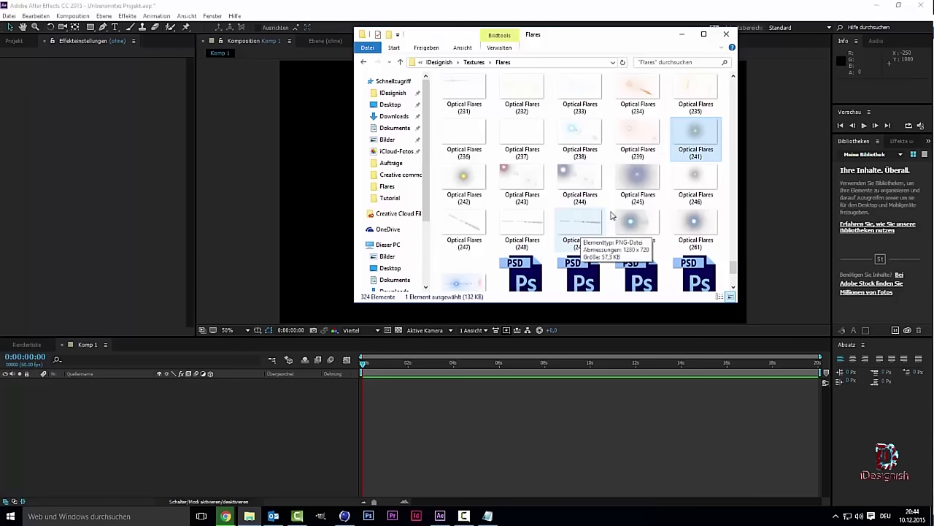
mouse_move(693, 140)
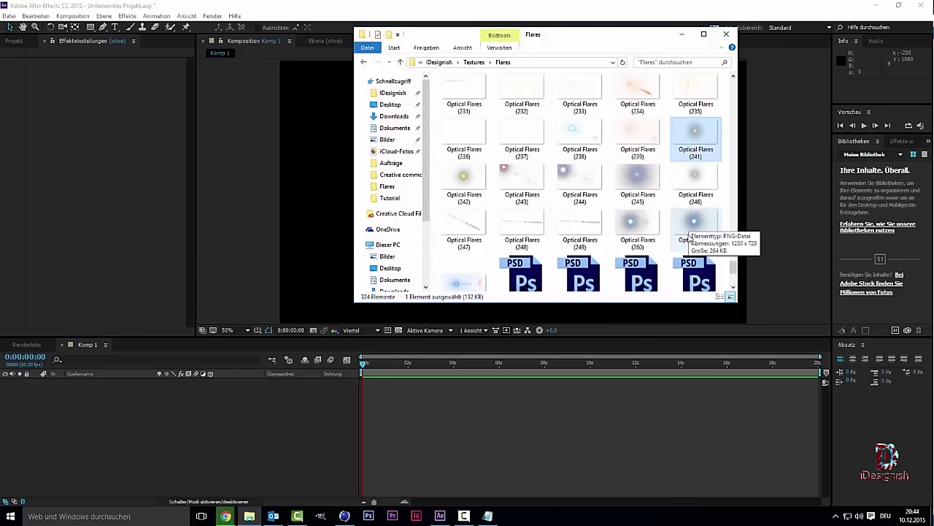
mouse_move(688, 214)
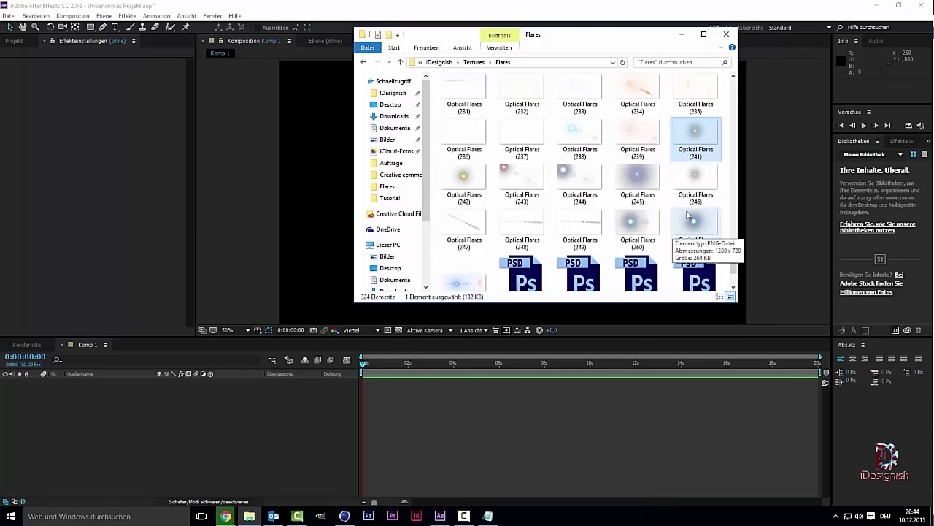
double_click(691, 134)
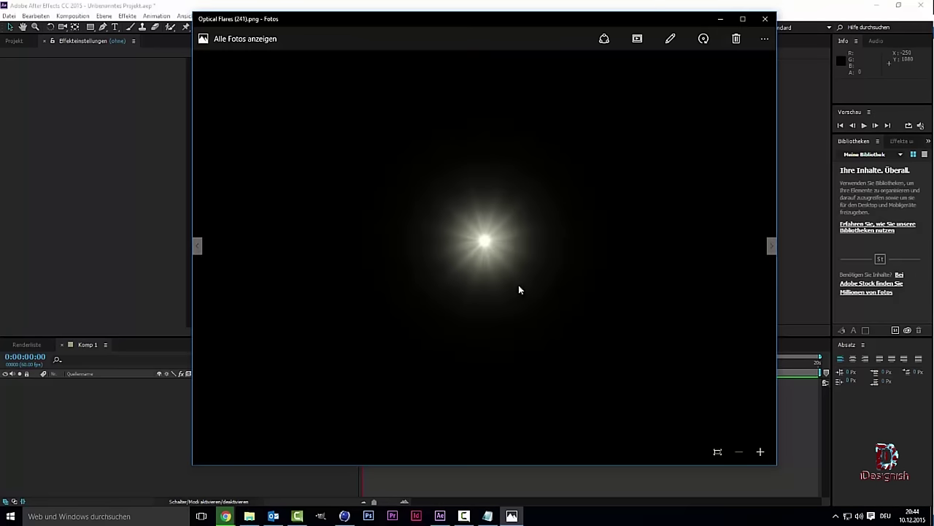
click(765, 18)
scroll(467, 227, up, 3)
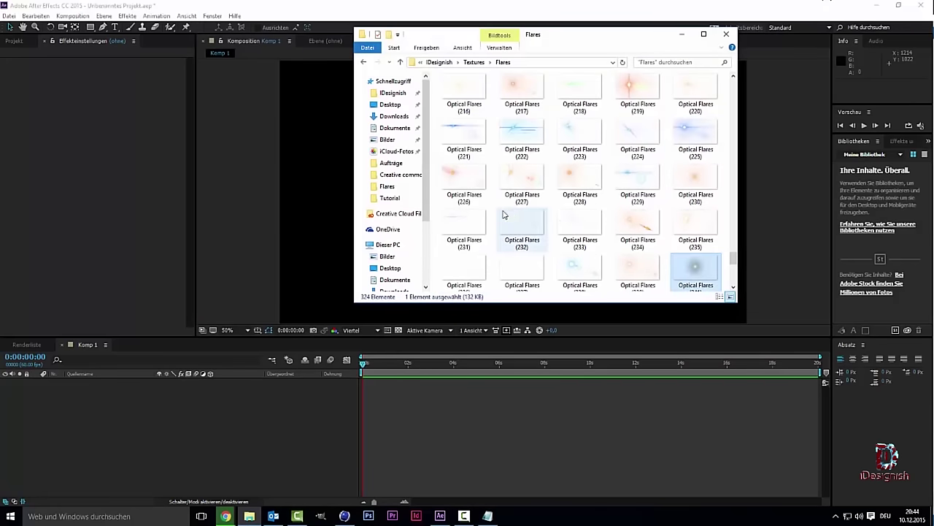
double_click(509, 154)
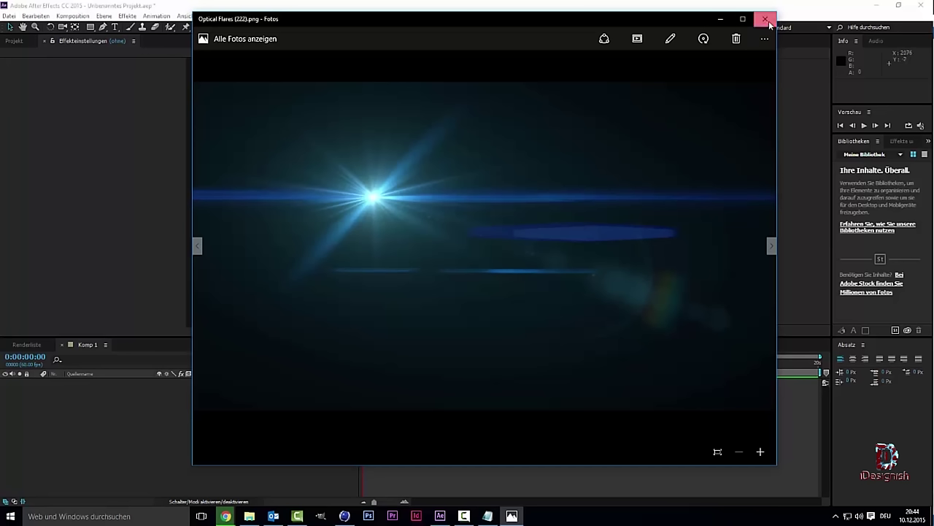
click(765, 19)
- Preview Optical Flares (261) full size and start dragging it toward After Effects
click(695, 267)
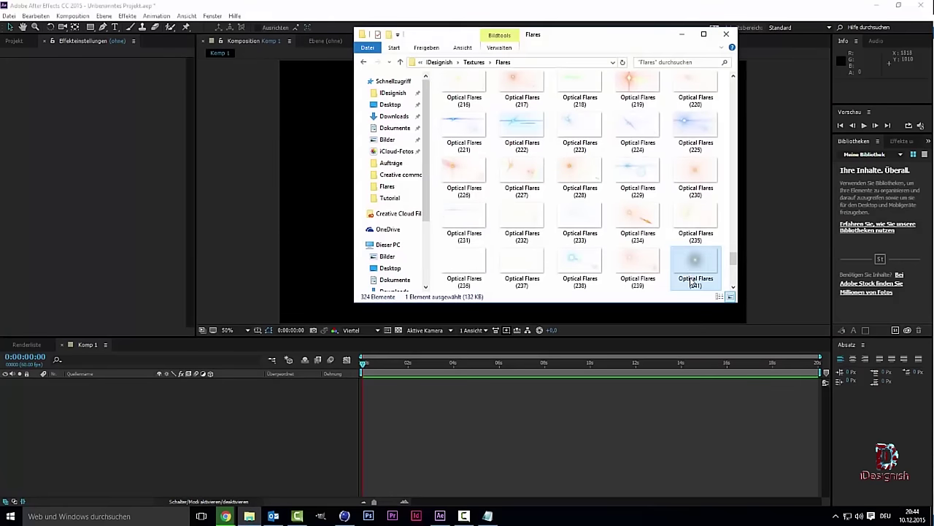
scroll(695, 267, down, 3)
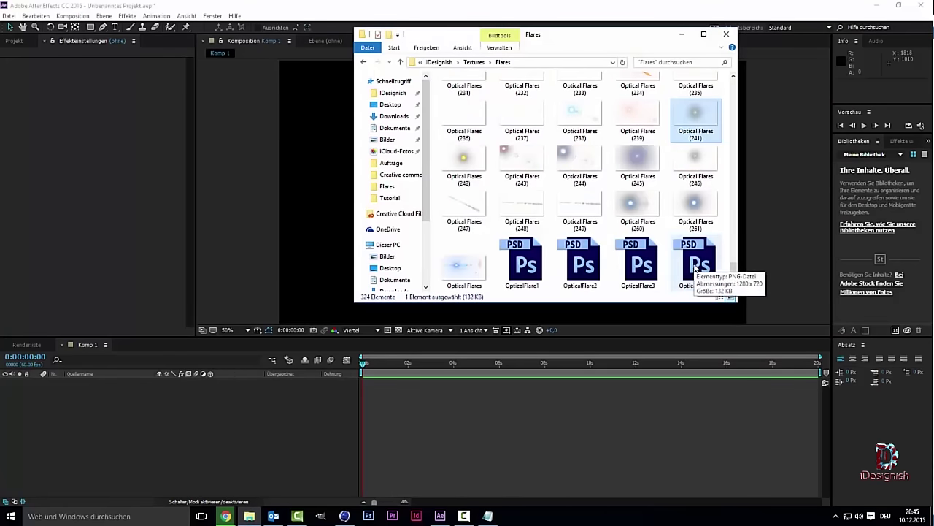
double_click(696, 212)
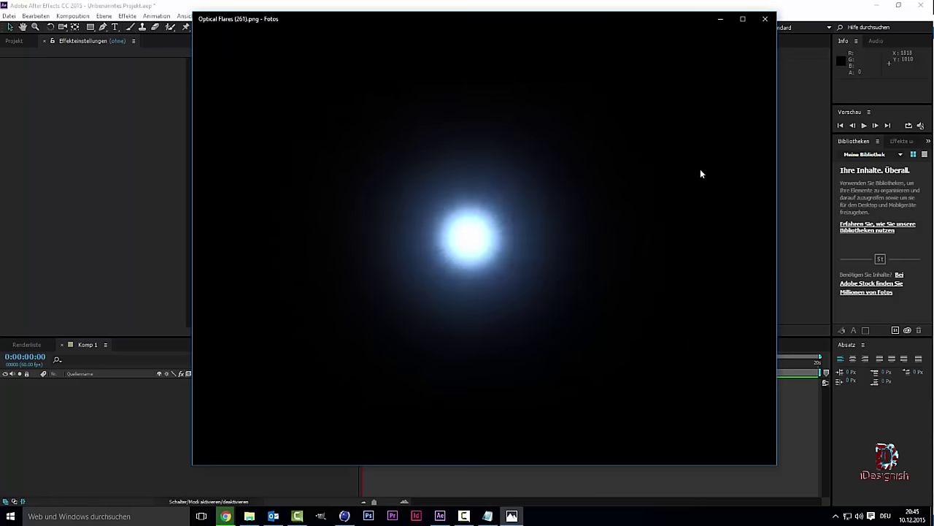
click(764, 18)
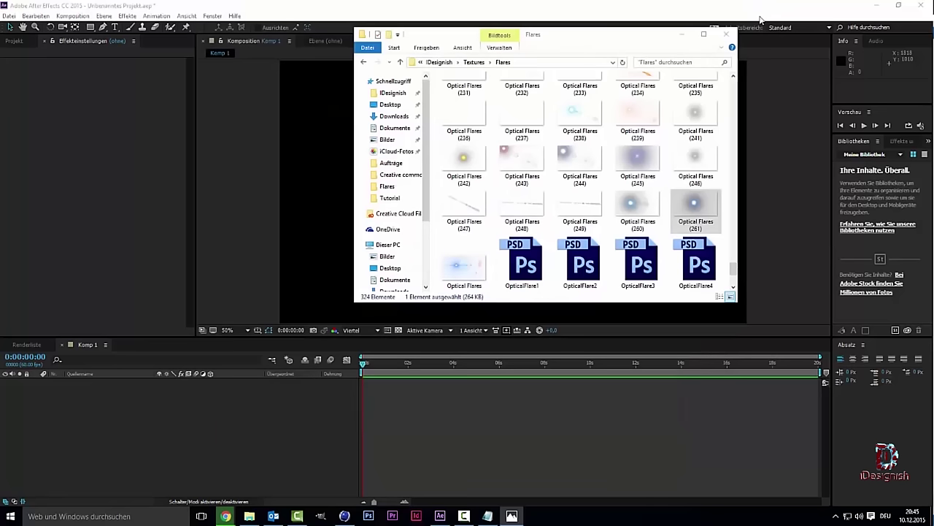
drag(701, 214, 202, 400)
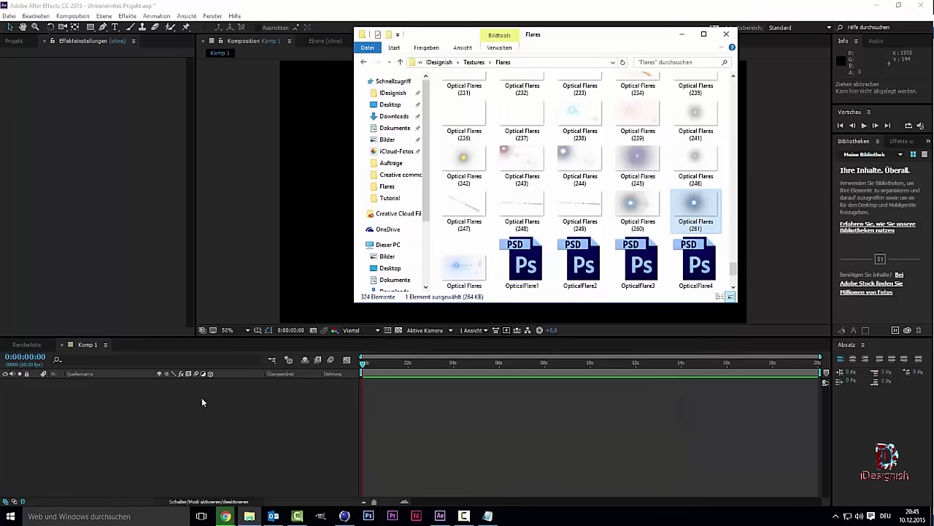
- Import Optical Flares (261).png into Komp 1 and scale it to about 145% to fill the frame
drag(22, 45, 28, 81)
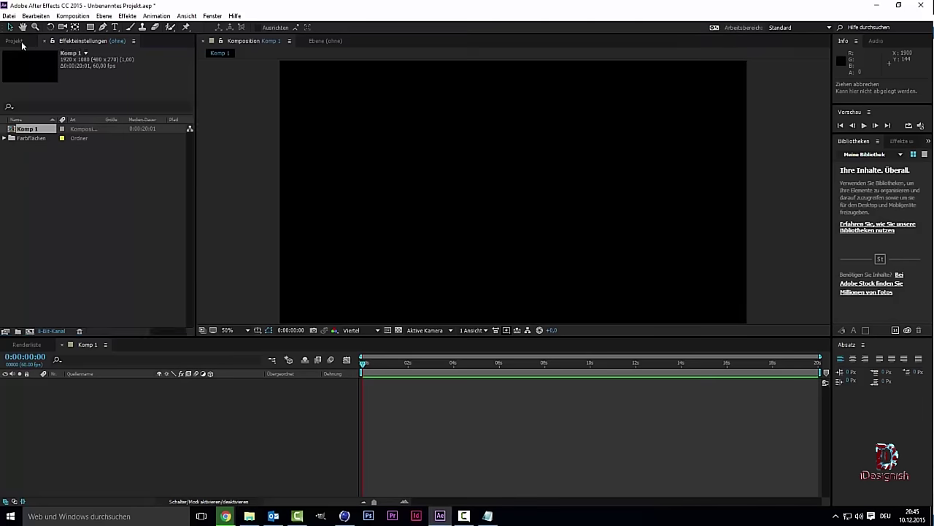
drag(297, 508, 699, 203)
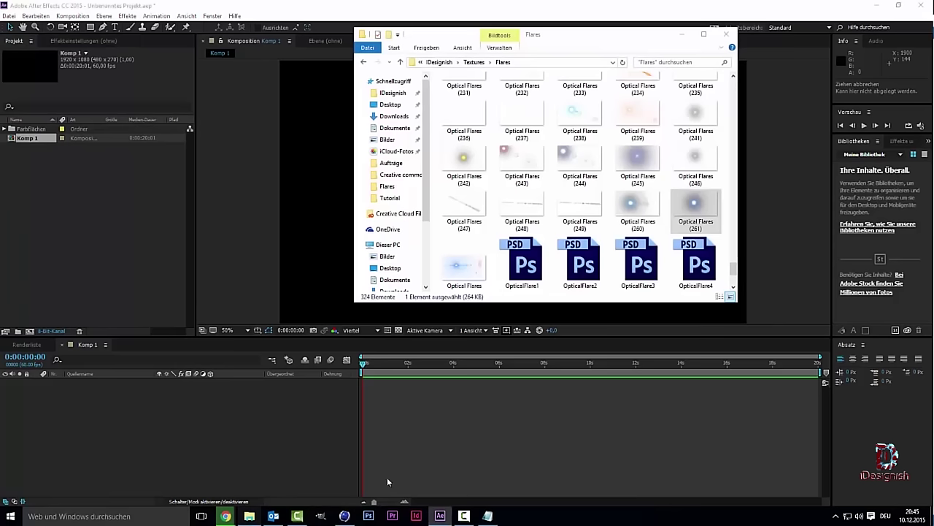
mouse_move(698, 203)
mouse_down()
mouse_move(46, 231)
mouse_move(40, 254)
mouse_up()
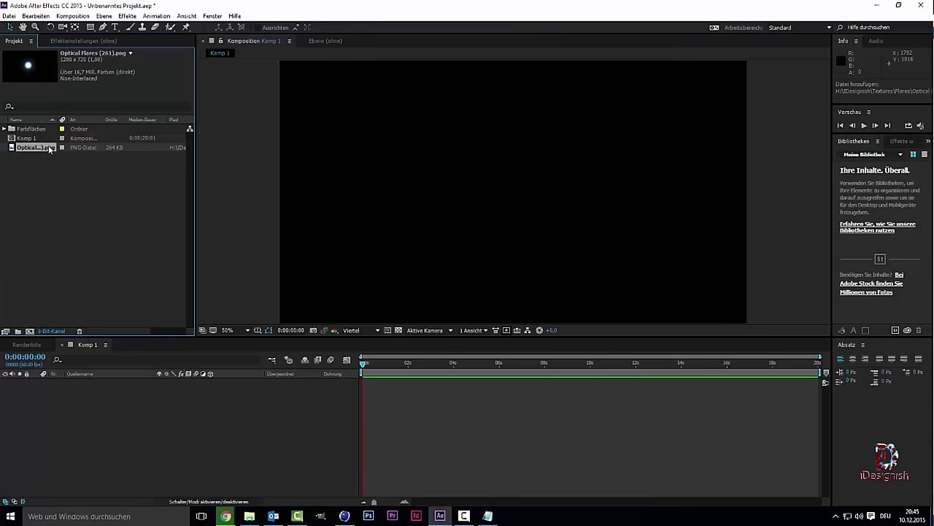
drag(50, 148, 187, 456)
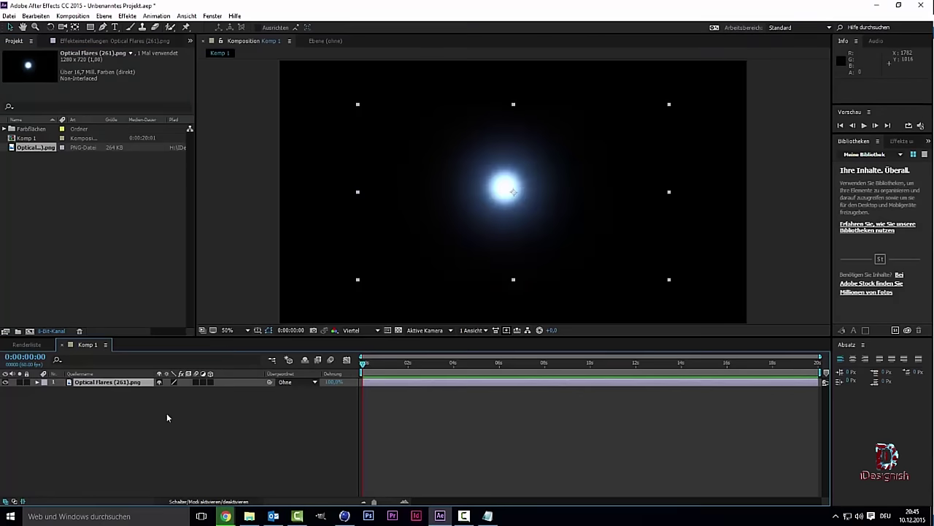
drag(358, 280, 280, 324)
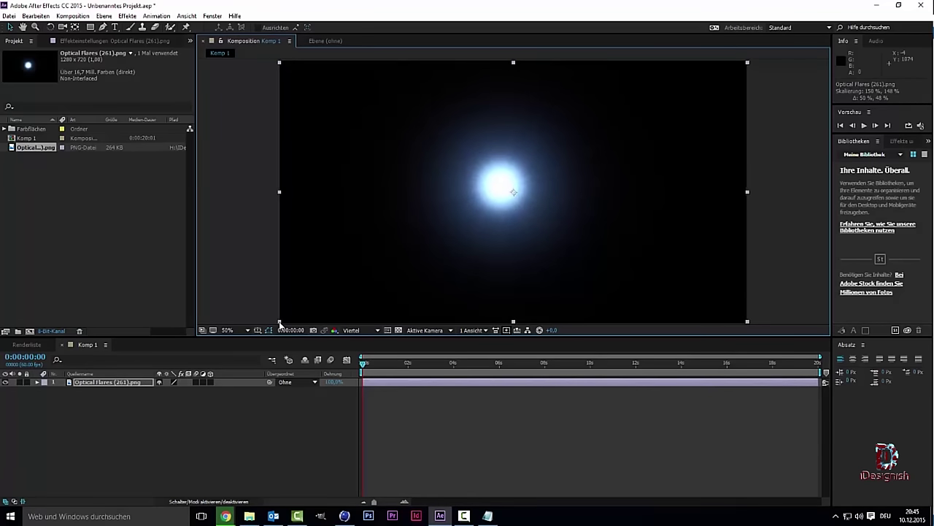
- Select the Optical Flares (261) layer and get the Effects & Presets search ready
click(145, 384)
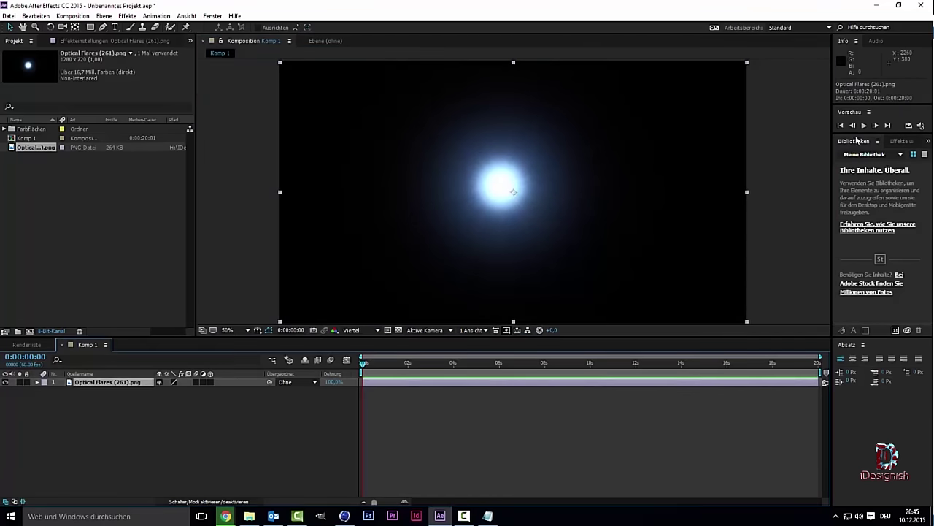
click(899, 141)
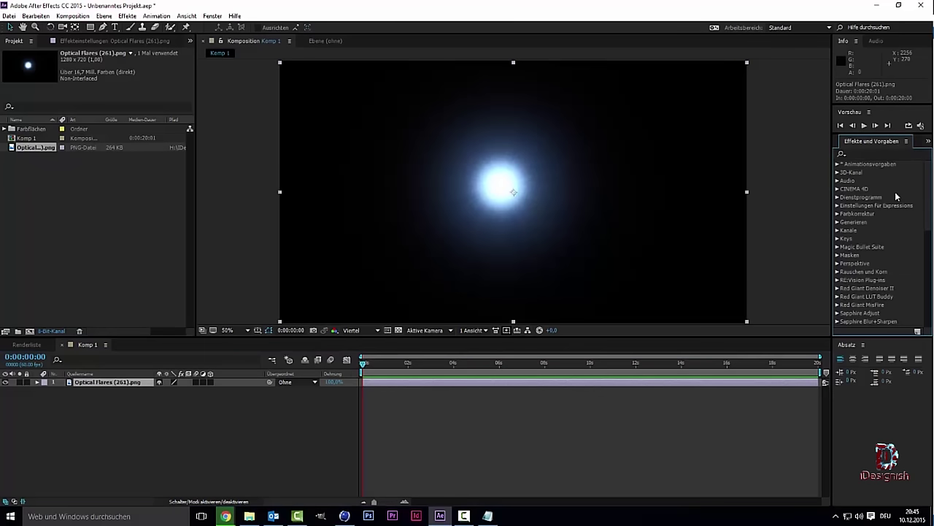
click(886, 151)
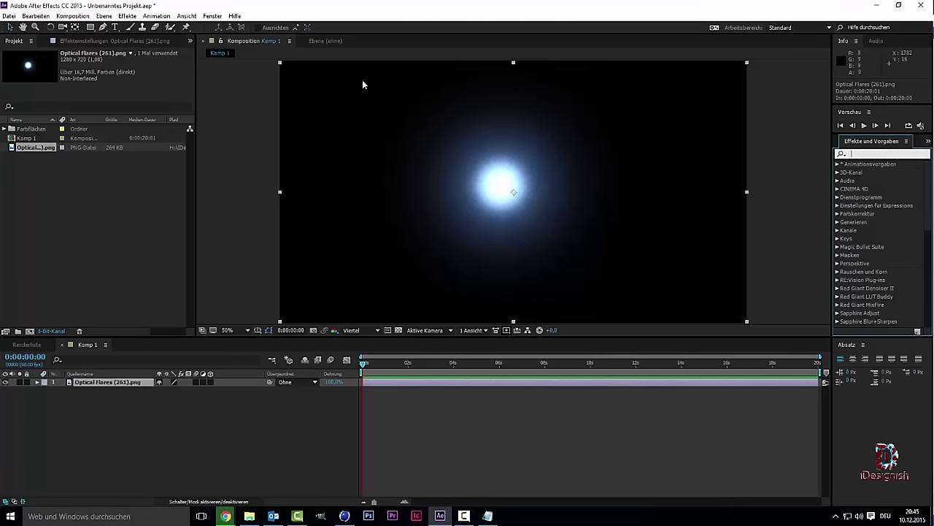
click(126, 16)
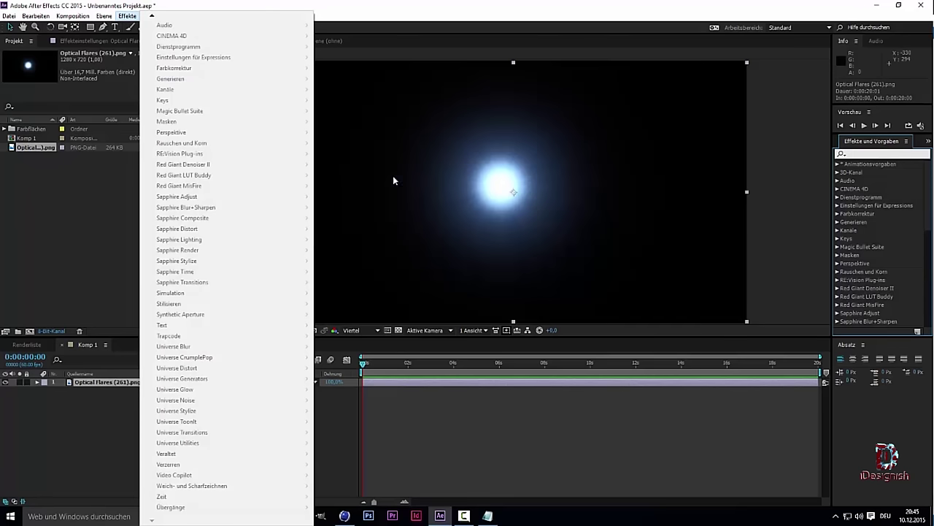
click(448, 3)
click(911, 152)
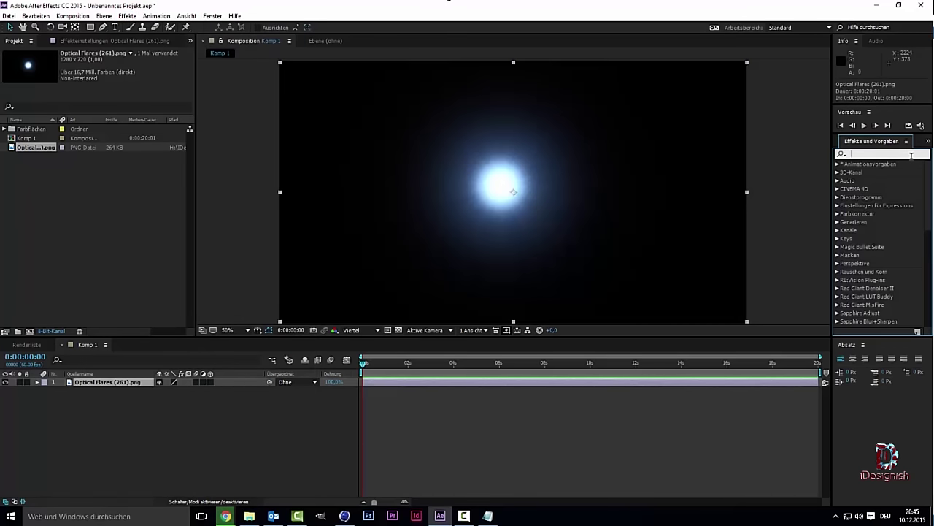
- Search 'turbu' and drag Turbulentes Versetzen onto the Optical Flares (261) layer
text(turbu)
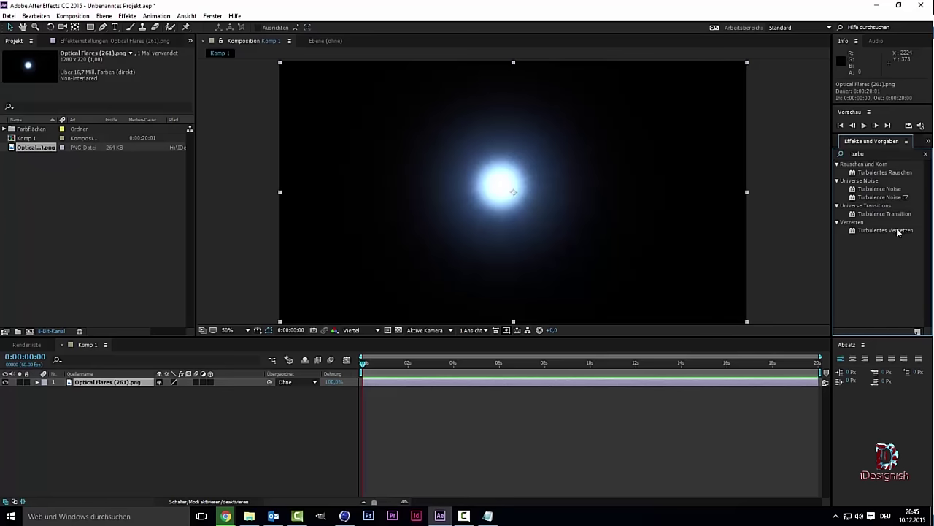
drag(886, 230, 81, 216)
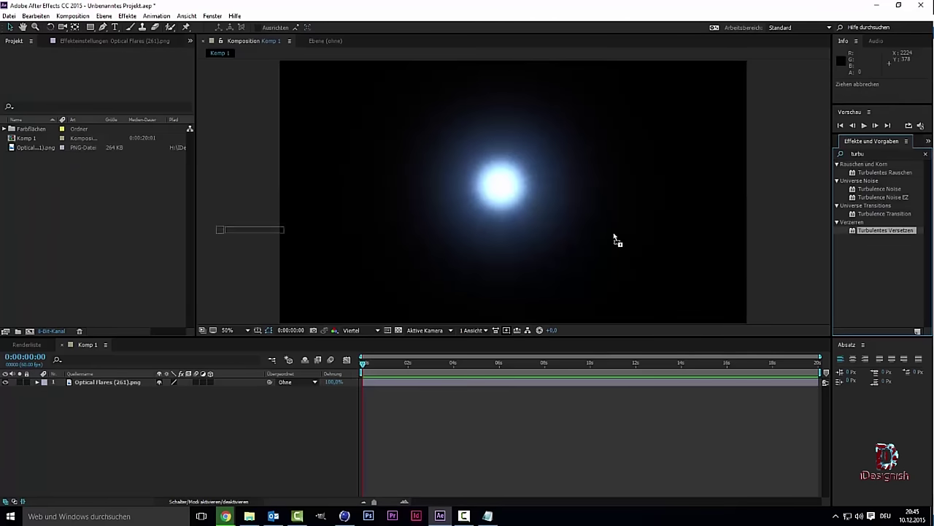
mouse_move(81, 215)
mouse_down()
mouse_move(90, 385)
mouse_move(100, 382)
mouse_up()
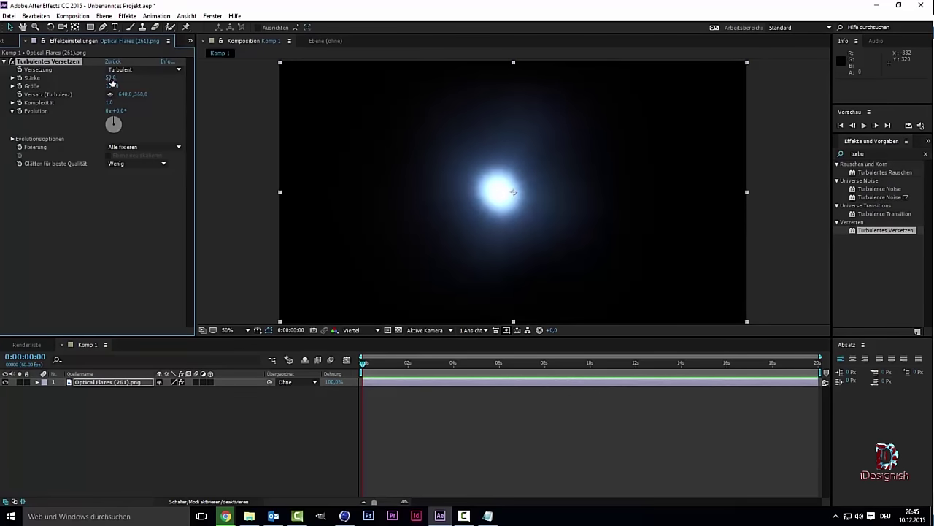
- Set Turbulentes Versetzen to Stärke 2132, Komplexität 10 and Größe 43
mouse_move(110, 78)
mouse_down()
mouse_move(190, 77)
mouse_move(111, 77)
mouse_up()
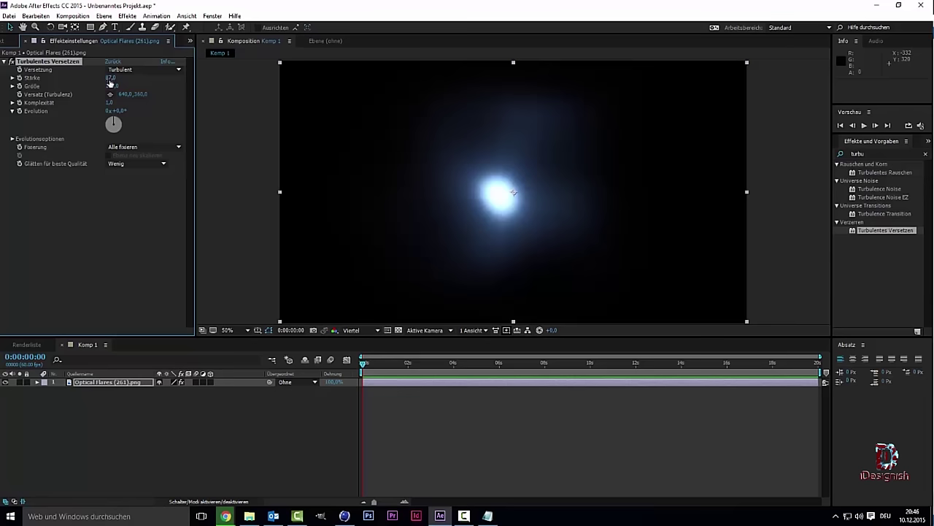
drag(109, 78, 292, 77)
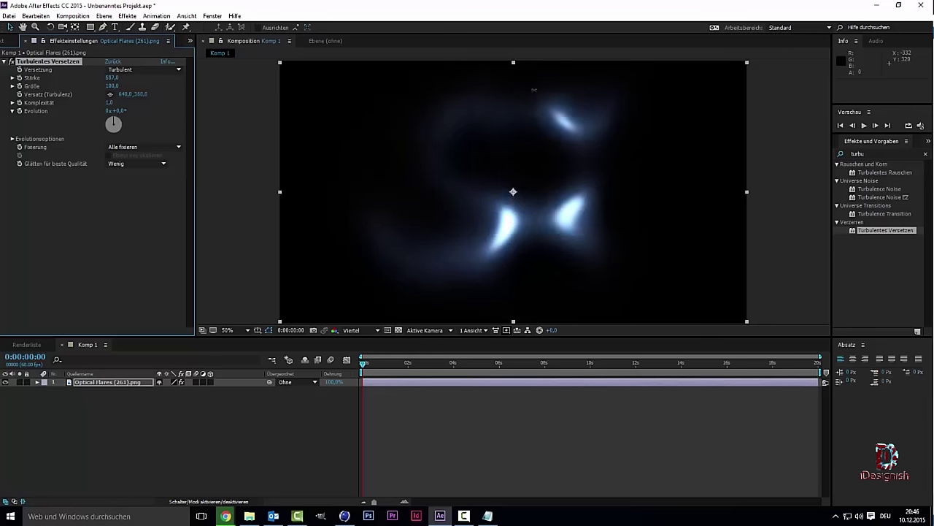
drag(292, 78, 348, 98)
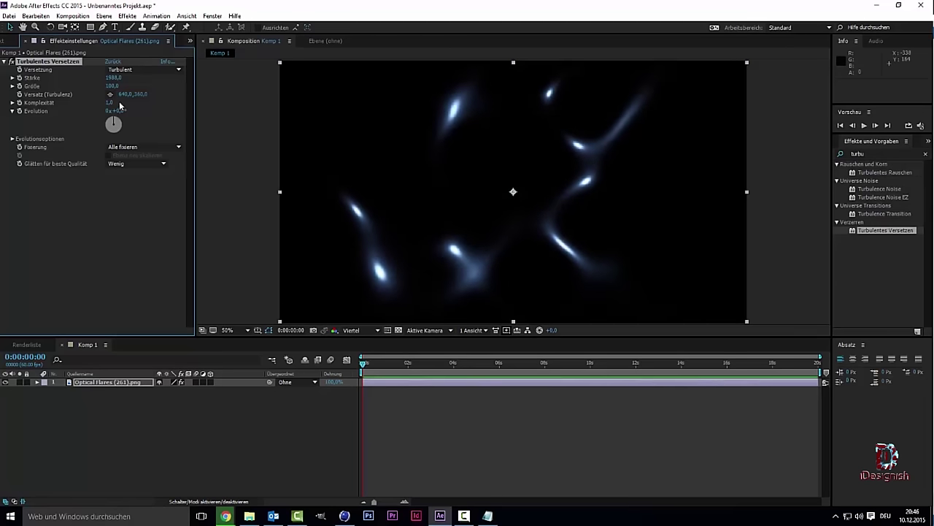
drag(108, 103, 146, 102)
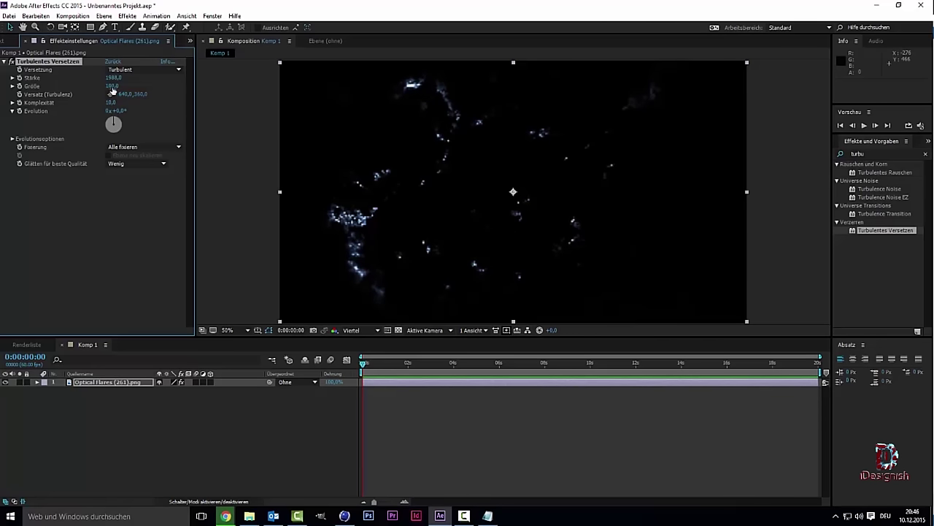
drag(112, 86, 87, 97)
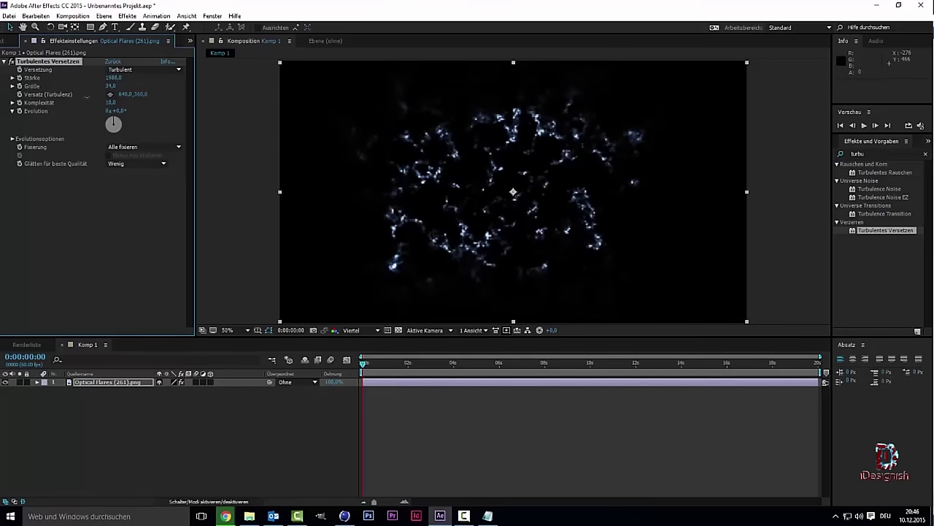
drag(86, 97, 185, 80)
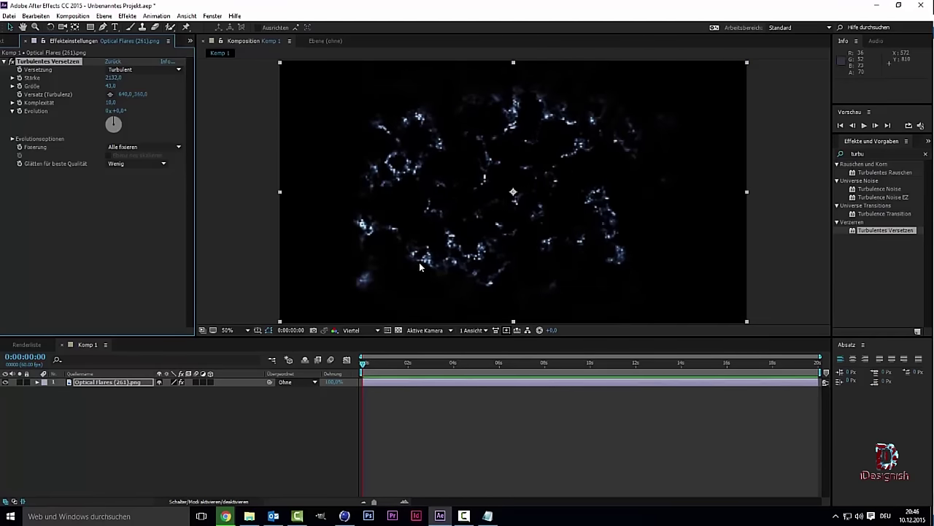
click(141, 451)
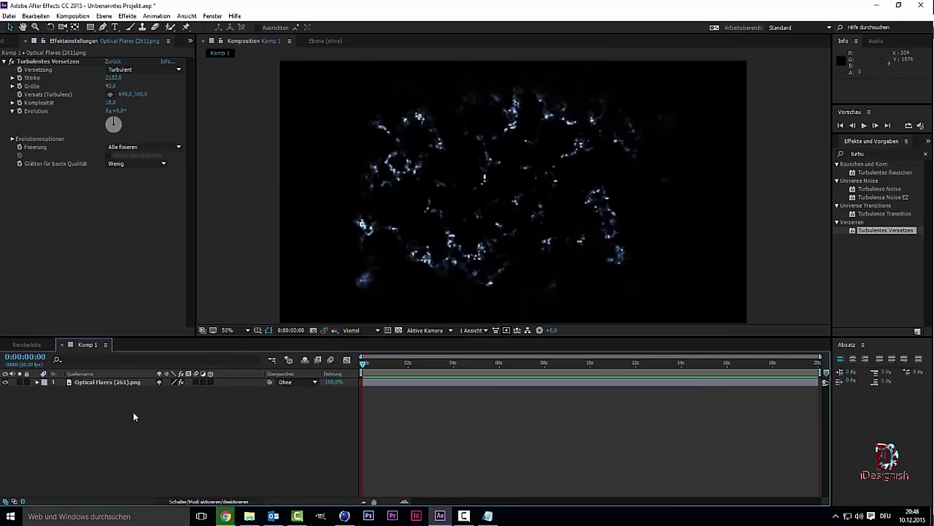
click(123, 384)
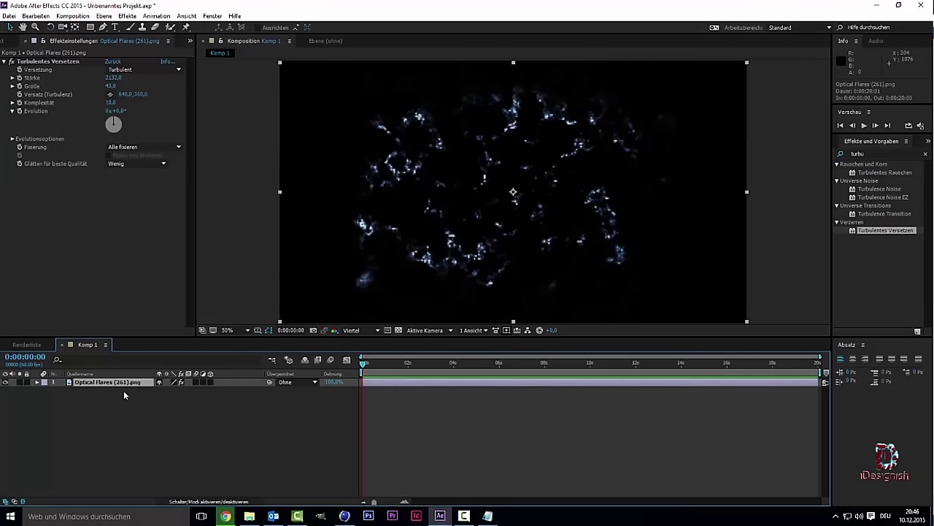
- Import Optical Flares (245).png as a second Komp 1 layer and scale it to about 151%
click(248, 516)
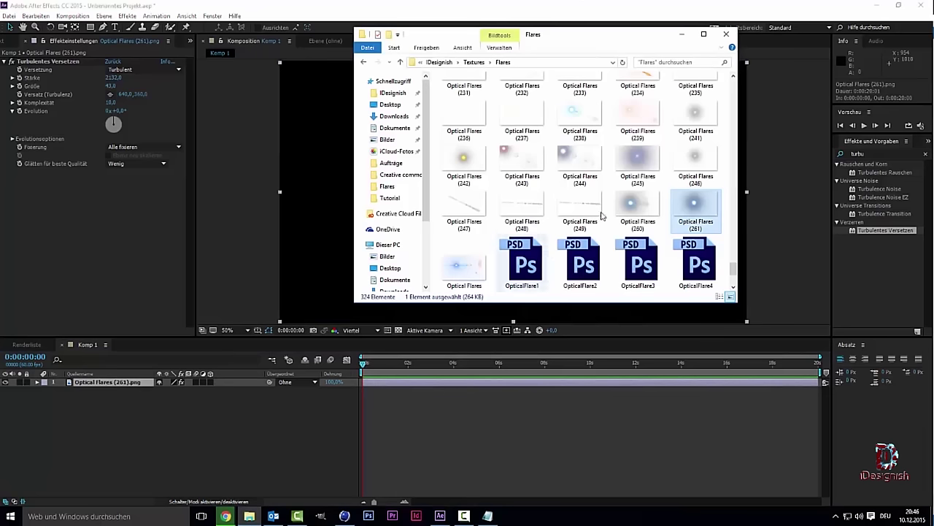
mouse_move(637, 157)
mouse_down()
mouse_move(431, 263)
mouse_move(113, 273)
mouse_up()
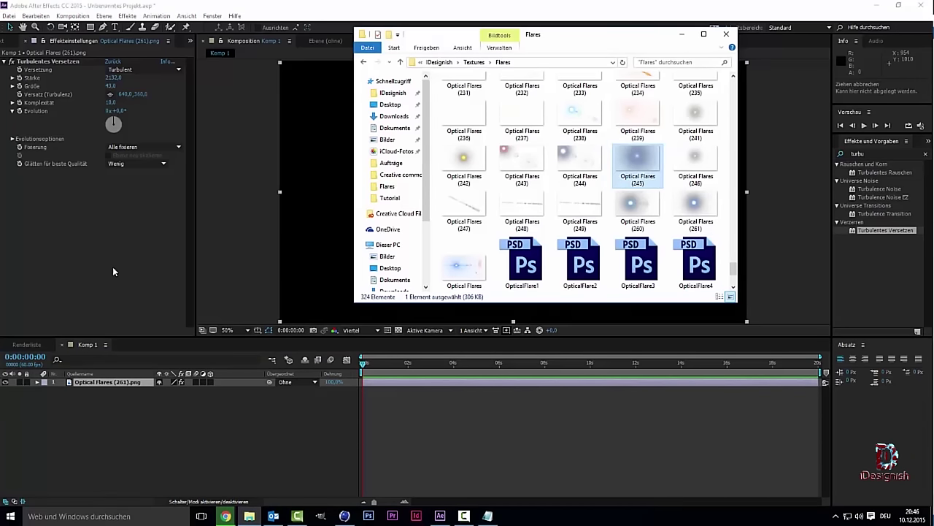
drag(2, 52, 2, 50)
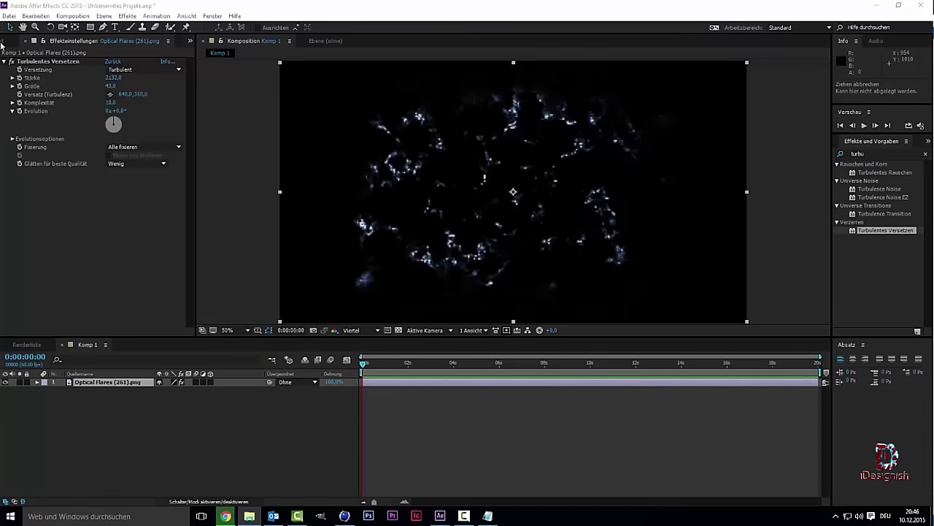
mouse_move(265, 516)
mouse_down()
mouse_move(137, 289)
mouse_move(75, 259)
mouse_up()
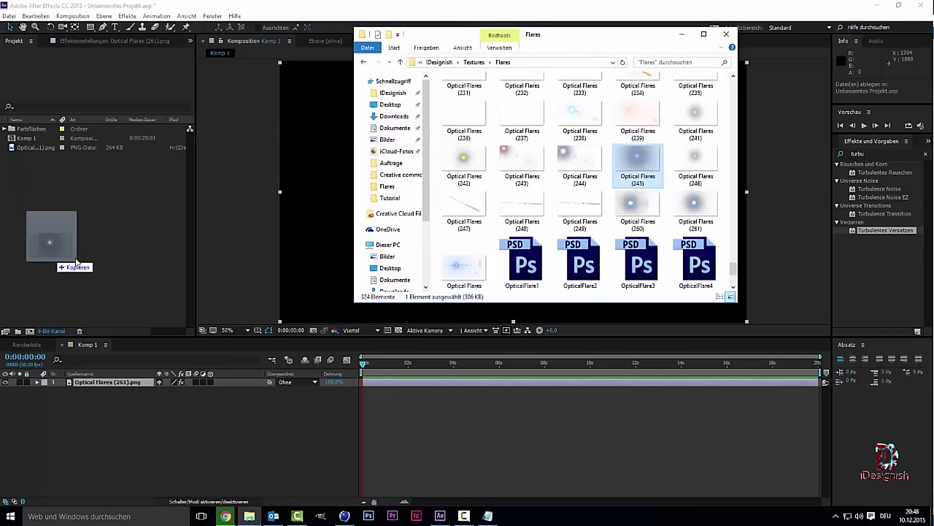
drag(76, 259, 75, 260)
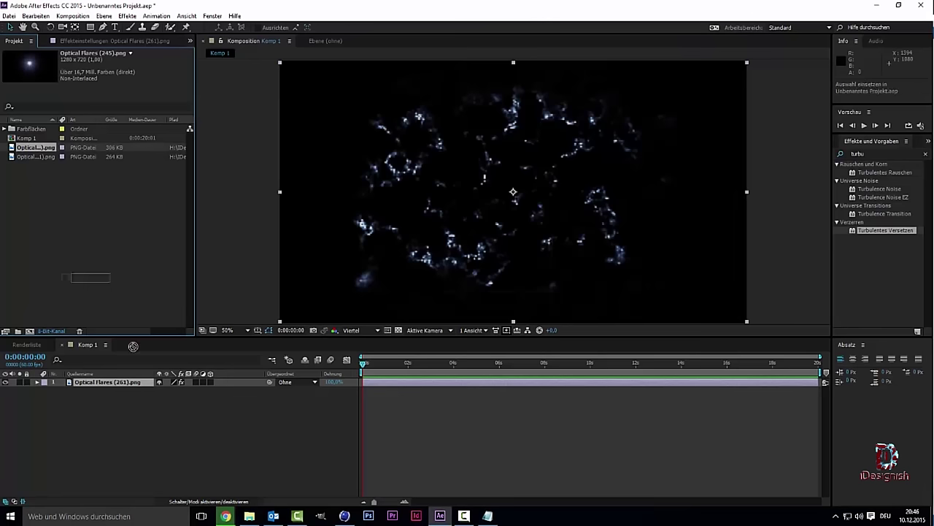
drag(45, 149, 146, 394)
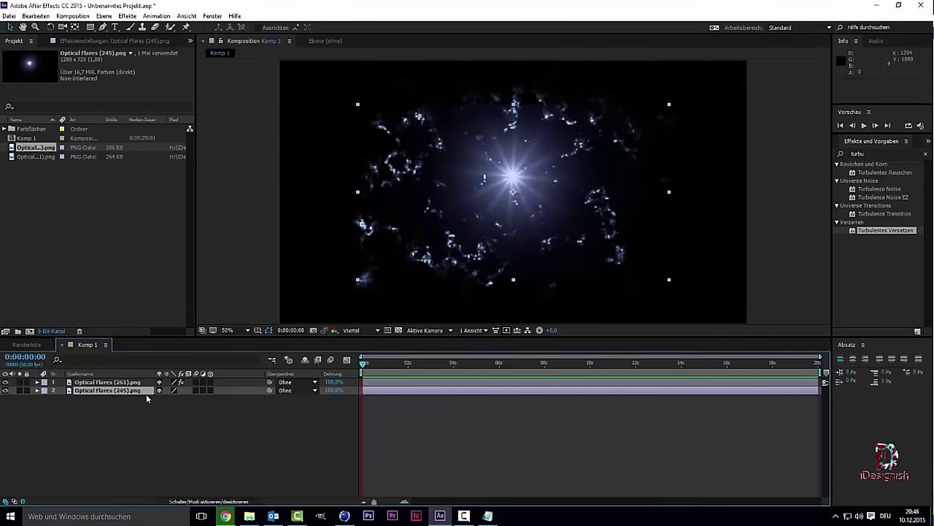
drag(358, 279, 352, 285)
drag(288, 334, 280, 334)
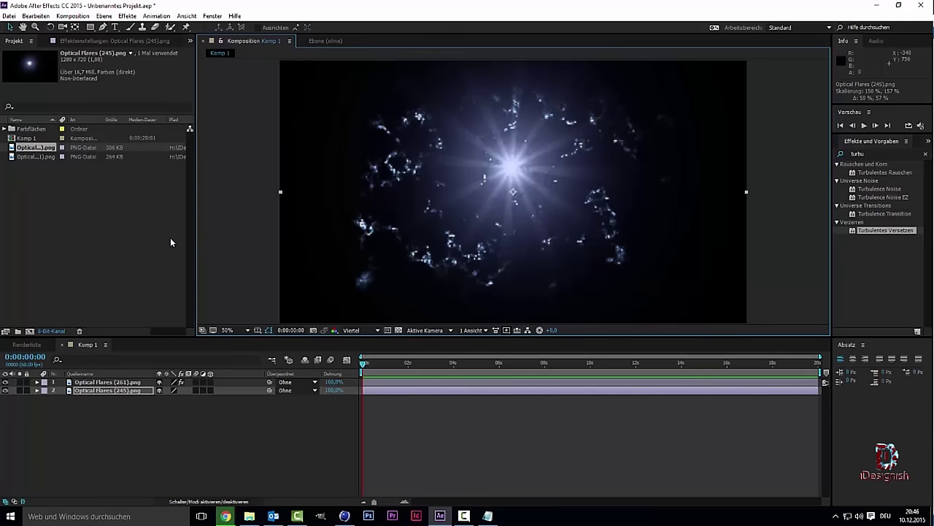
drag(858, 236, 66, 367)
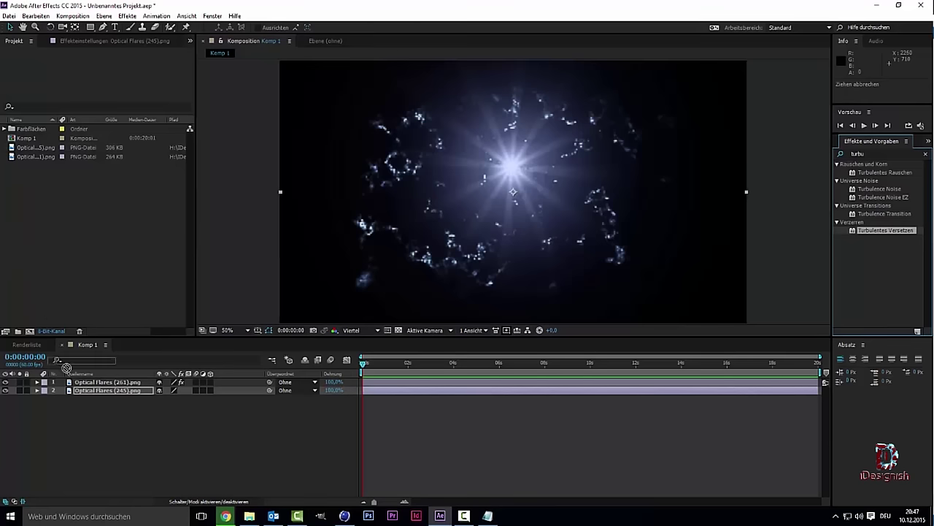
- Distort Optical Flares (245) with Turbulentes Versetzen (Stärke 1685, Größe 171, Komplexität 10) and shift it left
drag(65, 368, 77, 392)
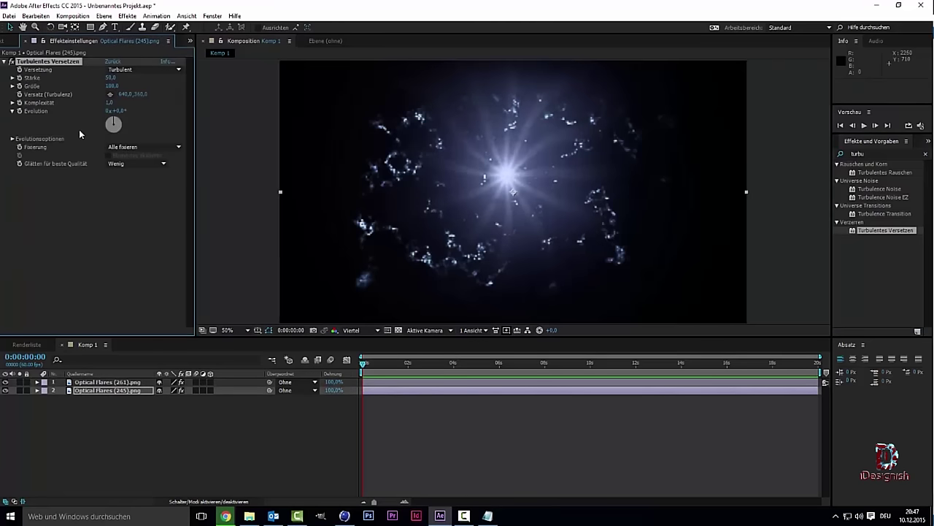
drag(110, 77, 189, 78)
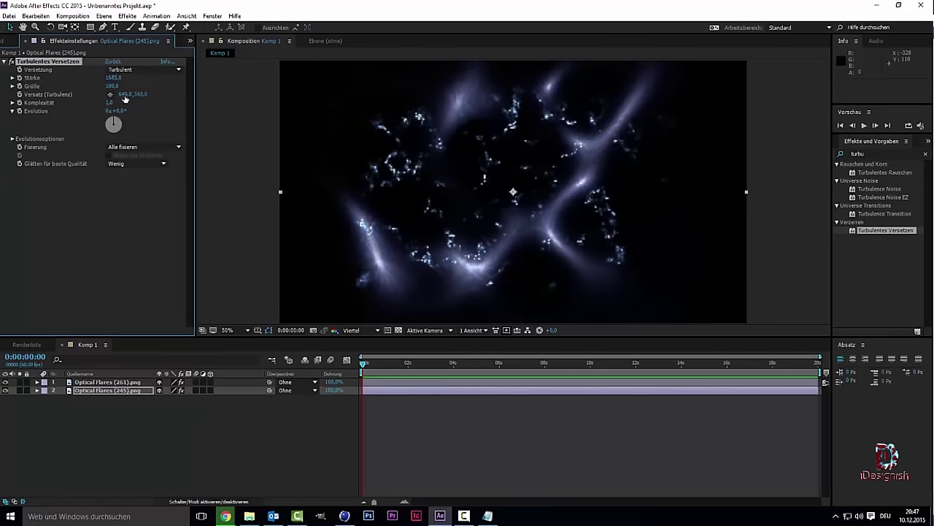
mouse_move(112, 85)
mouse_down()
mouse_move(182, 86)
mouse_move(109, 85)
mouse_move(135, 85)
mouse_up()
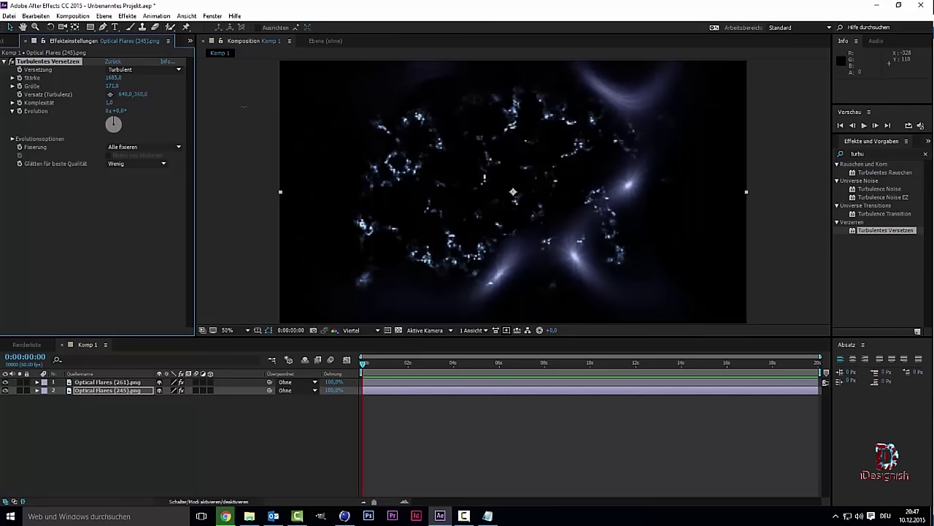
drag(233, 108, 807, 139)
drag(597, 224, 478, 233)
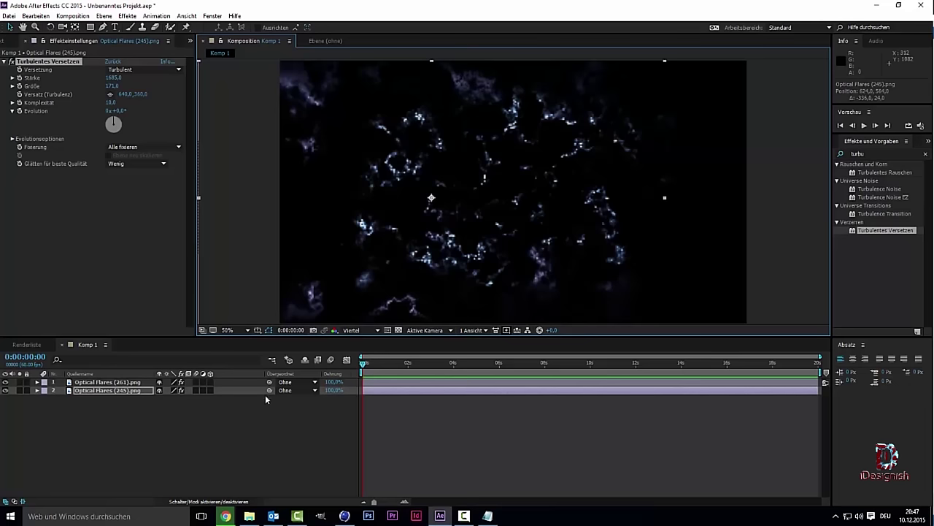
- Preview Optical Flares (241) in the Flares folder and import it into the Project panel
mouse_move(234, 518)
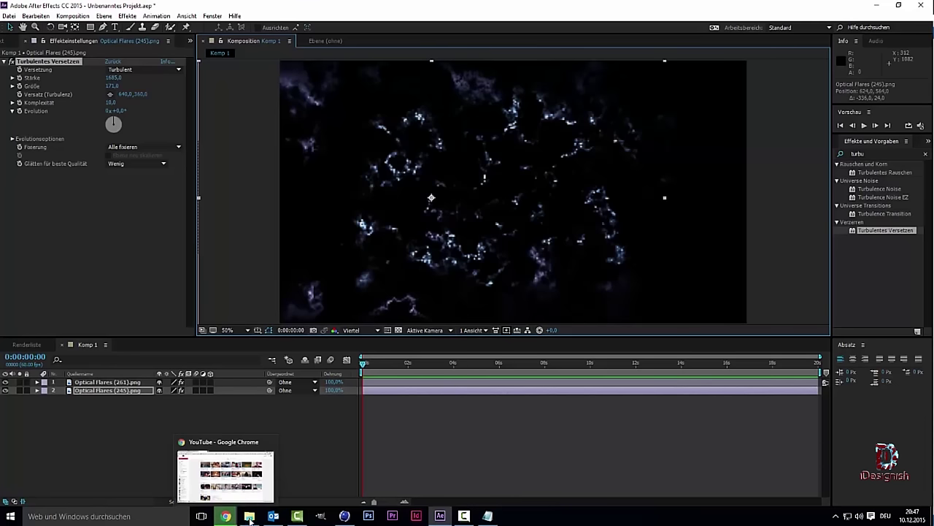
click(248, 519)
click(702, 126)
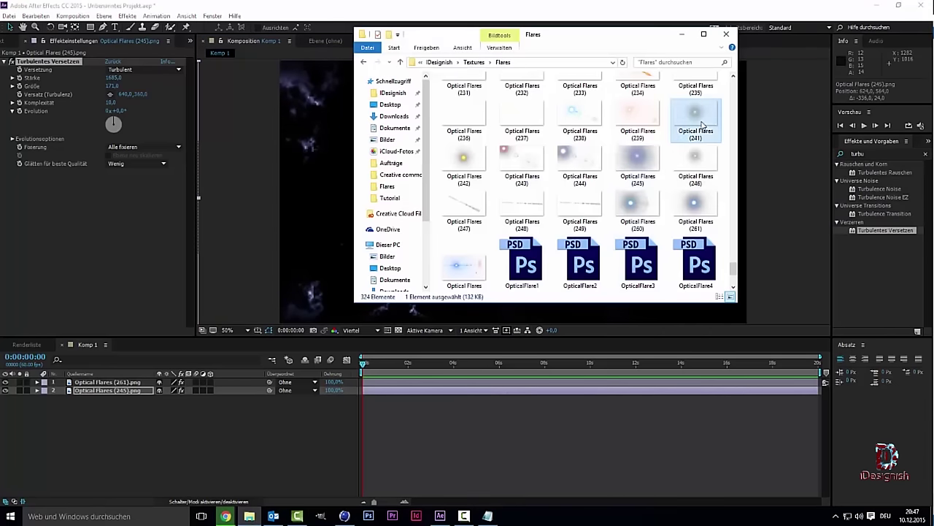
double_click(703, 126)
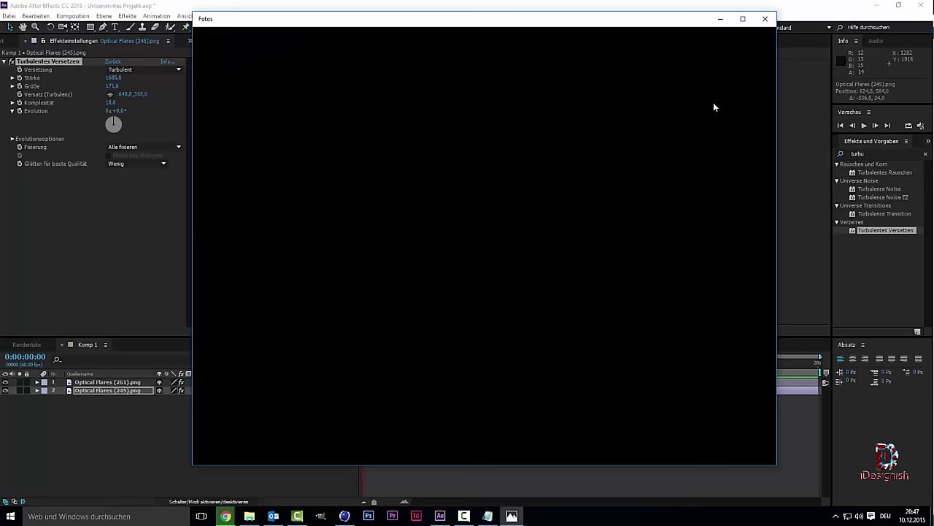
click(764, 19)
mouse_move(695, 121)
mouse_down()
mouse_move(84, 255)
mouse_move(12, 75)
mouse_up()
click(2, 42)
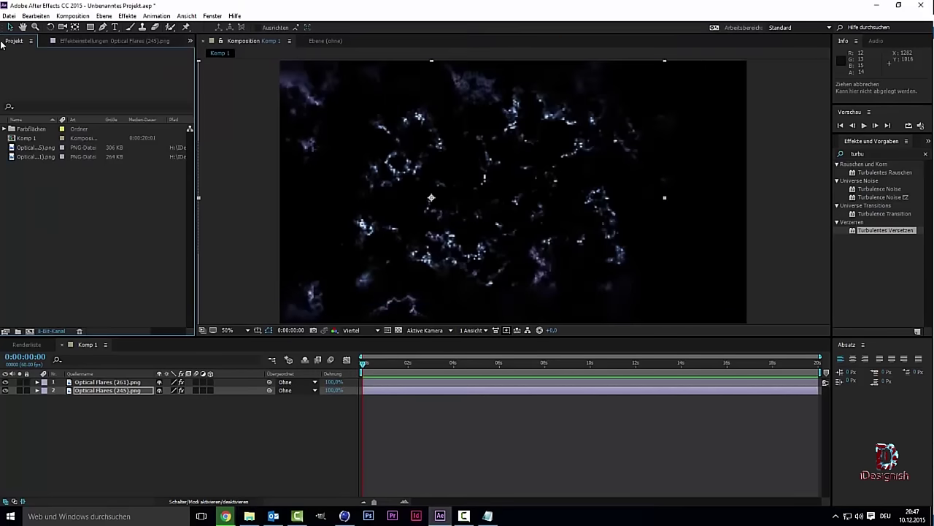
click(249, 516)
drag(703, 124, 385, 163)
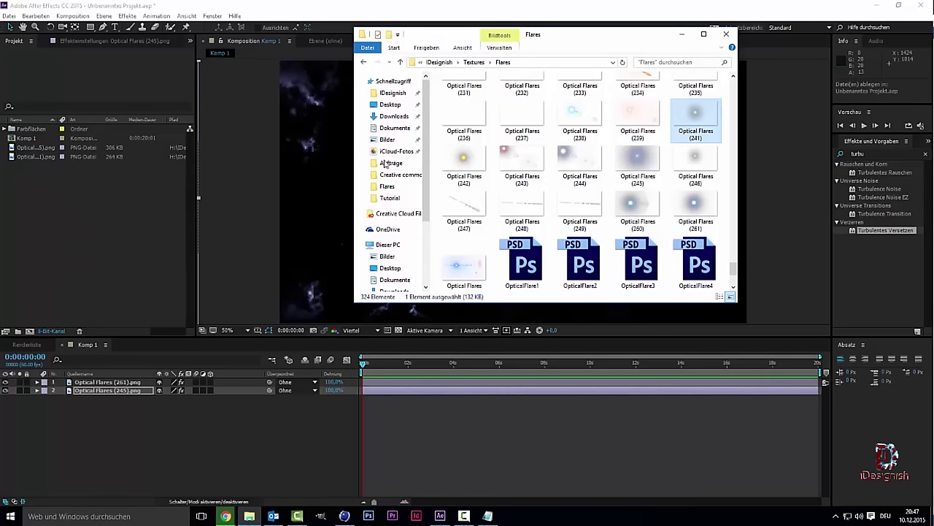
drag(385, 163, 95, 219)
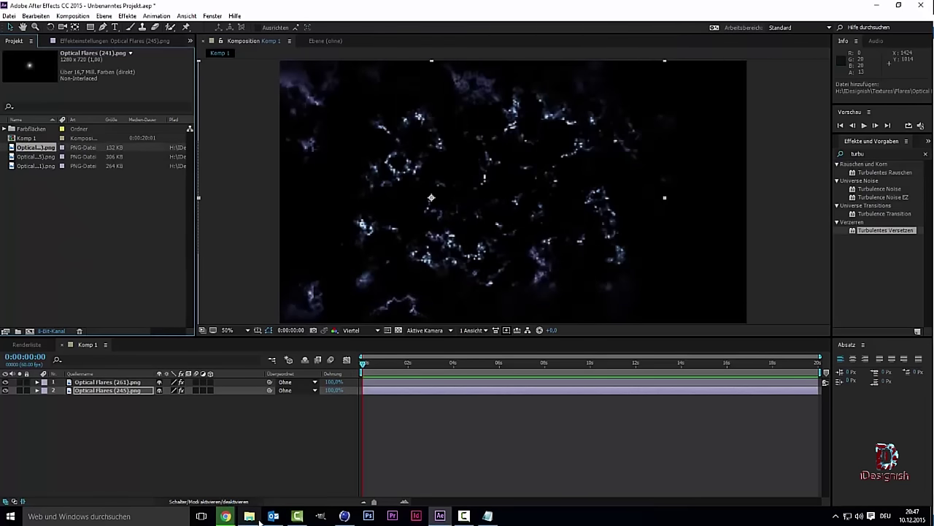
- Import Optical Flares (242), add it as Komp 1's third layer, and move it right and down
click(249, 516)
mouse_move(464, 159)
mouse_down()
mouse_move(187, 241)
mouse_move(126, 240)
mouse_up()
click(126, 240)
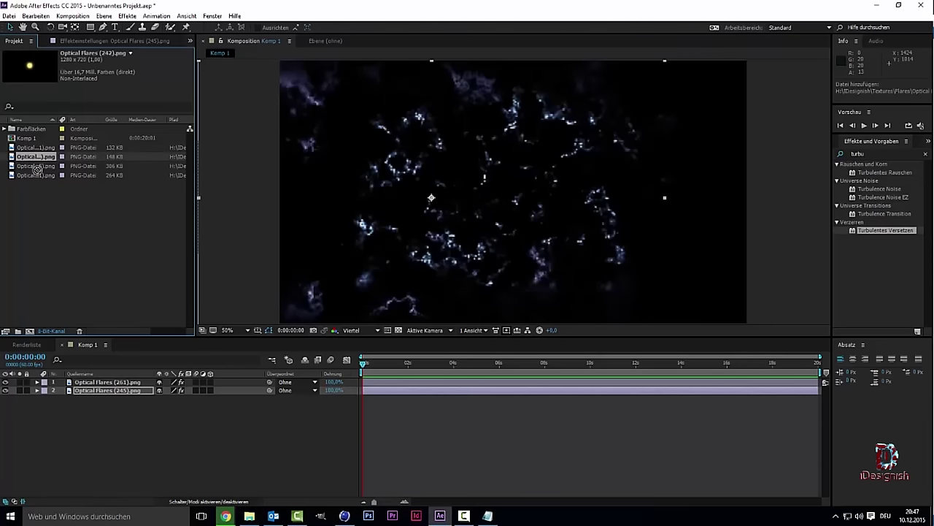
drag(32, 159, 134, 405)
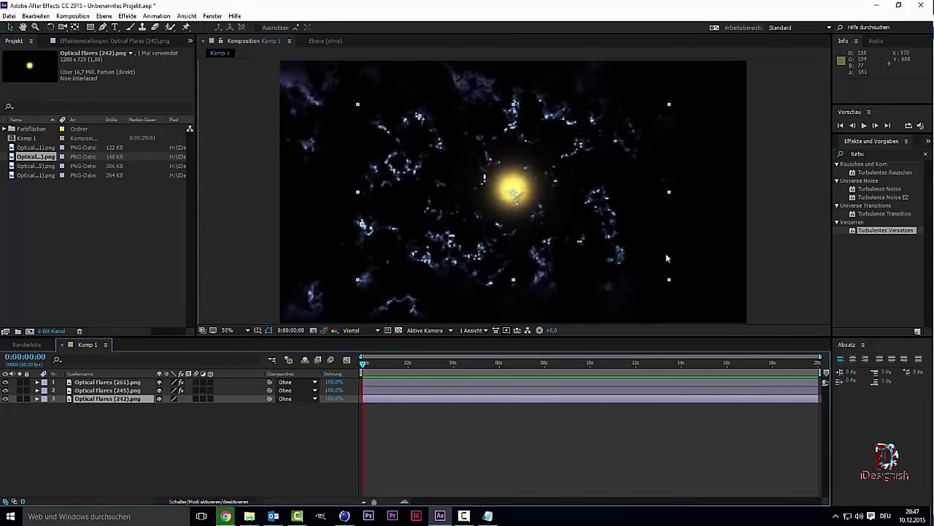
mouse_move(570, 238)
mouse_down()
mouse_move(718, 275)
mouse_move(553, 244)
mouse_up()
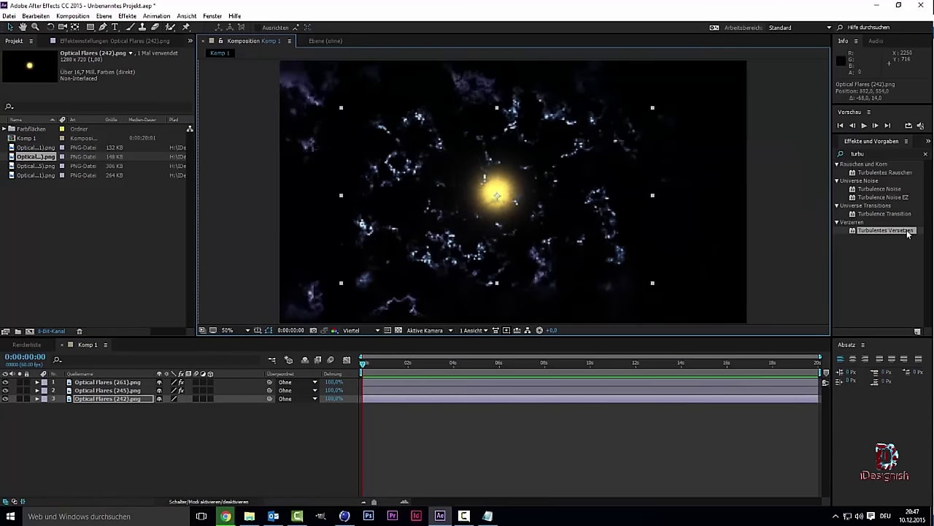
- Apply Turbulentes Versetzen to Optical Flares (242), trying various strength, size and evolution values
drag(908, 231, 105, 396)
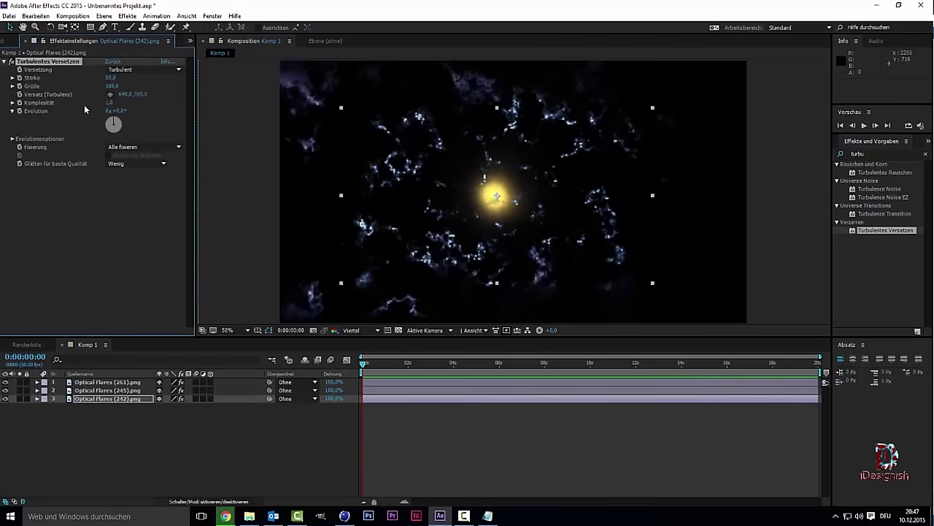
drag(109, 77, 398, 87)
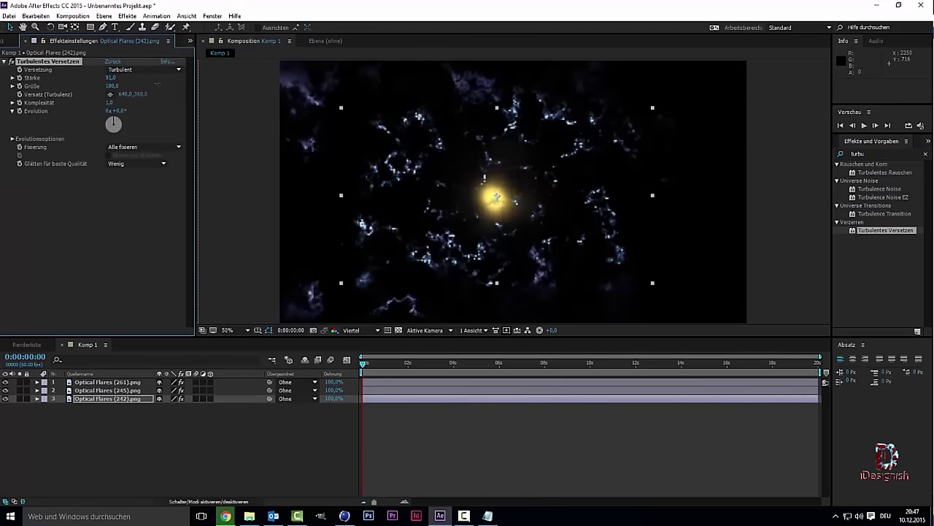
mouse_move(111, 78)
mouse_down()
mouse_move(121, 77)
mouse_move(49, 109)
mouse_up()
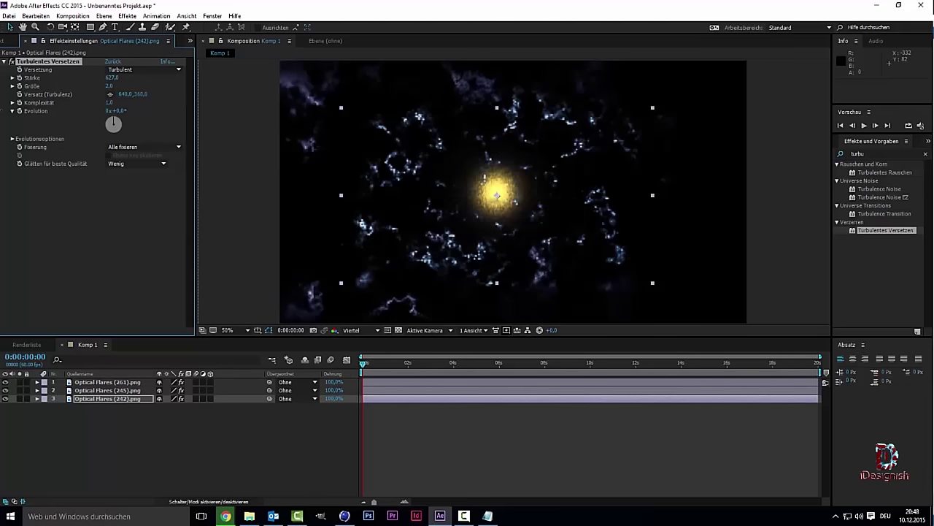
mouse_move(111, 85)
mouse_down()
mouse_move(87, 83)
mouse_move(189, 77)
mouse_up()
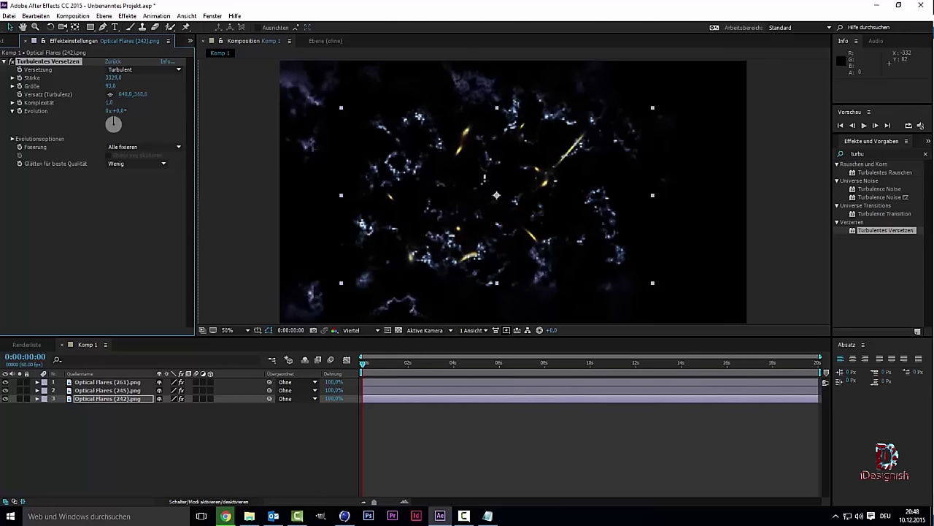
drag(111, 78, 189, 78)
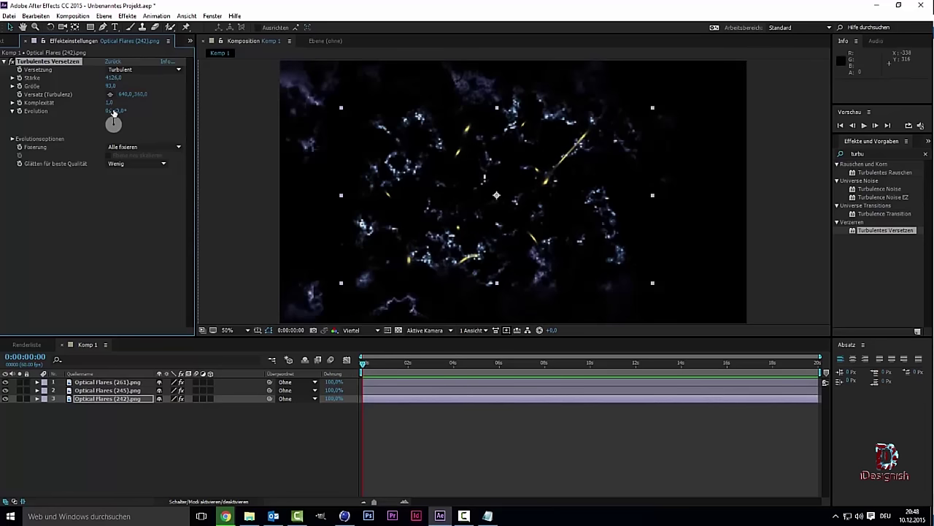
drag(113, 112, 178, 125)
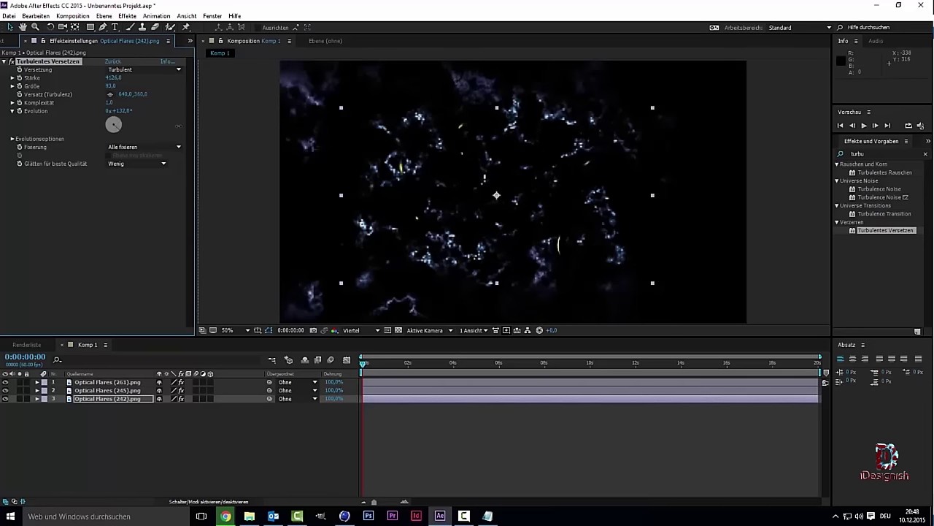
mouse_move(113, 124)
mouse_down()
mouse_move(96, 129)
mouse_move(125, 111)
mouse_up()
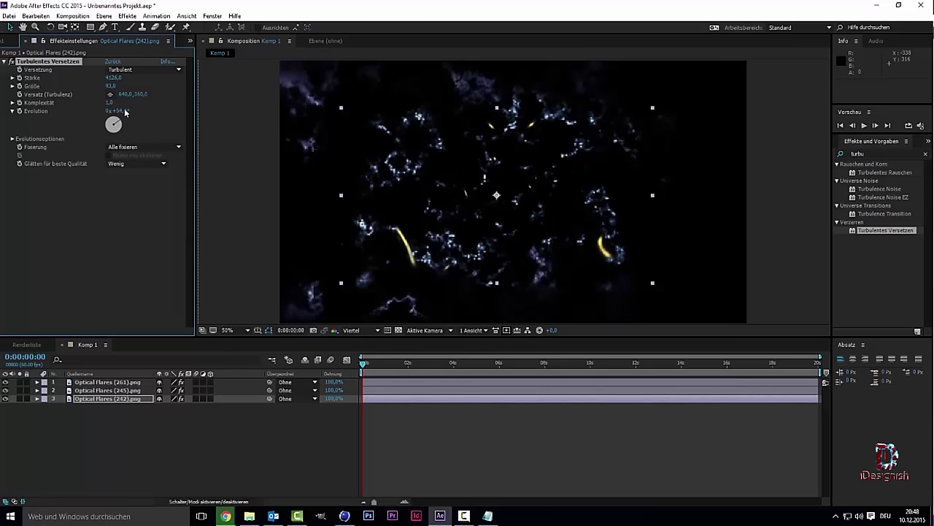
mouse_move(125, 111)
mouse_down()
mouse_move(111, 79)
mouse_move(80, 83)
mouse_up()
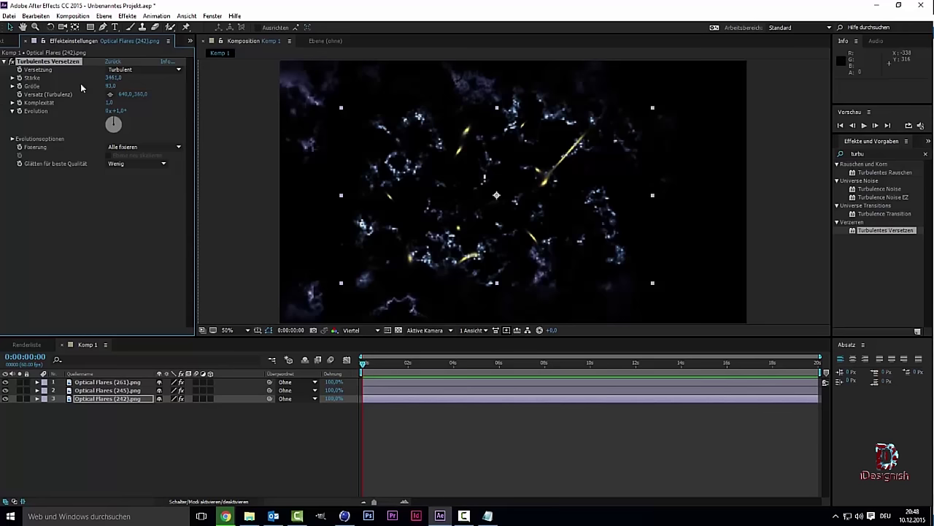
- Settle the displacement strength at 916, adjust the size, and nudge the flare to about 910,538
drag(113, 78, 91, 78)
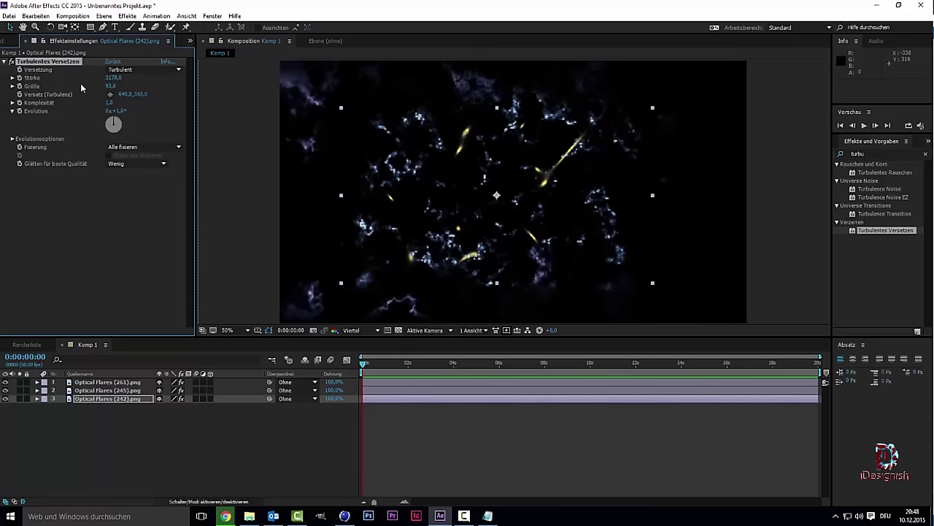
click(113, 77)
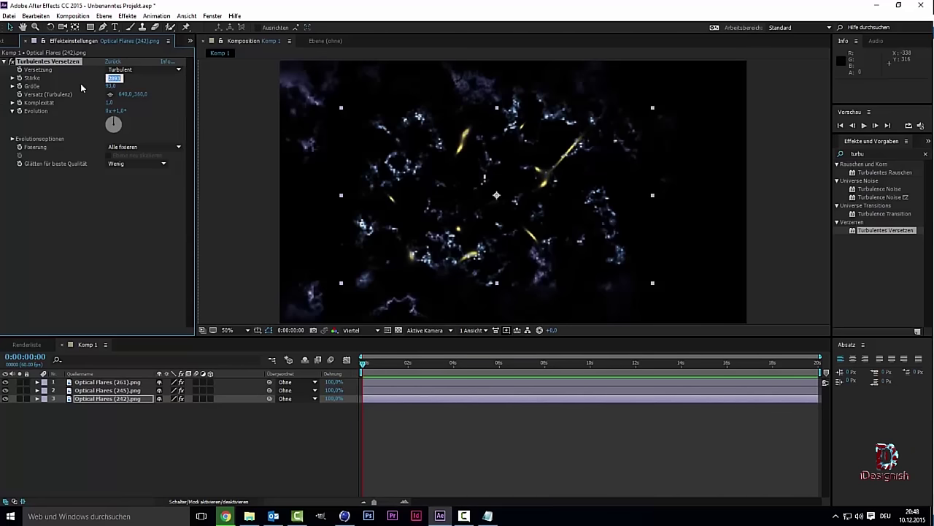
text(10)
key(Return)
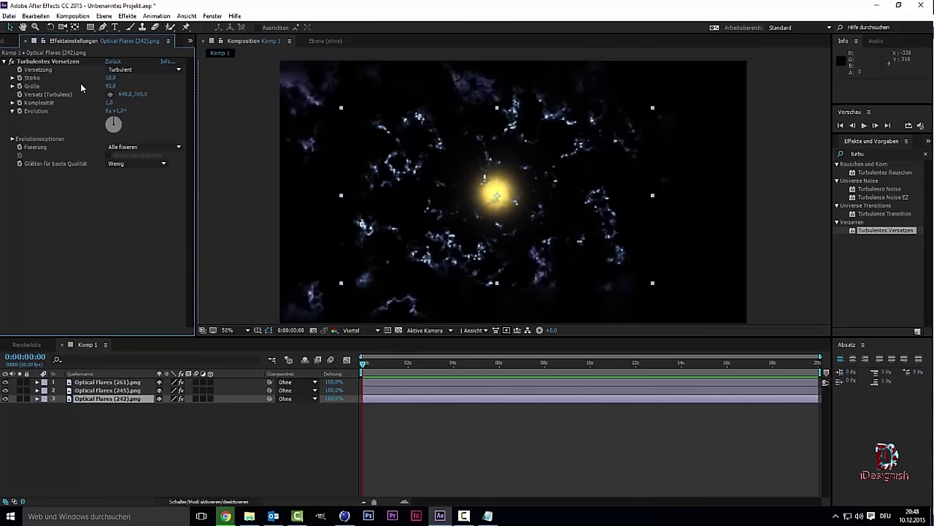
drag(110, 77, 175, 77)
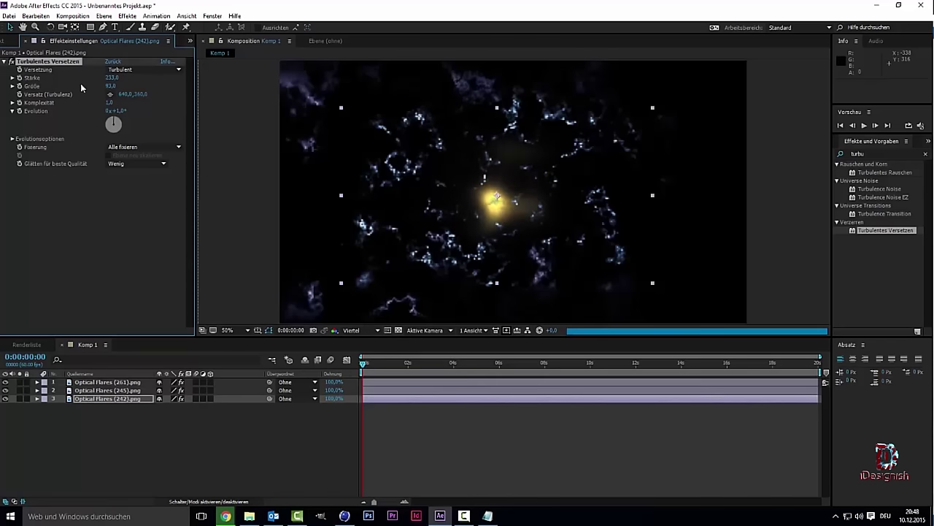
drag(586, 308, 591, 290)
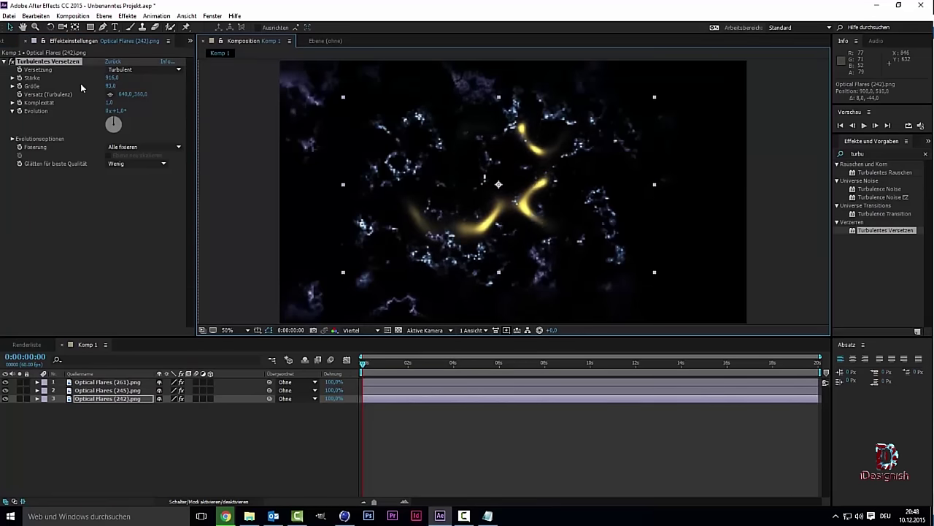
mouse_move(111, 85)
mouse_down()
mouse_move(146, 86)
mouse_move(73, 85)
mouse_up()
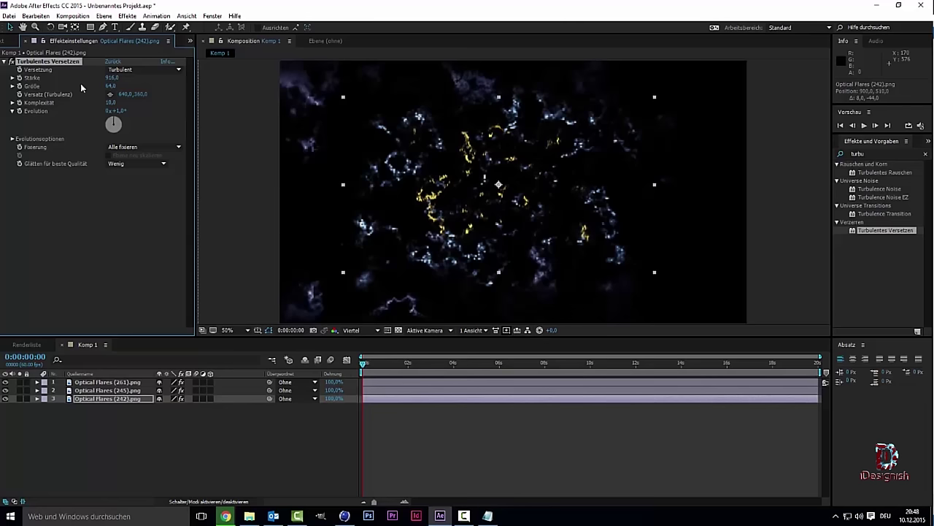
drag(498, 184, 504, 192)
drag(526, 237, 521, 236)
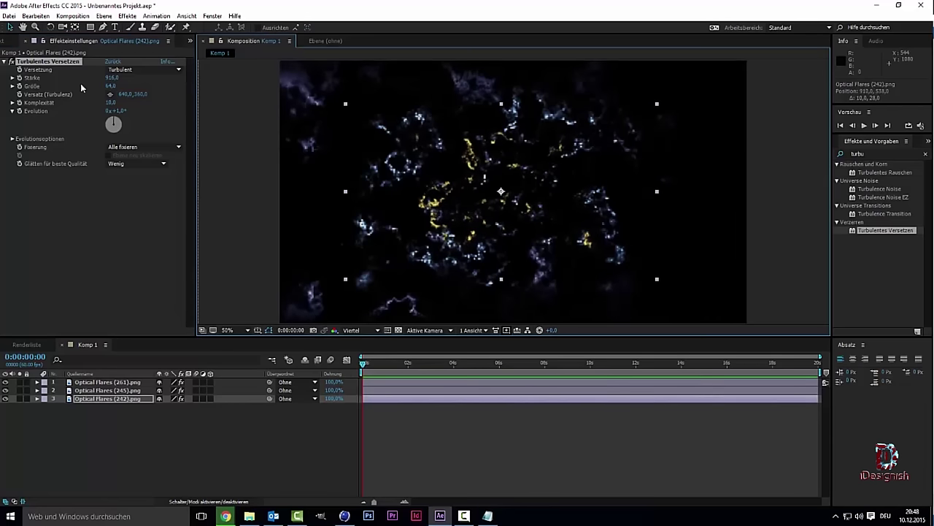
key(ctrl+0)
- Add Optical Flares (241) to Komp 1 as a new layer and move it right
key(Down)
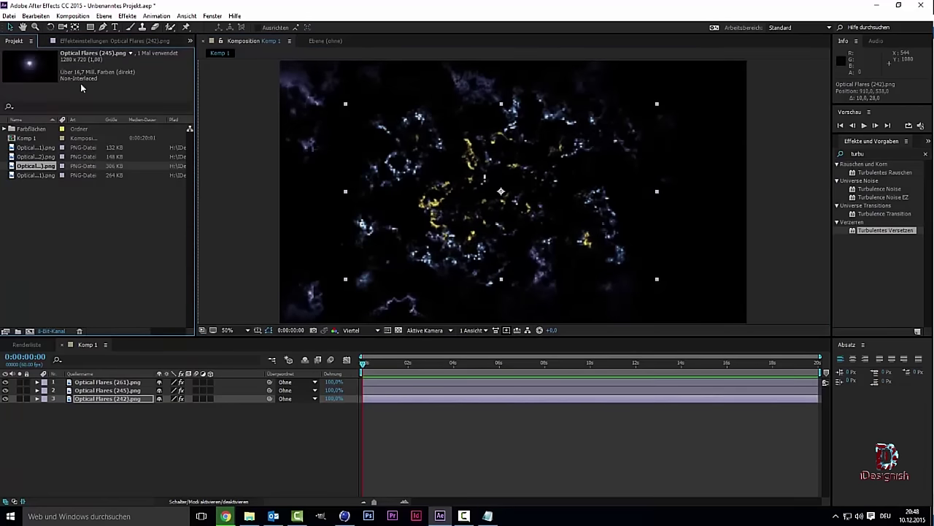
key(Down)
key(Up)
key(Up)
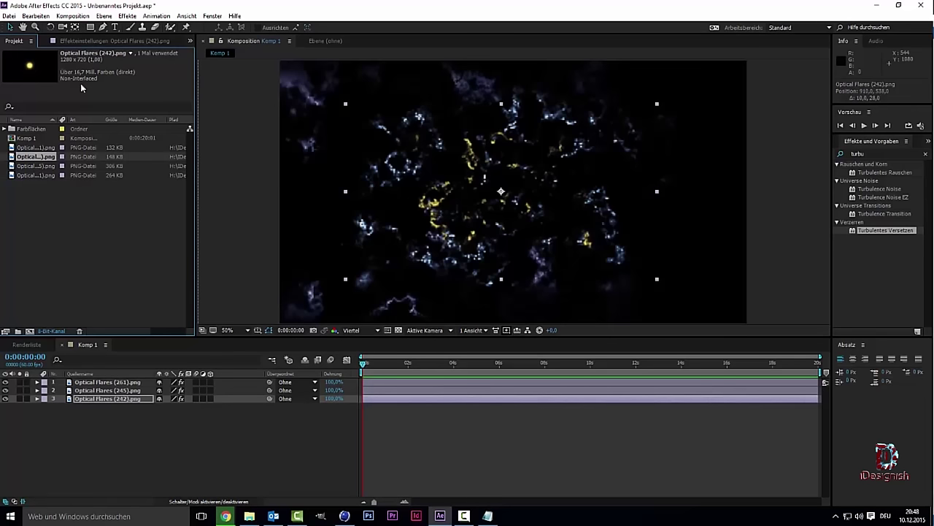
key(Up)
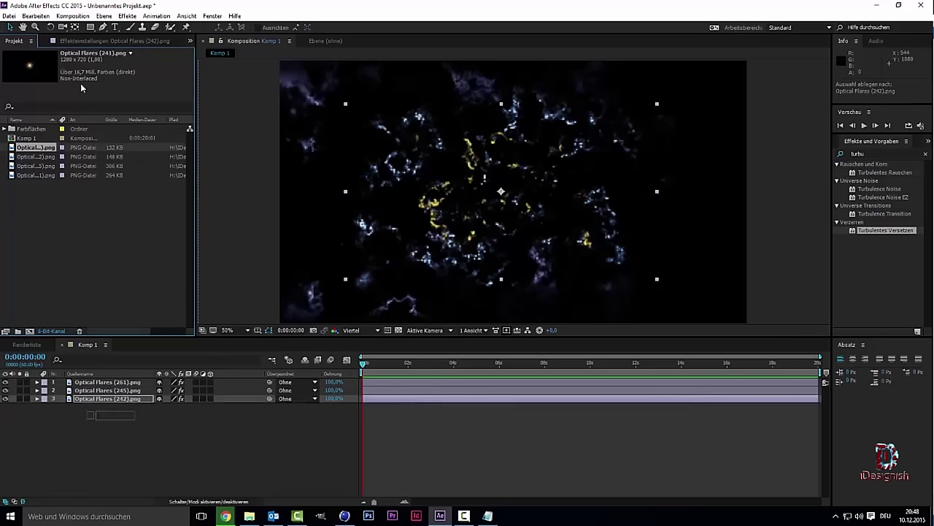
key(ctrl+slash)
mouse_move(513, 191)
mouse_down()
mouse_move(657, 224)
mouse_move(679, 211)
mouse_up()
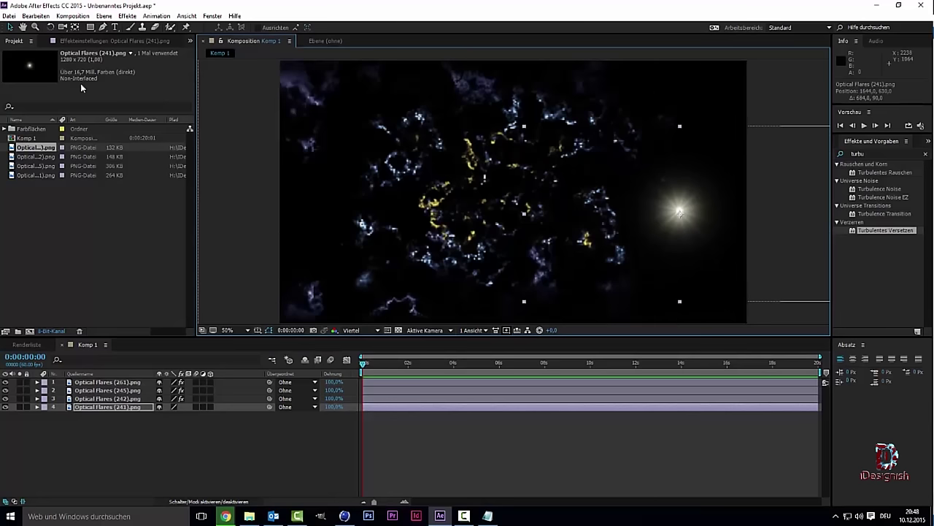
- Apply Turbulentes Versetzen with Größe 446, Stärke 123, Komplexität 10 and raise the flare slightly
key(Return)
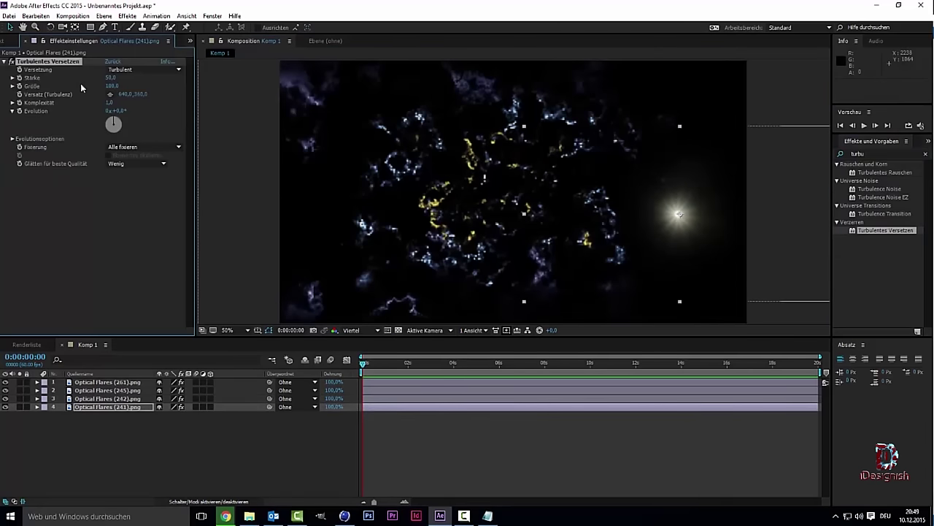
drag(111, 86, 190, 85)
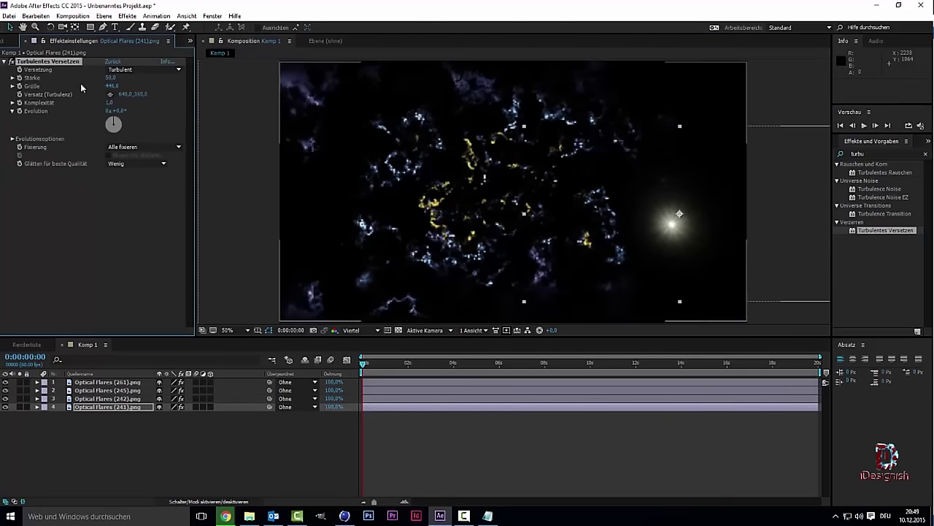
mouse_move(111, 77)
mouse_down()
mouse_move(66, 77)
mouse_move(189, 77)
mouse_up()
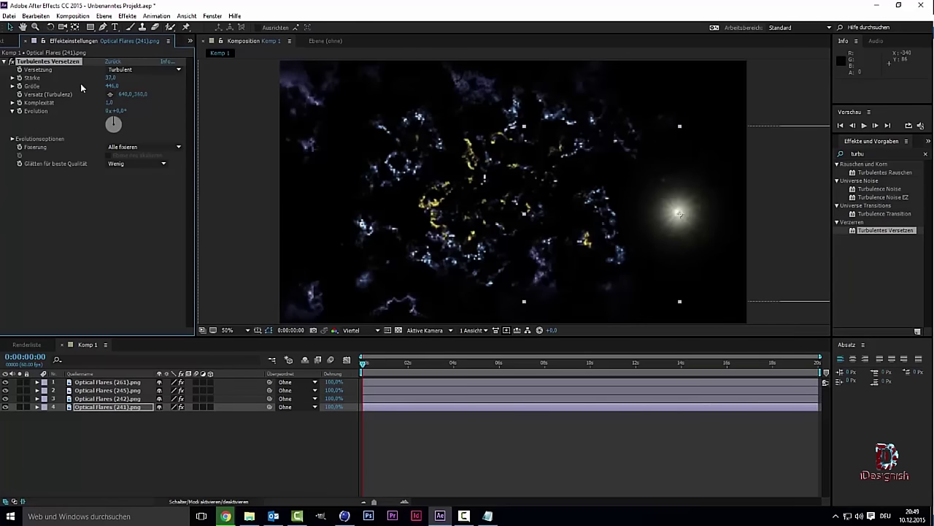
drag(111, 77, 190, 77)
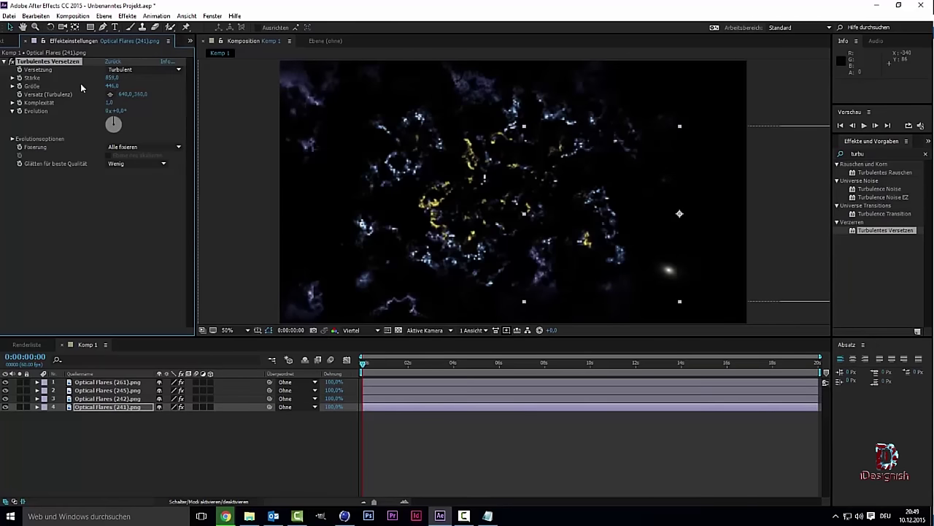
drag(111, 77, 65, 77)
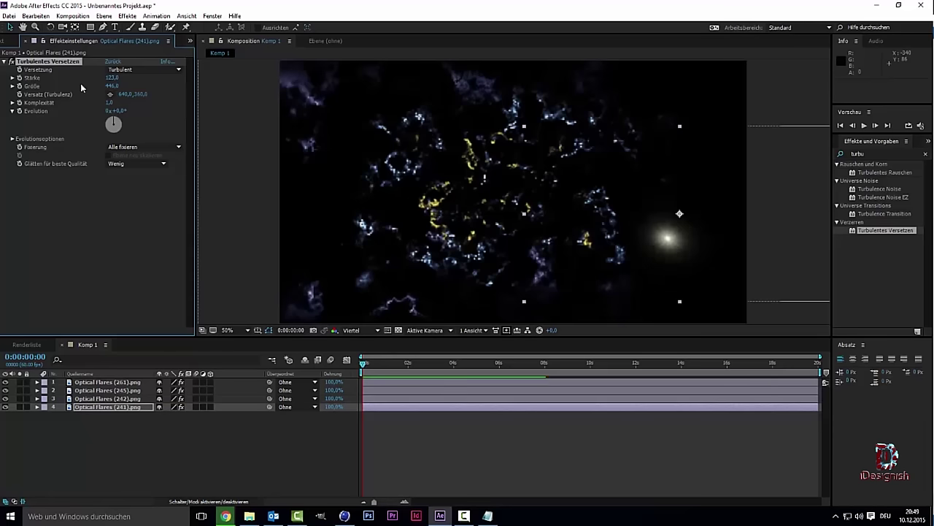
drag(108, 102, 153, 102)
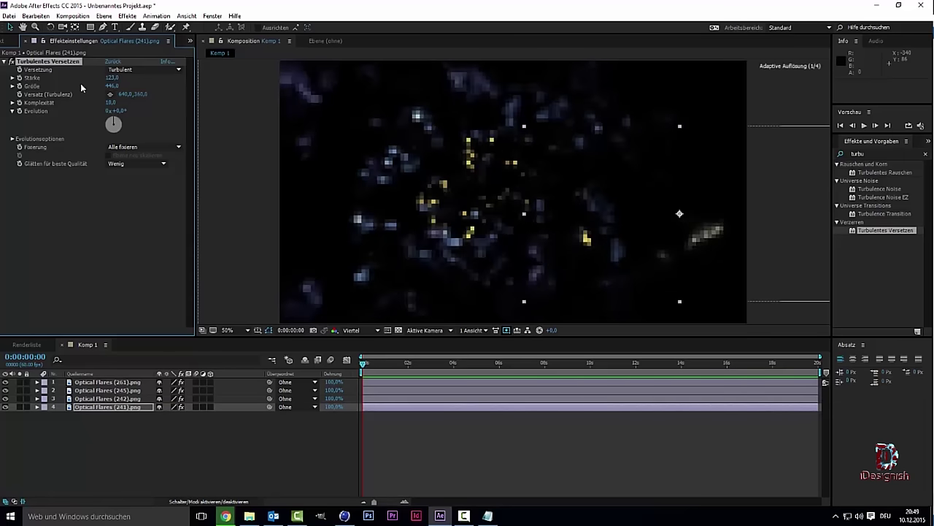
drag(713, 302, 711, 267)
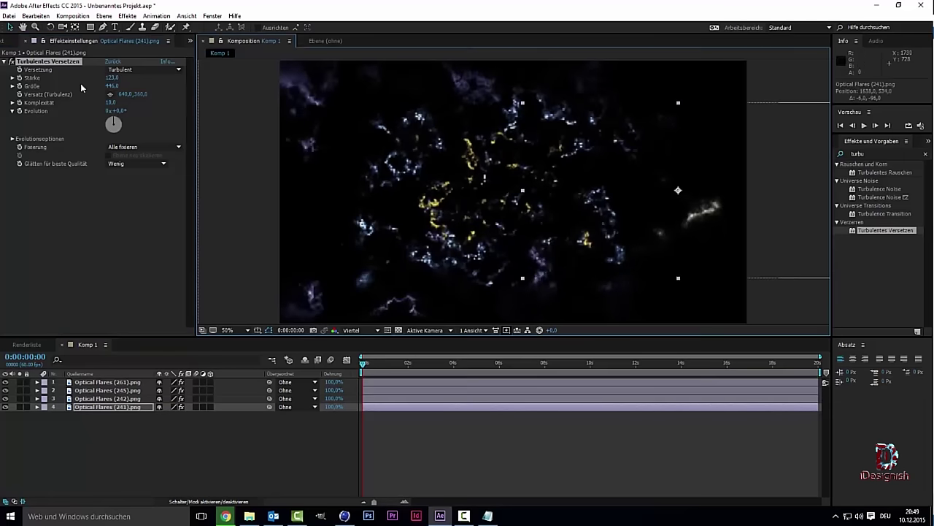
drag(712, 267, 712, 249)
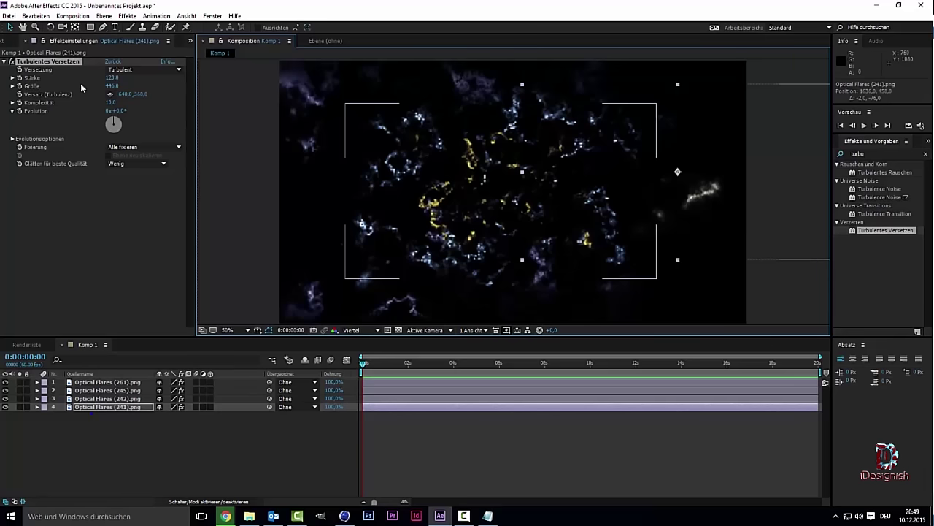
key(ctrl+z)
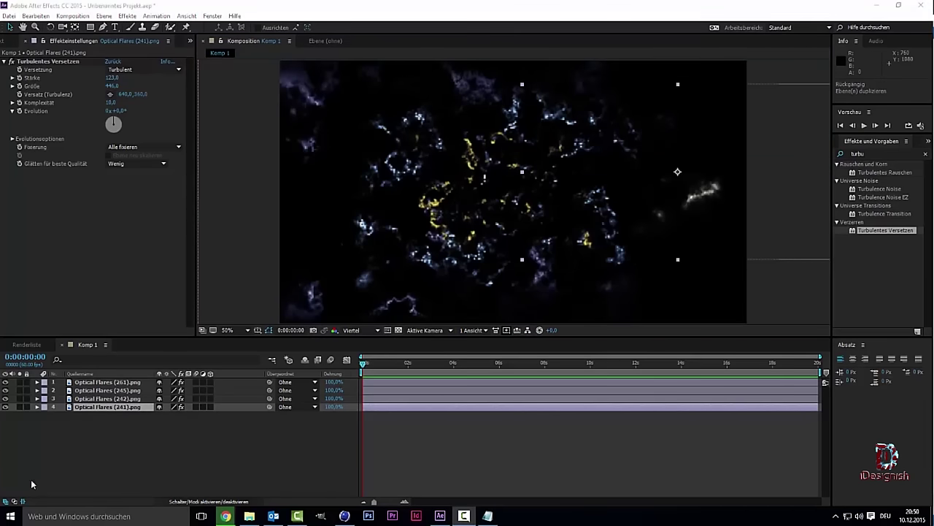
- Duplicate the right-edge flare layer and set the copy's turbulence size to 108
key(ctrl+d)
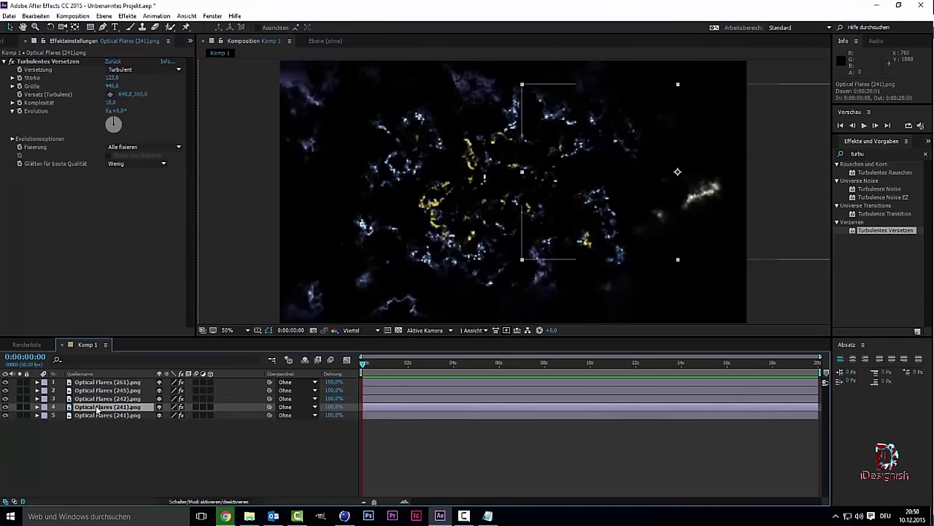
click(96, 415)
drag(622, 250, 630, 149)
click(111, 86)
text(19)
key(Return)
text(108)
key(Return)
- Move the copy to the left-middle of the frame and raise its displacement strength to 491
drag(673, 115, 343, 238)
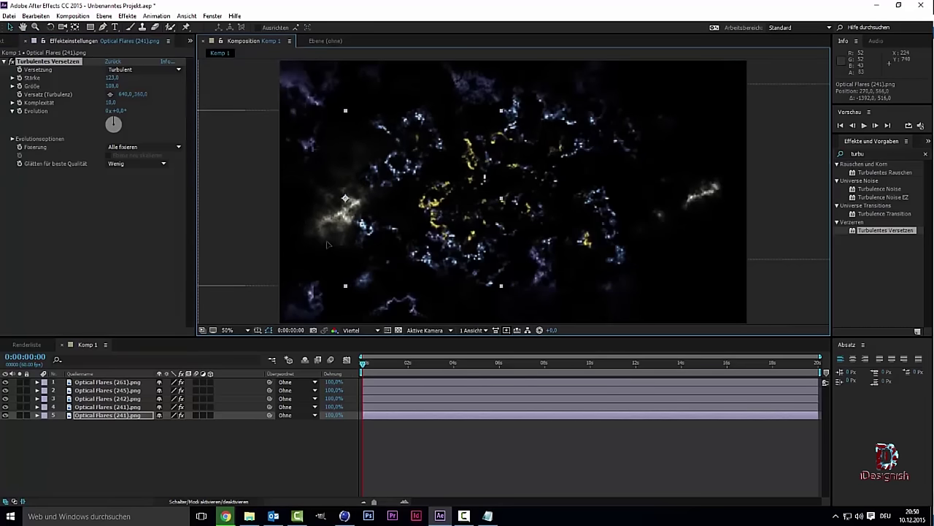
drag(344, 238, 324, 246)
drag(114, 81, 321, 148)
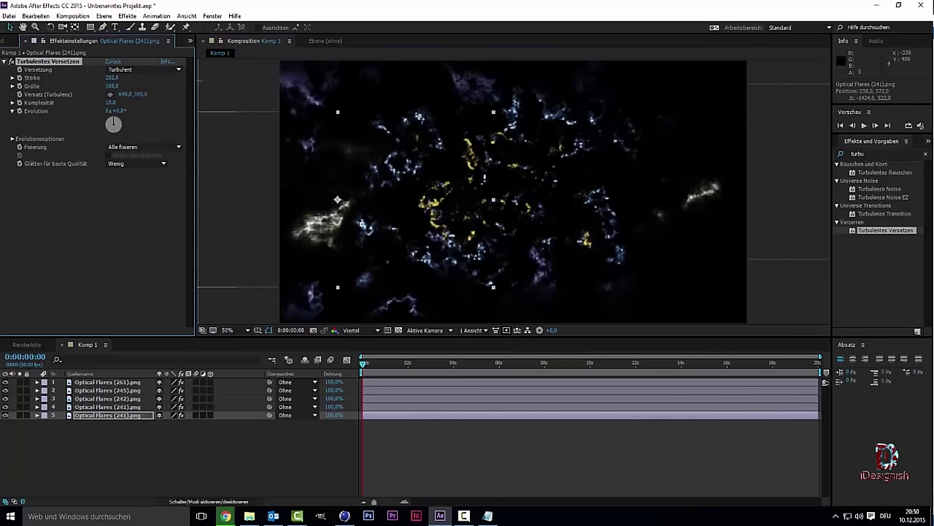
drag(320, 148, 331, 114)
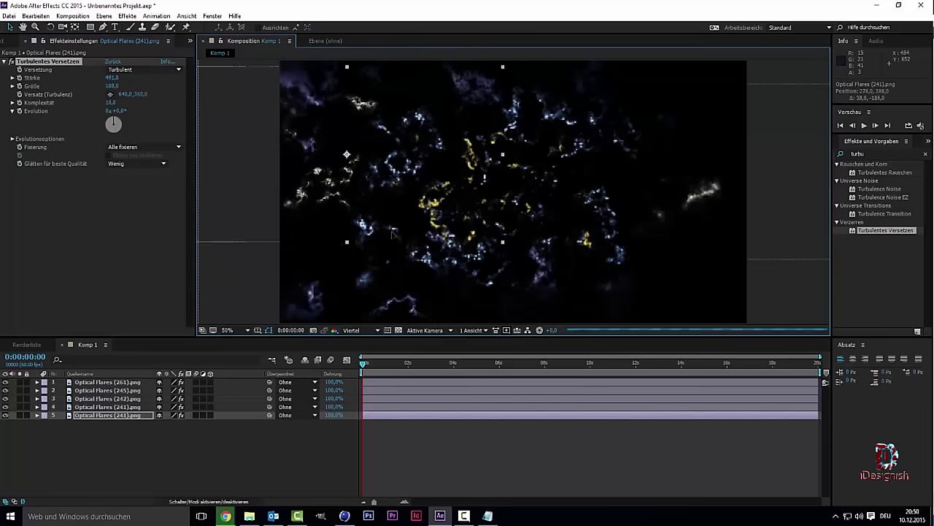
click(112, 109)
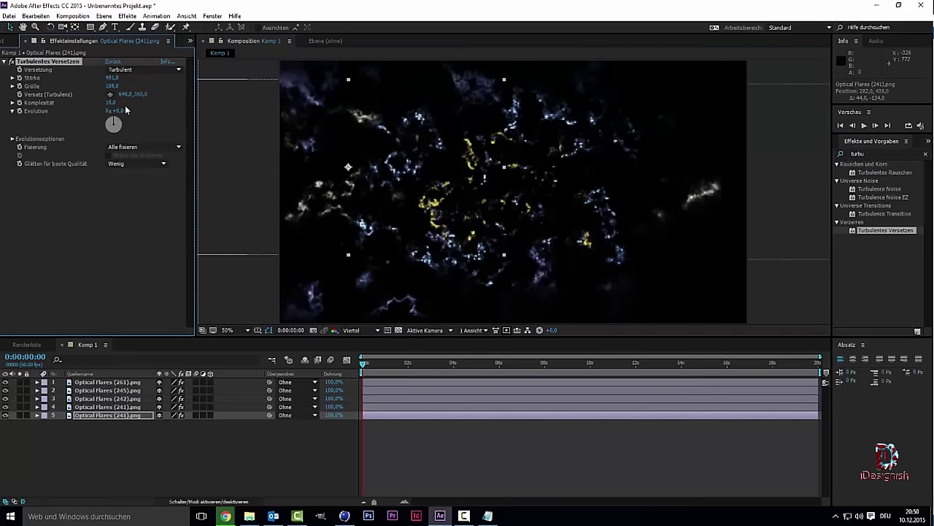
drag(340, 254, 349, 272)
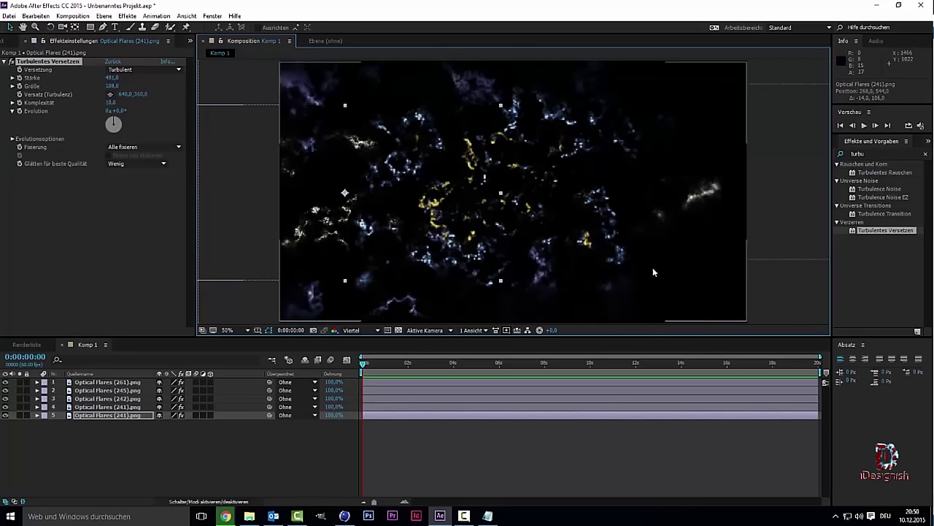
- Drag Optical Flares (245).png from the Flares folder into the After Effects Project panel
click(255, 516)
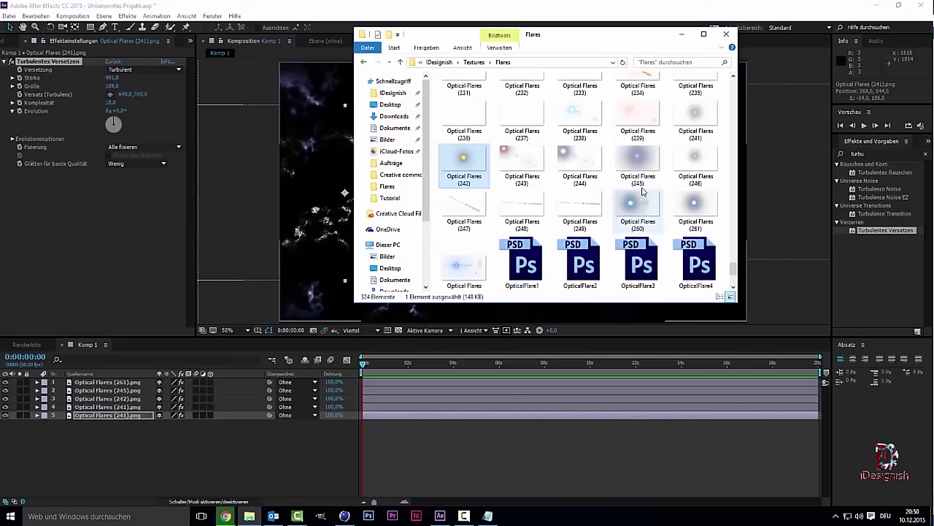
scroll(625, 181, down, 3)
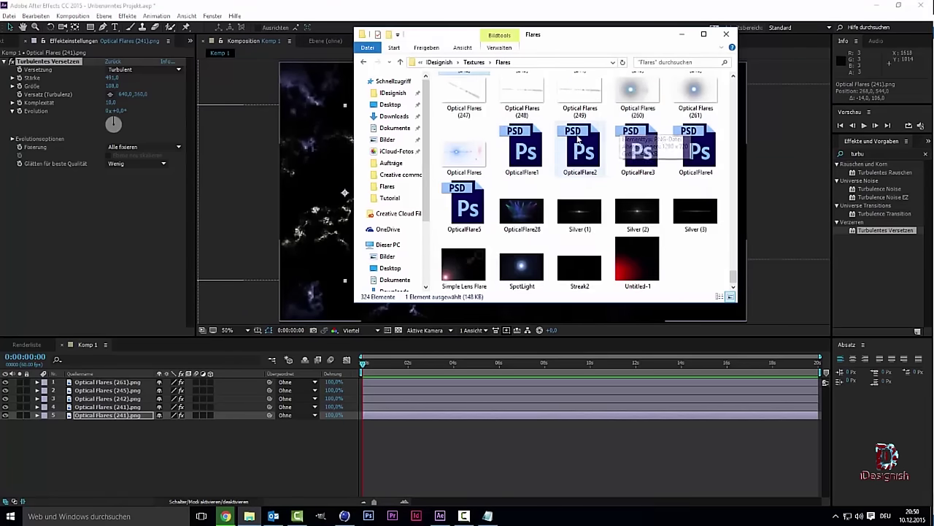
scroll(597, 206, up, 6)
scroll(602, 216, down, 2)
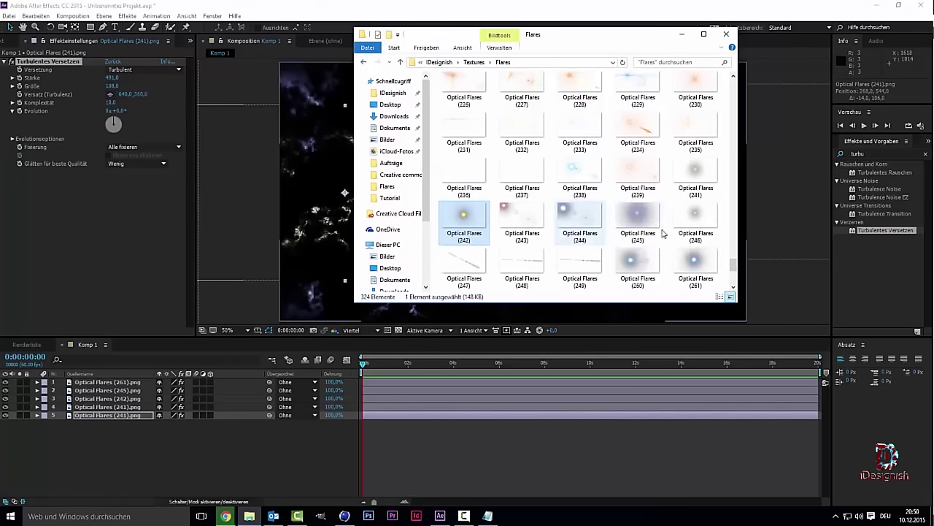
click(643, 218)
drag(644, 217, 2, 105)
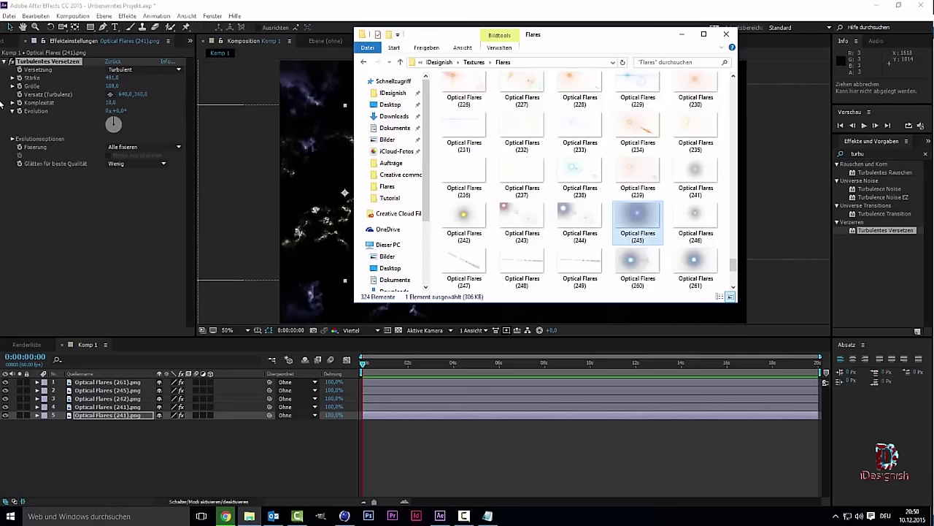
drag(10, 48, 39, 162)
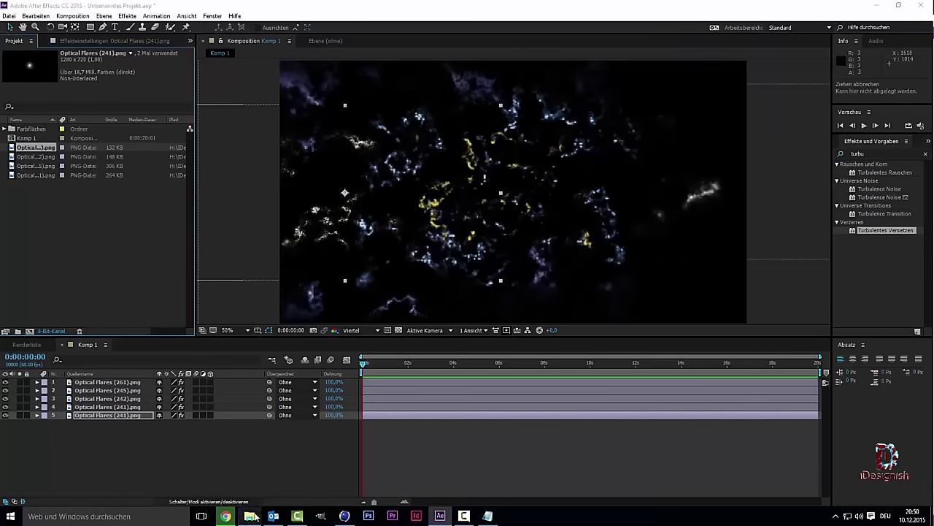
click(249, 516)
mouse_move(636, 220)
mouse_down()
mouse_move(122, 223)
mouse_move(72, 285)
mouse_up()
click(78, 275)
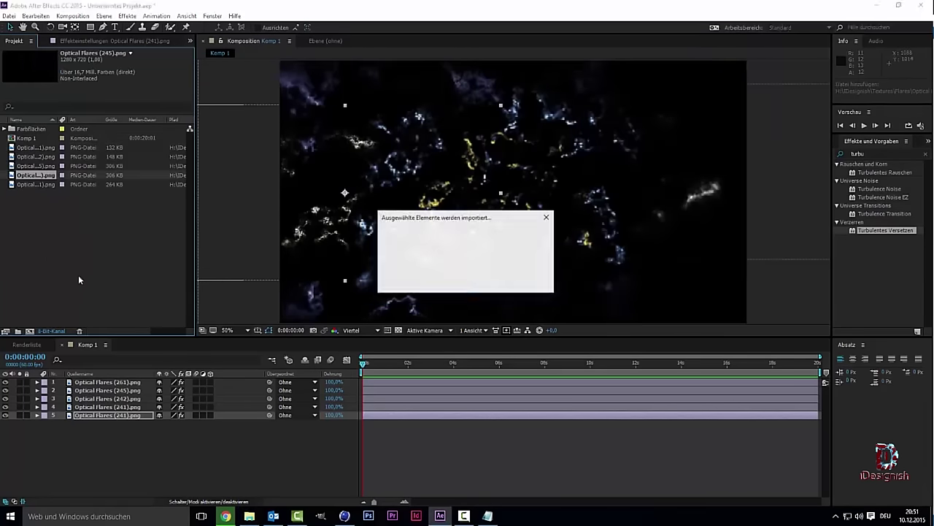
- Add Optical Flares (245) at the upper right, trial Turbulentes Versetzen on it, then delete the effect
drag(29, 176, 129, 483)
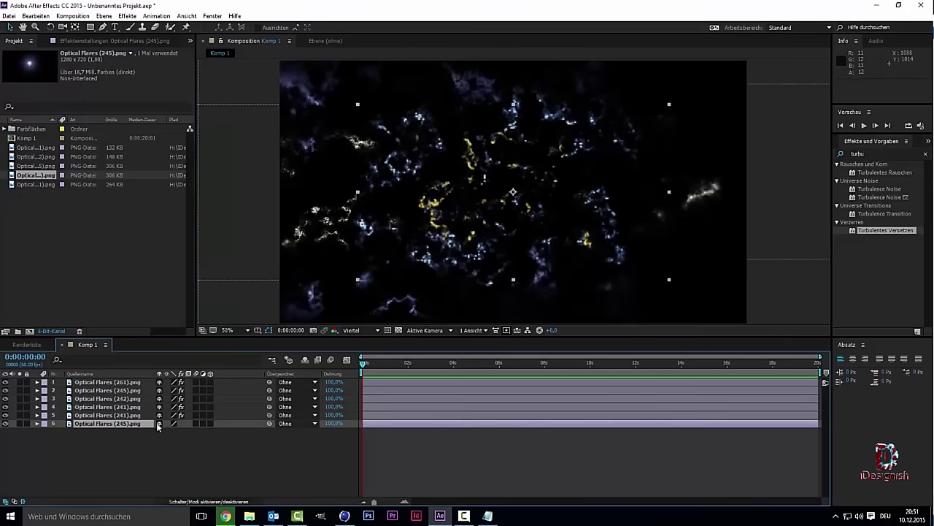
mouse_move(486, 223)
mouse_down()
mouse_move(660, 166)
mouse_move(661, 157)
mouse_up()
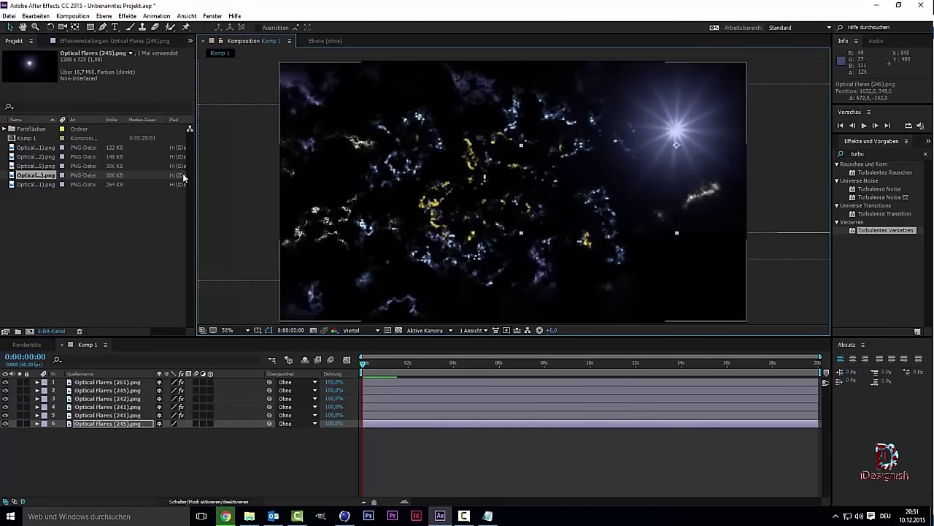
drag(889, 233, 98, 422)
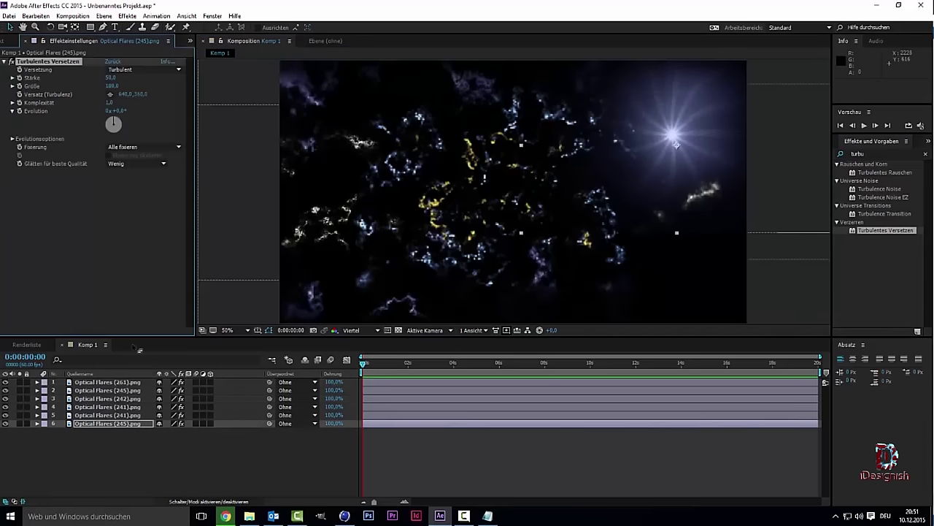
drag(107, 82, 805, 114)
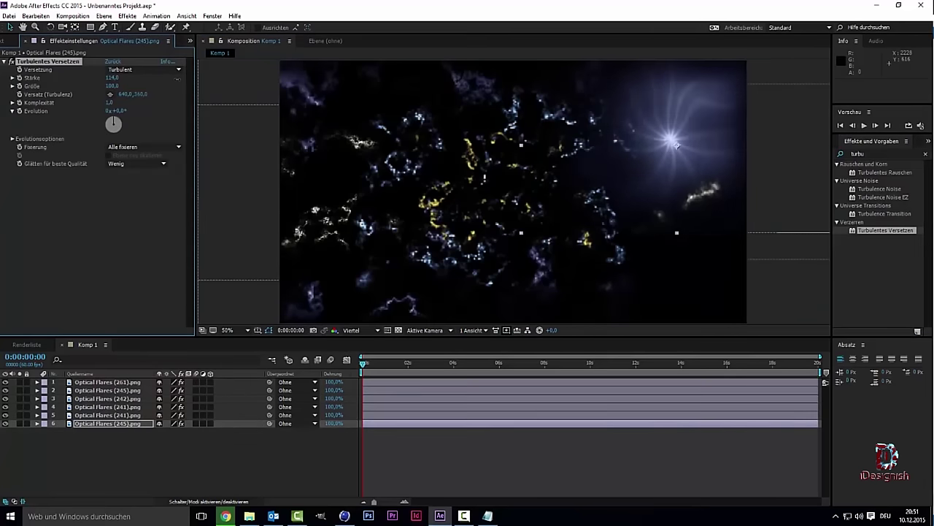
drag(107, 78, 117, 85)
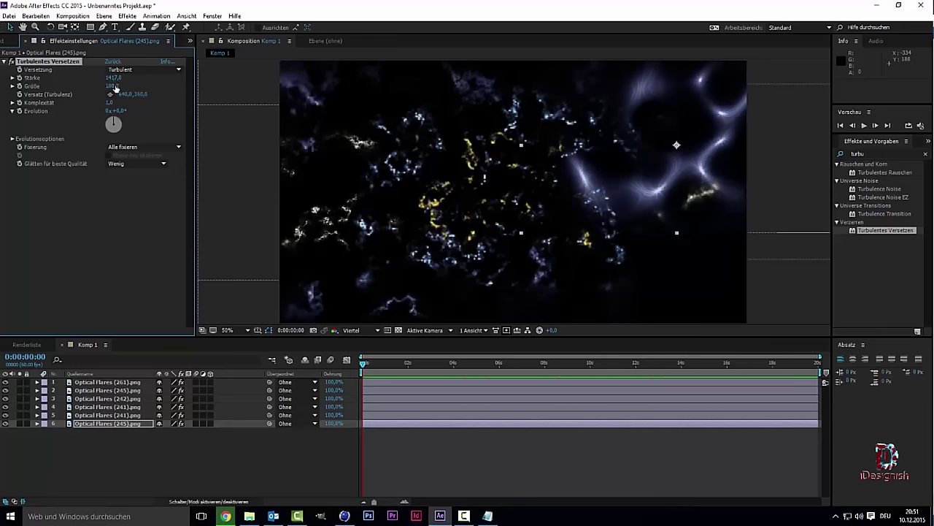
drag(109, 102, 128, 102)
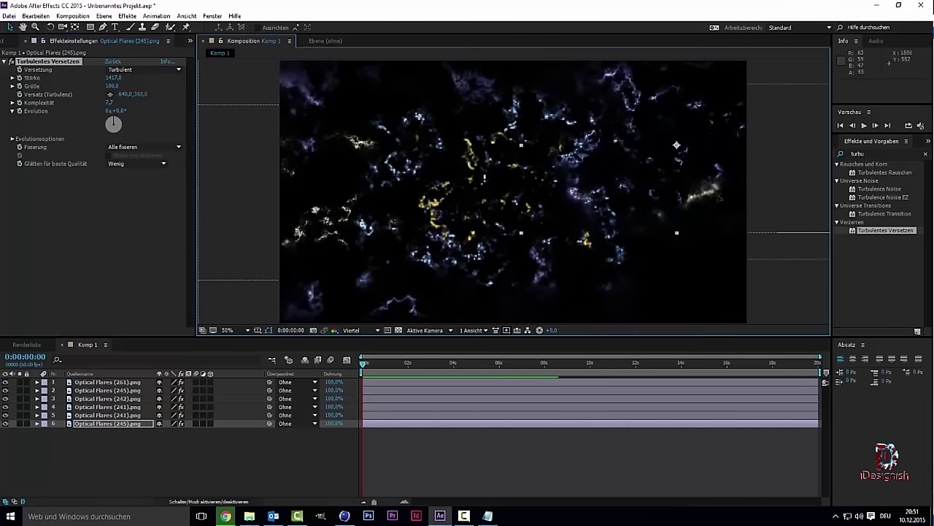
mouse_move(677, 233)
mouse_down()
mouse_move(694, 227)
mouse_move(661, 172)
mouse_move(686, 141)
mouse_up()
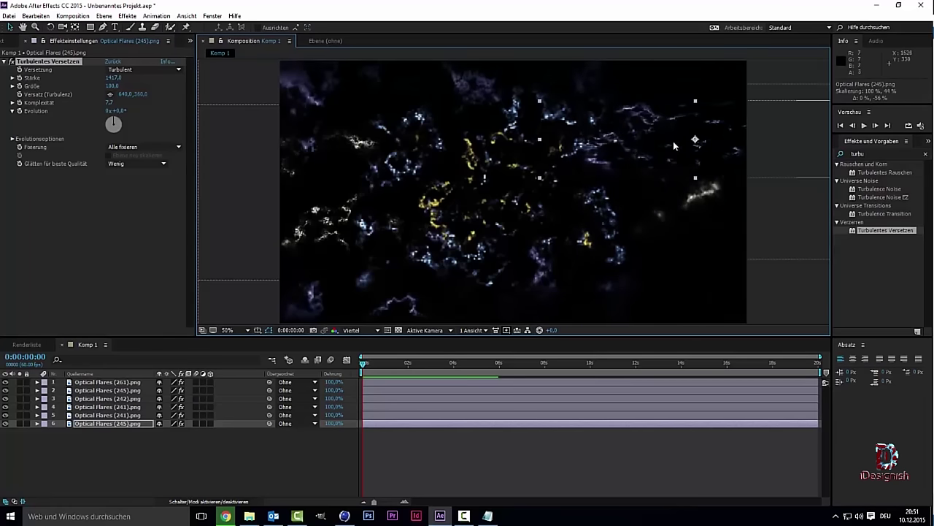
key(Delete)
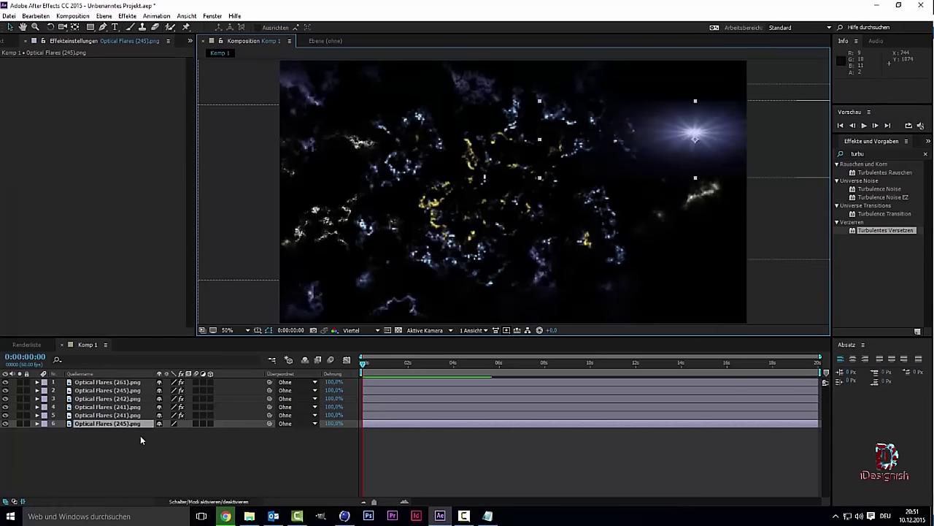
- Delete the Optical Flares (245) layer and import Optical Flares (215) from the Flares folder
key(Delete)
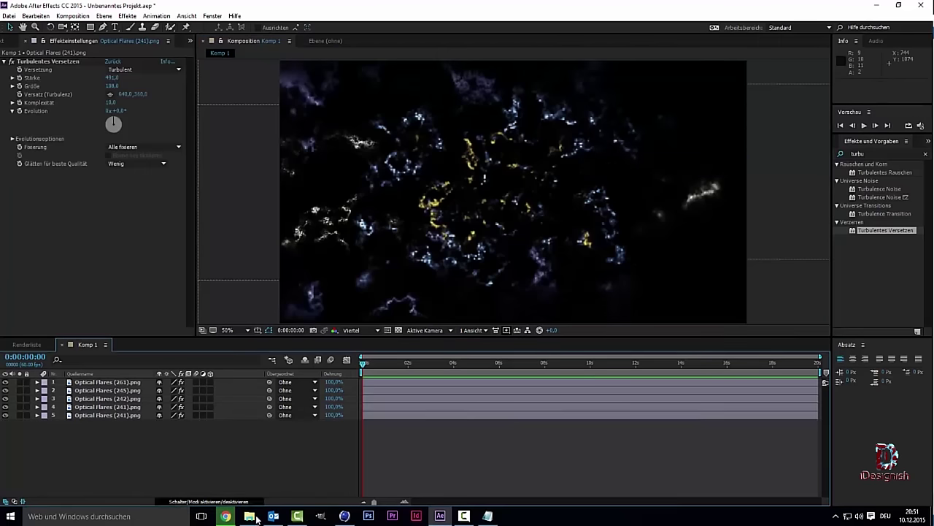
click(249, 515)
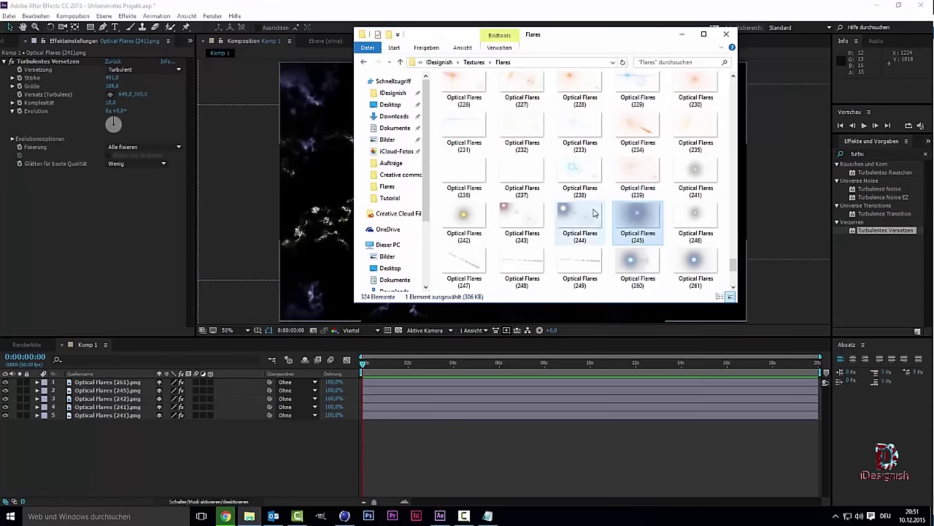
scroll(593, 212, down, 3)
scroll(584, 219, up, 2)
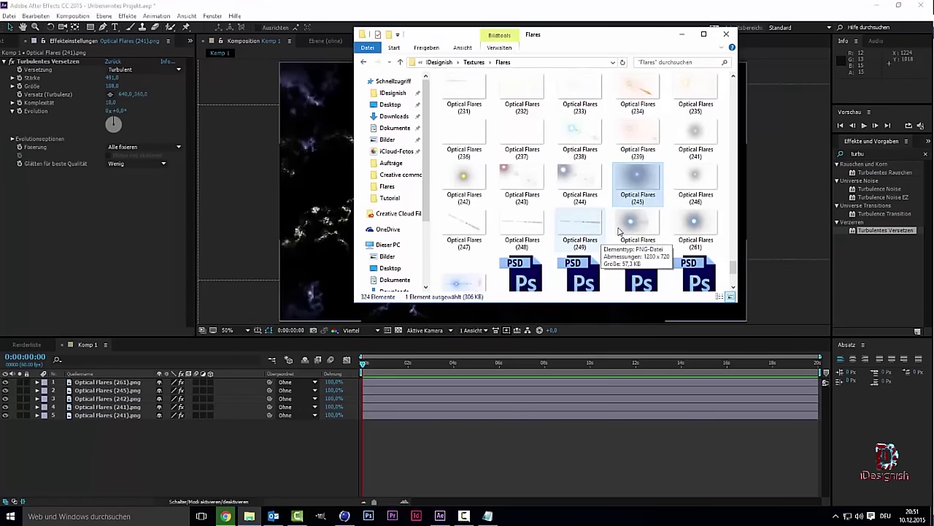
click(624, 227)
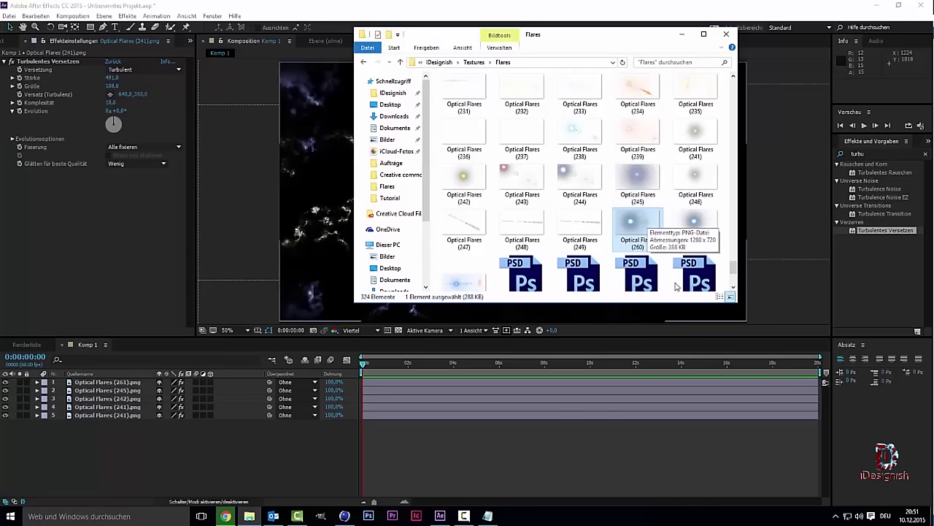
scroll(698, 215, up, 3)
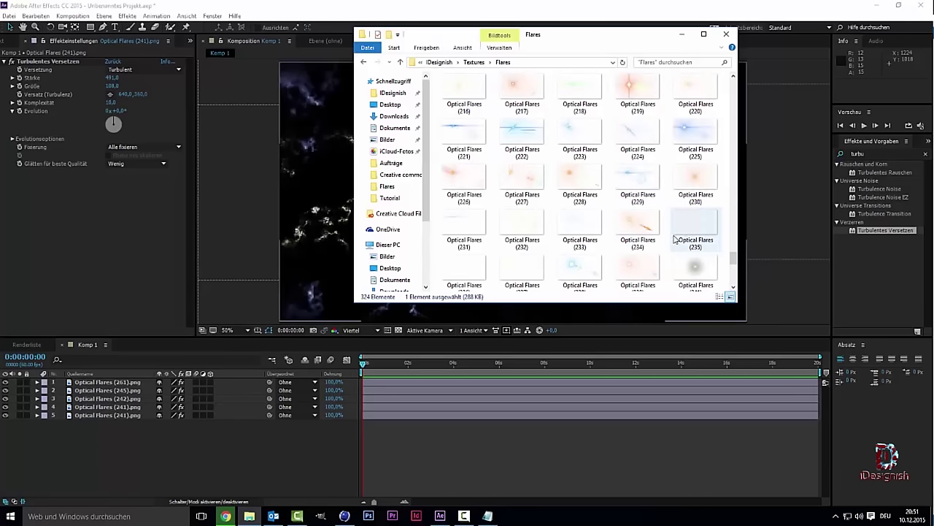
scroll(583, 239, up, 3)
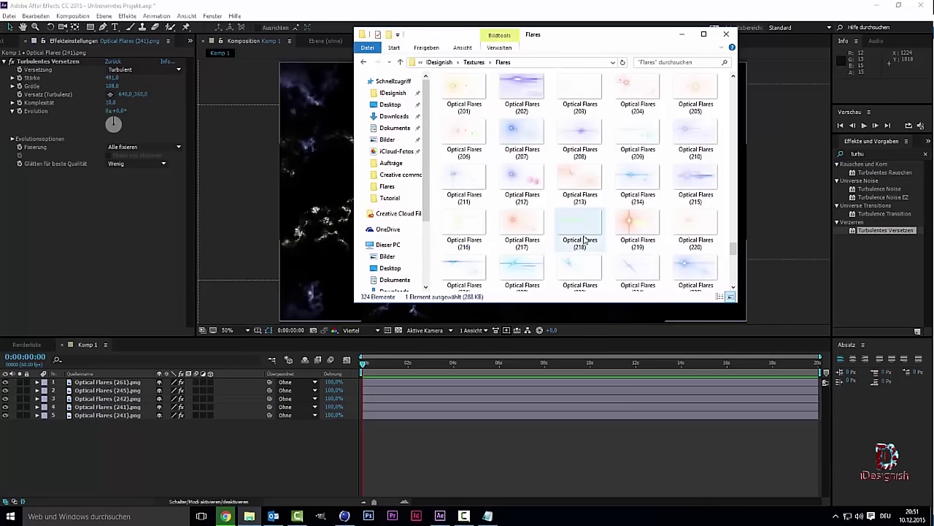
scroll(584, 239, up, 3)
scroll(613, 259, down, 2)
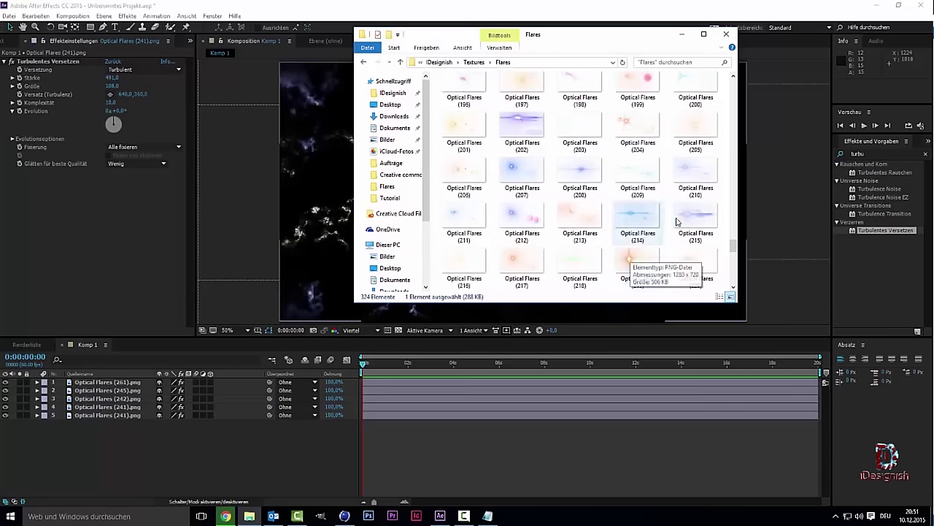
click(684, 217)
scroll(686, 243, down, 1)
scroll(686, 243, down, 1)
scroll(697, 94, down, 1)
mouse_move(697, 93)
mouse_down()
mouse_move(181, 297)
mouse_move(460, 225)
mouse_up()
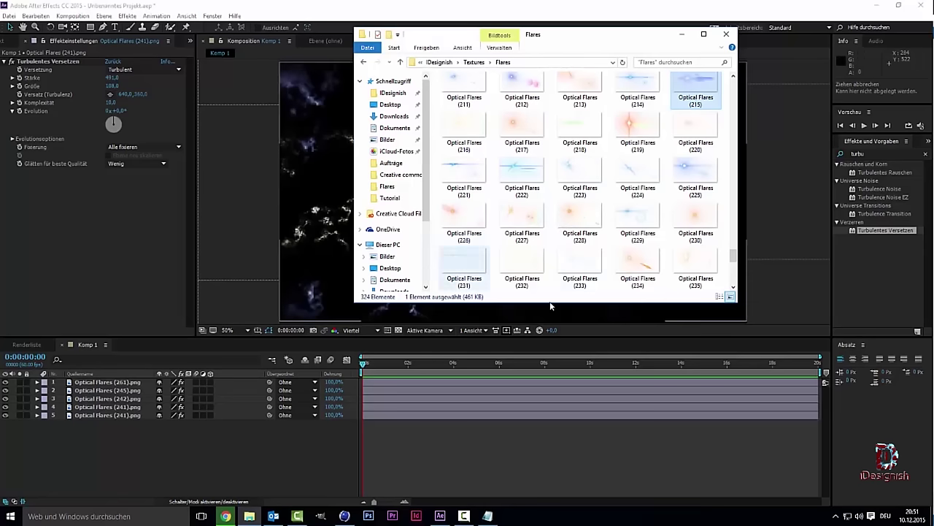
mouse_move(460, 225)
mouse_down()
mouse_move(249, 517)
mouse_move(100, 297)
mouse_up()
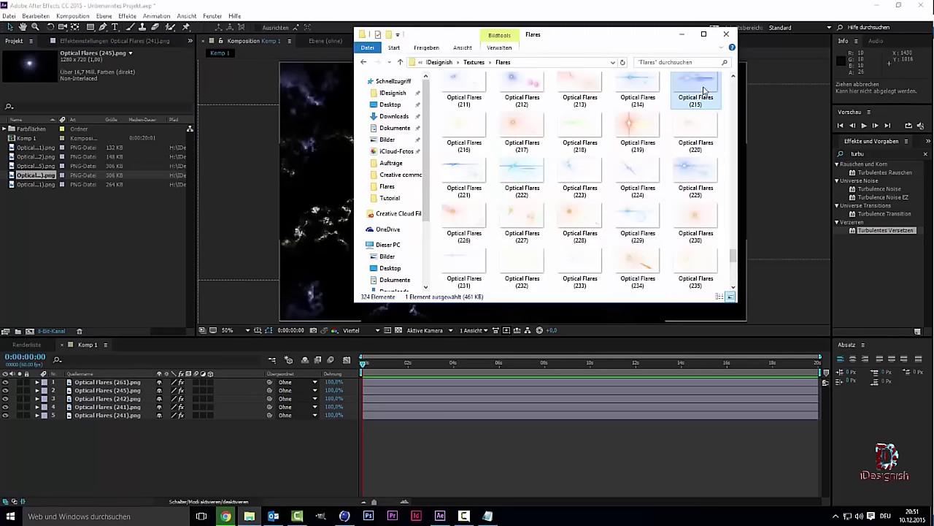
drag(541, 265, 35, 147)
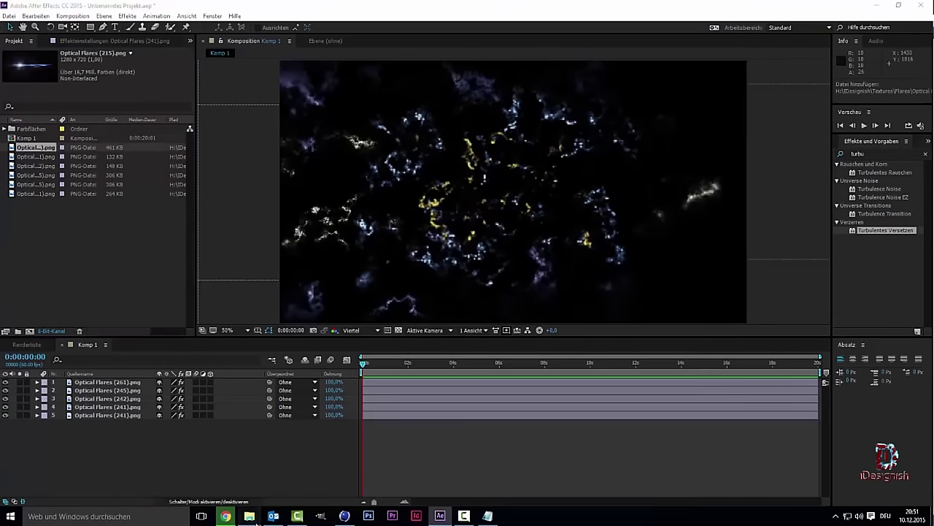
- Import Optical Flares (261) into the project and add it to Komp 1
click(249, 516)
scroll(684, 232, down, 3)
scroll(663, 235, up, 2)
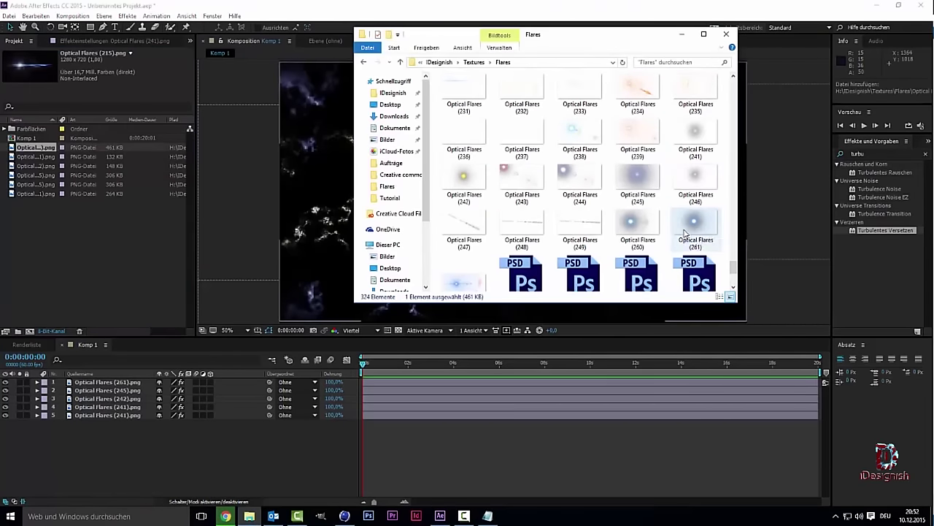
click(695, 223)
drag(438, 254, 48, 281)
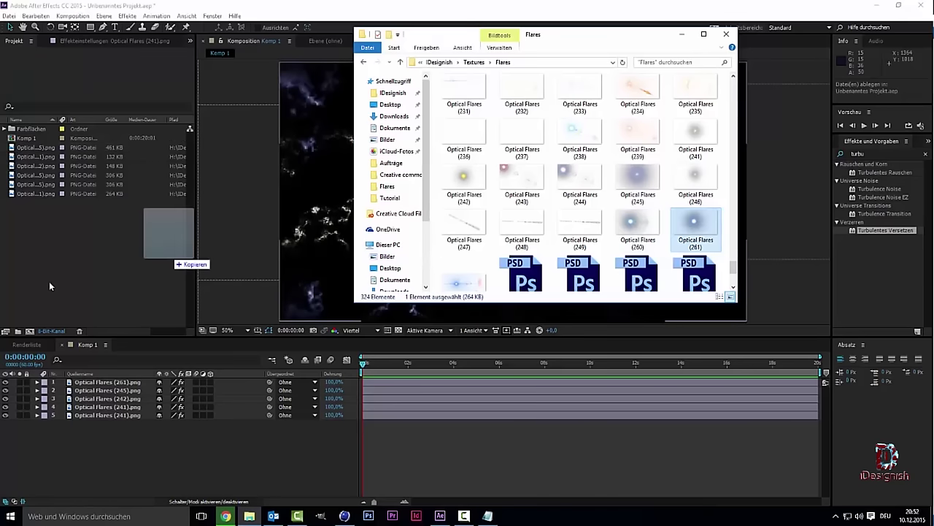
click(48, 281)
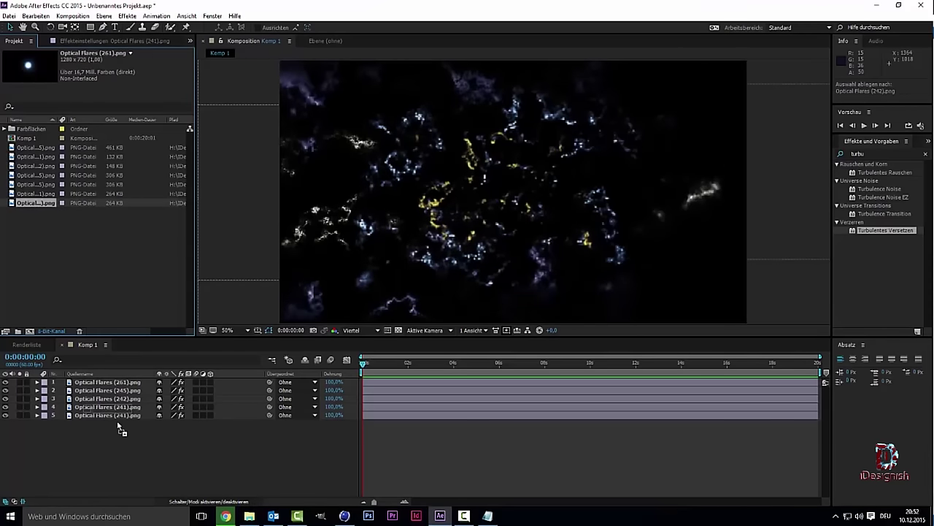
drag(86, 345, 121, 448)
- Move the 261 flare right and apply Turbulentes Versetzen with Stärke 1328, Größe 77, Komplexität 10
mouse_move(570, 186)
mouse_down()
mouse_move(701, 224)
mouse_move(679, 208)
mouse_up()
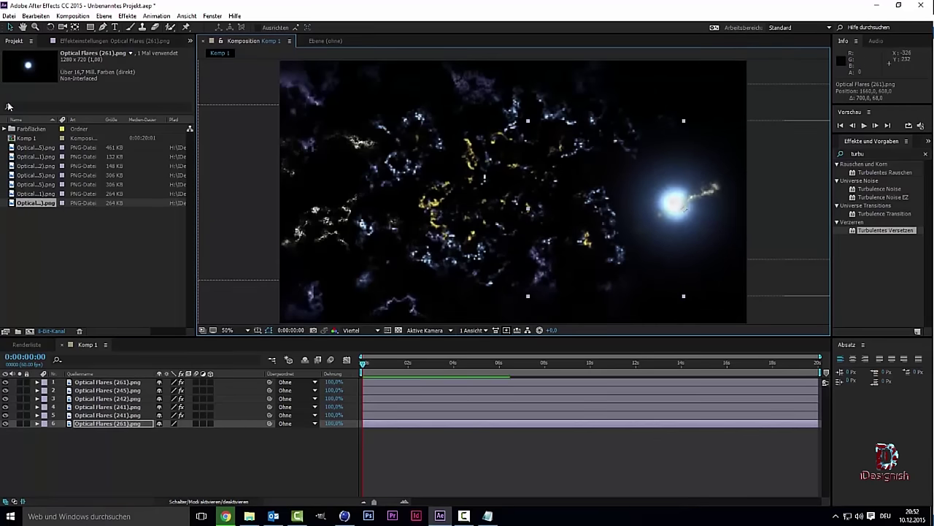
mouse_move(887, 231)
mouse_down()
mouse_move(394, 371)
mouse_move(128, 424)
mouse_up()
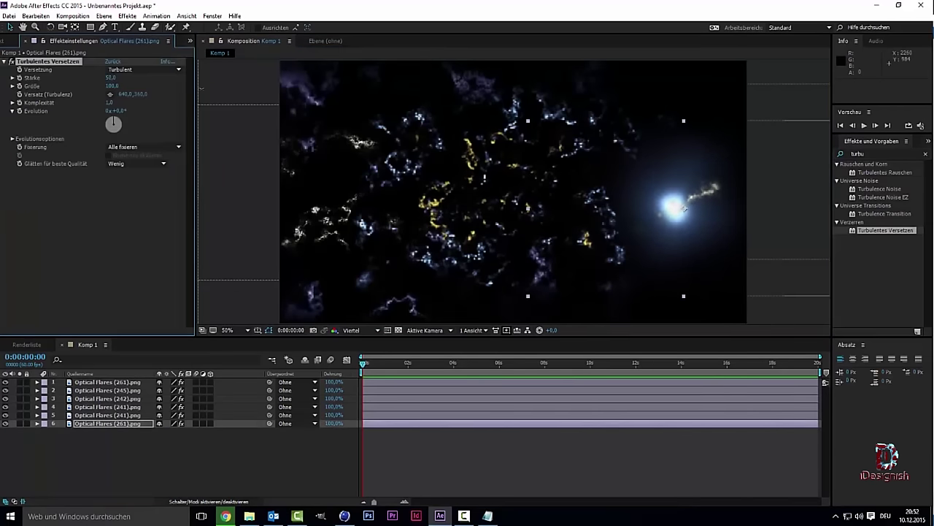
drag(110, 77, 759, 112)
click(111, 85)
text(2)
key(Return)
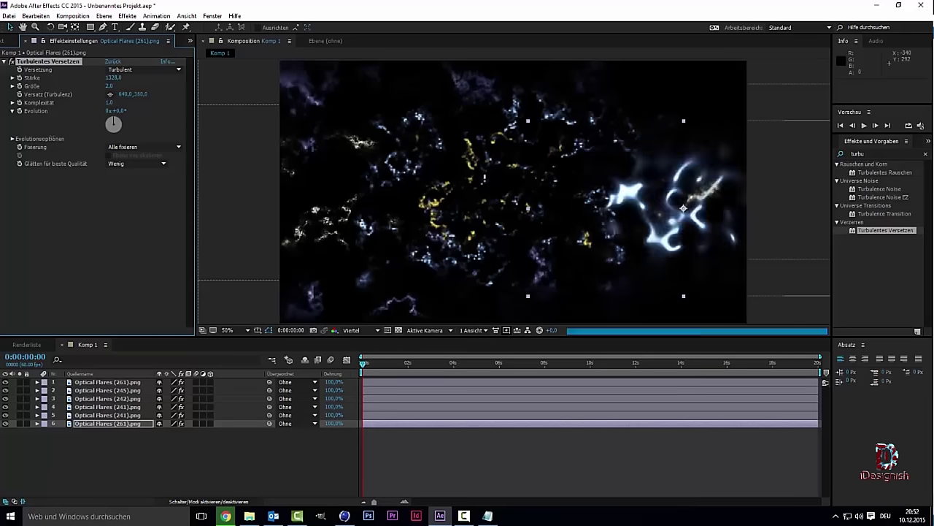
mouse_move(111, 86)
mouse_down()
mouse_move(139, 85)
mouse_move(124, 103)
mouse_move(142, 102)
mouse_up()
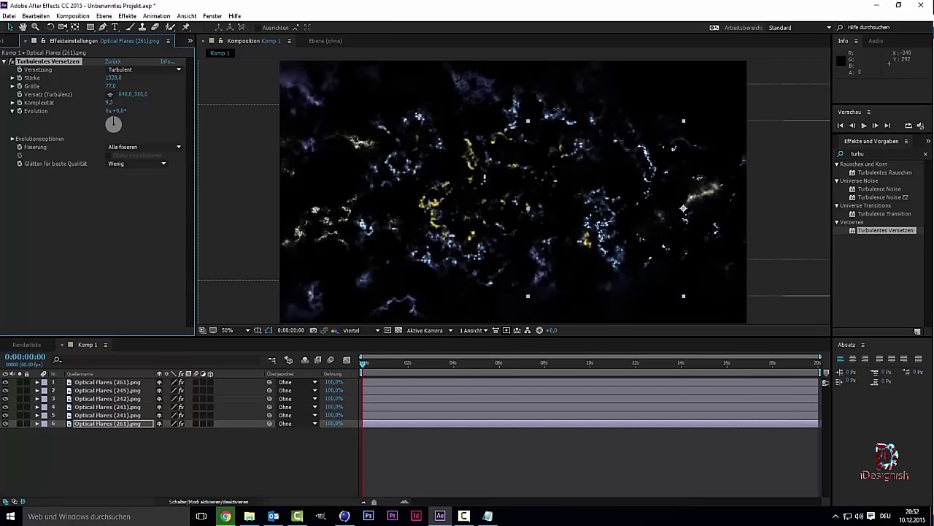
- Position the distorted 261 flare near the upper right of the frame
drag(664, 233, 677, 141)
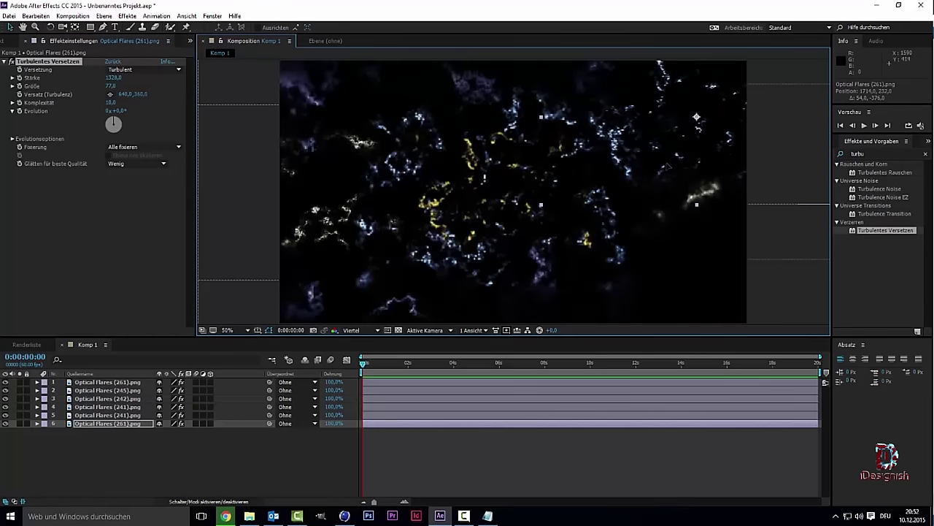
drag(667, 161, 659, 181)
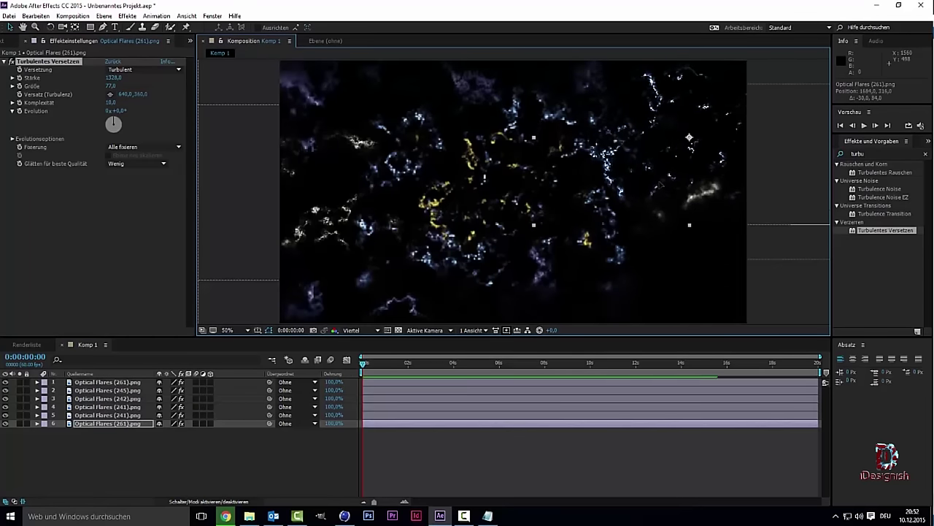
drag(659, 188, 666, 192)
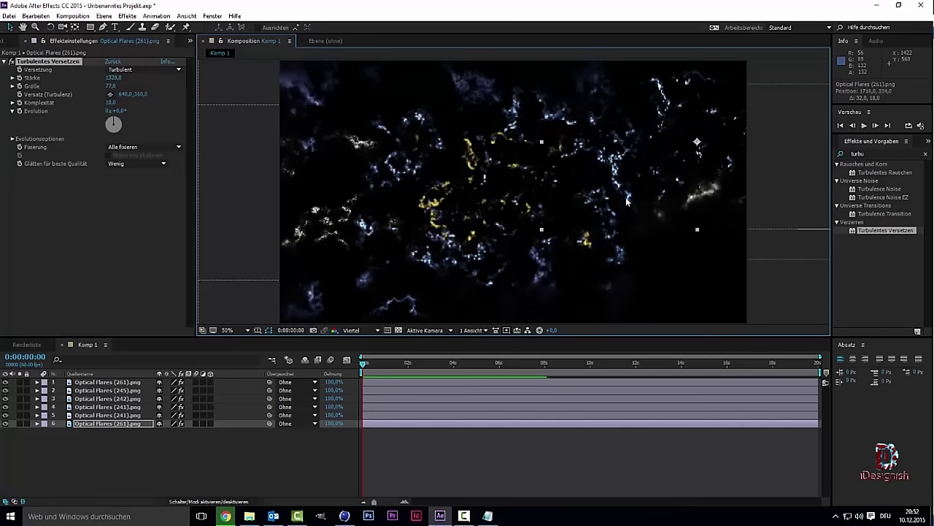
click(120, 414)
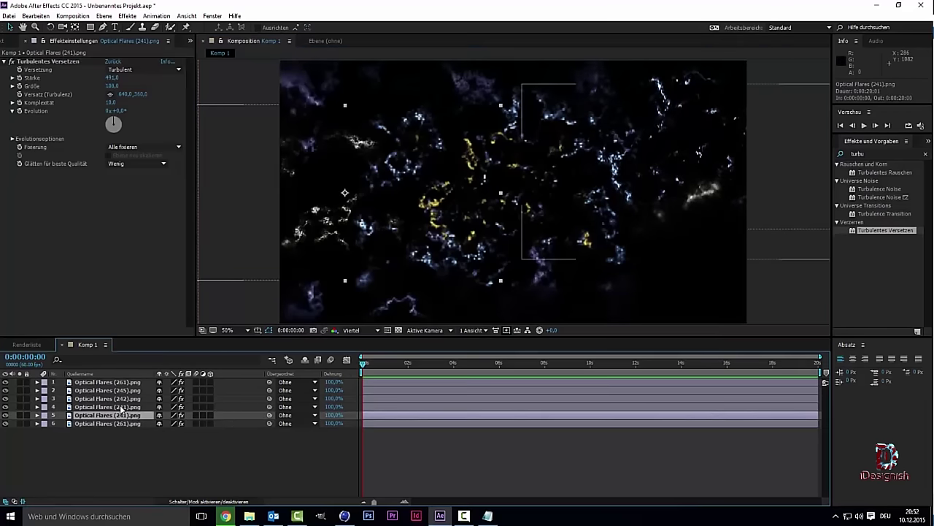
click(3, 42)
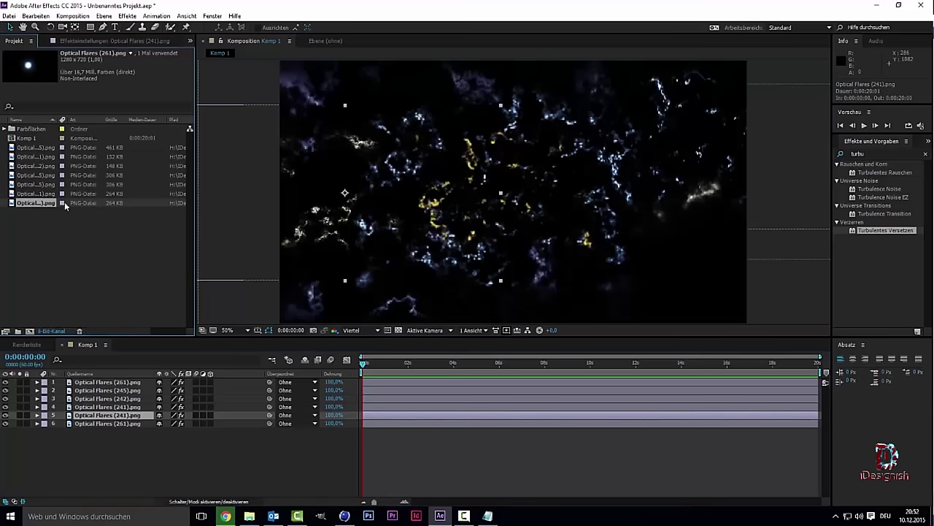
click(109, 407)
click(109, 397)
click(109, 389)
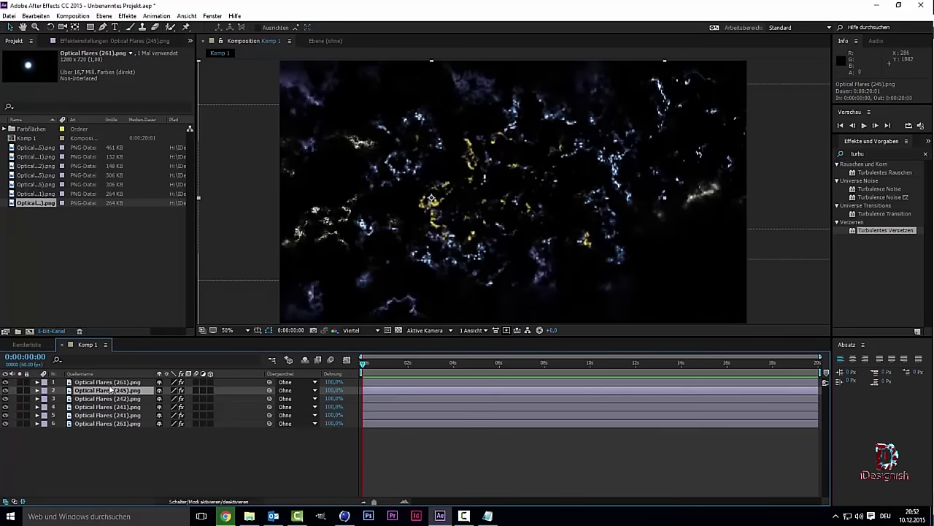
click(110, 382)
click(109, 390)
click(109, 399)
click(110, 407)
click(110, 415)
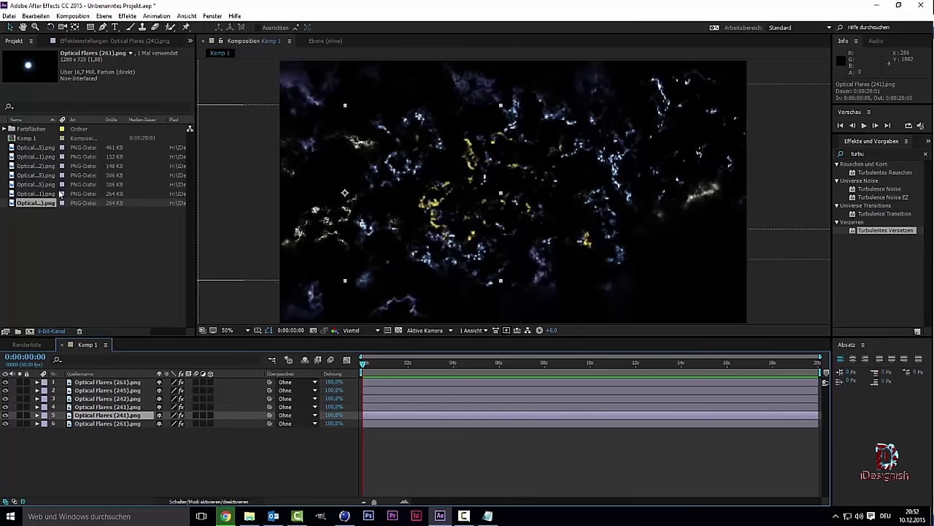
click(46, 204)
click(44, 193)
click(41, 184)
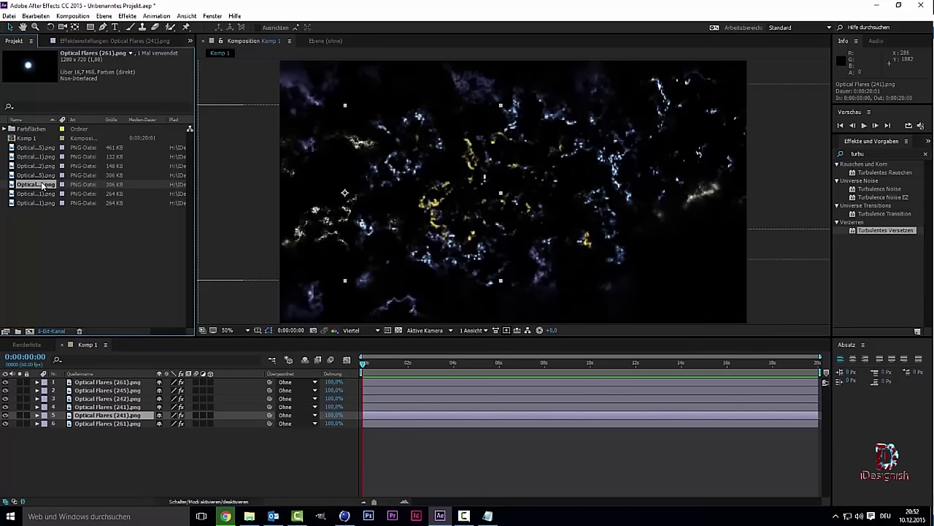
click(43, 175)
click(43, 166)
click(42, 156)
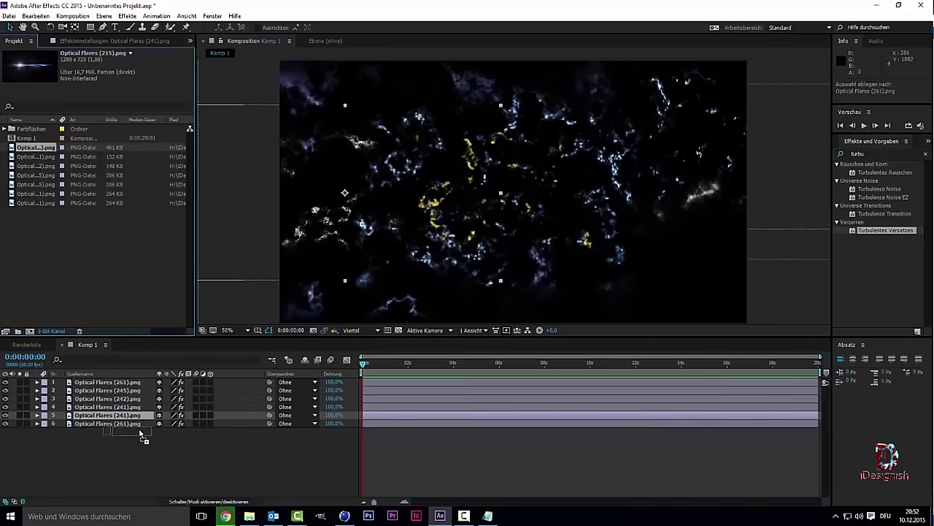
drag(45, 147, 142, 433)
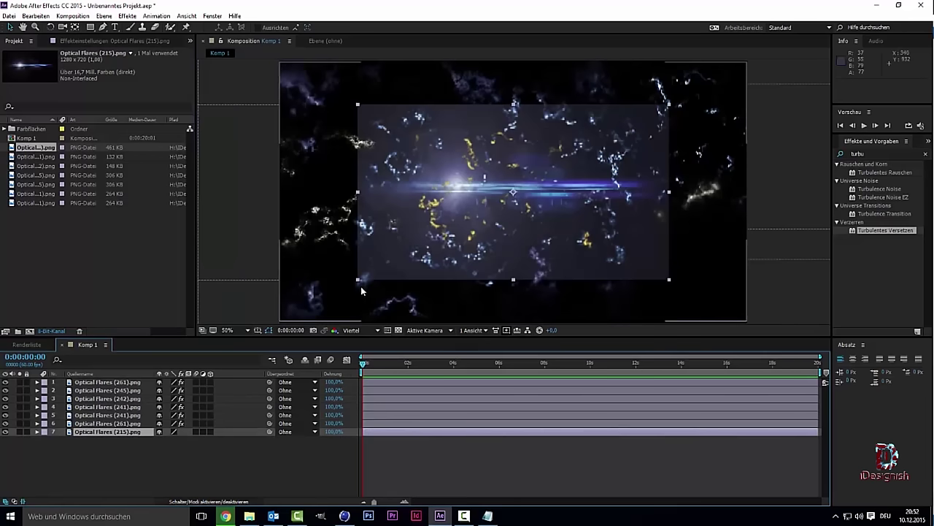
drag(358, 281, 276, 330)
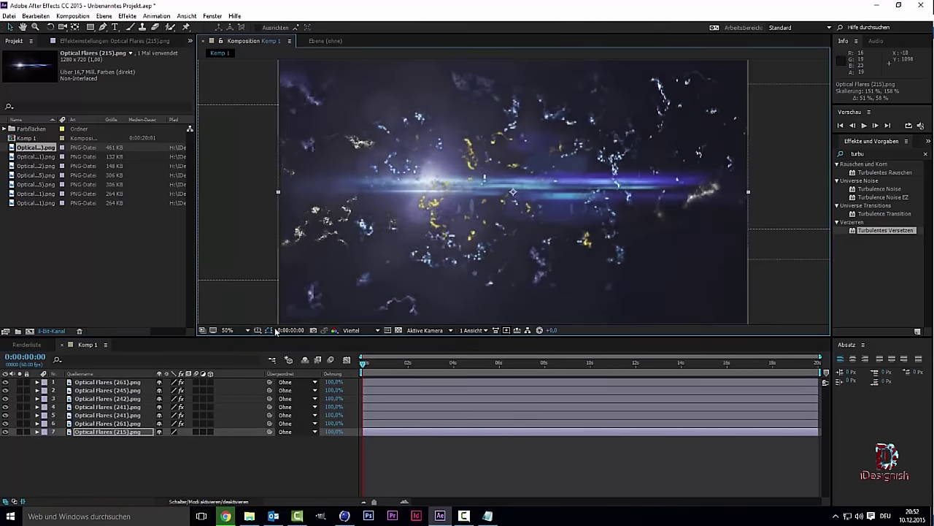
mouse_move(885, 230)
mouse_down()
mouse_move(183, 447)
mouse_move(118, 430)
mouse_up()
mouse_move(112, 79)
mouse_down()
mouse_move(219, 79)
mouse_move(107, 87)
mouse_up()
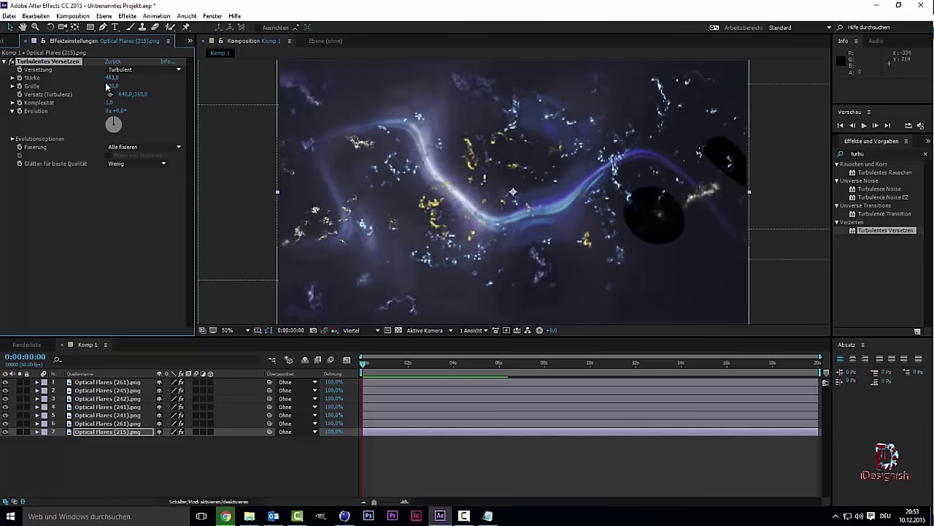
drag(109, 102, 130, 102)
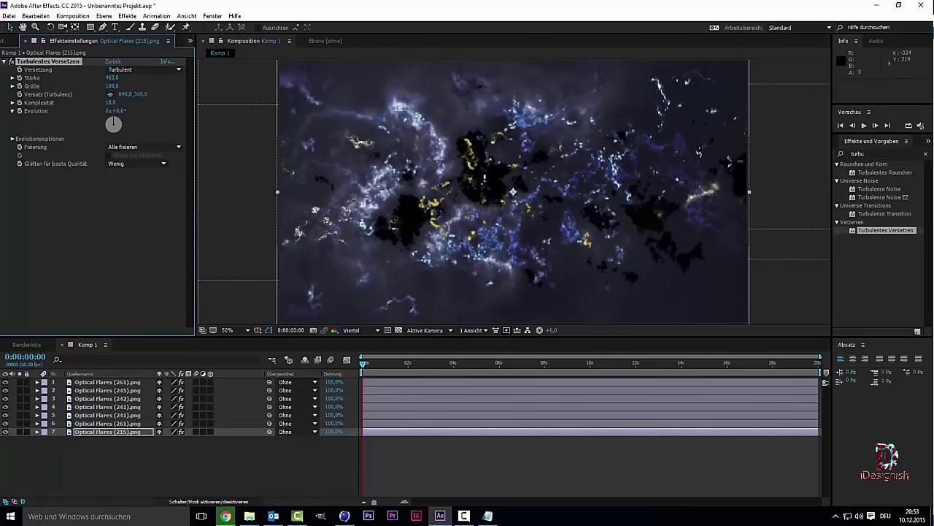
click(81, 433)
key(Delete)
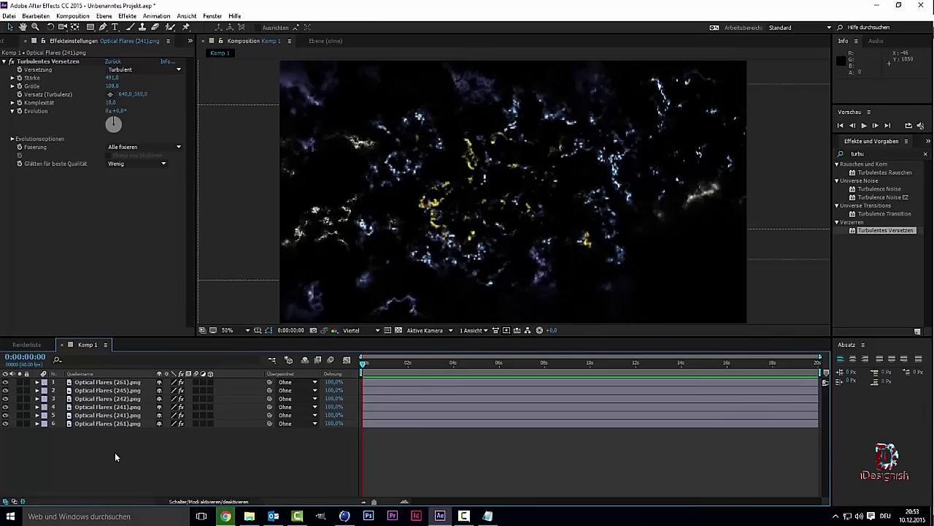
- Search 'leuchten' in Effects und Vorgaben and apply Leuchten to the top Optical Flares (261) layer
click(108, 381)
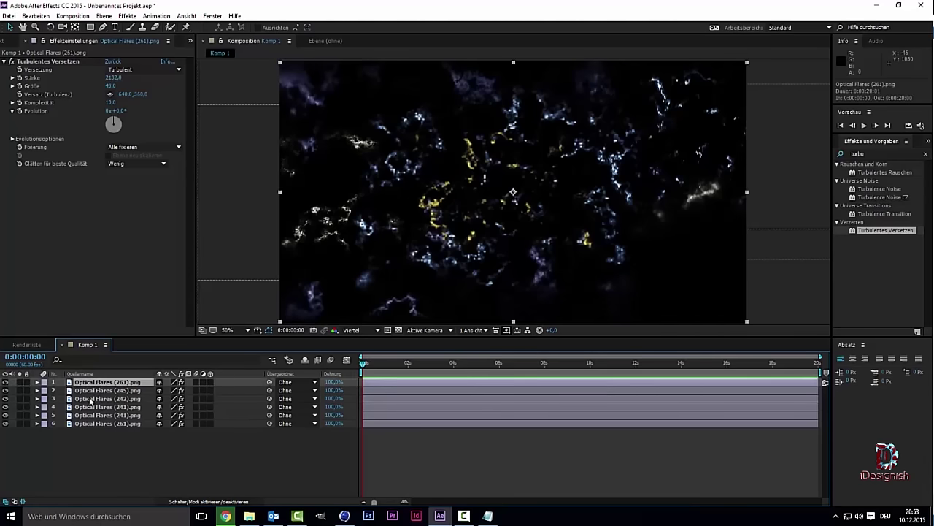
click(888, 165)
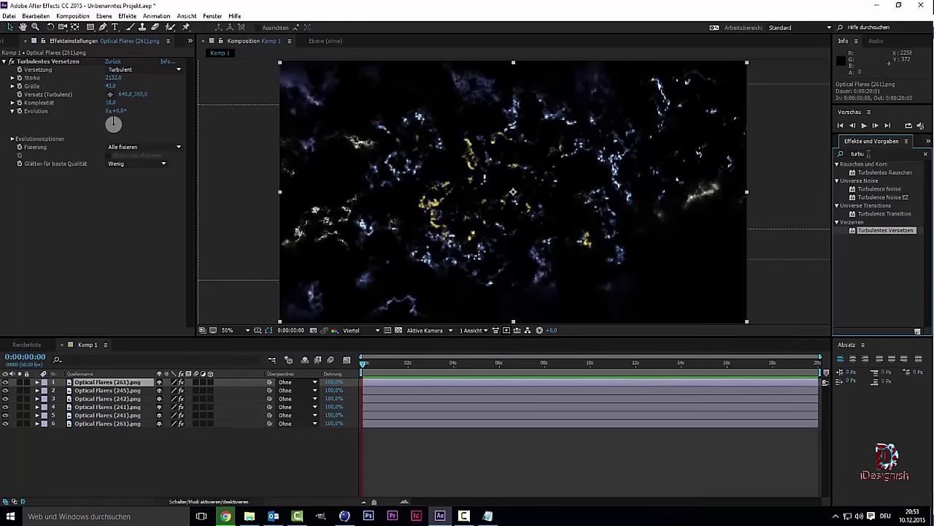
double_click(868, 154)
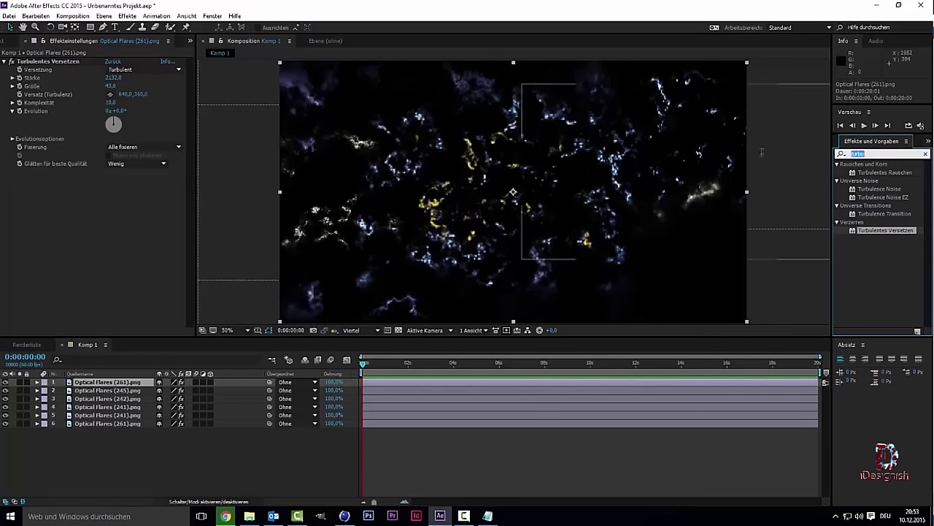
text(leuchten)
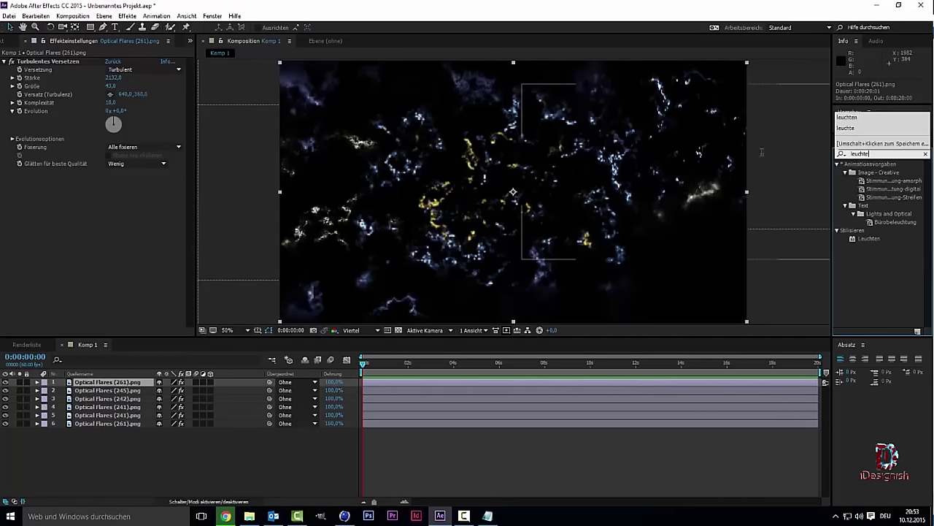
click(860, 173)
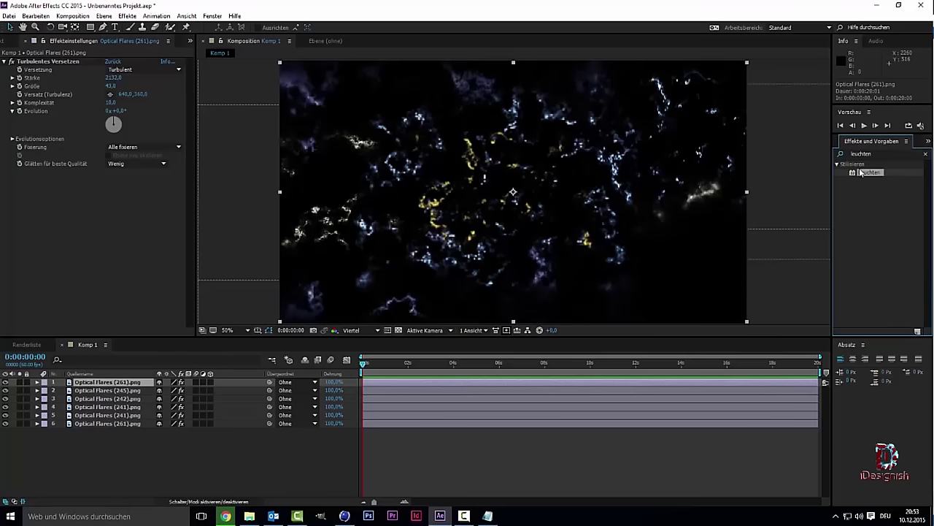
drag(838, 173, 122, 390)
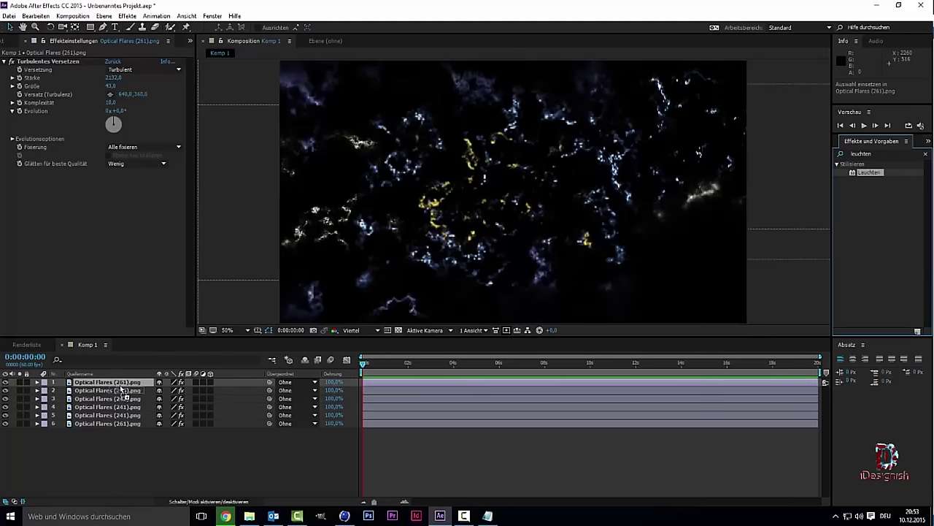
drag(121, 386, 122, 385)
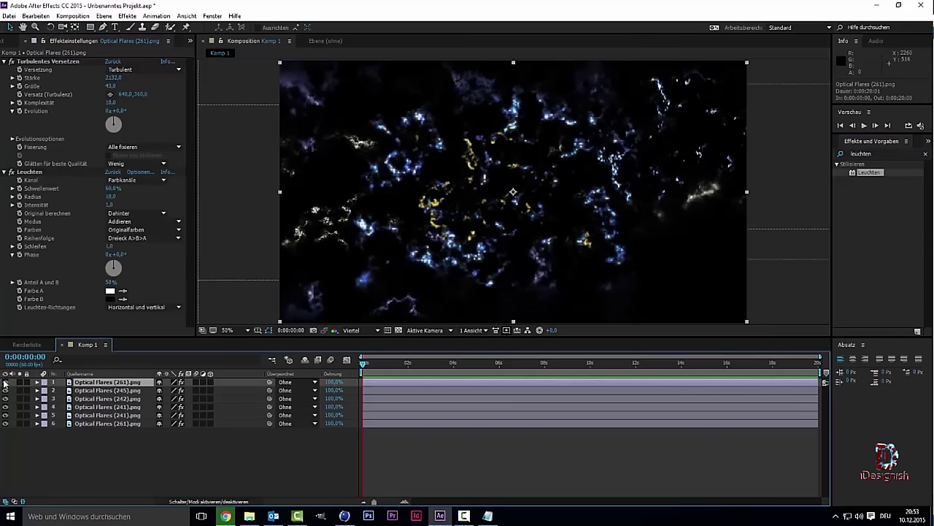
click(5, 382)
- Compare the top flare layer on and off, then set its glow threshold to 1,6% and radius to 50
click(5, 382)
click(5, 381)
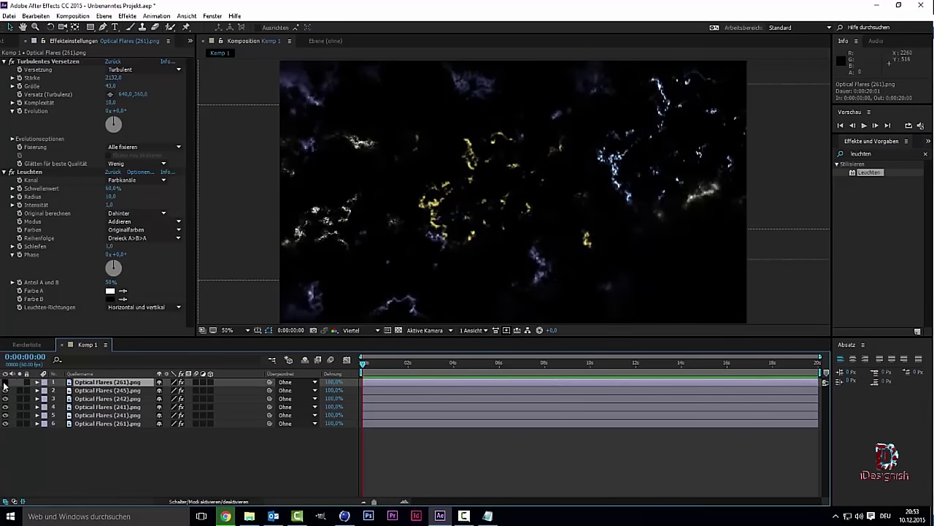
click(5, 382)
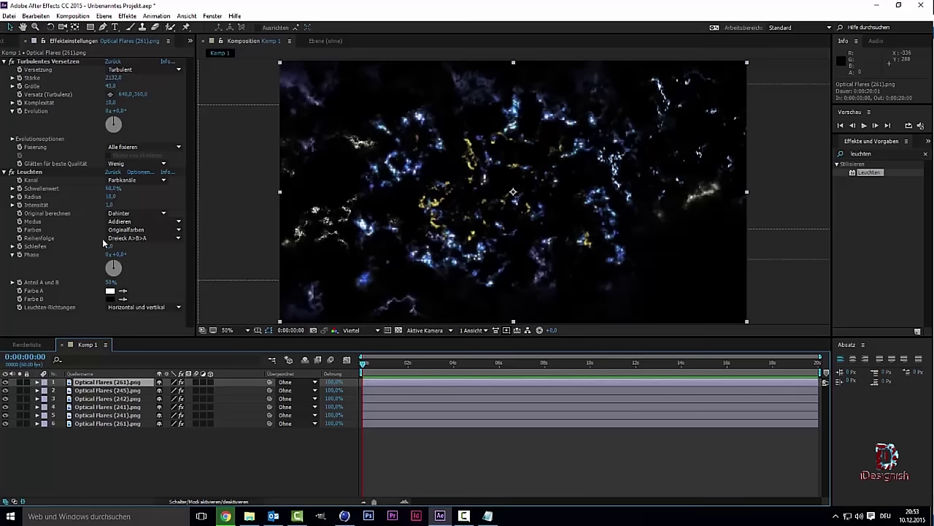
click(111, 190)
text(0)
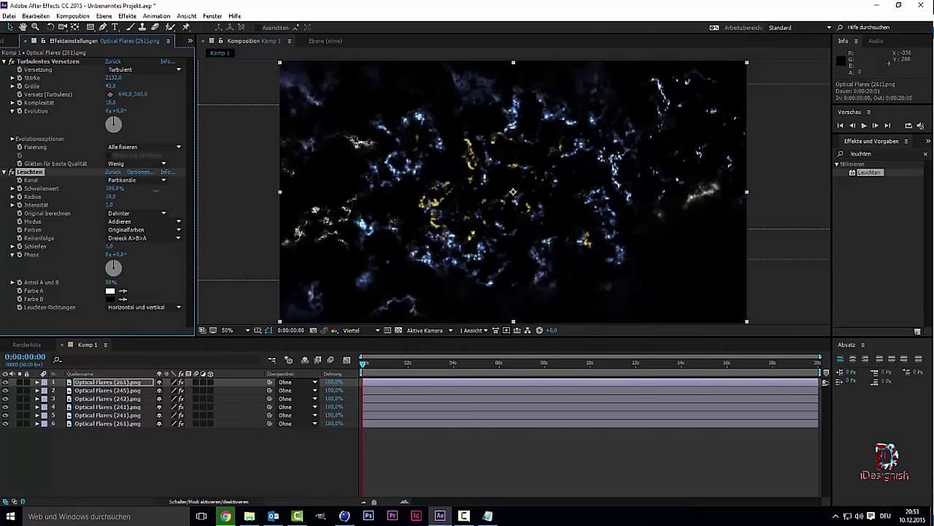
key(Return)
drag(111, 188, 116, 188)
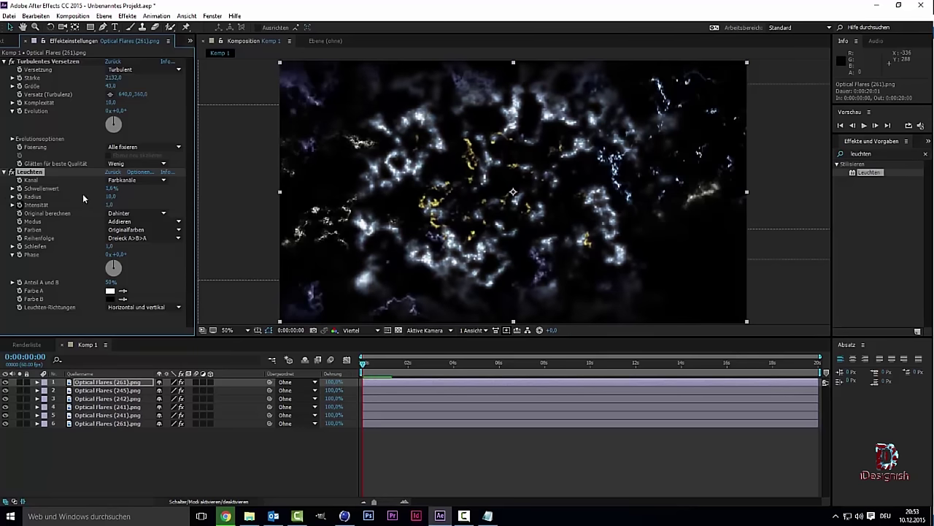
mouse_move(110, 197)
mouse_down()
mouse_move(144, 198)
mouse_move(130, 200)
mouse_up()
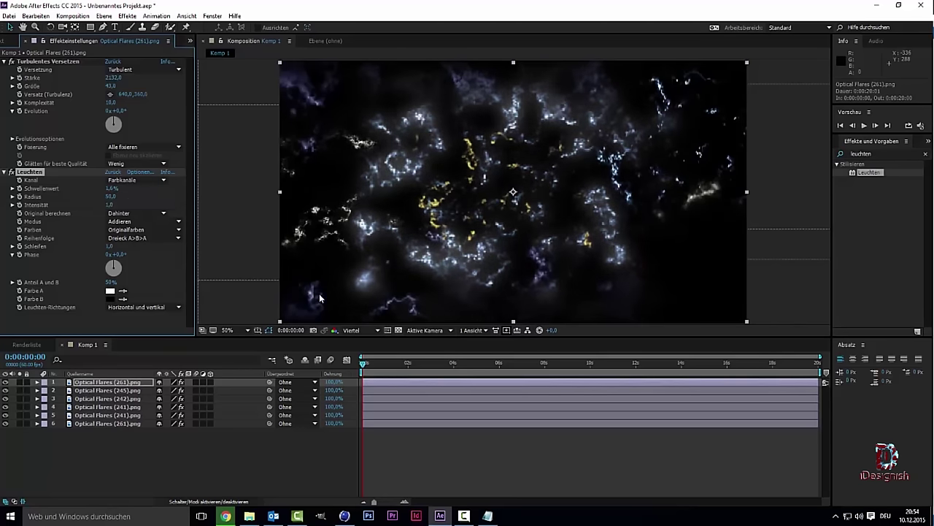
- Switch the preview resolution to Voll and bring up the glow's Farben options
click(351, 331)
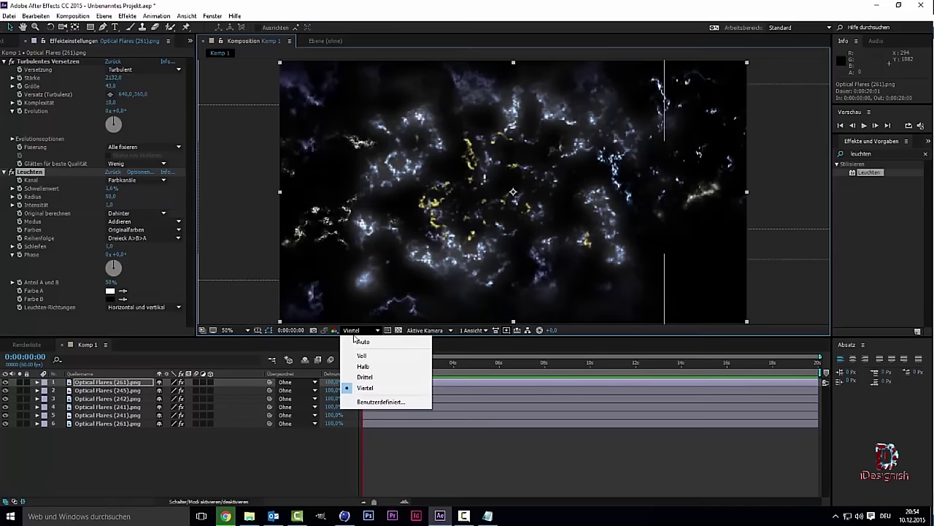
click(369, 358)
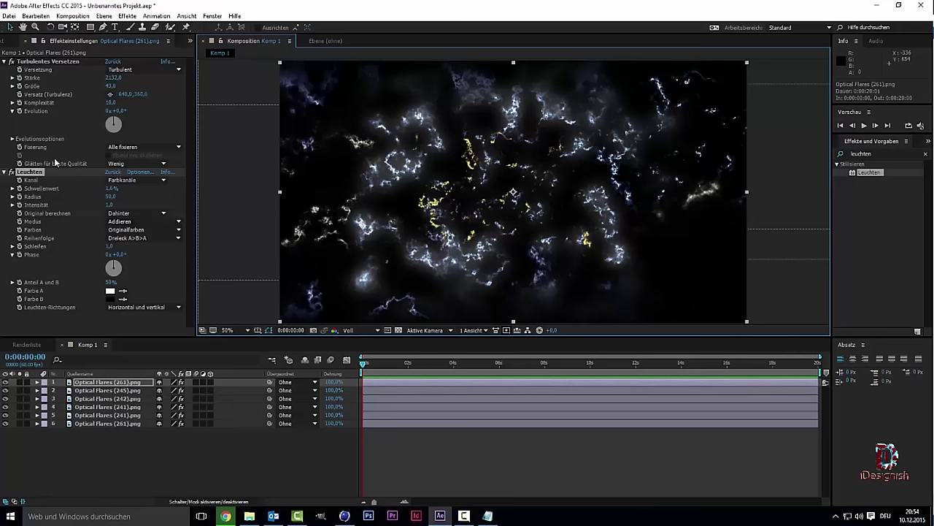
click(139, 230)
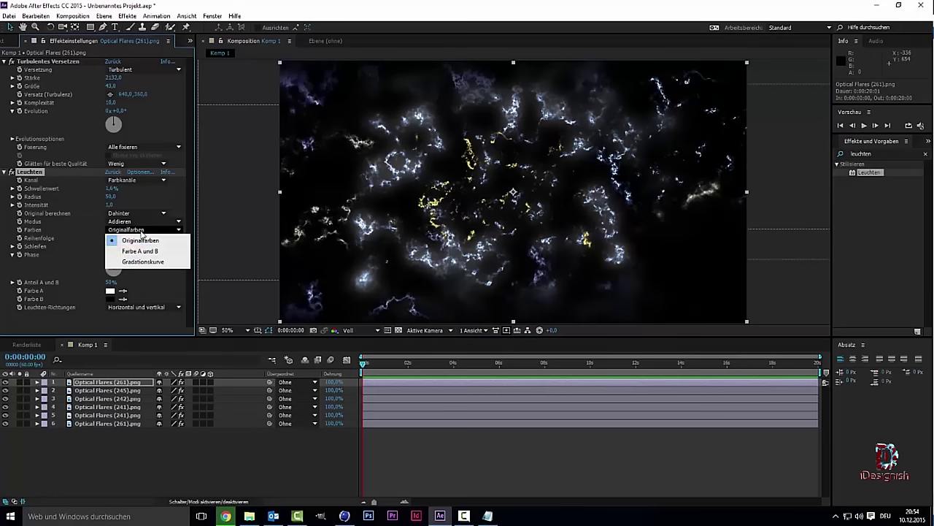
- Switch the top flare's glow to Farbe A und B, with both colours orange
click(143, 251)
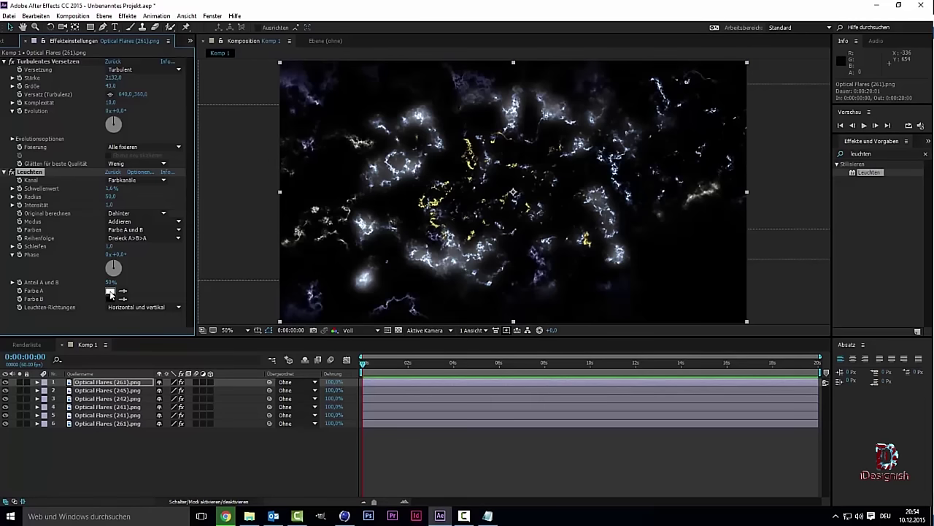
click(110, 291)
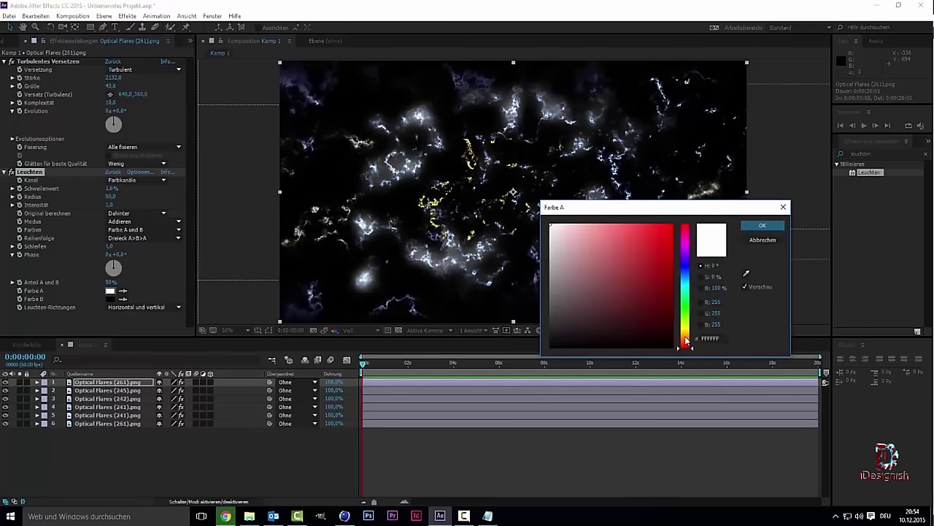
drag(688, 331, 686, 337)
click(643, 224)
drag(643, 224, 642, 224)
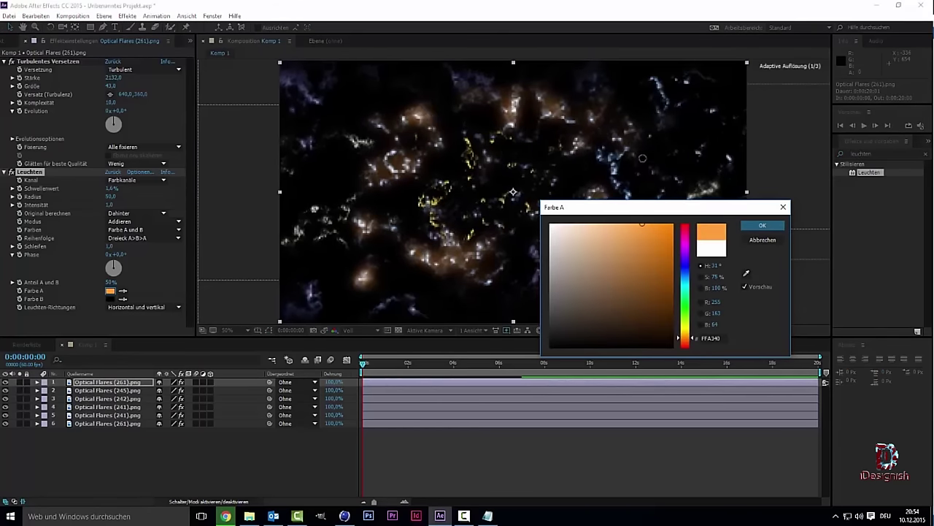
click(772, 227)
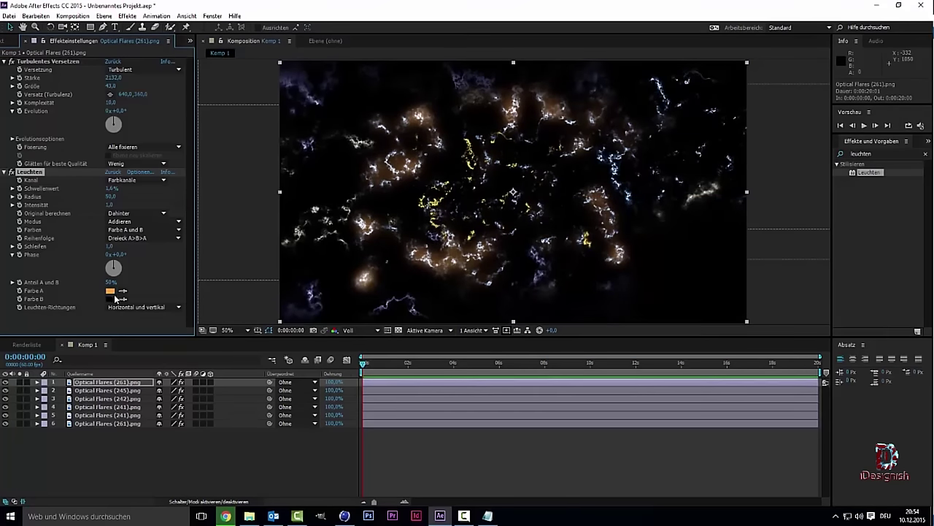
click(111, 298)
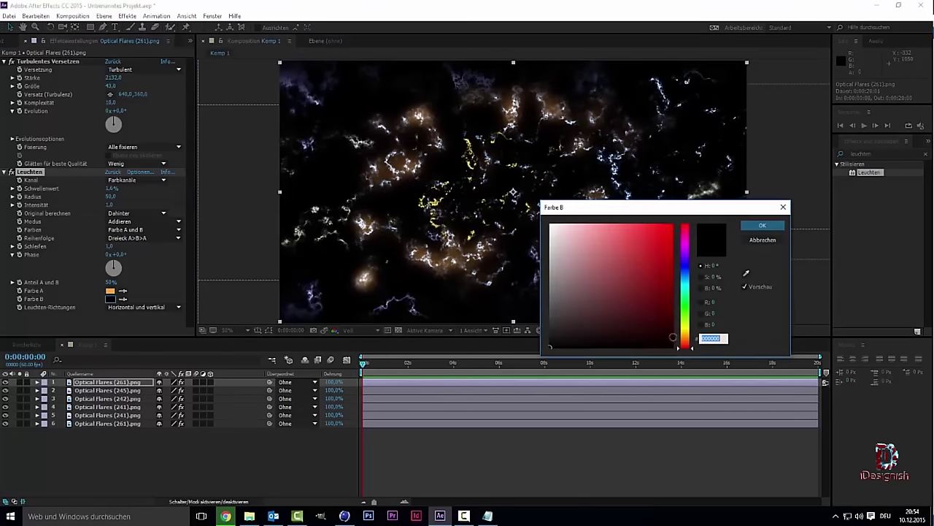
click(686, 338)
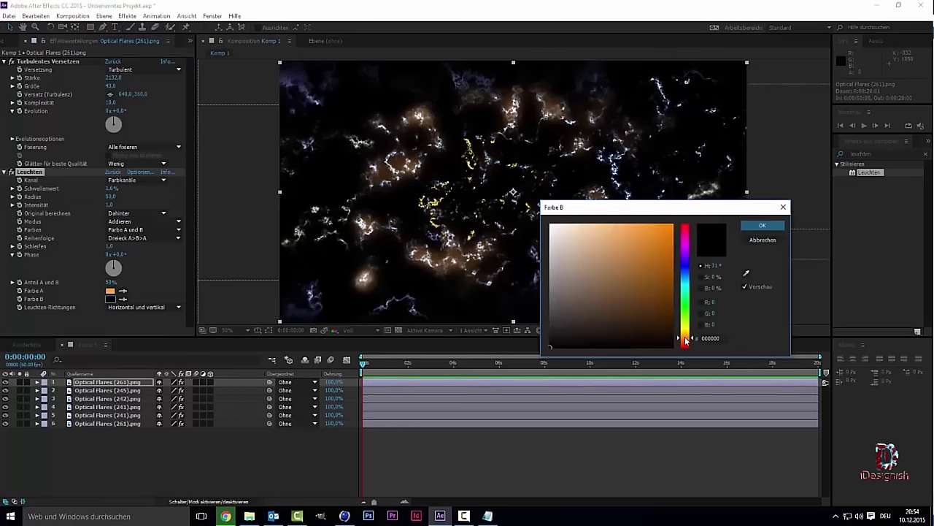
click(668, 230)
click(763, 225)
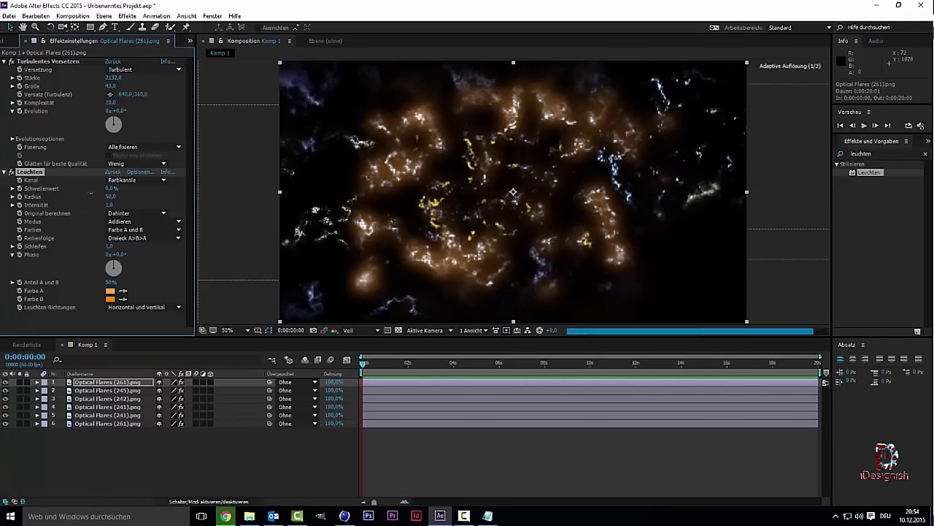
- Tune the top flare's glow to radius 29 and threshold 8,6%
mouse_move(111, 189)
mouse_down()
mouse_move(138, 195)
mouse_move(82, 197)
mouse_move(103, 189)
mouse_up()
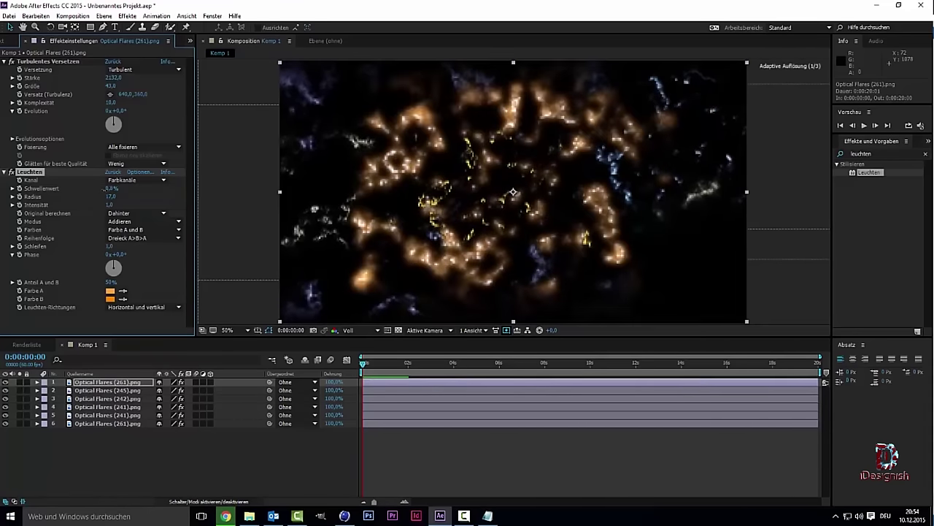
drag(111, 196, 117, 196)
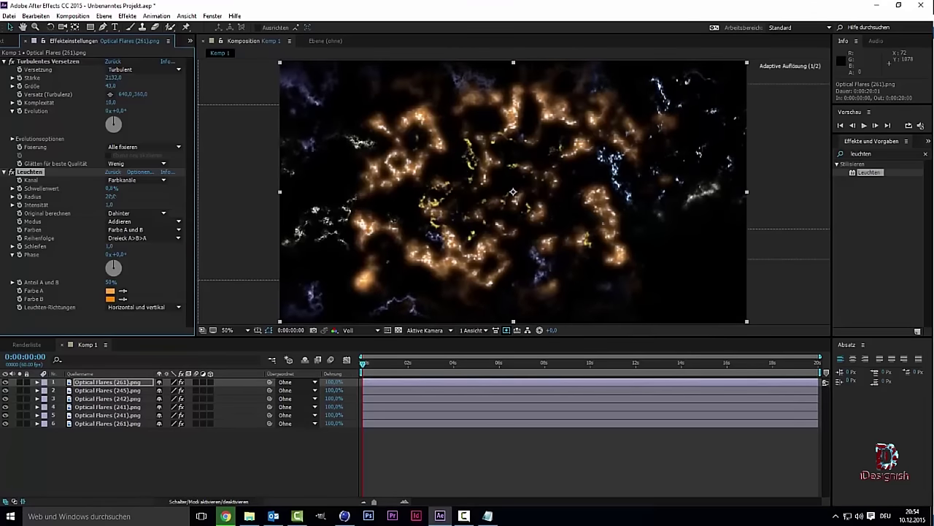
mouse_move(115, 196)
mouse_down()
mouse_move(111, 184)
mouse_move(119, 187)
mouse_up()
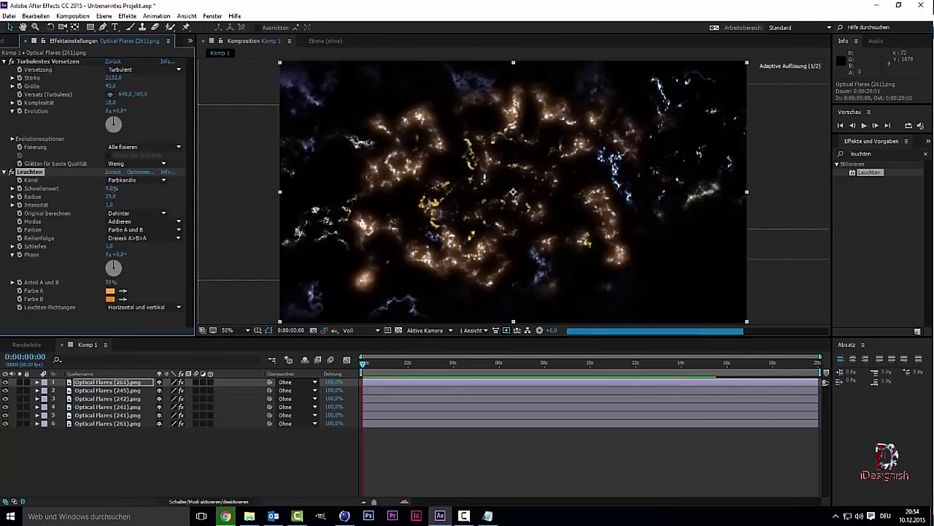
drag(168, 217, 345, 291)
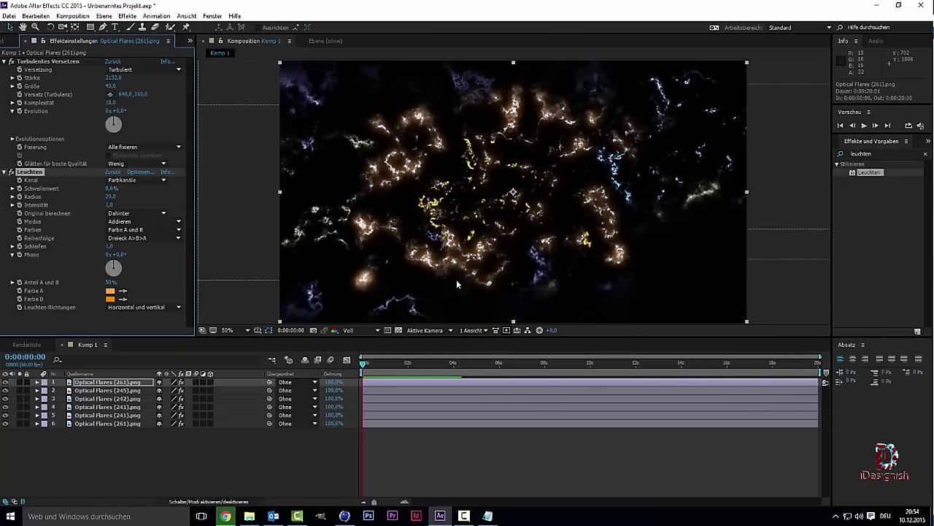
click(120, 390)
- Apply Leuchten to Optical Flares (245) and set its Farben to Farbe A und B
click(6, 391)
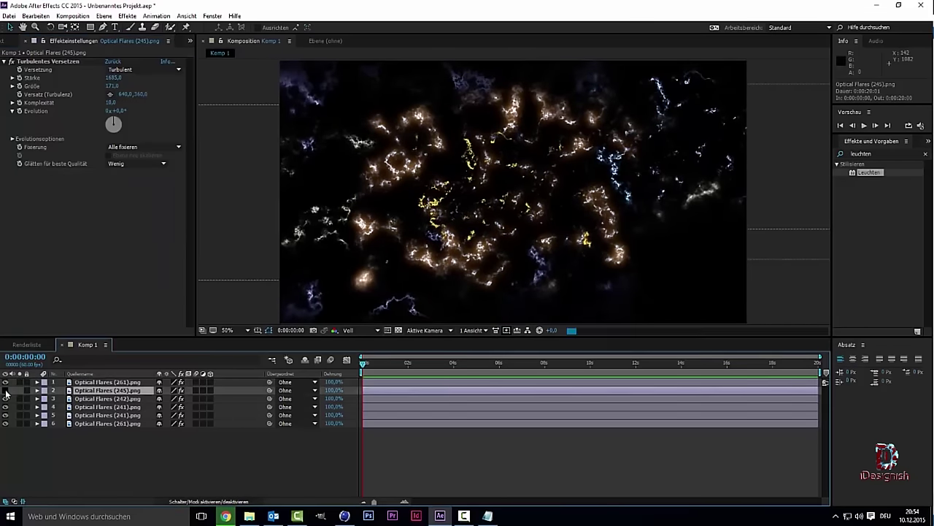
click(6, 391)
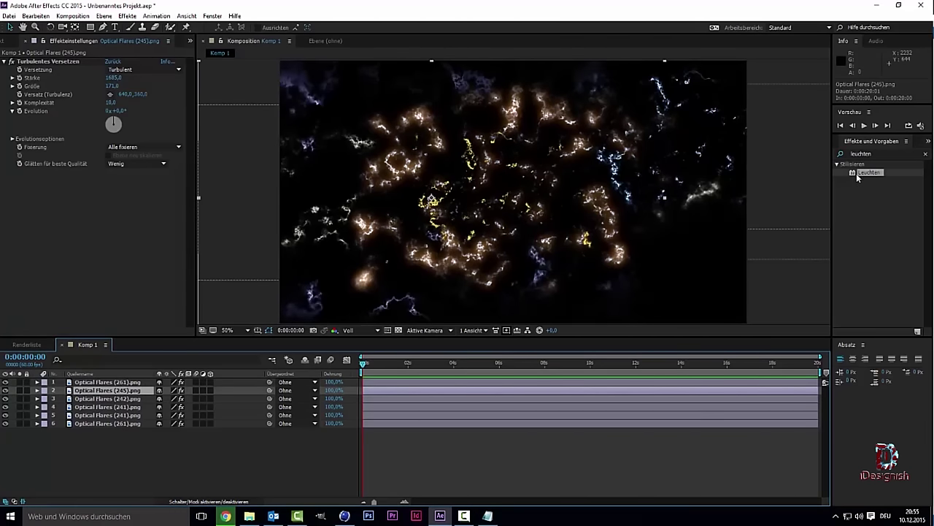
mouse_move(857, 172)
mouse_down()
mouse_move(119, 365)
mouse_move(109, 390)
mouse_up()
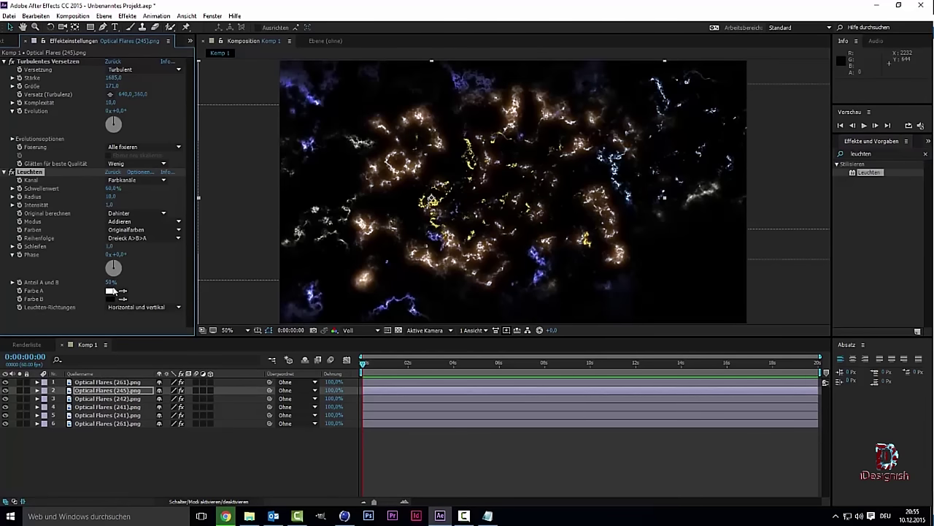
click(138, 229)
click(131, 248)
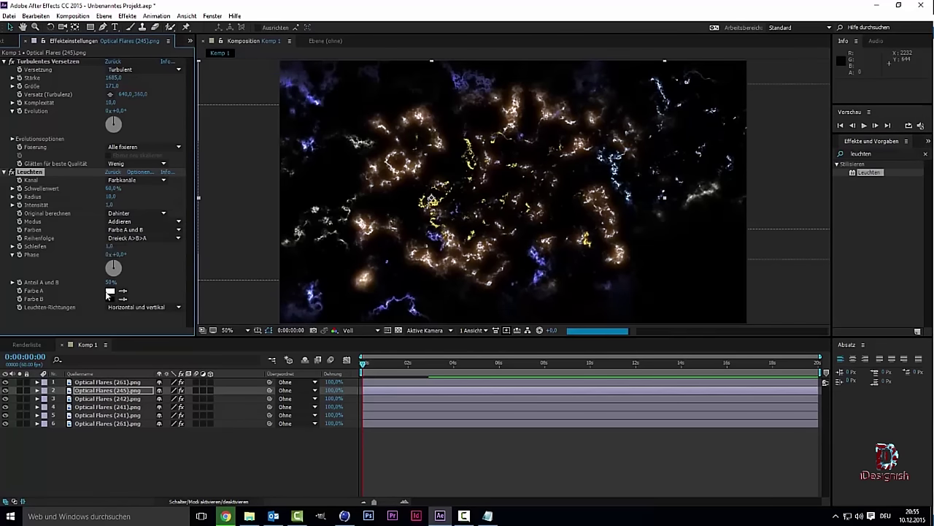
- Set glow colour A to light orange and colour B to saturated orange
click(110, 291)
drag(687, 336, 635, 223)
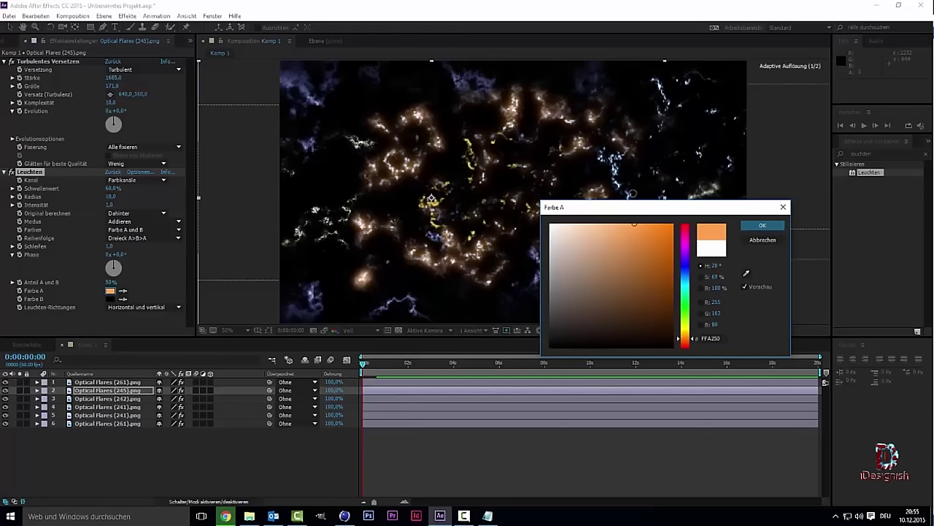
click(762, 225)
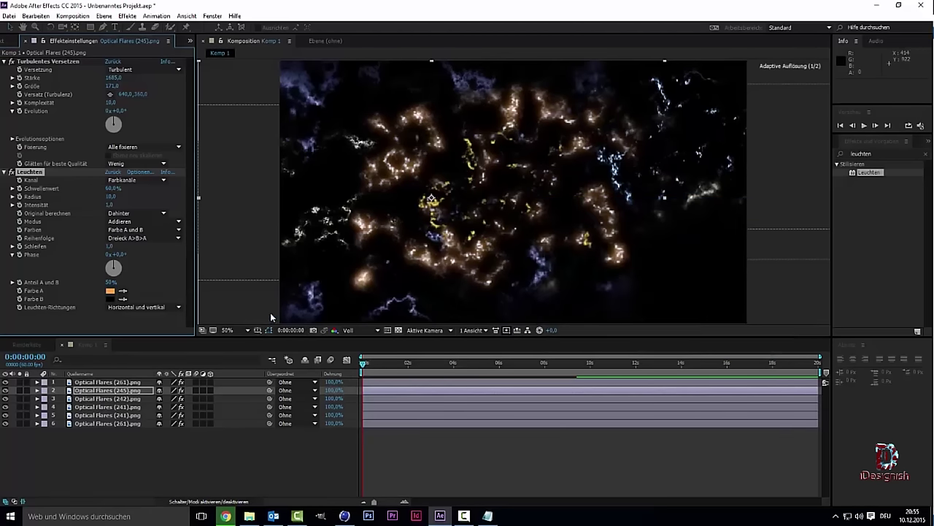
click(109, 298)
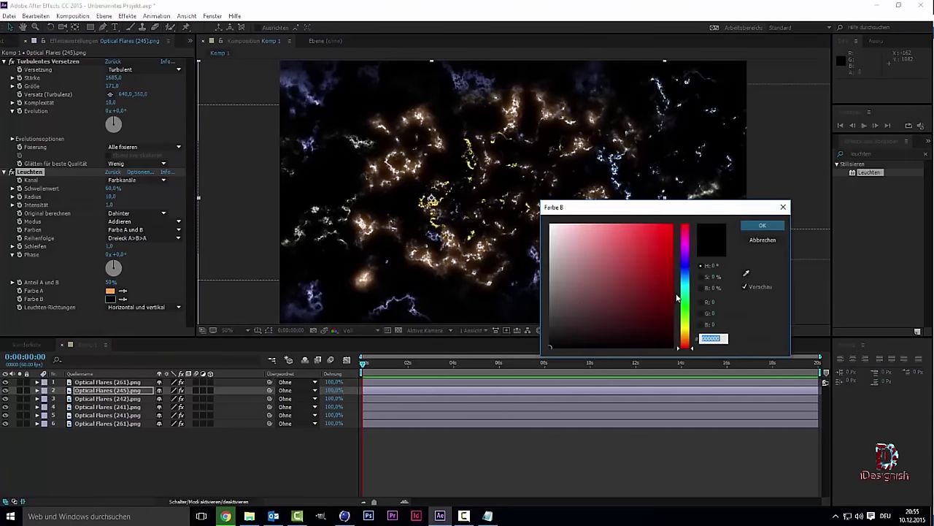
click(687, 340)
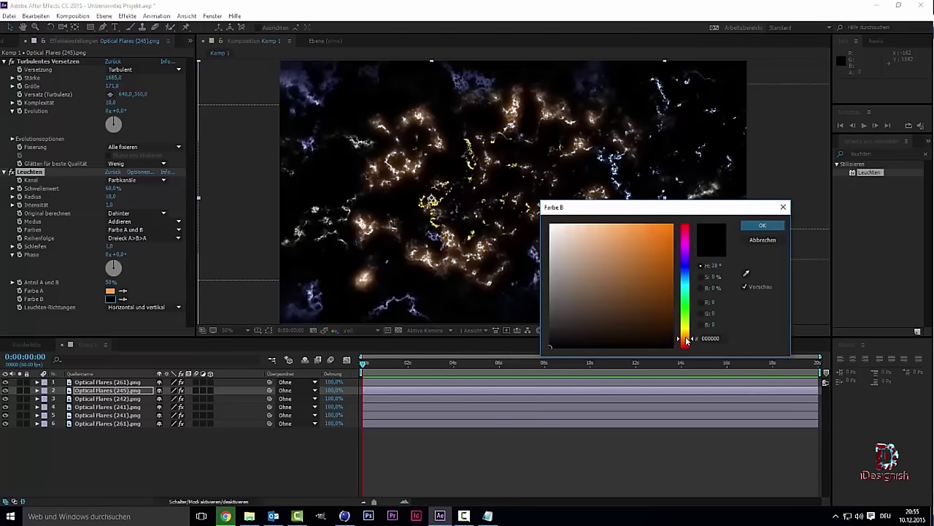
drag(635, 316, 673, 225)
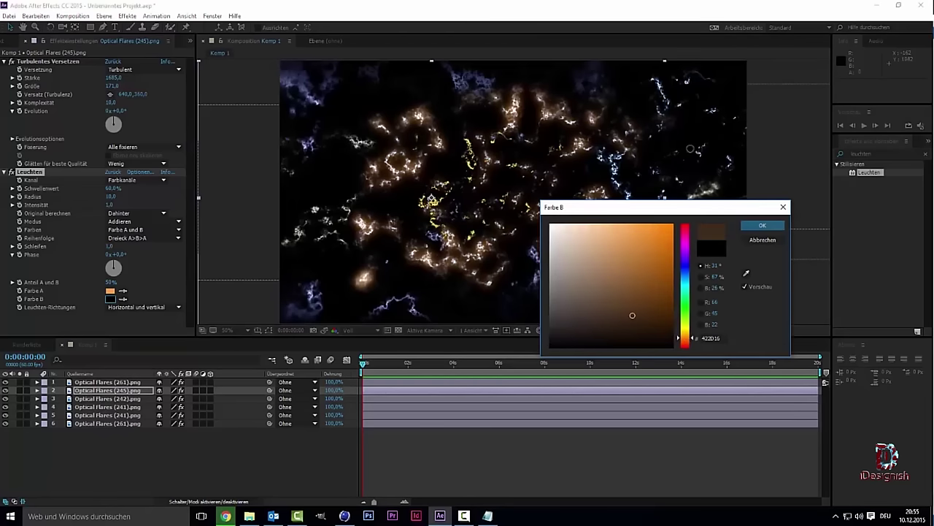
click(752, 229)
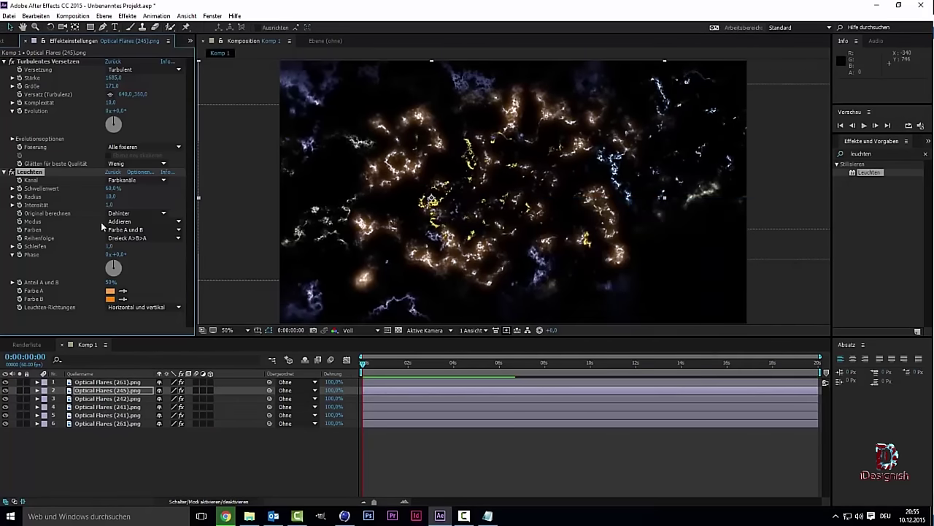
- Lower the Optical Flares (245) glow Schwellenwert to 9,8%, then select layer 1
mouse_move(120, 186)
mouse_down()
mouse_move(130, 183)
mouse_move(61, 195)
mouse_up()
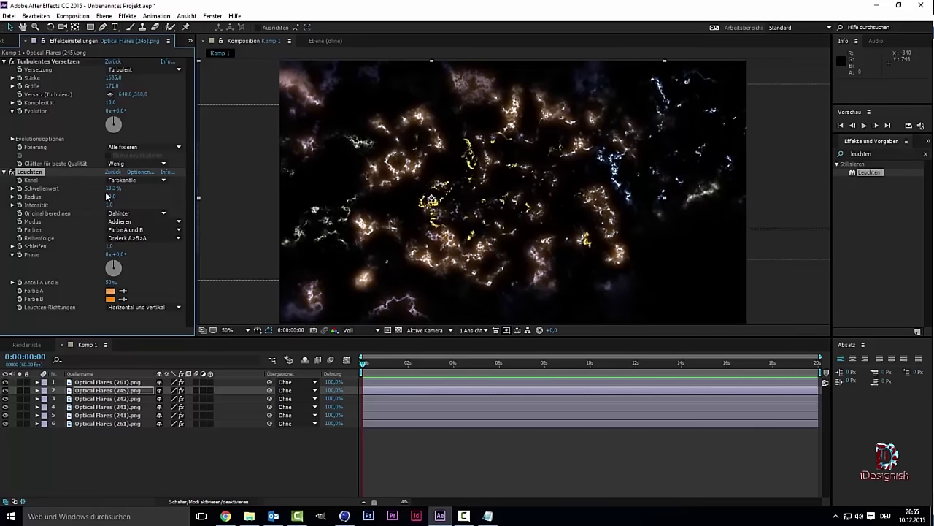
drag(107, 196, 107, 196)
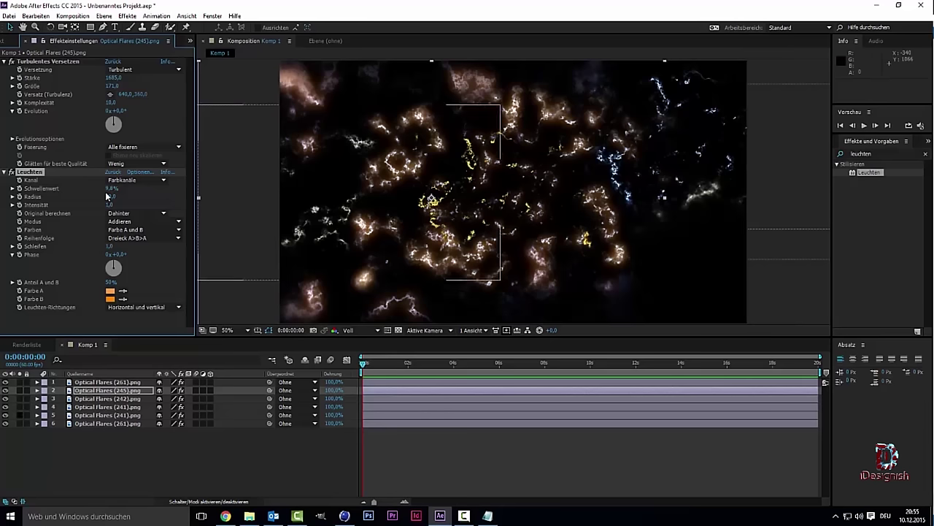
key(F2)
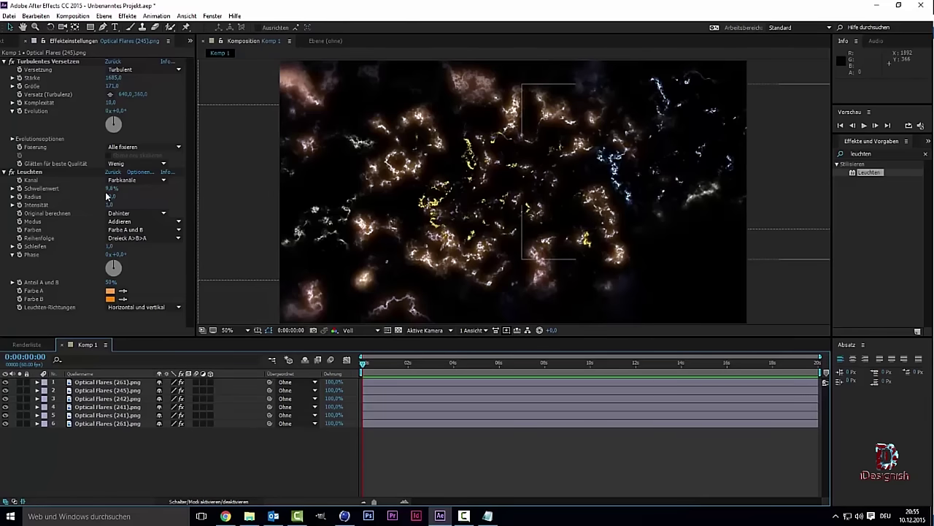
key(ctrl+Up)
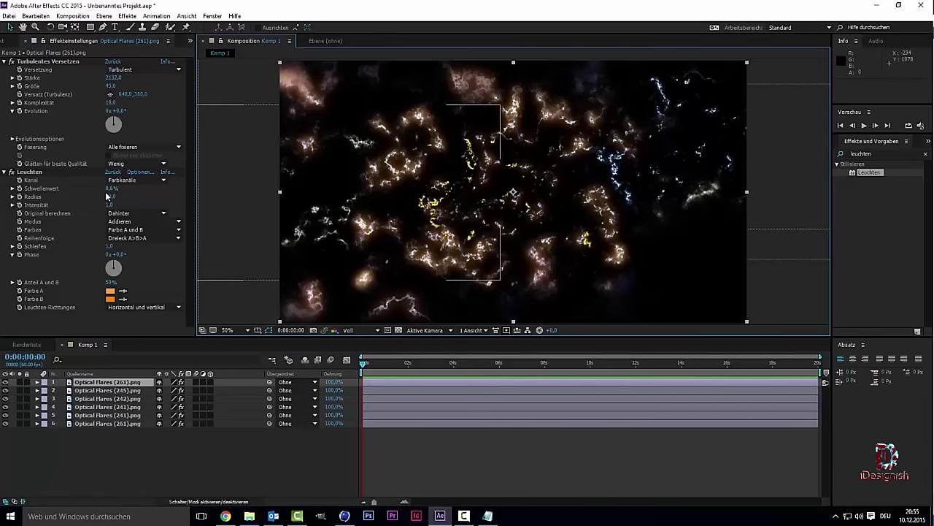
click(5, 423)
- Apply Leuchten to layer 6, keeping Addieren blend mode and using Farbe A und B
click(5, 423)
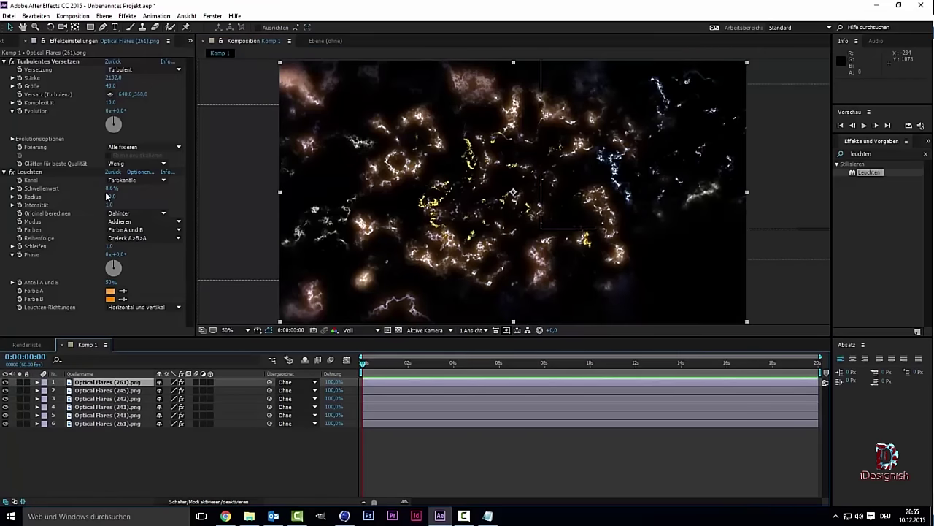
click(107, 423)
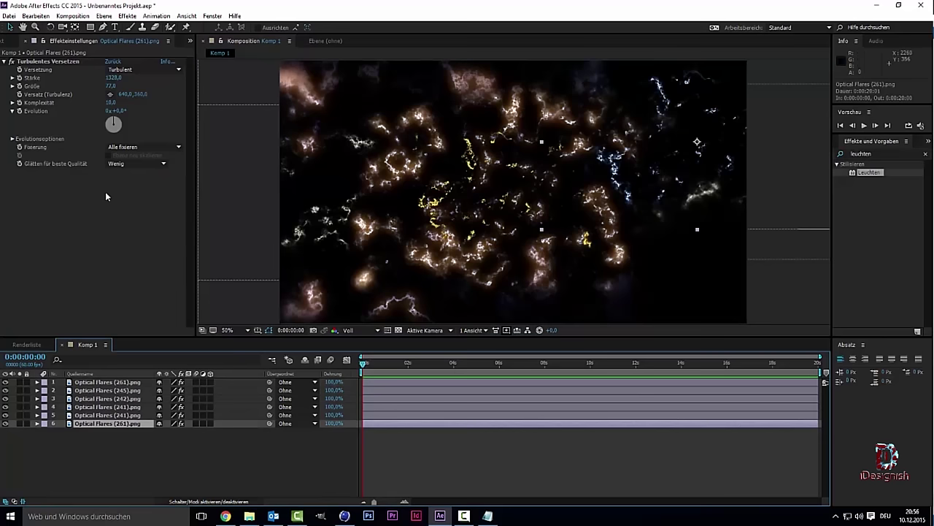
drag(869, 172, 583, 424)
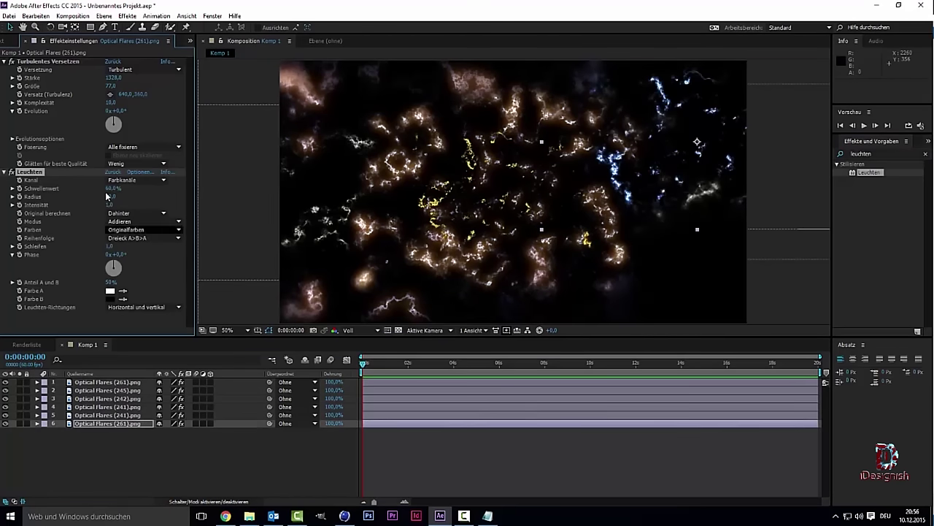
click(143, 221)
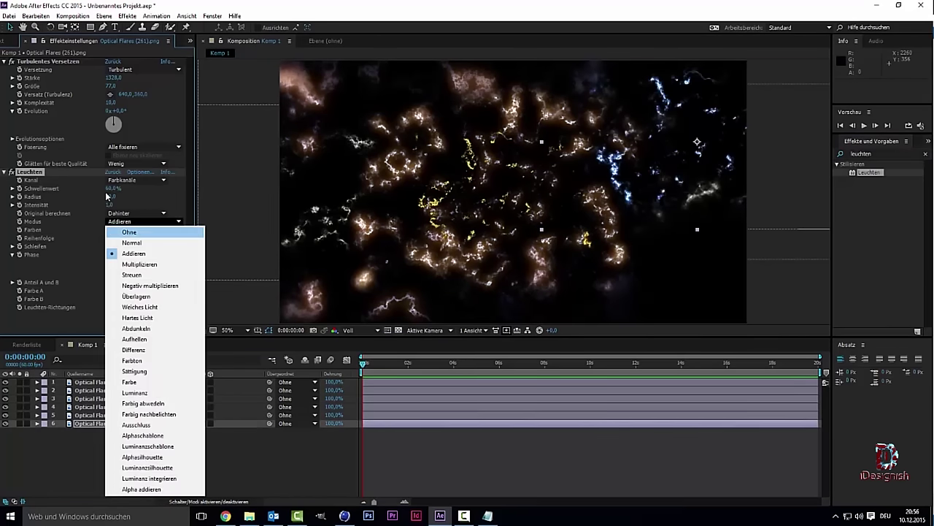
key(Escape)
click(144, 229)
click(140, 250)
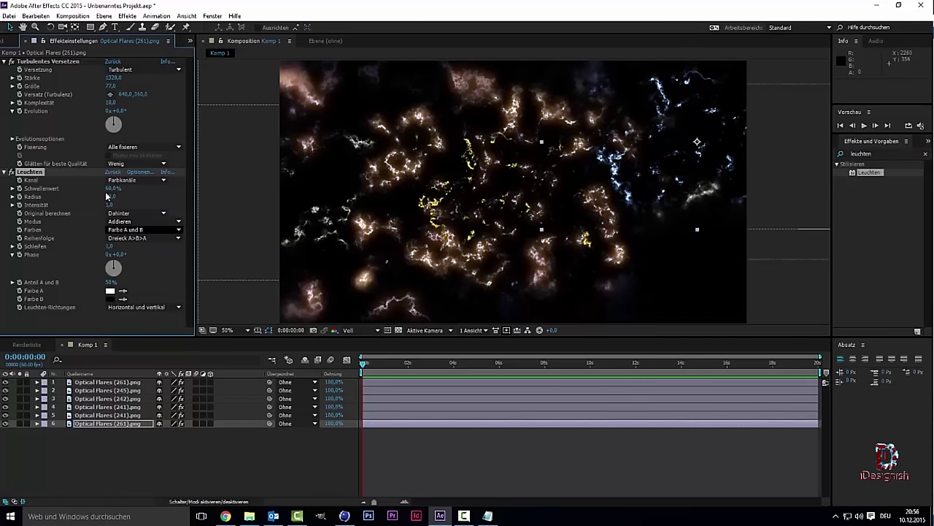
- Set layer 6's glow colour A to saturated orange and colour B to darker orange
click(110, 290)
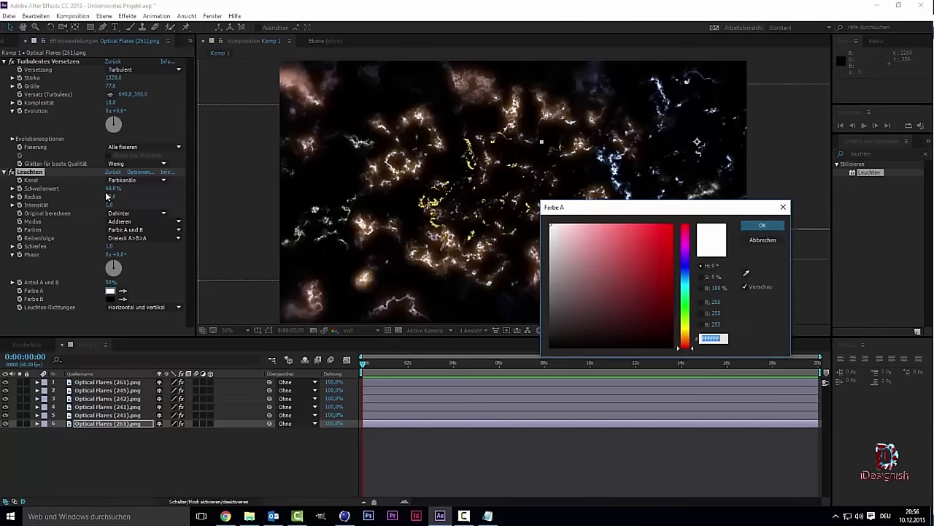
click(685, 338)
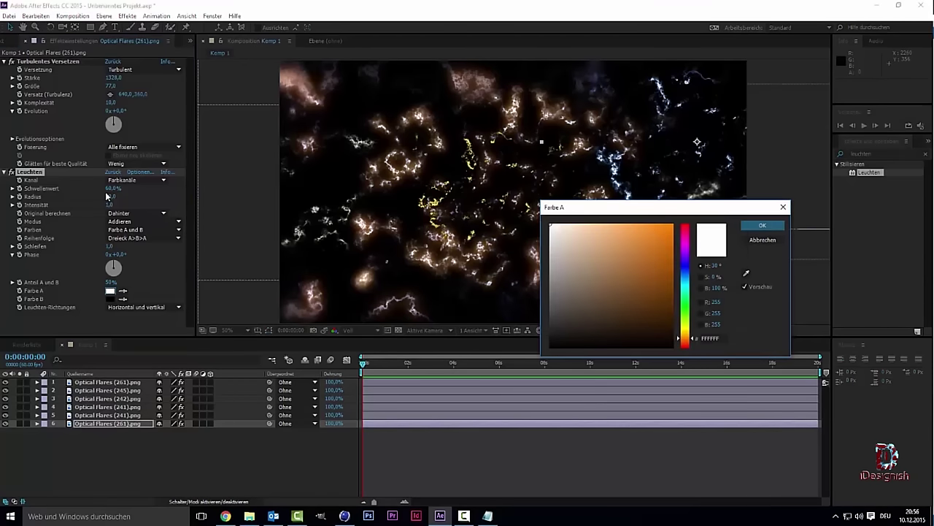
click(649, 224)
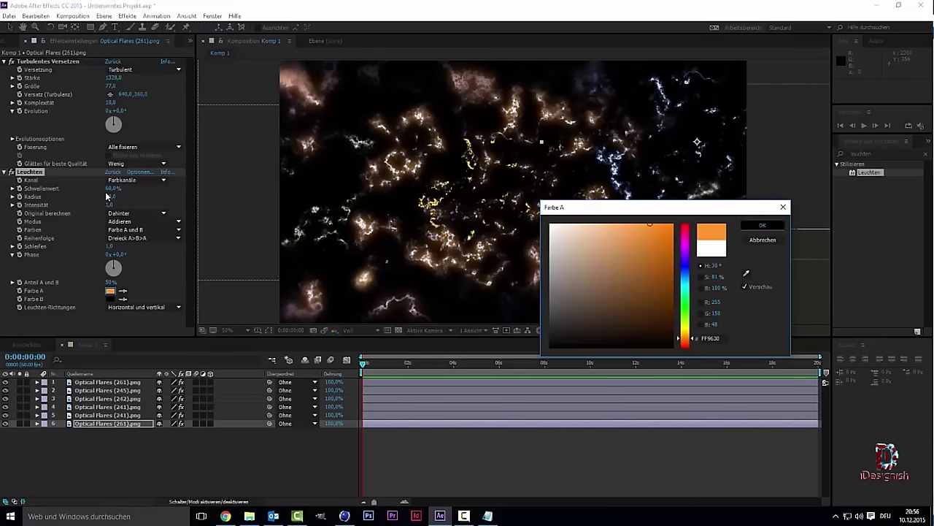
key(Return)
click(110, 299)
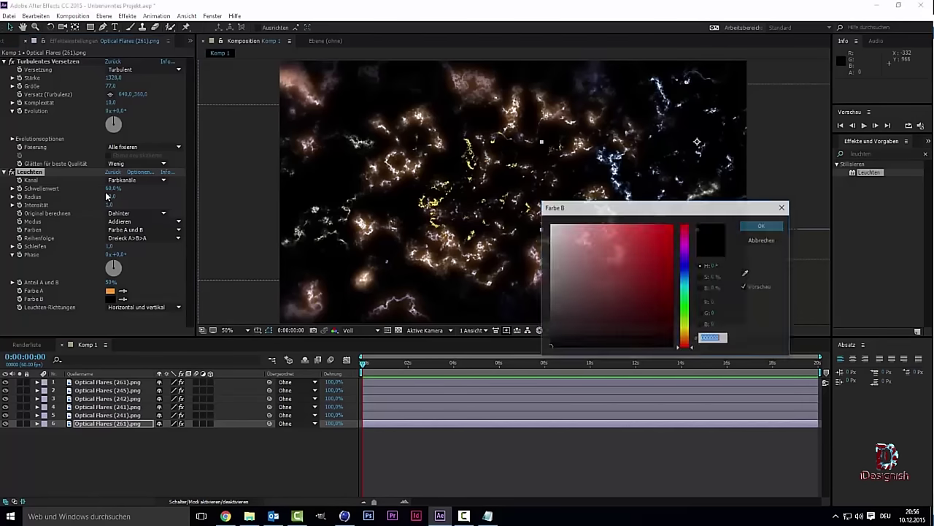
click(613, 307)
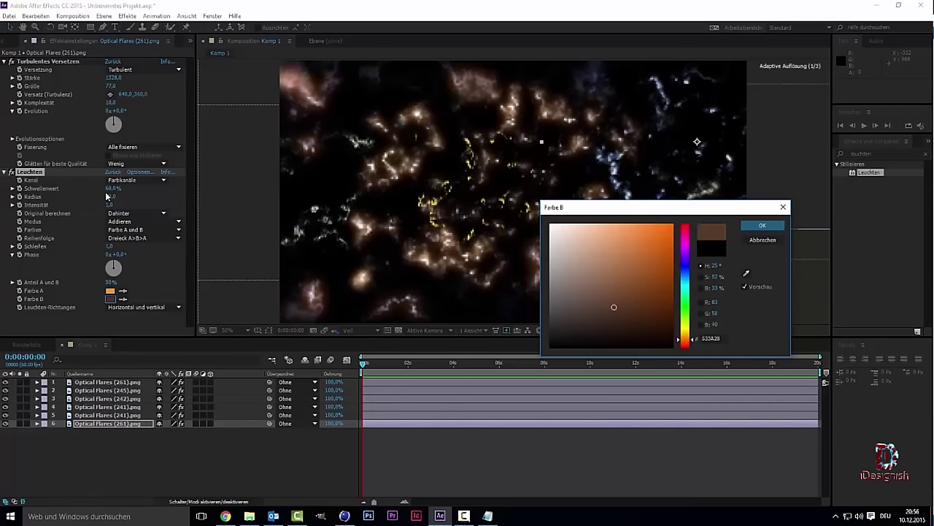
click(762, 225)
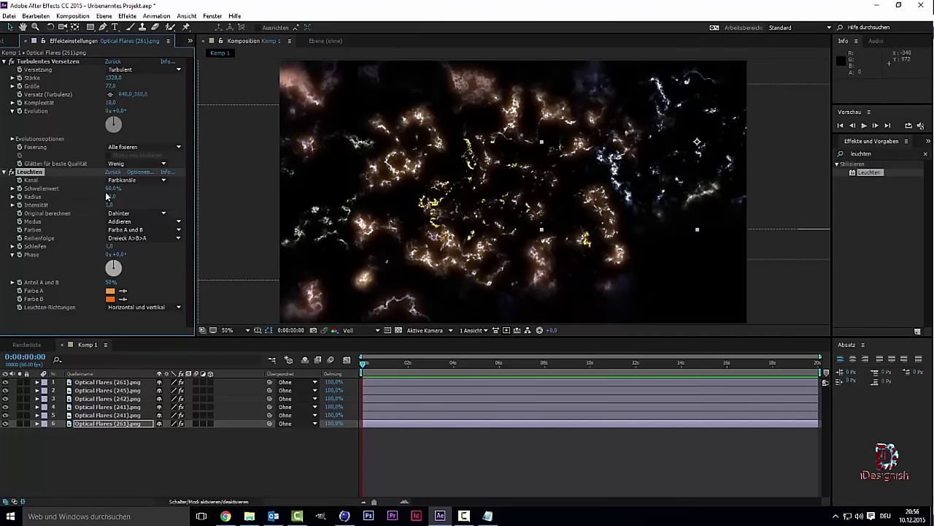
- Scrub layer 6's glow Schwellenwert down to 11,8% and deselect the layer
mouse_move(110, 190)
mouse_down()
mouse_move(88, 190)
mouse_move(106, 196)
mouse_up()
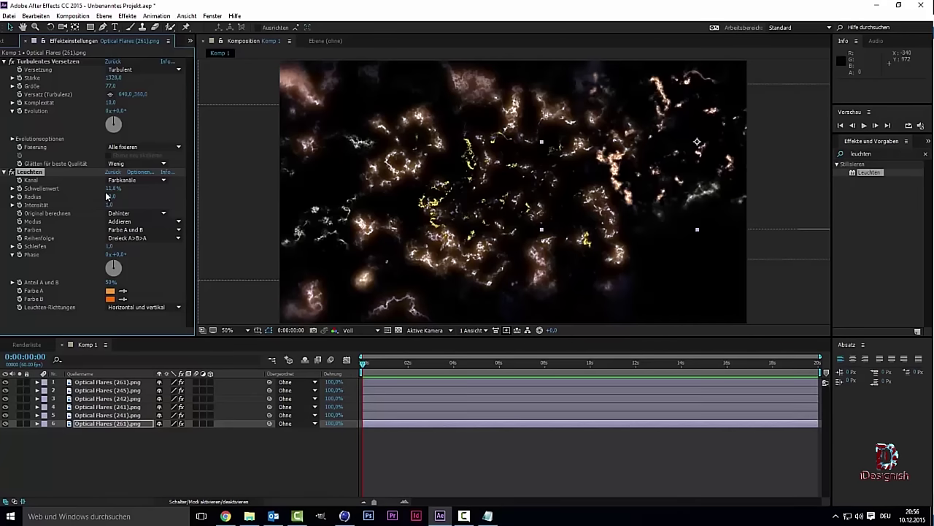
drag(107, 195, 107, 195)
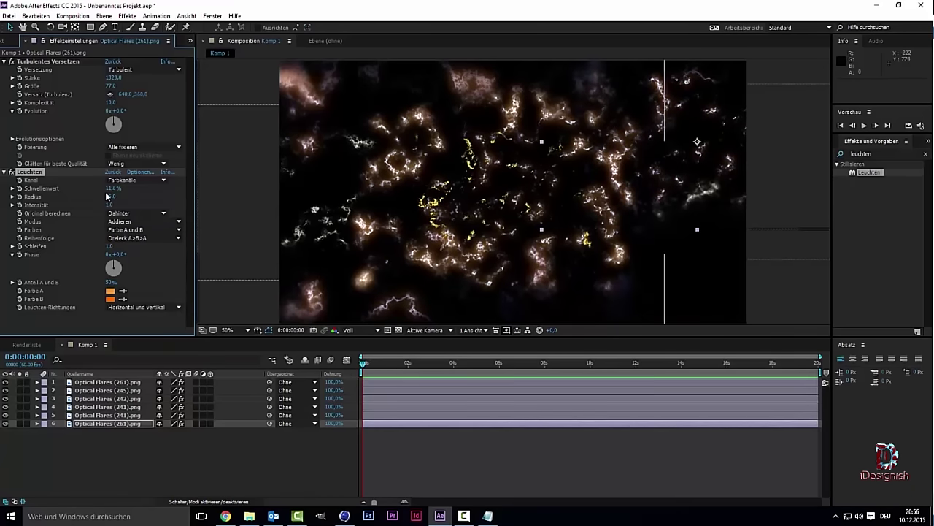
click(261, 454)
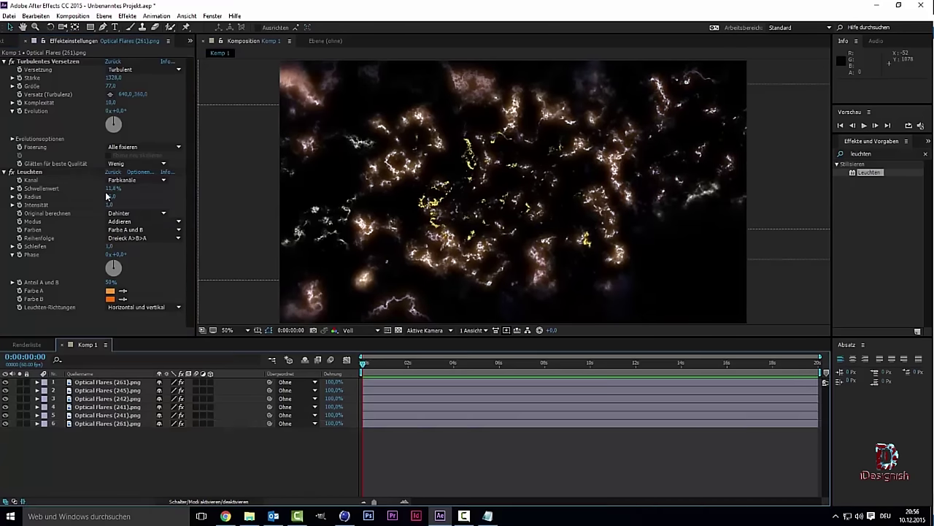
- Create a new black composition-sized solid named 'Vinette' via Neu > Farbfläche
right_click(100, 350)
key(Escape)
right_click(95, 364)
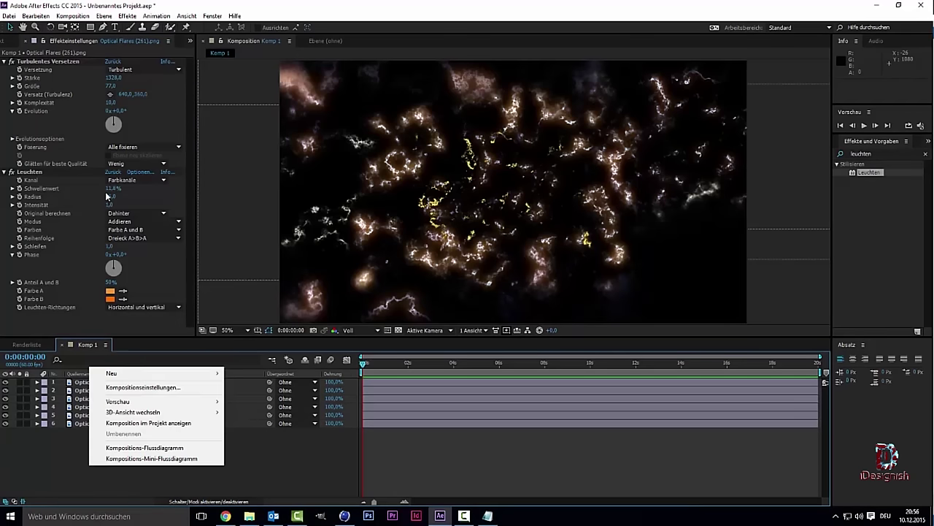
right_click(60, 348)
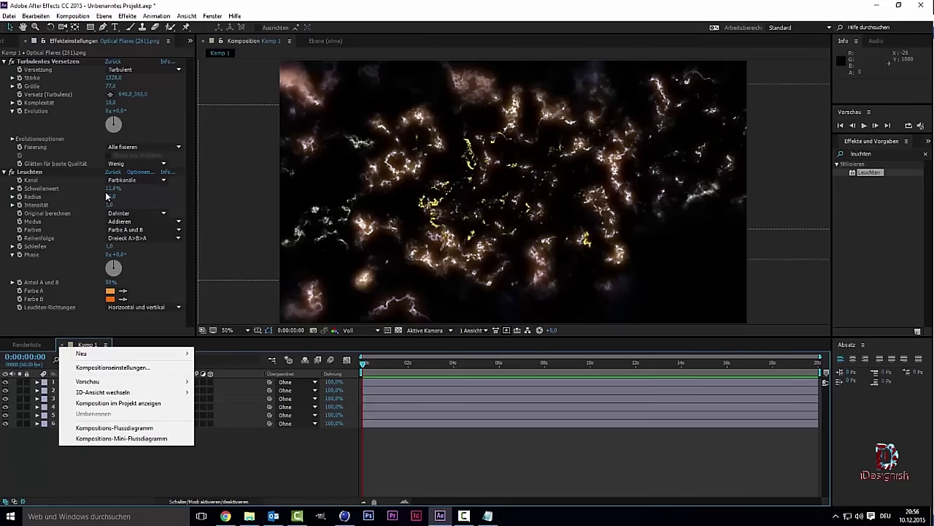
mouse_move(82, 354)
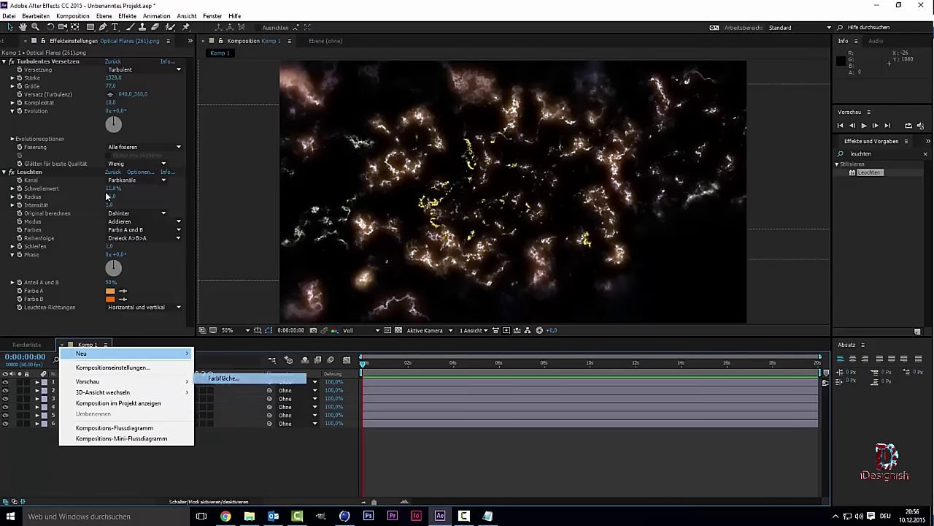
click(223, 377)
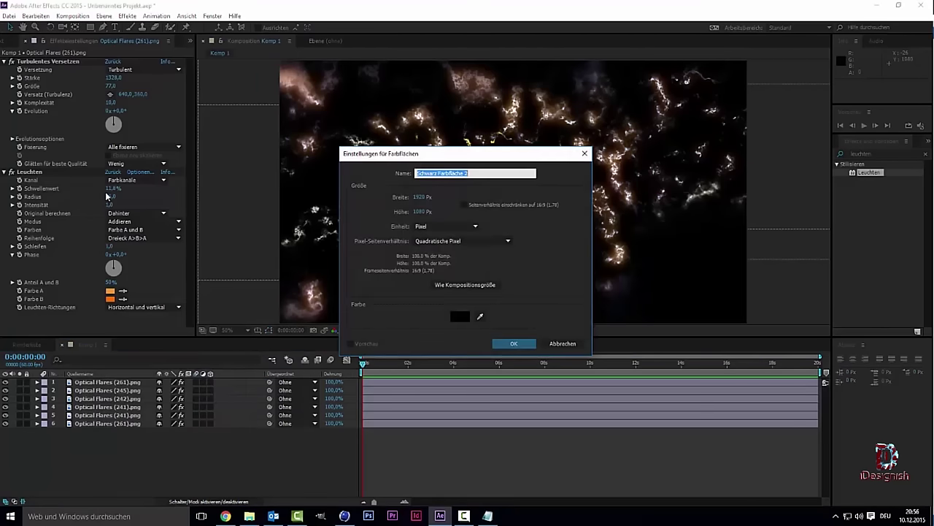
text(V)
text(inette)
key(Return)
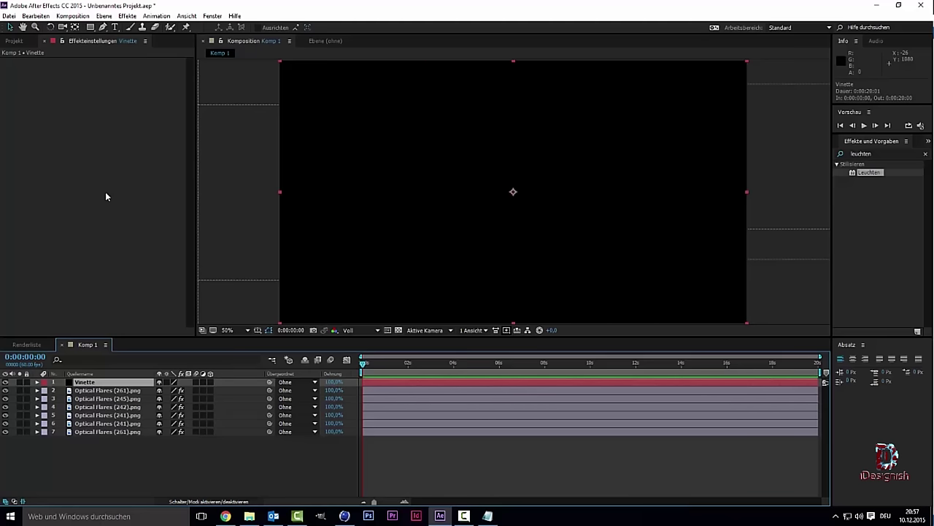
- Make the Vinette solid an adjustment layer and ready the Ellipse tool at 25% zoom
click(203, 382)
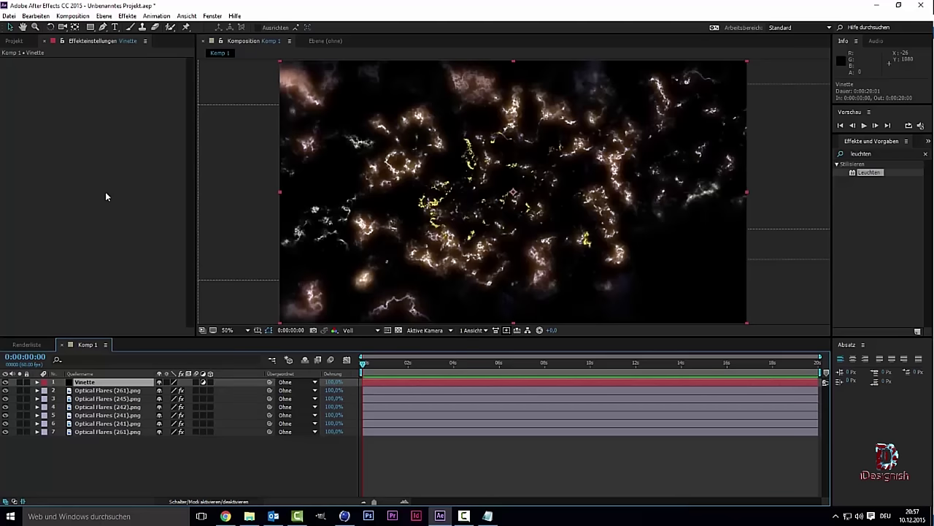
mouse_move(345, 515)
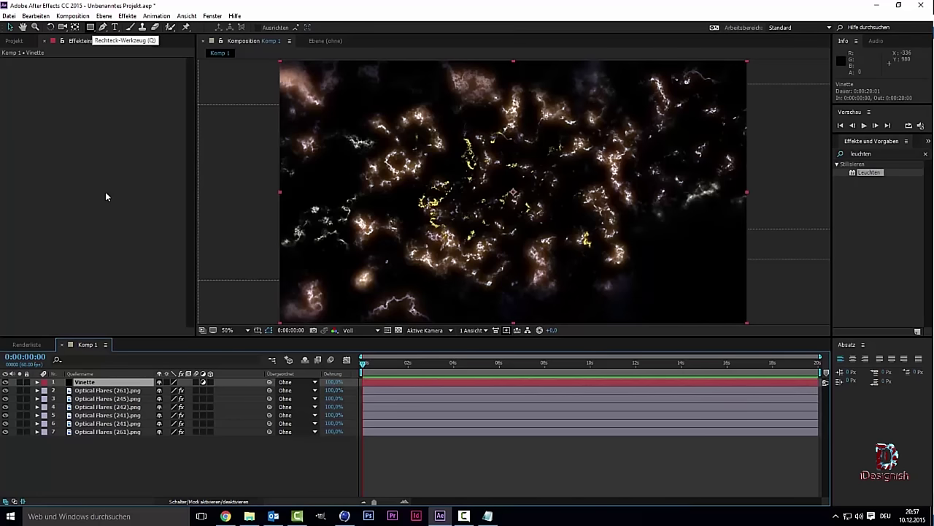
key(q)
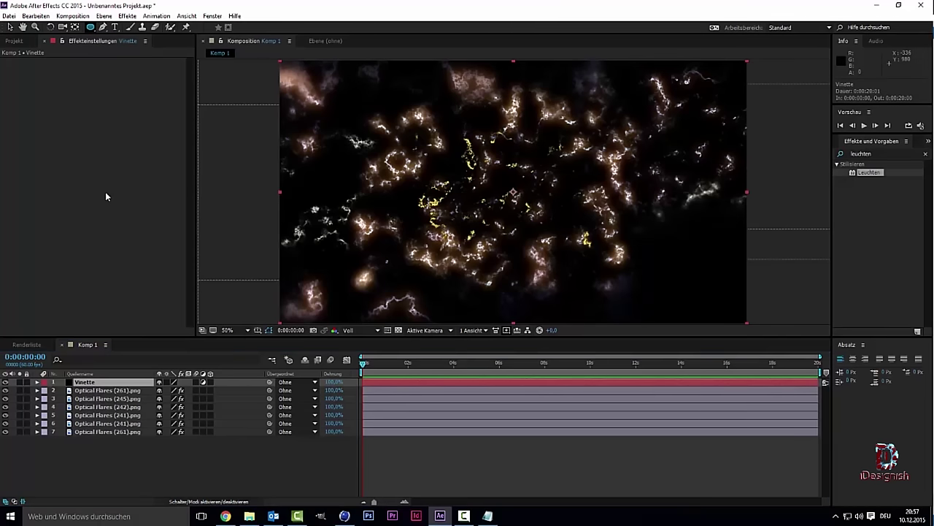
key(comma)
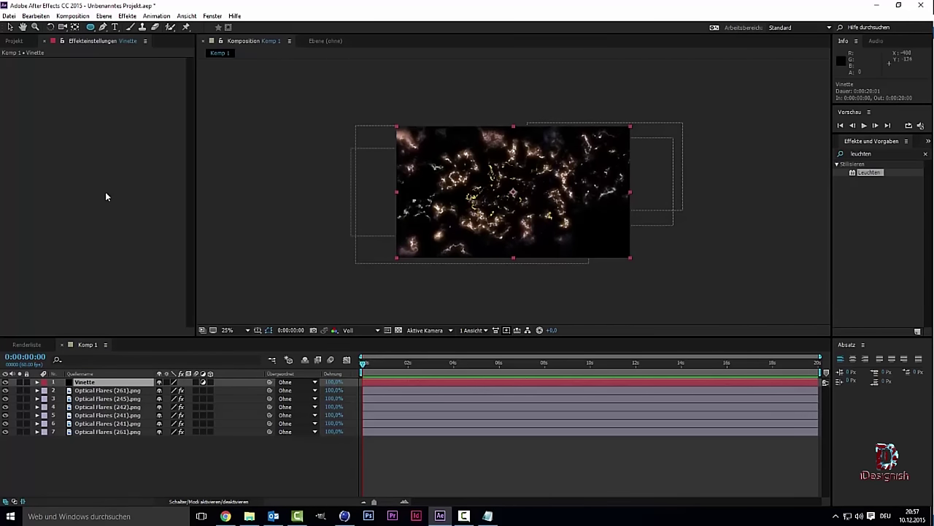
- Draw trial ellipse masks over the frame and undo them
drag(347, 115, 652, 277)
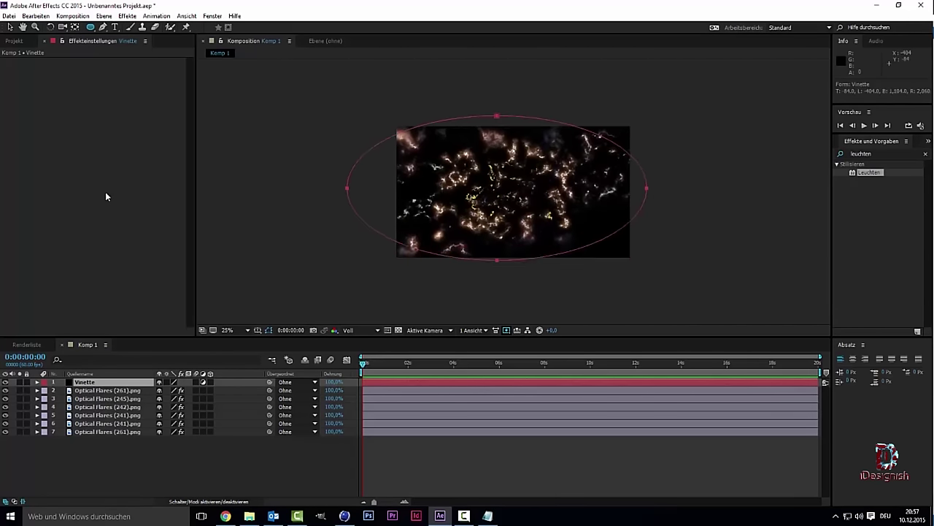
drag(652, 278, 655, 263)
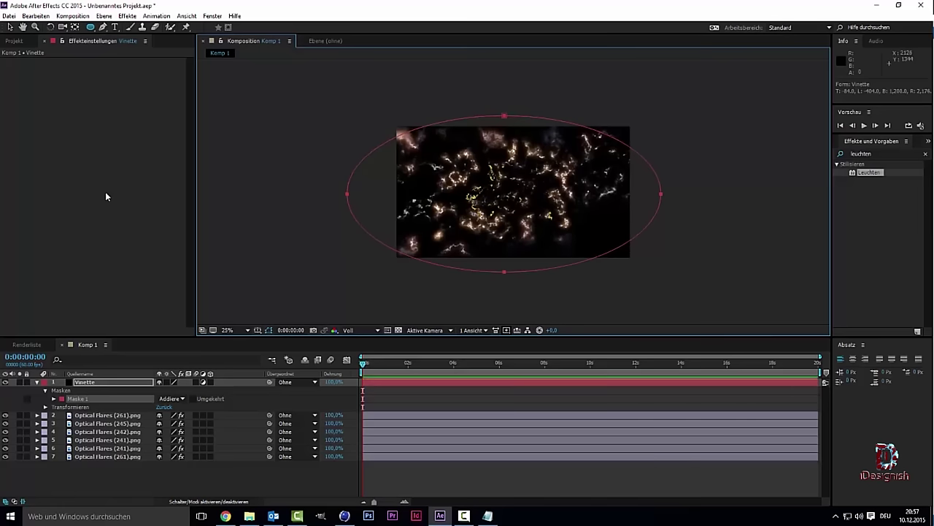
key(ctrl+z)
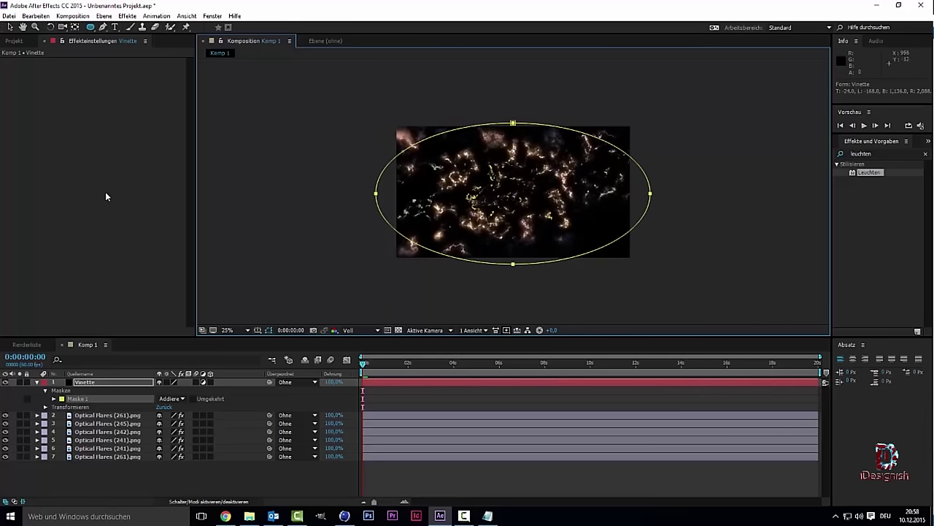
key(ctrl+d)
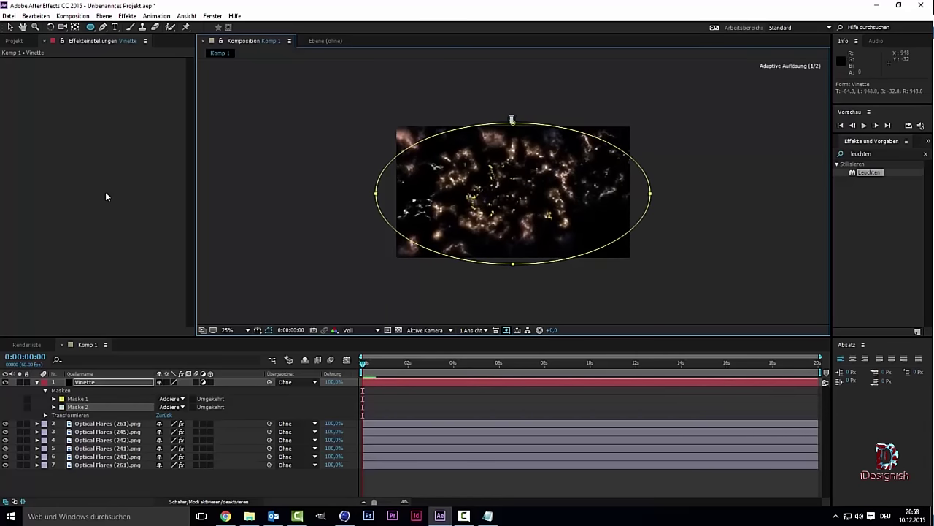
key(ctrl+z)
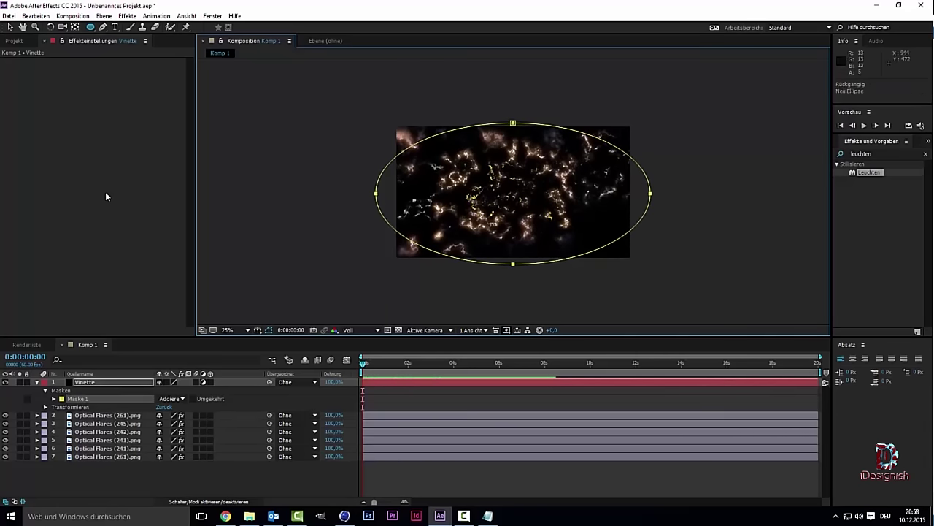
key(period)
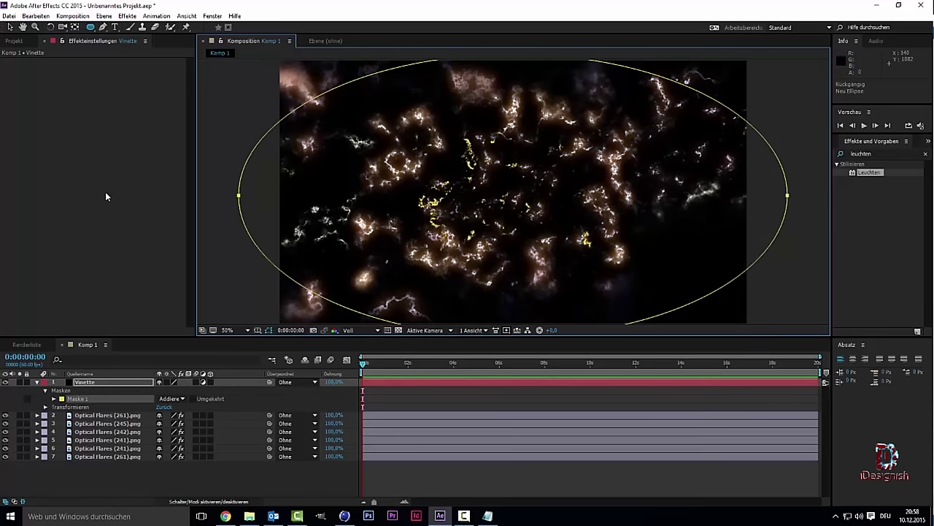
key(ctrl+z)
key(comma)
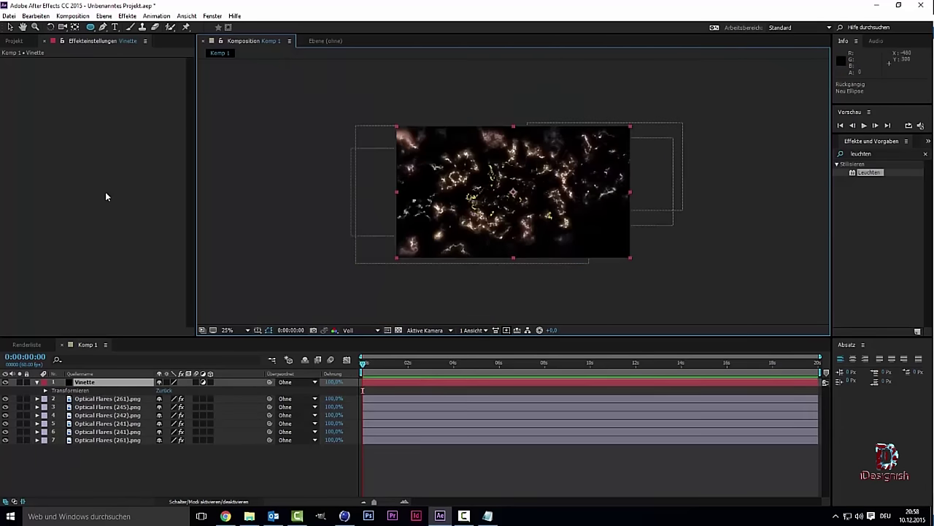
- Draw the final ellipse mask spanning the whole frame and reveal its mask properties
drag(374, 119, 647, 264)
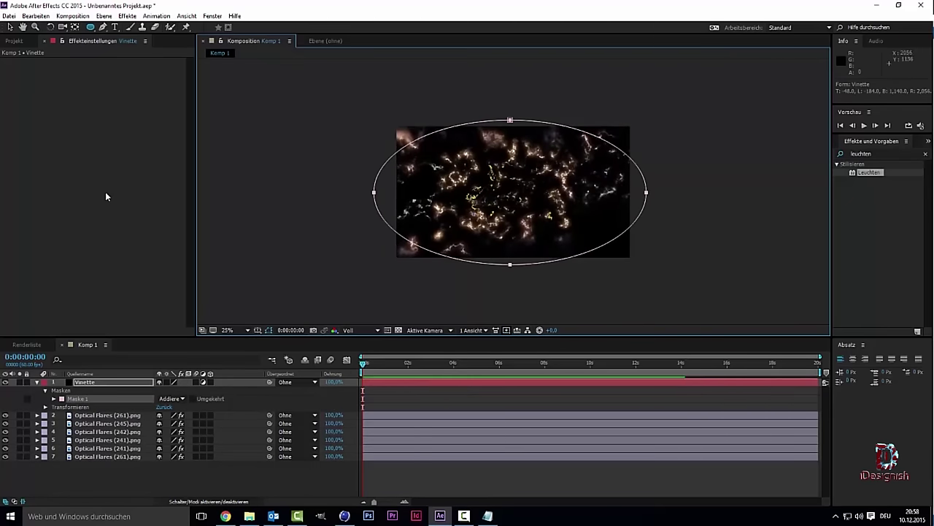
key(ctrl+z)
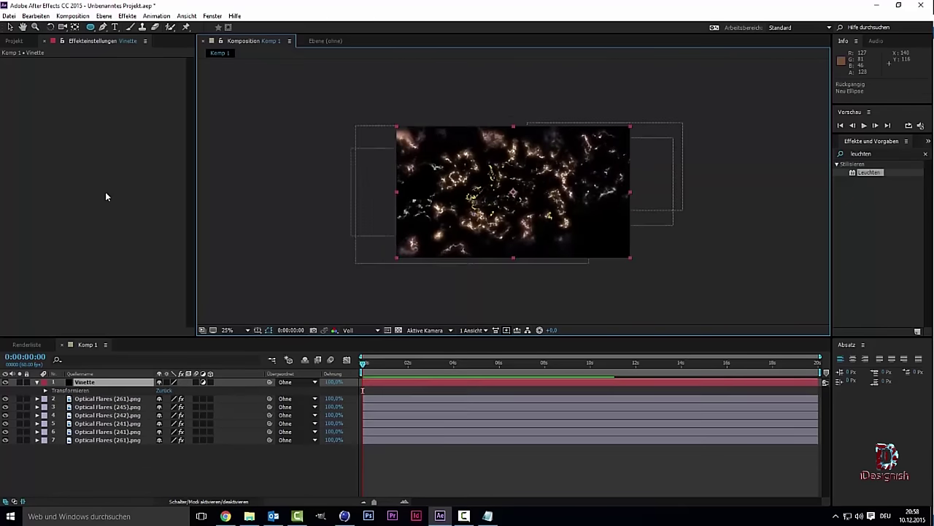
mouse_move(392, 118)
mouse_down()
mouse_move(408, 137)
mouse_move(638, 263)
mouse_up()
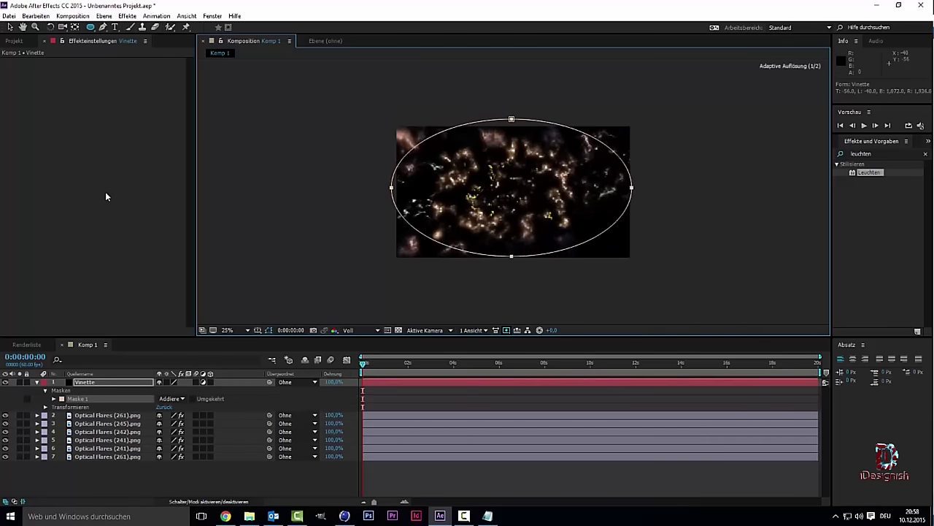
drag(639, 264, 635, 262)
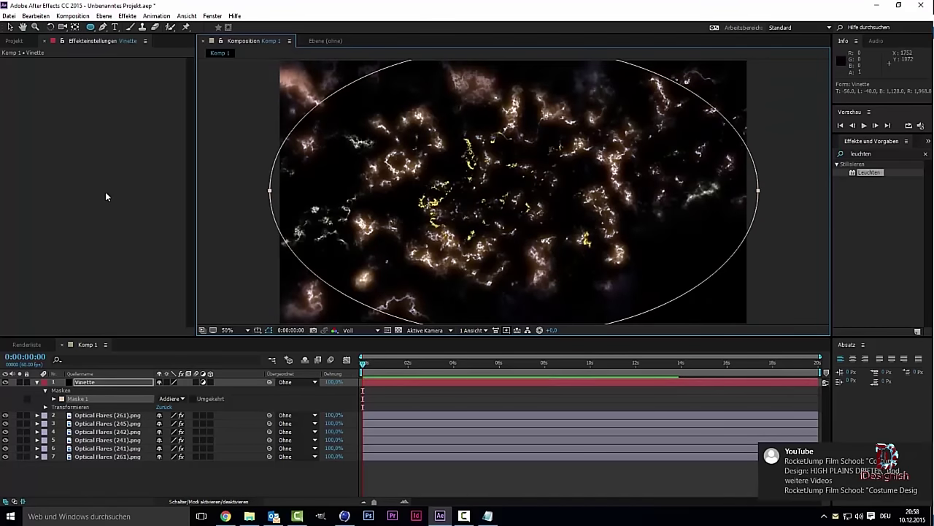
key(comma)
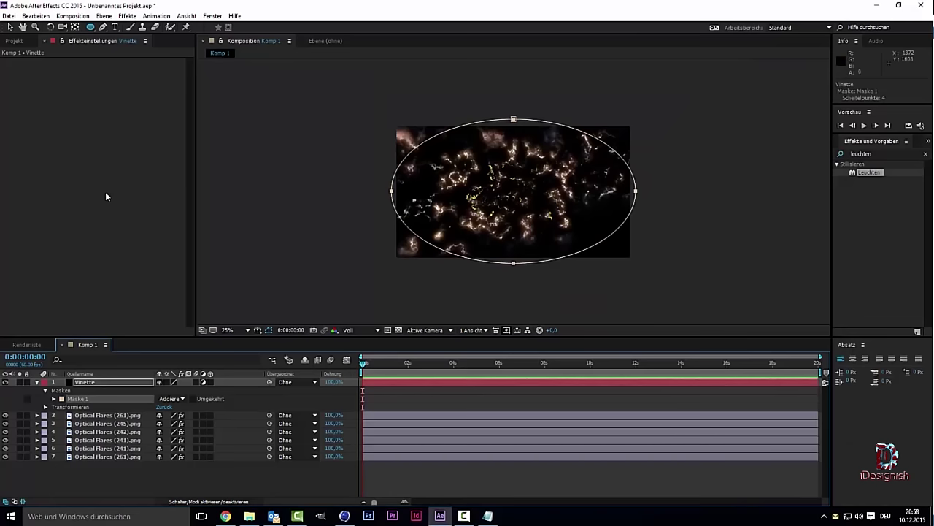
key(m)
key(m)
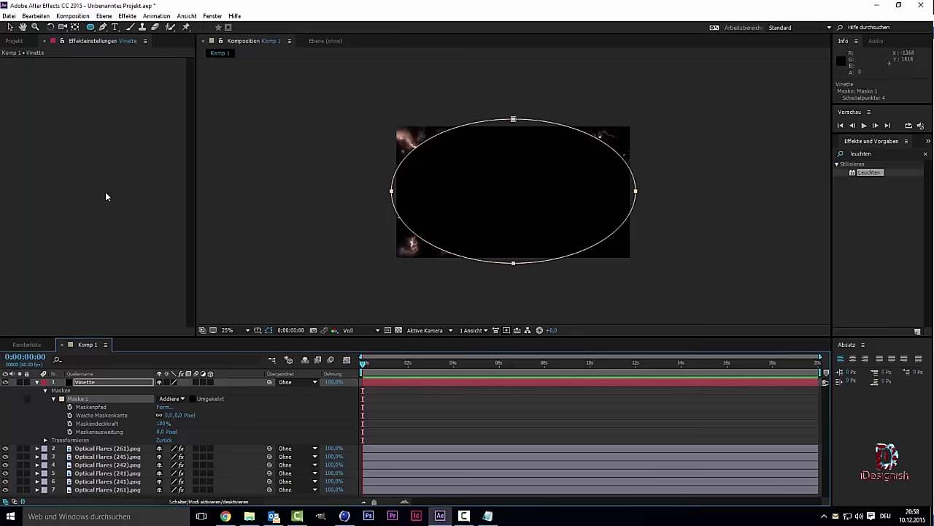
- Invert Maske 1 with a 588-pixel feather and check the vignette at 25% and 50% zoom
key(ctrl+shift+i)
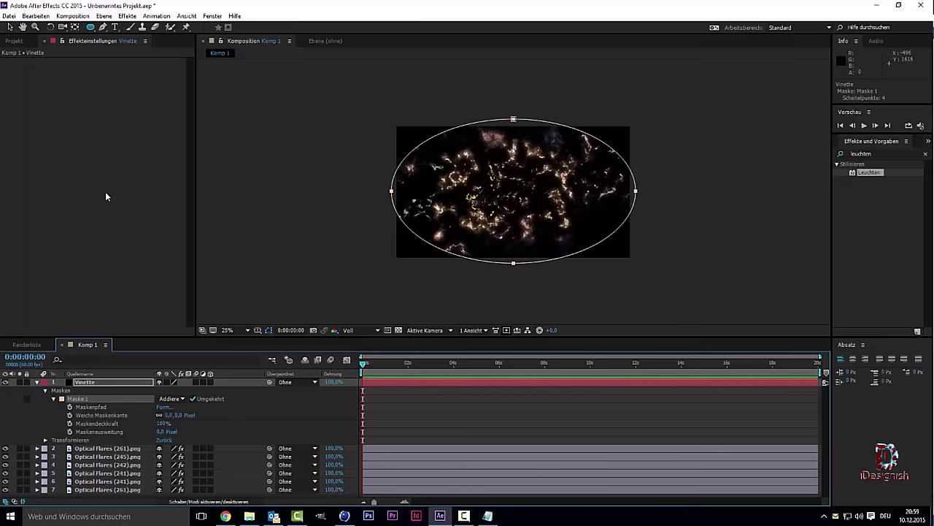
key(F2)
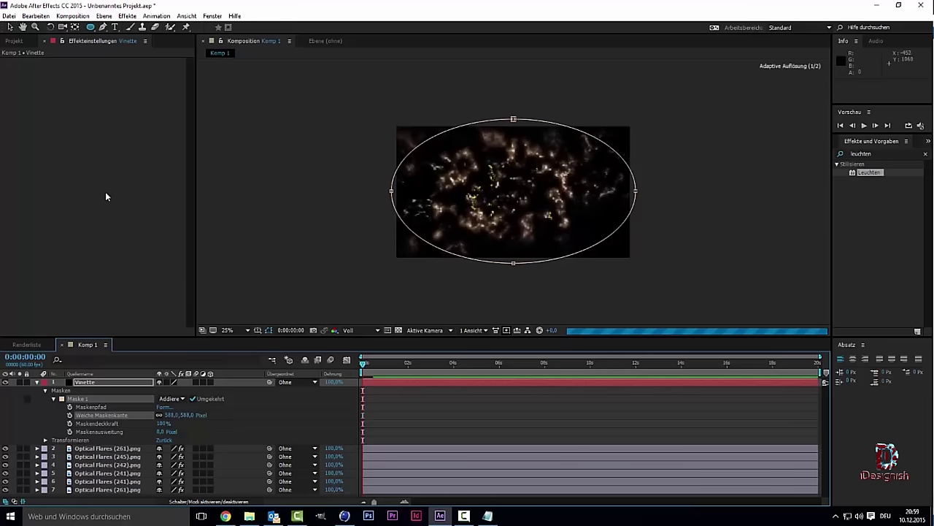
key(period)
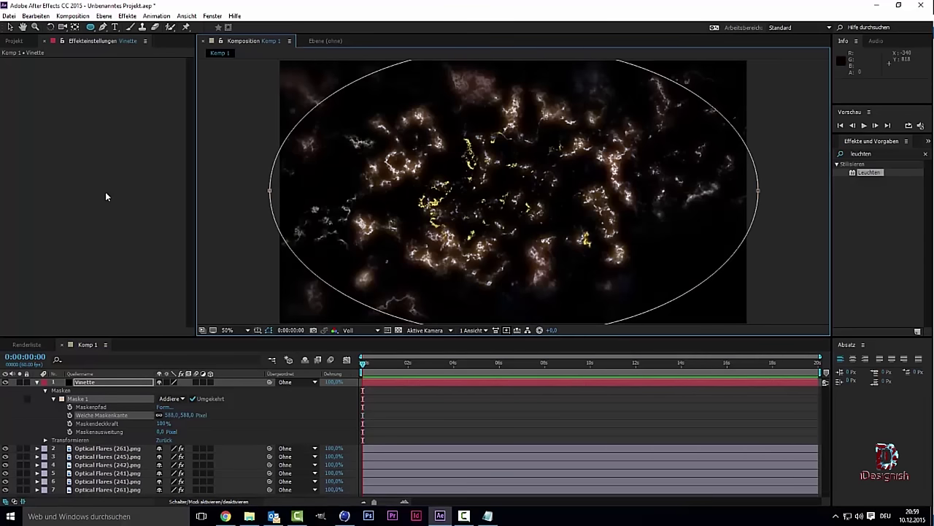
key(comma)
key(period)
key(comma)
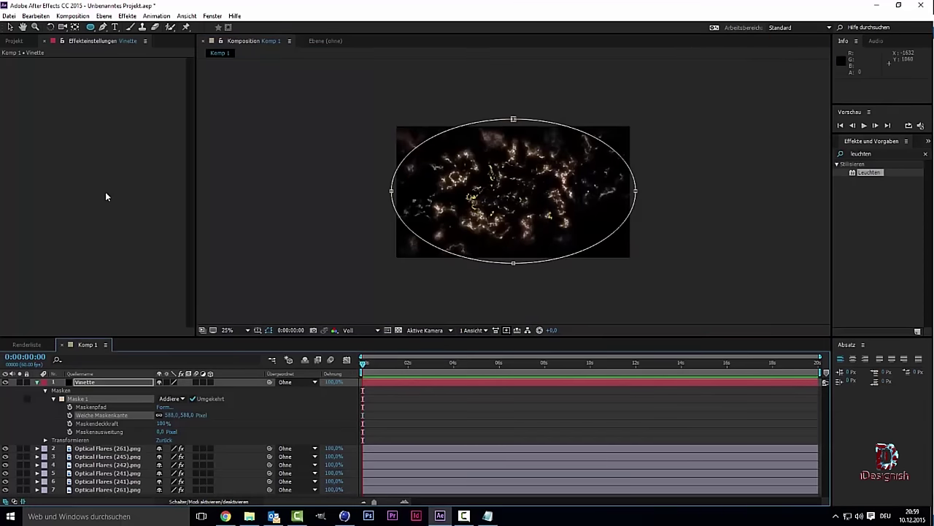
- Add a new adjustment layer, Einstellungsebene 1, at the top of Komp 1
click(37, 382)
right_click(146, 369)
right_click(95, 367)
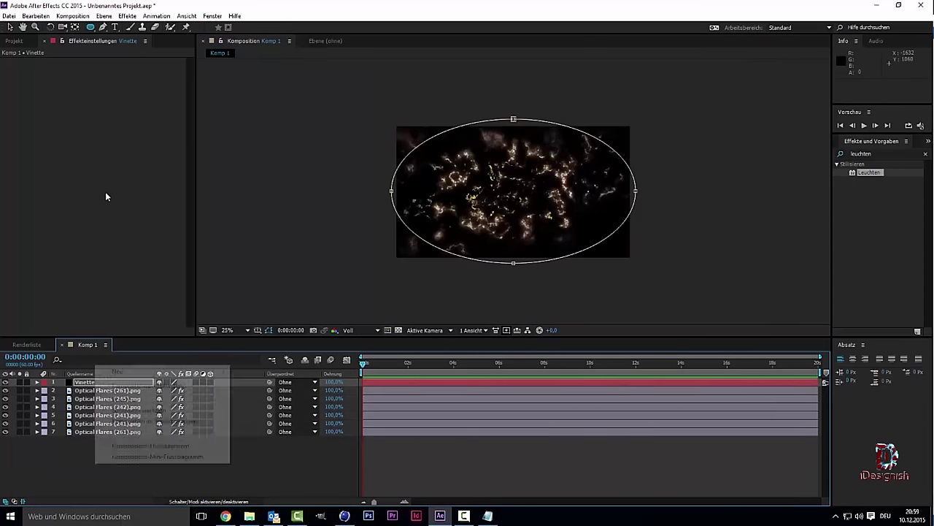
mouse_move(117, 371)
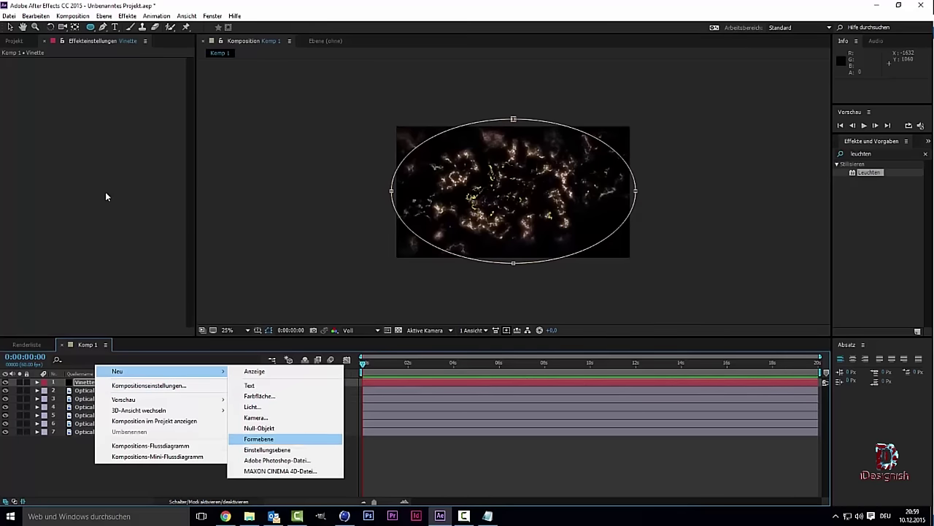
click(267, 450)
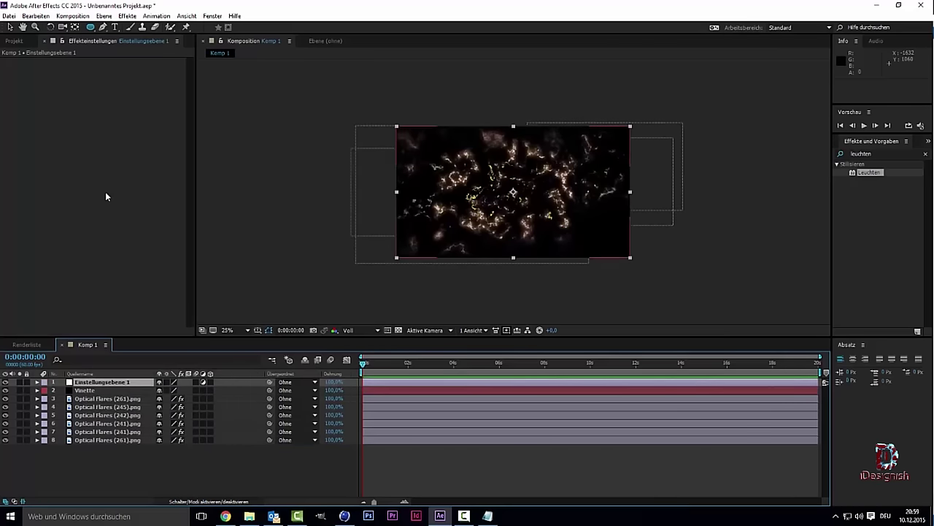
- Search for Kurven and apply it to Einstellungsebene 1
key(ctrl+5)
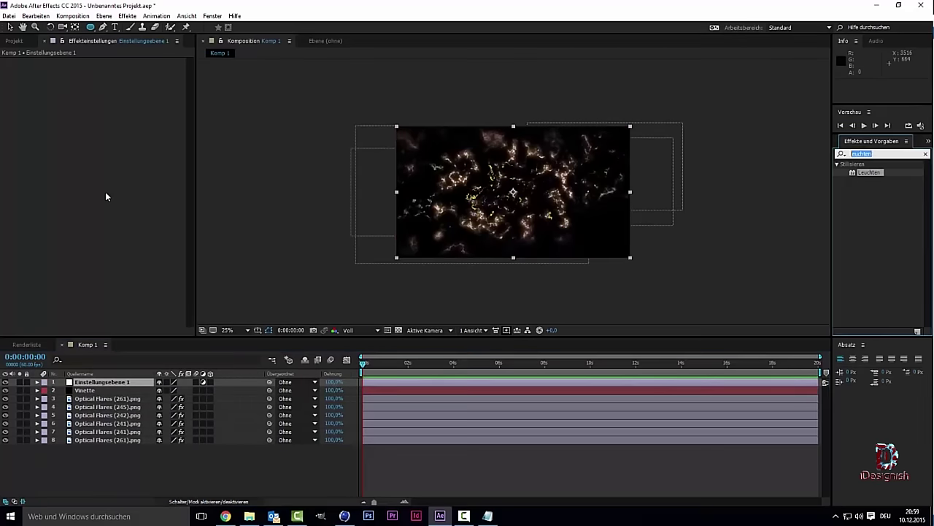
text(kurven)
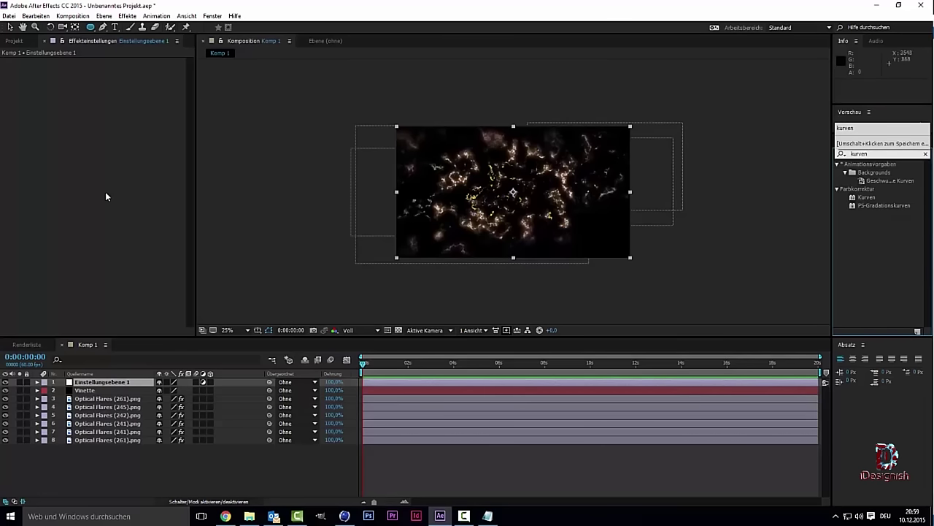
key(Return)
key(ctrl+shift+a)
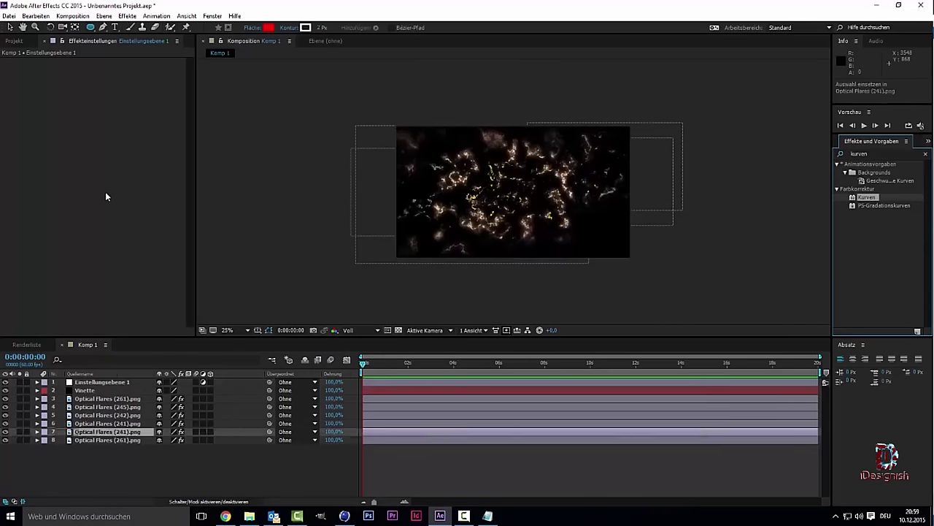
key(ctrl+Down)
key(Return)
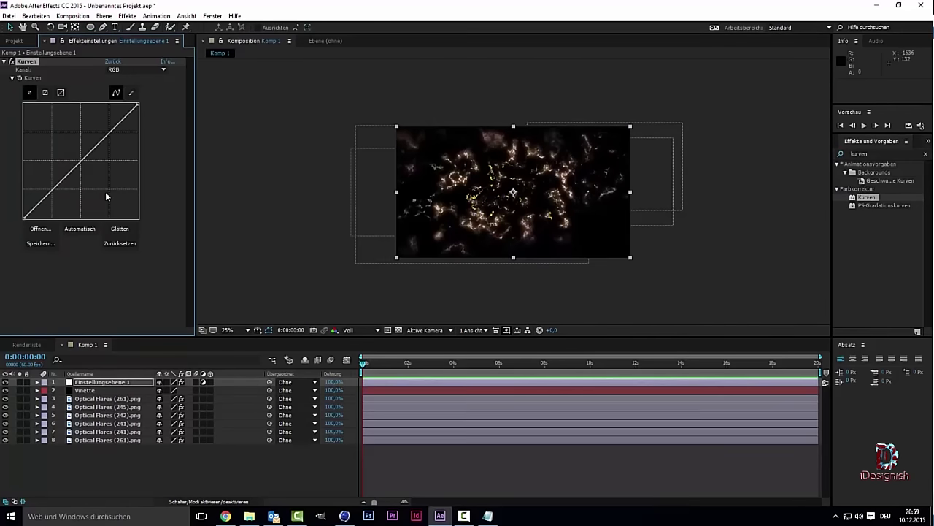
- Lift and steepen the Kurven RGB curve to brighten the flares, comparing before and after
drag(106, 197, 106, 197)
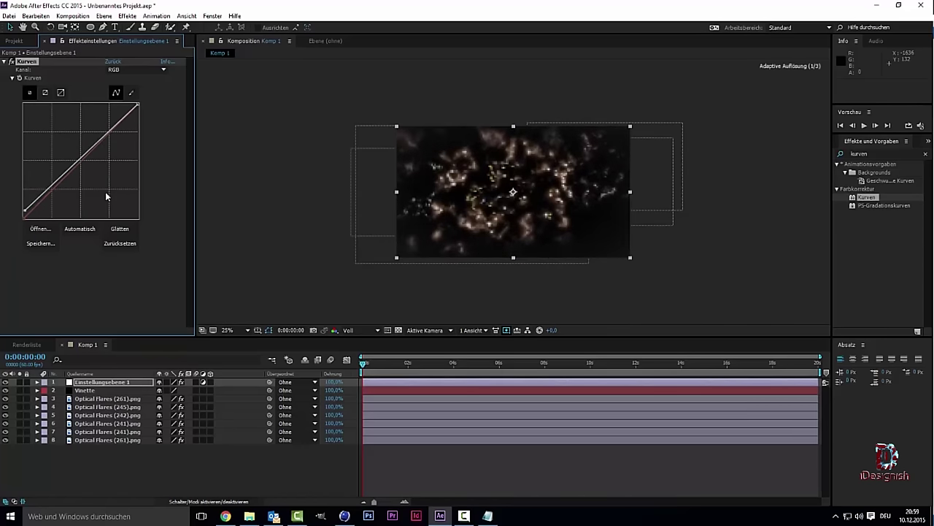
key(ctrl+z)
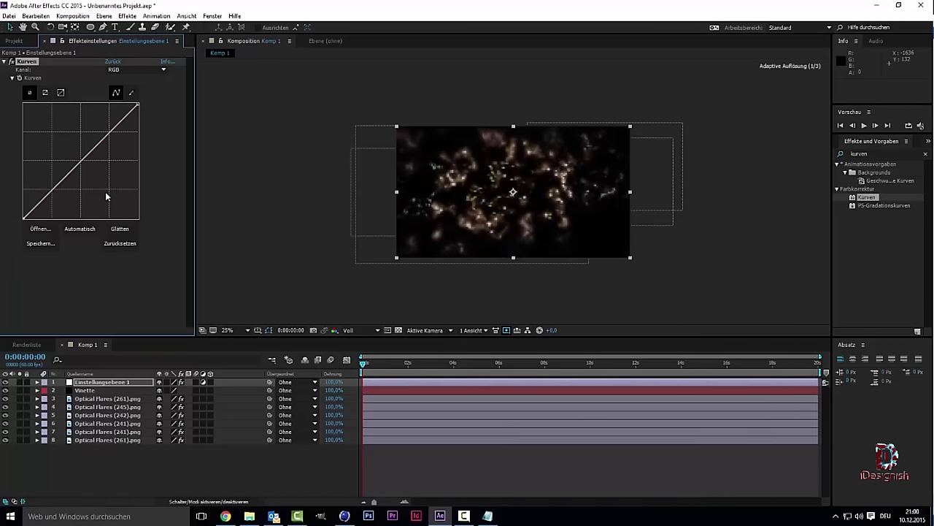
key(ctrl+shift+z)
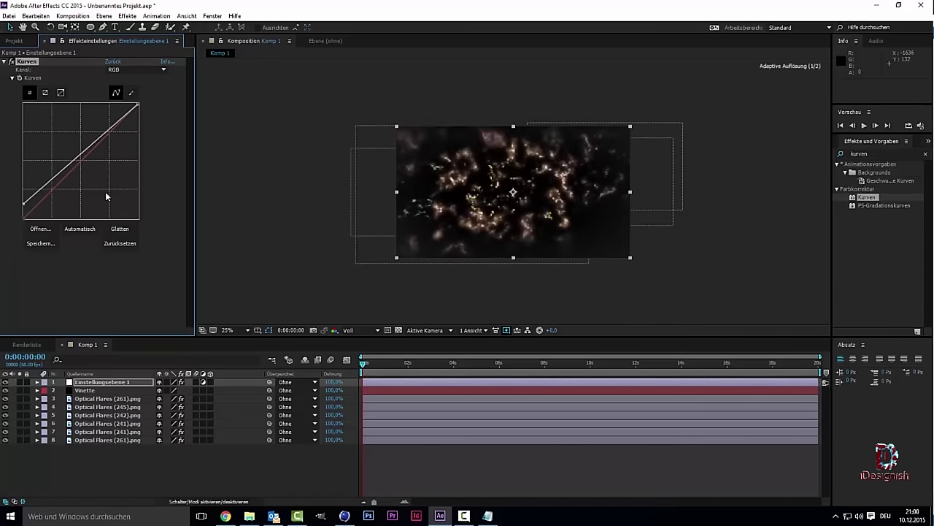
key(ctrl+z)
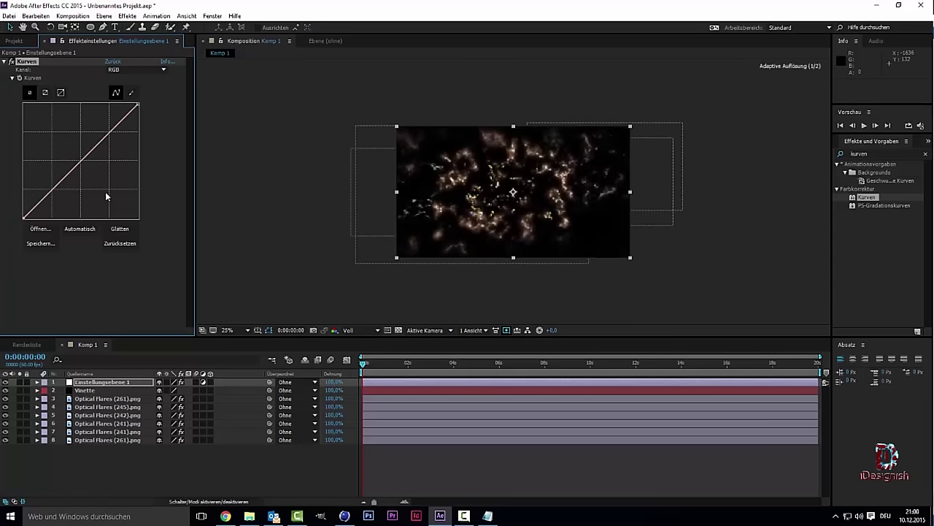
key(ctrl+z)
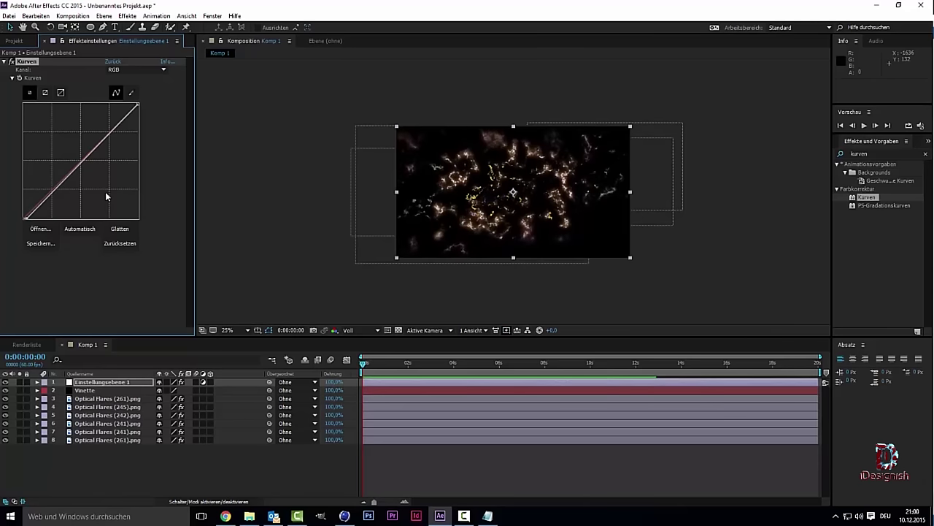
key(period)
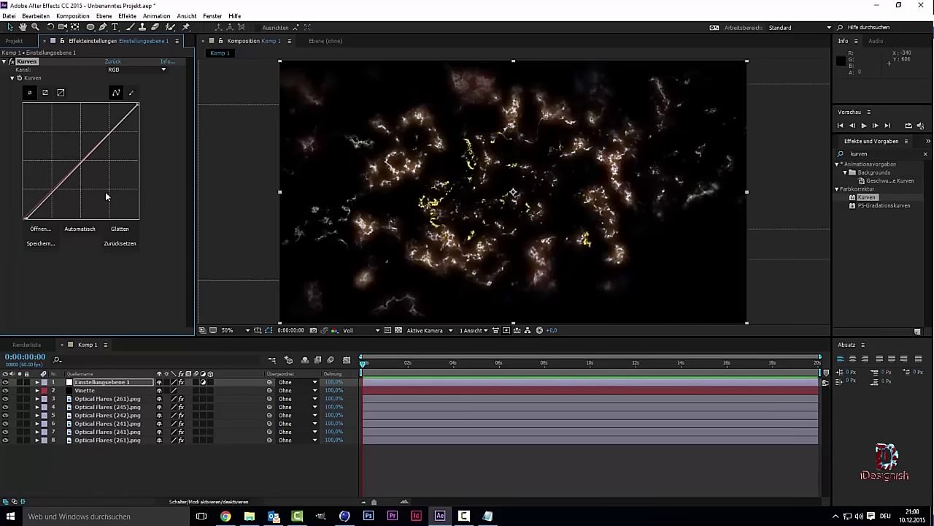
key(ctrl+z)
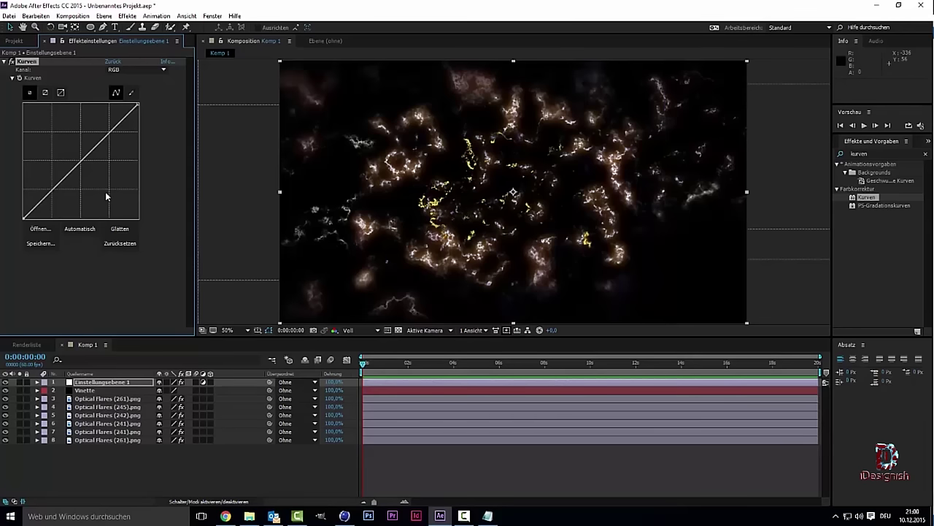
key(ctrl+shift+z)
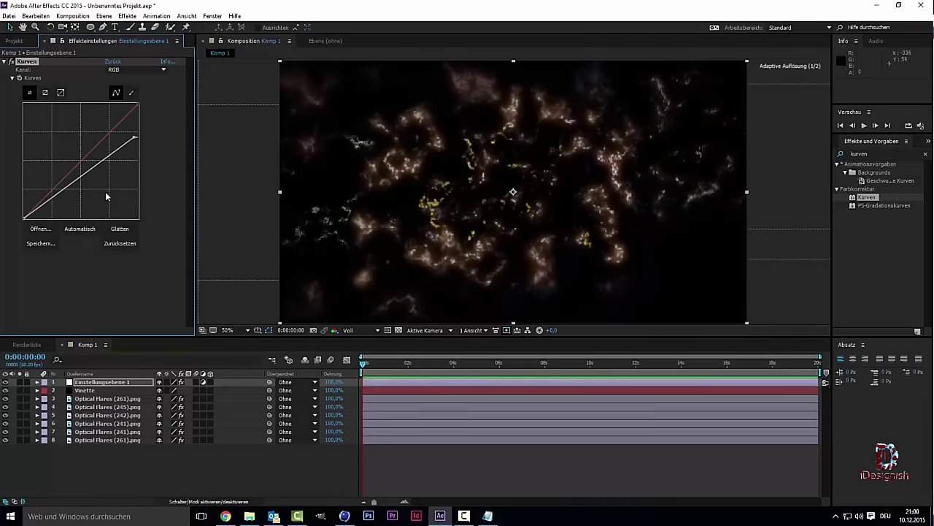
key(ctrl+z)
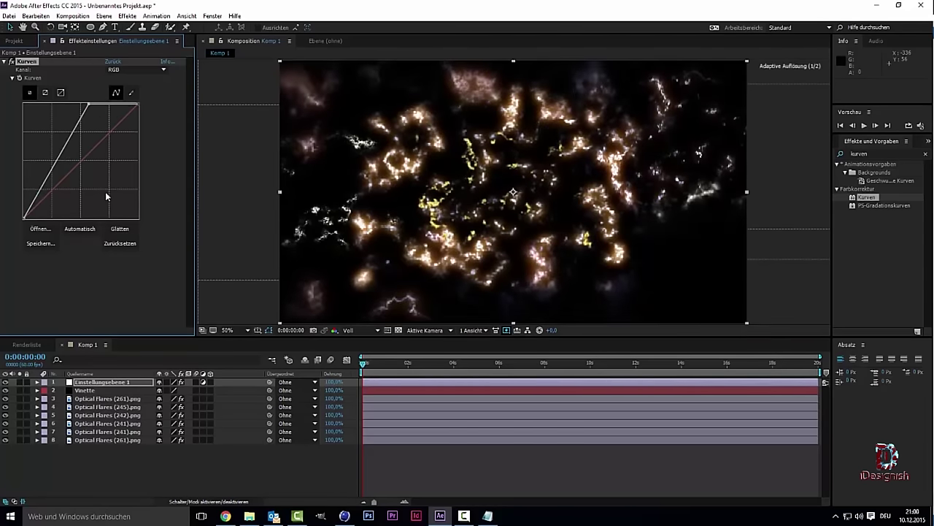
- Ease the RGB curve into a smooth, gentle upward bow without the extra top point
key(ctrl+z)
key(ctrl+z)
key(ctrl+z)
key(ctrl+z)
key(ctrl+z)
key(ctrl+z)
key(ctrl+z)
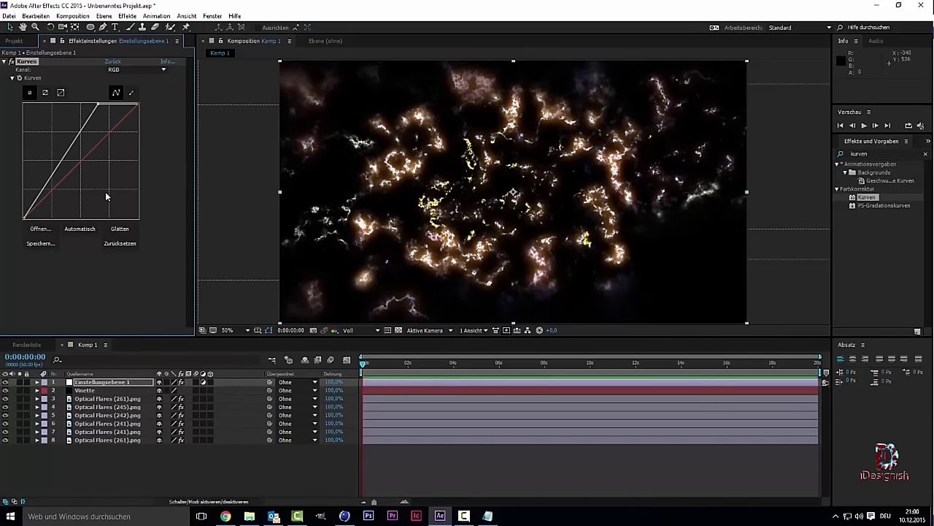
key(ctrl+z)
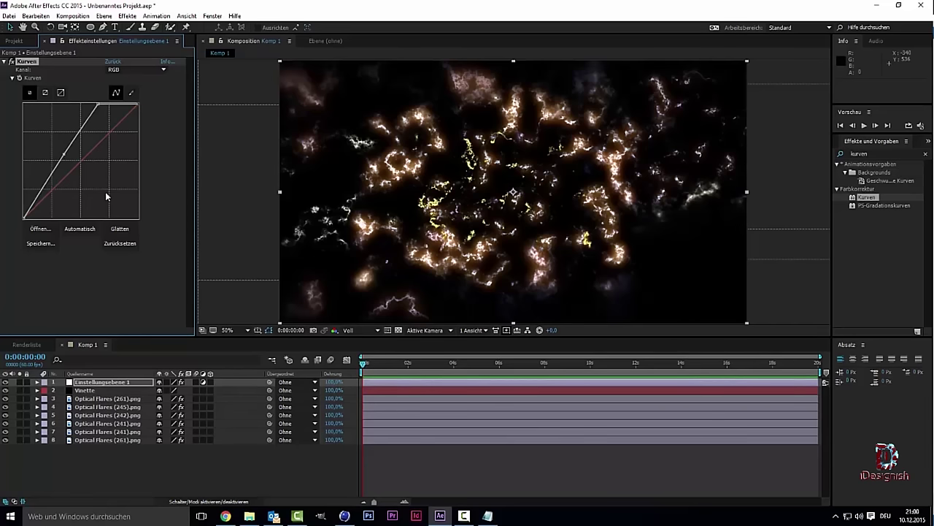
key(ctrl+z)
key(ctrl+z)
key(ctrl+z)
key(ctrl+z)
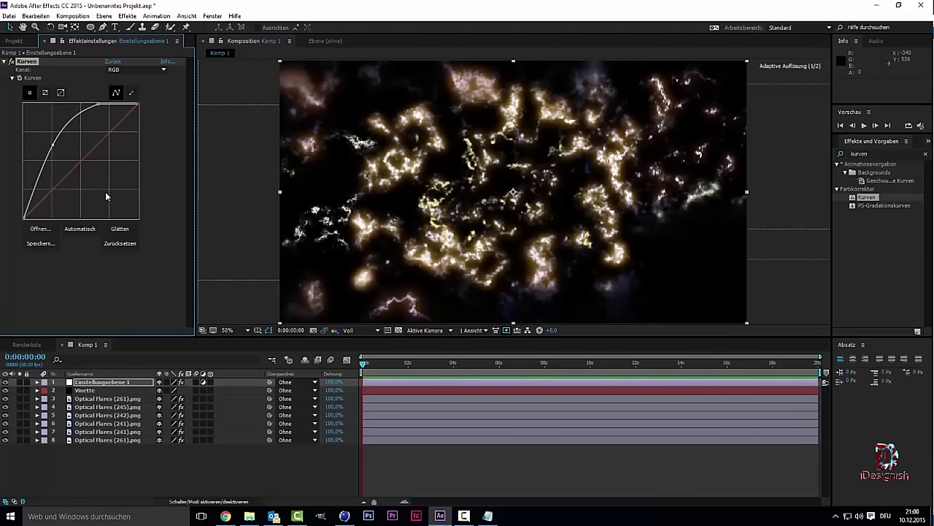
key(ctrl+z)
key(ctrl+z)
key(ctrl+z)
key(ctrl+z)
key(comma)
key(comma)
key(period)
key(period)
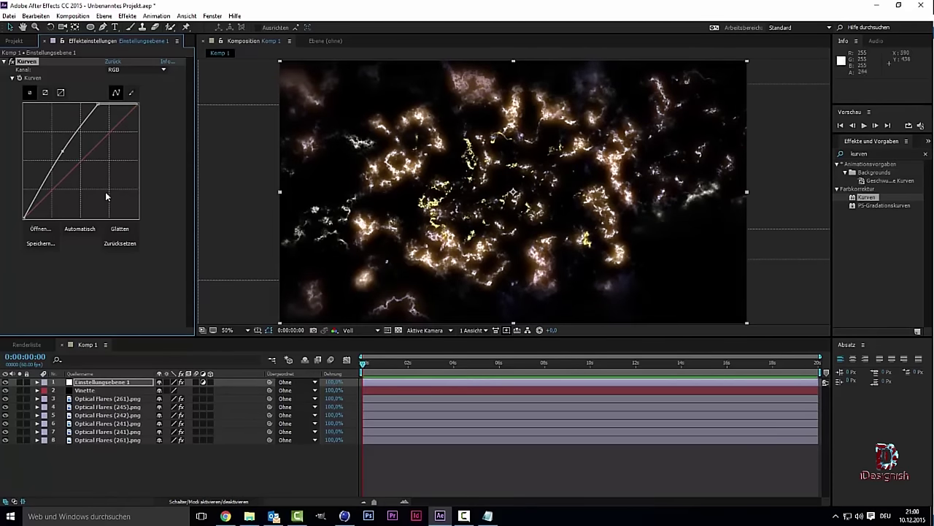
key(ctrl+z)
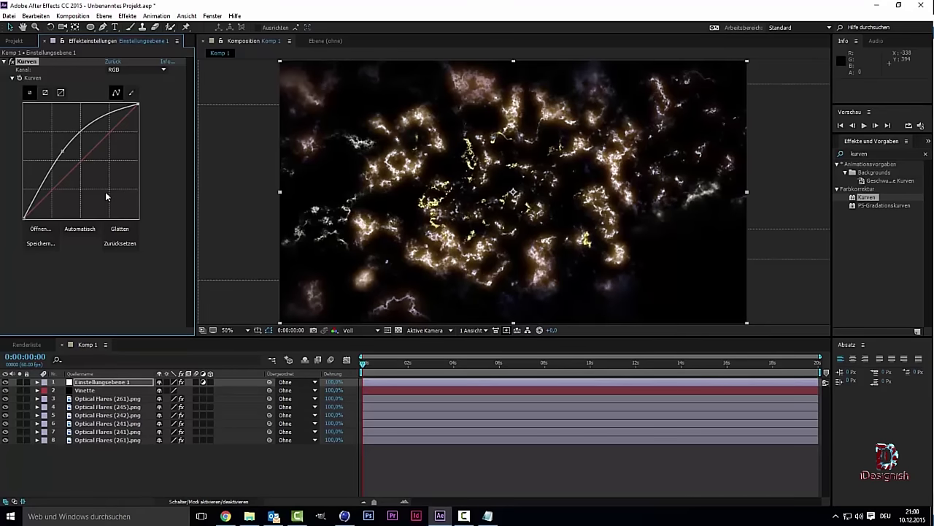
key(ctrl+shift+z)
key(ctrl+z)
key(ctrl+shift+z)
key(ctrl+z)
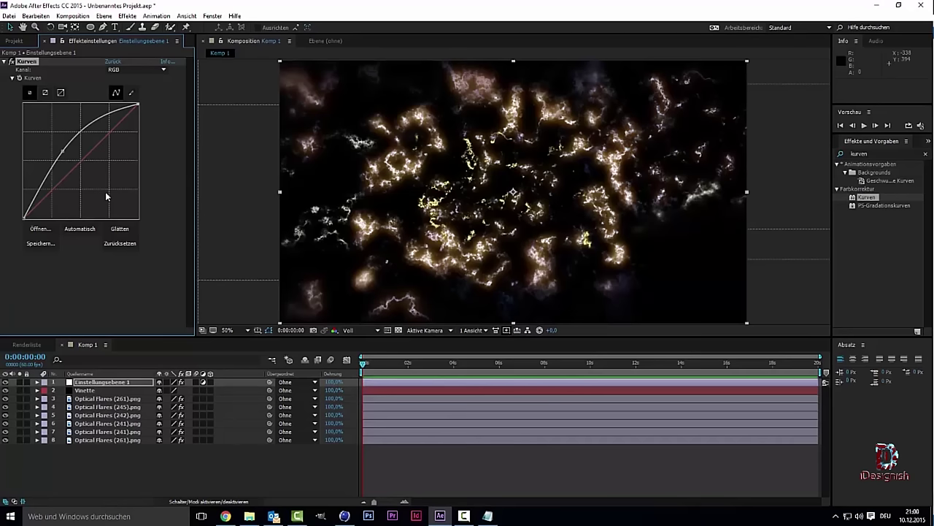
key(ctrl+z)
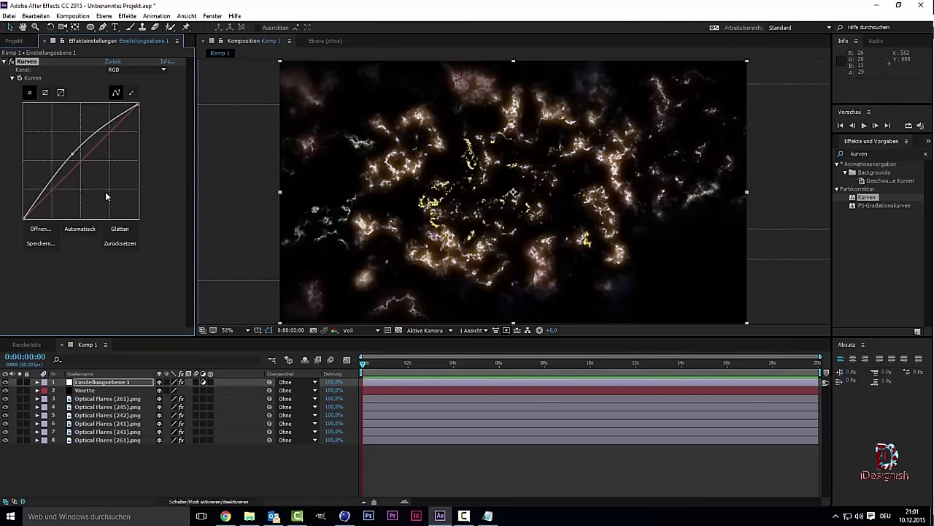
- Switch Kurven's Kanal to Blau and bend the blue curve slightly upward
click(137, 70)
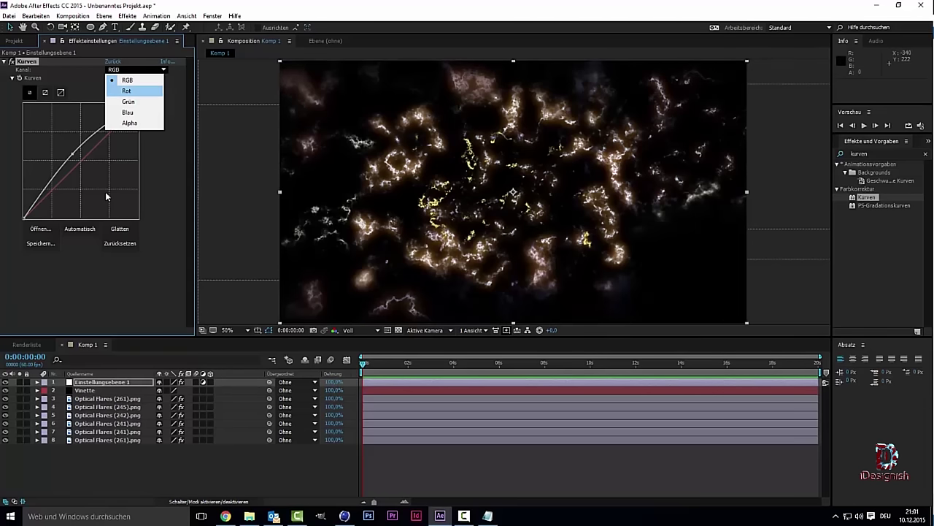
key(Down)
key(Down)
key(Return)
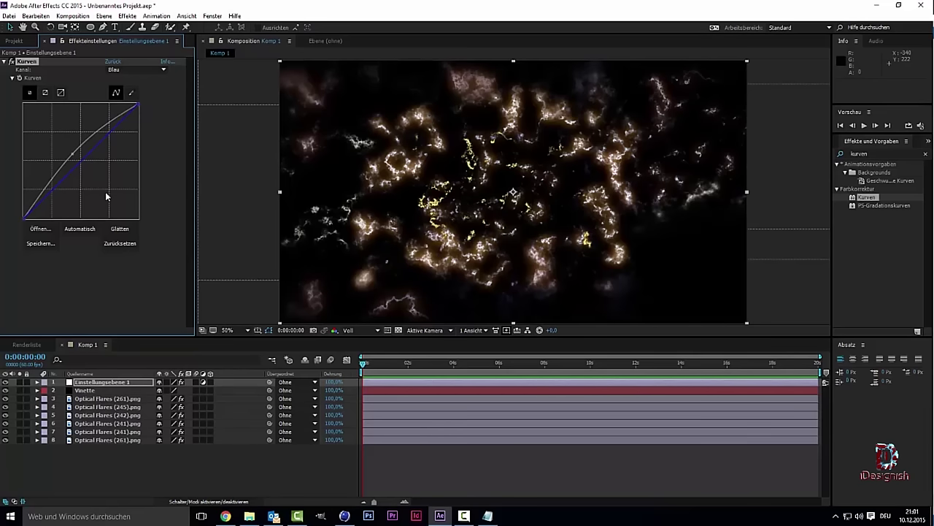
drag(78, 163, 78, 152)
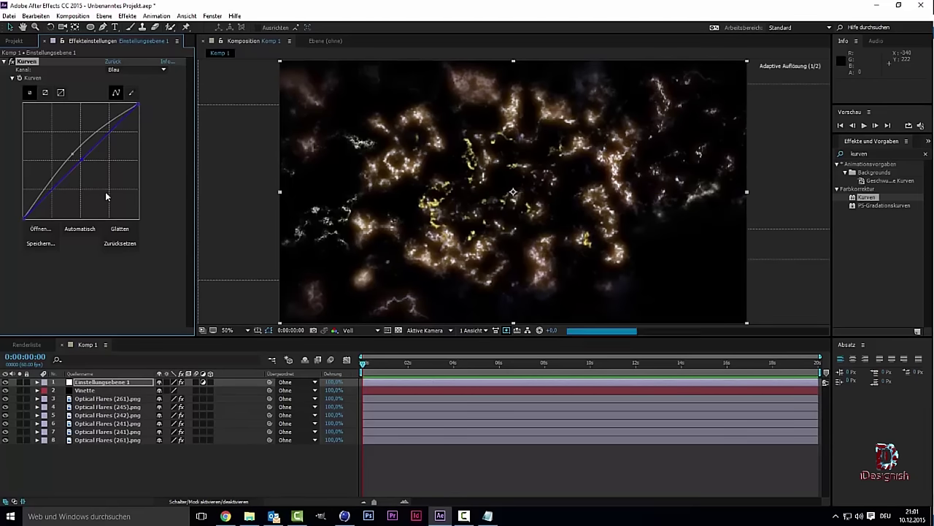
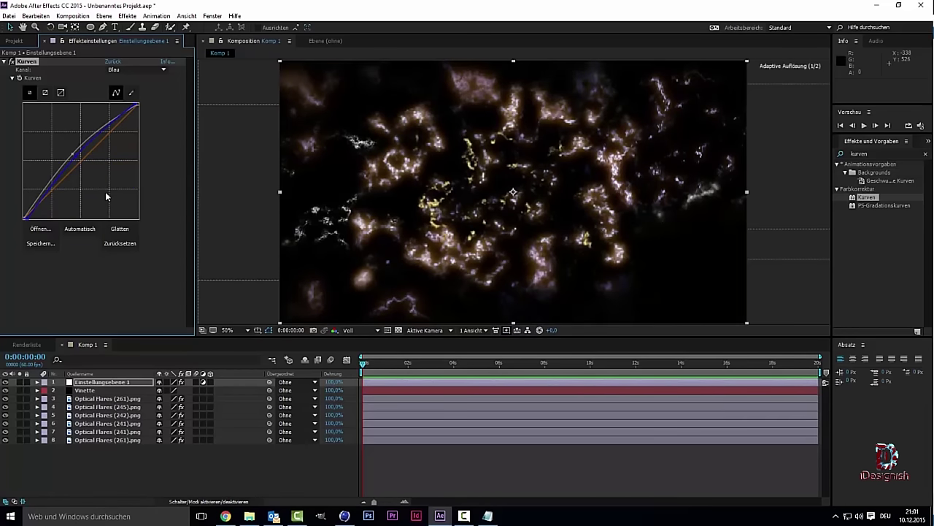
- Undo the blue curve edit and bow the Grün channel curve slightly upward
key(ctrl+z)
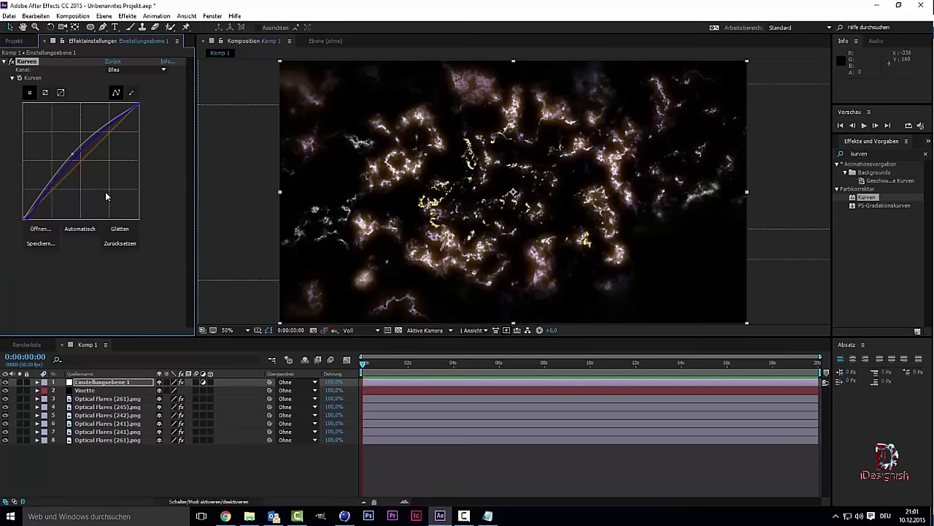
click(135, 70)
key(Up)
key(Return)
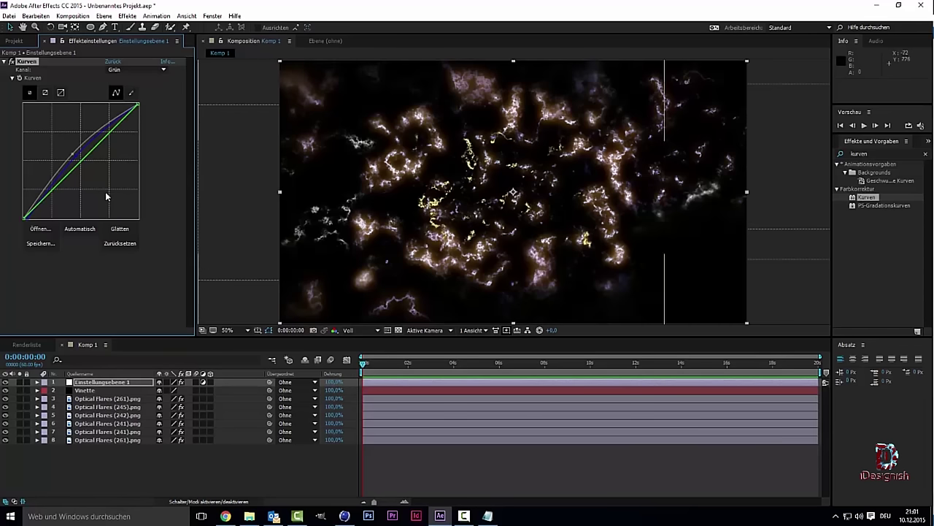
drag(78, 165, 82, 165)
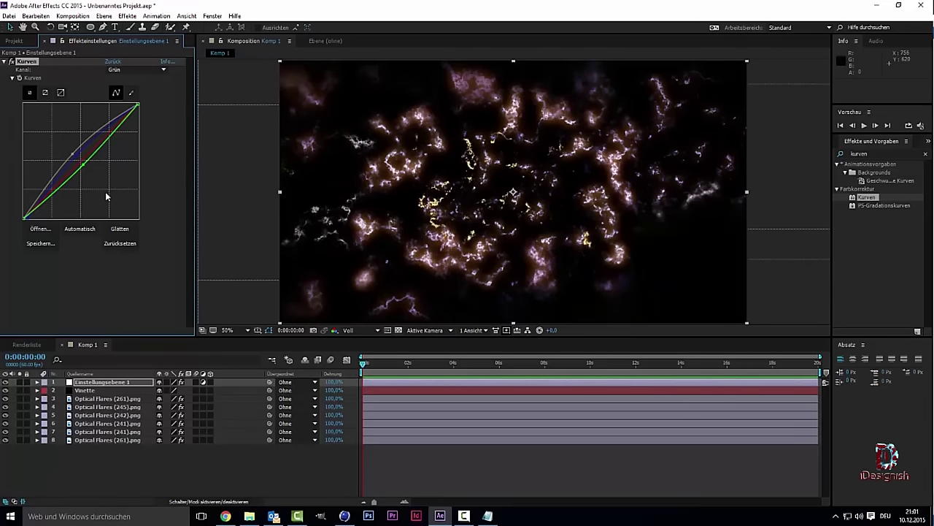
drag(83, 164, 77, 161)
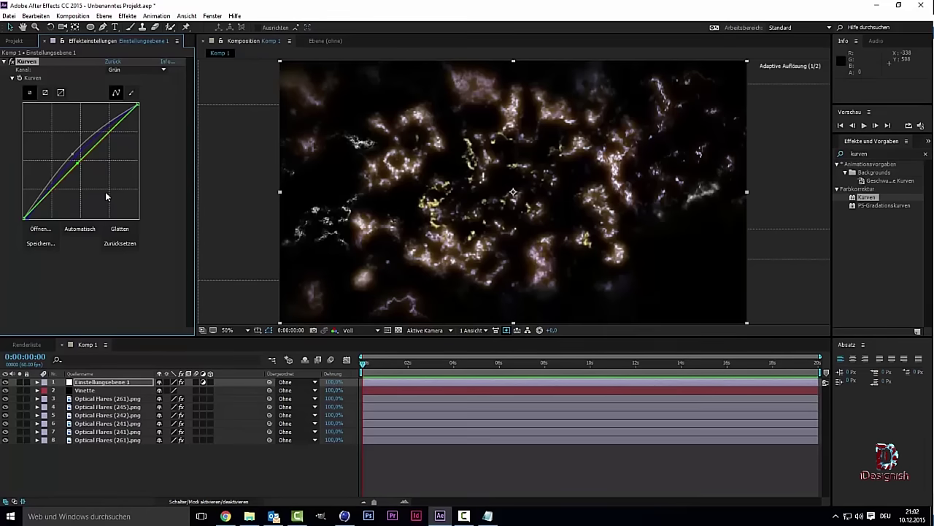
- Switch Kurven to the Rot channel and bend its curve just above the diagonal
key(Down)
key(Up)
key(Up)
key(Return)
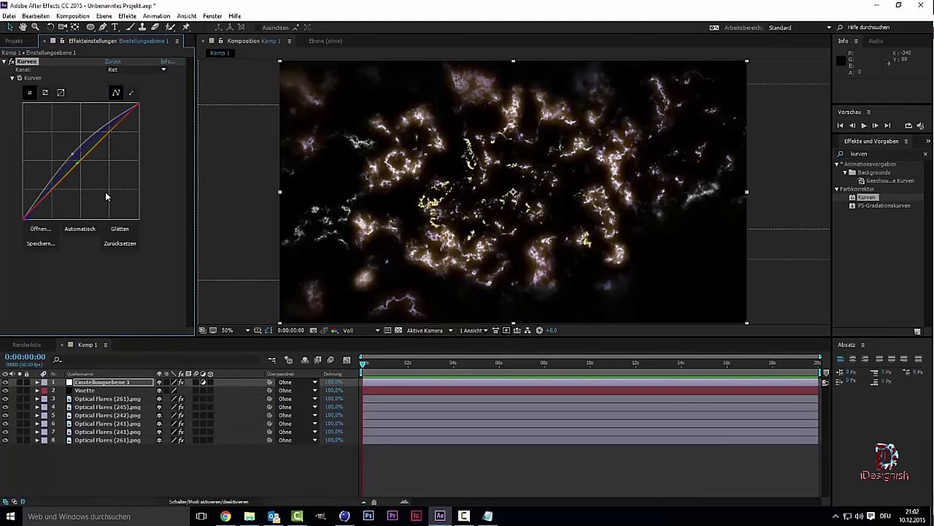
click(106, 194)
key(ctrl+z)
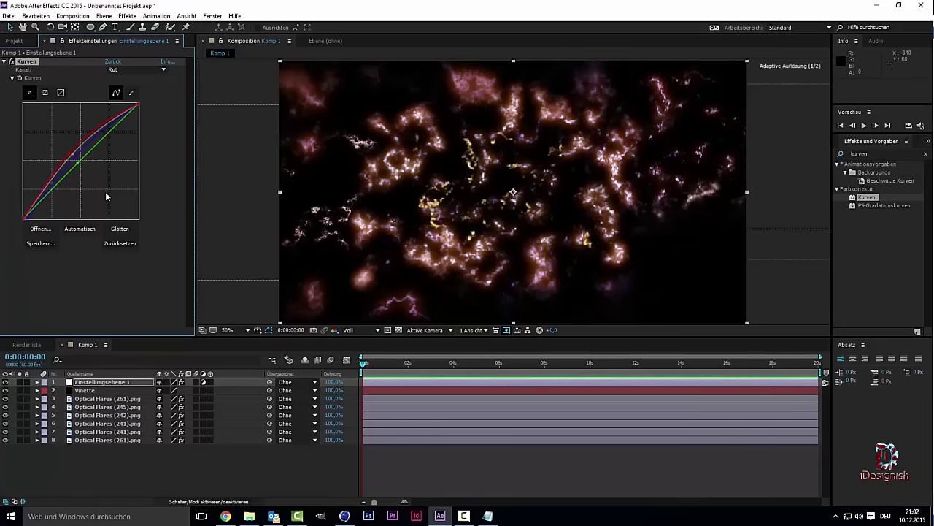
key(ctrl+z)
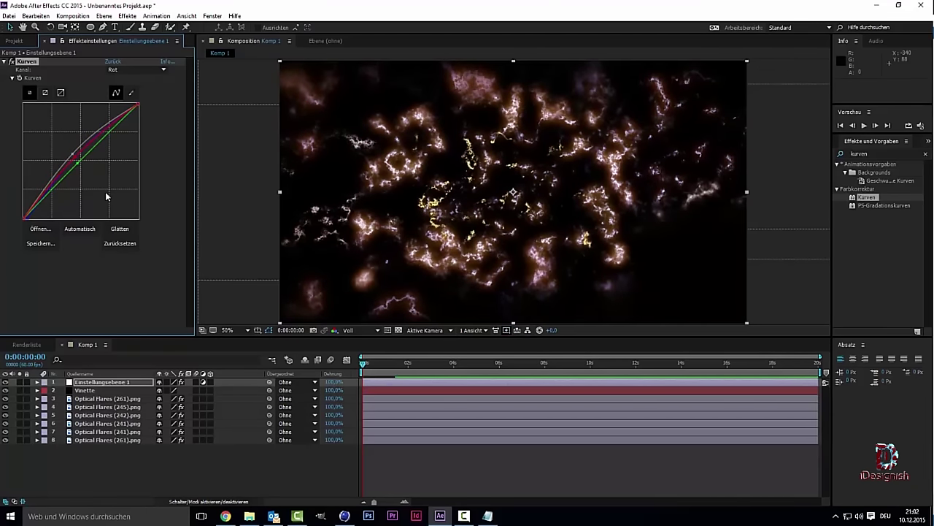
key(ctrl+Down)
key(ctrl+Down)
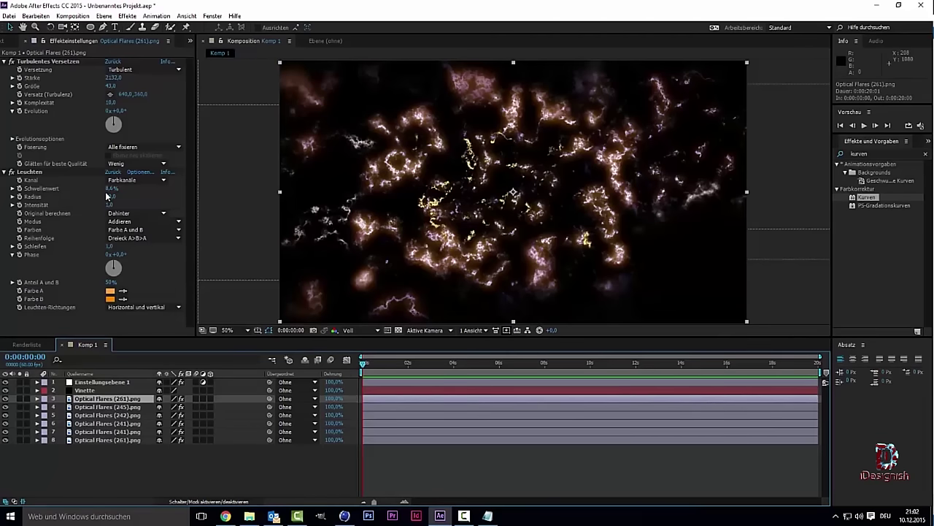
- Widen the Leuchten radius on Optical Flares (261) and (245), lowering the 245 threshold to 2,7%
drag(107, 197, 110, 196)
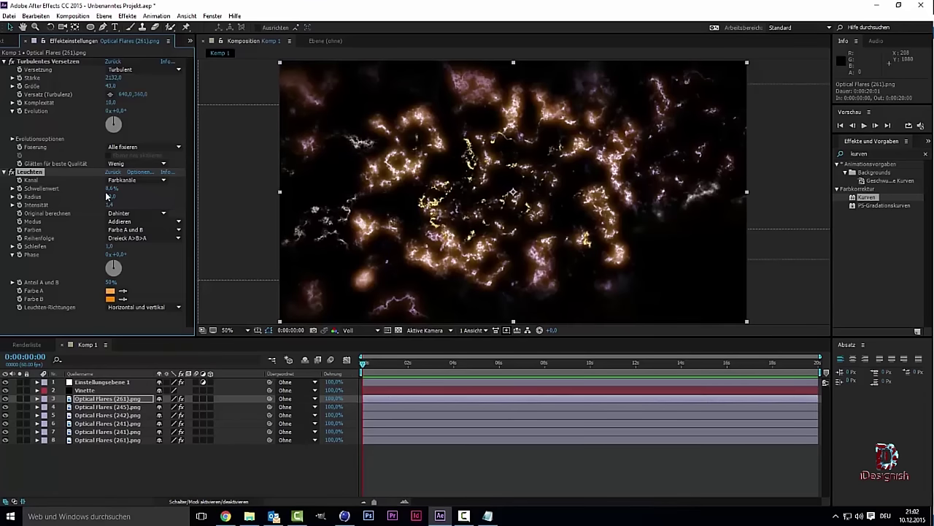
key(ctrl+Down)
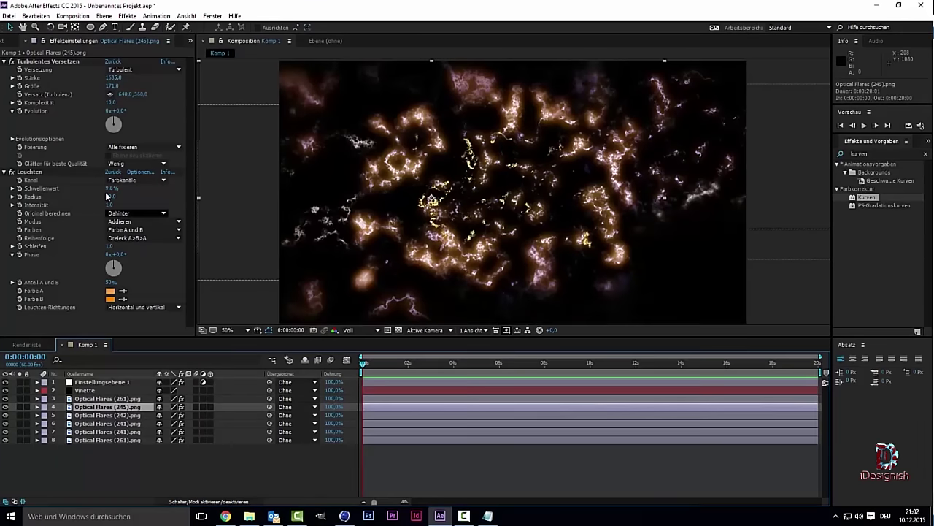
drag(107, 195, 107, 196)
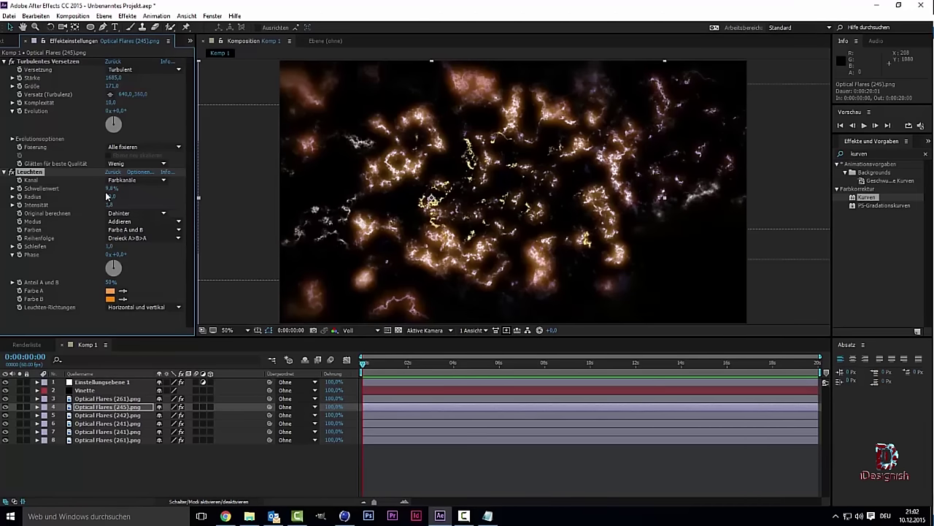
drag(108, 193, 108, 194)
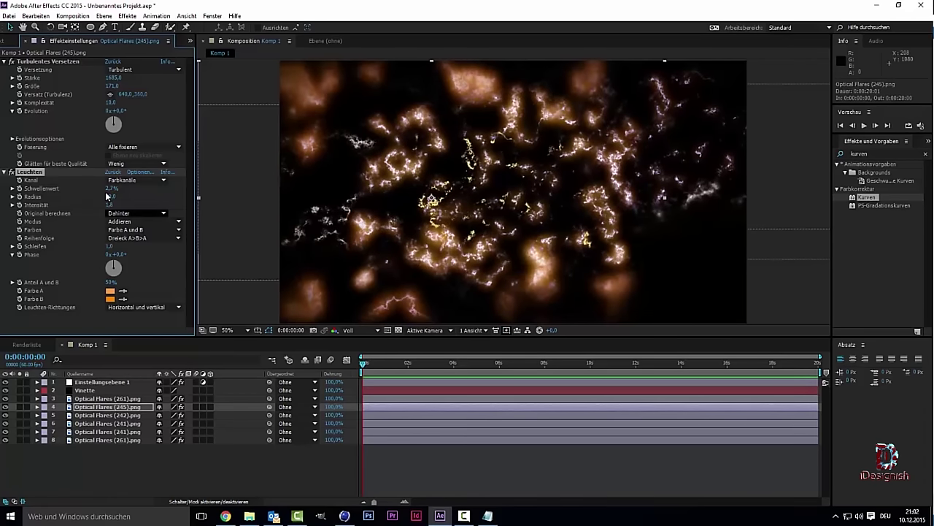
drag(107, 196, 108, 196)
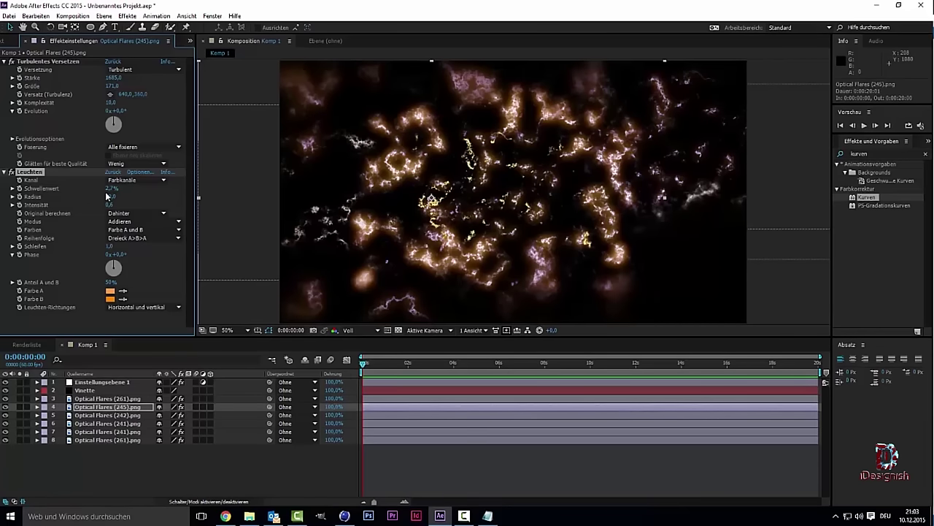
key(ctrl+Down)
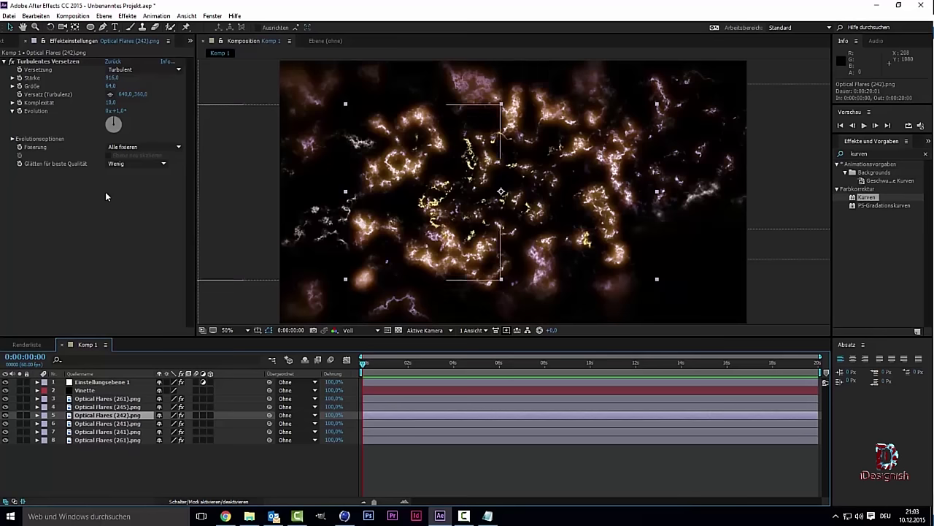
- Step through the Optical Flares layers, briefly hiding one to compare, ending on layer 7 (241)
key(ctrl+Down)
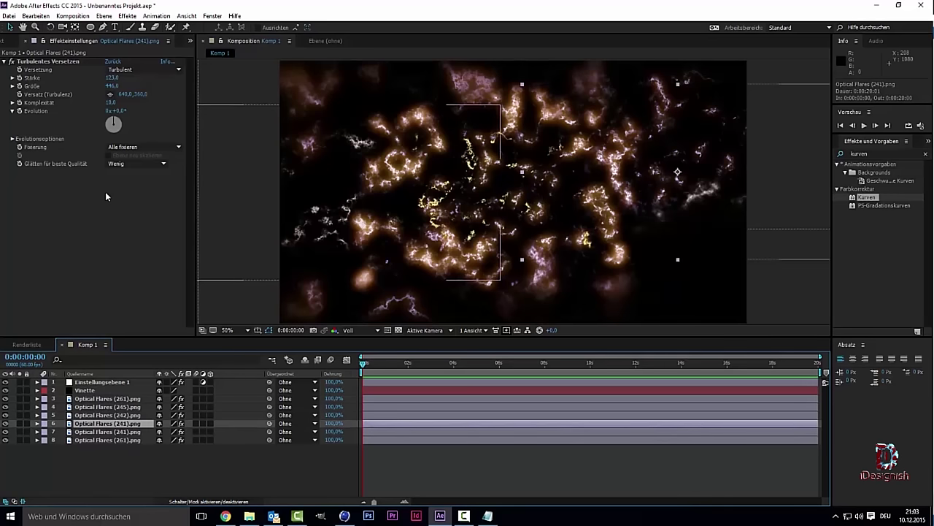
key(ctrl+Down)
key(ctrl+Down)
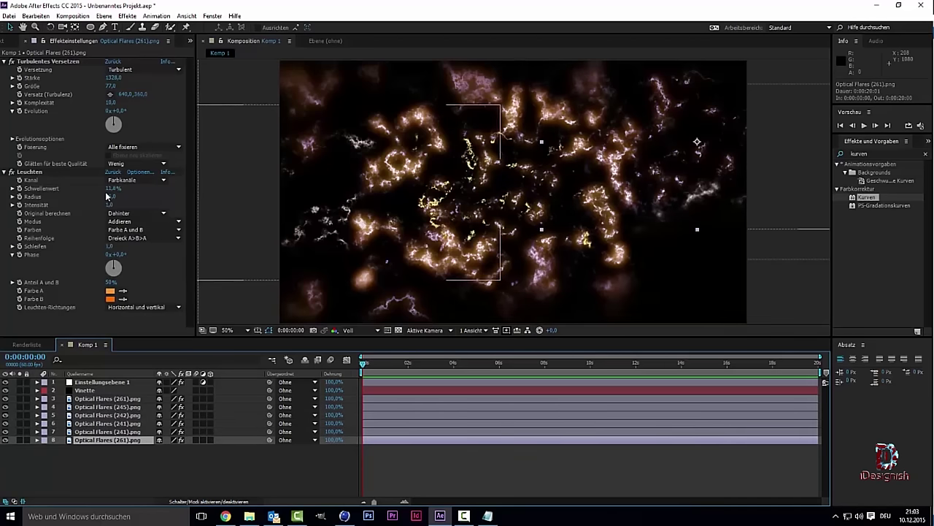
key(ctrl+Up)
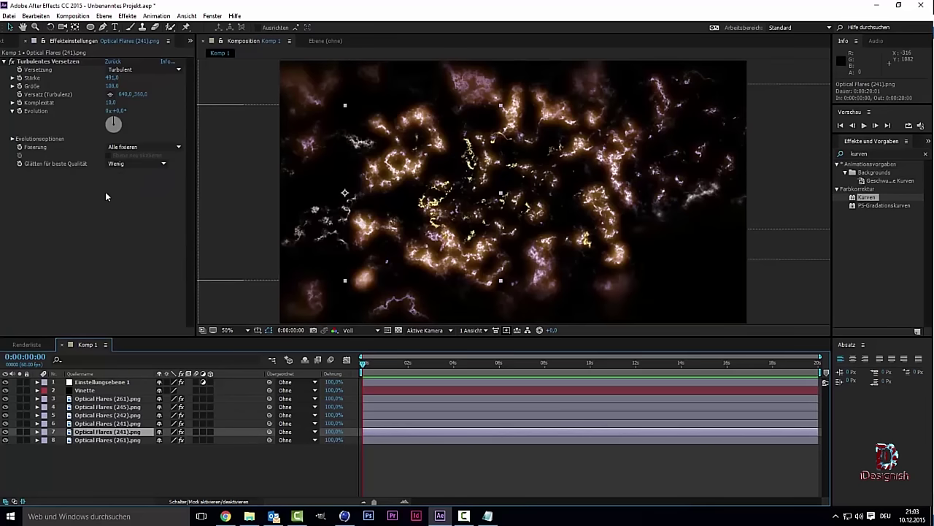
key(ctrl+Up)
key(ctrl+shift+h)
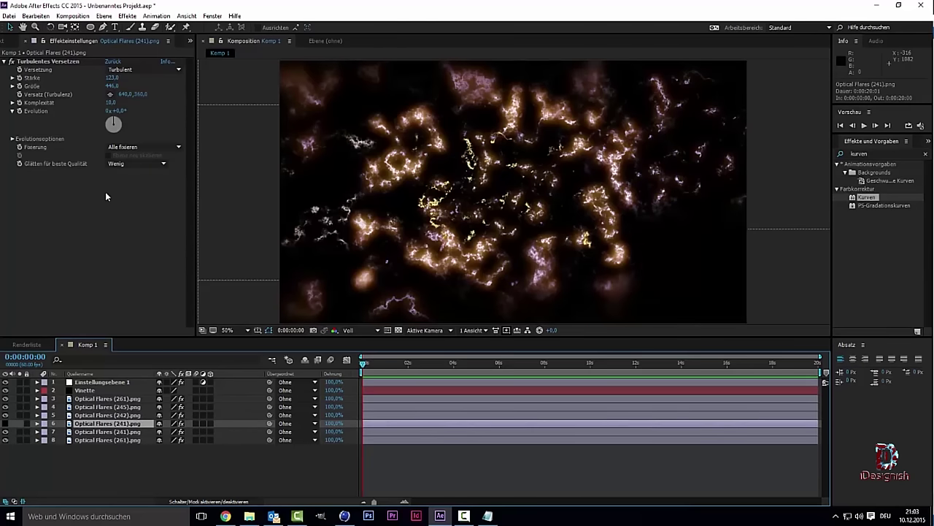
key(ctrl+shift+h)
key(ctrl+Up)
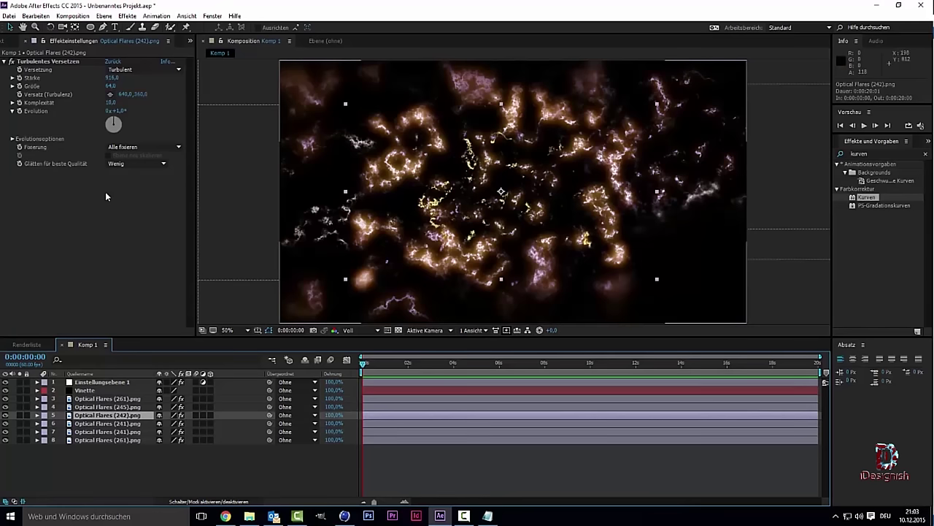
key(ctrl+Up)
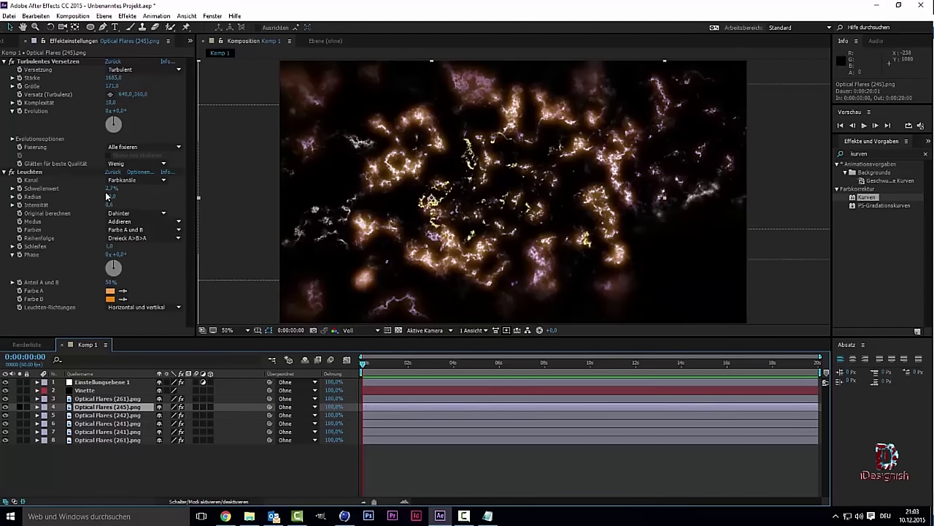
key(ctrl+Down)
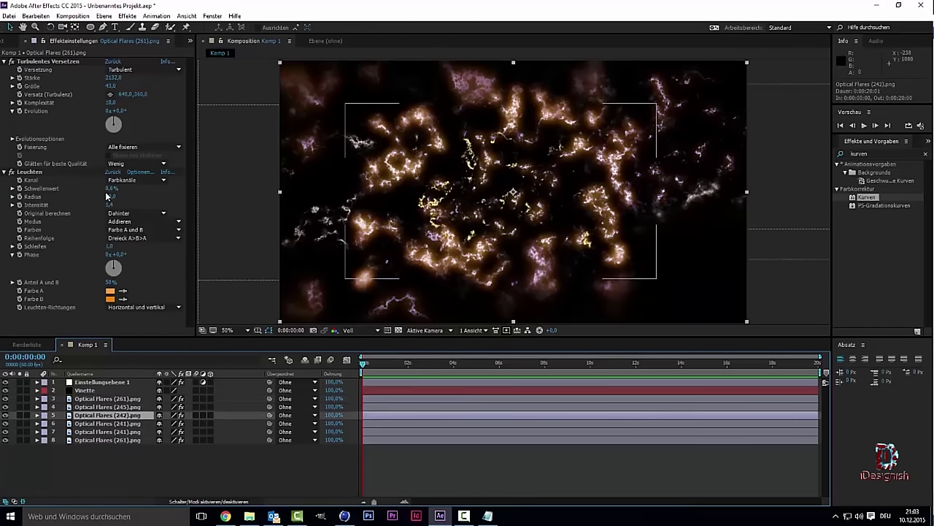
key(F2)
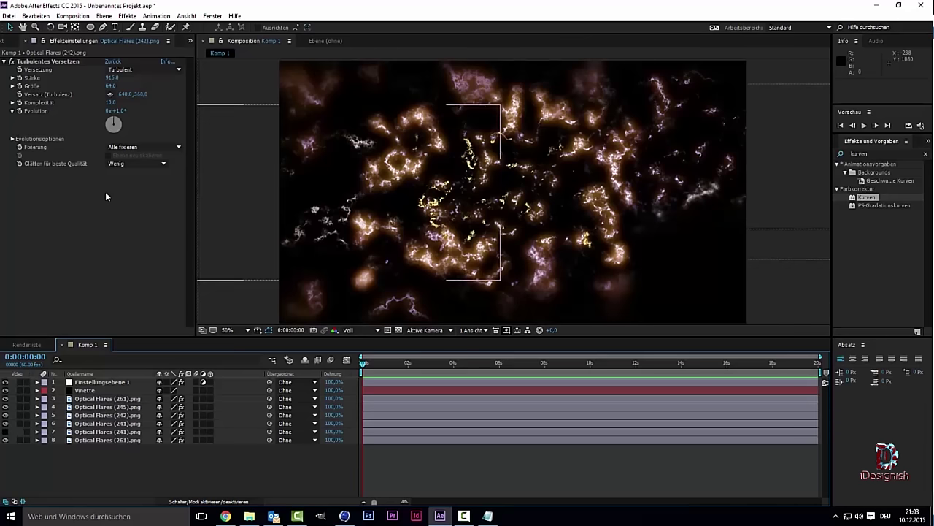
key(ctrl+z)
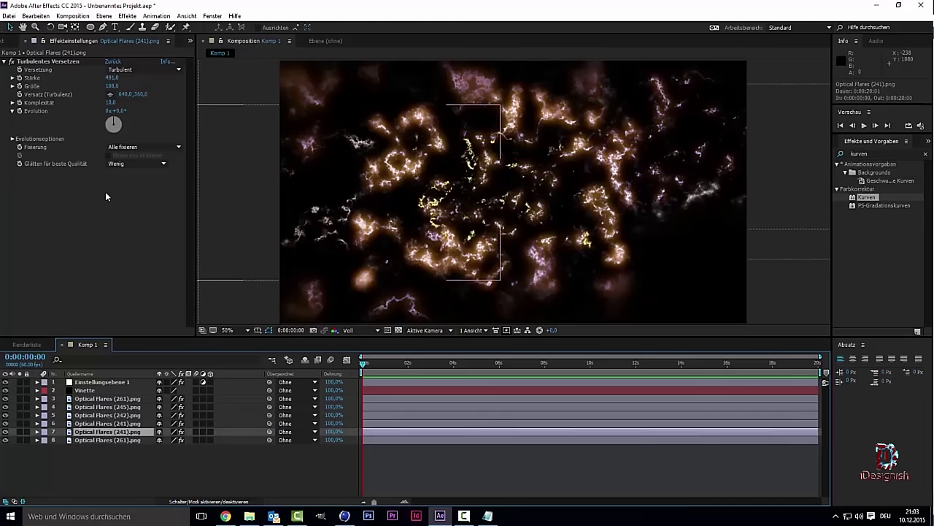
key(ctrl+5)
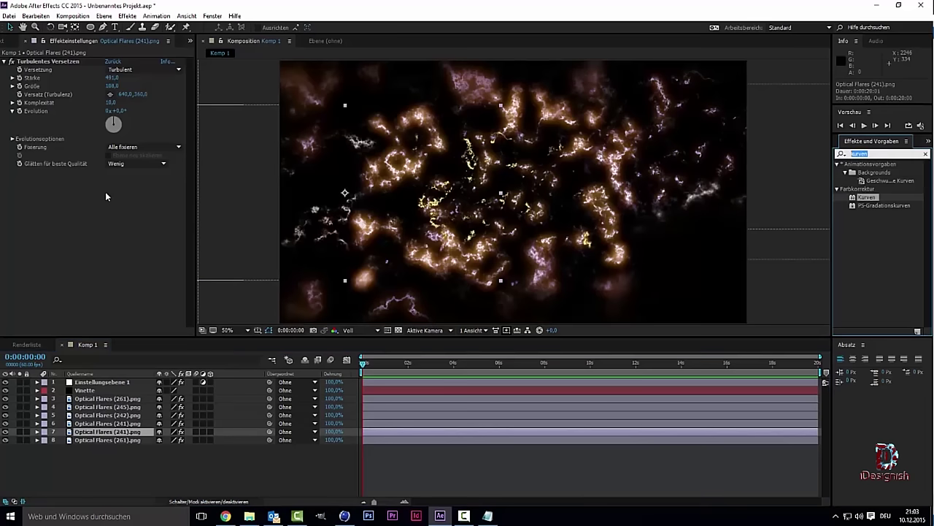
- Apply Leuchten to Optical Flares (241), raise its threshold to 69,8% and widen the radius
text(leuch)
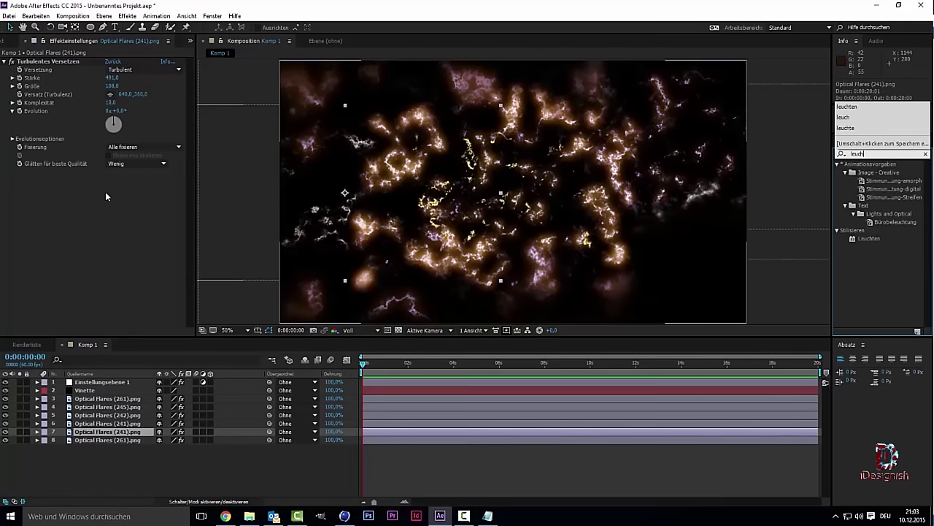
key(BackSpace)
key(BackSpace)
key(BackSpace)
text(leuchten)
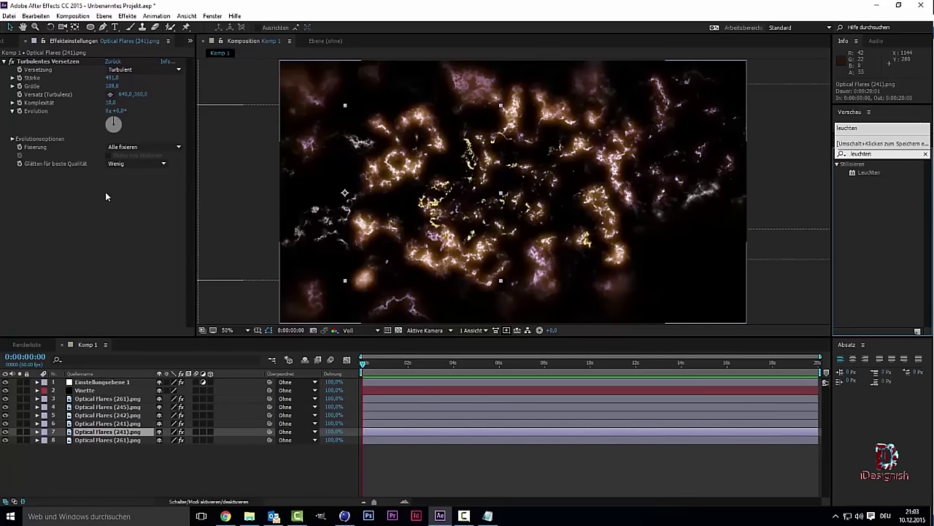
key(Return)
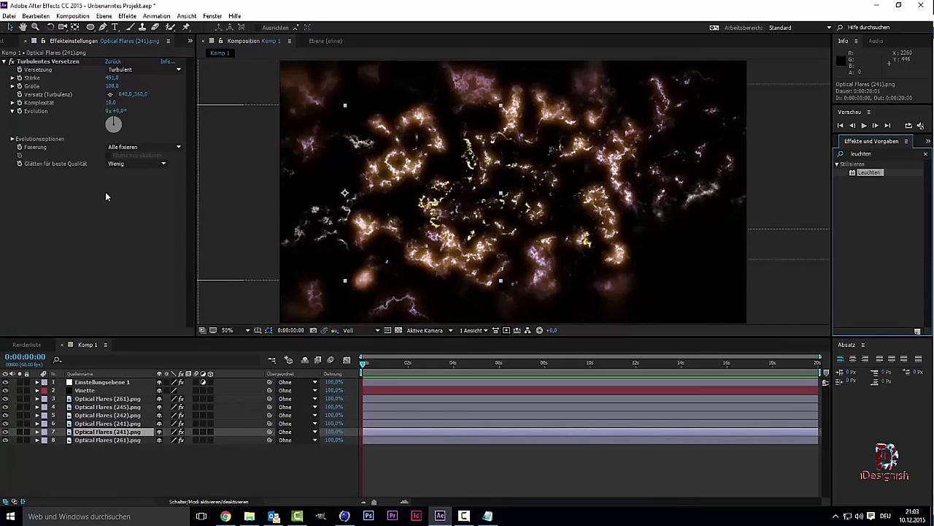
drag(869, 172, 88, 453)
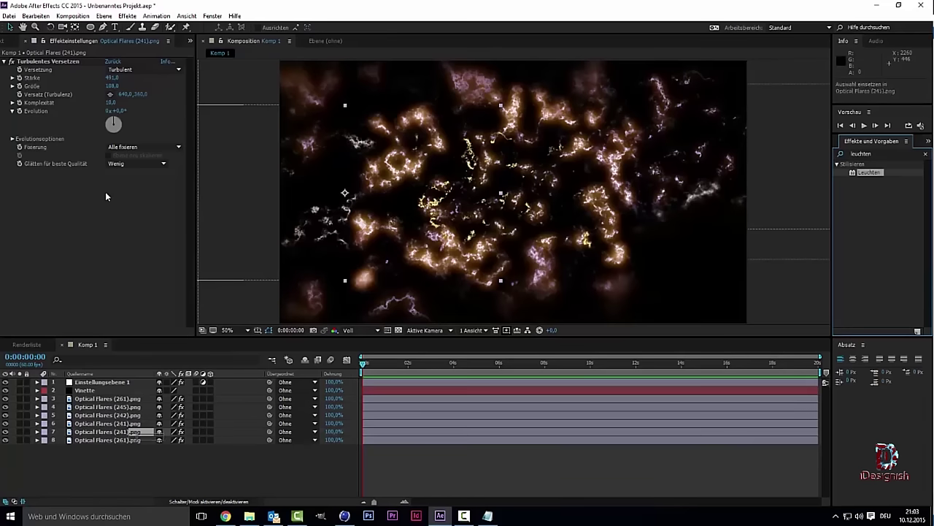
drag(88, 452, 88, 431)
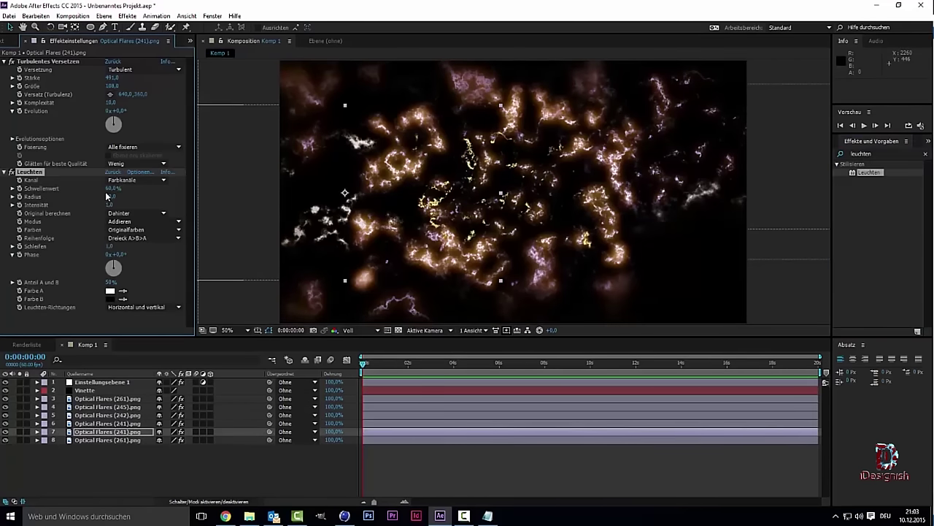
drag(107, 195, 107, 195)
drag(106, 196, 107, 196)
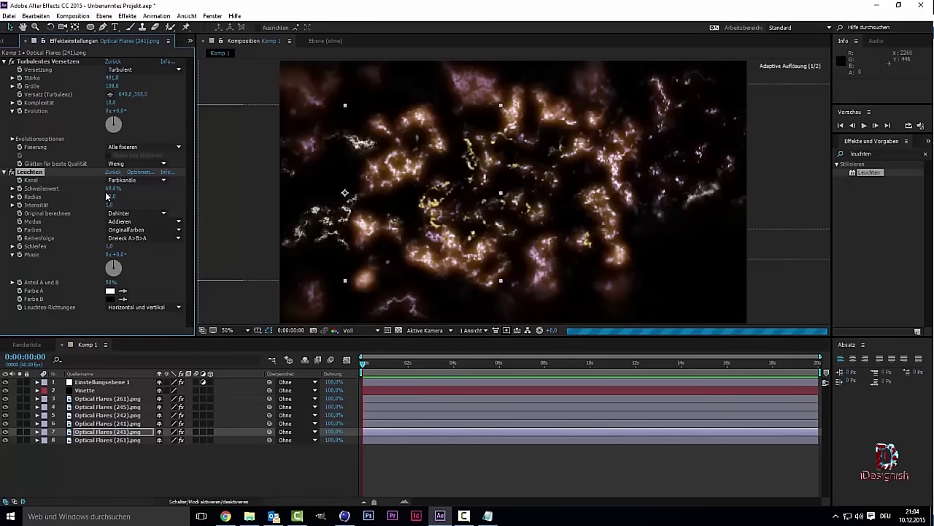
drag(107, 196, 106, 196)
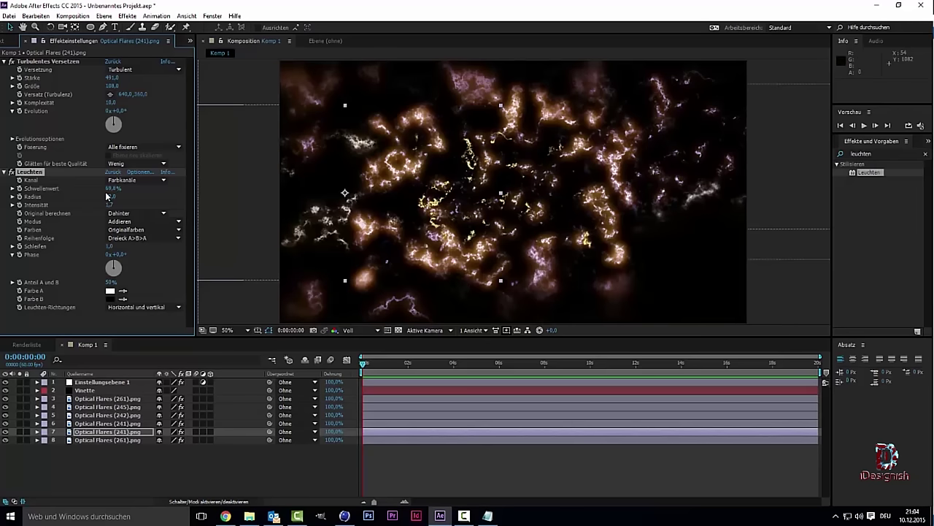
key(ctrl+Up)
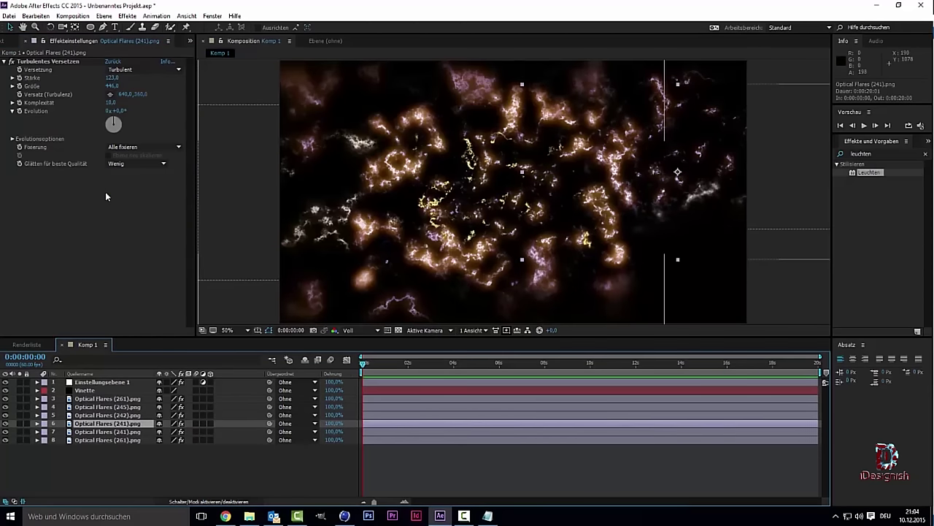
- Select the Optical Flares (242) layer and apply the Leuchten glow effect to it
key(ctrl+Down)
key(ctrl+Down)
key(F2)
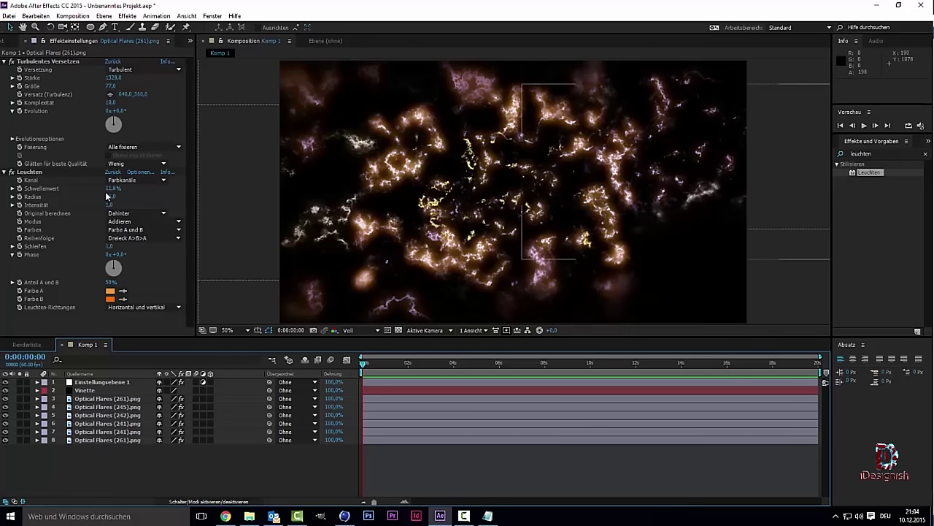
key(KP_5)
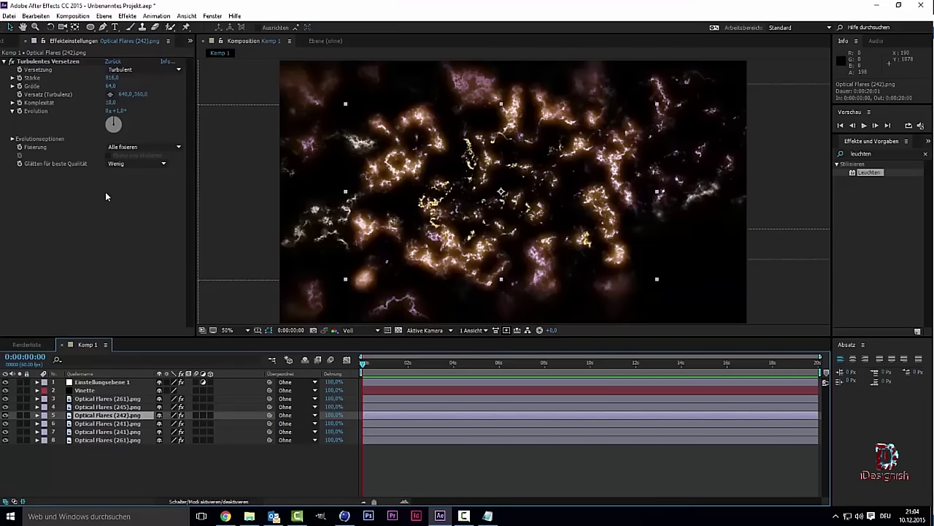
drag(869, 172, 511, 190)
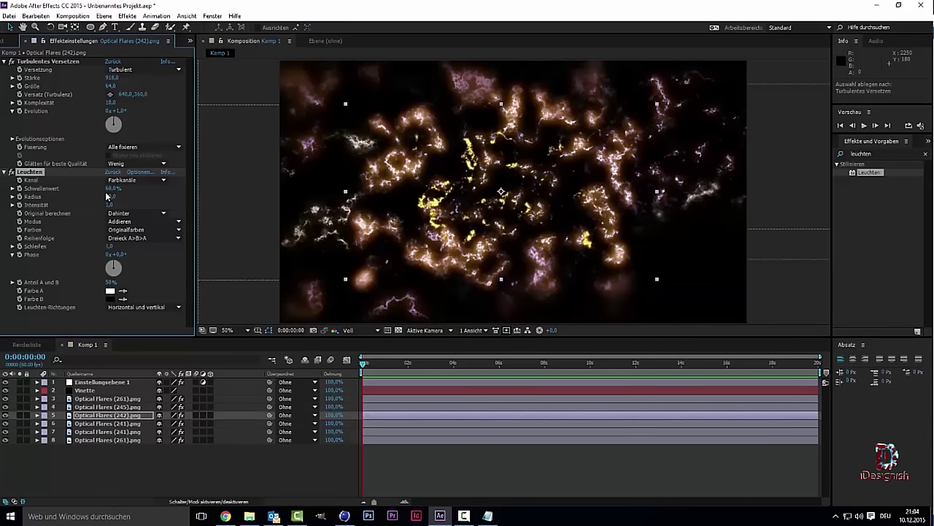
- Set the glow colours to Farbe A und B: light orange FFC156 and orange FF8A00
click(144, 229)
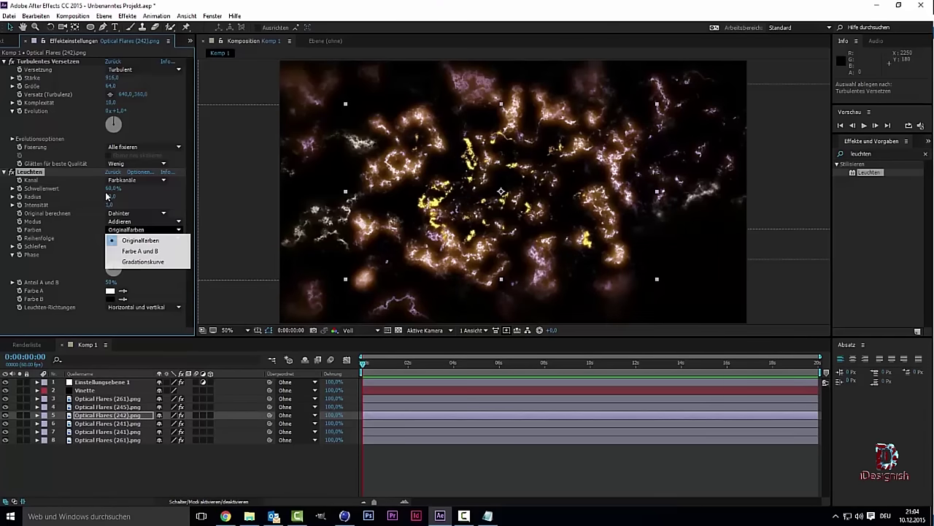
click(140, 250)
click(111, 290)
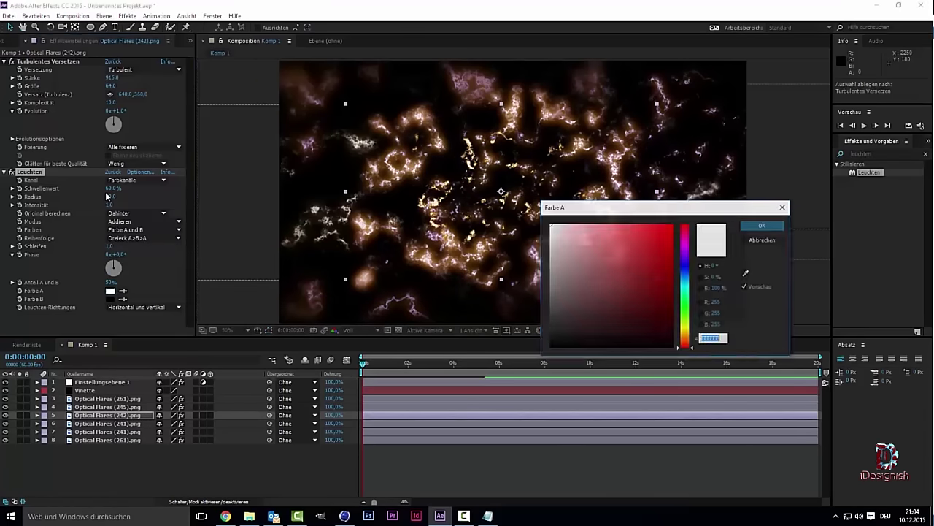
click(685, 335)
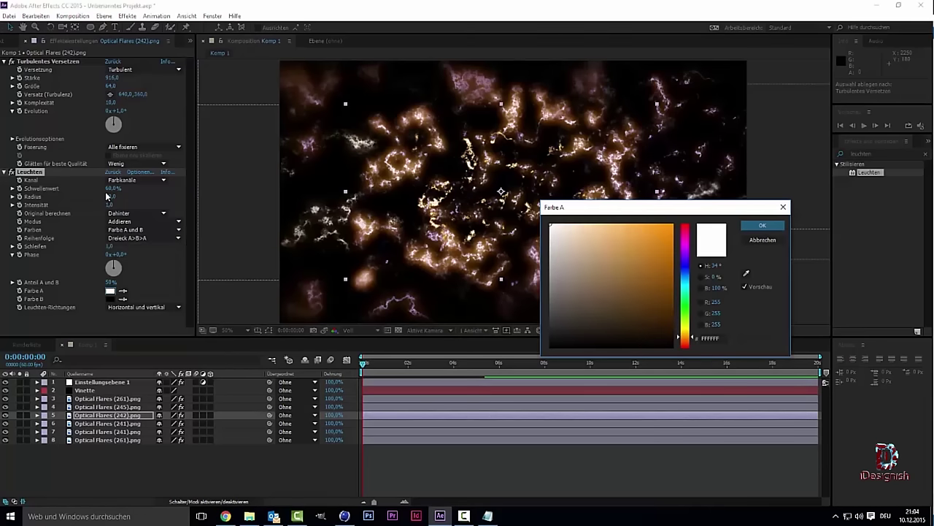
click(634, 271)
drag(634, 271, 631, 224)
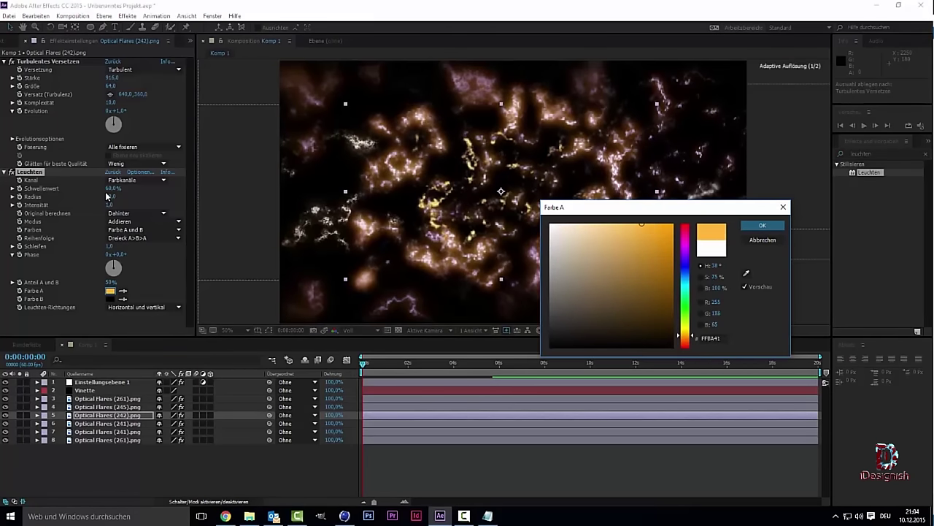
key(Return)
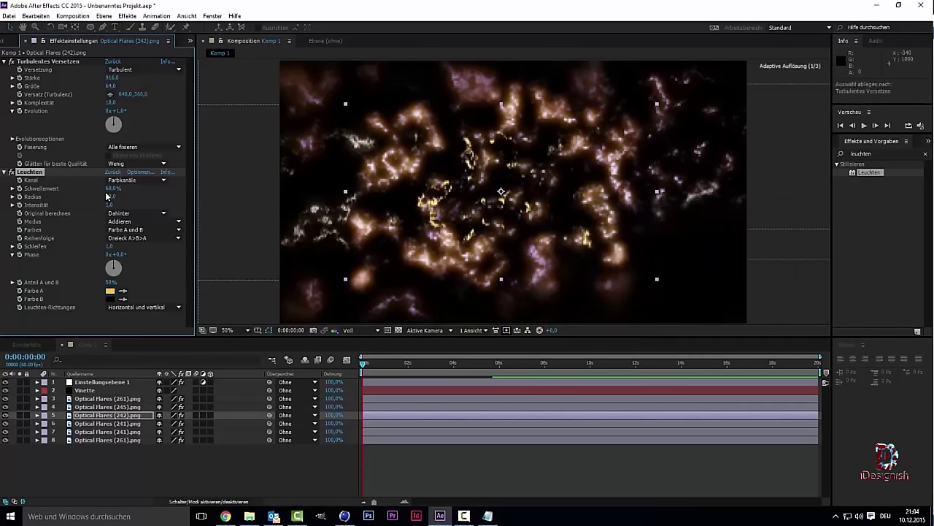
click(110, 298)
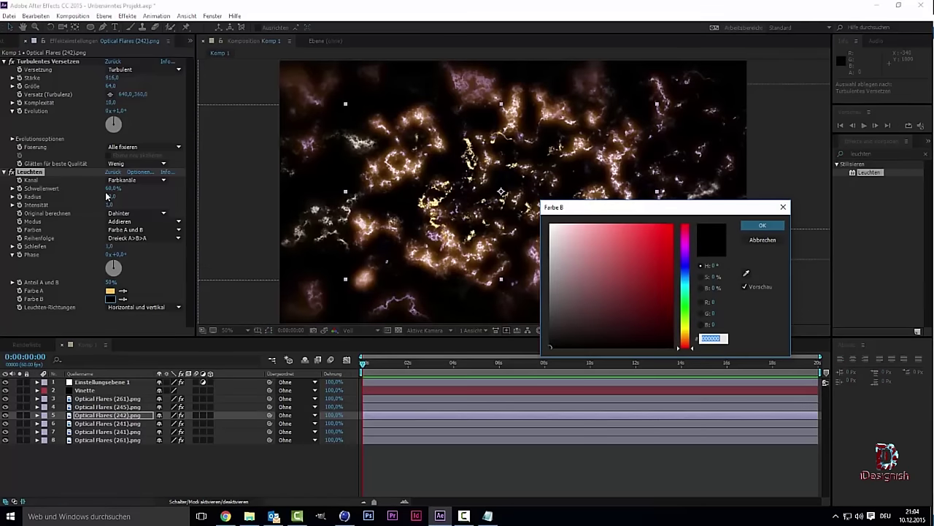
drag(685, 346, 684, 338)
drag(636, 298, 673, 225)
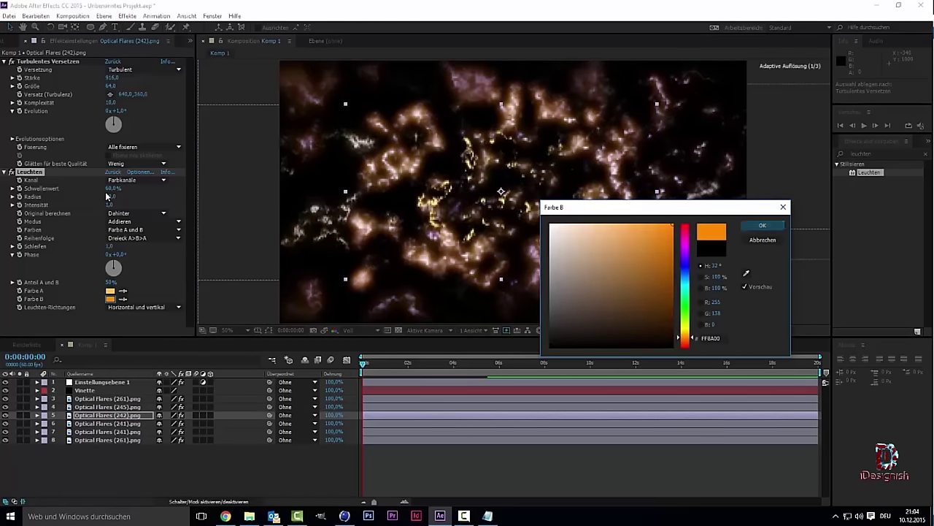
click(762, 225)
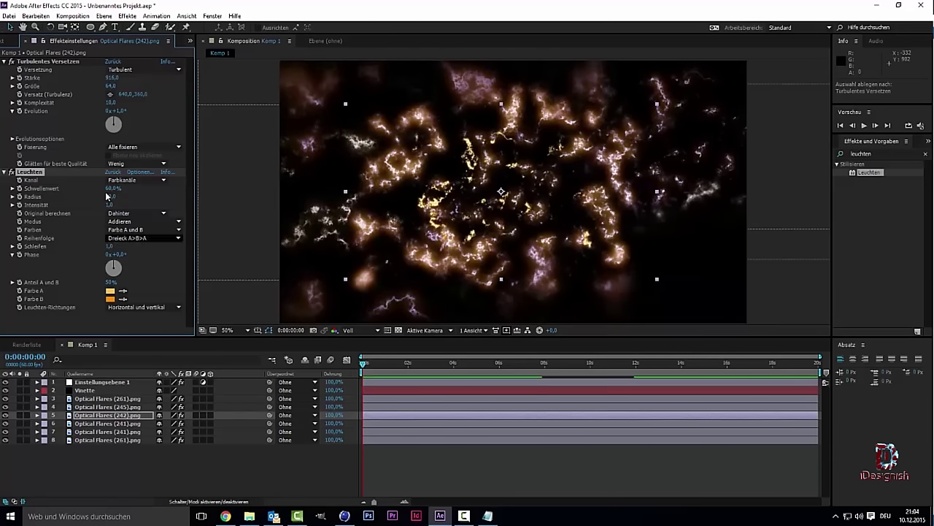
- Lower the glow threshold to 18,8% and widen the radius for a softer glow
drag(107, 197, 108, 196)
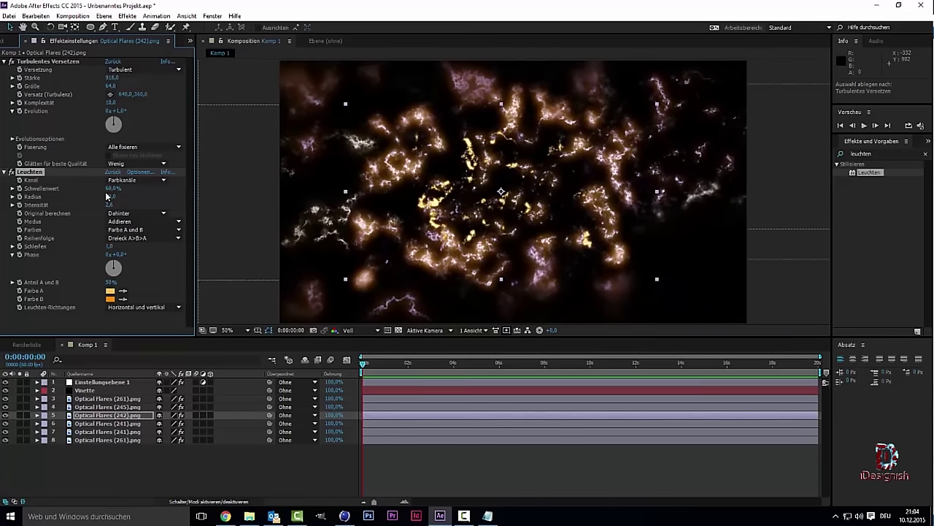
drag(108, 196, 107, 195)
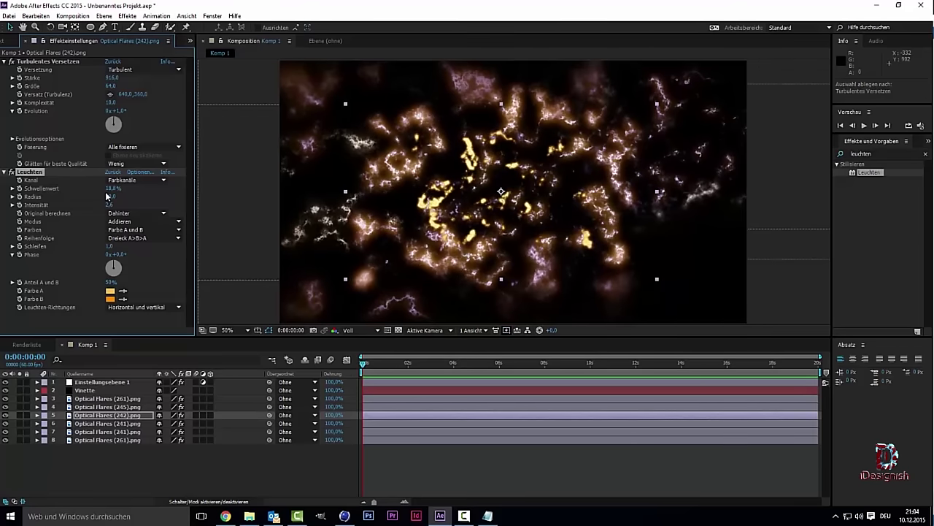
drag(107, 195, 107, 195)
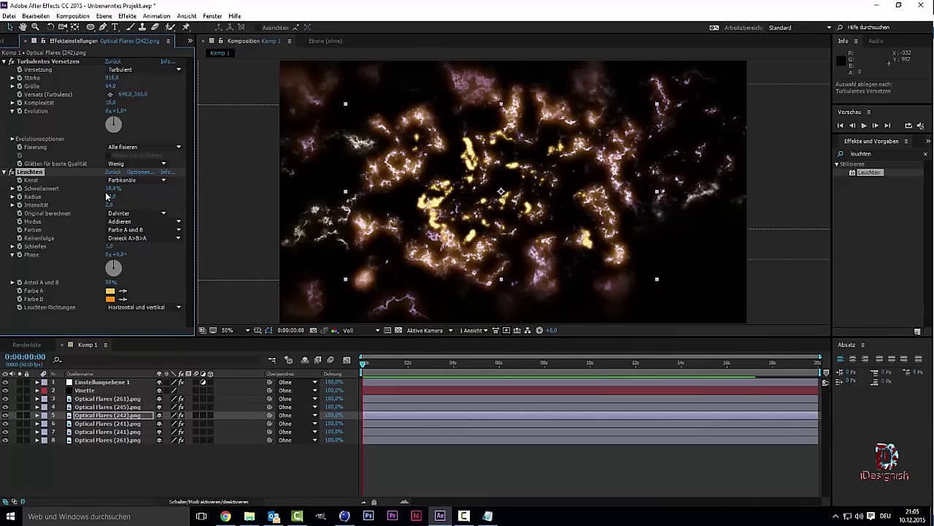
drag(107, 196, 108, 196)
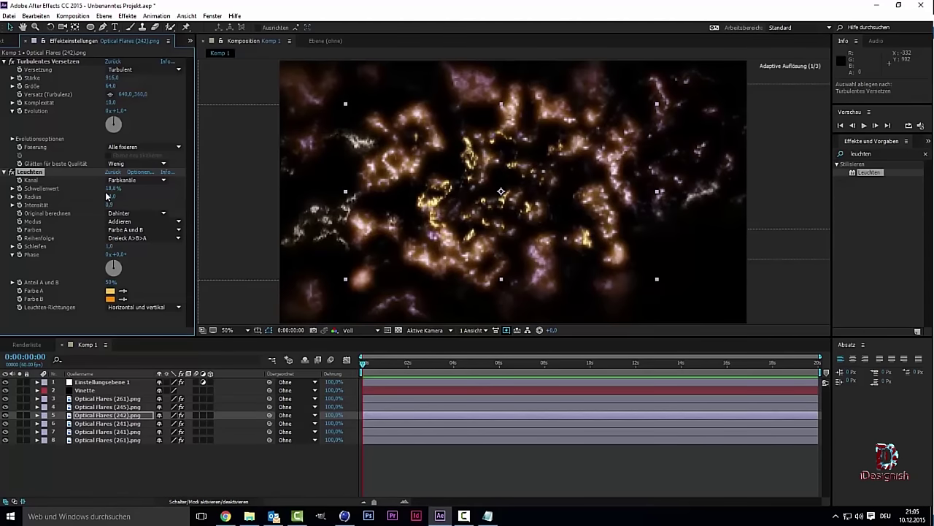
drag(107, 195, 107, 195)
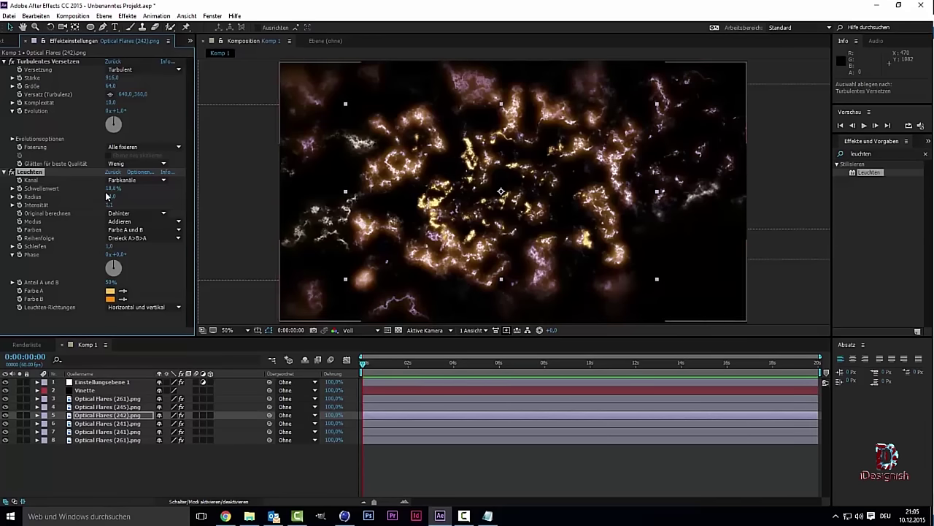
- Select Optical Flares (261) and show its Turbulentes Versetzen properties in the timeline
key(KP_3)
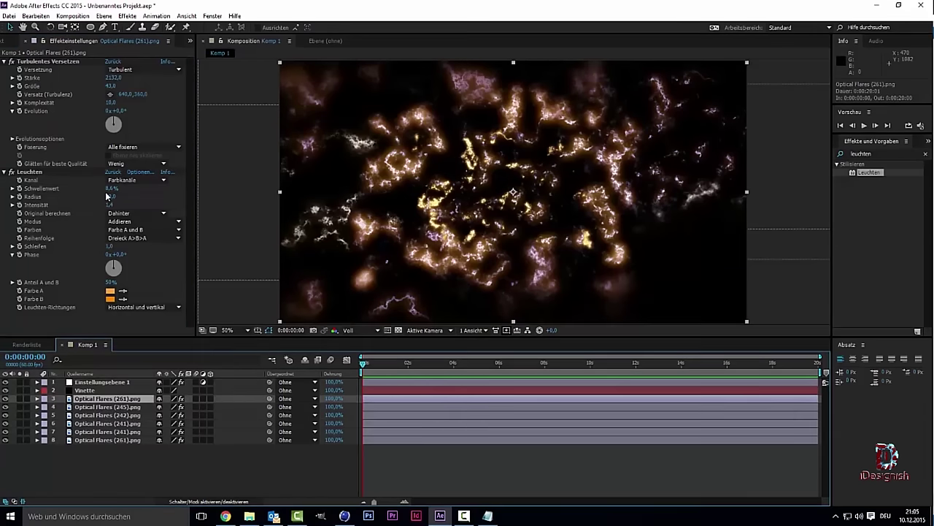
click(107, 196)
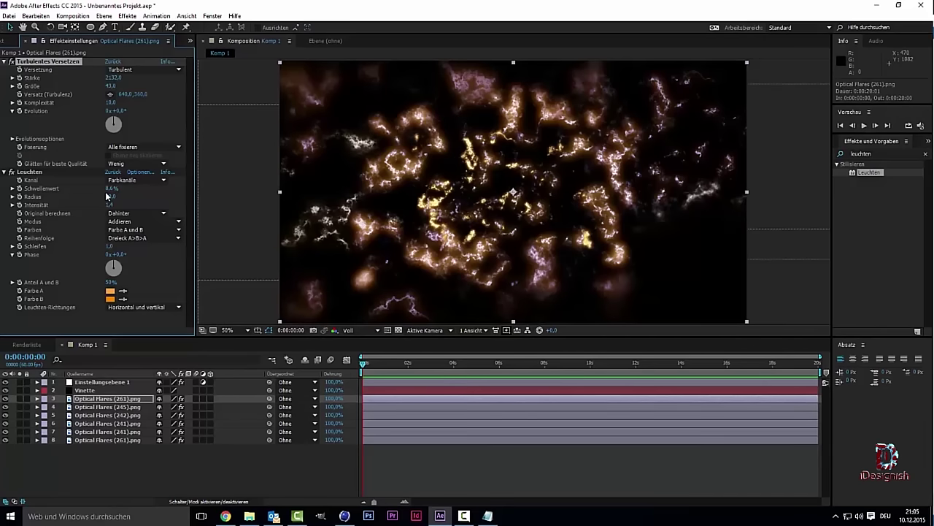
key(ctrl+grave)
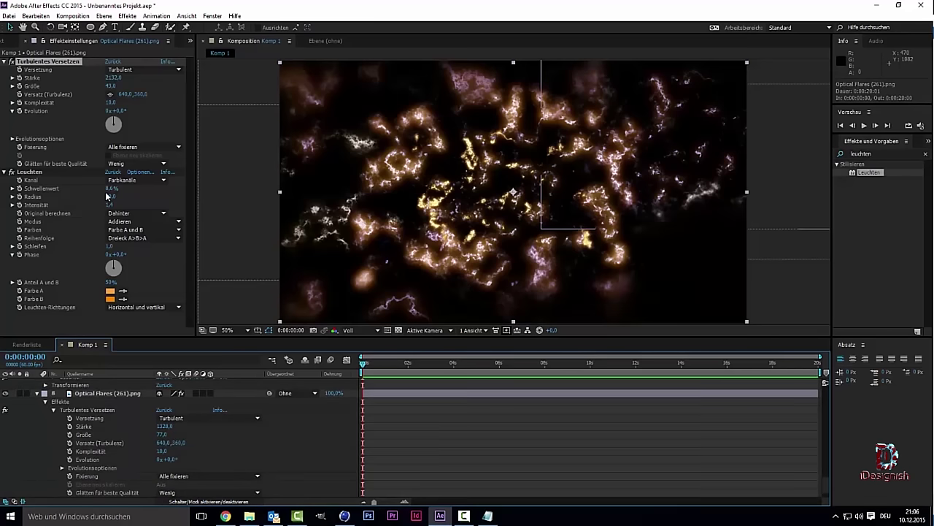
key(Page_Down)
- At frame zero, add starting Stärke and Komplexität keyframes on Optical Flares (241) and the neighbouring layers
key(Page_Up)
click(70, 425)
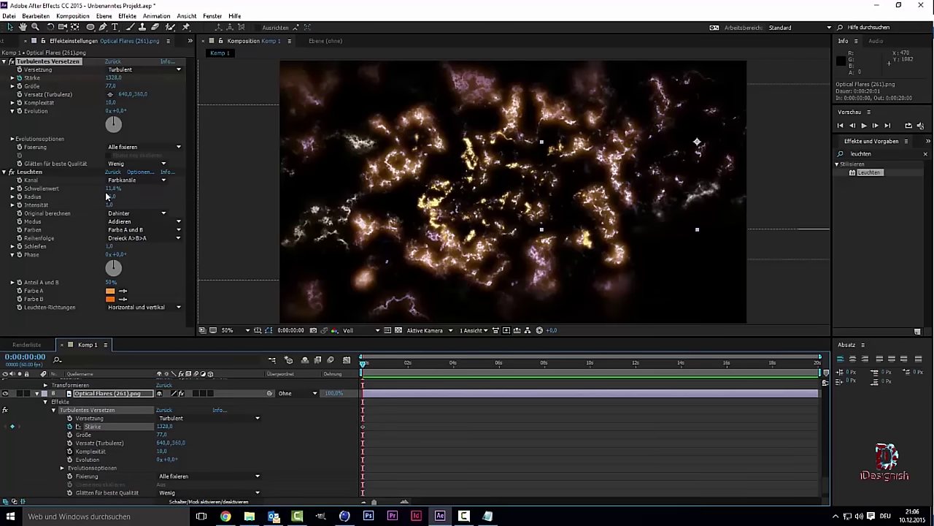
click(70, 451)
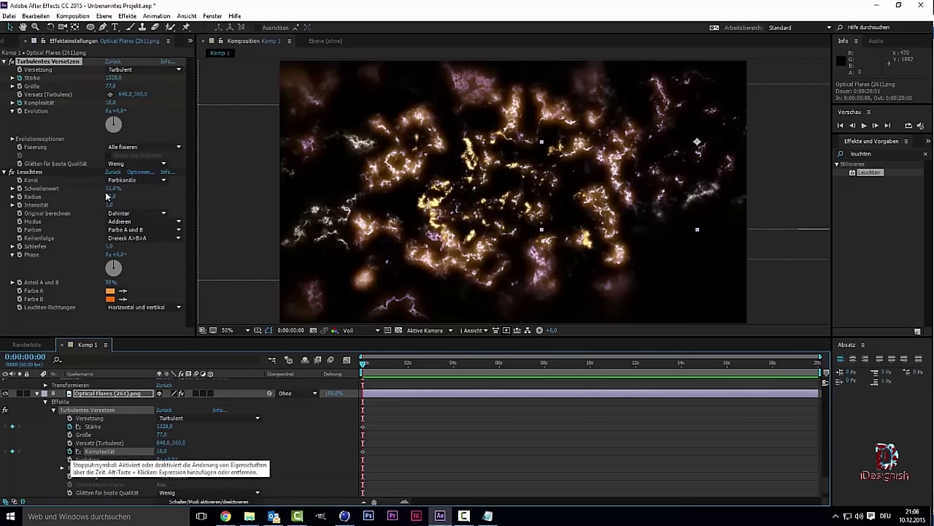
scroll(70, 460, up, 5)
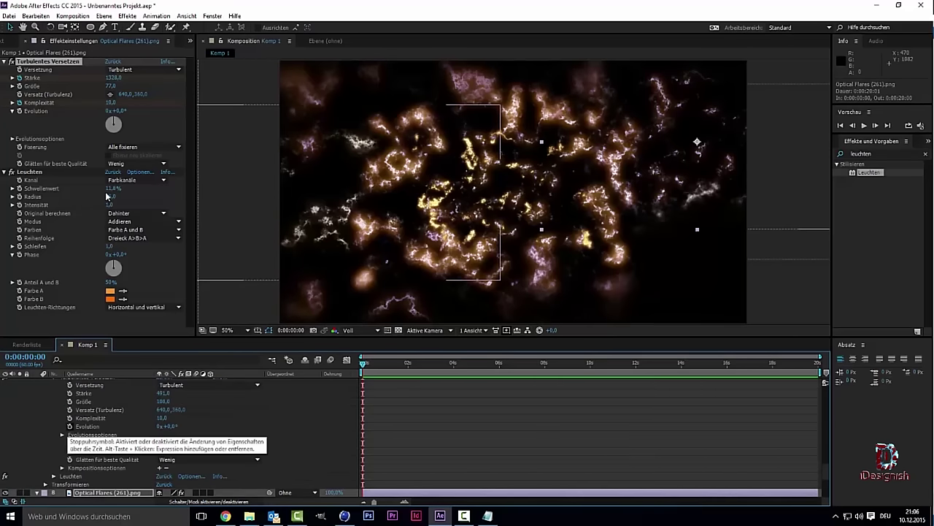
click(70, 418)
scroll(70, 417, up, 1)
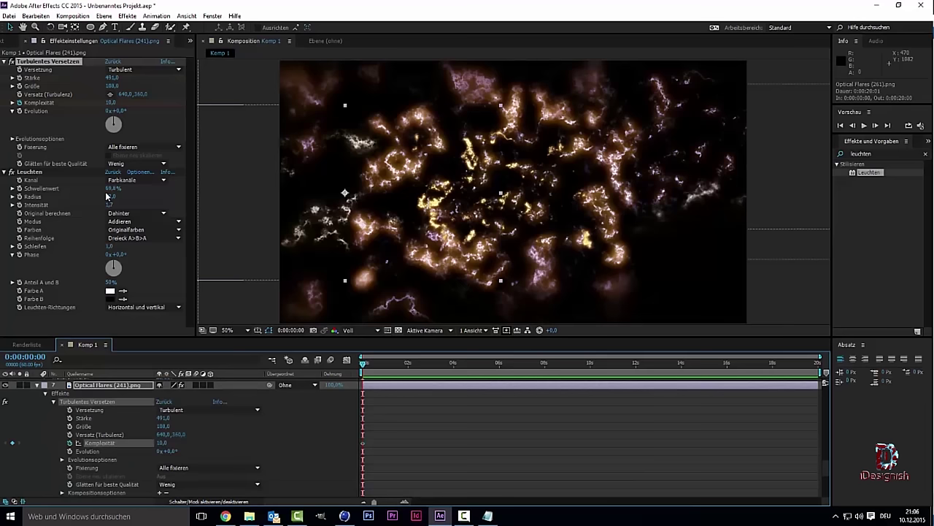
click(70, 418)
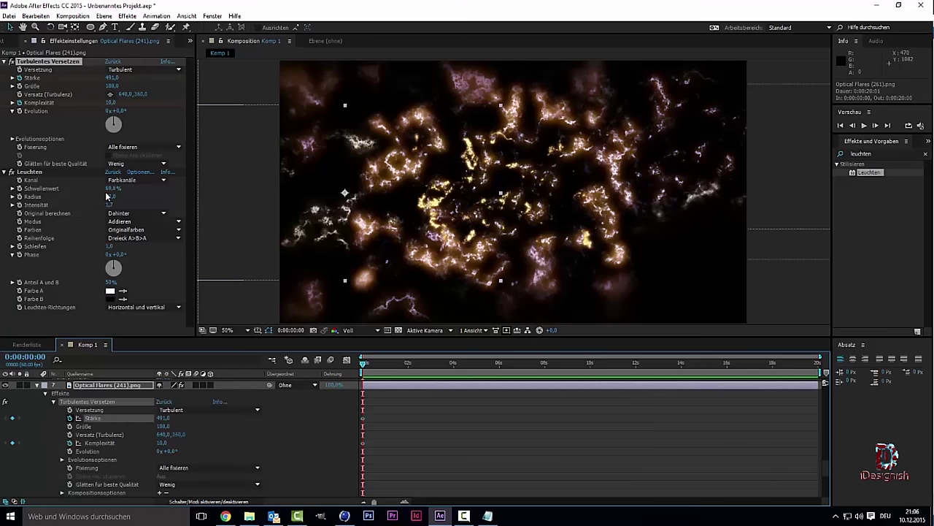
scroll(70, 418, up, 3)
scroll(70, 426, up, 1)
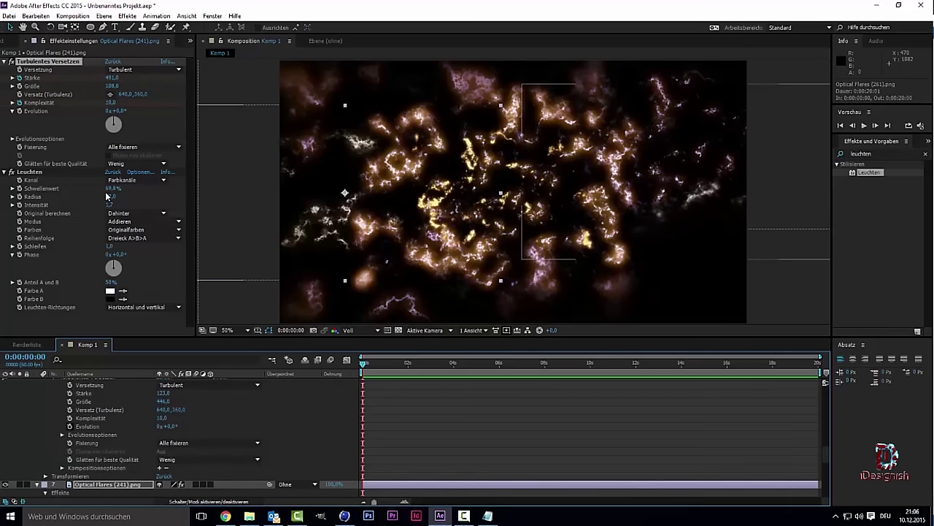
click(70, 418)
scroll(70, 430, up, 1)
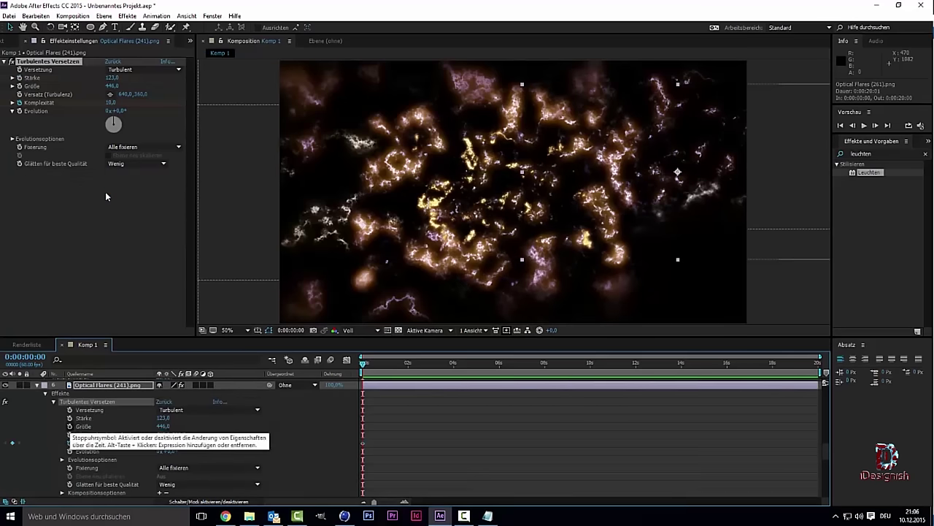
scroll(70, 430, up, 1)
scroll(70, 430, up, 4)
scroll(70, 431, up, 1)
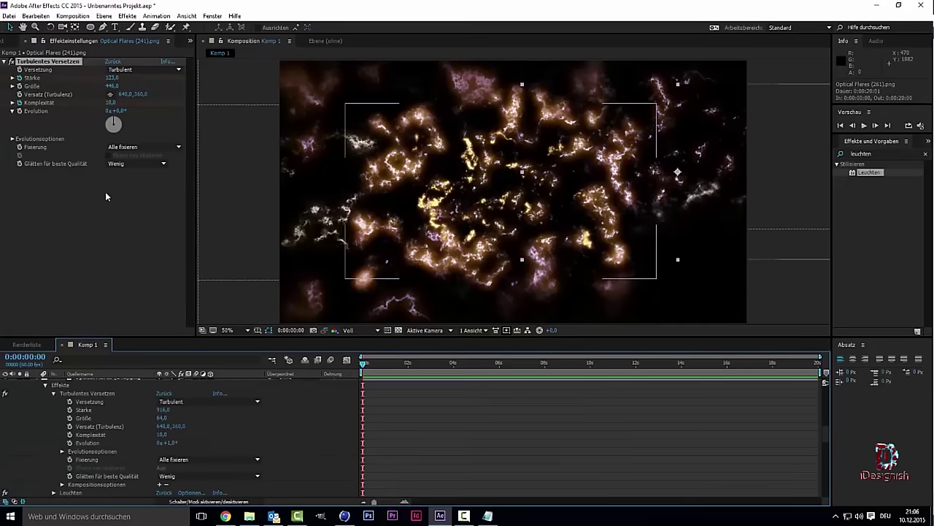
- Key Stärke on Optical Flares (242), (245) and (261), plus Komplexität on (261), then preview
click(70, 409)
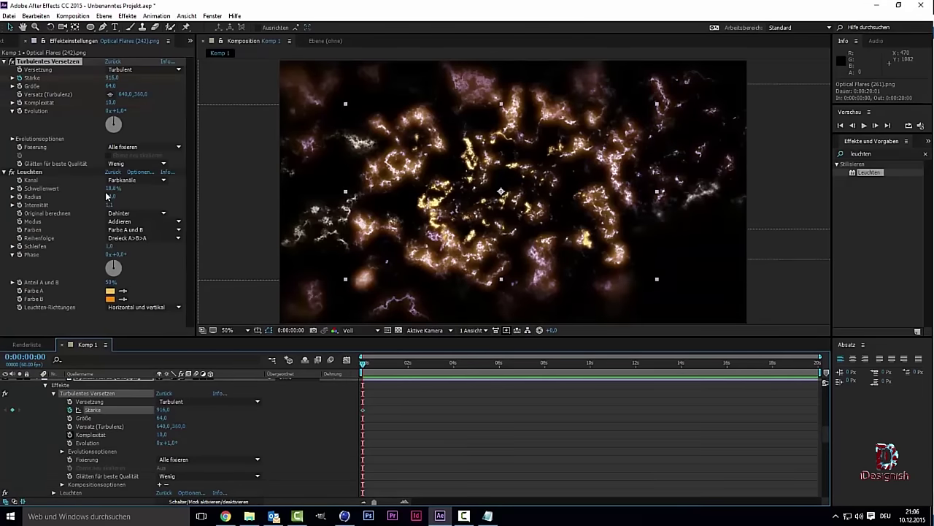
scroll(70, 435, down, 2)
scroll(70, 435, down, 3)
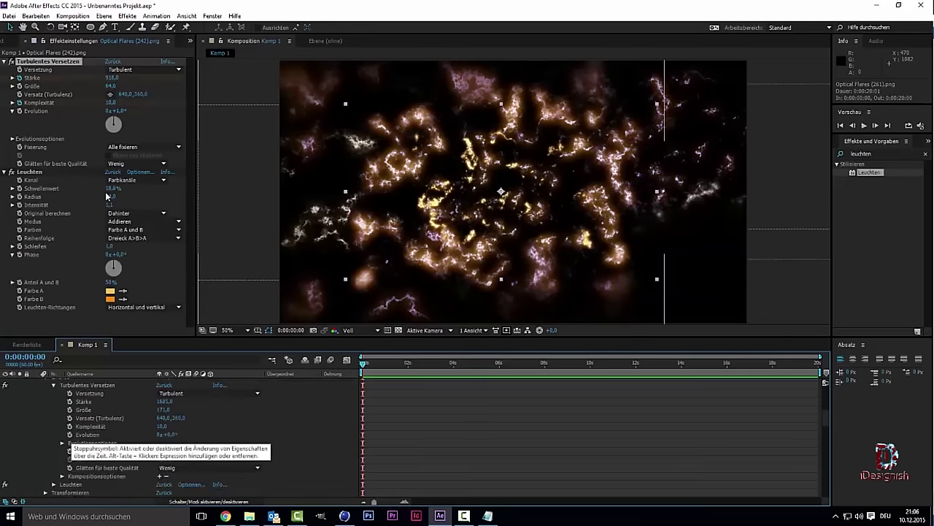
scroll(70, 438, up, 2)
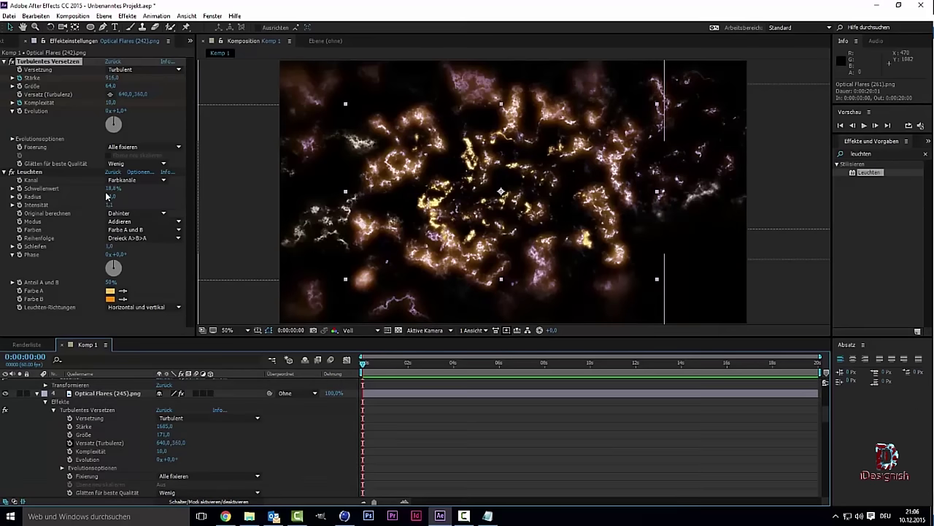
click(70, 426)
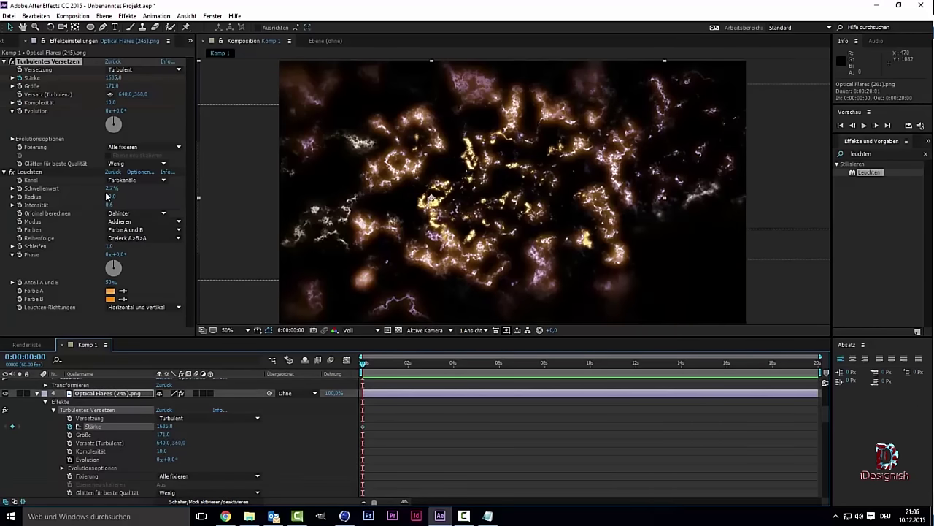
scroll(70, 452, up, 4)
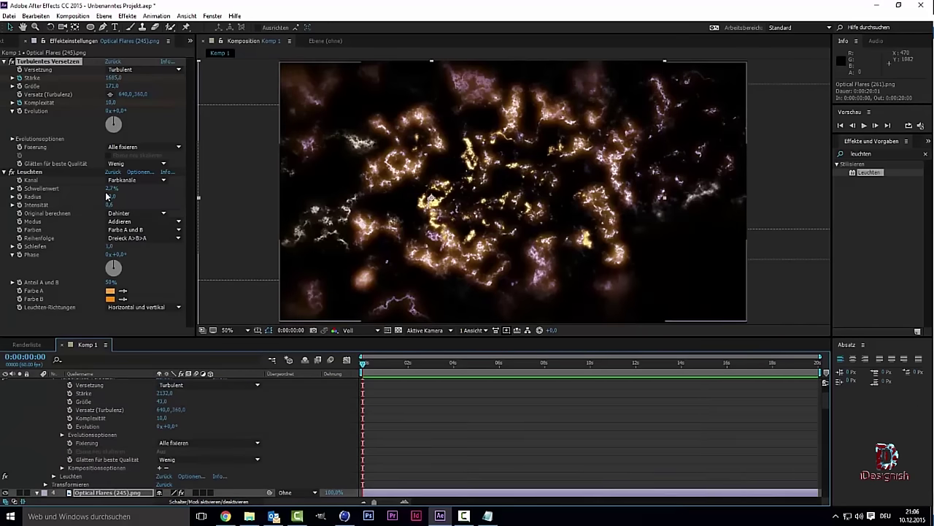
scroll(70, 449, up, 4)
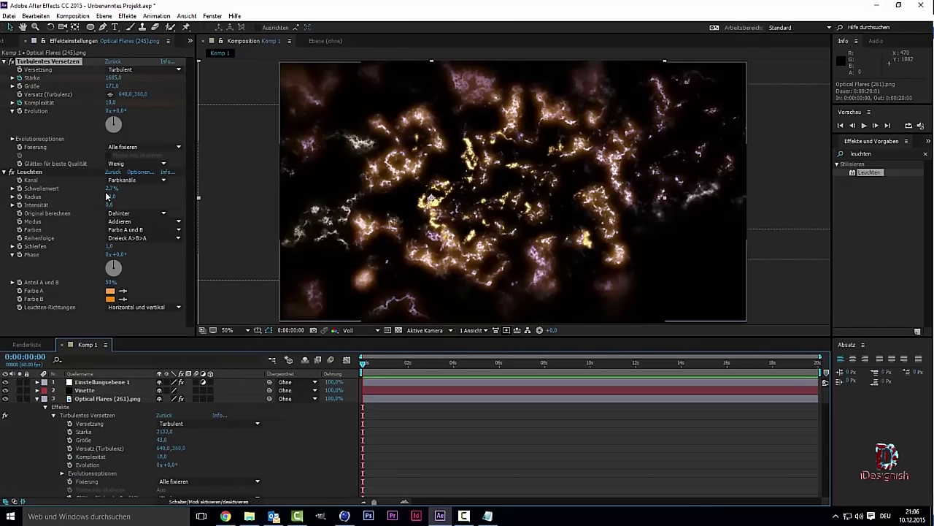
click(70, 432)
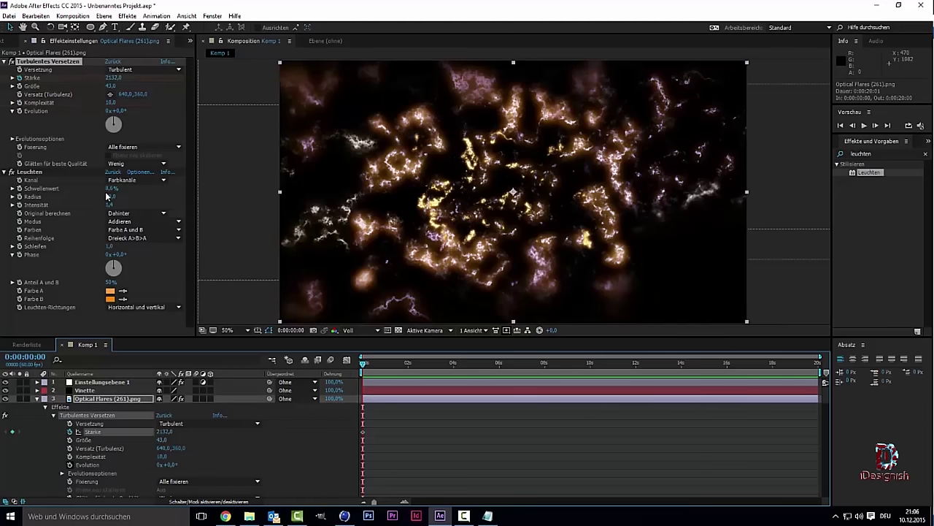
click(70, 456)
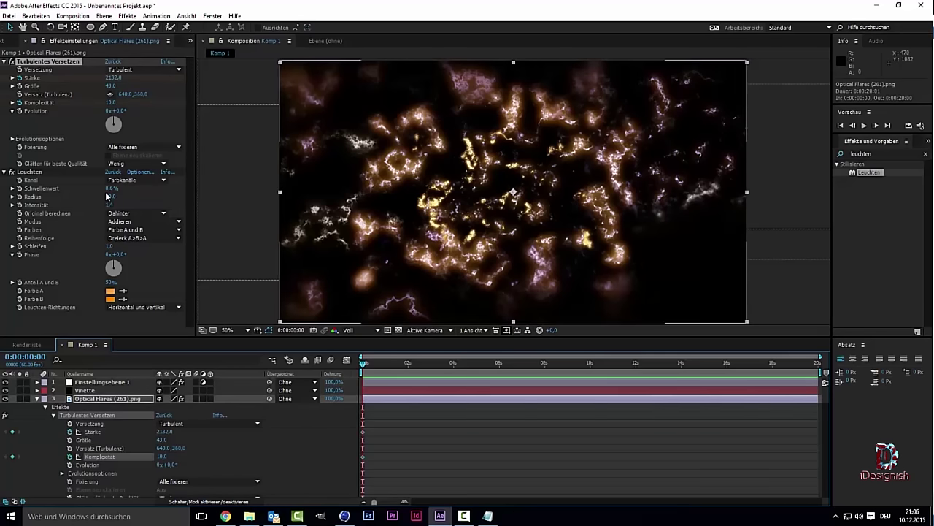
key(space)
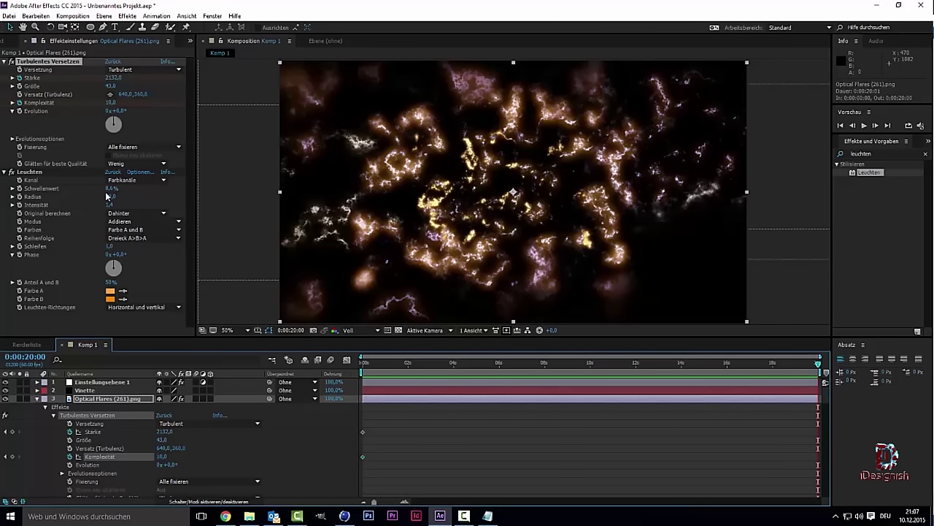
- At 0:00:20:00, set the end Stärke keyframe on Optical Flares (261) to 3439
drag(164, 431, 150, 431)
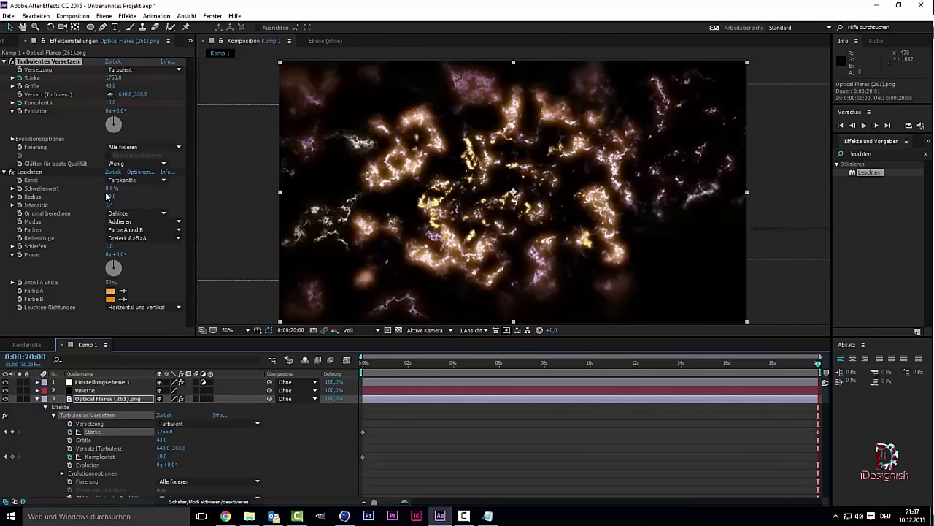
key(ctrl+z)
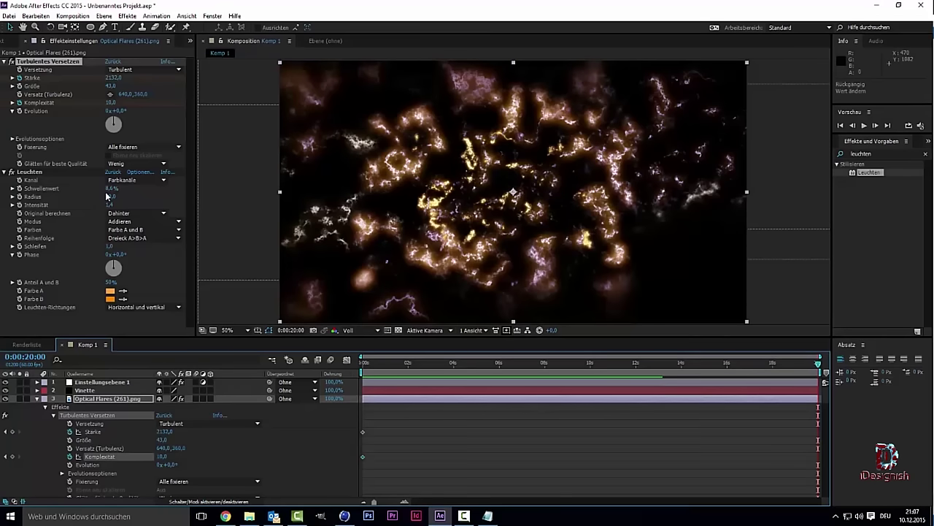
scroll(219, 438, down, 3)
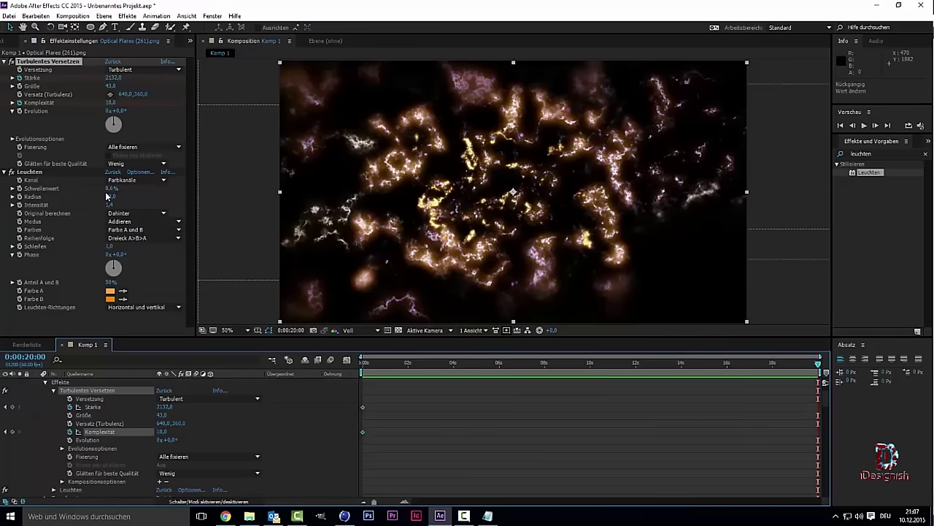
scroll(219, 438, up, 3)
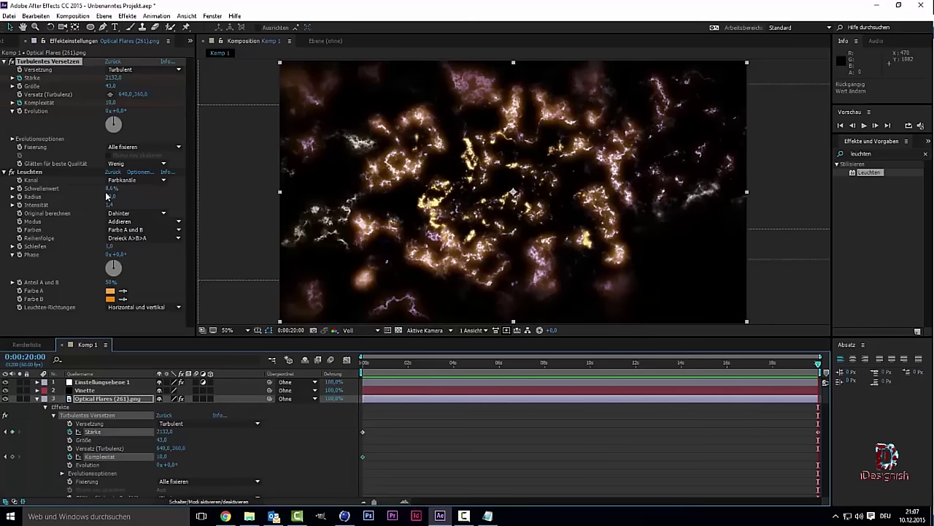
key(ctrl+z)
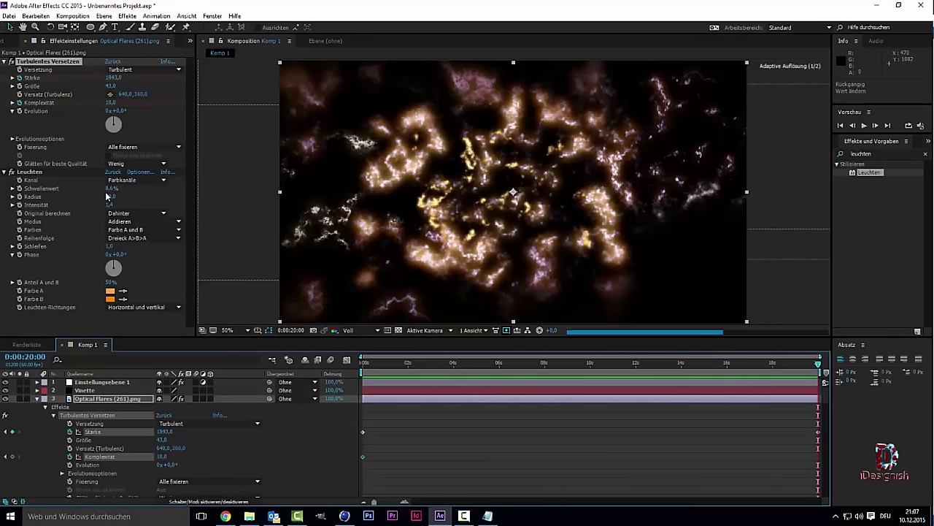
key(ctrl+shift+z)
key(ctrl+shift+z)
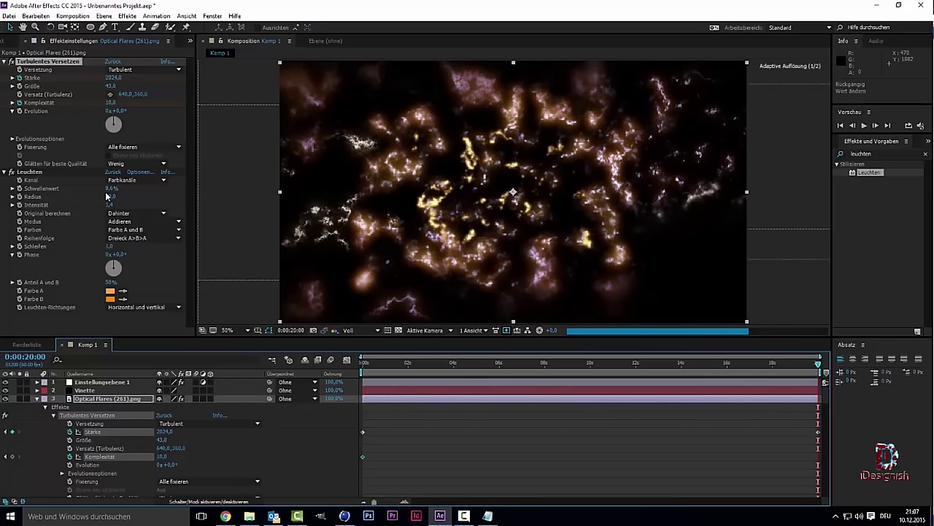
key(ctrl+z)
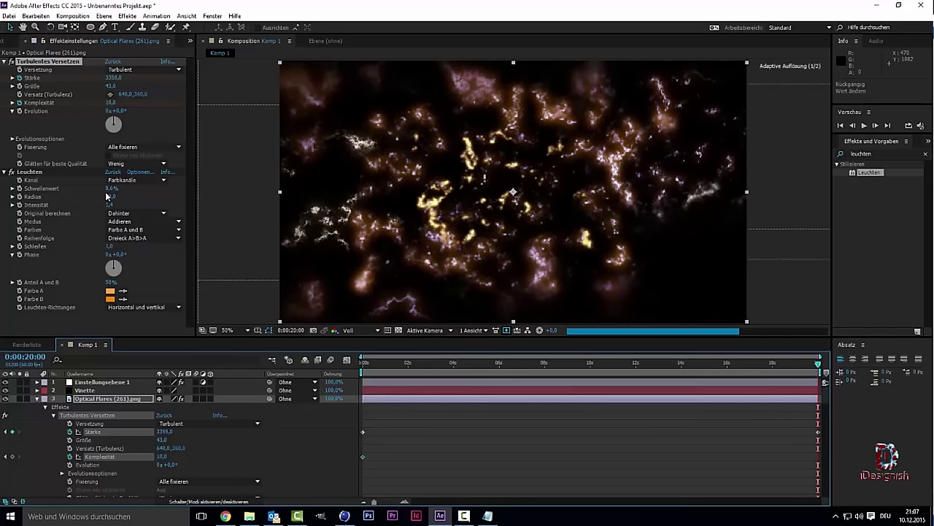
key(ctrl+shift+z)
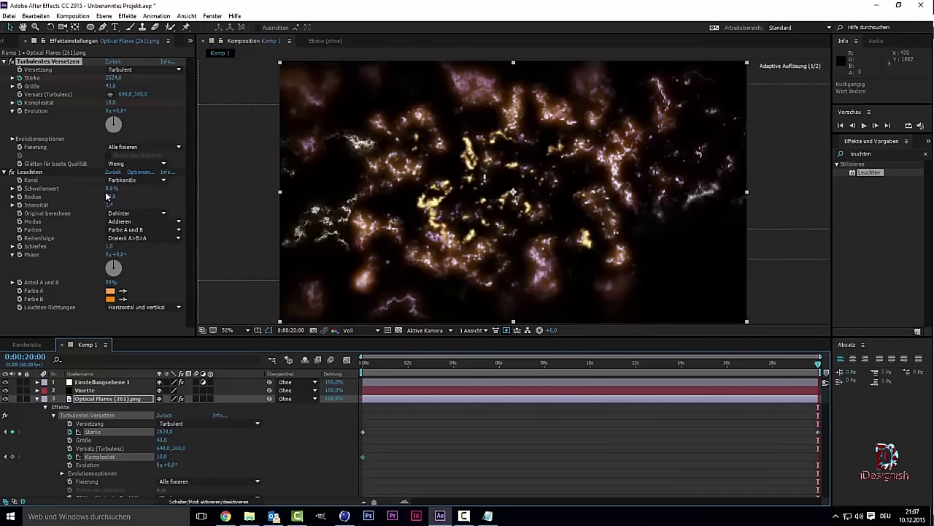
key(ctrl+z)
key(ctrl+z)
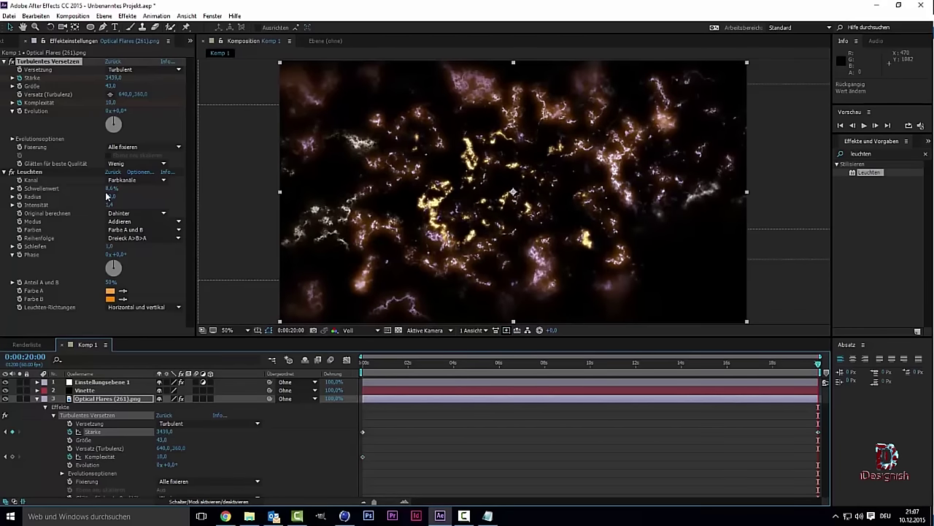
- Add the end Komplexität keyframe on Optical Flares (261) at 3,6
key(ctrl+z)
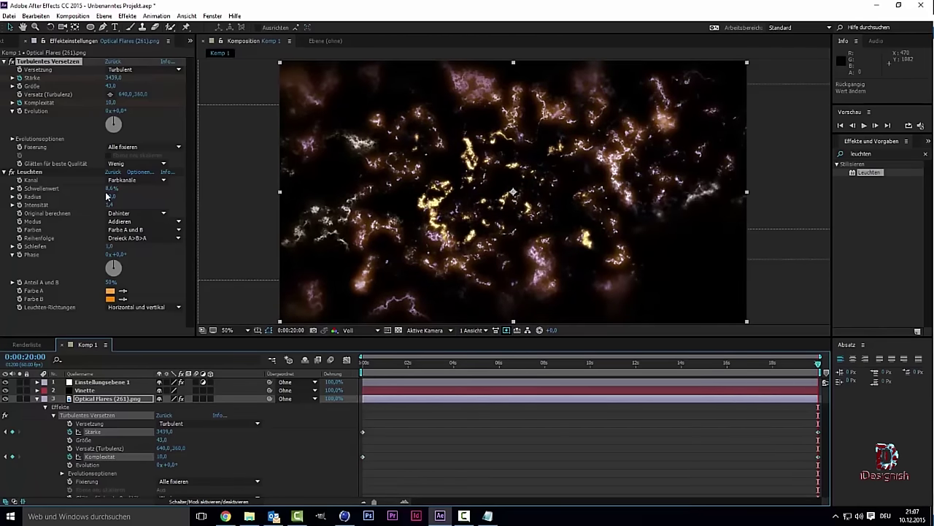
key(ctrl+z)
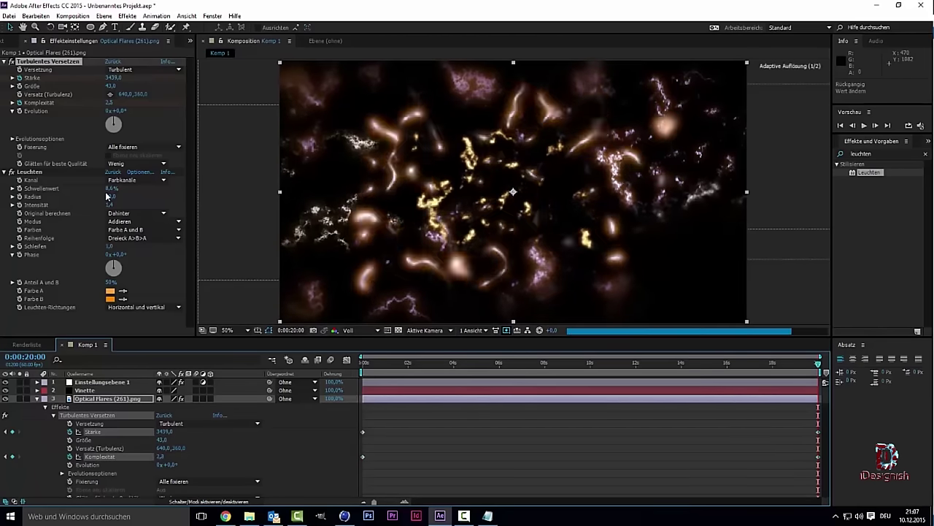
key(ctrl+z)
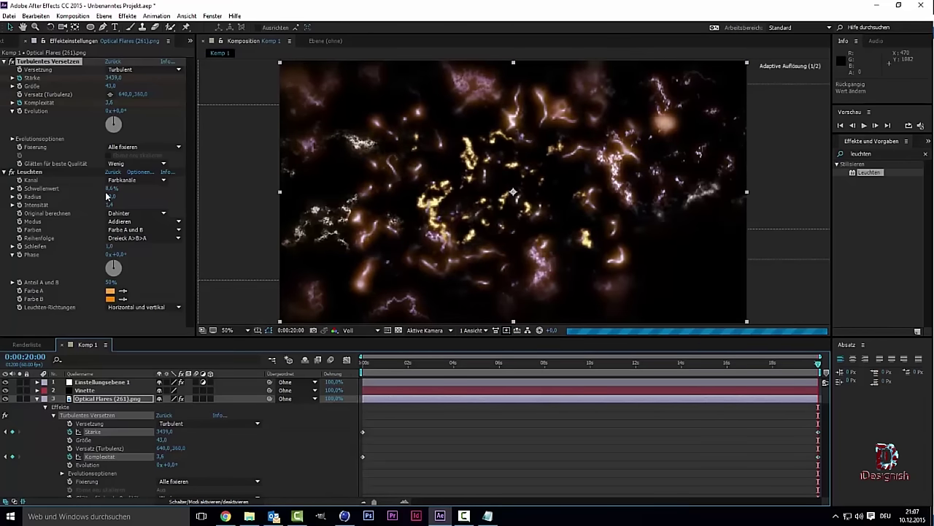
key(ctrl+z)
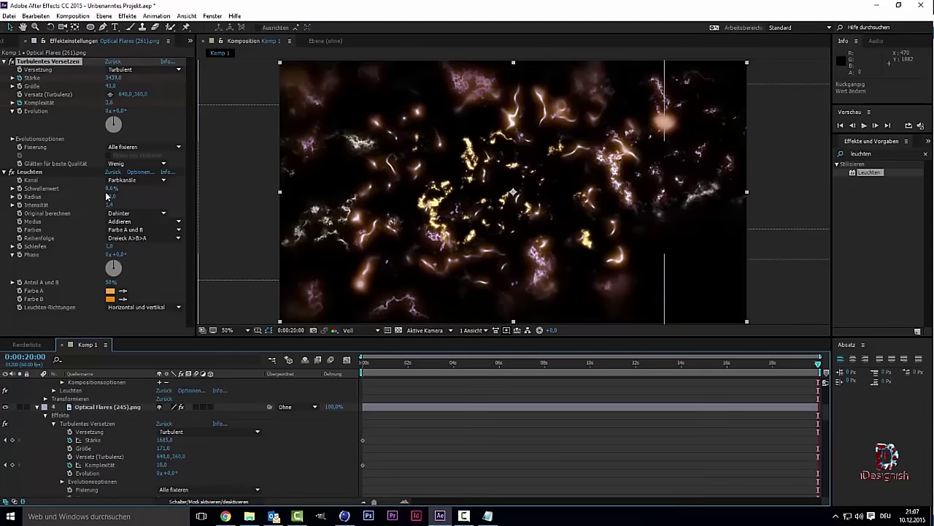
- On Optical Flares (245), lower Stärke to about 940, set Größe to 138 and reduce Komplexität
drag(165, 439, 139, 439)
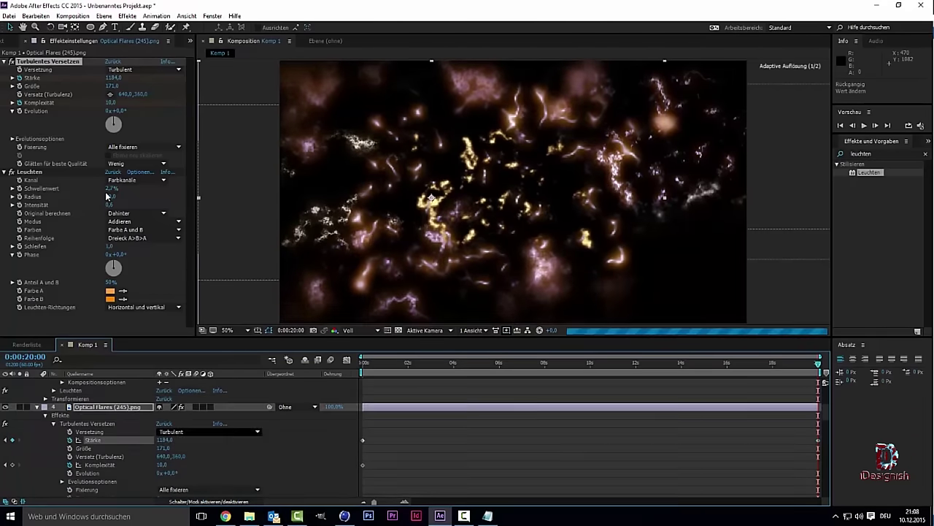
drag(139, 439, 128, 440)
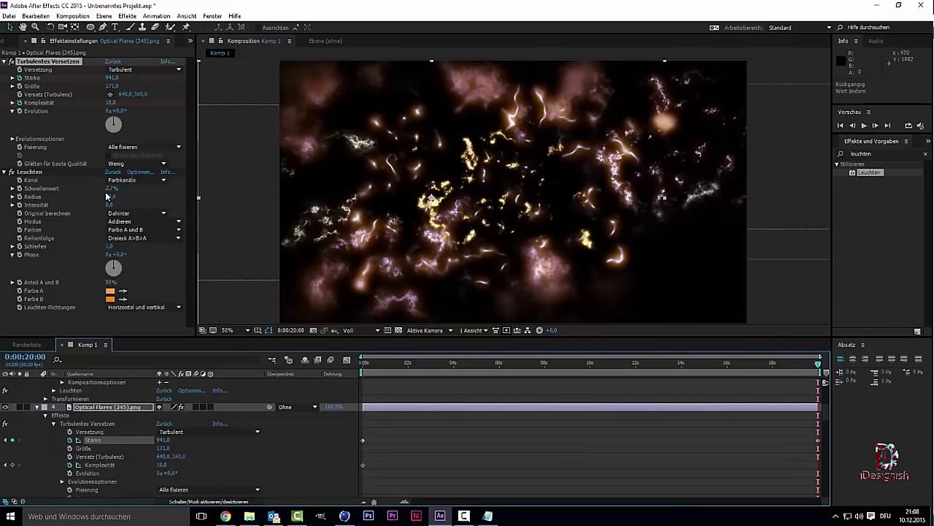
drag(162, 447, 146, 448)
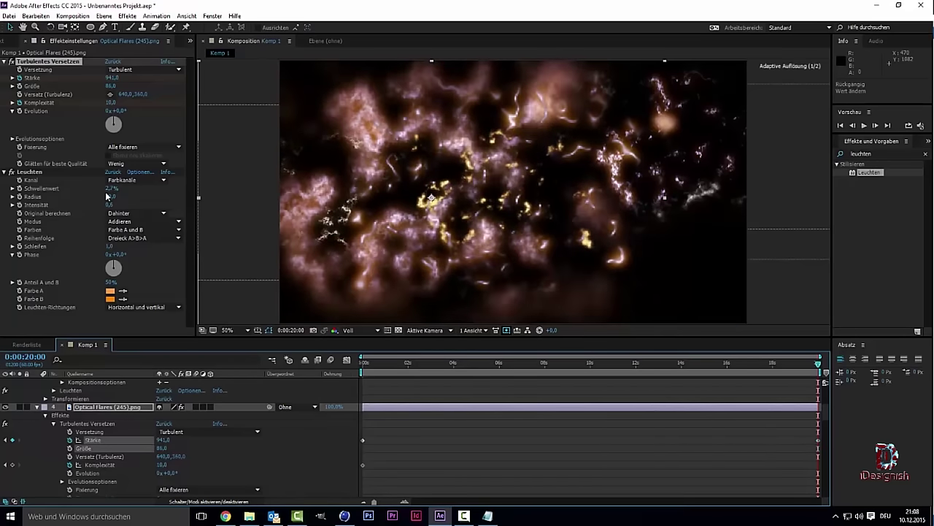
drag(146, 447, 165, 448)
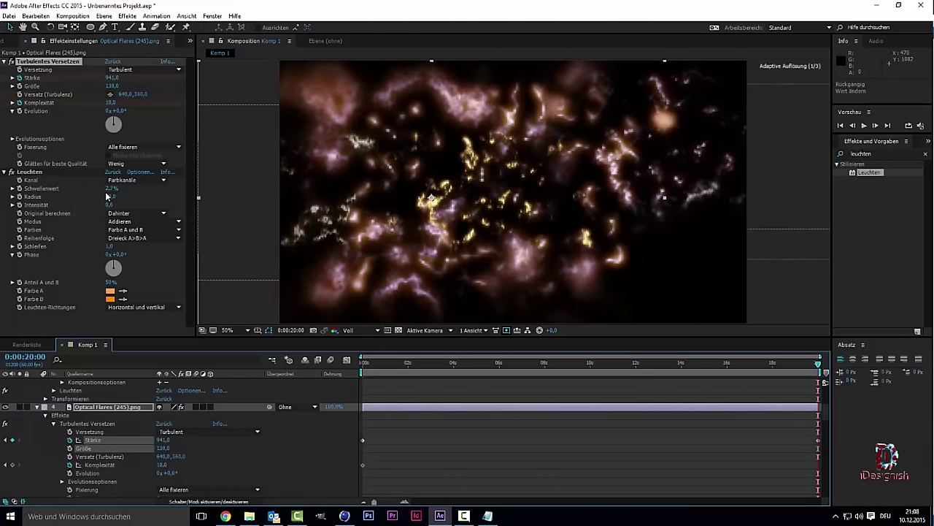
drag(163, 448, 162, 447)
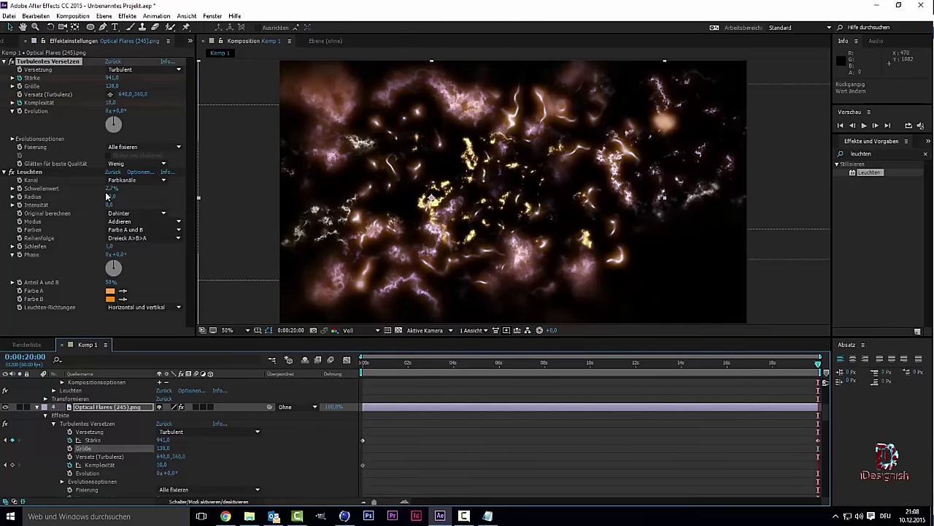
click(99, 464)
drag(110, 102, 108, 196)
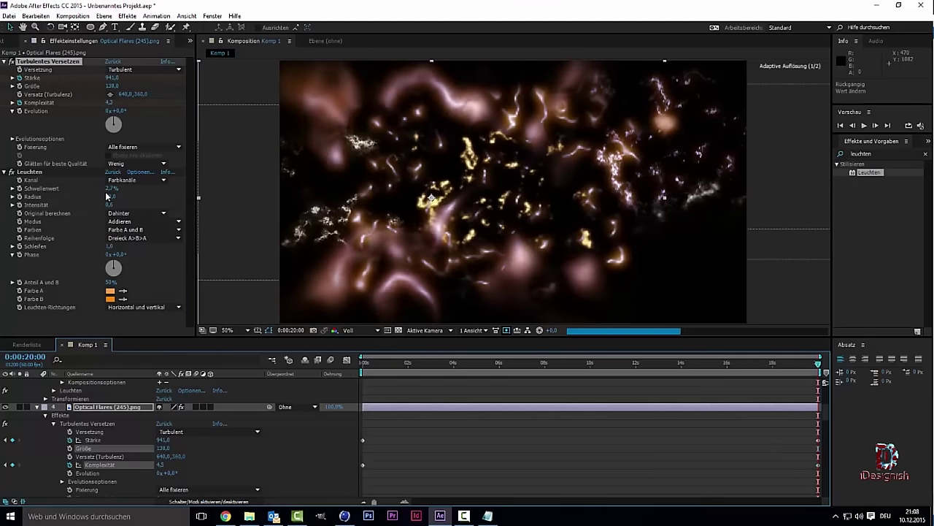
drag(107, 196, 107, 196)
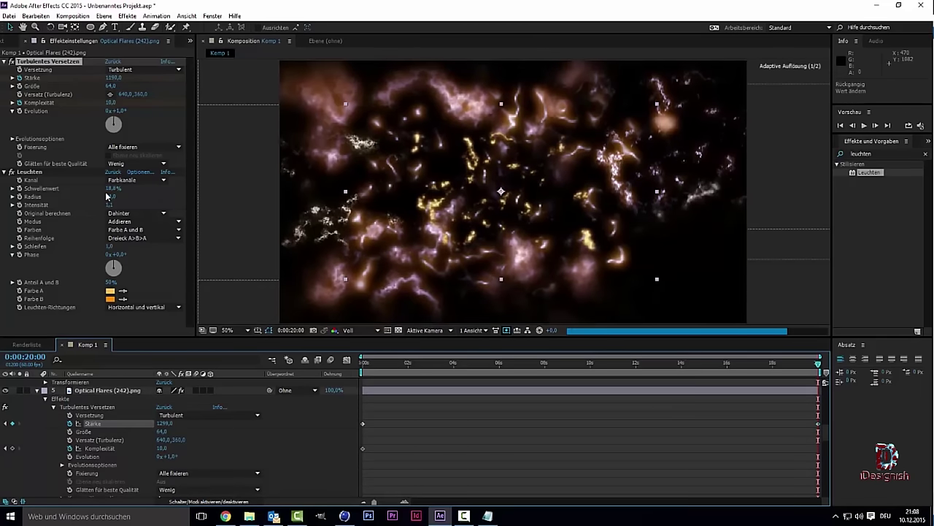
- On Optical Flares (242), raise Stärke above 4000 and keyframe Komplexität down to about 2,3
drag(108, 195, 107, 196)
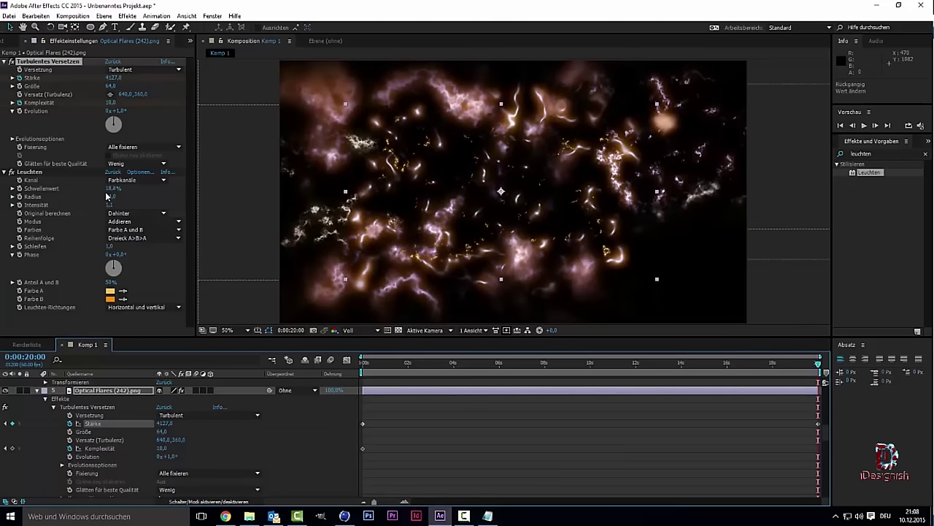
click(69, 447)
mouse_move(160, 447)
mouse_down()
mouse_move(139, 447)
mouse_move(162, 448)
mouse_up()
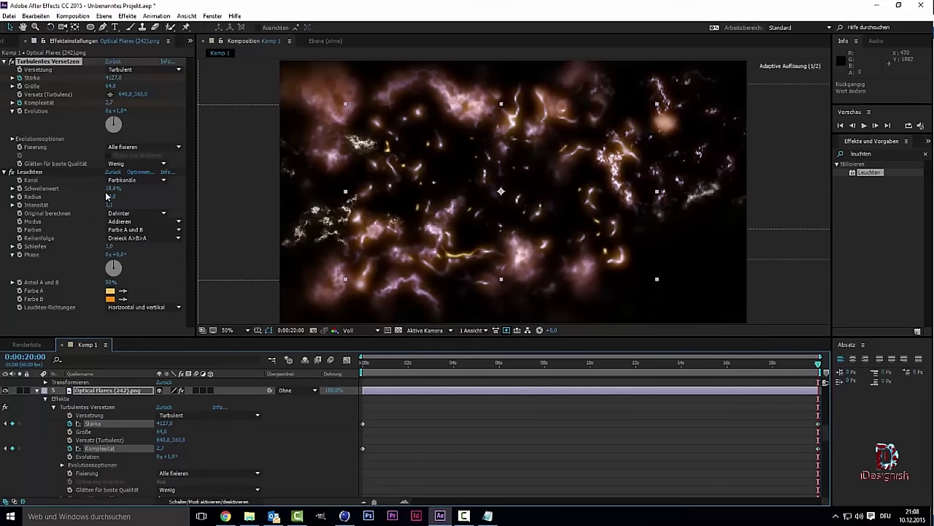
- On Optical Flares (241), push Stärke up to 2828 and lower Komplexität to about 7,7
scroll(182, 438, down, 5)
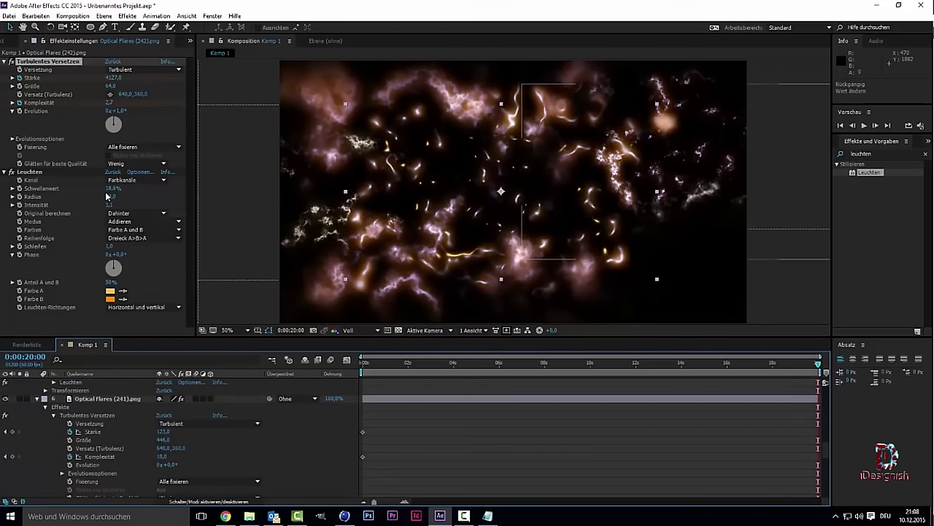
scroll(183, 438, down, 2)
drag(164, 407, 219, 407)
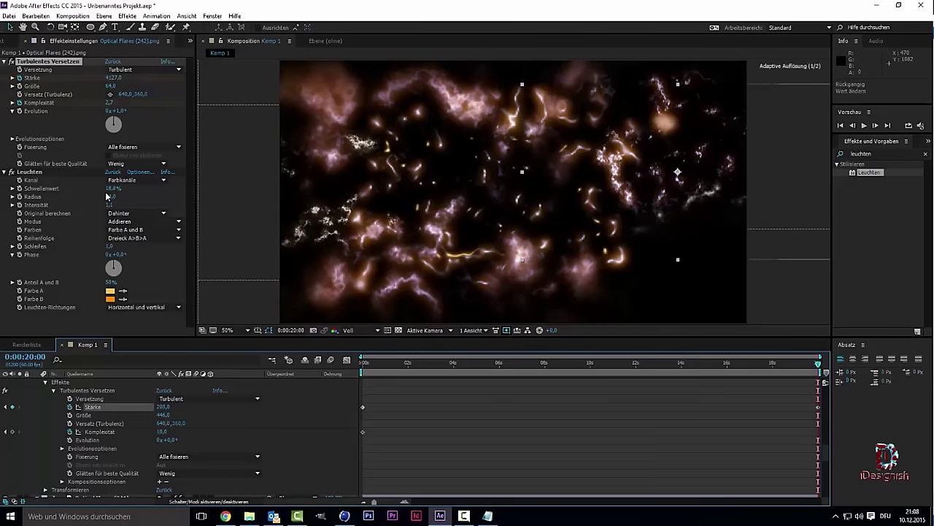
drag(163, 407, 219, 407)
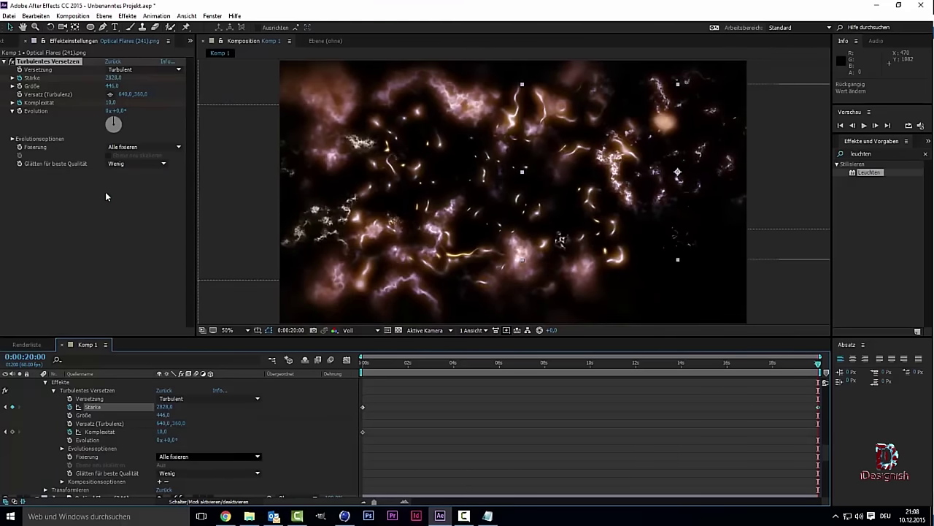
mouse_move(162, 431)
mouse_down()
mouse_move(146, 431)
mouse_move(163, 432)
mouse_up()
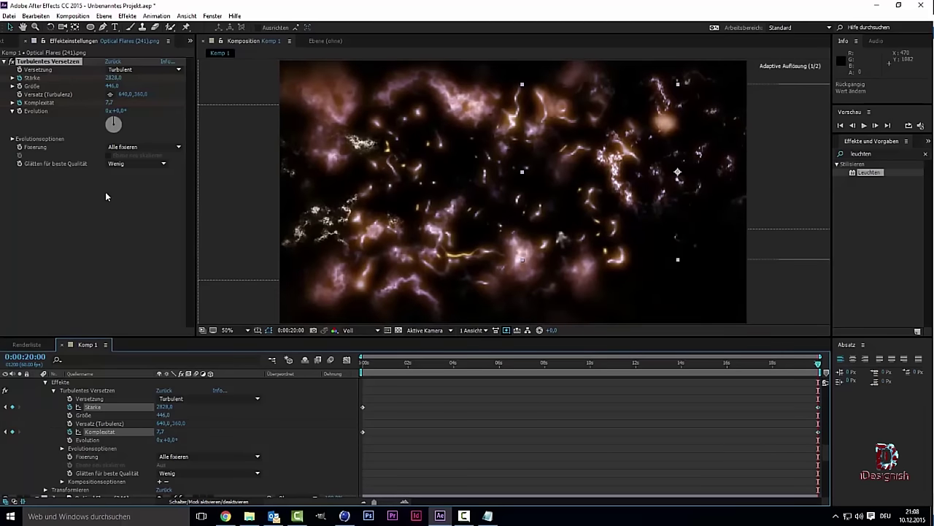
scroll(219, 438, down, 4)
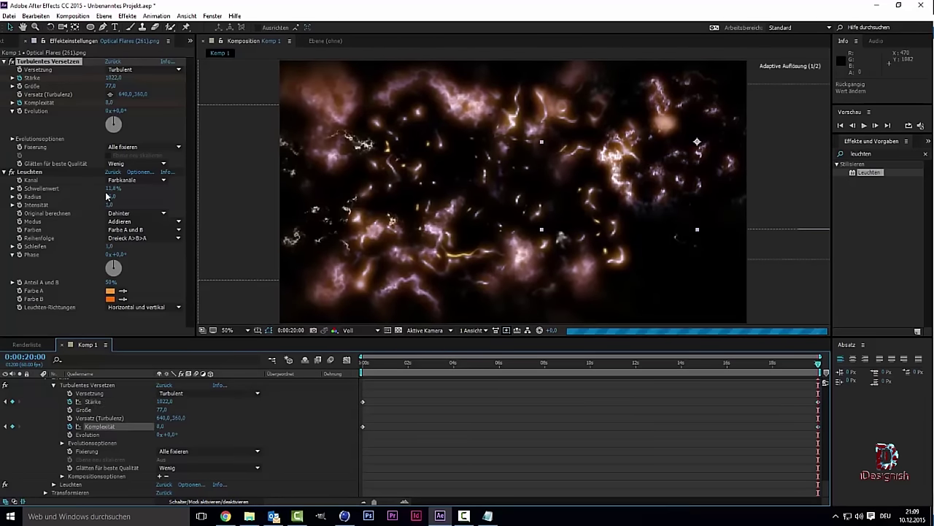
- Preview the composition from the start
key(Home)
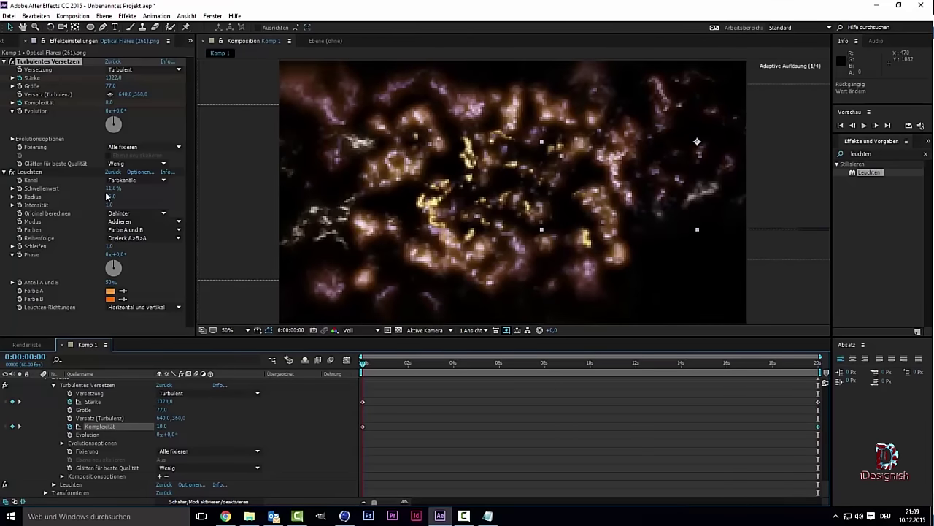
key(space)
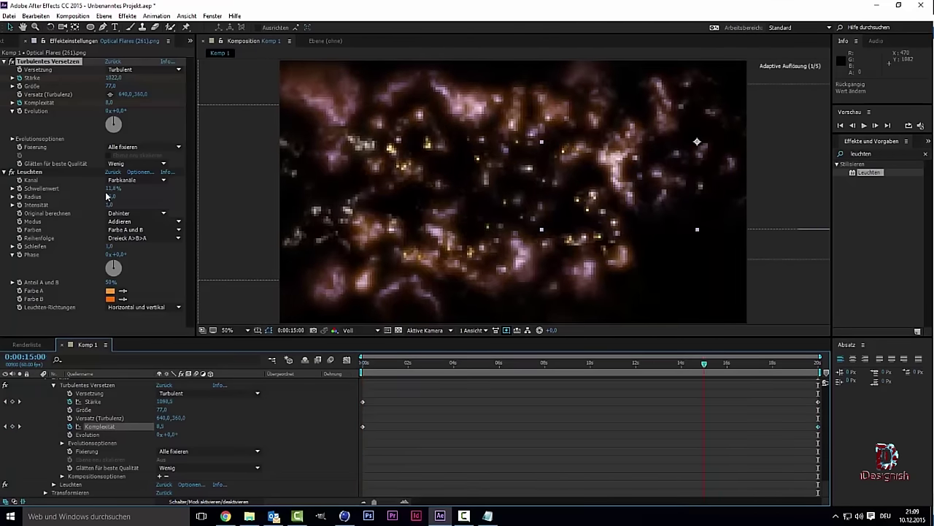
key(space)
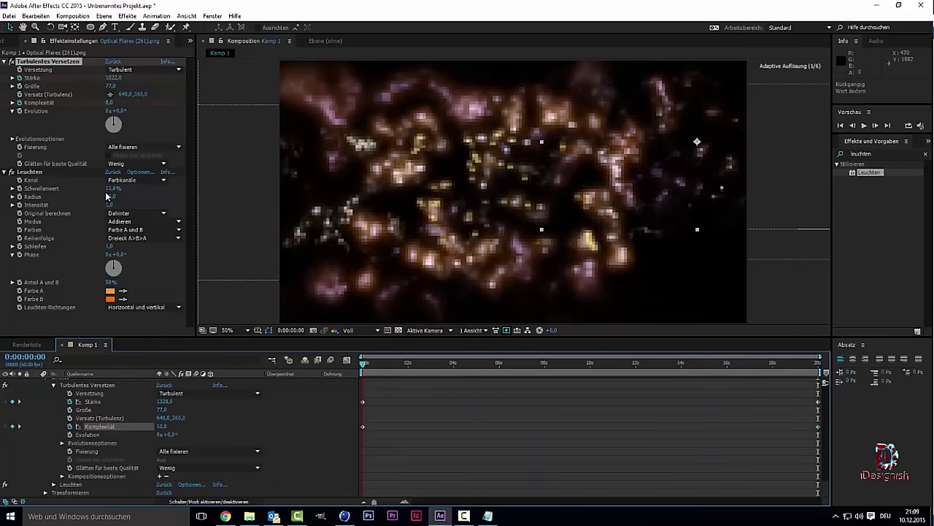
key(space)
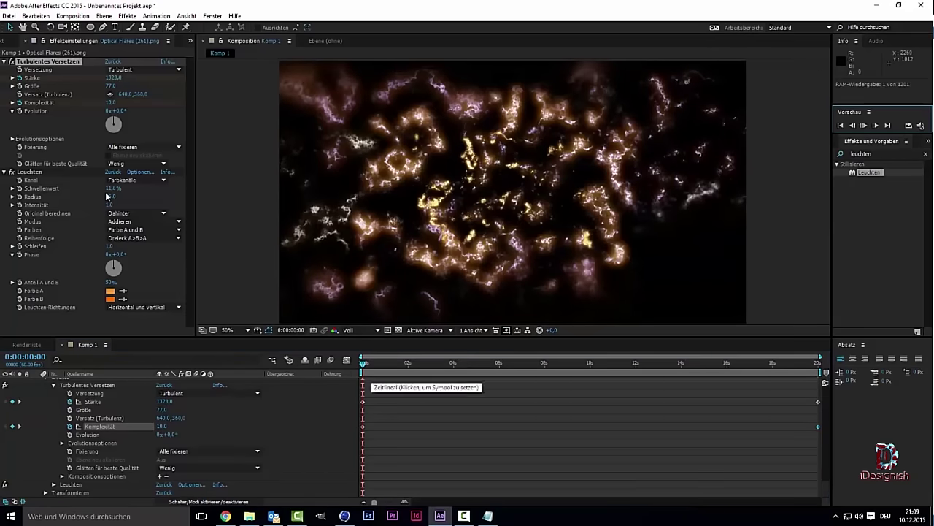
- Switch the viewer resolution from Voll to Viertel and play the preview again
click(358, 330)
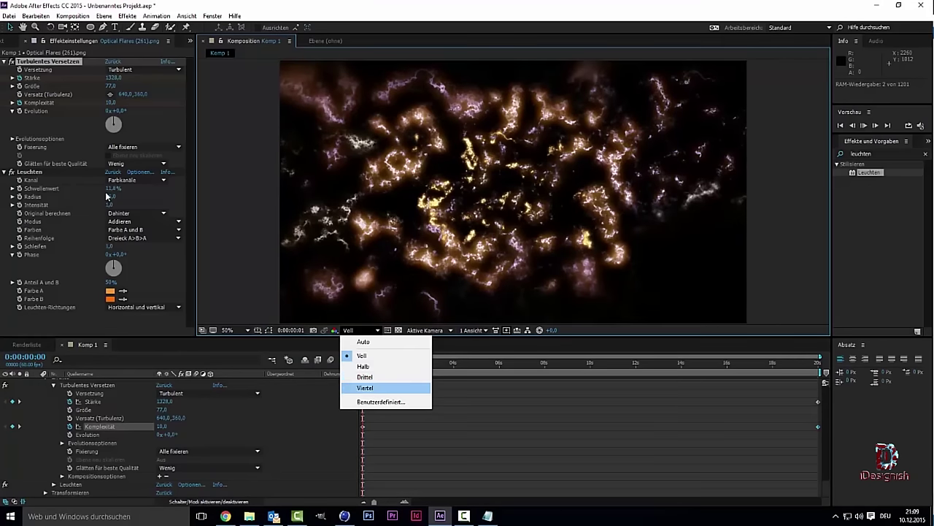
click(365, 388)
key(space)
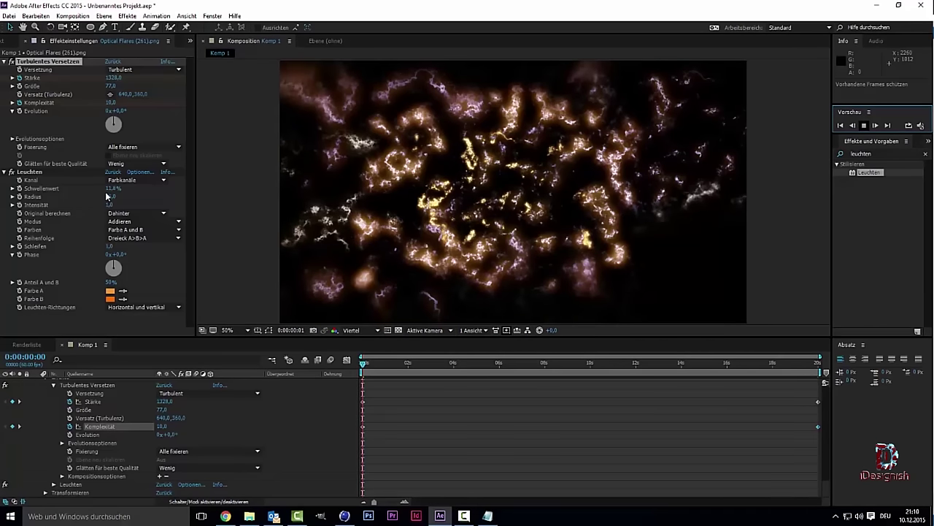
key(space)
key(space)
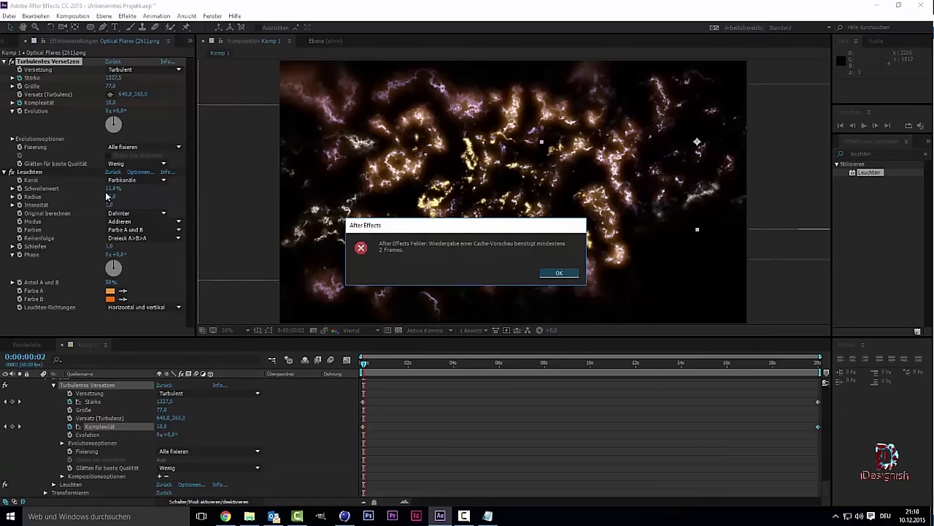
key(Return)
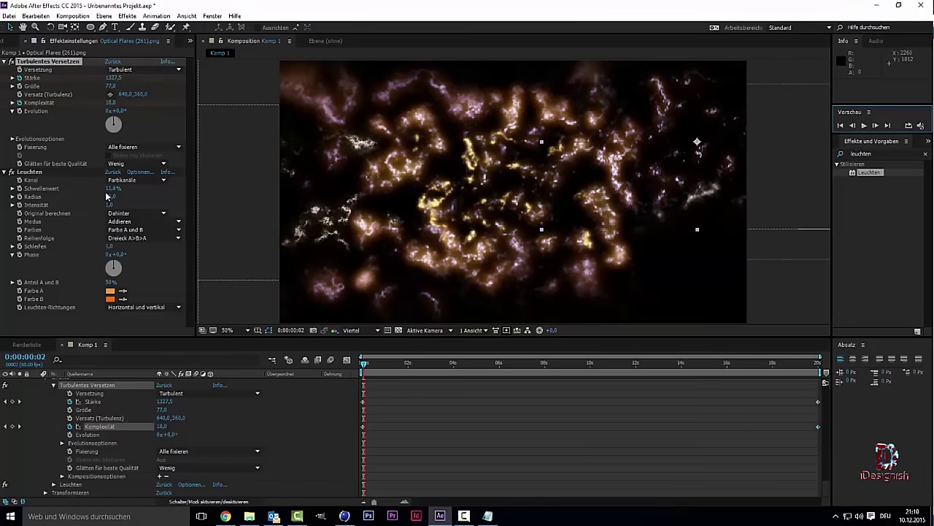
key(space)
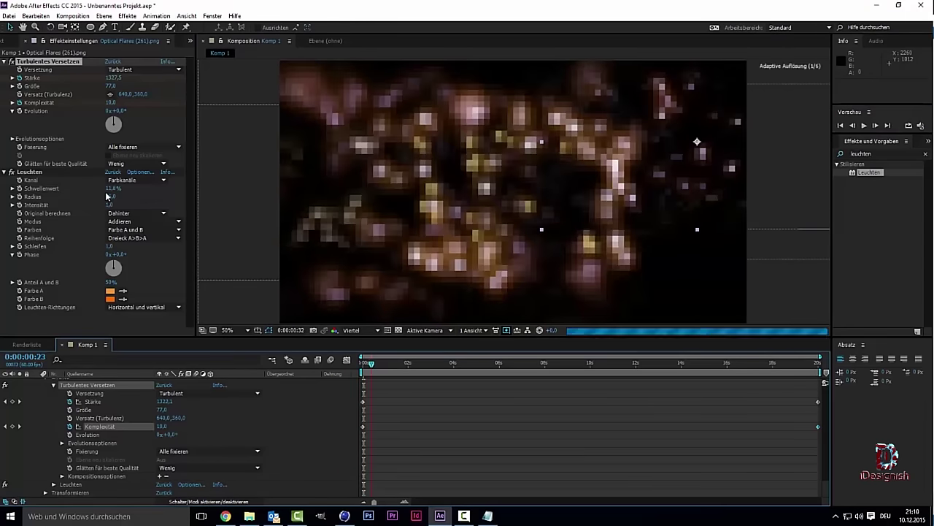
key(space)
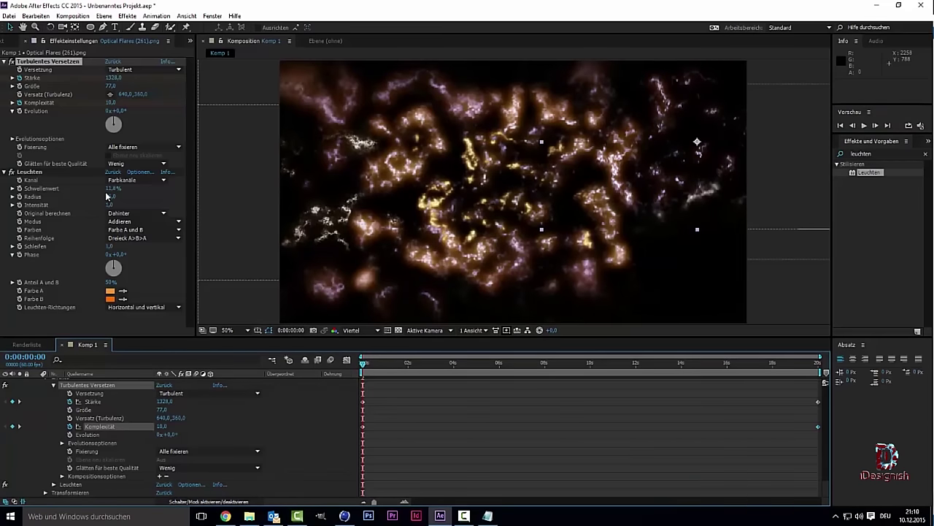
click(864, 125)
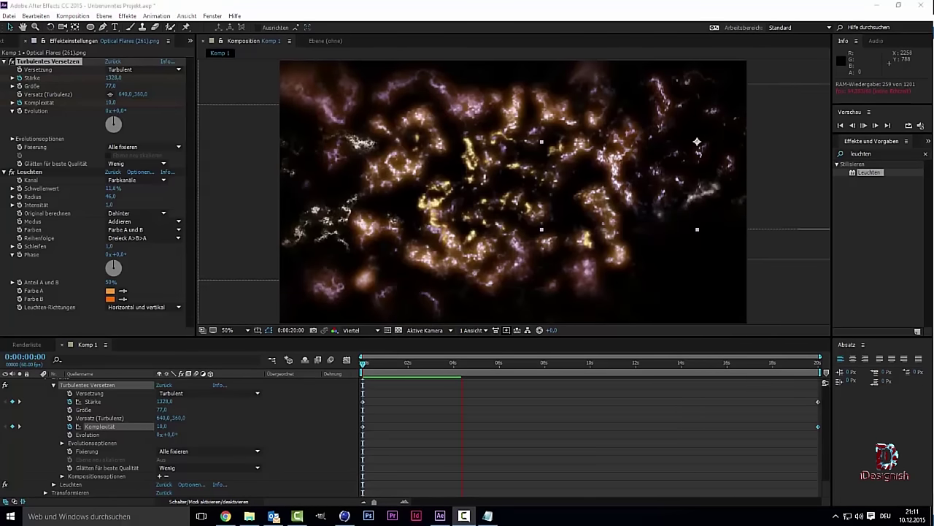
- Stop the preview playback and jump to the end of the composition
key(space)
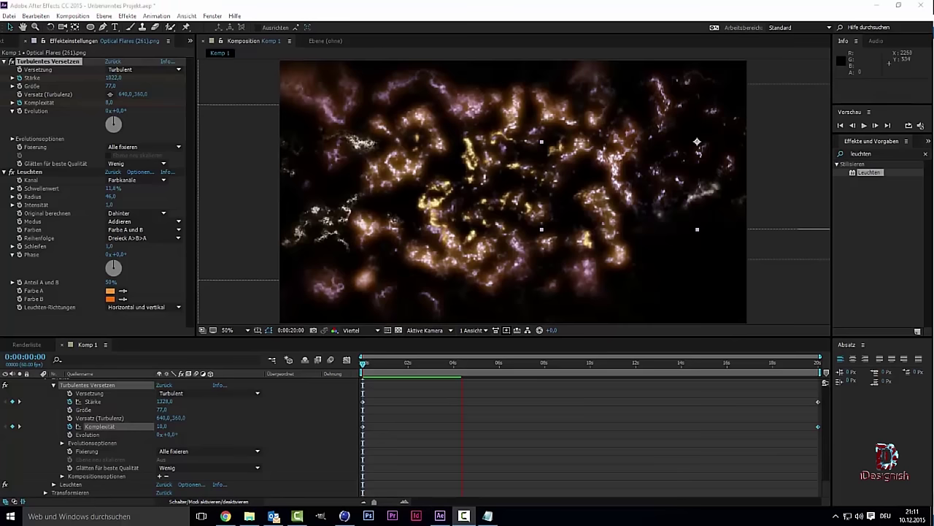
key(End)
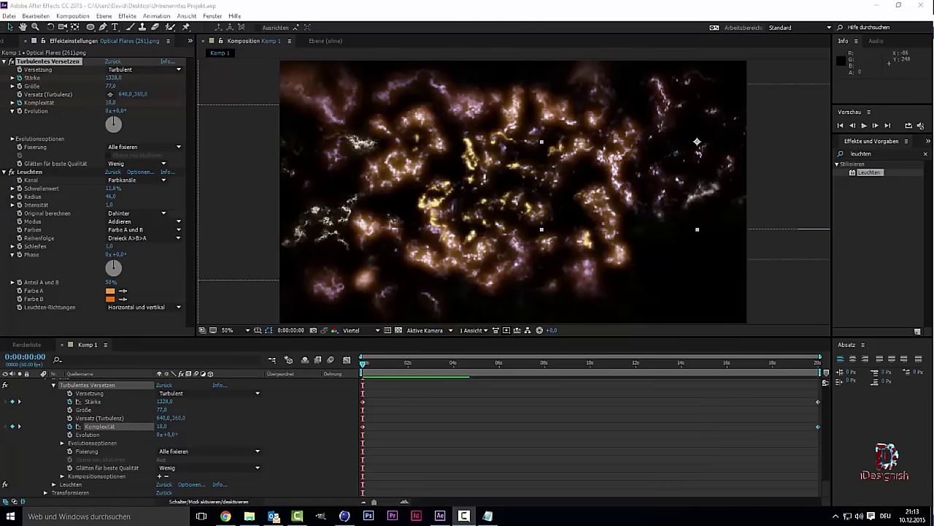
click(865, 125)
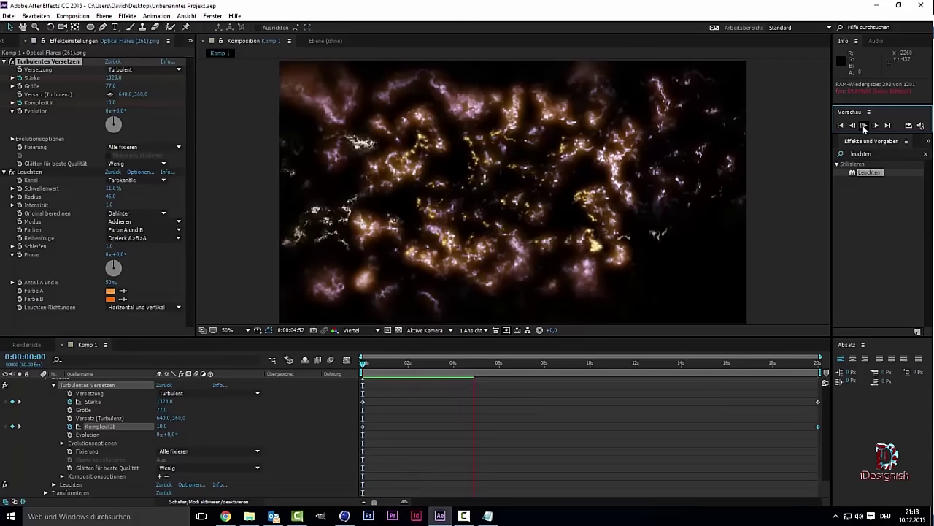
click(378, 365)
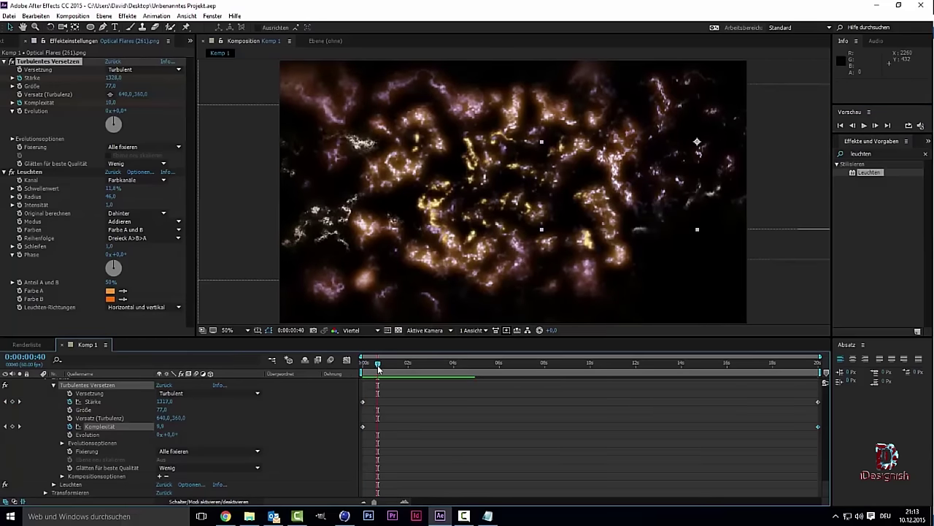
drag(378, 365, 362, 365)
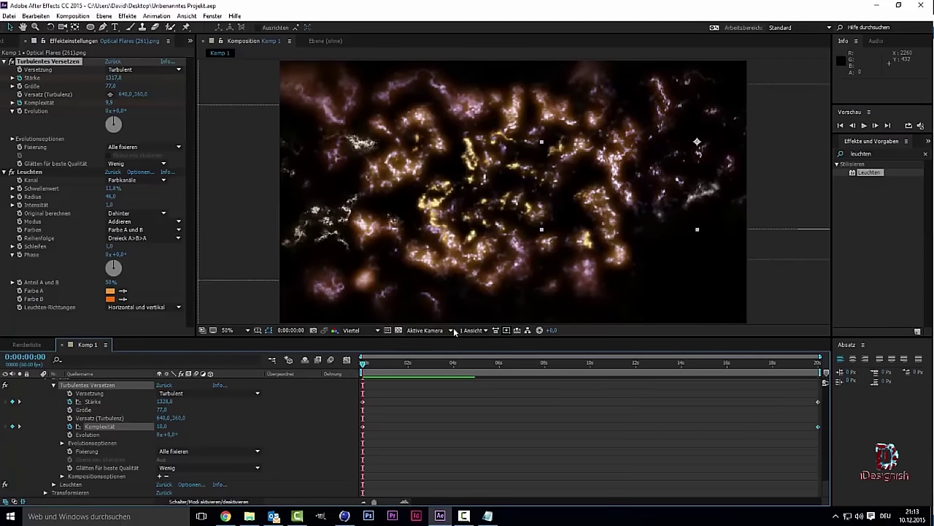
click(865, 126)
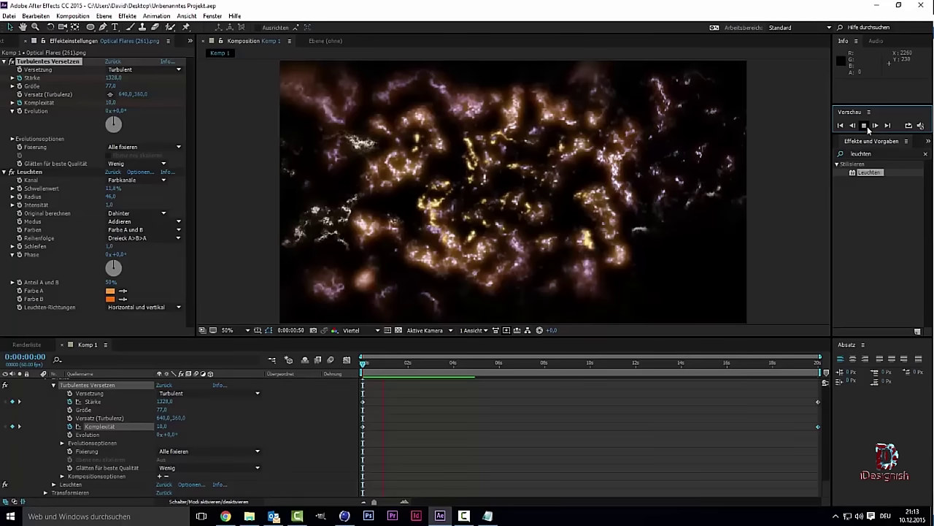
click(867, 126)
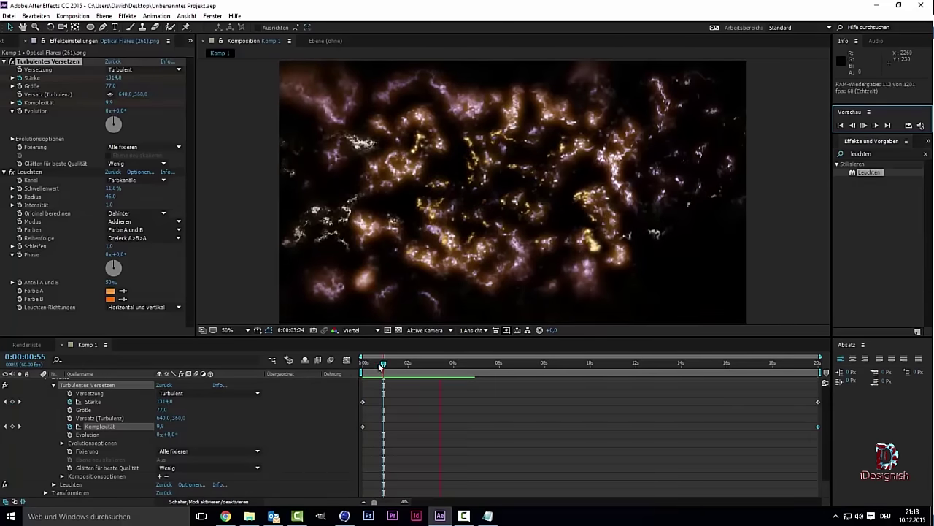
click(403, 362)
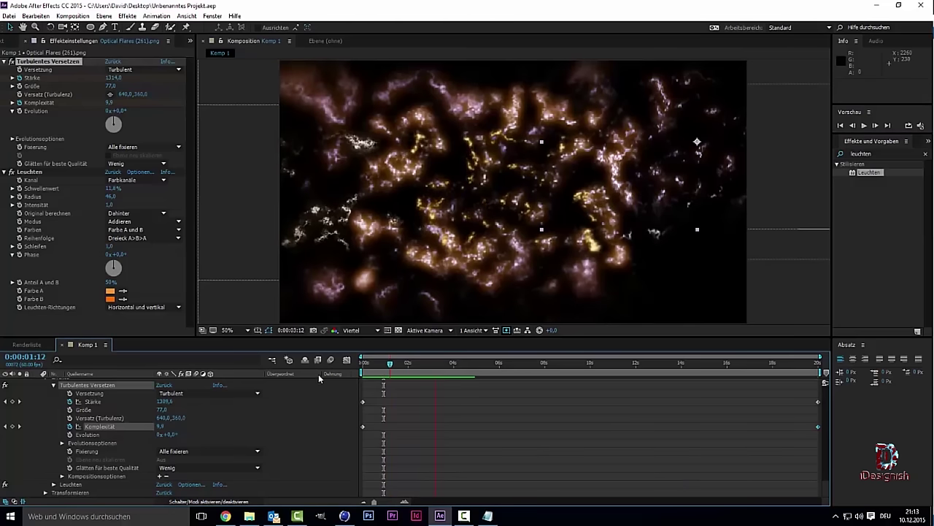
click(363, 359)
drag(362, 358, 286, 372)
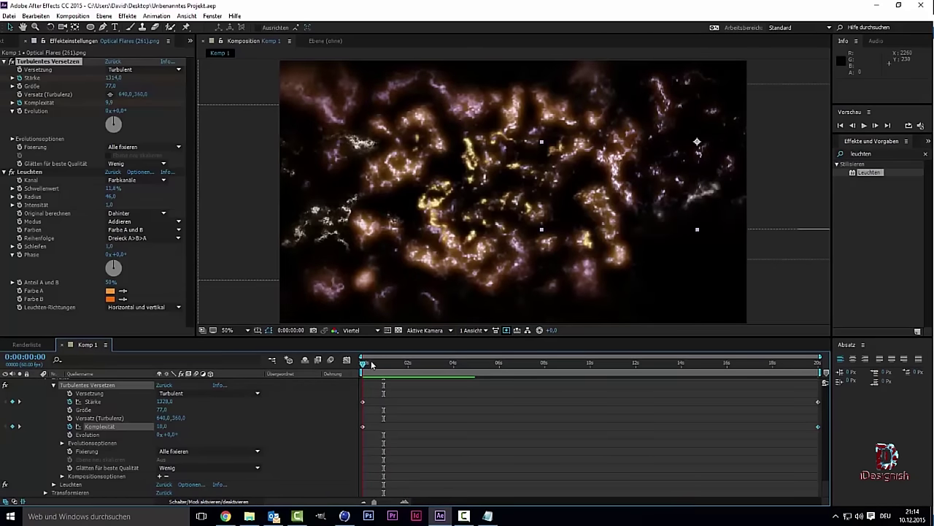
drag(364, 363, 414, 366)
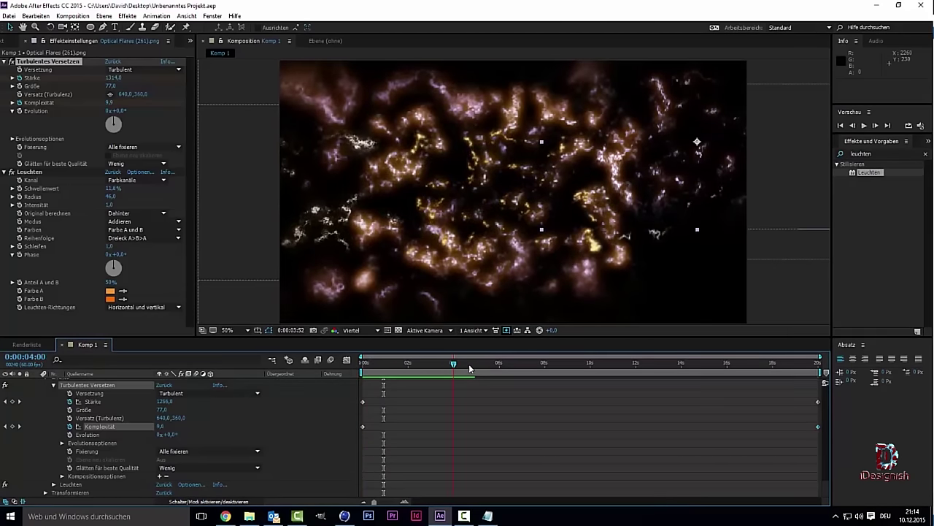
drag(413, 365, 490, 365)
drag(427, 372, 323, 374)
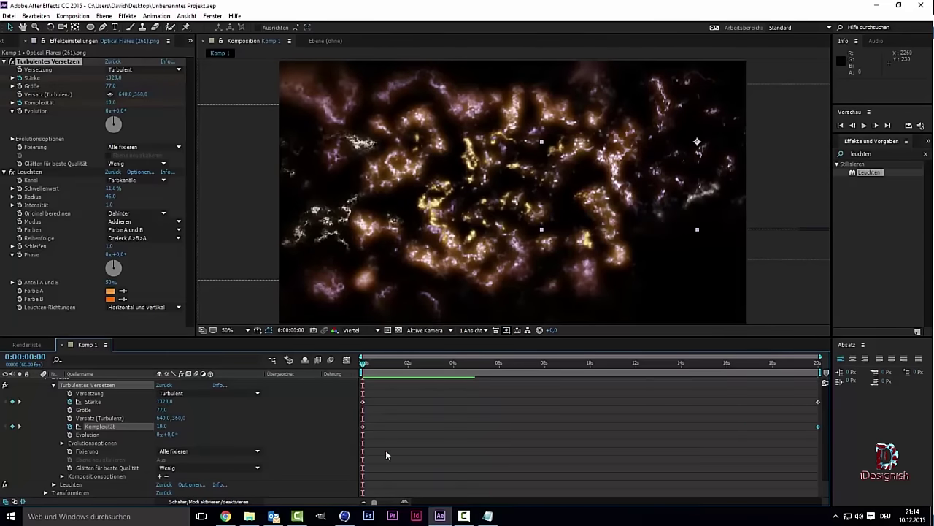
mouse_move(347, 516)
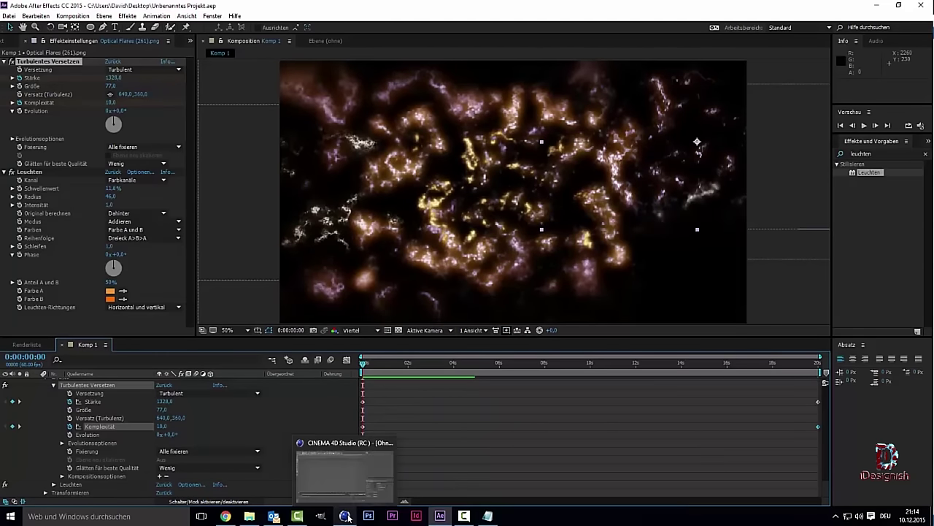
- Back in Cinema 4D, add a new MoText 3D text object
click(348, 516)
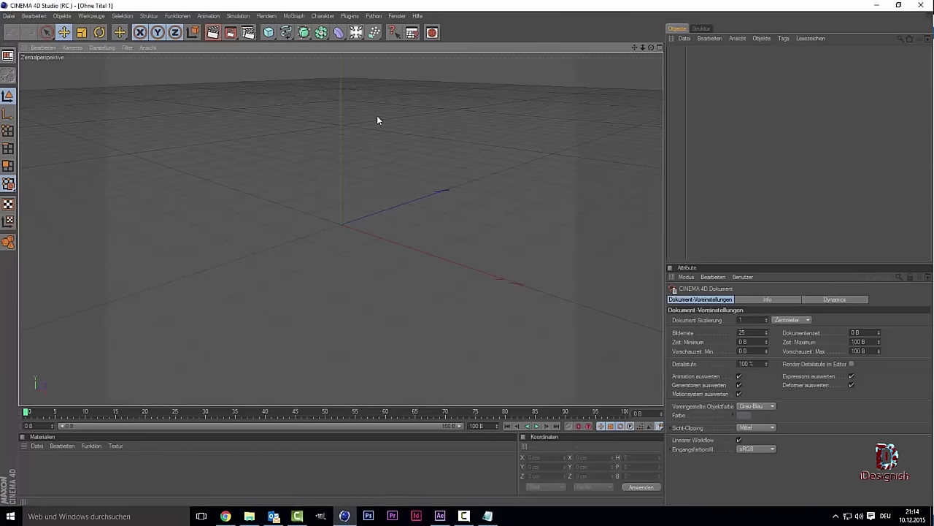
click(295, 15)
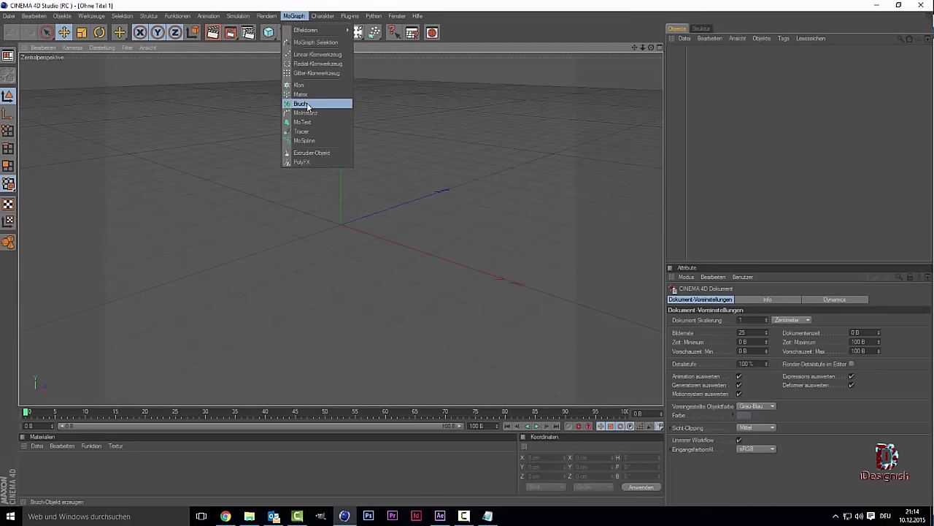
click(310, 122)
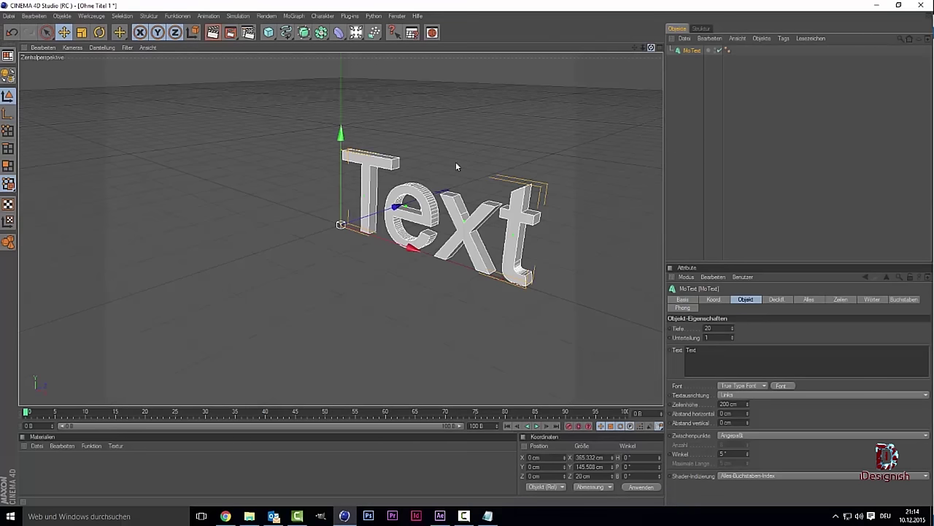
- Replace the MoText wording with 'iDesignish' and move the text object to the left
mouse_move(489, 514)
drag(651, 49, 628, 46)
click(701, 365)
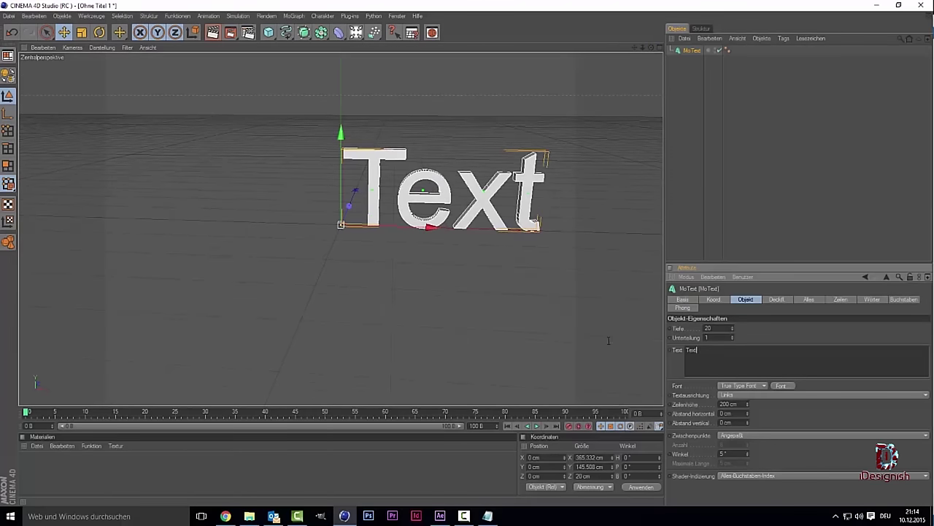
text(iDesignsh)
click(472, 336)
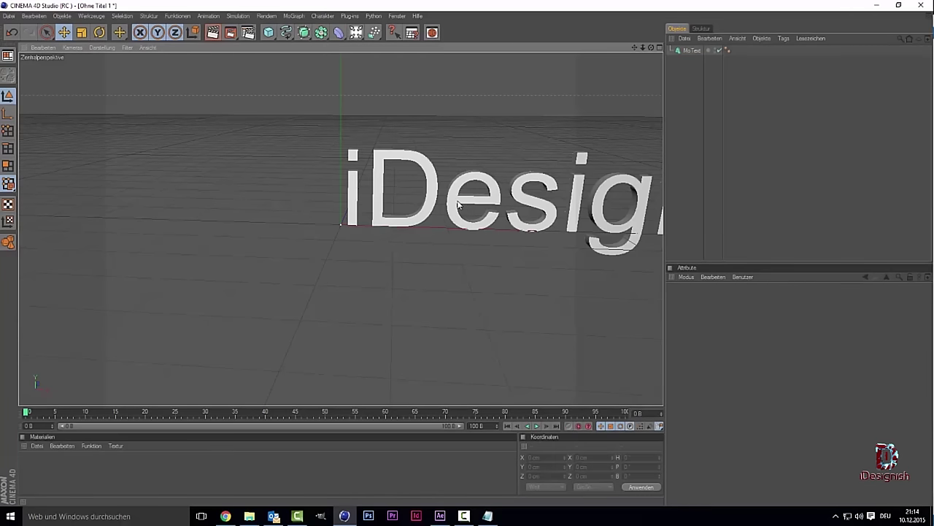
click(454, 208)
mouse_move(452, 208)
mouse_down()
mouse_move(399, 208)
mouse_move(453, 208)
mouse_up()
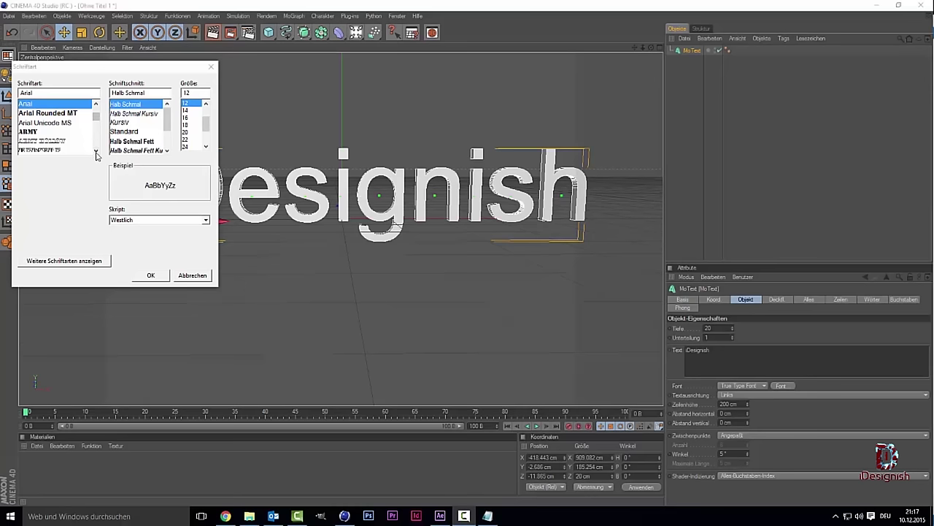
- Browse the font list, trying BankGothic Md BT, BatmanForeverAlternate and Blackoak Std
click(95, 151)
click(95, 152)
click(95, 151)
click(96, 151)
click(51, 132)
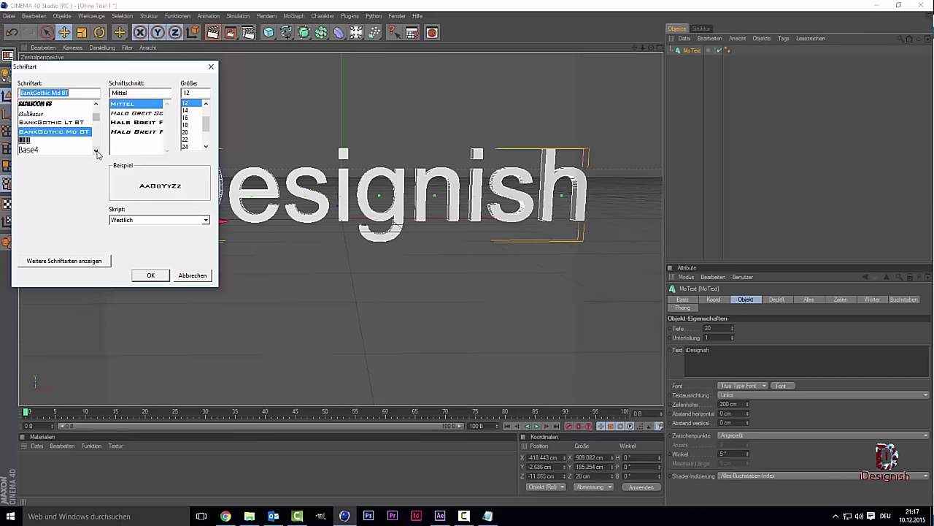
click(97, 151)
click(97, 151)
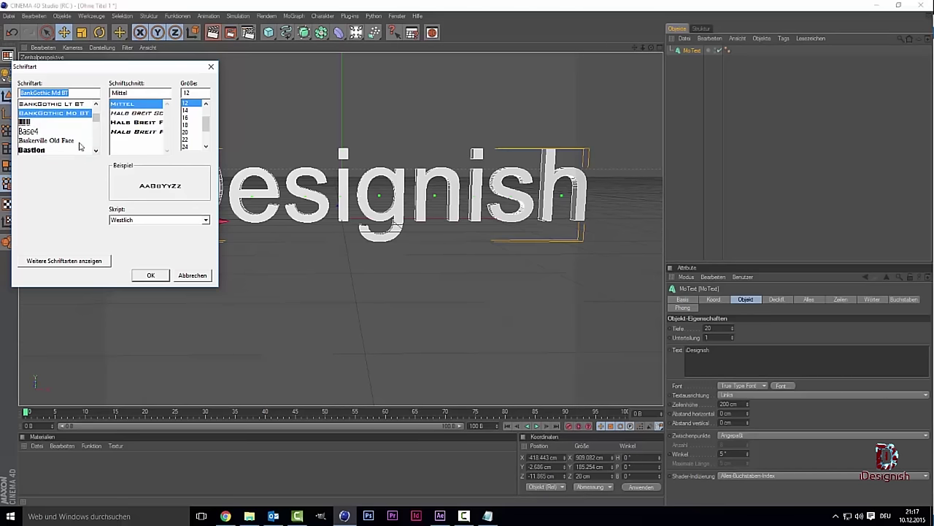
click(96, 151)
click(96, 151)
click(96, 151)
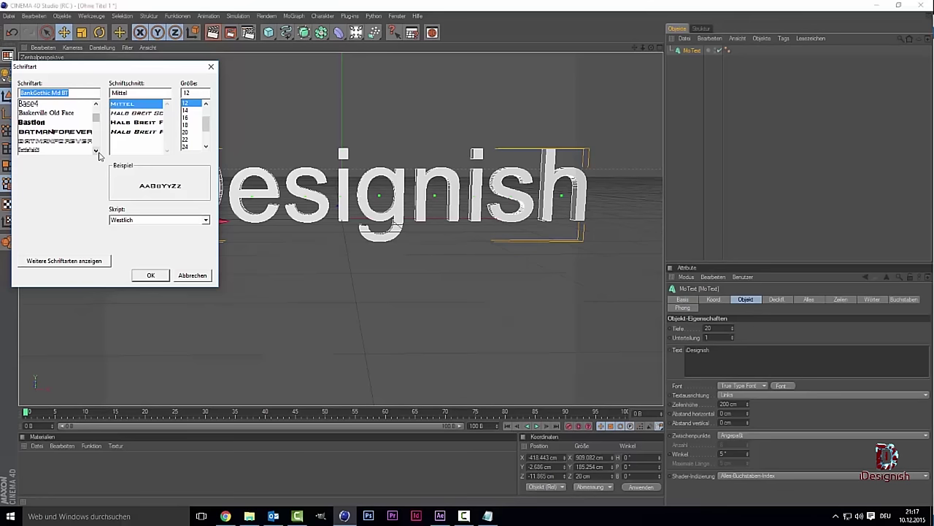
click(70, 132)
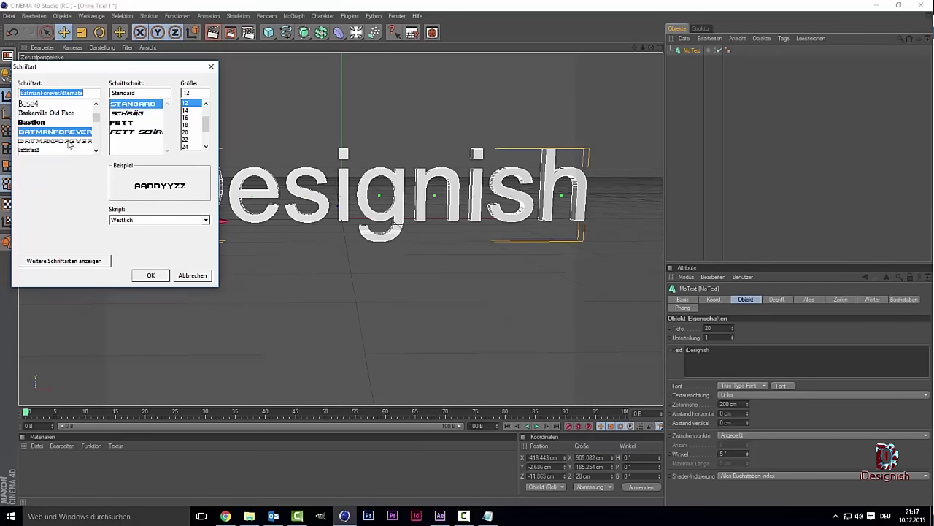
click(96, 150)
click(96, 151)
click(96, 150)
click(96, 151)
click(96, 150)
click(97, 152)
click(97, 151)
click(97, 152)
click(97, 151)
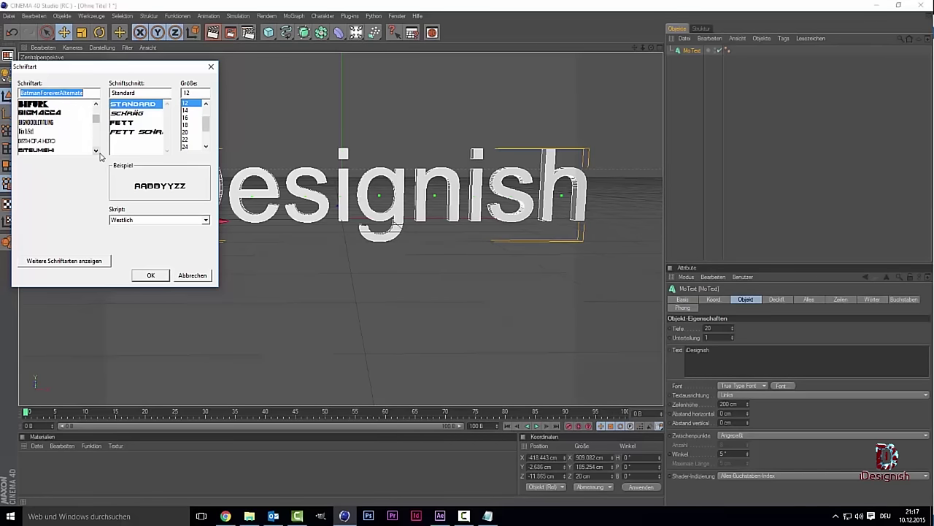
click(96, 150)
click(96, 151)
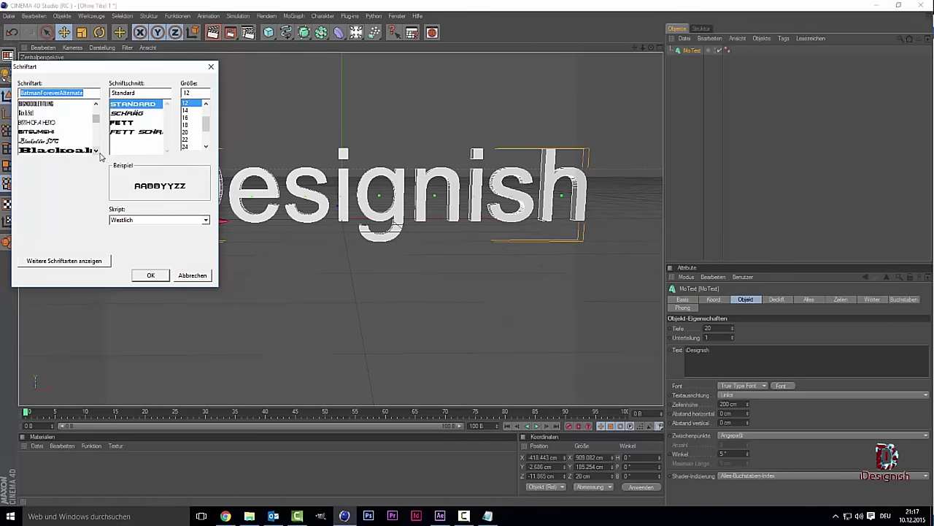
click(96, 150)
scroll(65, 137, down, 3)
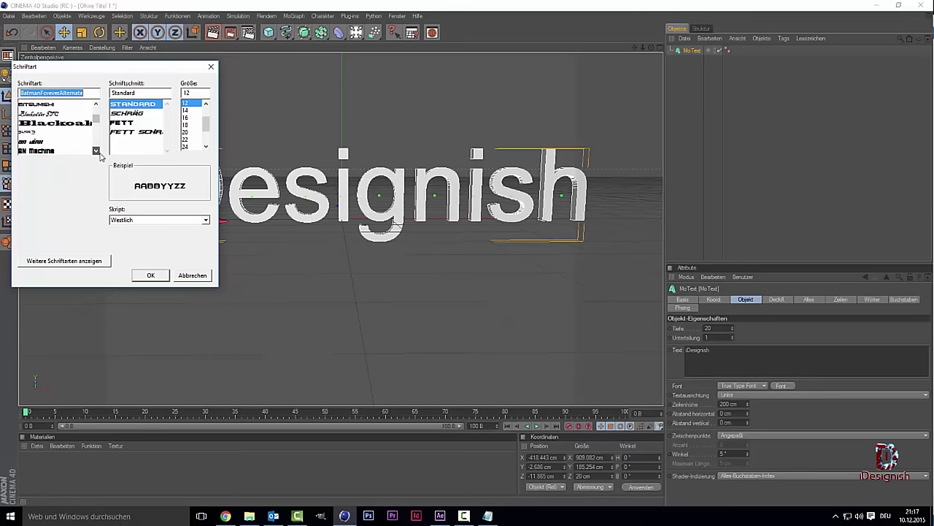
click(55, 114)
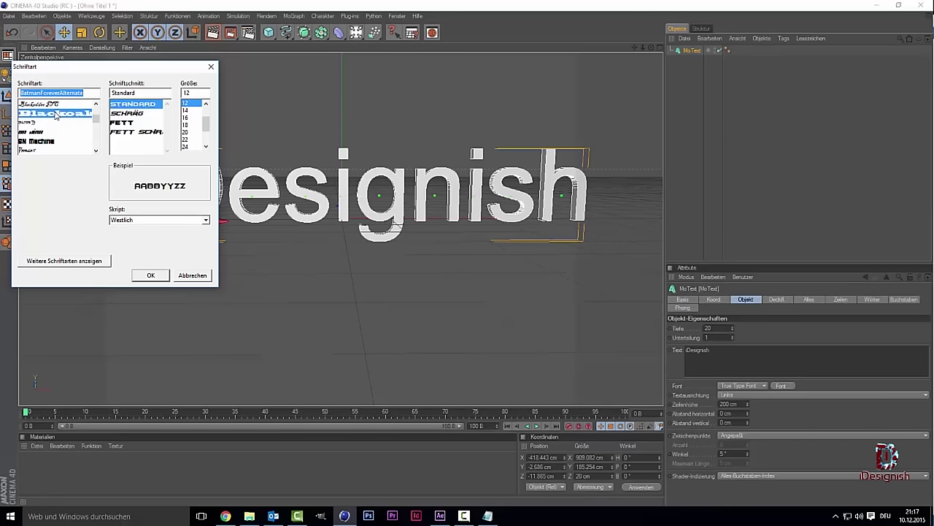
- Apply the Book Antiqua font to the iDesignish text
click(96, 150)
click(96, 150)
click(95, 150)
click(95, 150)
click(96, 150)
click(96, 151)
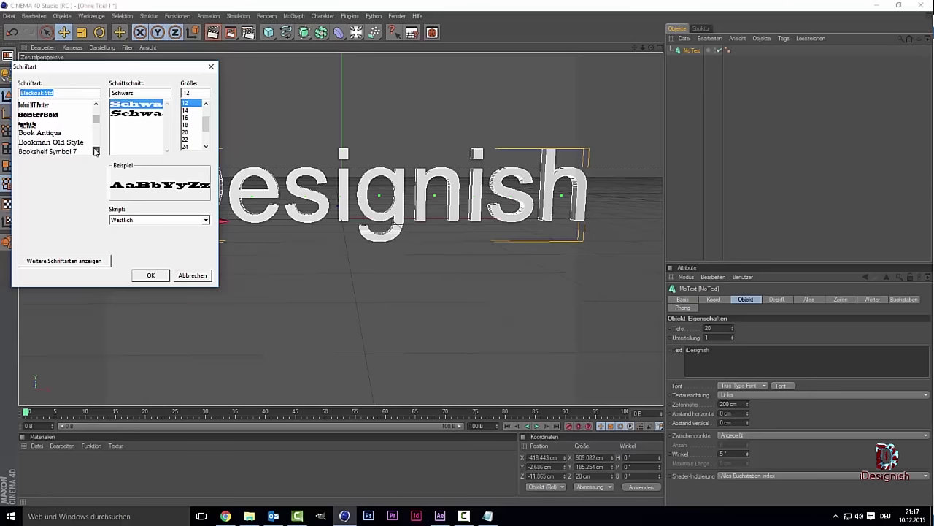
click(51, 132)
click(160, 277)
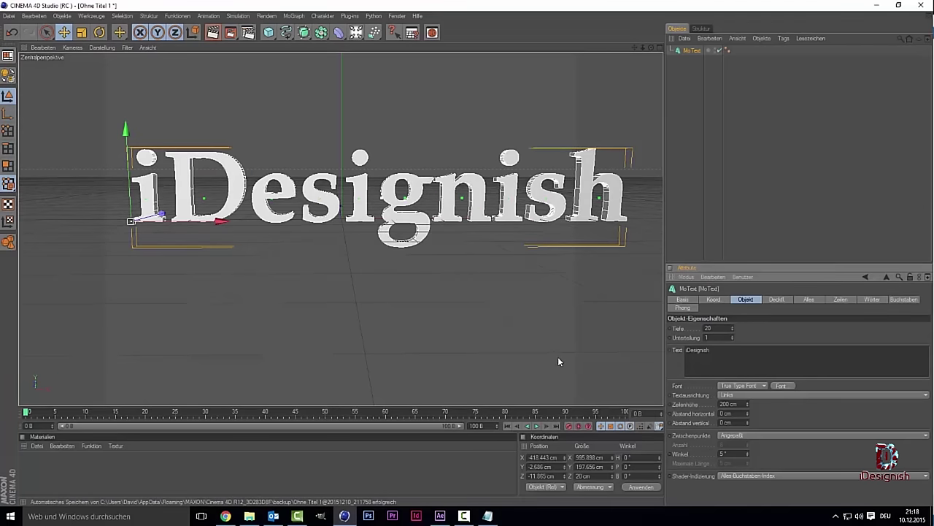
- Try the BOUTON International Symbol font on the text
click(781, 386)
click(96, 151)
click(96, 151)
click(66, 123)
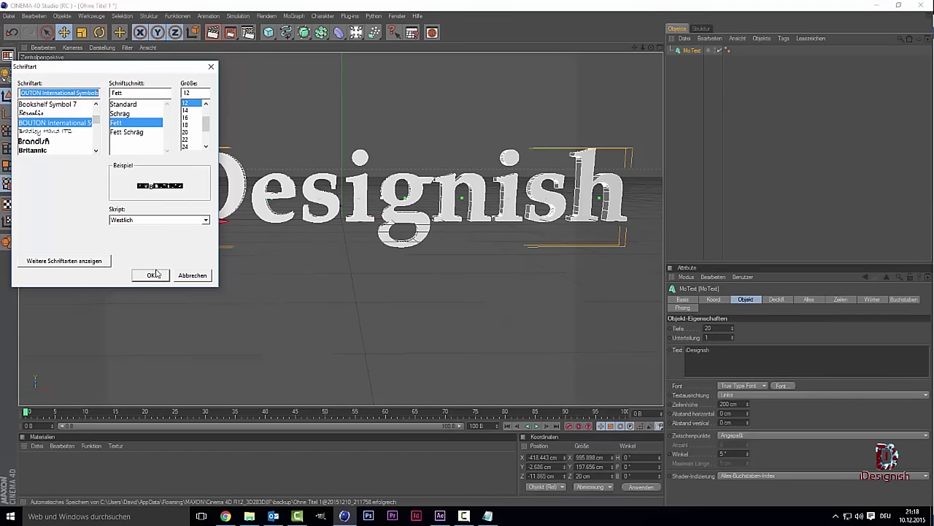
click(153, 275)
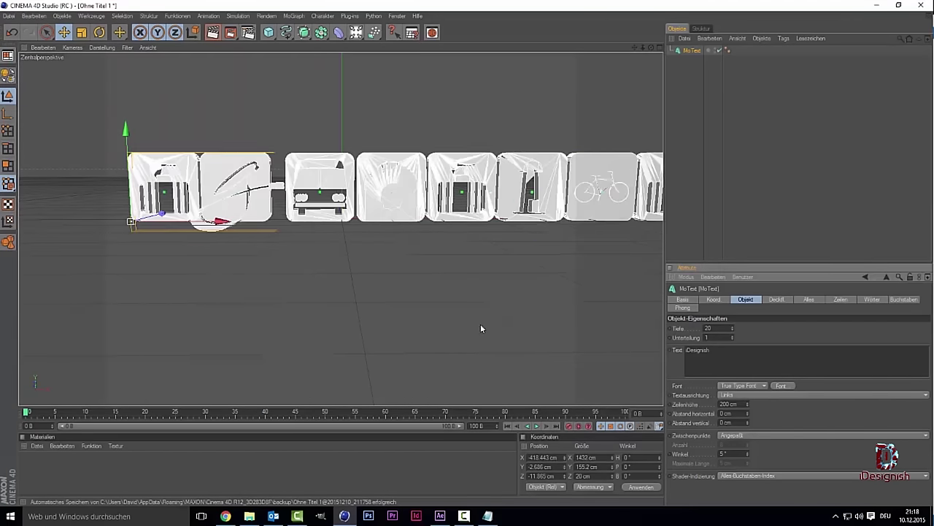
- Try Brush Script MT and a PS2-style font, then apply Cambria Math
click(781, 386)
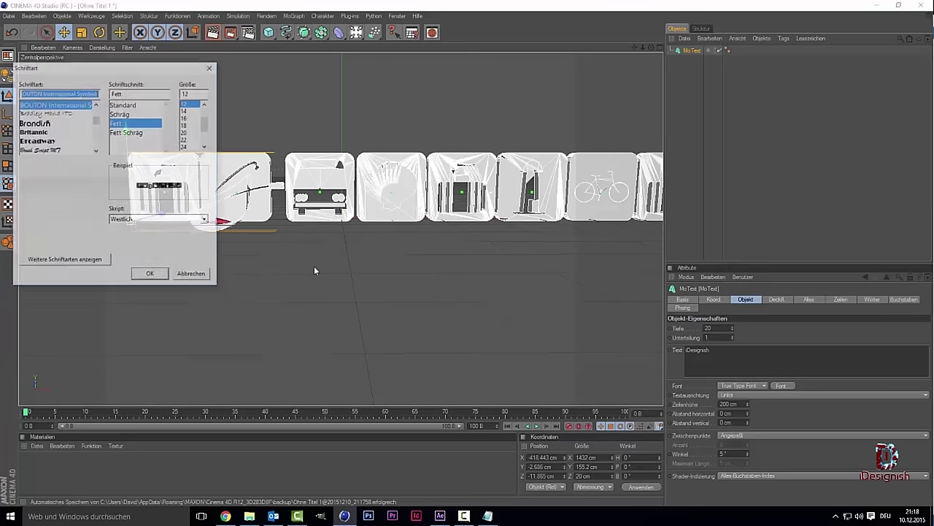
click(89, 151)
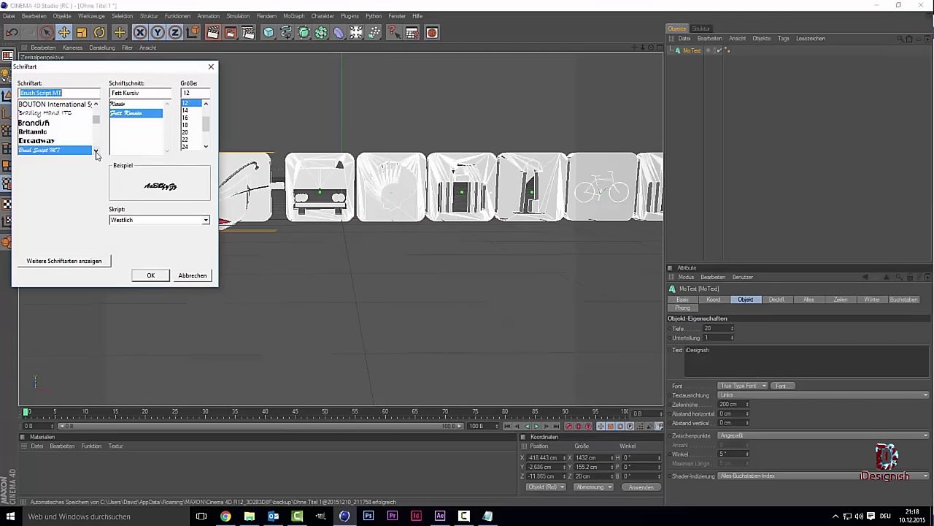
click(95, 152)
click(96, 151)
click(96, 151)
click(95, 152)
click(95, 151)
click(37, 114)
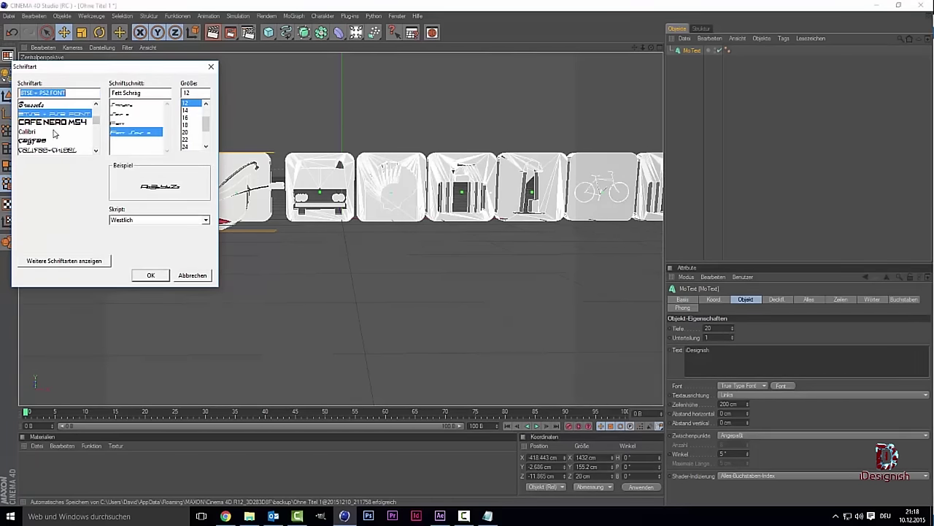
click(95, 151)
click(96, 151)
click(96, 151)
click(96, 151)
click(95, 151)
click(95, 151)
click(95, 151)
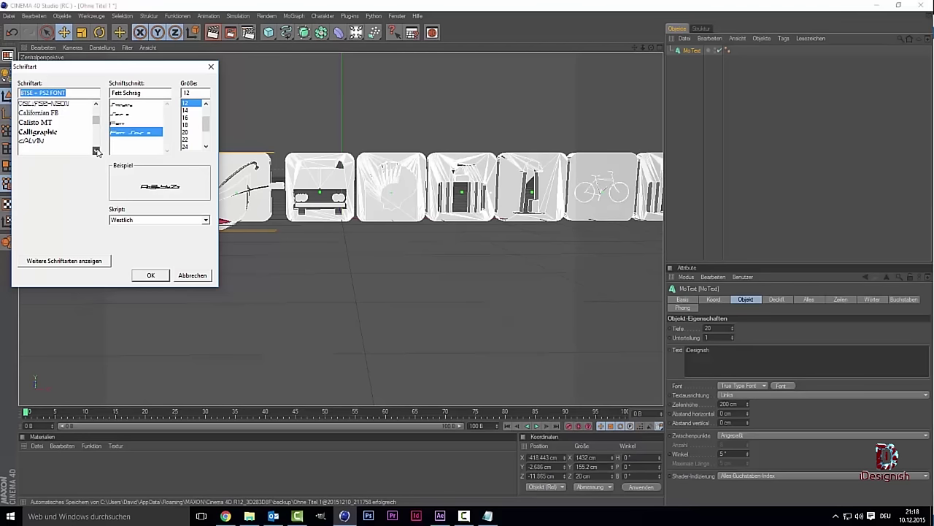
click(95, 151)
click(95, 151)
click(95, 152)
click(95, 151)
click(95, 151)
click(54, 123)
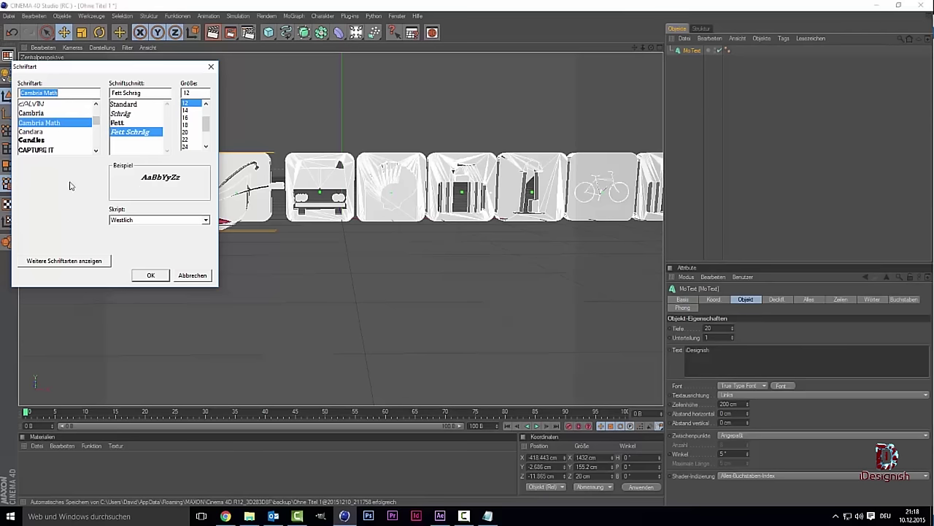
click(141, 277)
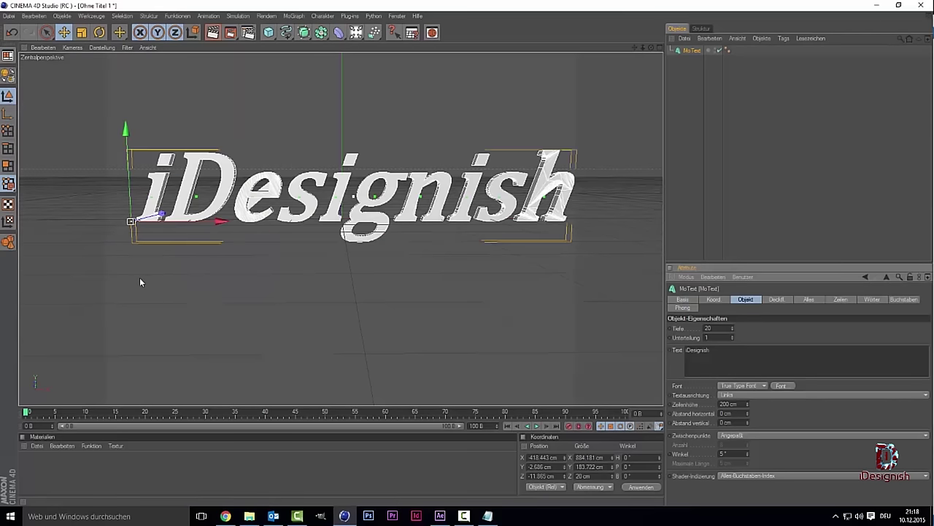
- Switch Cambria Math to its regular upright Standard style
click(791, 386)
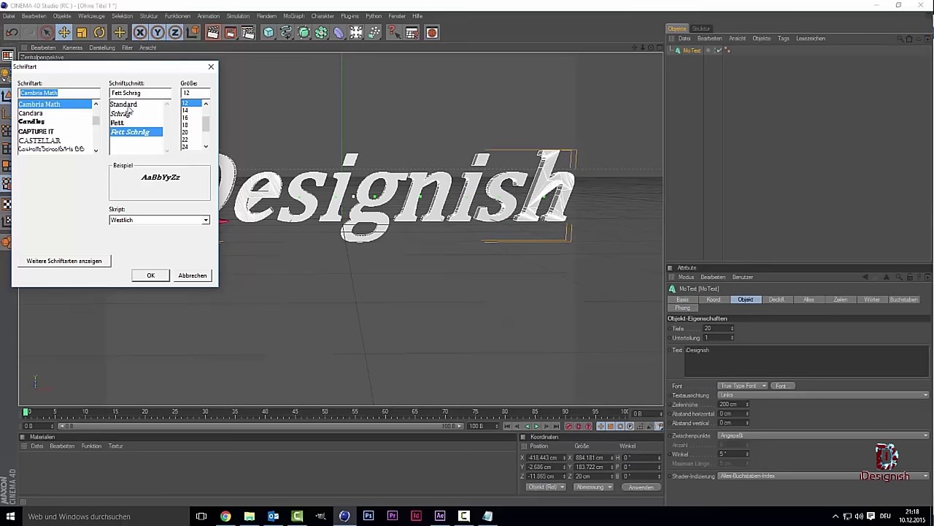
click(128, 105)
click(151, 275)
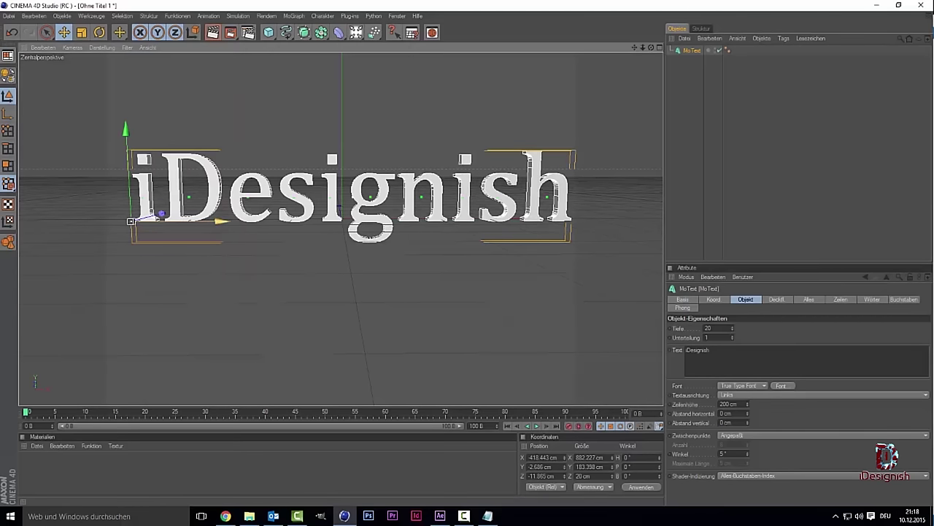
- Nudge the text slightly right and set its extrusion depth to 100
drag(208, 221, 221, 222)
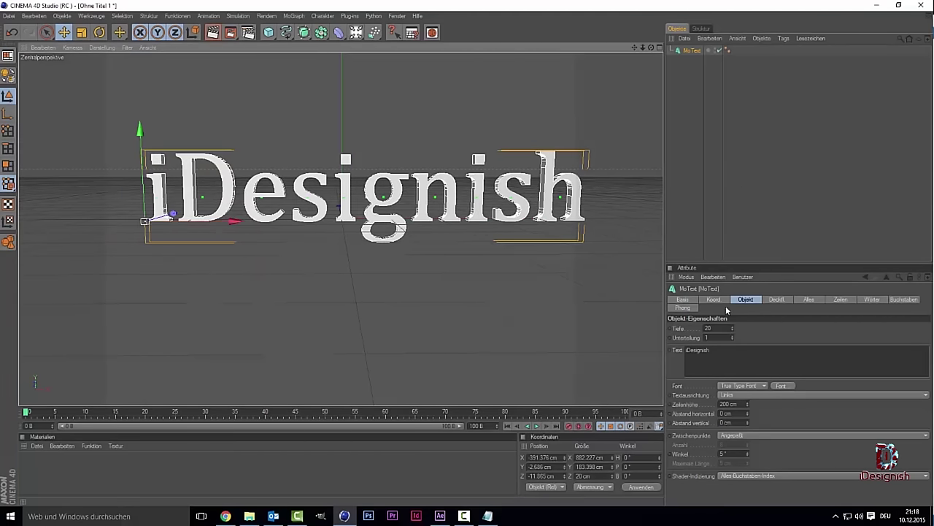
double_click(708, 329)
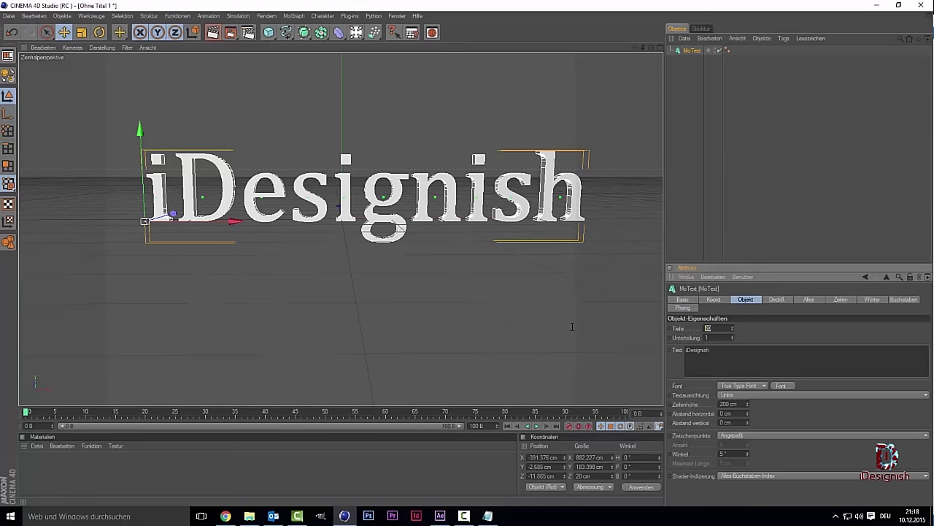
text(10)
key(Return)
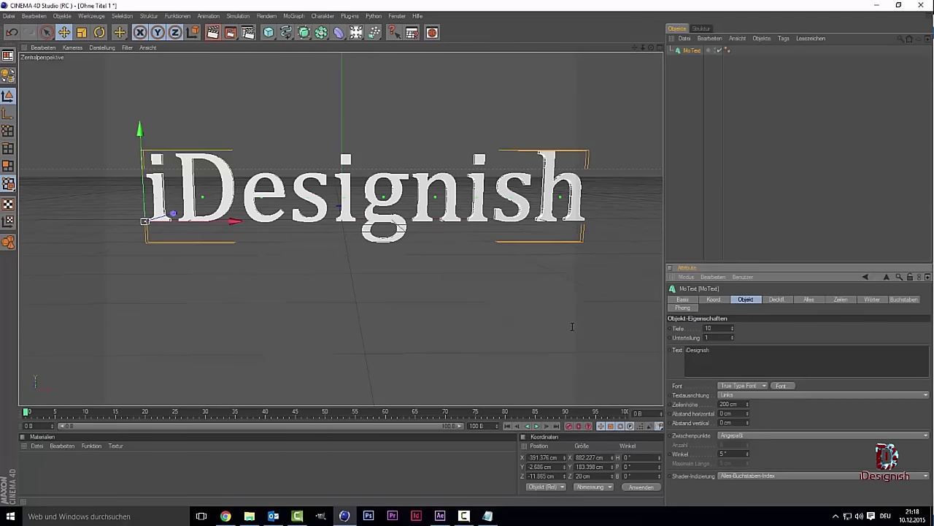
double_click(709, 328)
text(100)
key(Return)
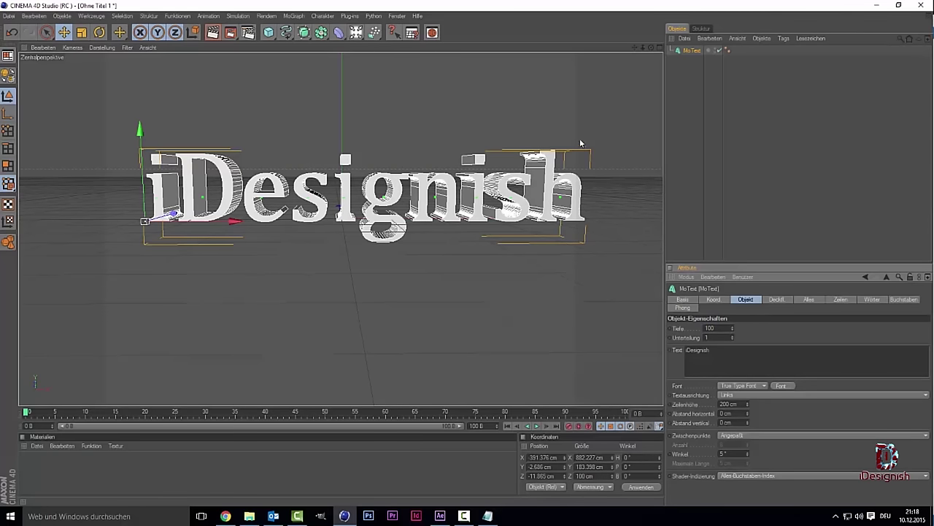
- Set front and back caps to Deckflächen und Rundung with a 1 cm radius, then deselect
click(773, 299)
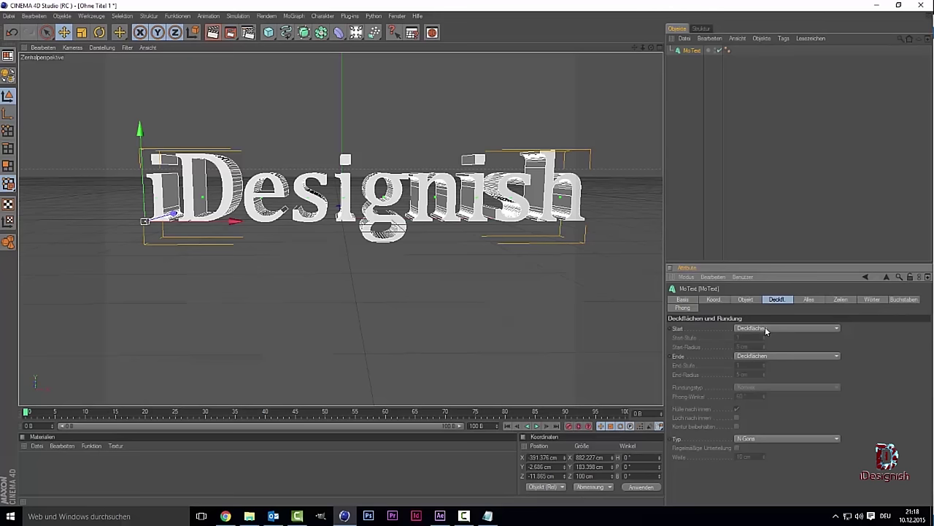
click(765, 326)
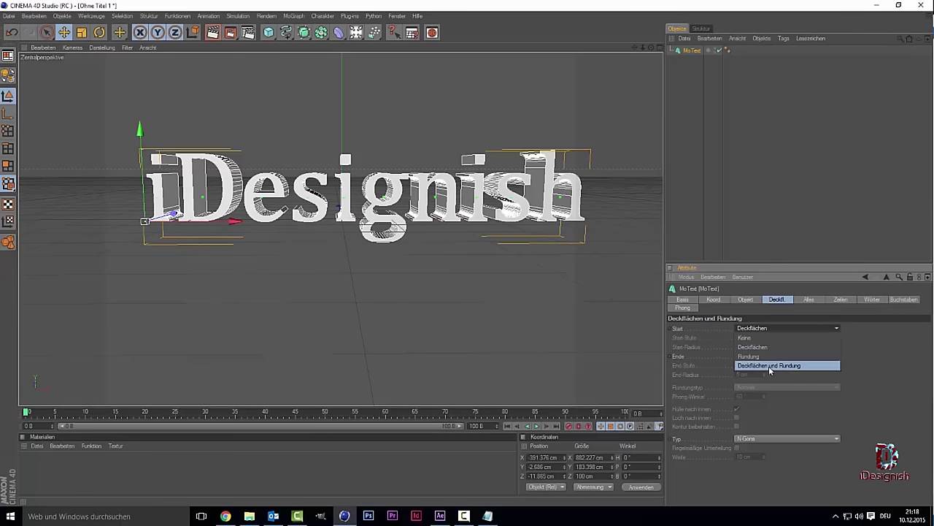
click(769, 366)
click(778, 357)
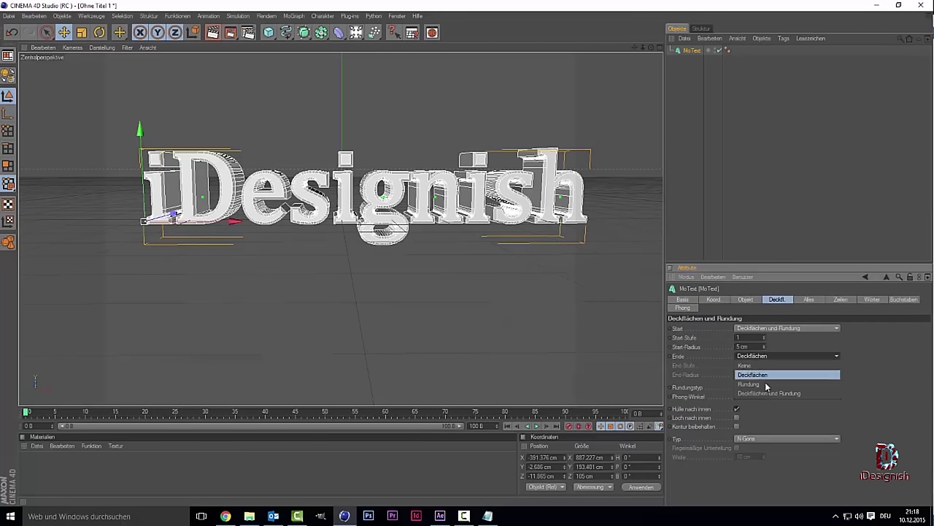
click(761, 395)
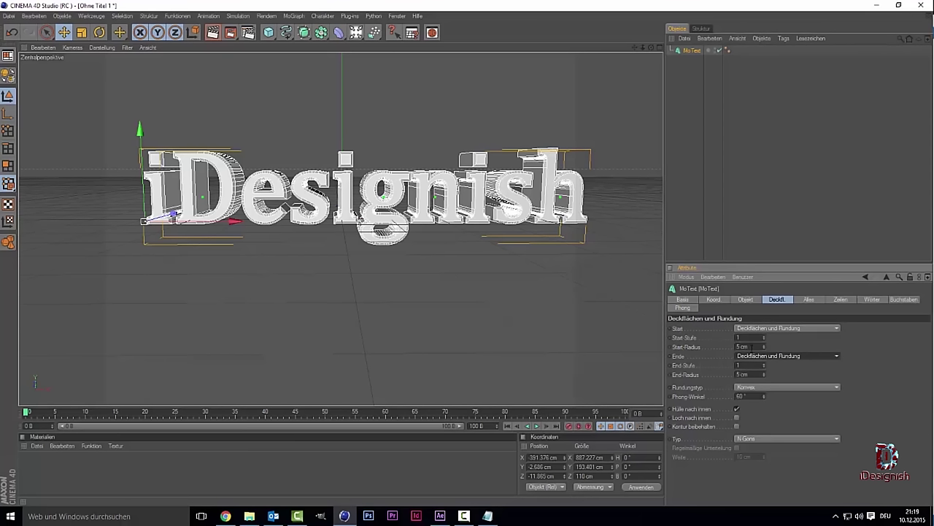
click(742, 347)
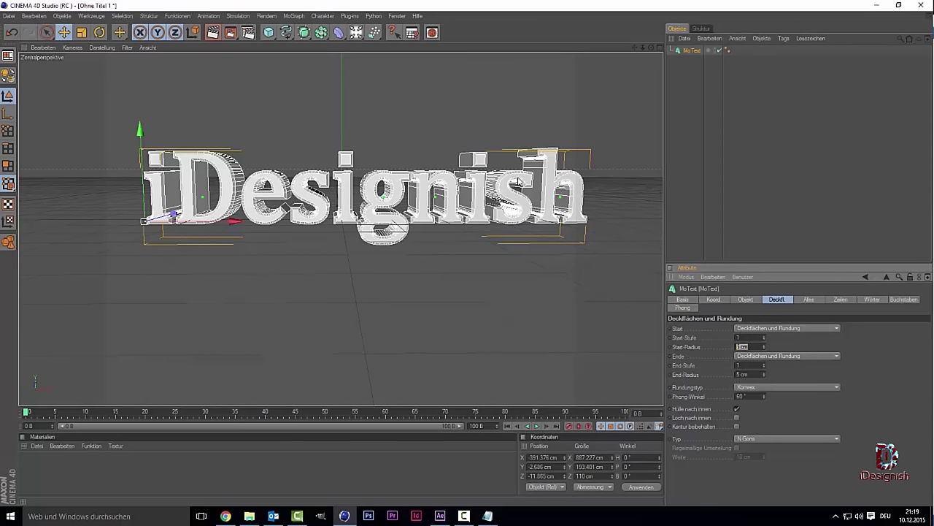
text(1)
key(Return)
text(1)
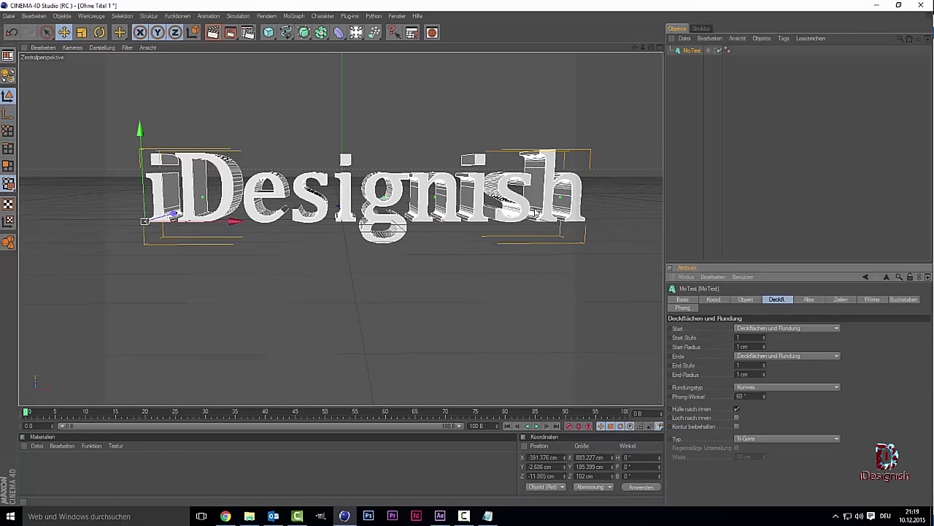
click(588, 191)
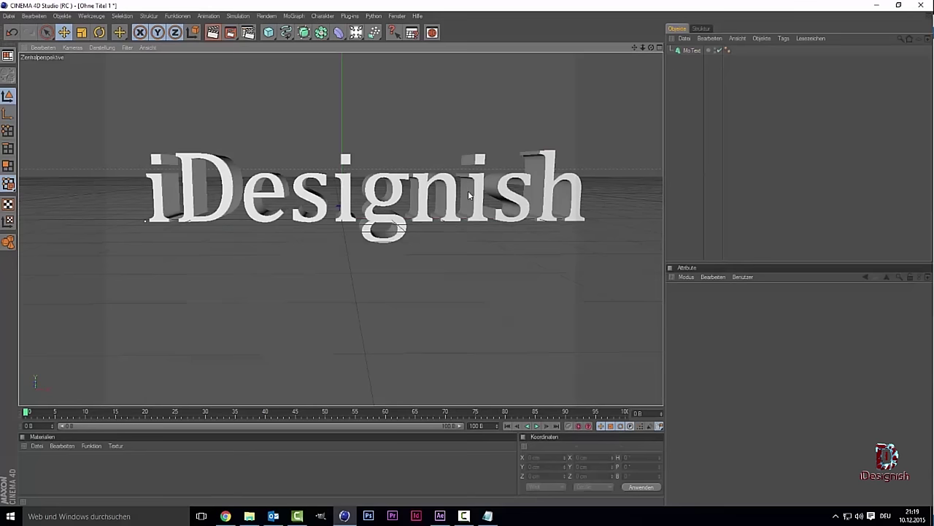
- Copy and paste the iDesignish text, then push the copy back in depth
click(470, 196)
key(ctrl+c)
key(ctrl+v)
drag(174, 214, 176, 214)
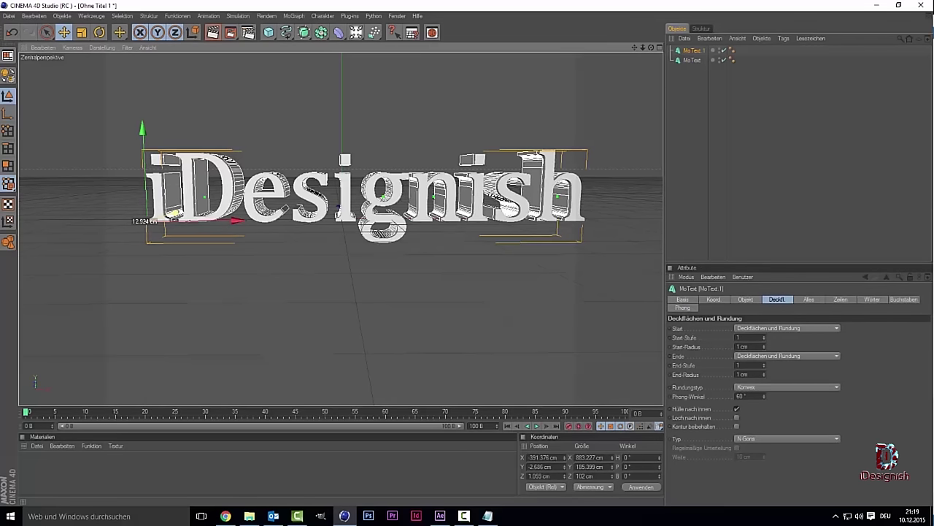
drag(175, 213, 176, 214)
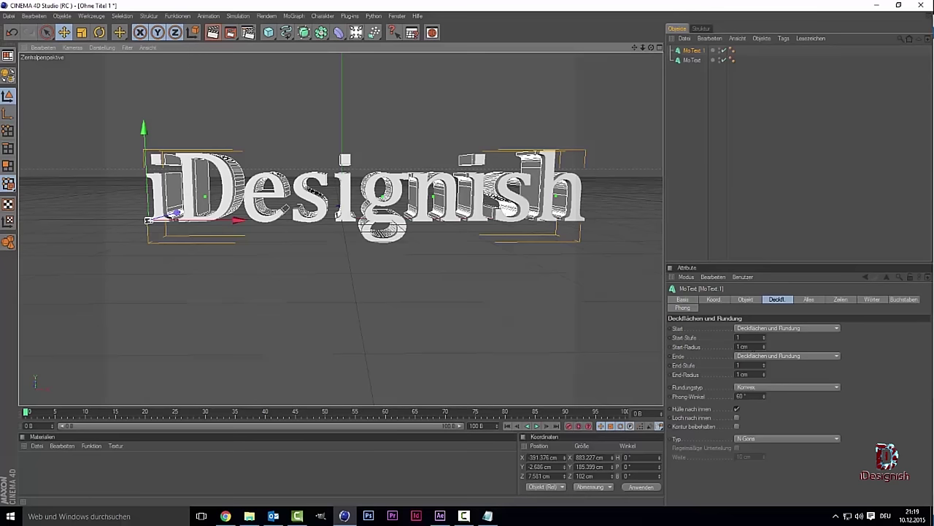
- Set the copy's start and end radius to 5 cm and create a new material
click(744, 346)
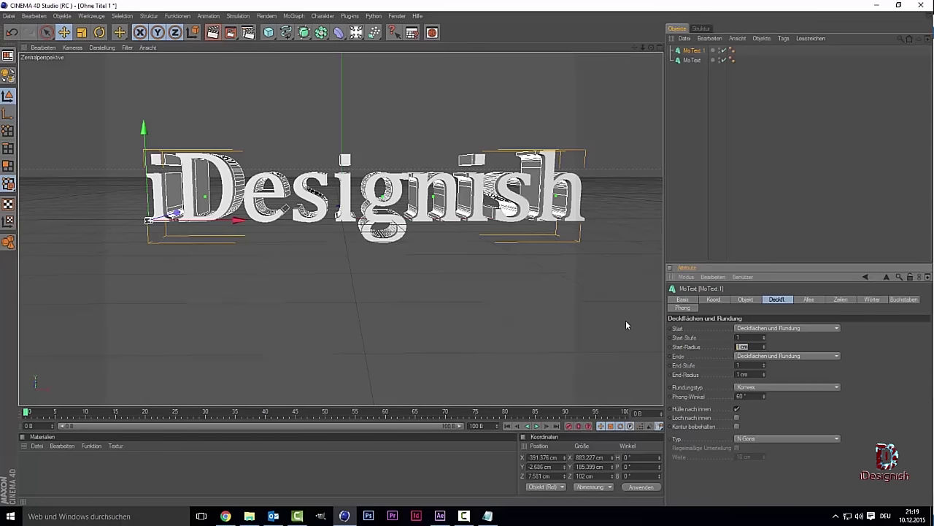
text(5)
key(Return)
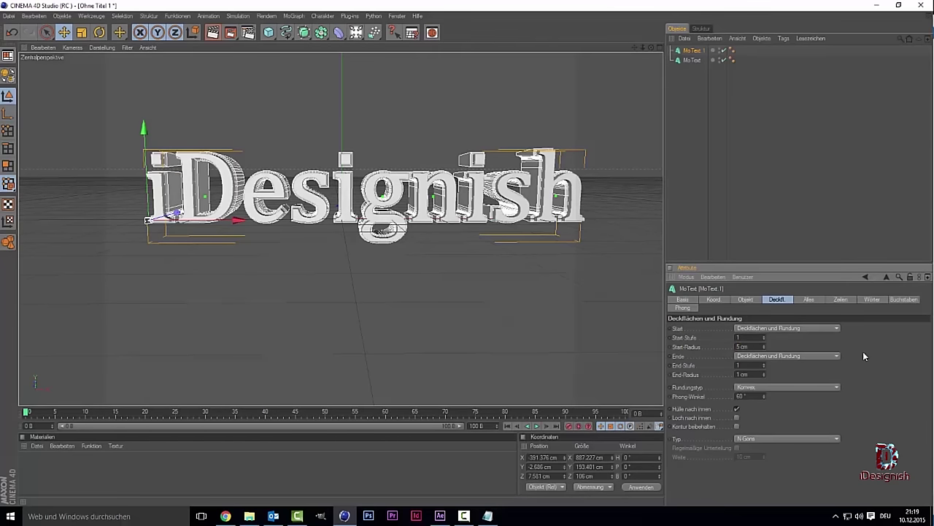
click(745, 374)
text(5)
key(Return)
click(791, 173)
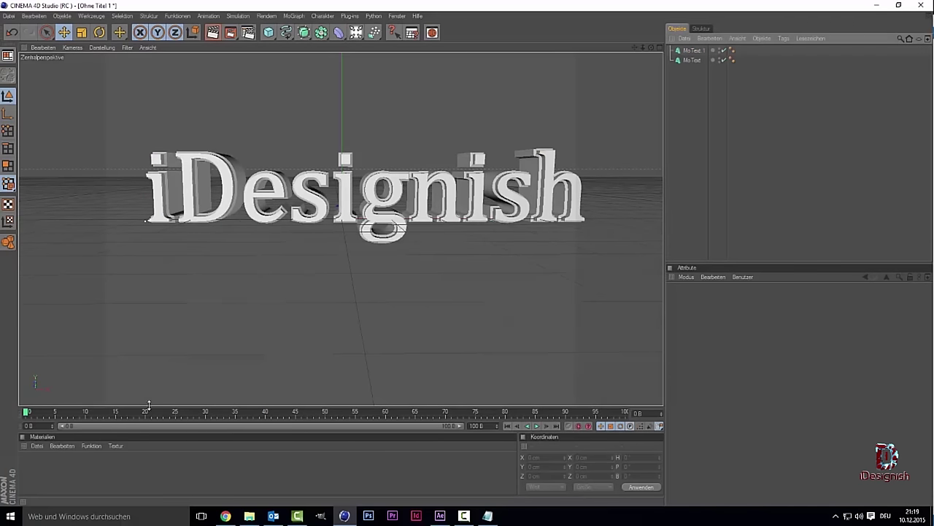
double_click(143, 461)
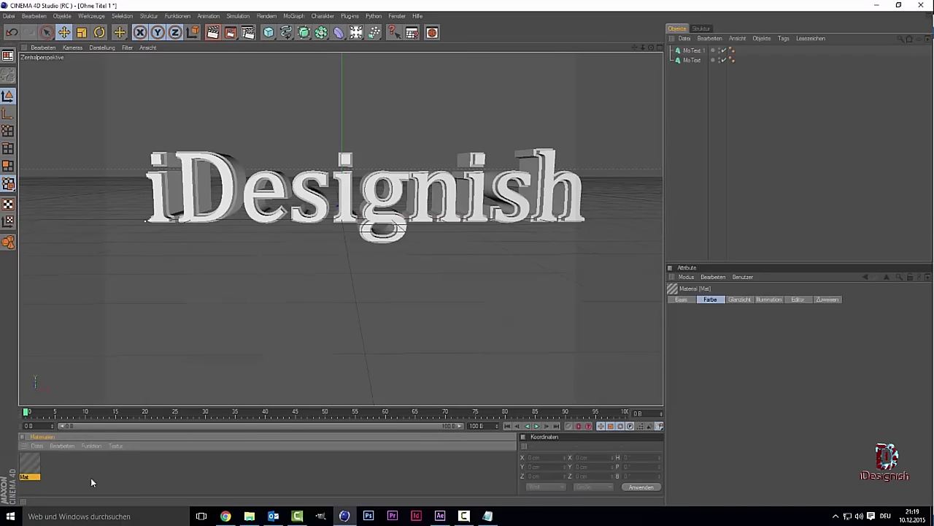
- Colour the Mat material dark blue-grey (RGB 23, 42, 52) and enable its reflection
double_click(32, 465)
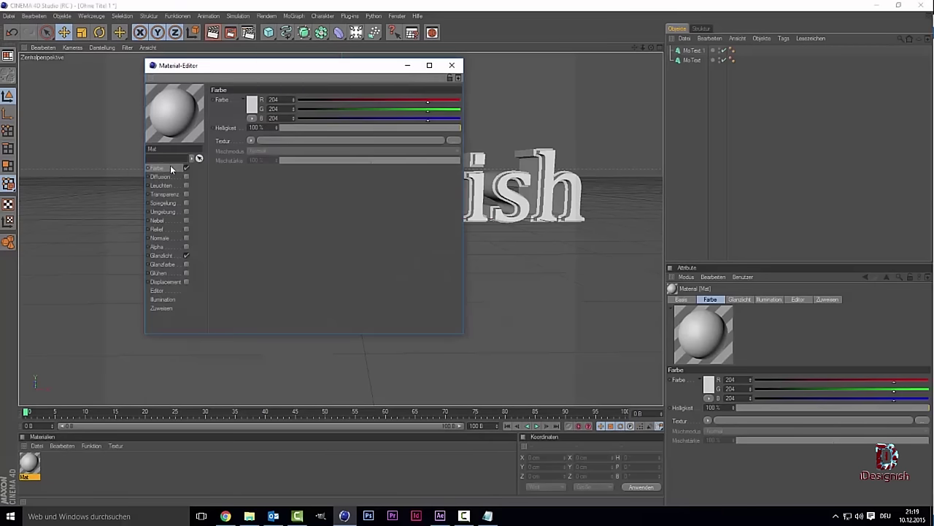
click(252, 106)
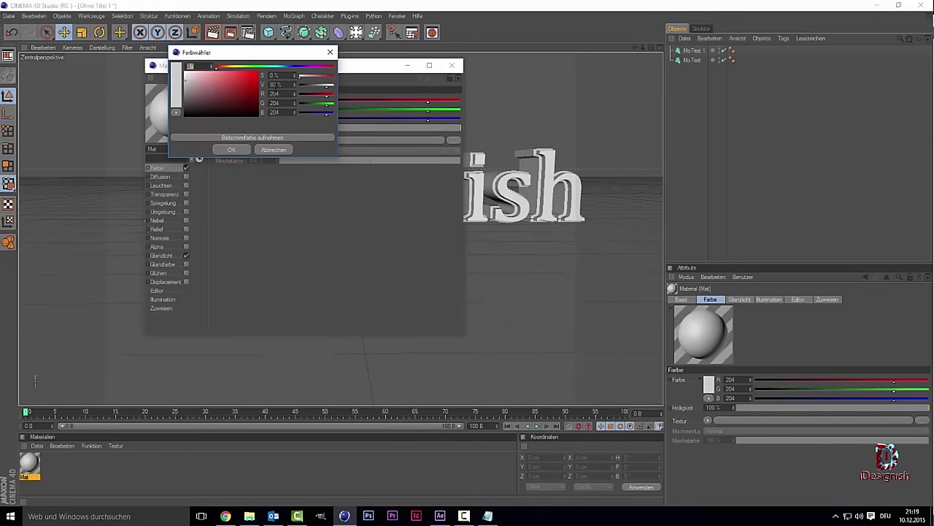
click(283, 67)
drag(283, 67, 225, 106)
click(222, 150)
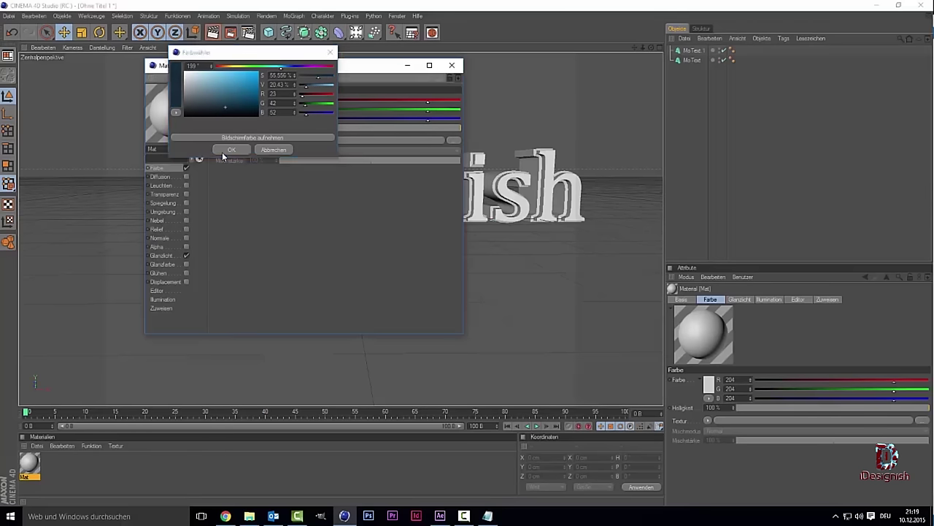
click(187, 203)
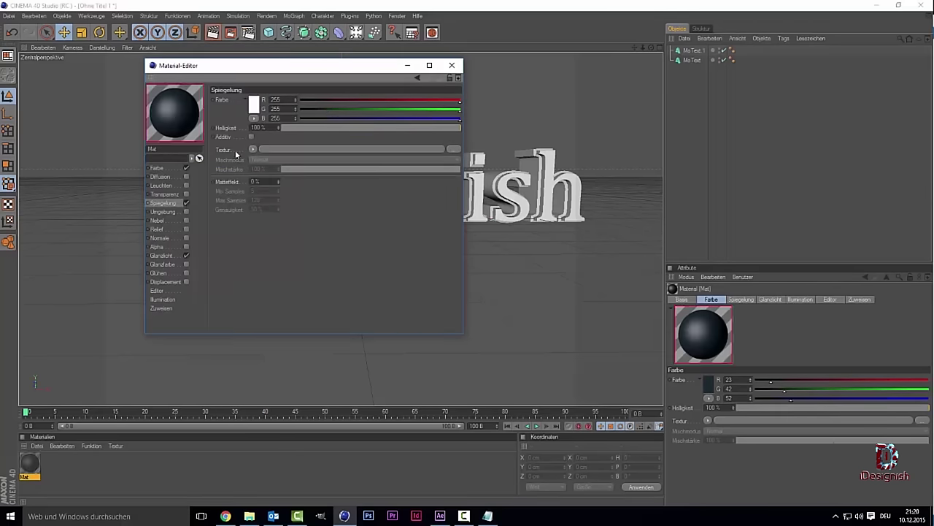
- Load a Fresnel texture into the material's reflection channel
click(253, 149)
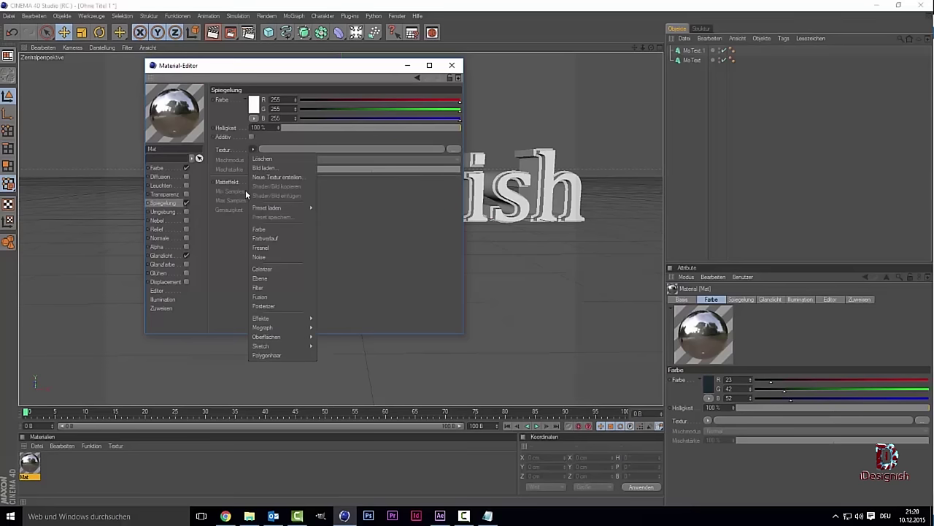
click(260, 247)
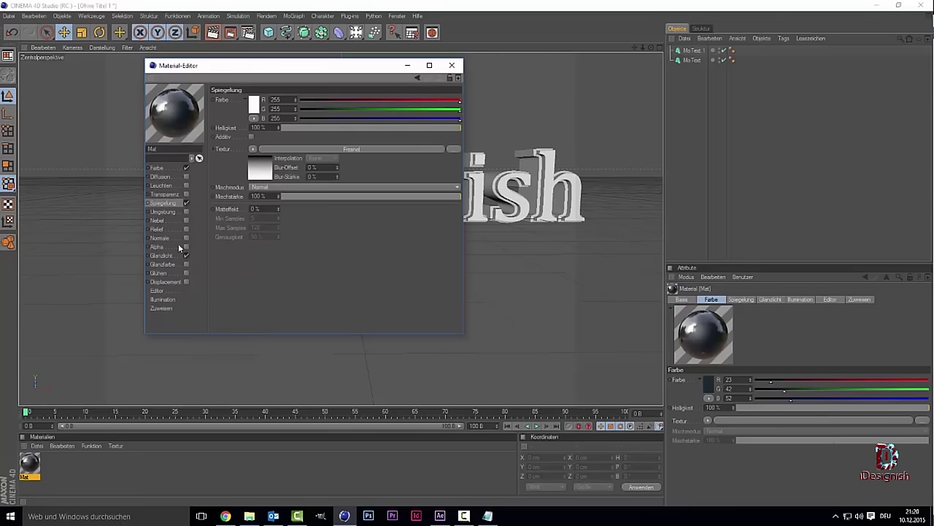
click(187, 247)
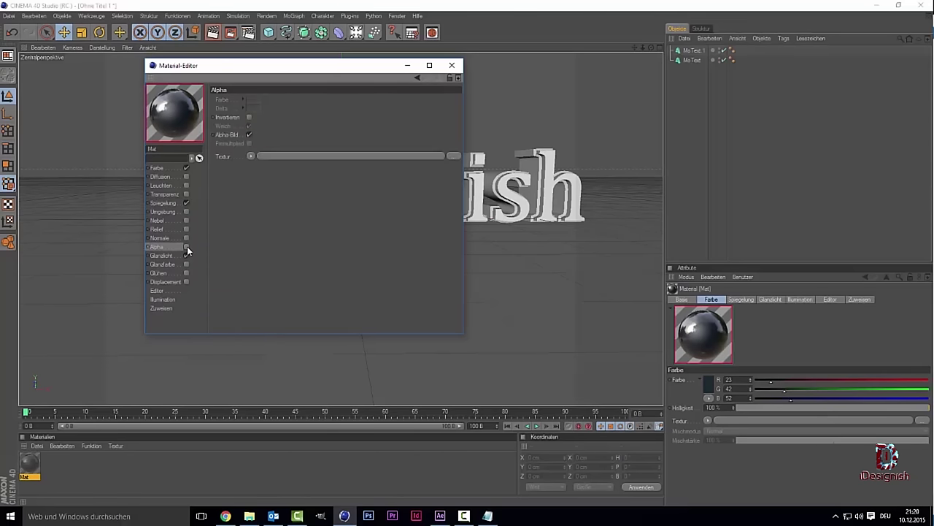
- Enable Relief with a Turbulence Noise shader at 100 % strength
click(186, 230)
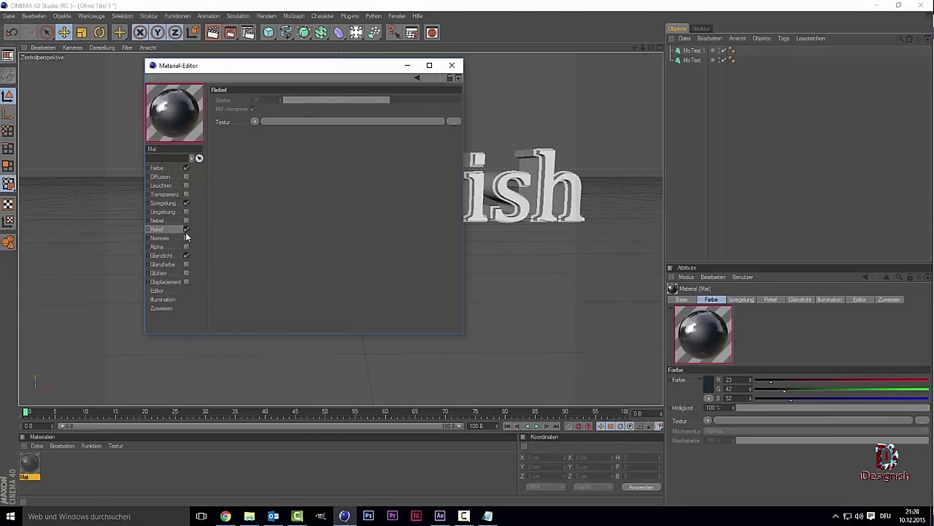
click(255, 122)
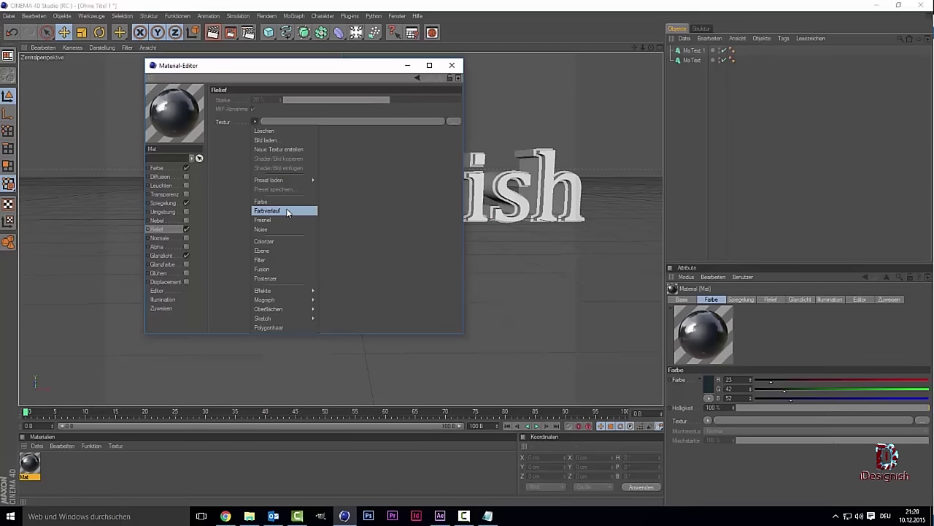
click(284, 231)
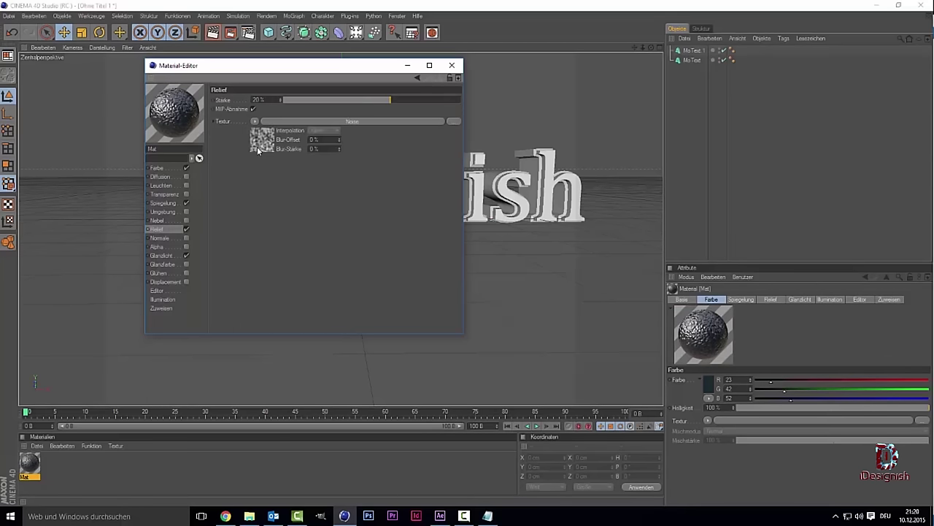
click(259, 144)
click(404, 217)
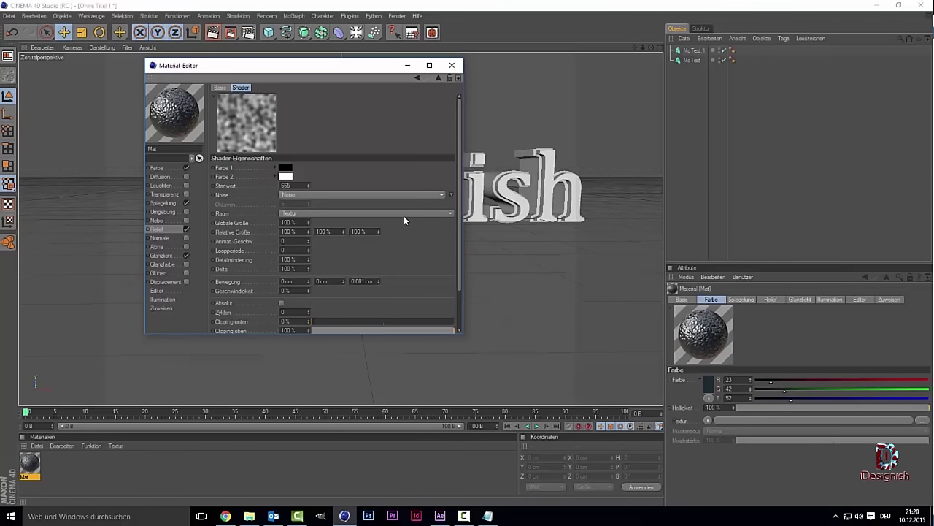
click(402, 216)
click(388, 194)
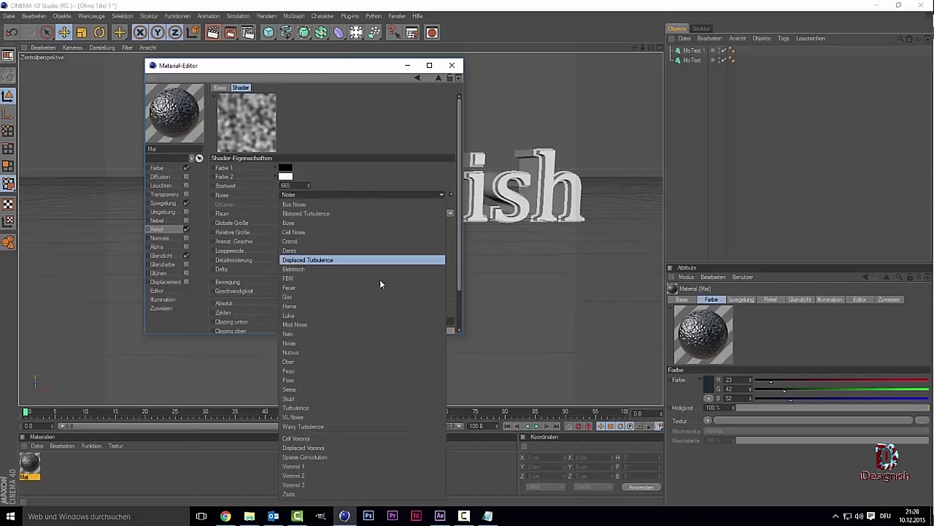
click(338, 408)
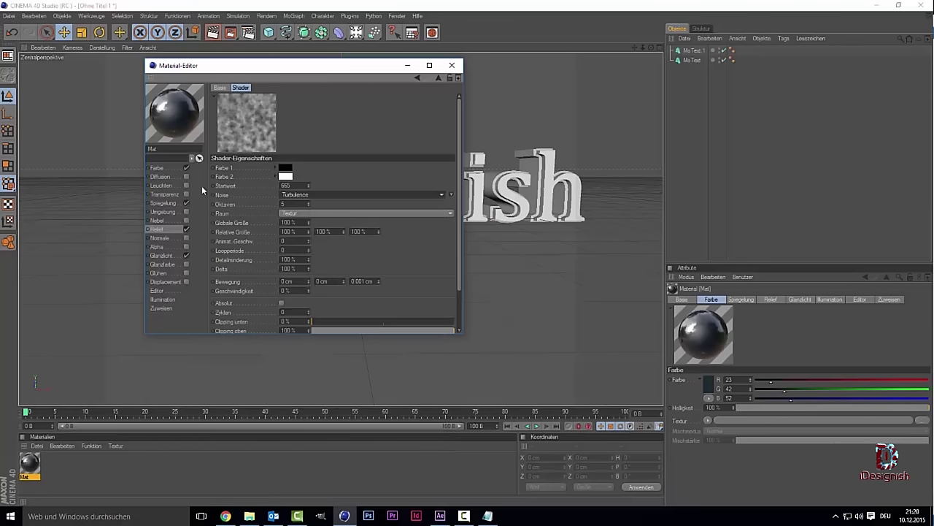
click(163, 230)
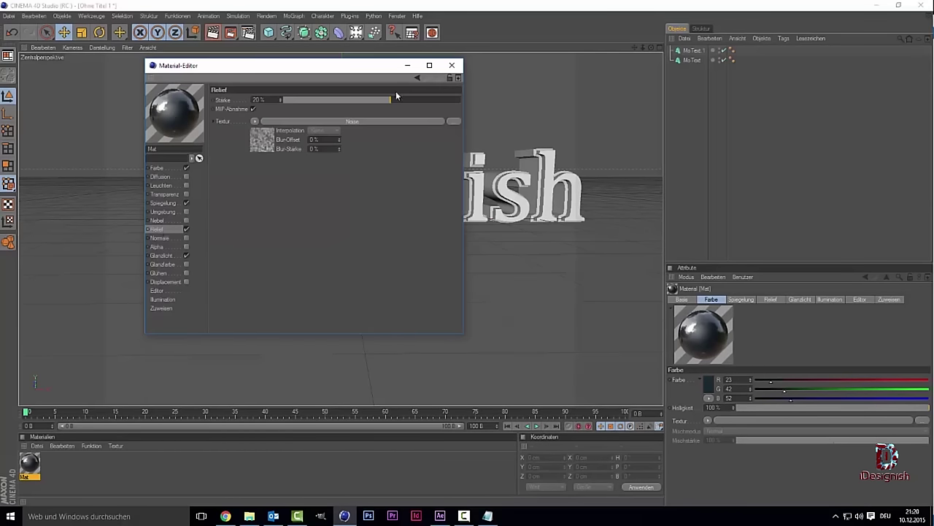
drag(470, 108, 595, 103)
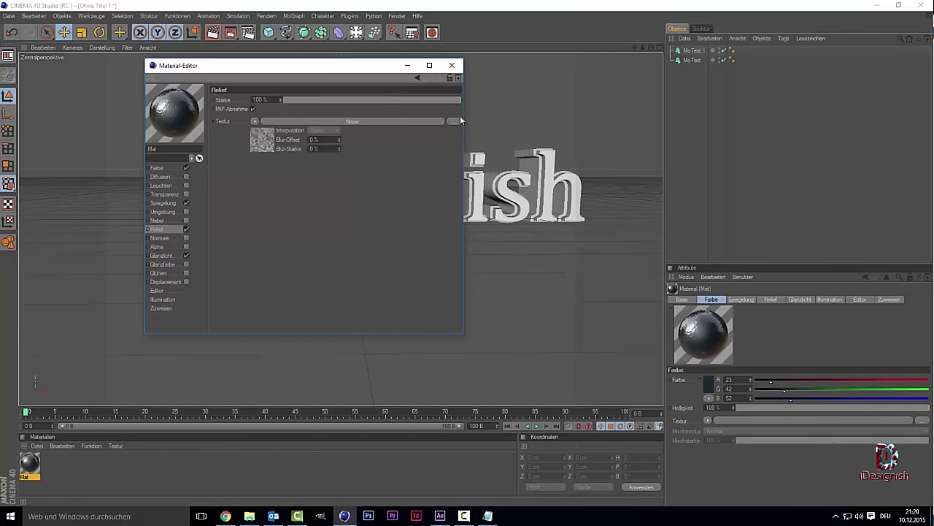
- Apply Mat to the duplicated text and set up a second material for editing
click(451, 65)
drag(39, 467, 692, 51)
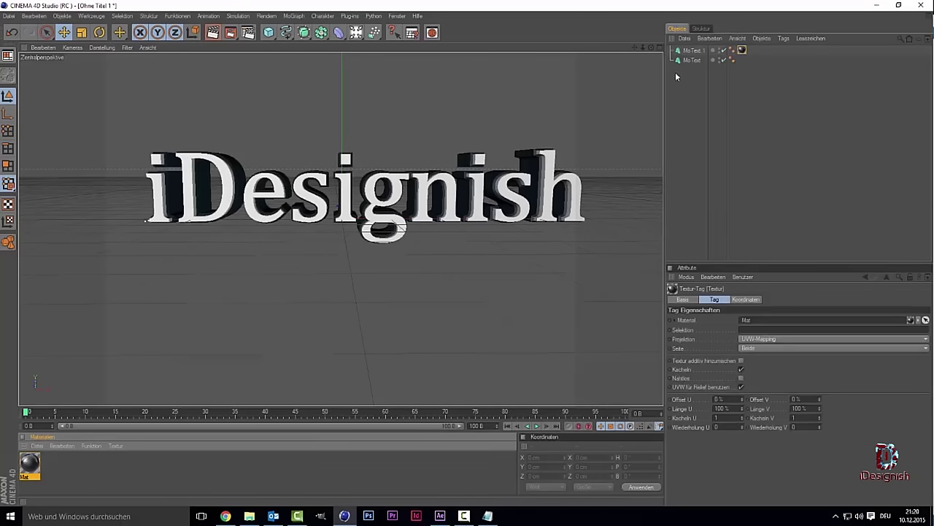
double_click(70, 475)
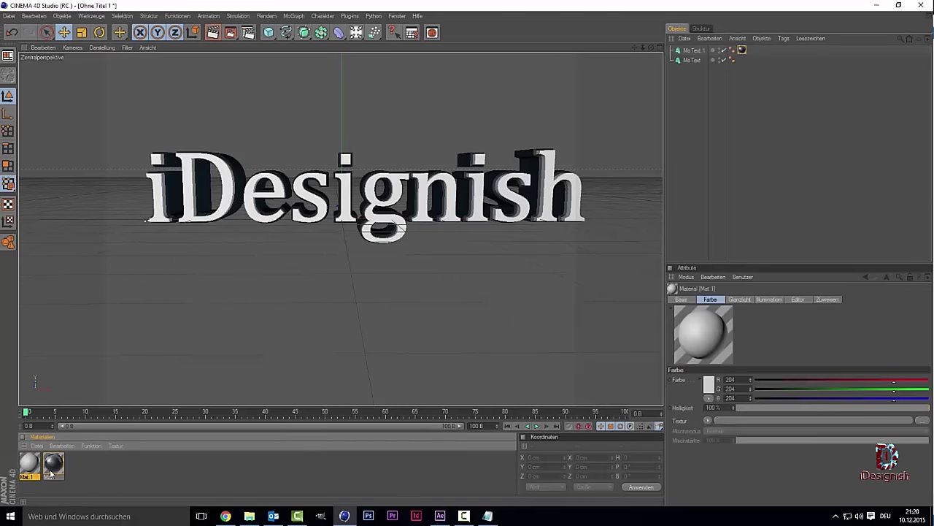
key(Delete)
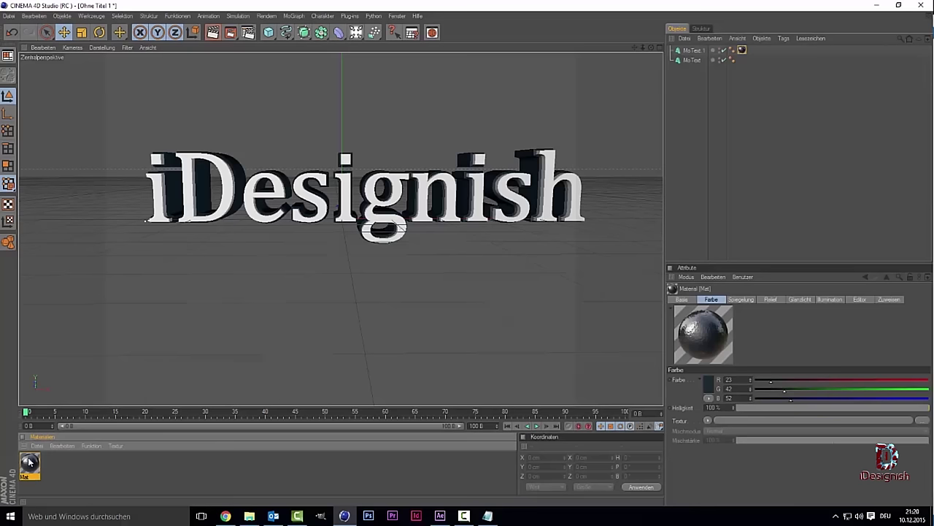
key(ctrl+z)
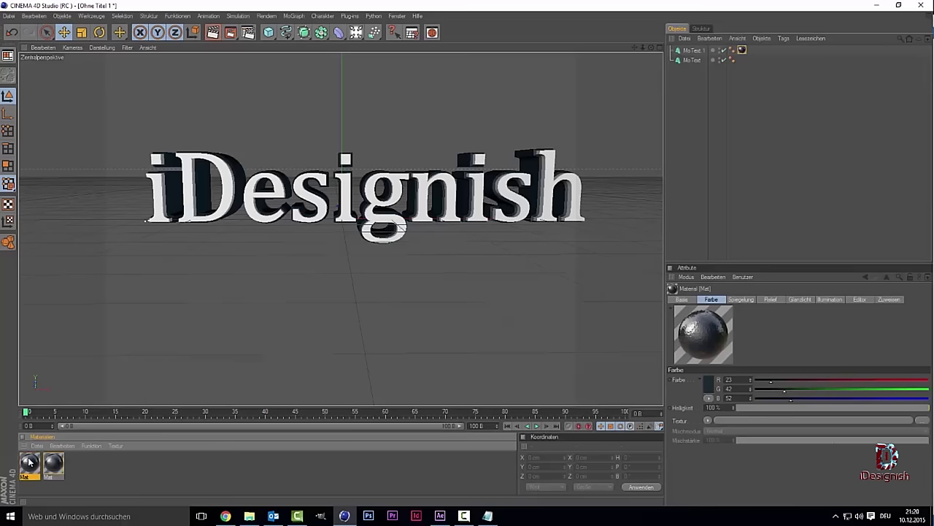
double_click(29, 463)
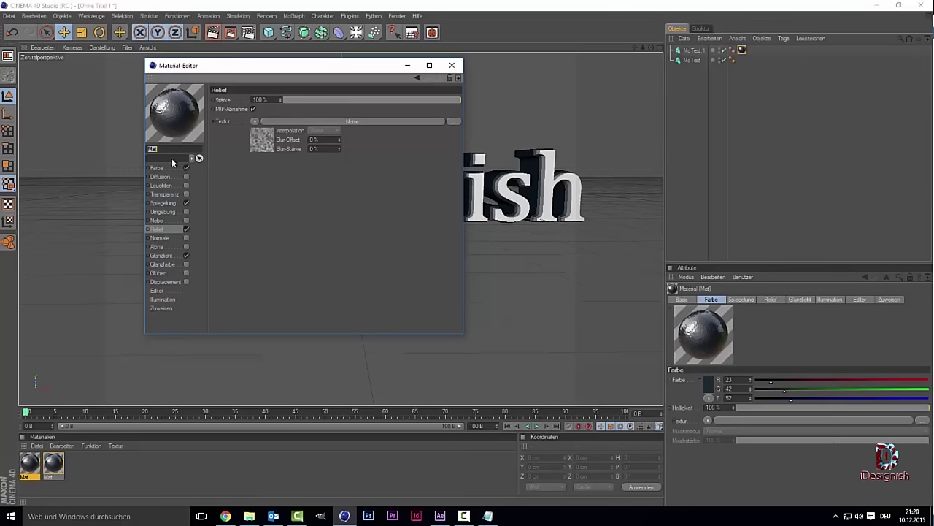
- Change the material colour to orange 255/144/0
click(159, 168)
click(257, 97)
mouse_move(277, 69)
mouse_down()
mouse_move(227, 67)
mouse_move(258, 71)
mouse_up()
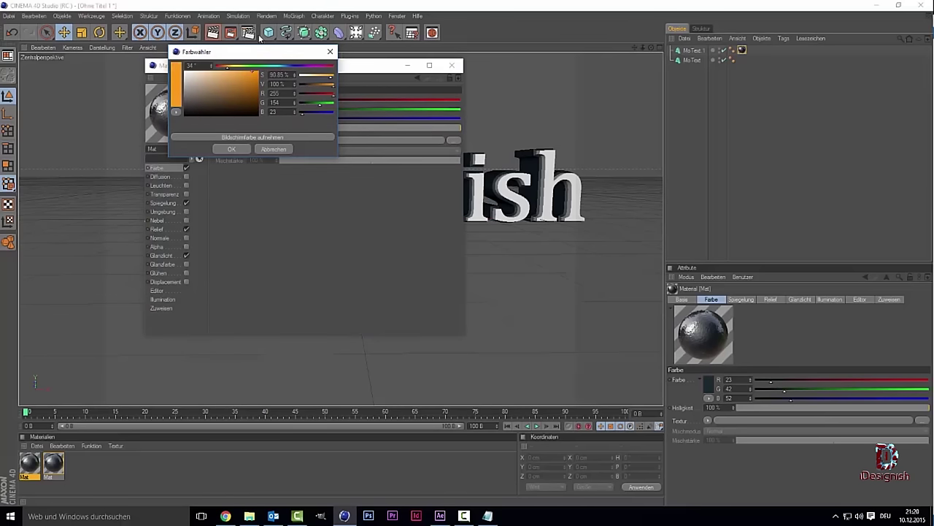
click(246, 149)
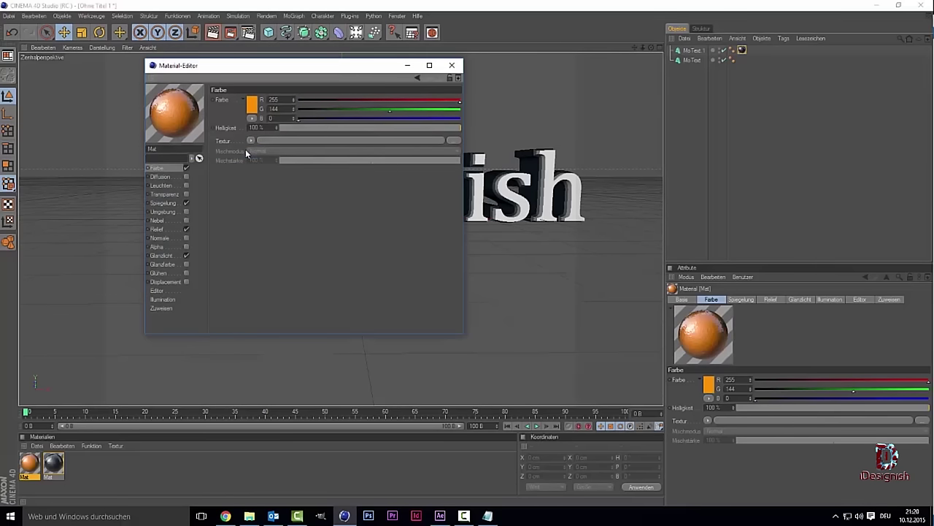
- Apply the orange material to the front iDesignish MoText and test-render the view
click(451, 64)
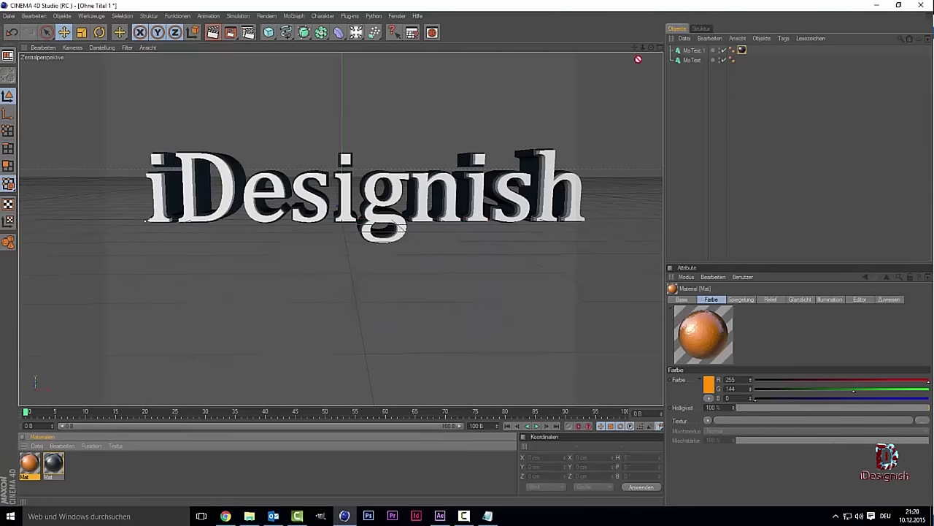
drag(27, 464, 684, 61)
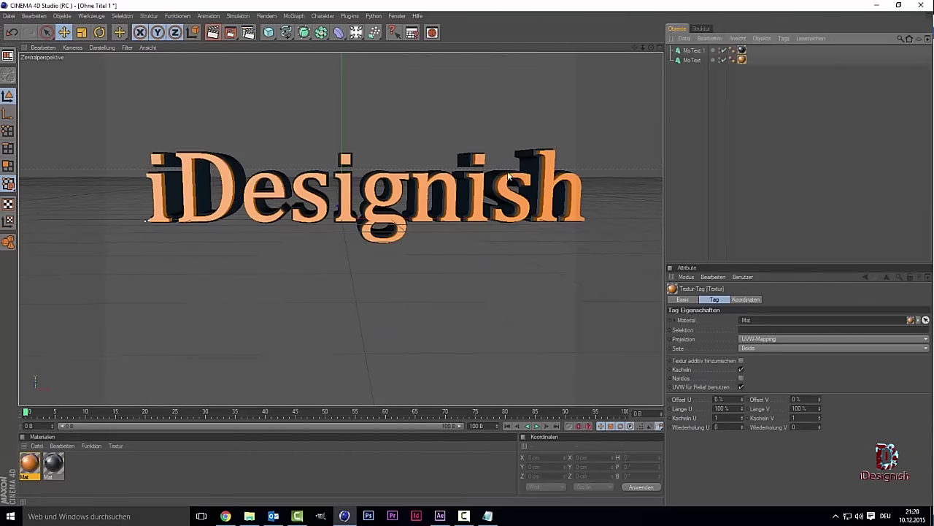
click(212, 32)
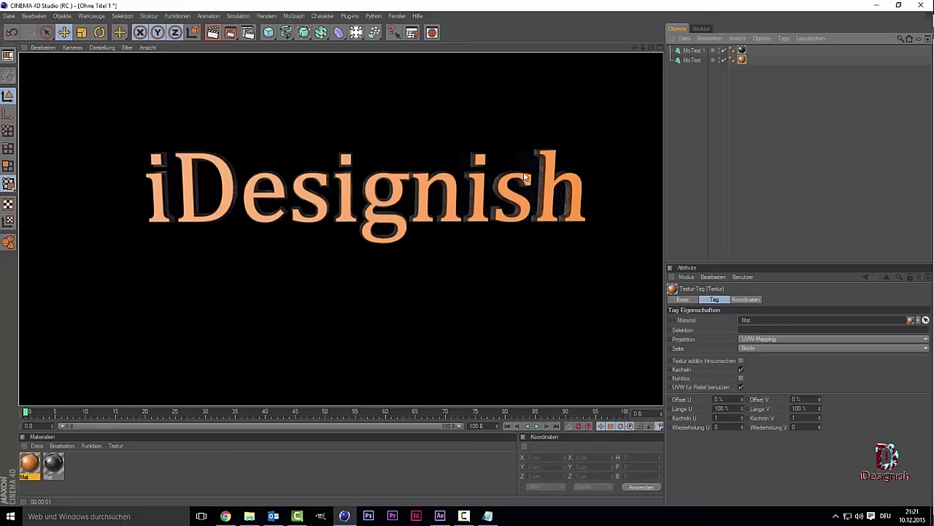
click(742, 60)
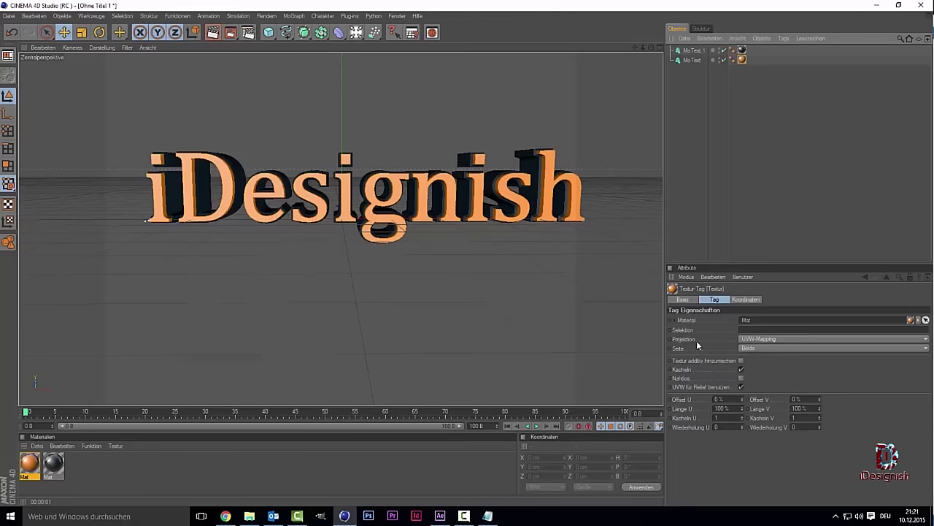
- Set the texture projection to Fläche-Mapping and render the view to check it
click(747, 340)
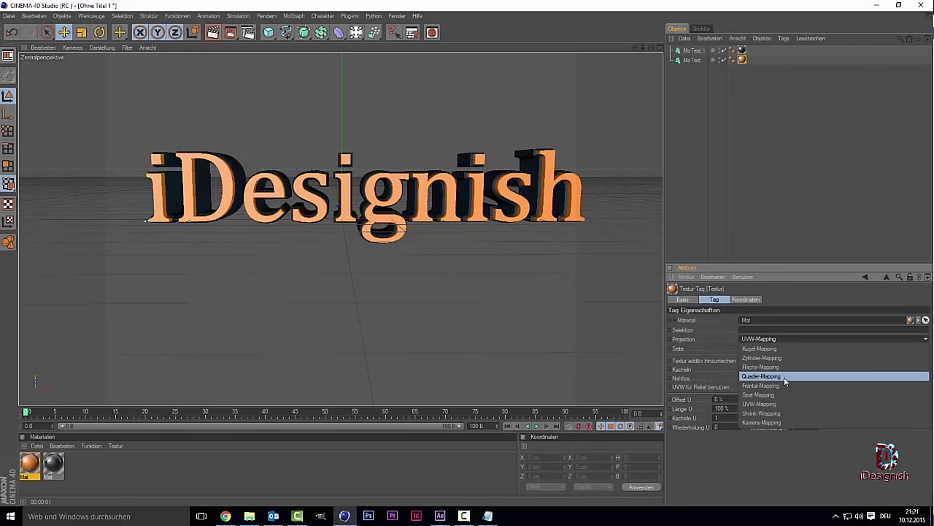
click(784, 367)
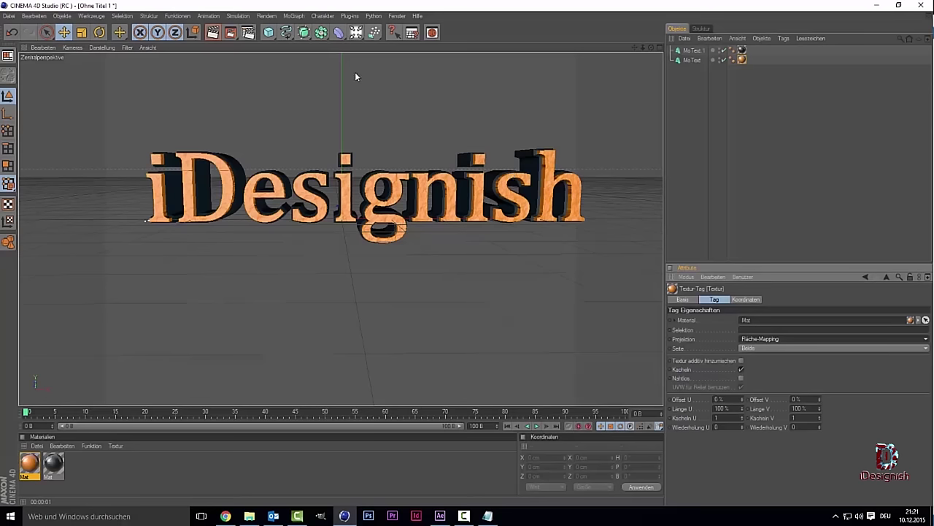
click(212, 32)
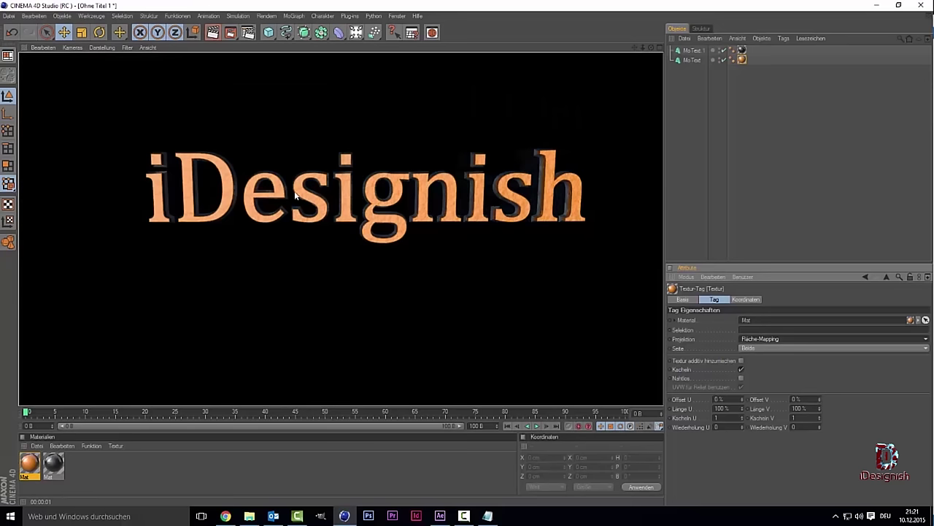
- Render the scene to the Picture Viewer, close it, and open the Render Settings
click(231, 32)
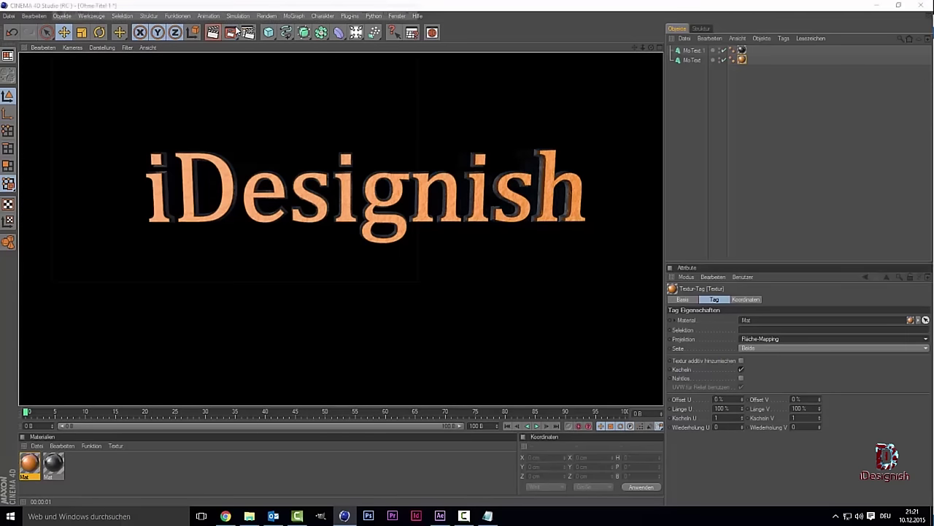
click(401, 7)
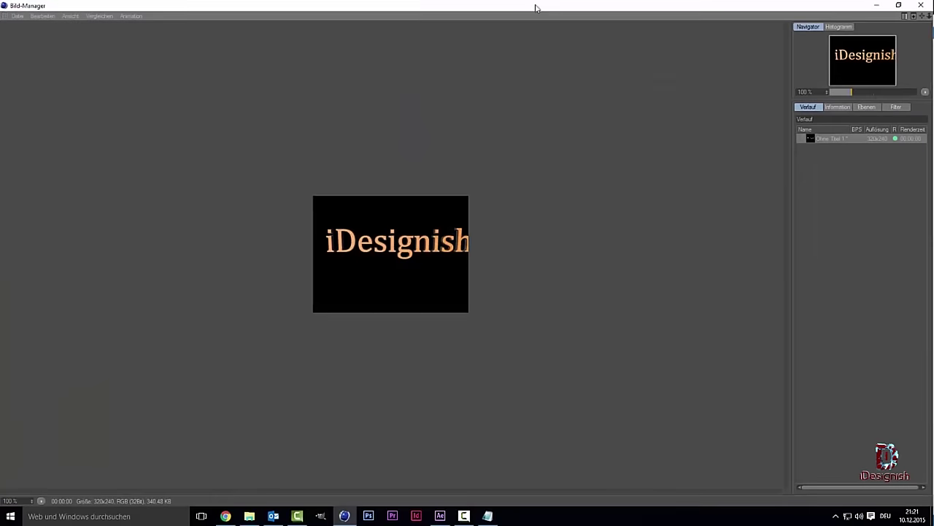
double_click(536, 6)
click(415, 7)
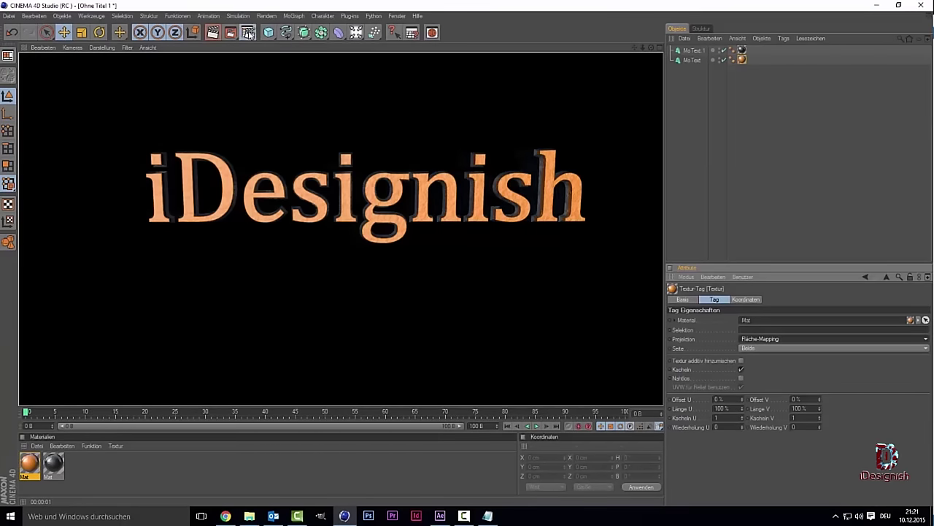
click(249, 33)
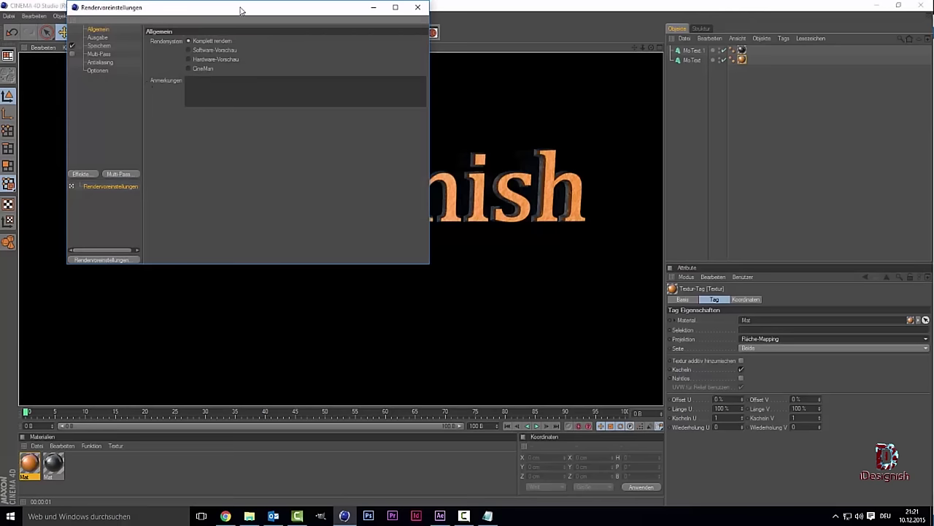
- Set the render output to the Film/Video HDTV 1080 24 preset (1920×1080)
drag(239, 6, 341, 57)
click(196, 87)
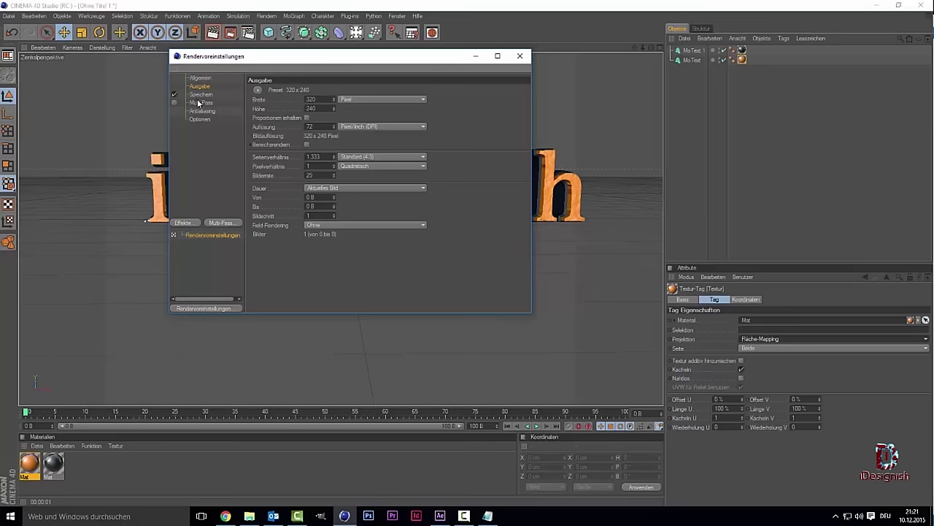
click(257, 89)
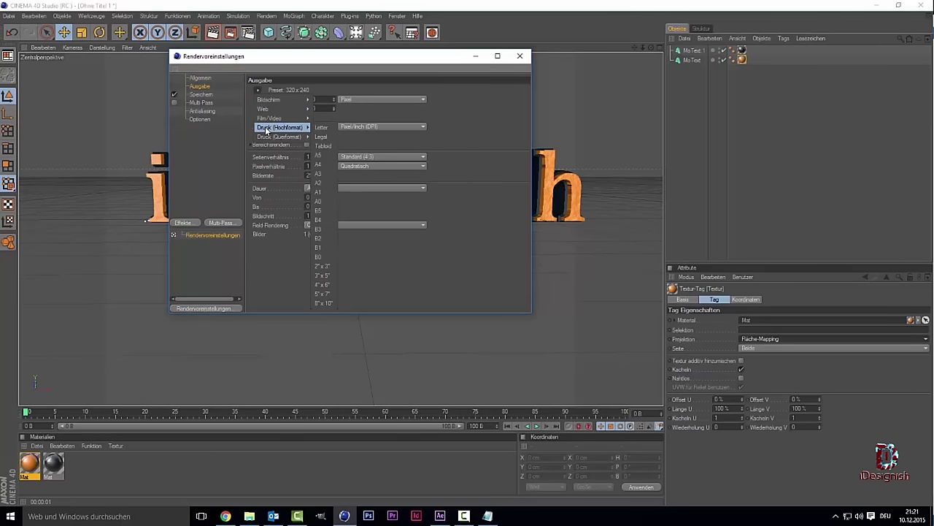
mouse_move(274, 137)
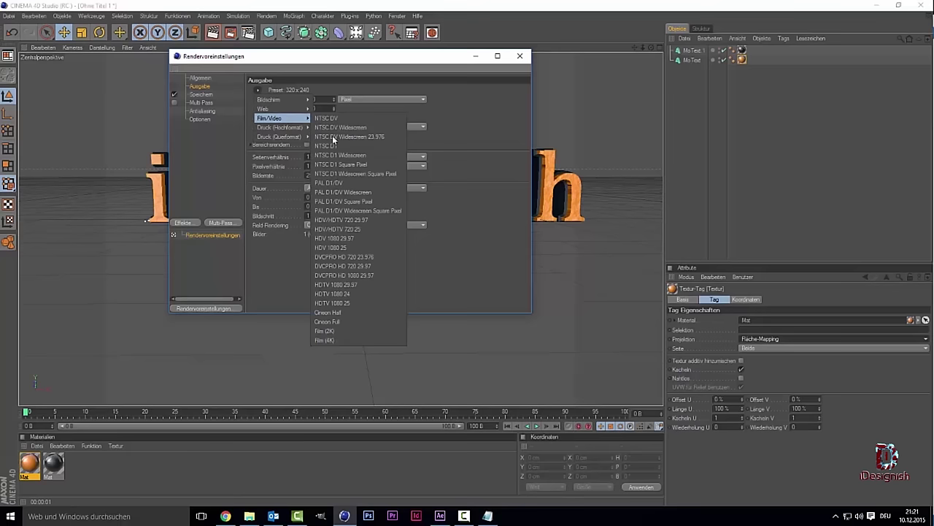
mouse_move(286, 119)
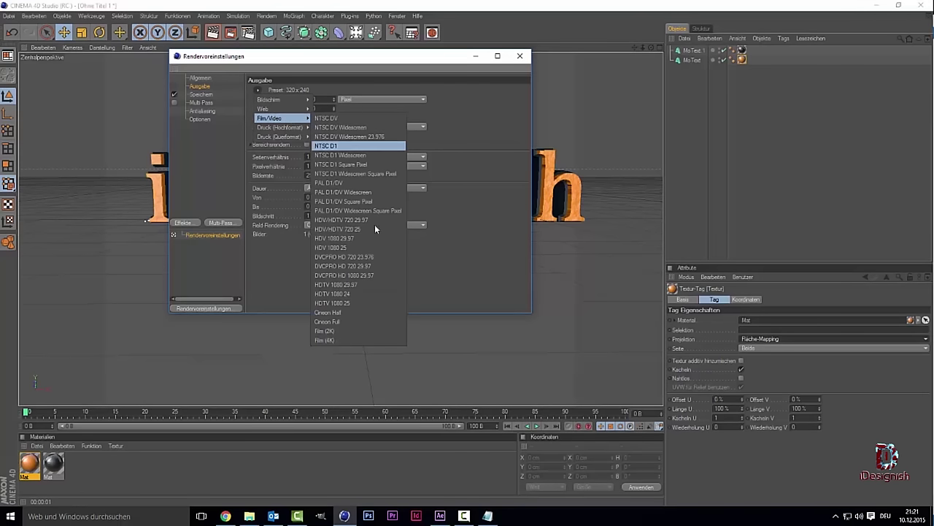
click(379, 290)
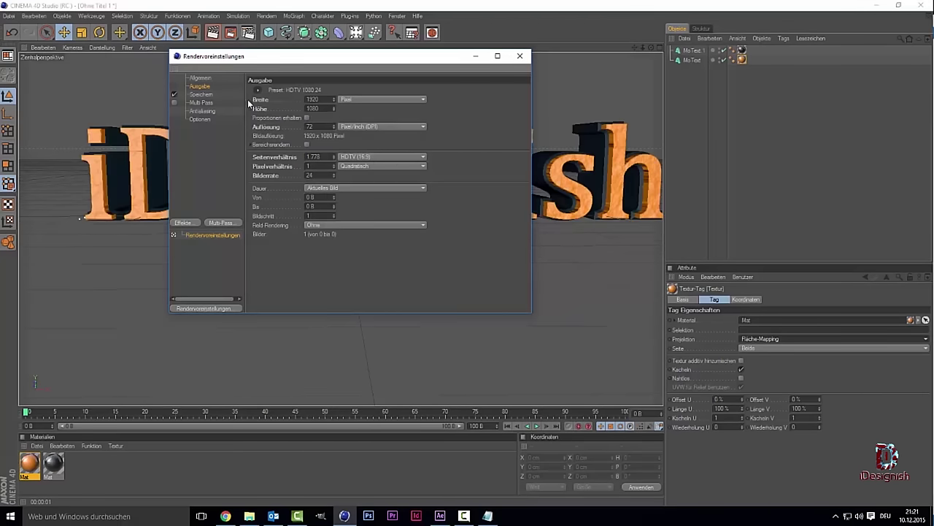
- Save renders as PNG with the alpha channel enabled
click(207, 94)
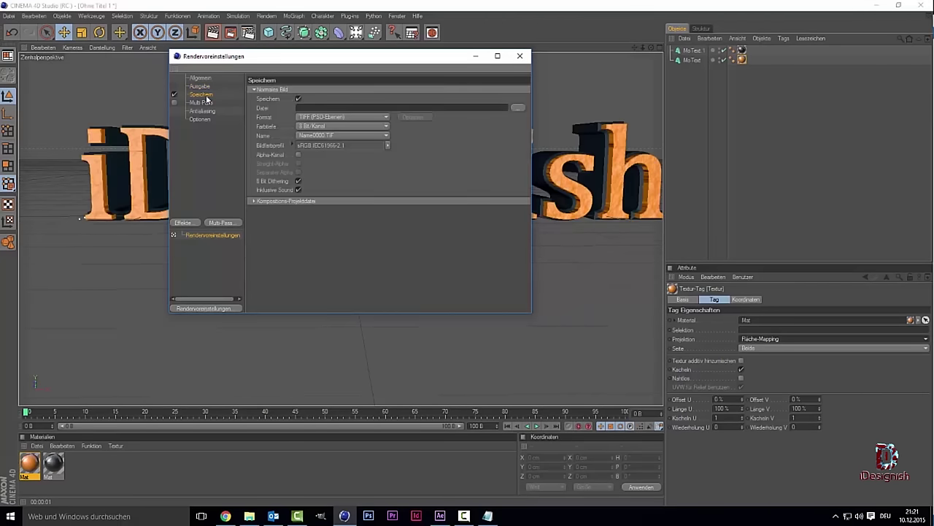
click(340, 117)
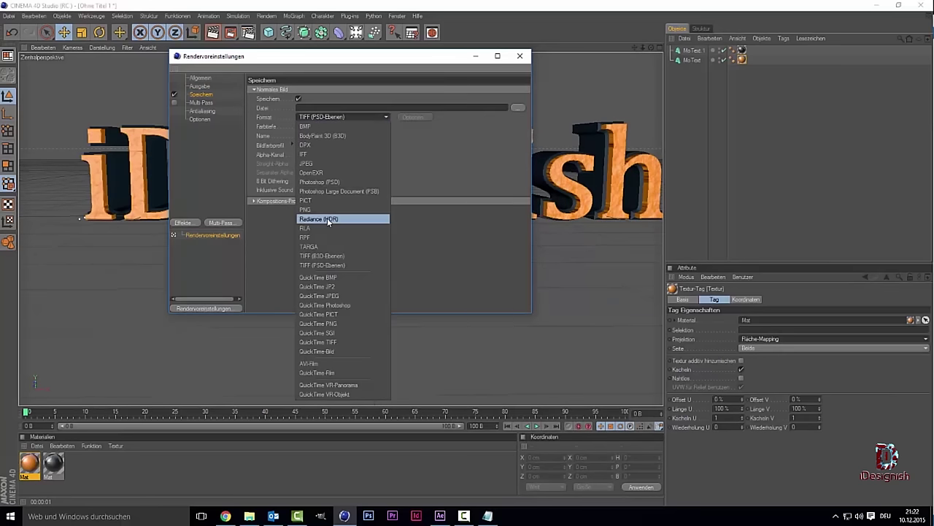
click(327, 217)
click(299, 154)
- Set the save path to logo.png in the Tutorial folder, overwriting the existing file
drag(446, 57, 361, 80)
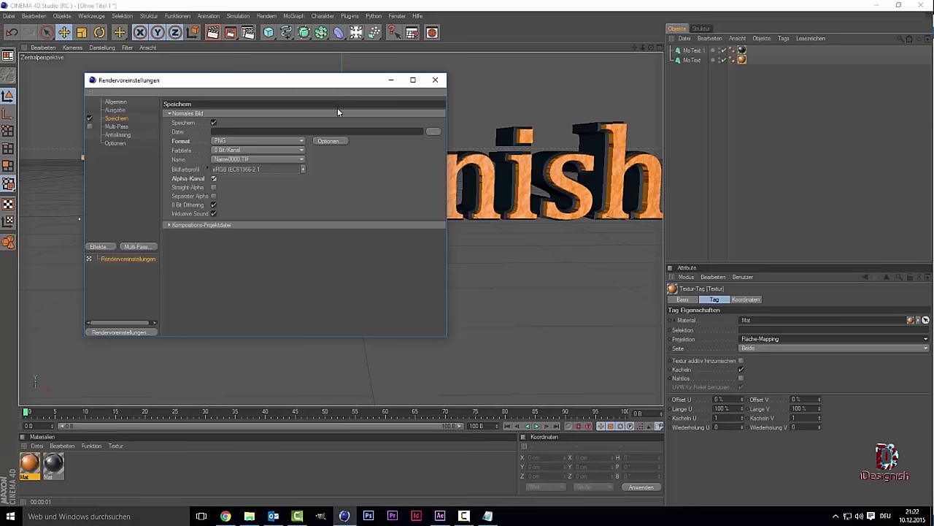
click(435, 132)
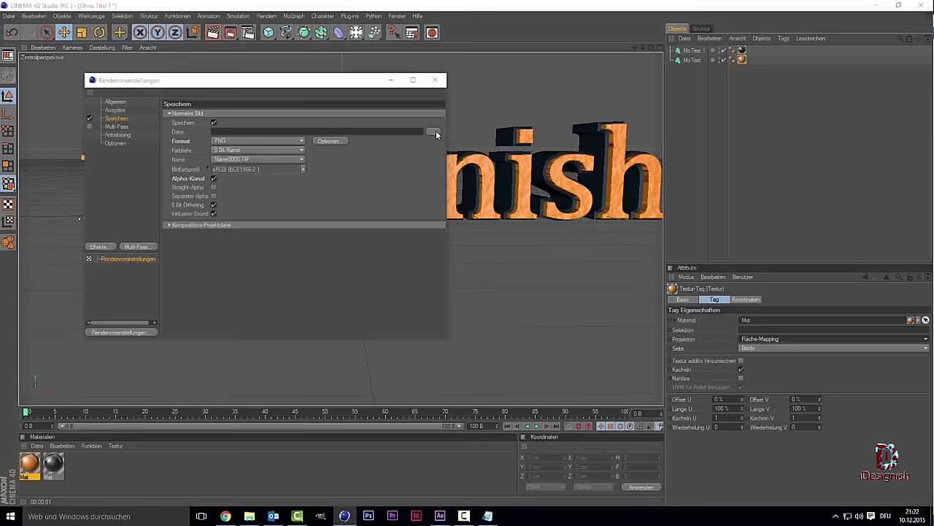
click(433, 132)
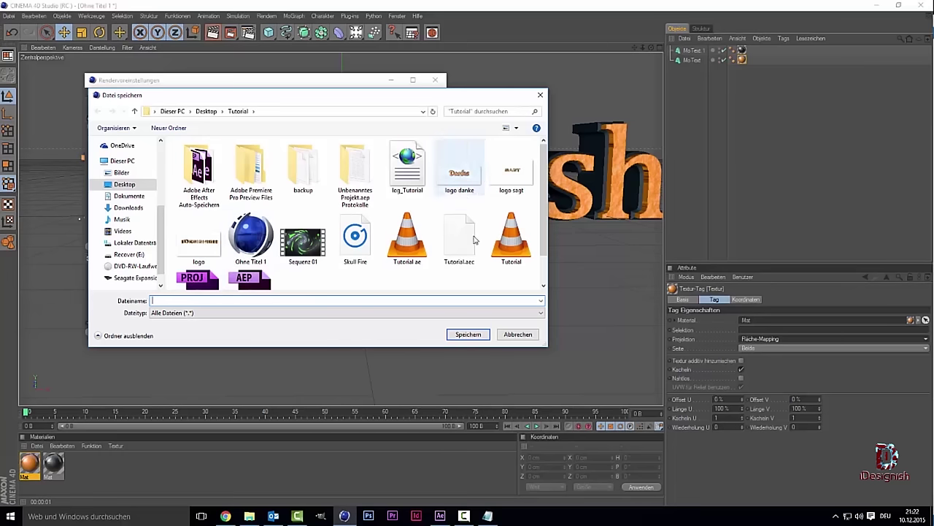
click(214, 251)
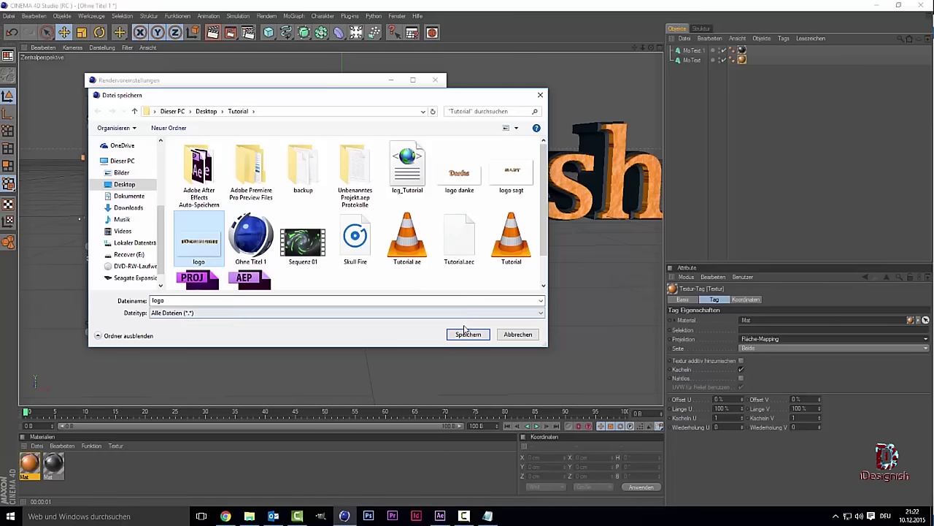
click(482, 261)
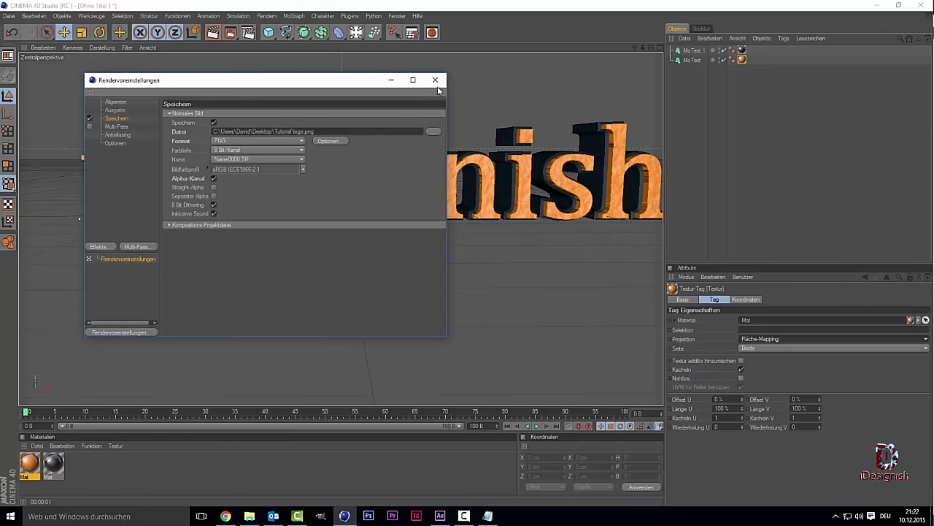
click(435, 80)
scroll(588, 104, down, 5)
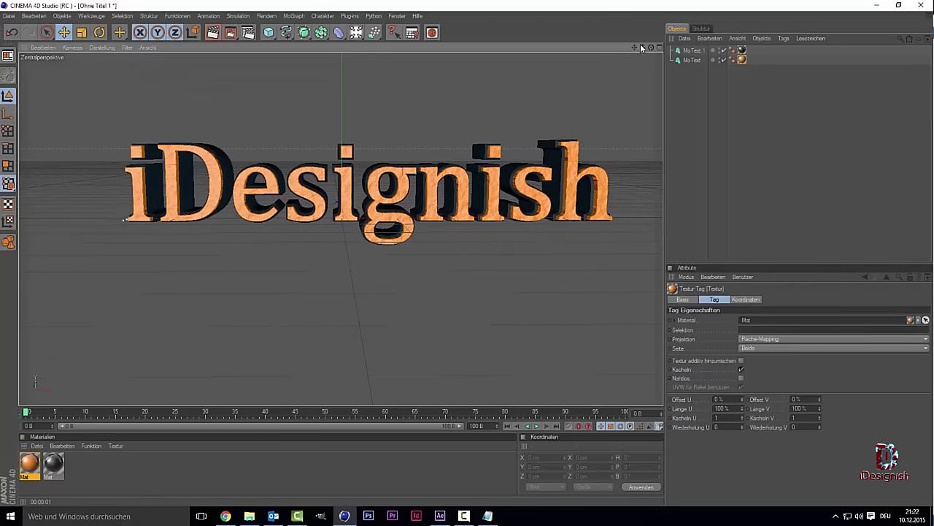
- Reframe the text, render the logo over logo.png, then close the preview and return to After Effects
drag(635, 49, 635, 48)
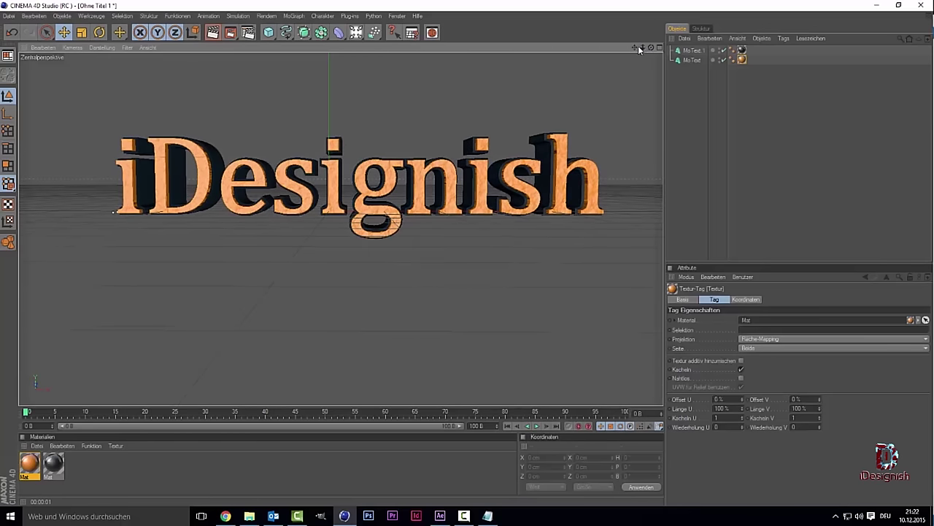
drag(635, 48, 629, 47)
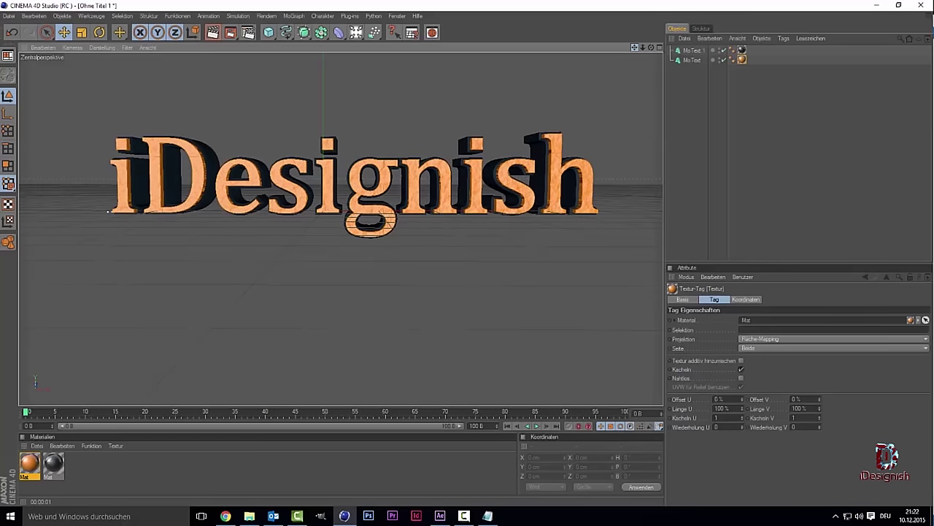
click(230, 32)
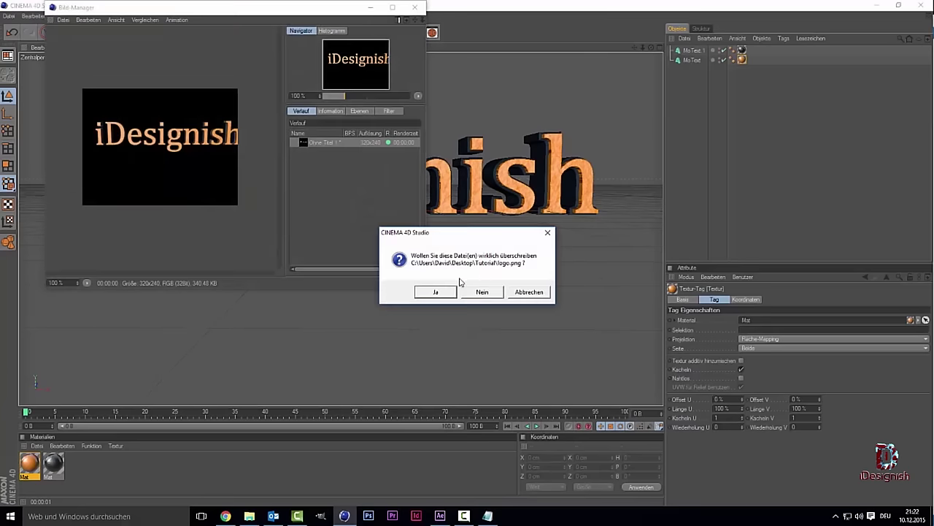
click(434, 292)
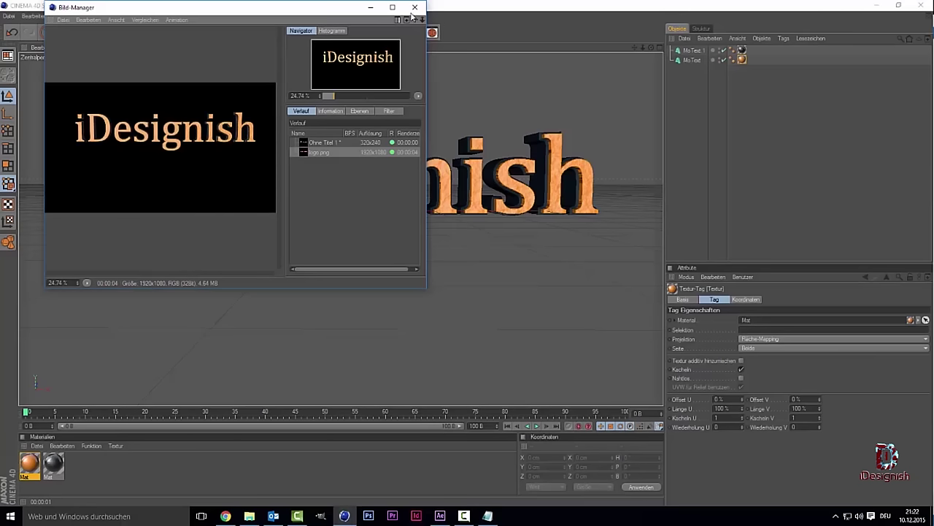
click(414, 8)
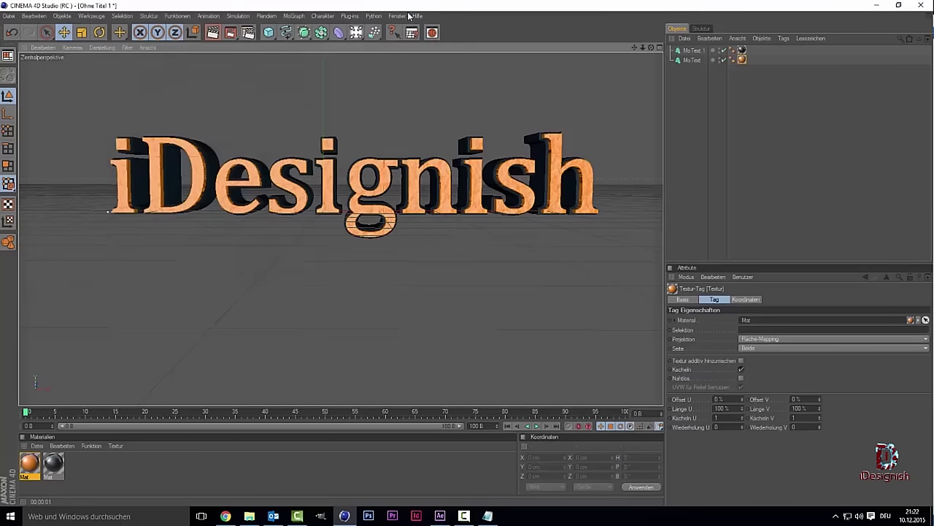
click(343, 516)
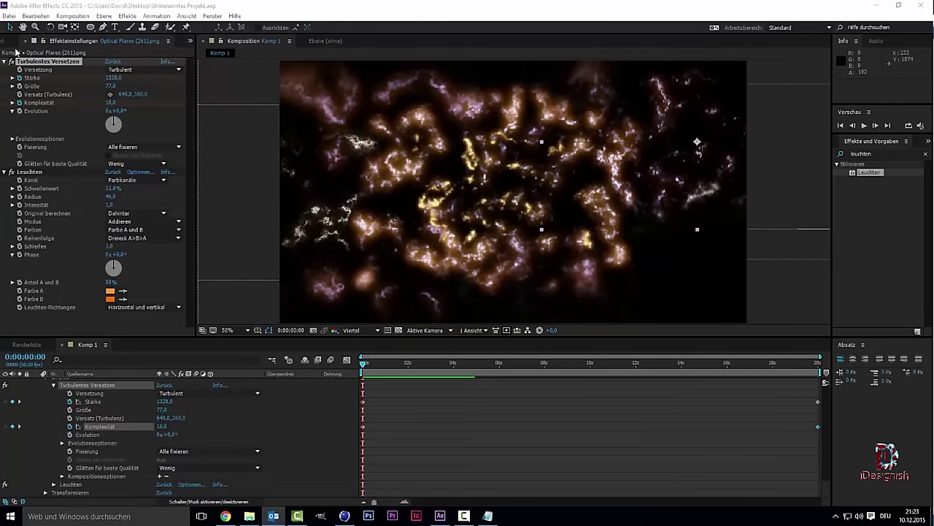
- Import logo.png from the Tutorial folder into the After Effects Projekt panel
click(12, 42)
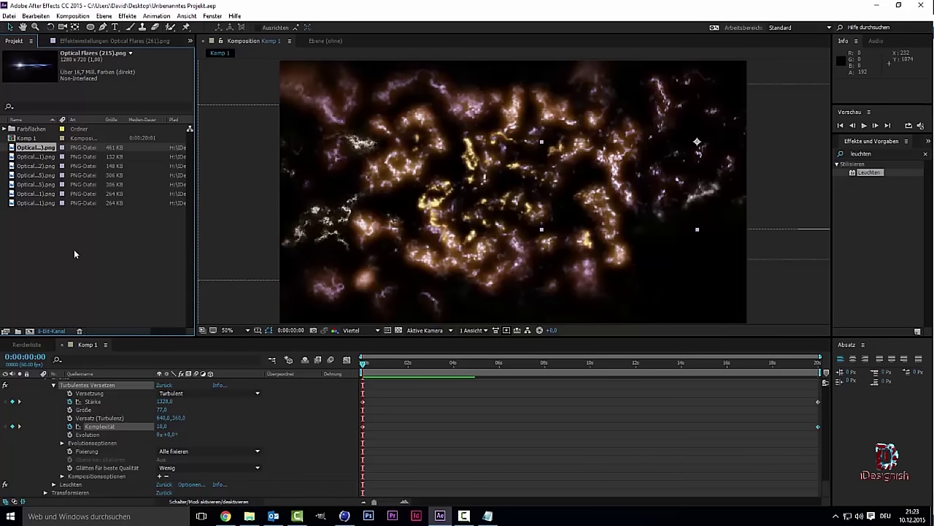
click(75, 250)
double_click(73, 249)
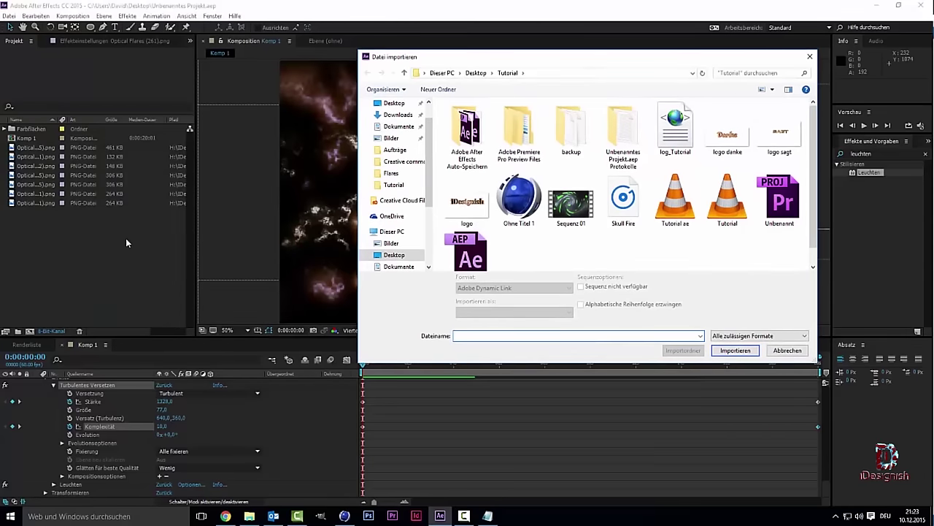
double_click(467, 211)
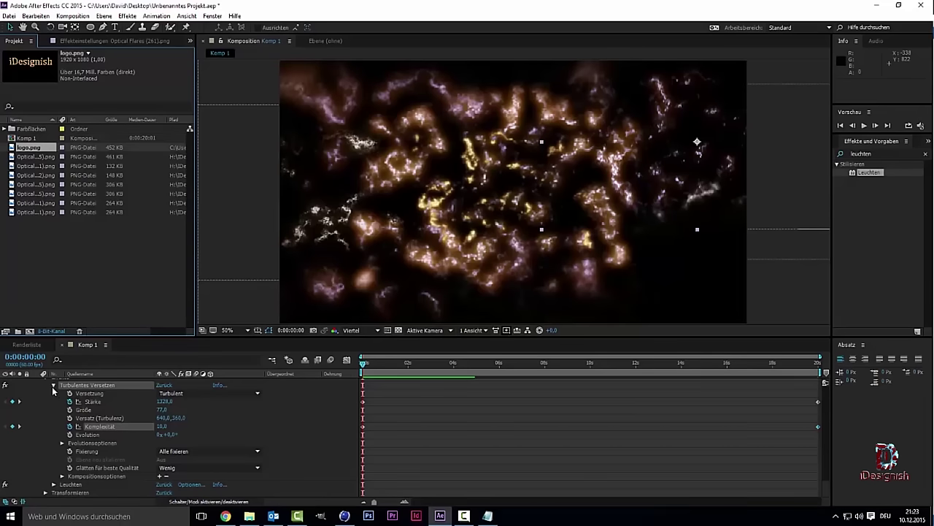
scroll(53, 390, up, 2)
- Step through the Optical Flares layers and collapse the expanded layer's effect properties
click(37, 418)
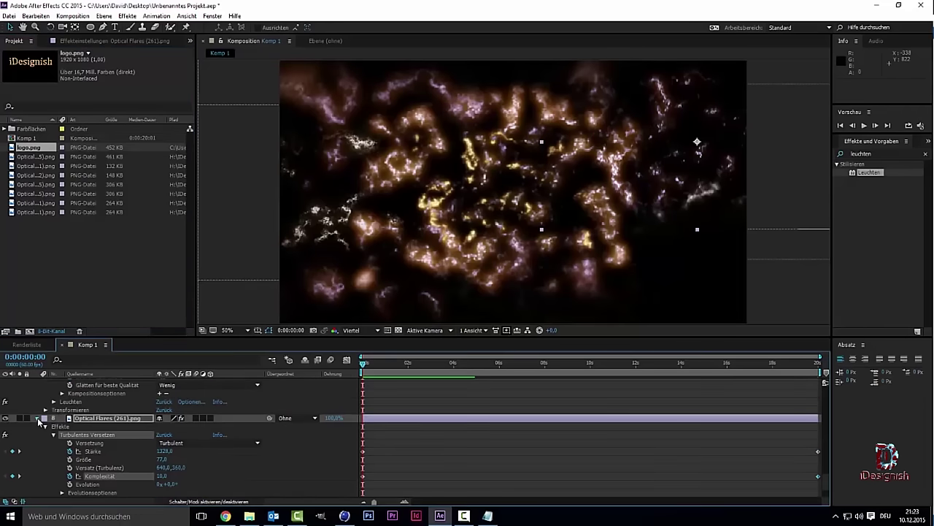
key(ctrl+Up)
key(ctrl+Up)
key(ctrl+Up)
key(ctrl+Up)
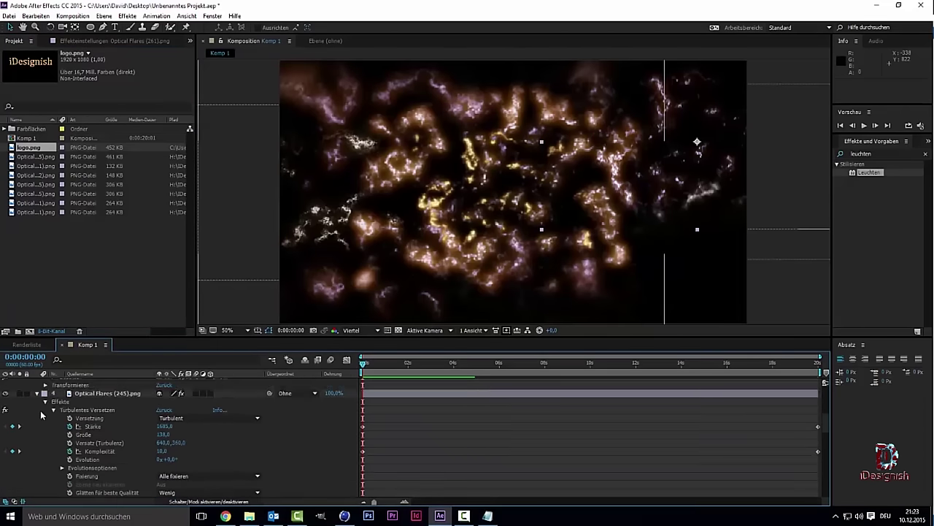
key(ctrl+Up)
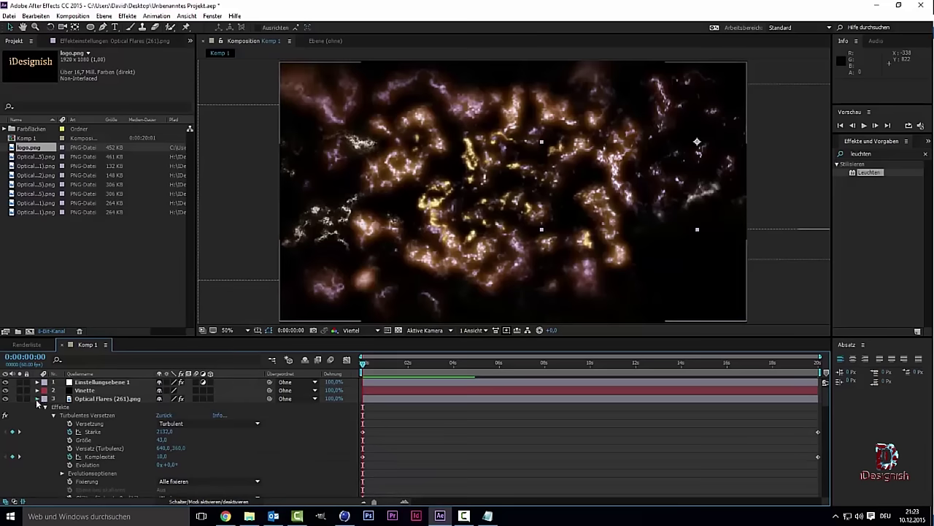
key(ctrl+Down)
key(ctrl+Down)
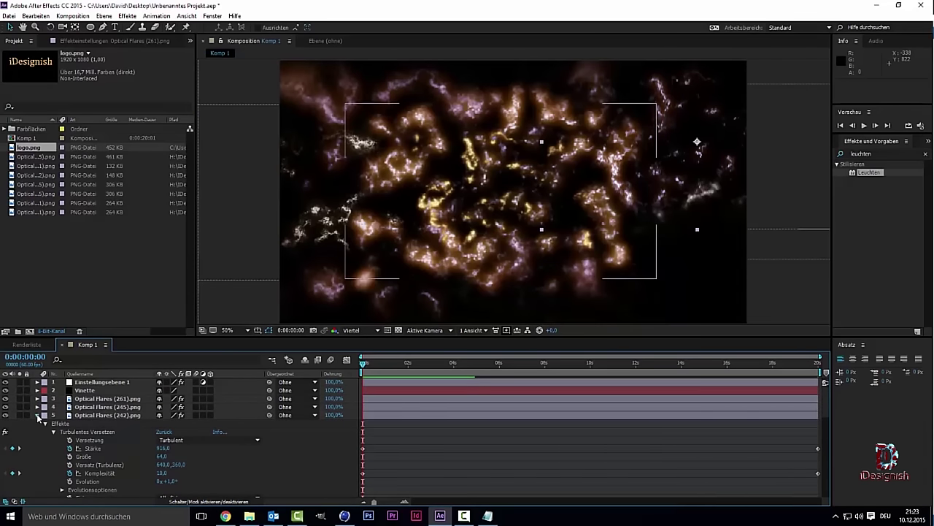
key(ctrl+Down)
key(ctrl+Down)
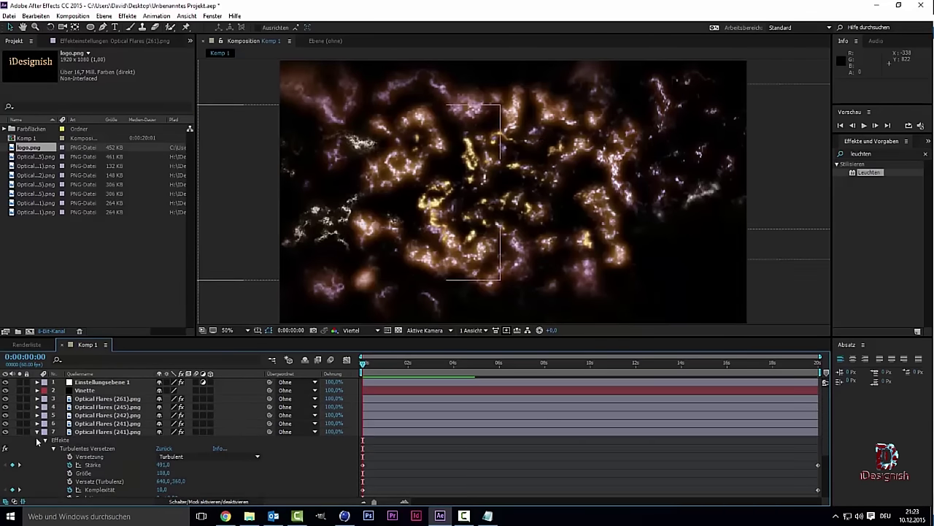
click(36, 432)
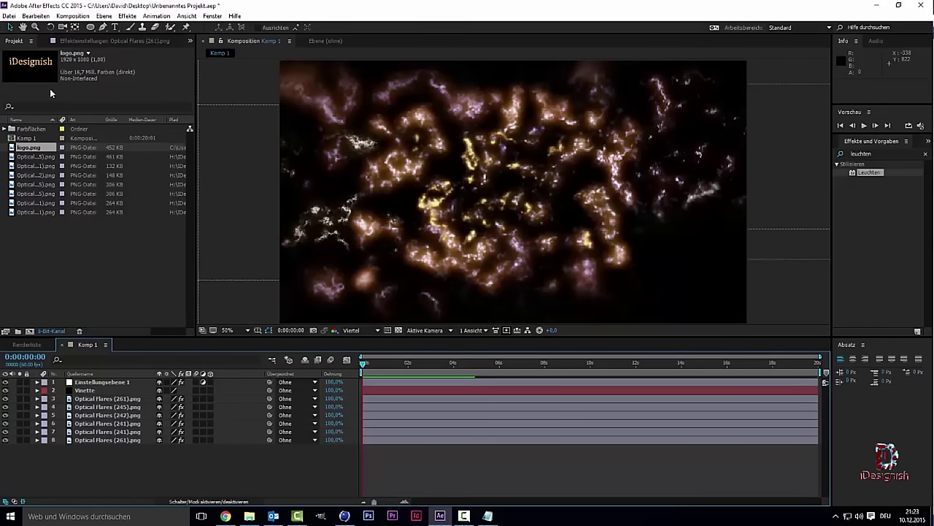
- Drag logo.png into Komp 1, nudge it lower, and place it as layer 3 above the Optical Flares
mouse_move(41, 145)
mouse_down()
mouse_move(109, 410)
mouse_move(111, 396)
mouse_up()
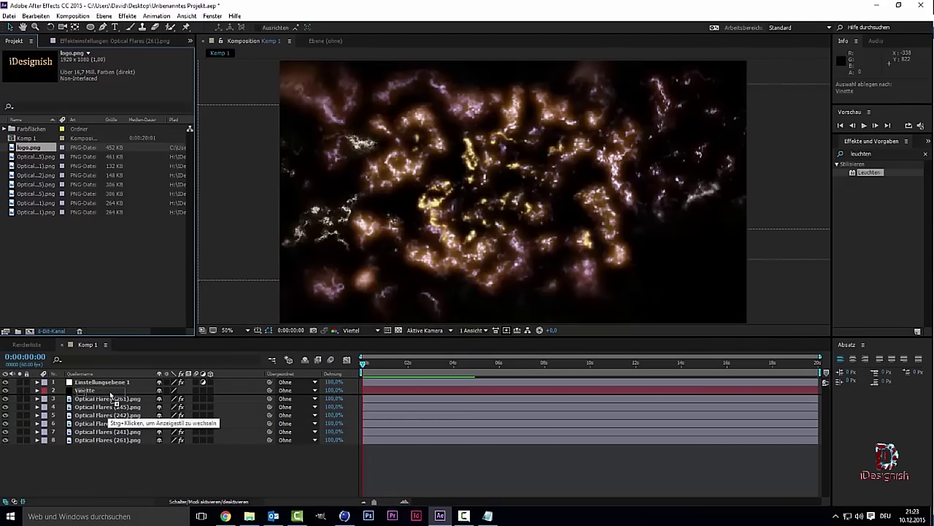
drag(111, 395, 122, 400)
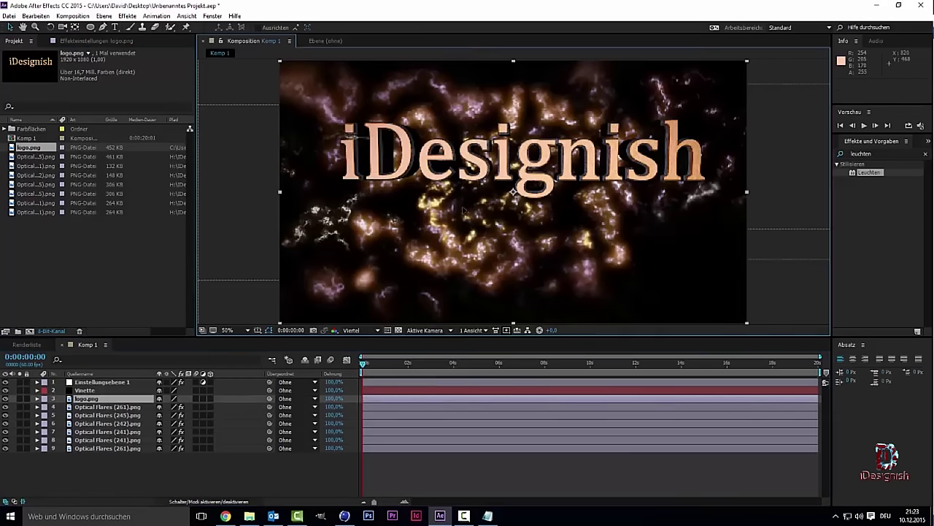
drag(473, 196, 456, 231)
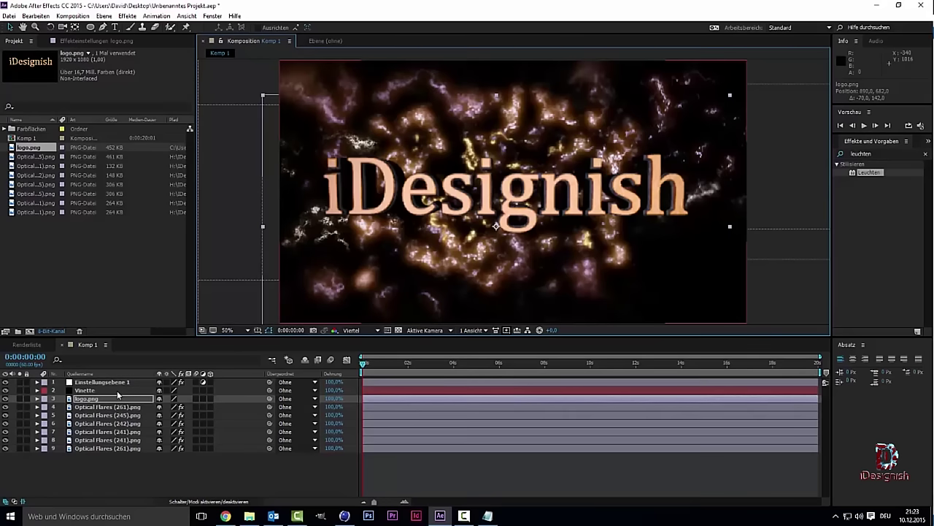
drag(118, 394, 107, 455)
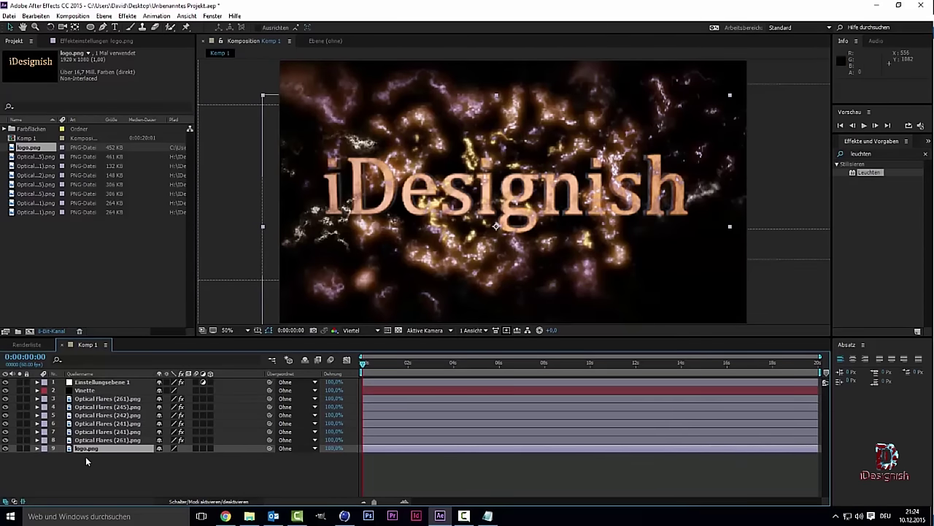
drag(94, 454, 108, 400)
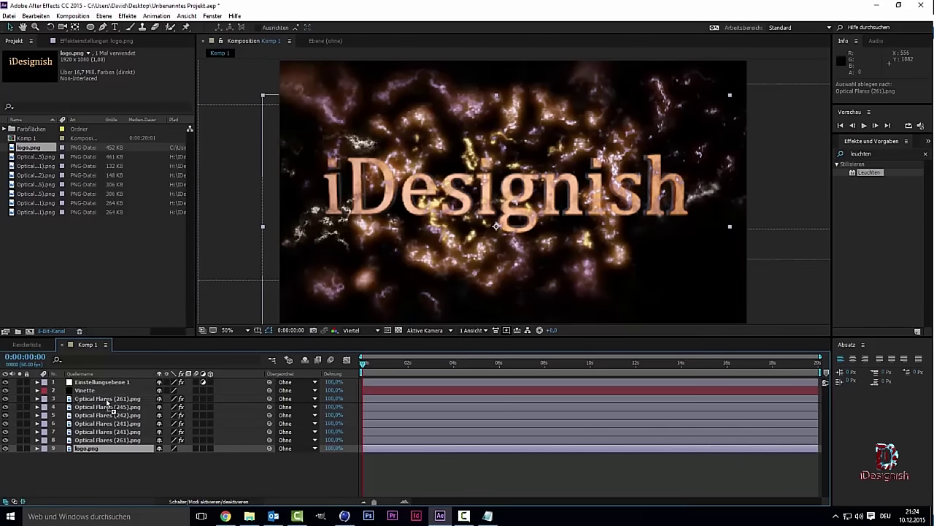
drag(108, 400, 108, 400)
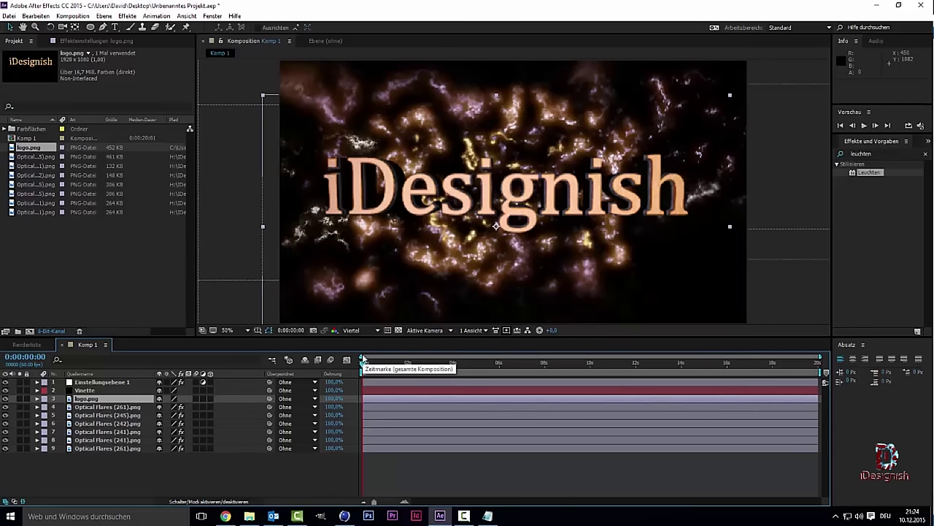
- Turn on 3D and motion blur for logo.png and expand its Transform properties
click(210, 399)
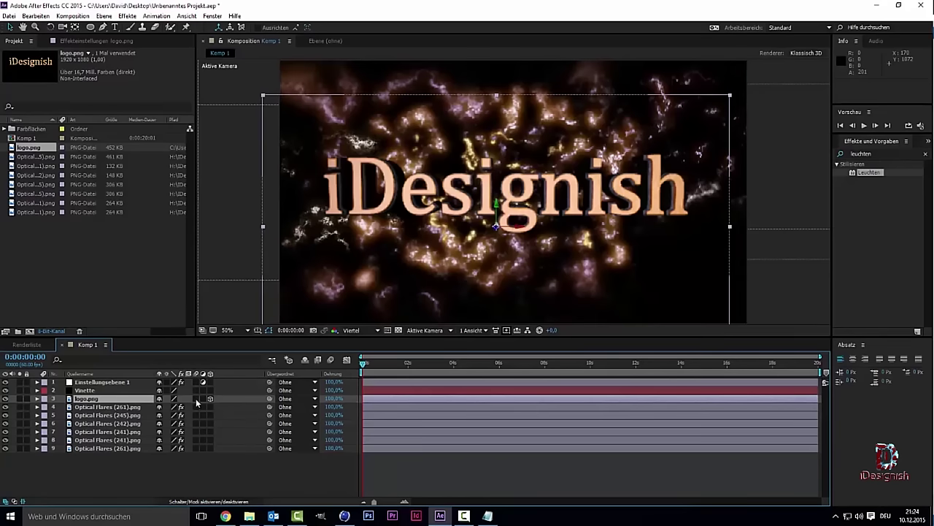
click(195, 399)
click(37, 399)
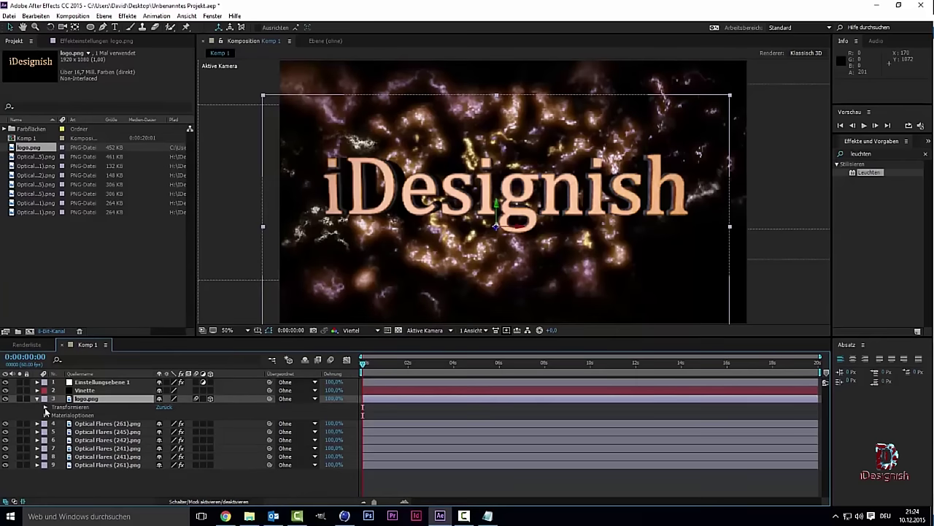
click(45, 407)
click(44, 407)
click(45, 407)
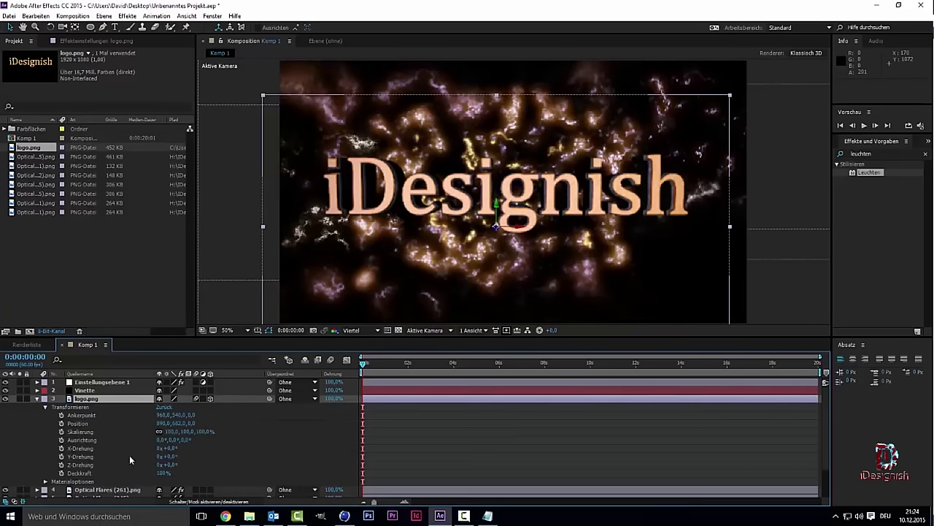
- Set the logo's Position Z to 100000 and keyframe Position at frame zero
click(83, 426)
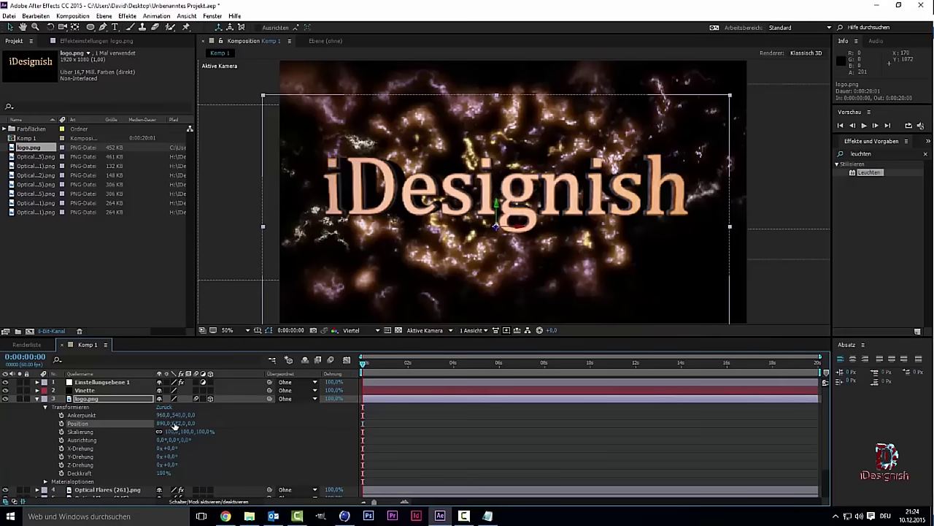
mouse_move(191, 423)
mouse_down()
mouse_move(693, 370)
mouse_move(752, 347)
mouse_up()
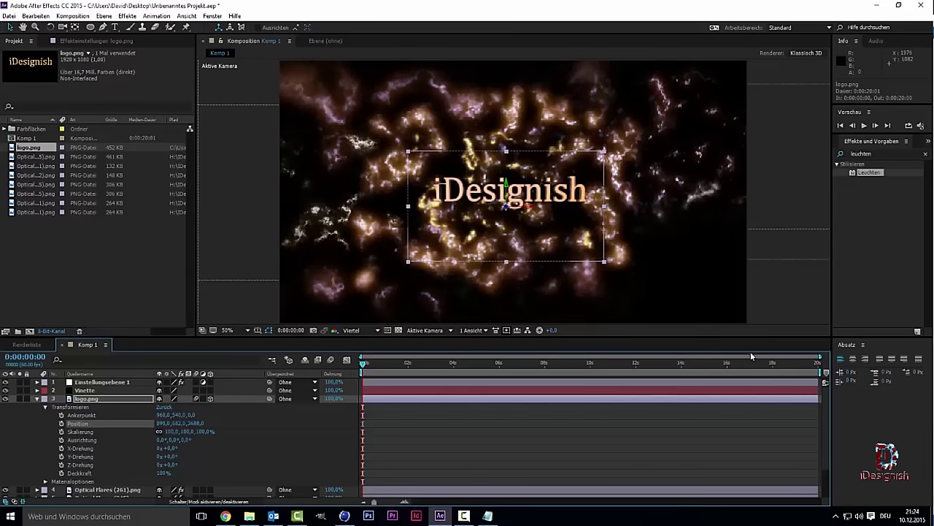
click(196, 423)
text(10000)
click(251, 413)
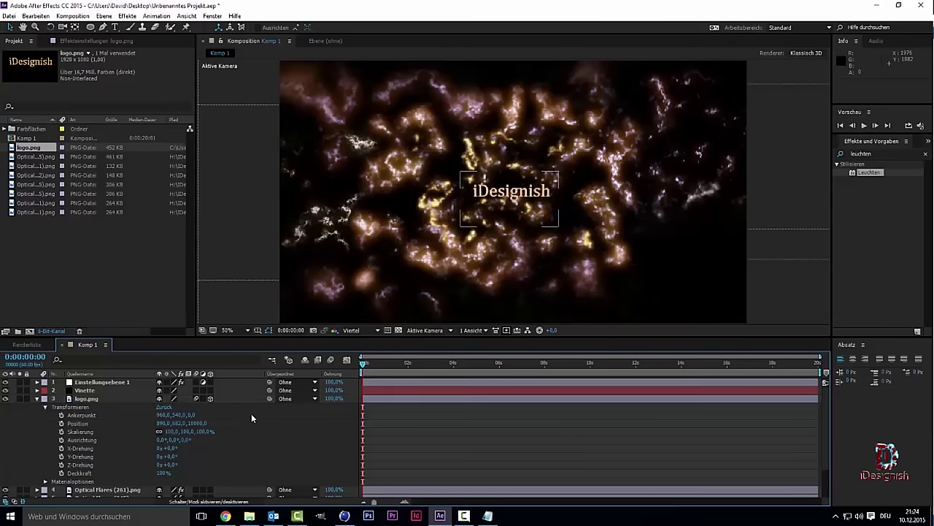
click(195, 423)
text(100000)
click(278, 424)
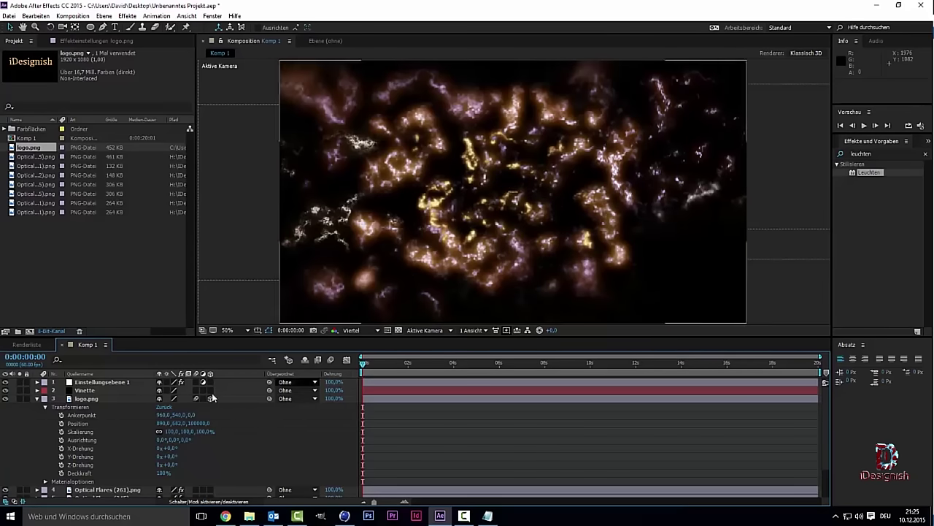
click(61, 424)
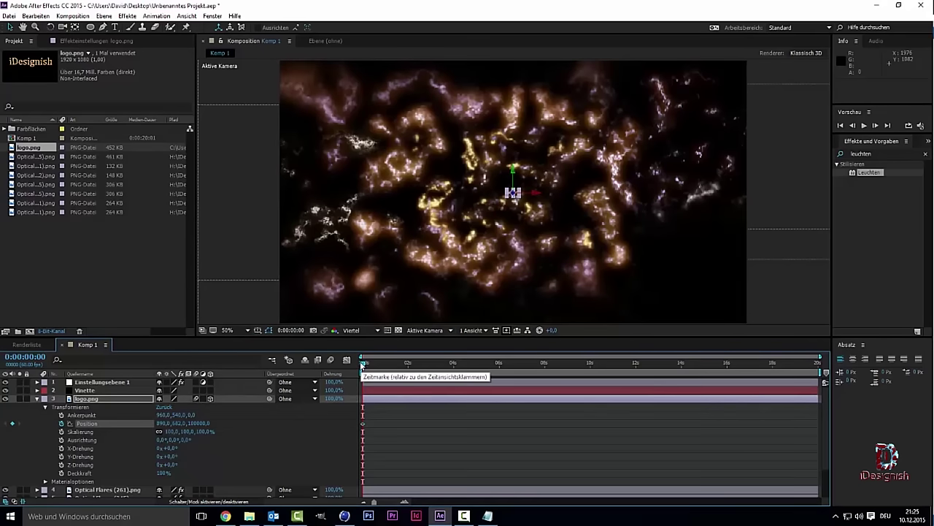
drag(362, 367, 387, 369)
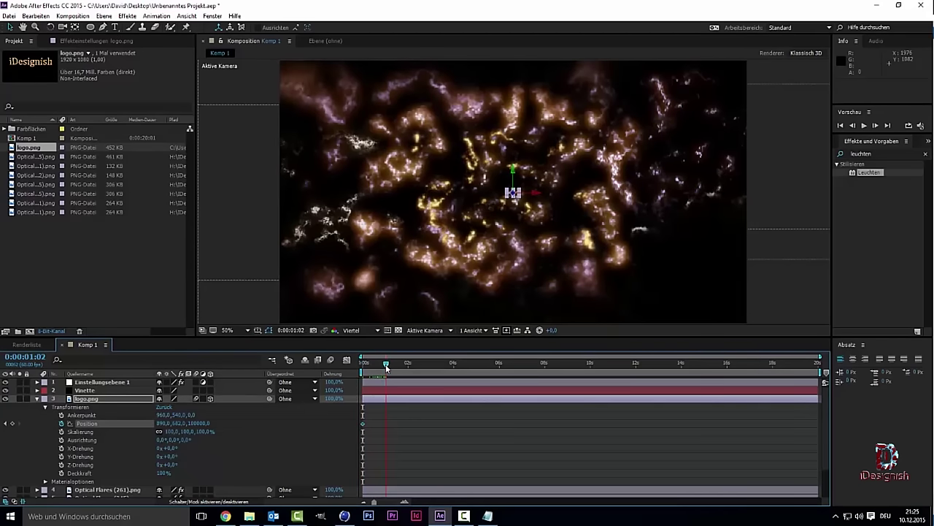
drag(389, 369, 386, 368)
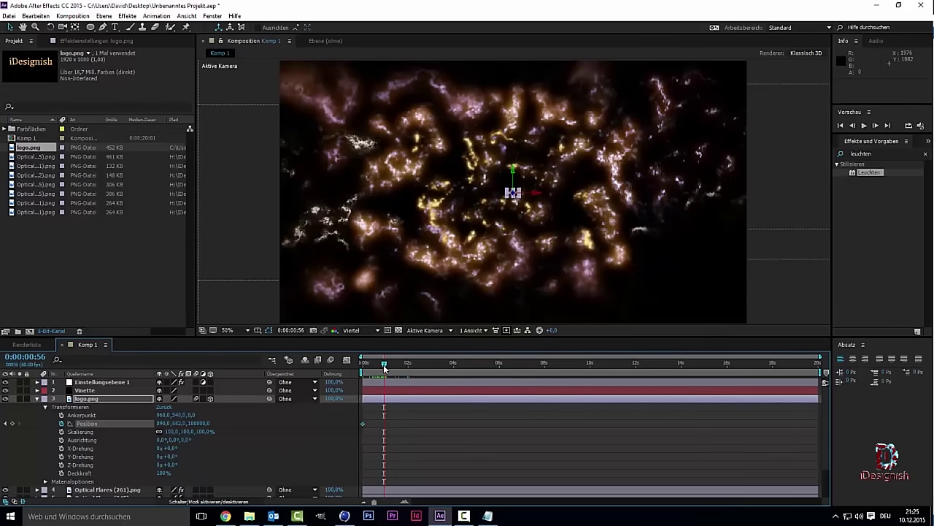
click(209, 424)
text(0)
key(Return)
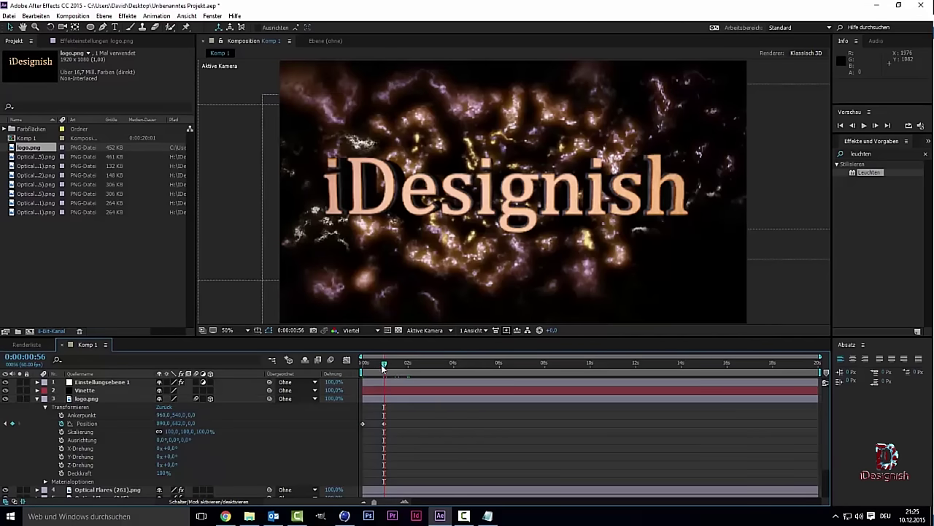
drag(379, 369, 357, 368)
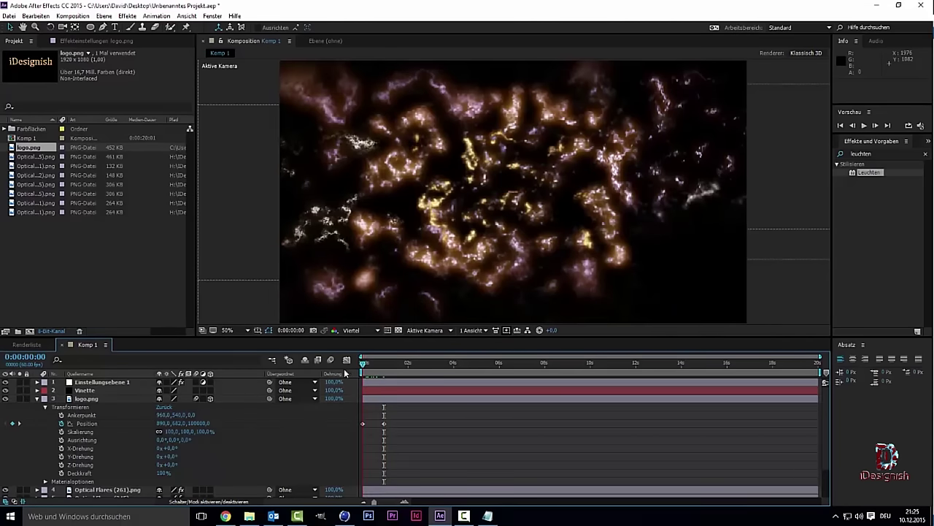
click(864, 127)
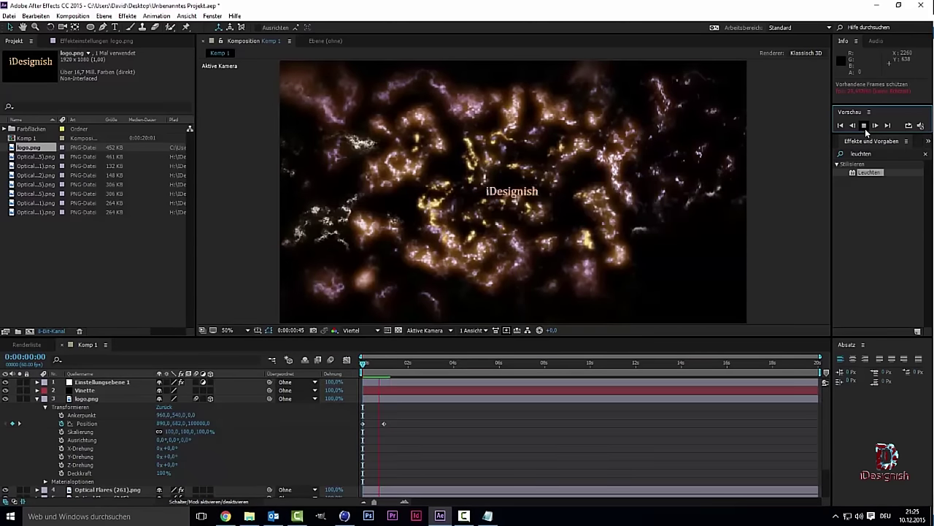
click(865, 126)
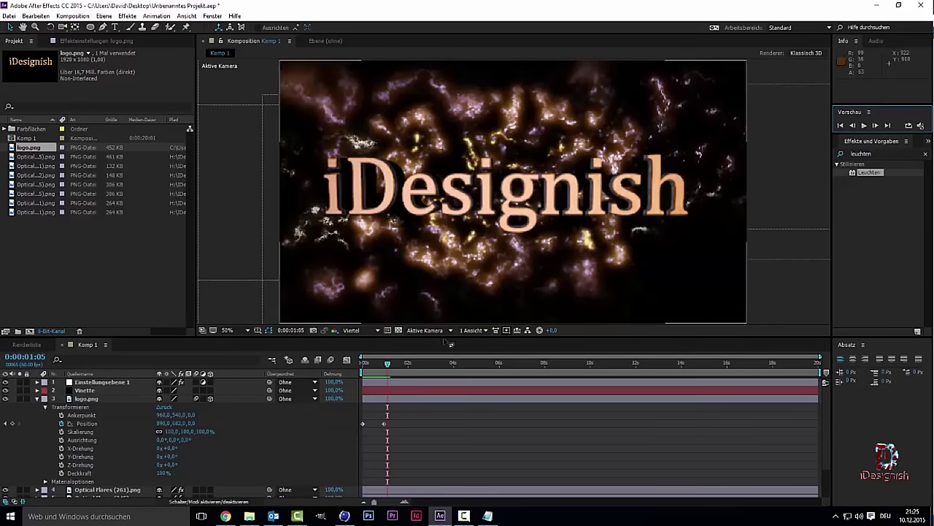
drag(380, 364, 362, 378)
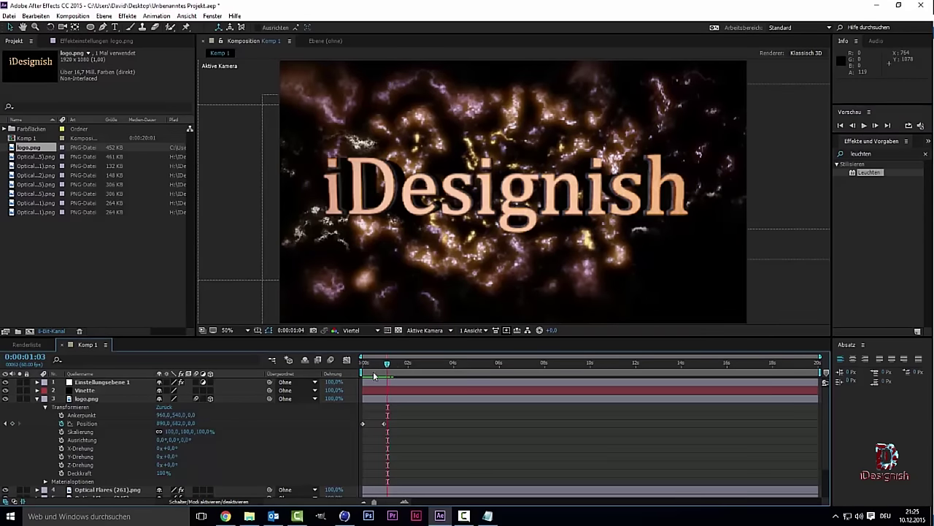
drag(365, 378, 386, 365)
drag(385, 365, 385, 367)
drag(387, 368, 393, 373)
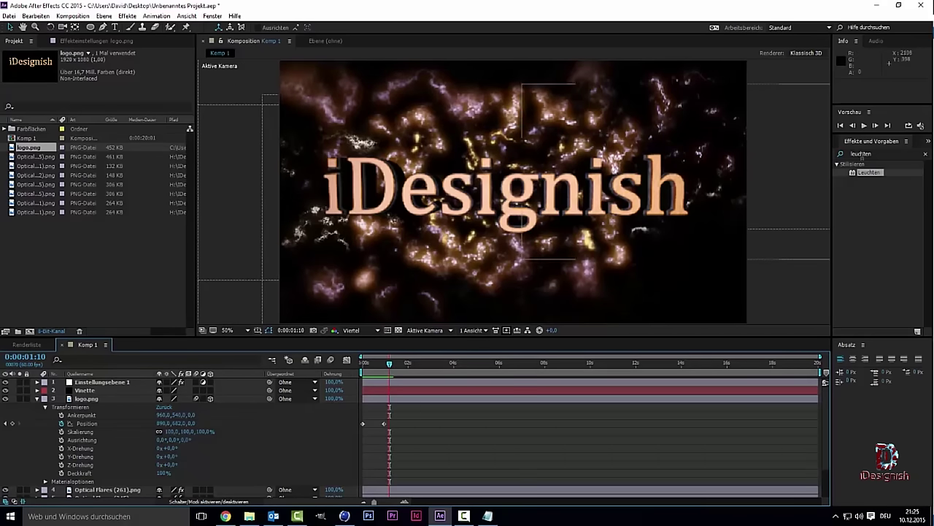
click(876, 154)
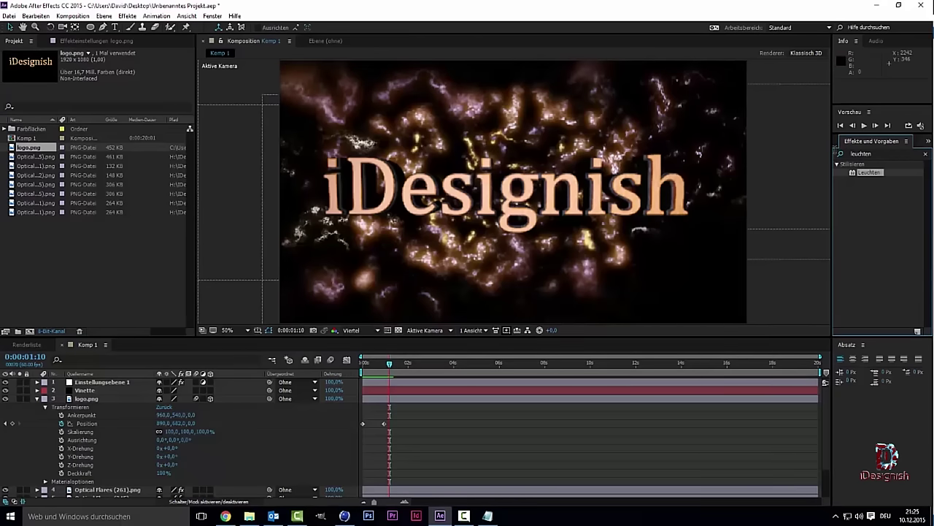
click(839, 153)
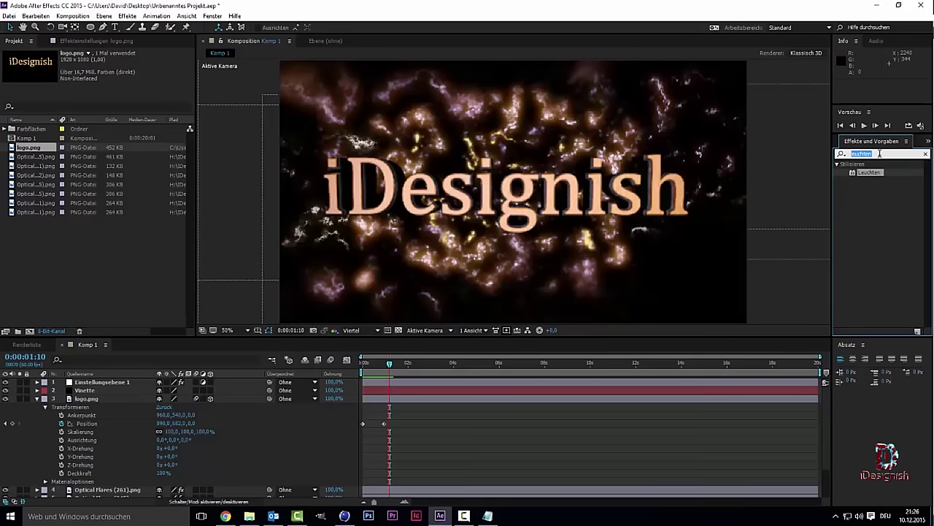
- Apply CC Pixel Polly to logo.png and preview the first second of the shatter
text(pixel)
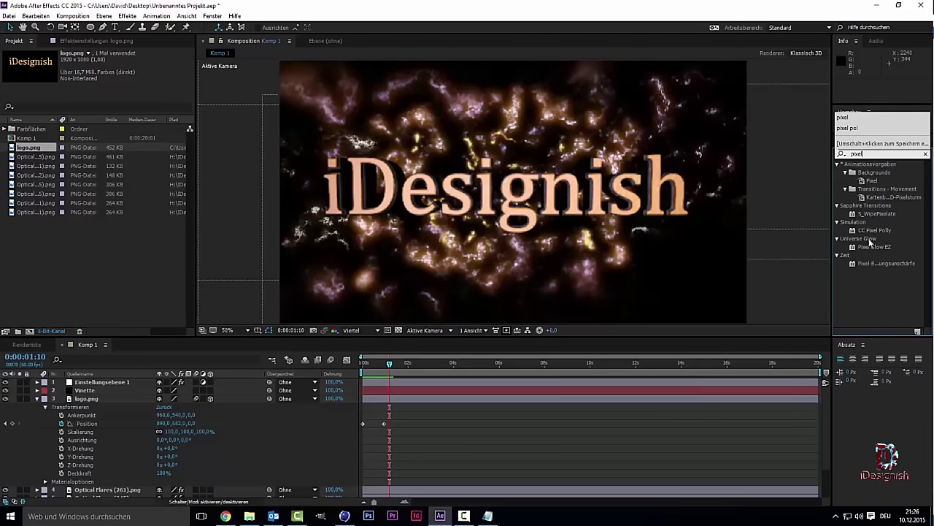
mouse_move(874, 230)
mouse_down()
mouse_move(153, 442)
mouse_move(107, 404)
mouse_up()
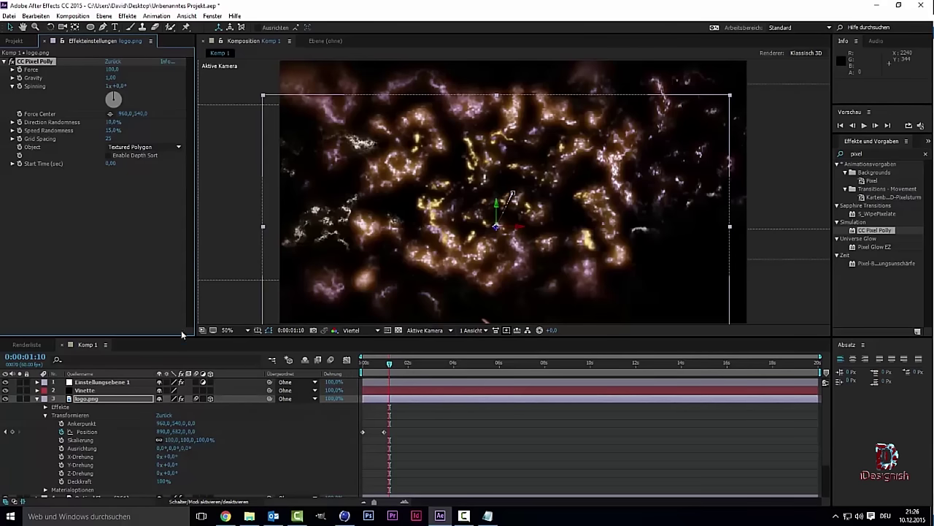
click(364, 365)
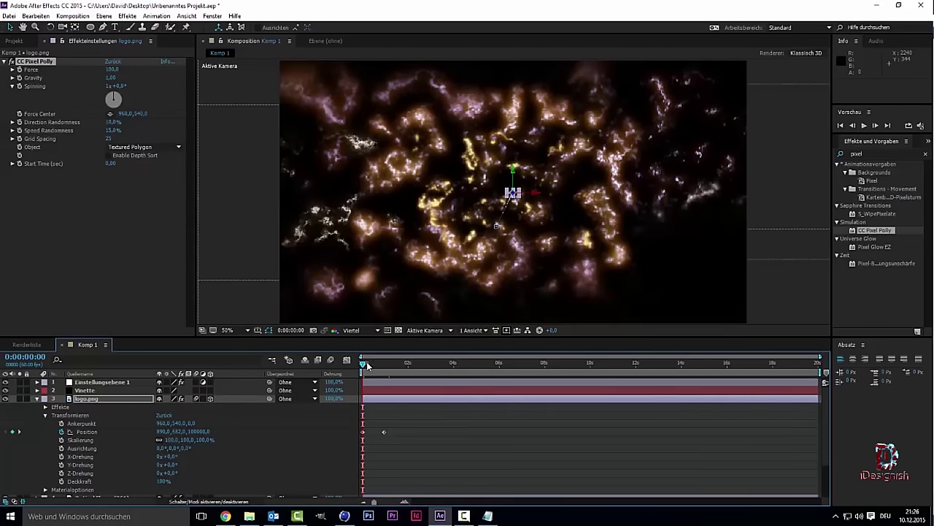
drag(365, 364, 383, 364)
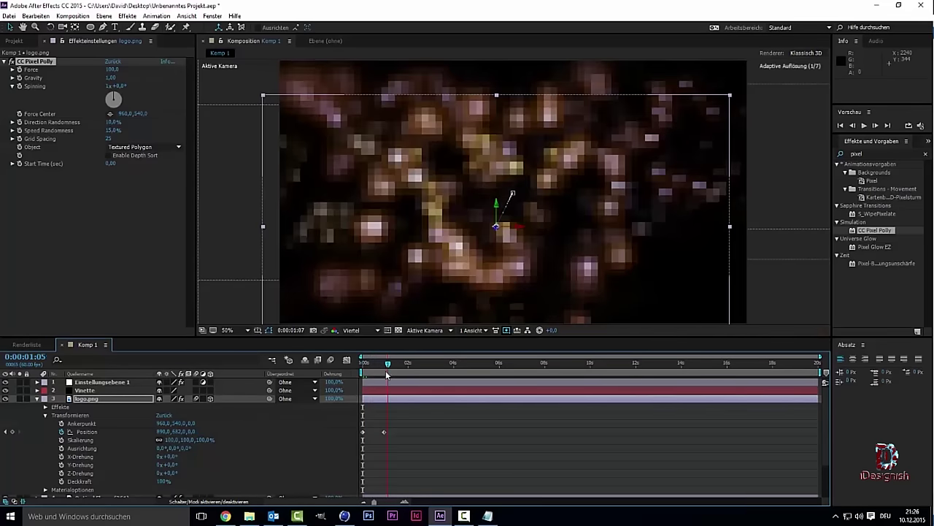
drag(384, 370, 388, 371)
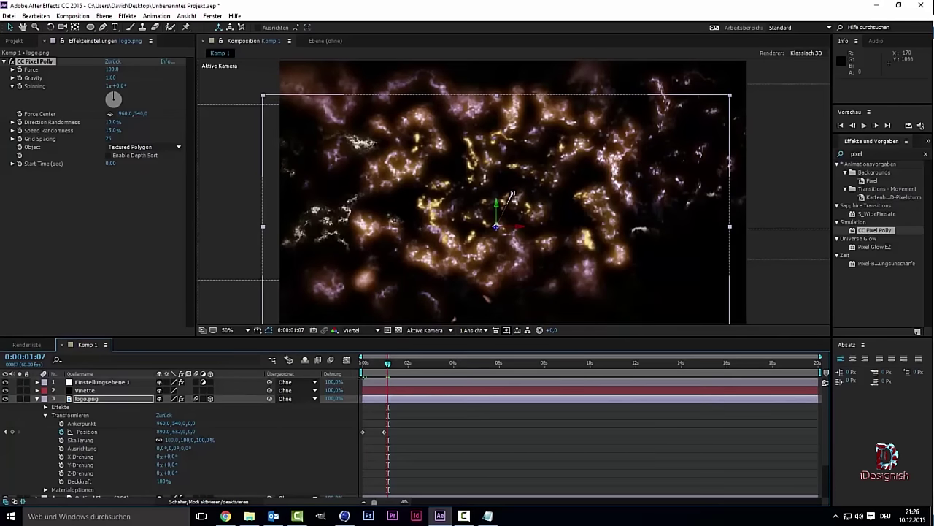
drag(386, 369, 389, 368)
key(Page_Down)
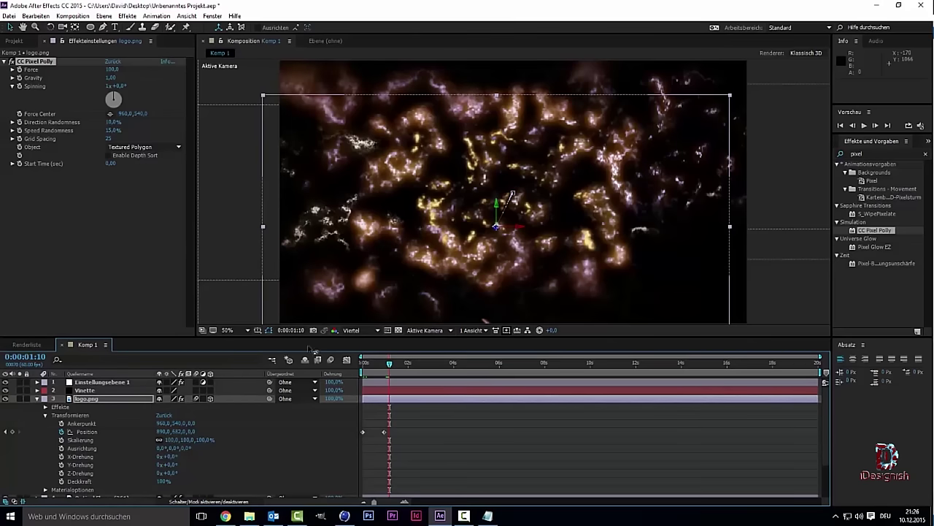
- Delay Pixel Polly's Start Time to 1,30 seconds so the logo stays intact before shattering
mouse_move(111, 162)
mouse_down()
mouse_move(130, 164)
mouse_move(117, 167)
mouse_up()
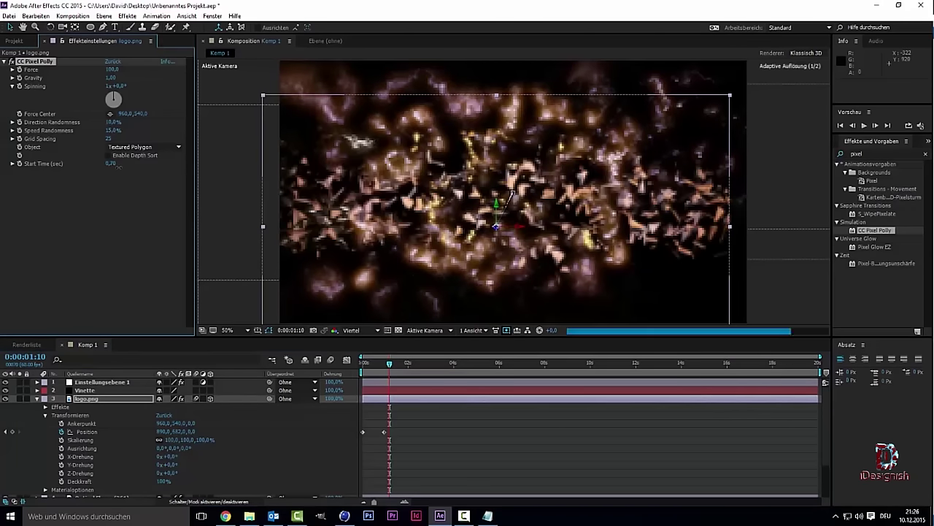
drag(117, 166, 119, 168)
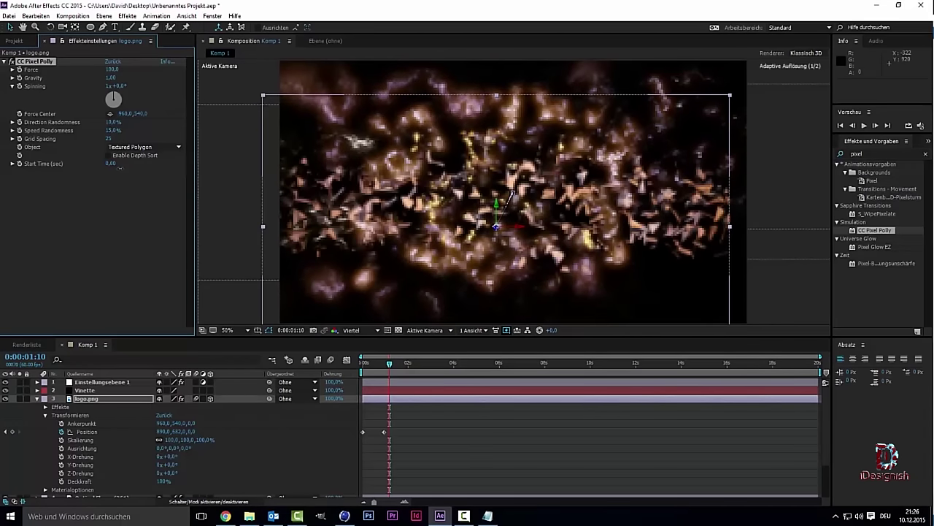
drag(119, 168, 121, 168)
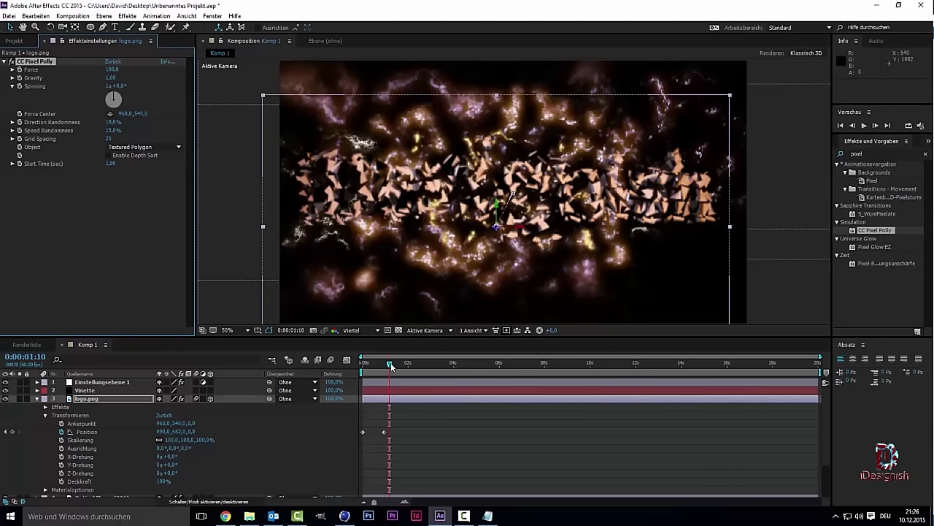
drag(114, 165, 141, 178)
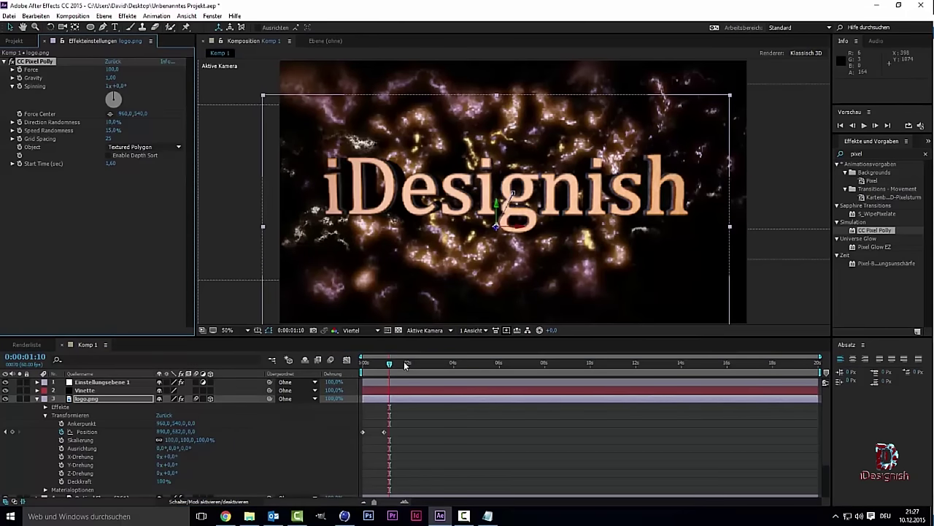
mouse_move(389, 367)
mouse_down()
mouse_move(405, 370)
mouse_move(388, 372)
mouse_up()
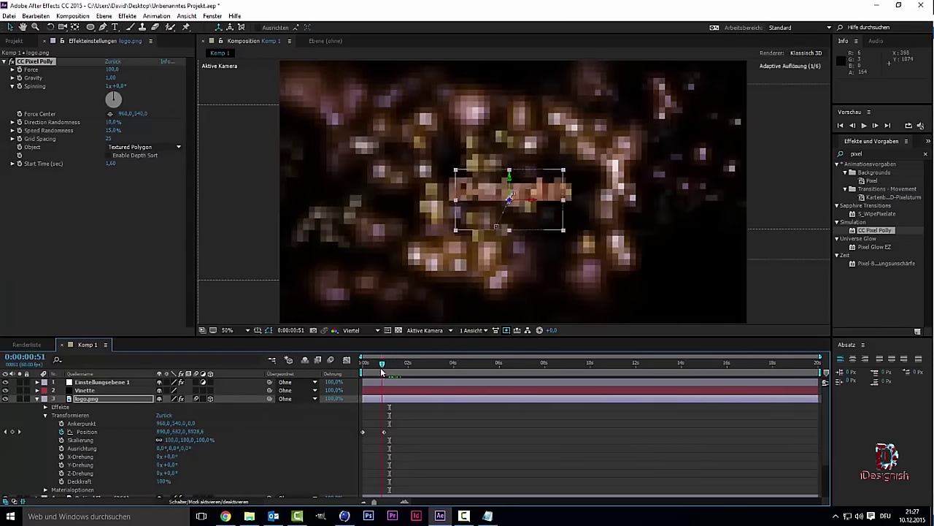
drag(387, 372, 390, 372)
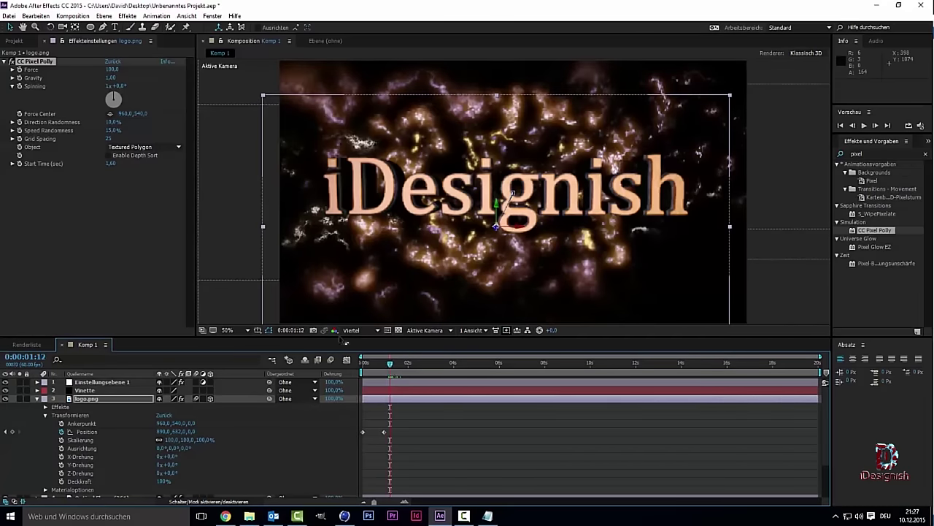
mouse_move(109, 165)
mouse_down()
mouse_move(87, 165)
mouse_move(116, 164)
mouse_up()
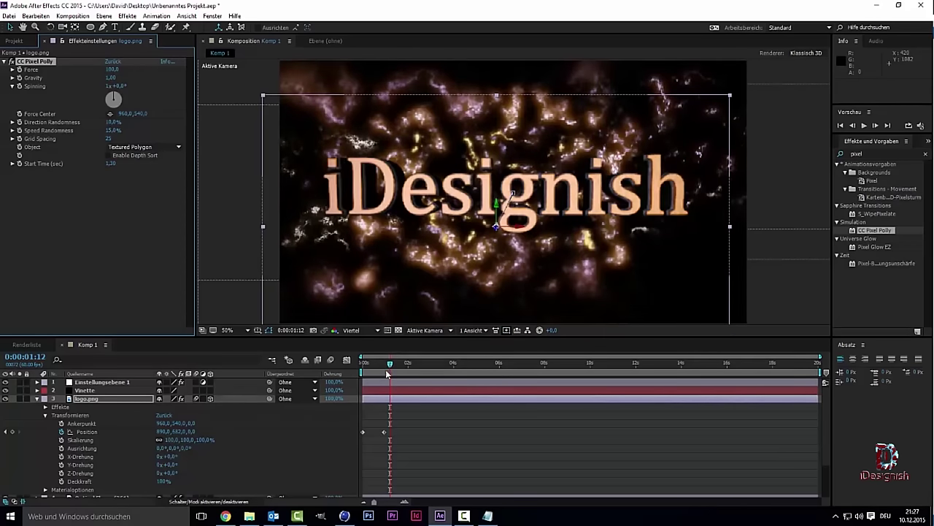
drag(387, 365, 363, 365)
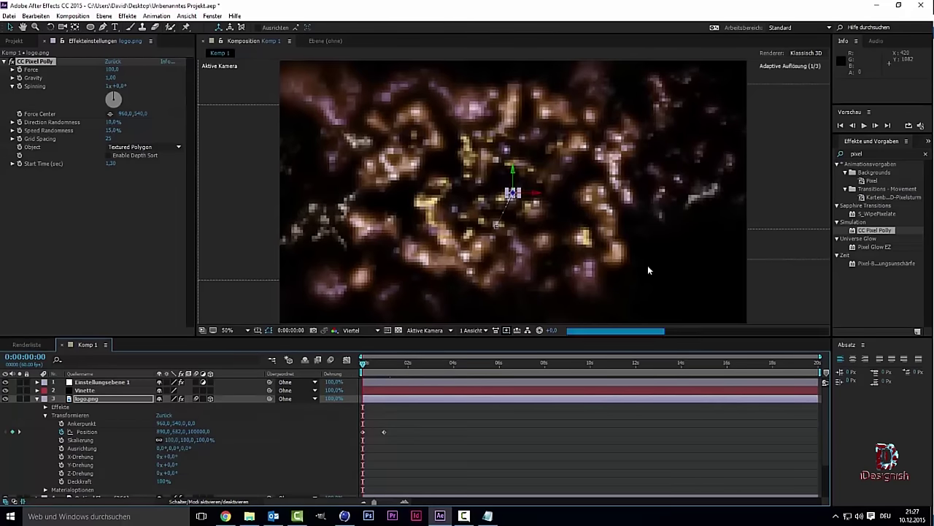
click(865, 127)
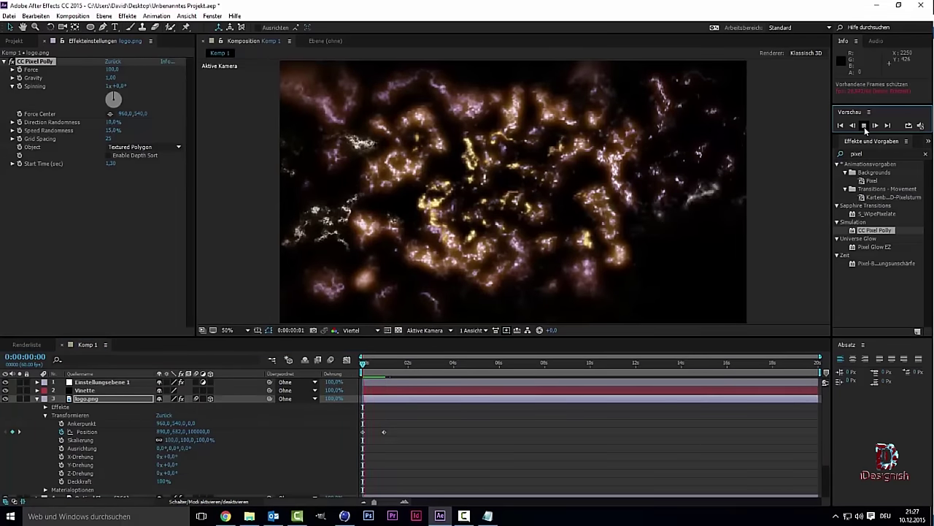
click(864, 127)
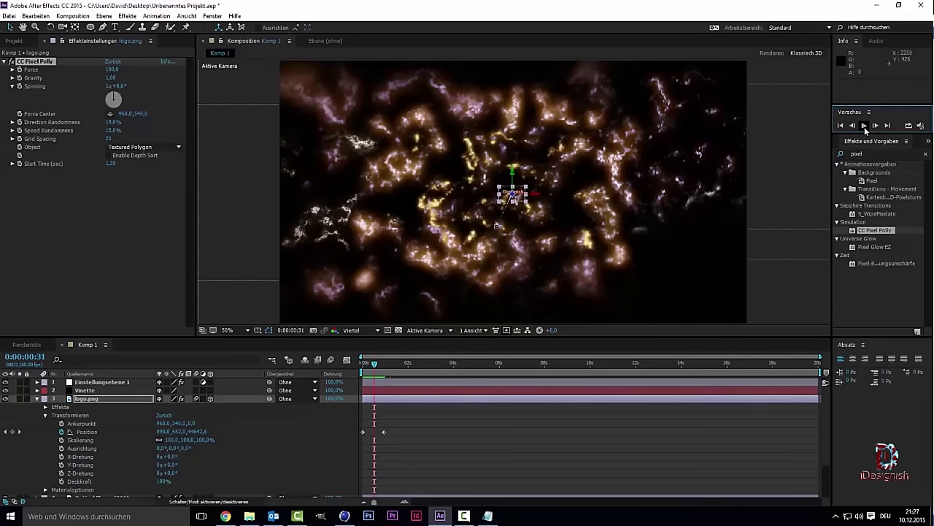
click(865, 126)
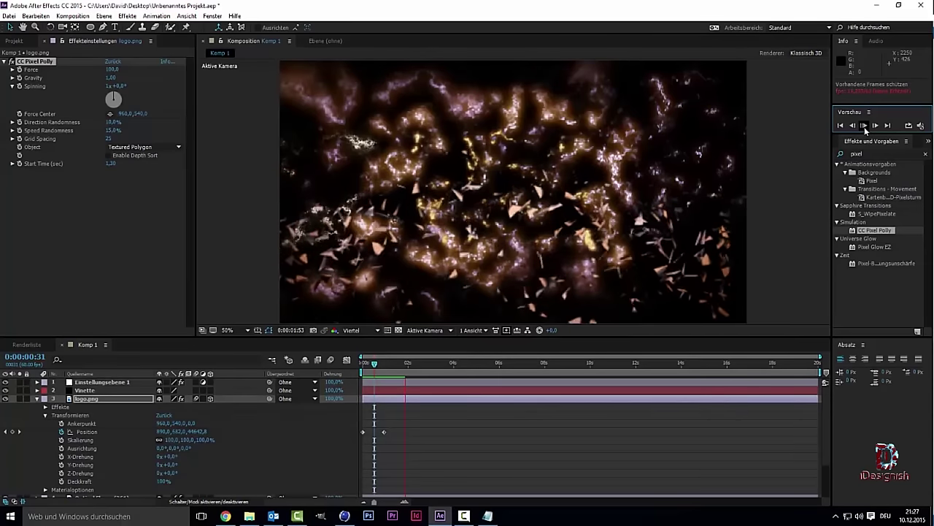
click(864, 126)
click(865, 126)
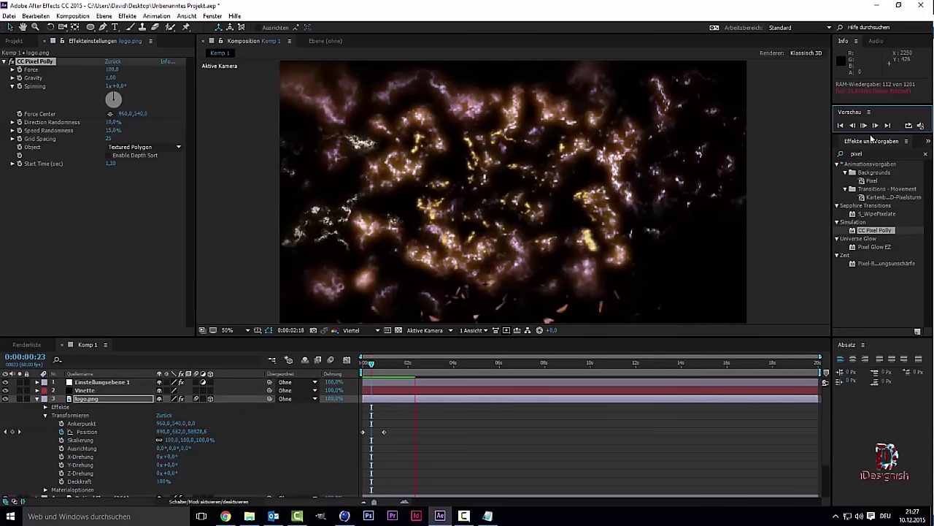
drag(419, 369, 402, 370)
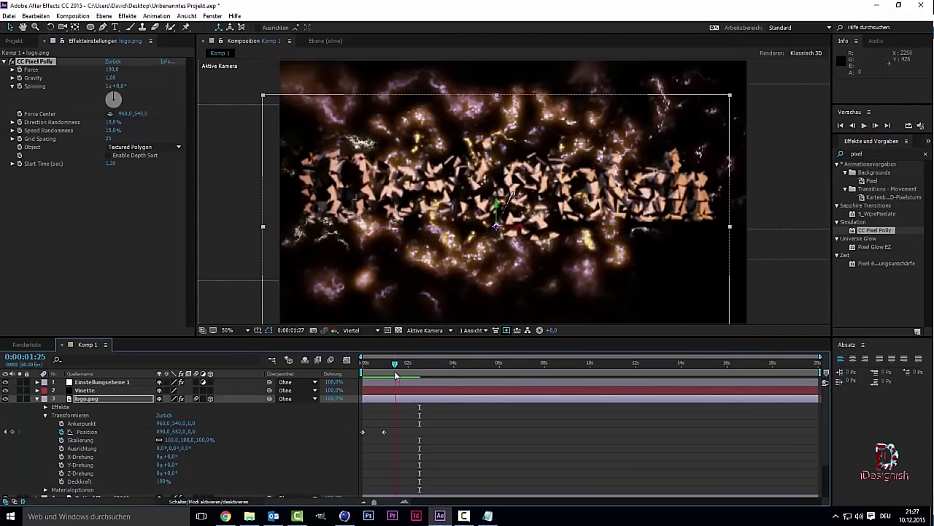
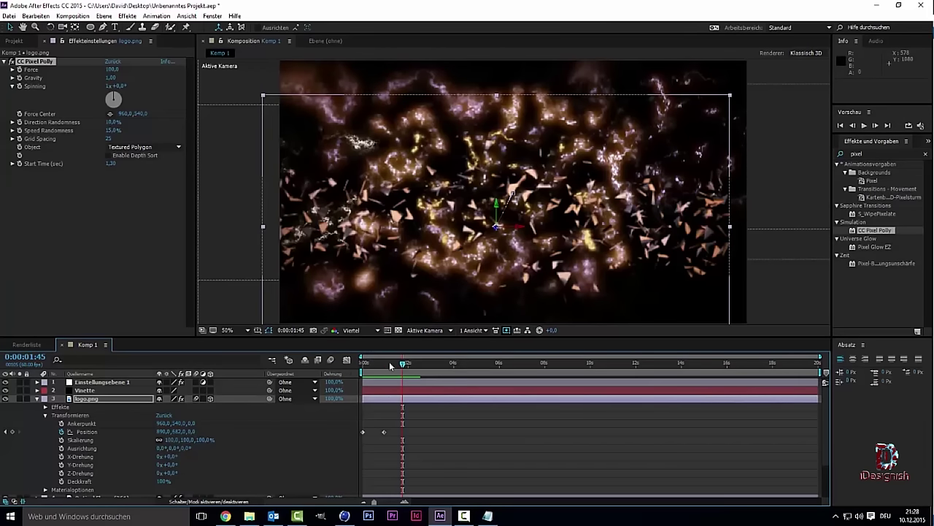
- At the logo's Position keyframe, move logo.png to the frame centre (958,684)
drag(389, 361, 352, 368)
click(578, 250)
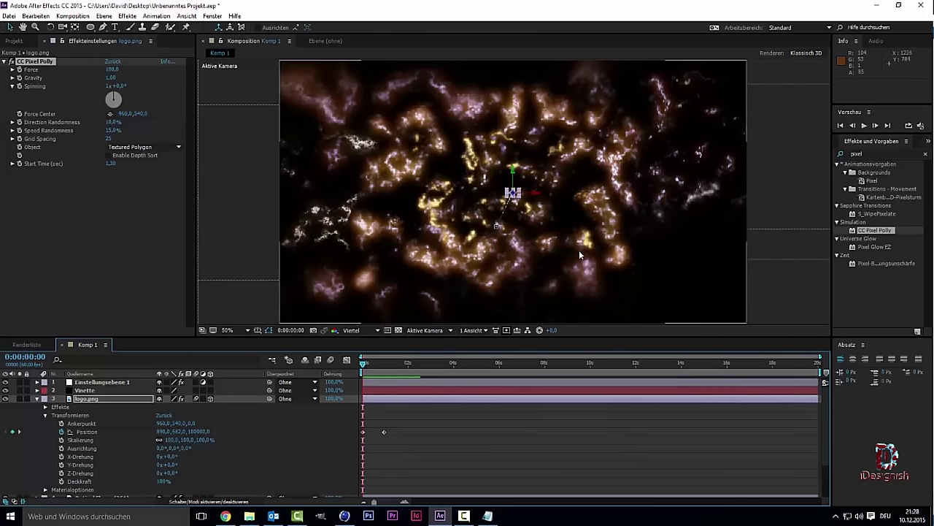
click(104, 397)
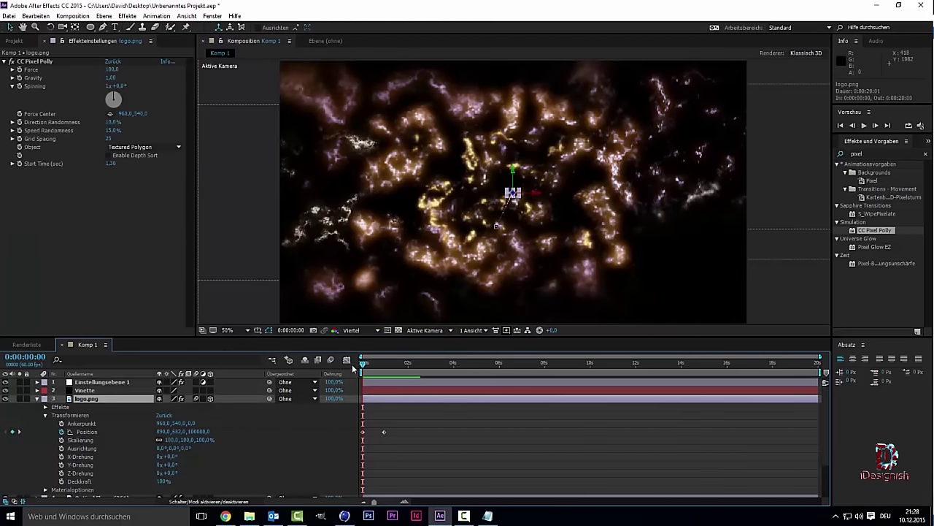
drag(362, 363, 384, 364)
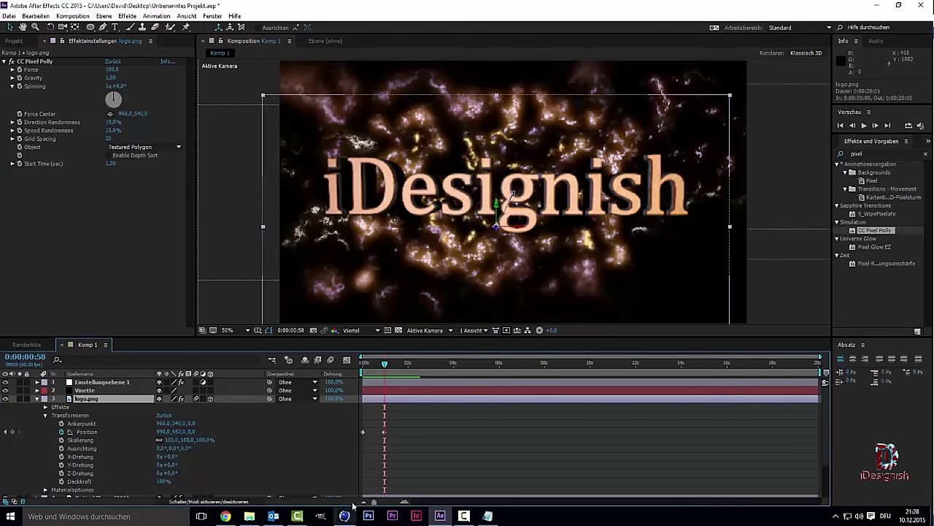
drag(375, 502, 396, 502)
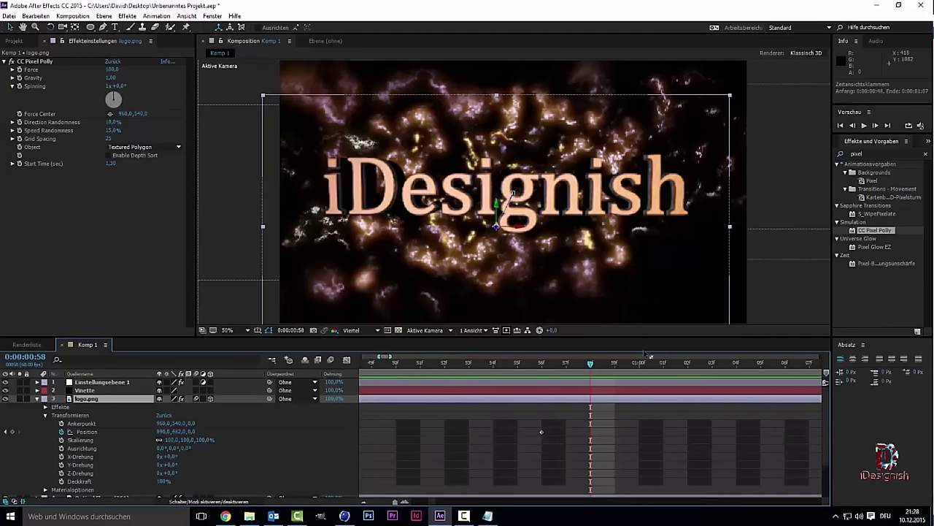
drag(589, 364, 541, 365)
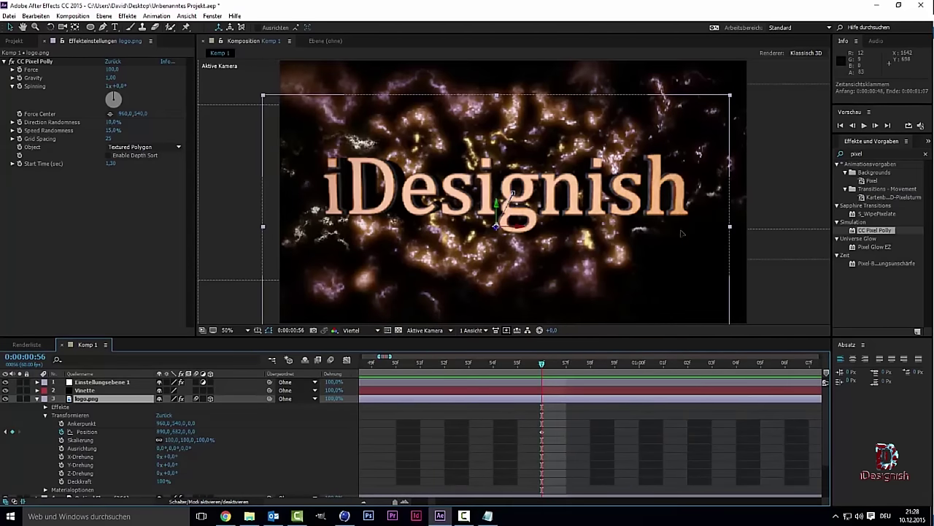
drag(681, 232, 697, 234)
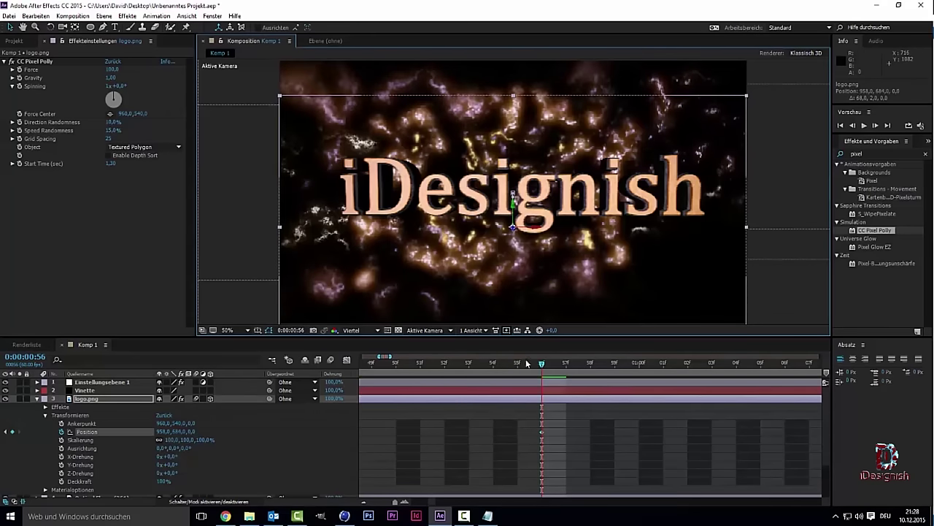
- Scrub the timeline to preview the logo forming and shattering into polygons
drag(544, 363, 703, 359)
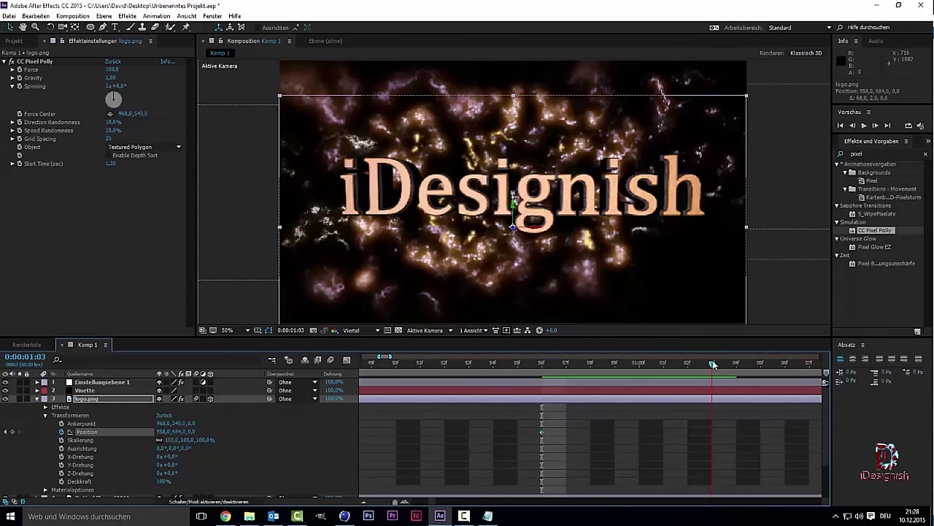
click(568, 363)
drag(394, 502, 374, 501)
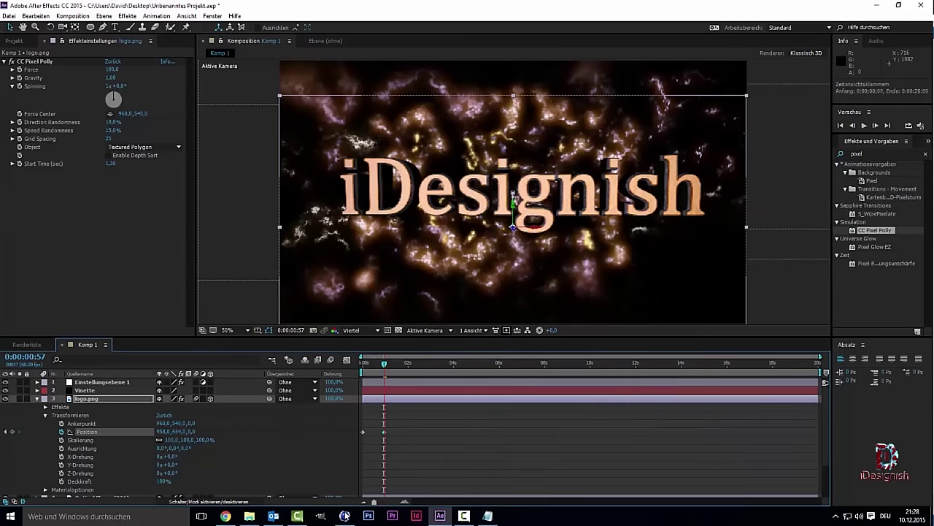
mouse_move(385, 364)
mouse_down()
mouse_move(407, 366)
mouse_move(386, 371)
mouse_up()
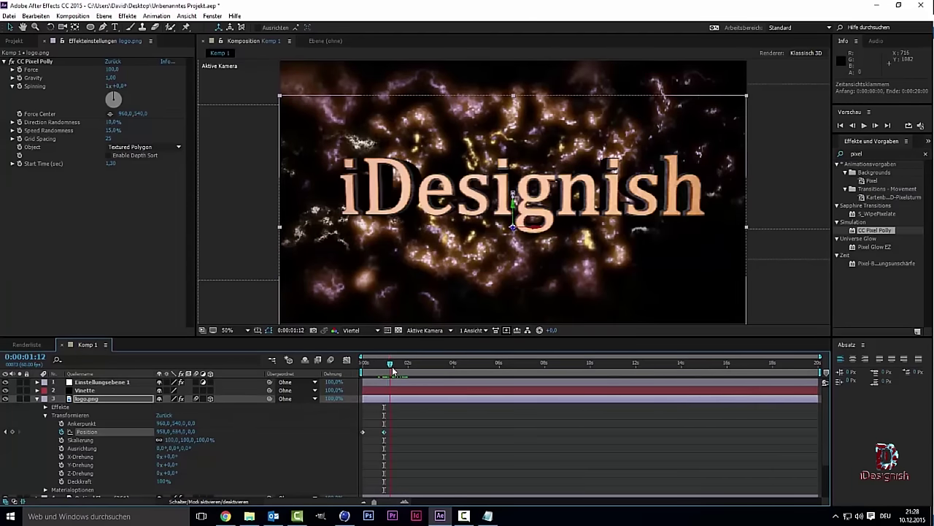
drag(386, 372, 332, 375)
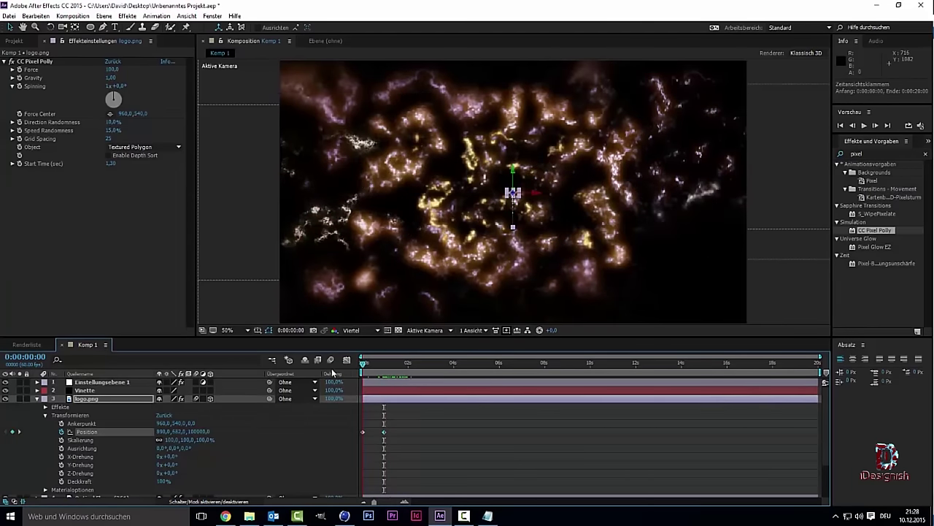
drag(364, 363, 388, 364)
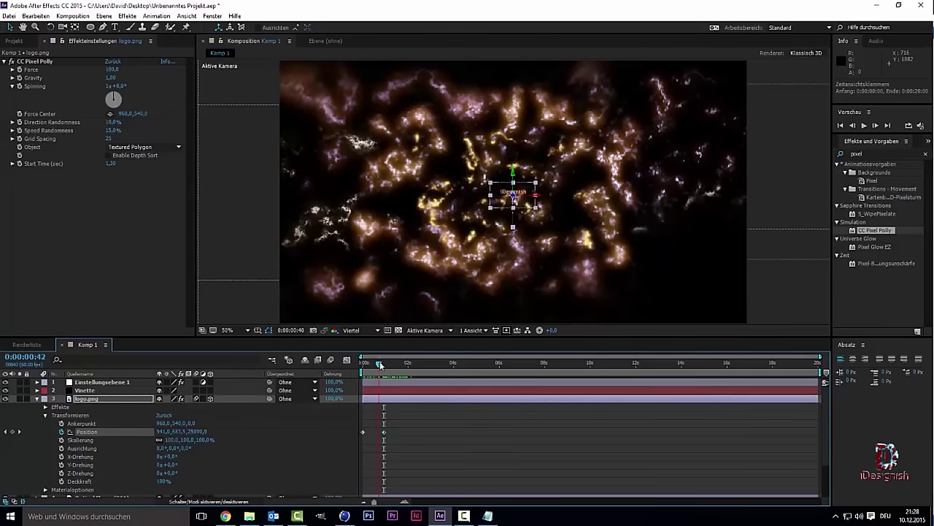
drag(392, 364, 321, 365)
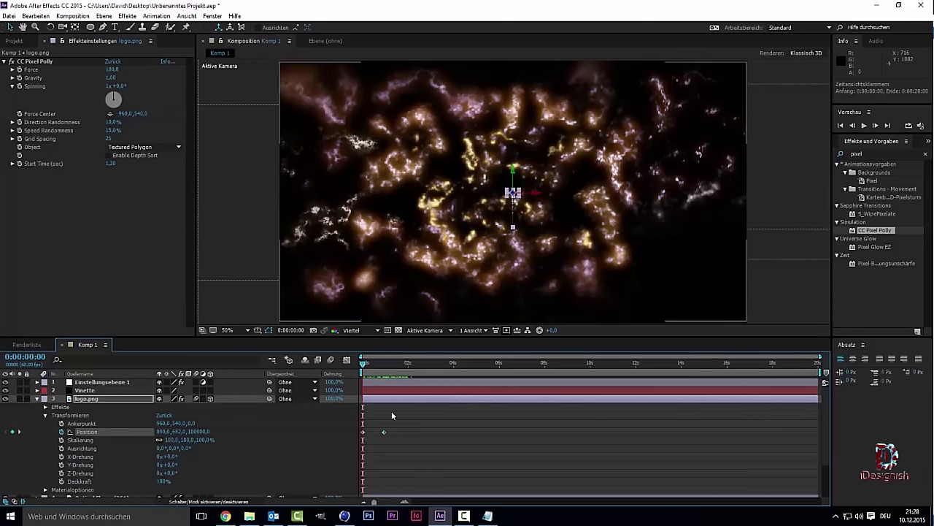
drag(363, 367, 401, 368)
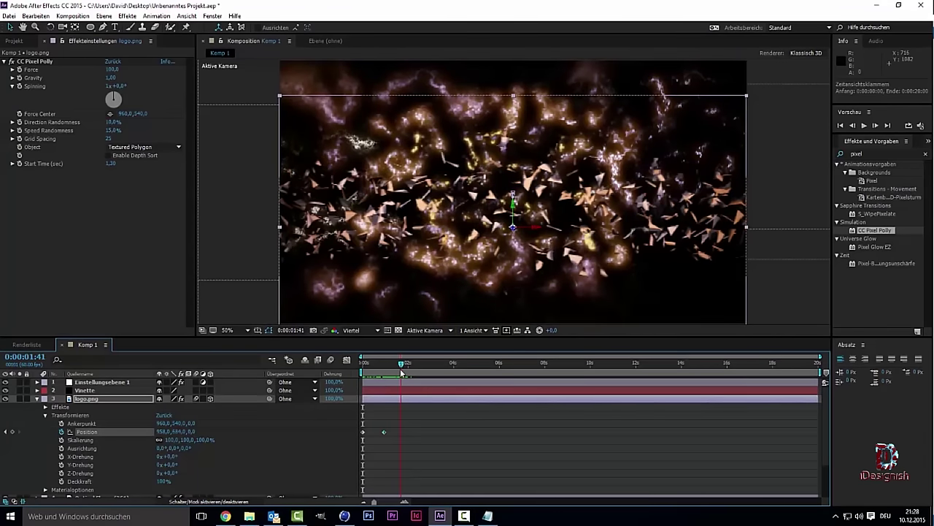
click(38, 399)
click(344, 516)
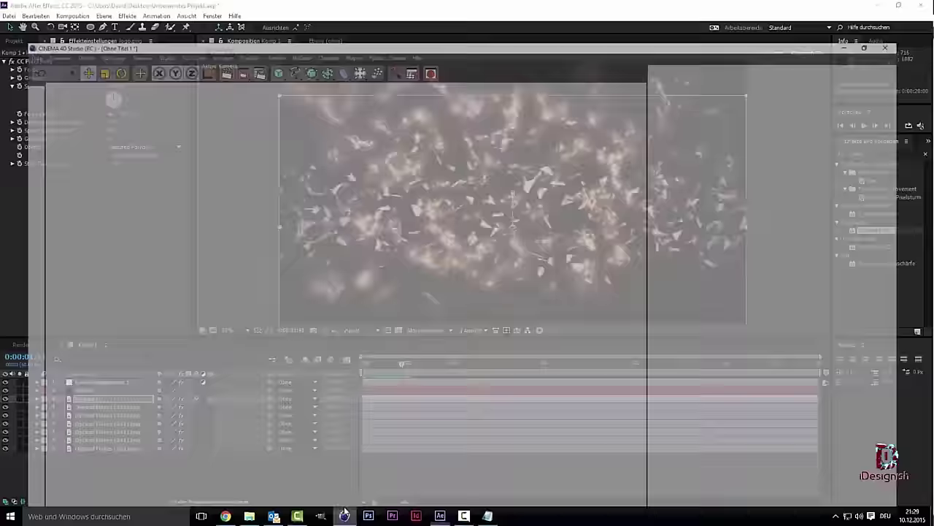
- Replace the MoText text with 'sagt' and hide the iDesignish text object
drag(703, 154, 675, 45)
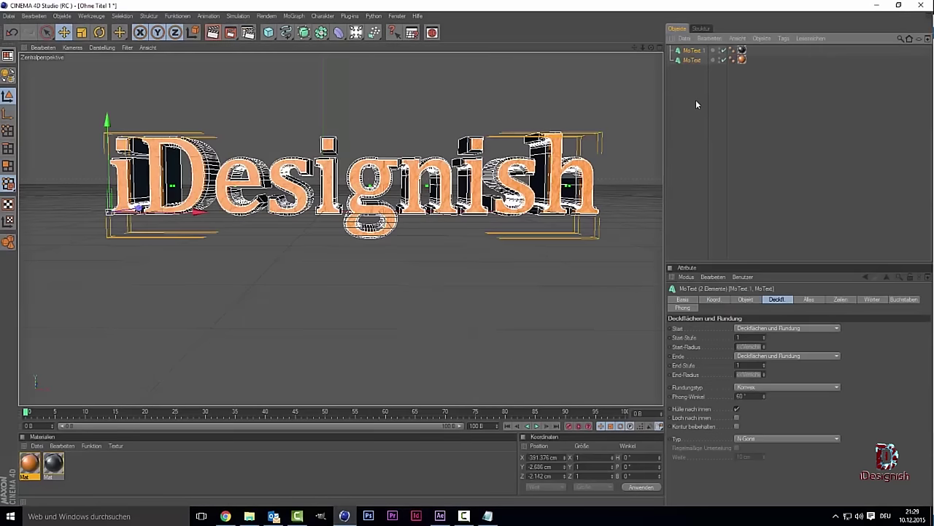
click(743, 300)
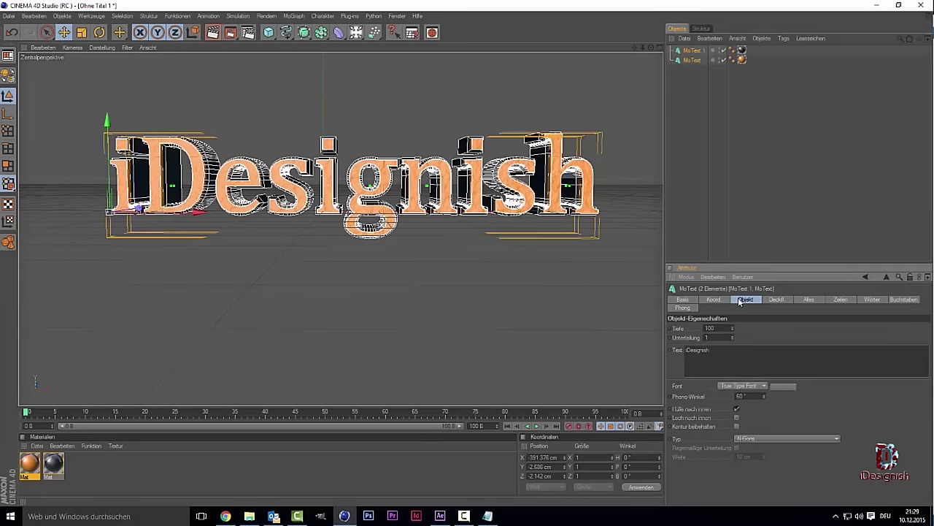
double_click(714, 352)
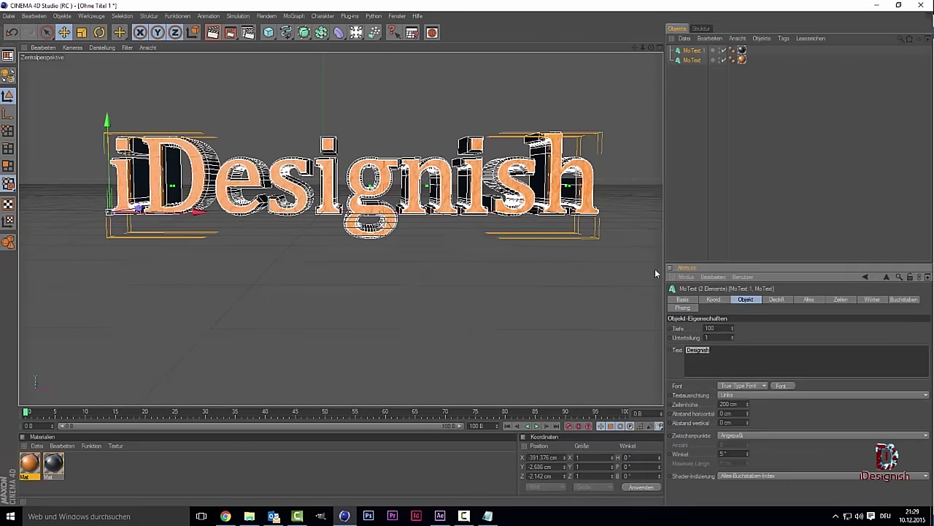
text(sagt)
click(713, 200)
- Reselect both text objects and drag the sagt text right toward the centre
click(724, 58)
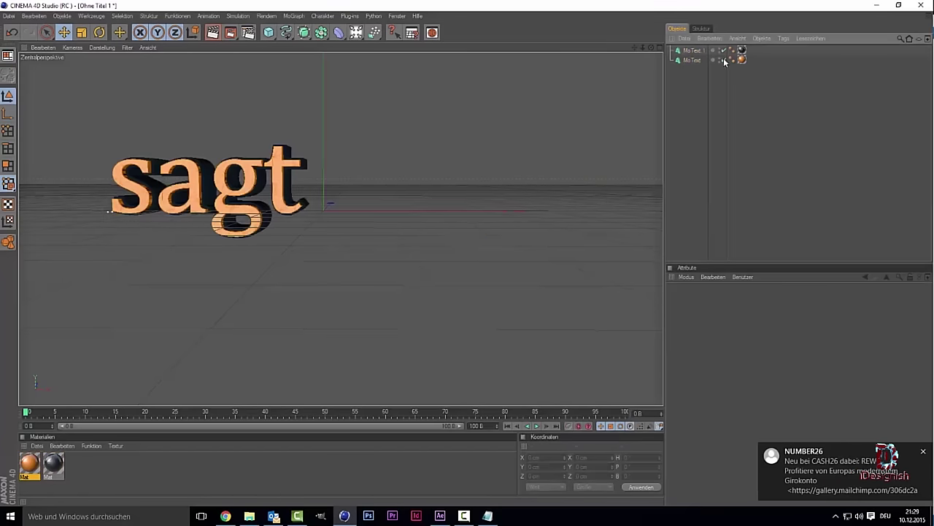
key(ctrl+a)
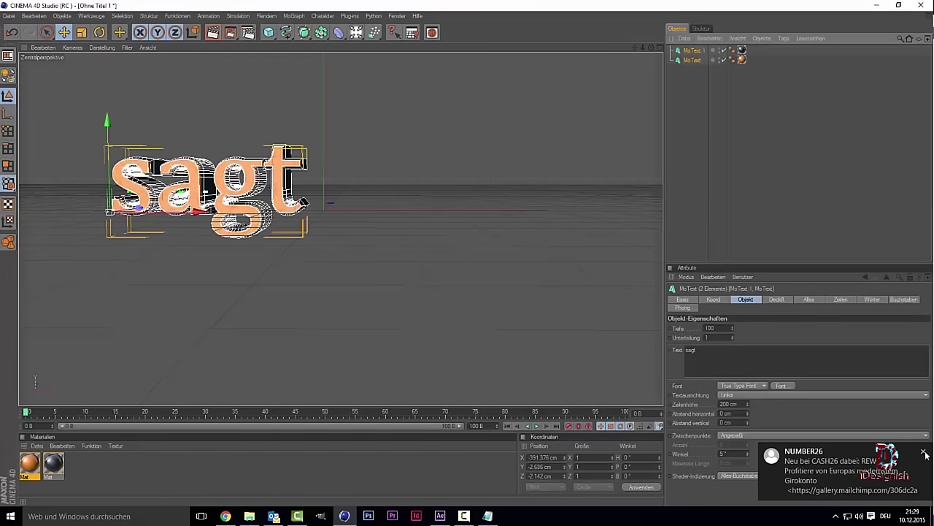
click(924, 452)
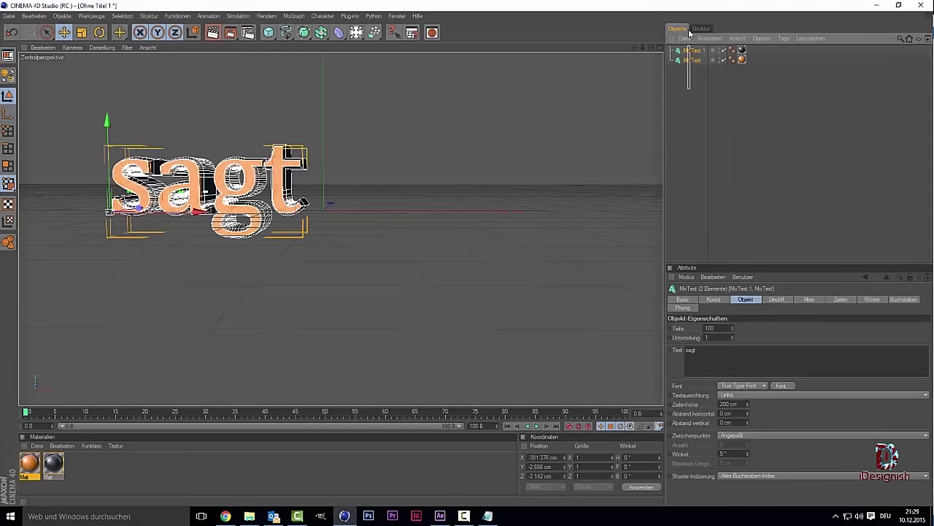
drag(175, 219, 323, 219)
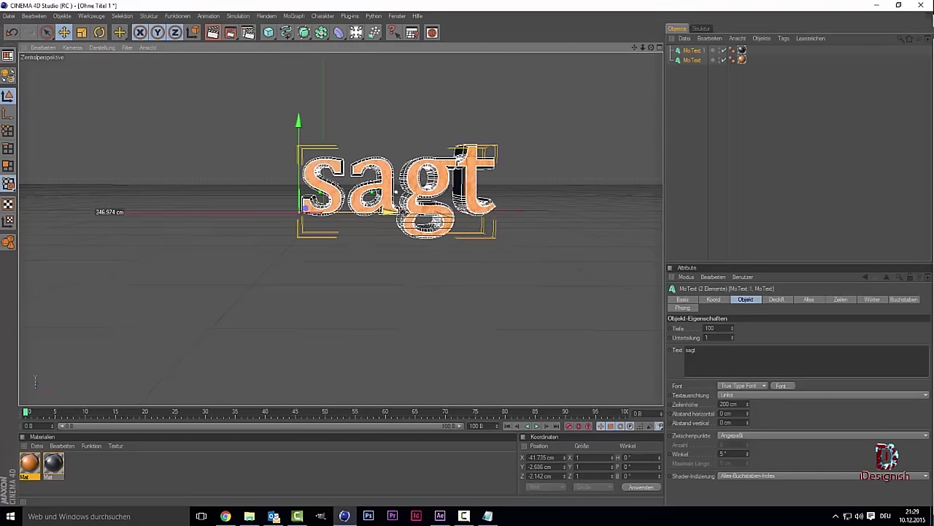
drag(180, 216, 187, 216)
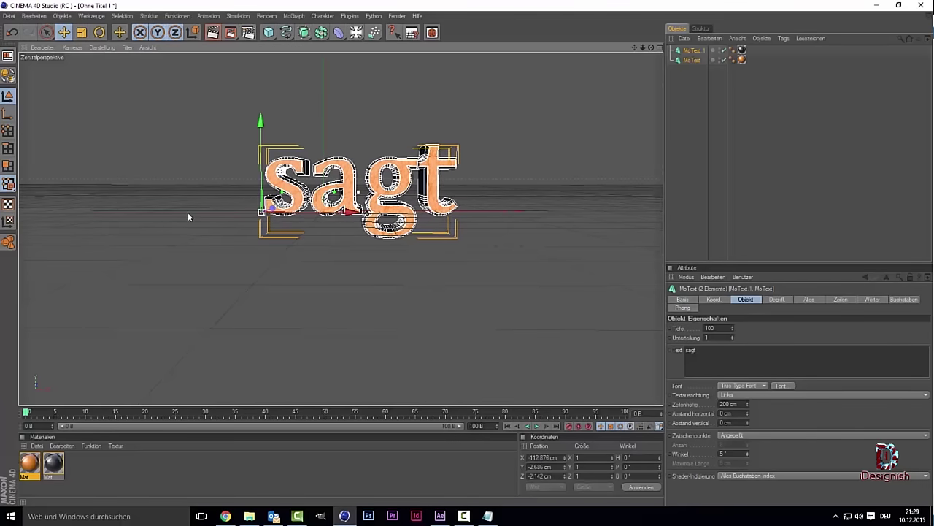
click(737, 187)
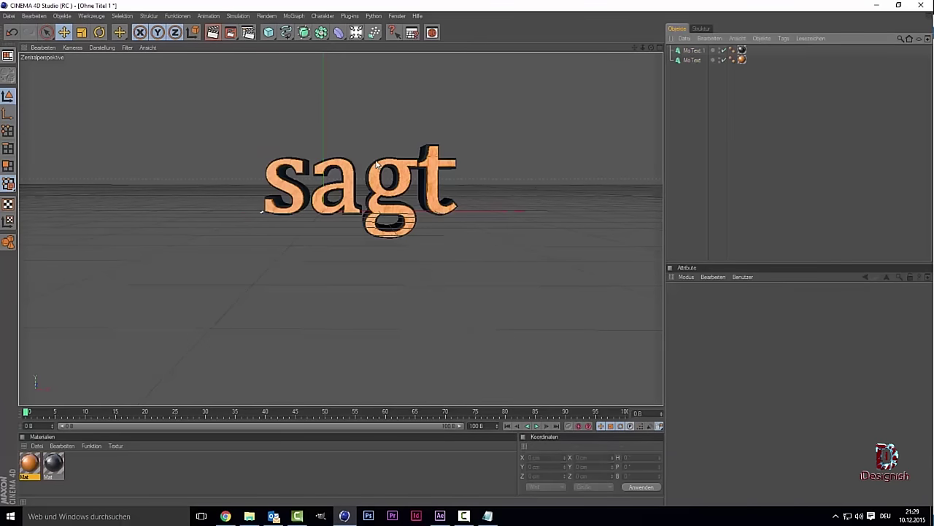
click(247, 33)
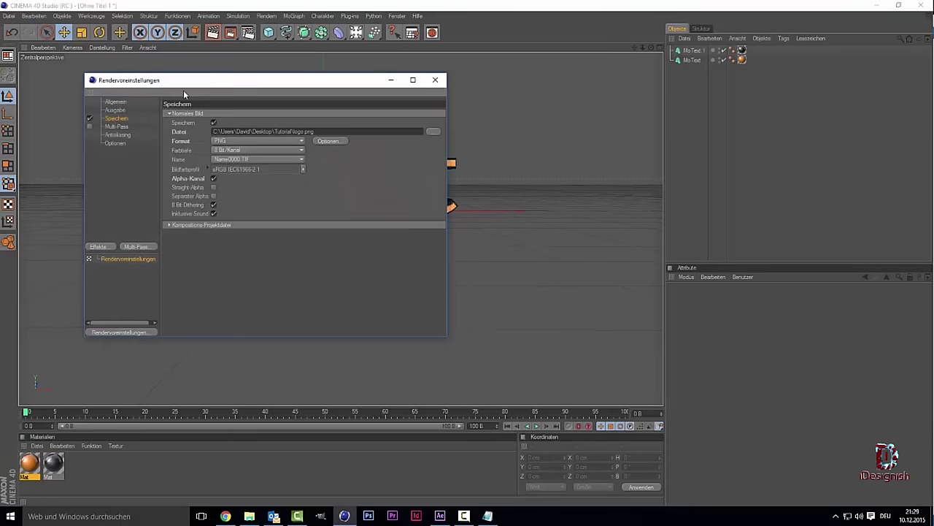
- Set the render save path to logo sagt.png, replacing the existing file
click(433, 131)
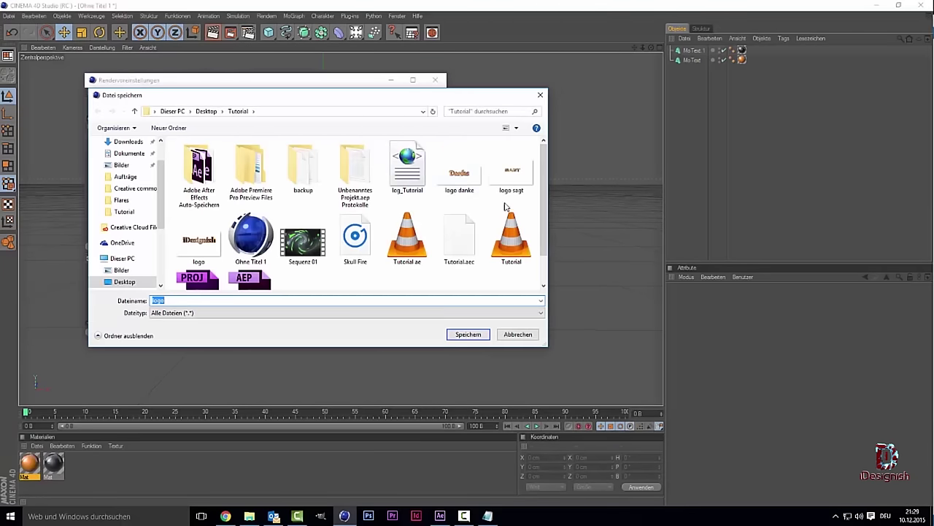
click(511, 170)
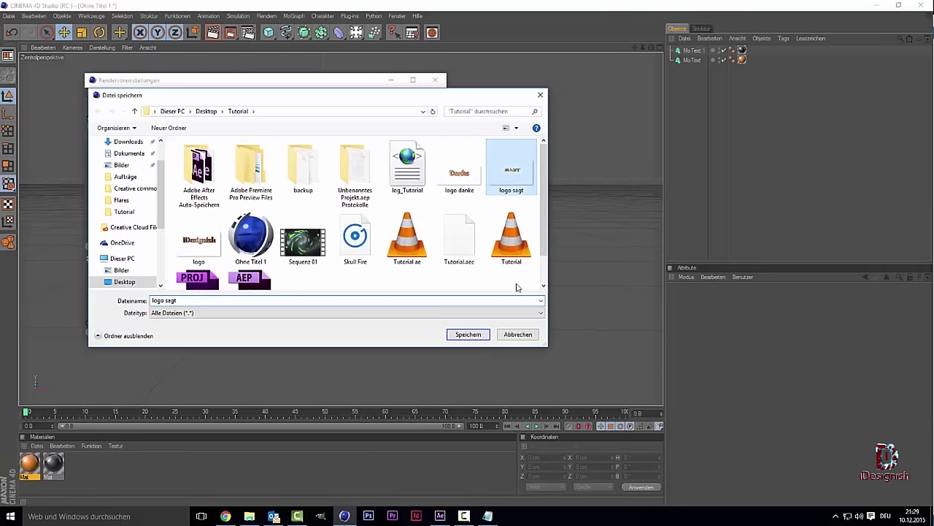
click(464, 334)
click(496, 261)
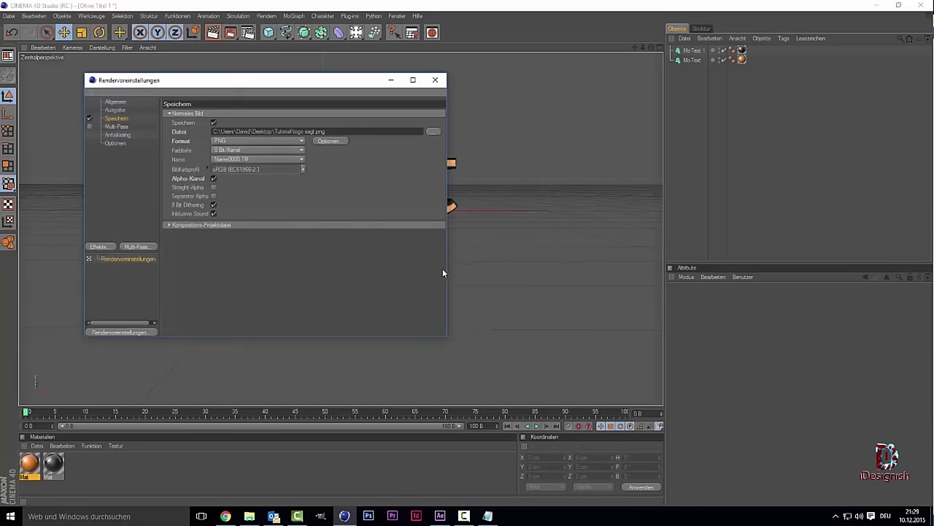
click(435, 80)
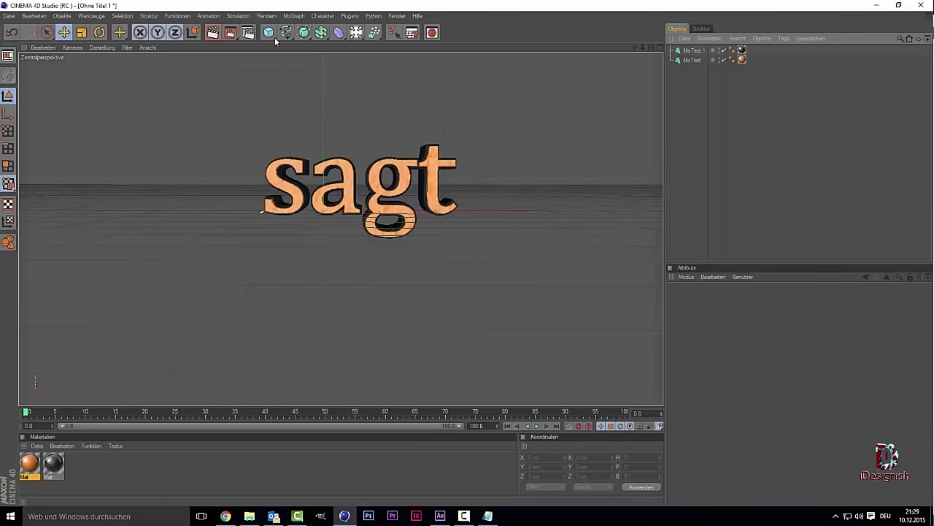
- Render the sagt text to the Picture Viewer, confirming the overwrite of logo sagt.png
click(232, 34)
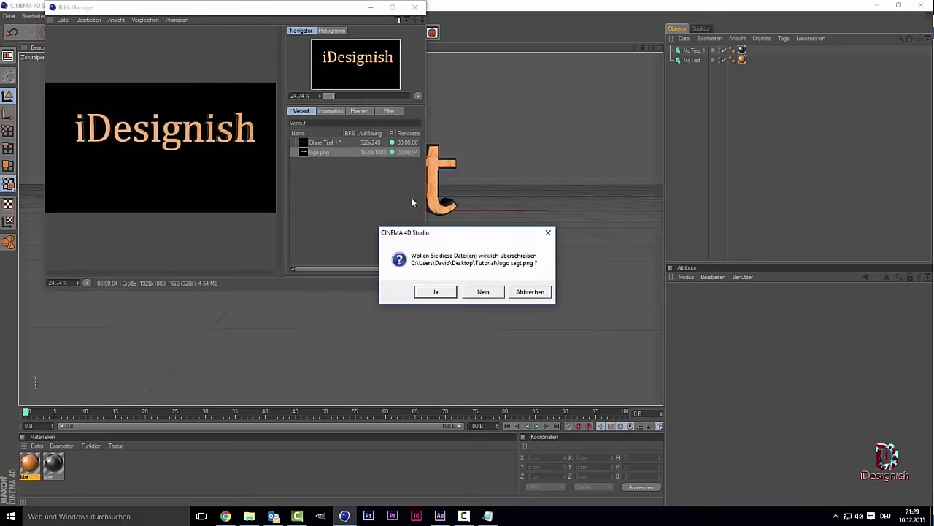
click(435, 292)
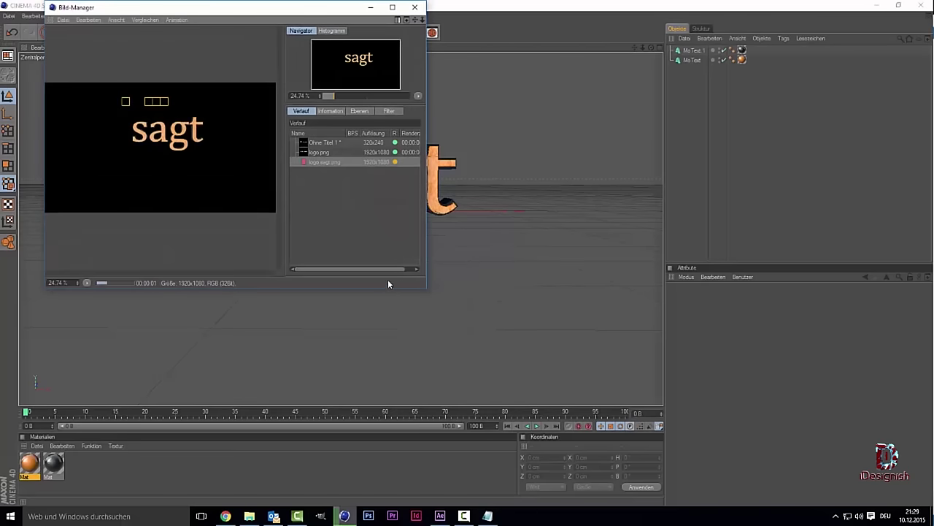
click(370, 7)
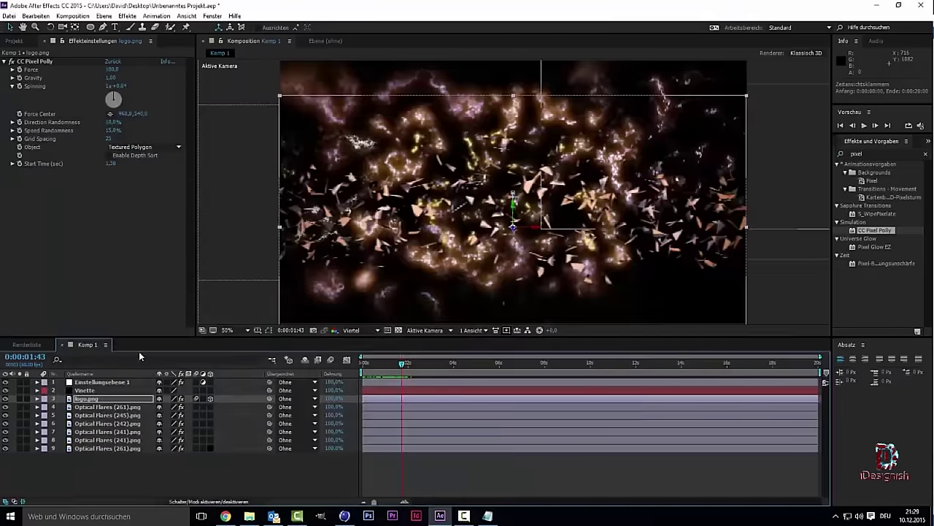
- Import logo sagt.png and drag it into the Komp 1 timeline
click(16, 41)
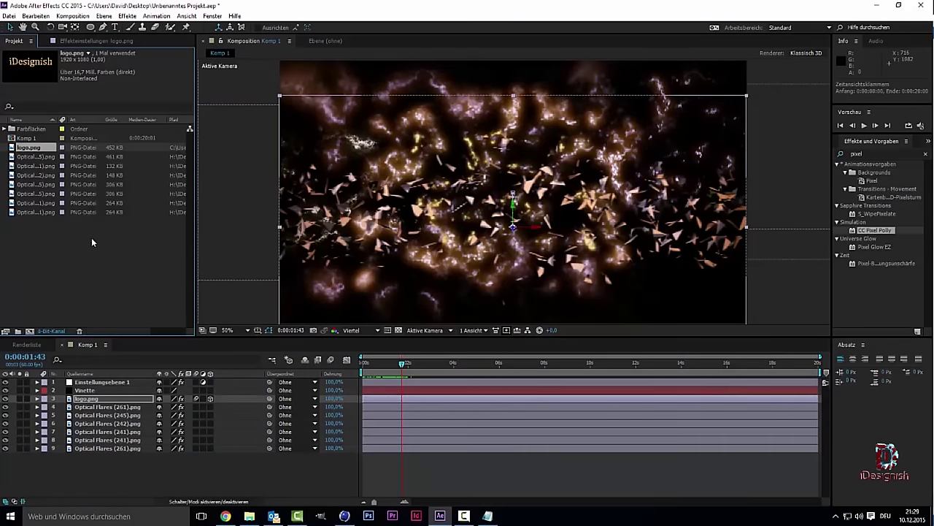
key(ctrl+i)
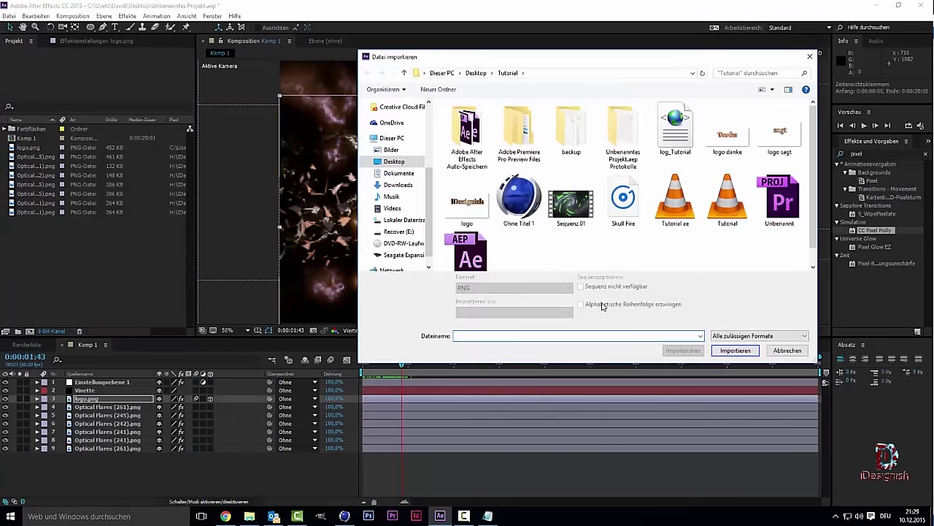
double_click(780, 131)
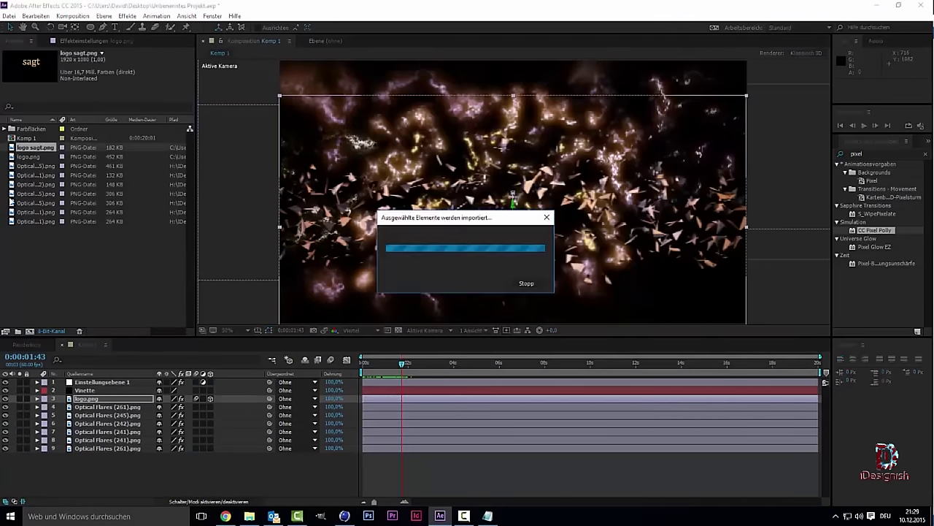
drag(32, 150, 91, 405)
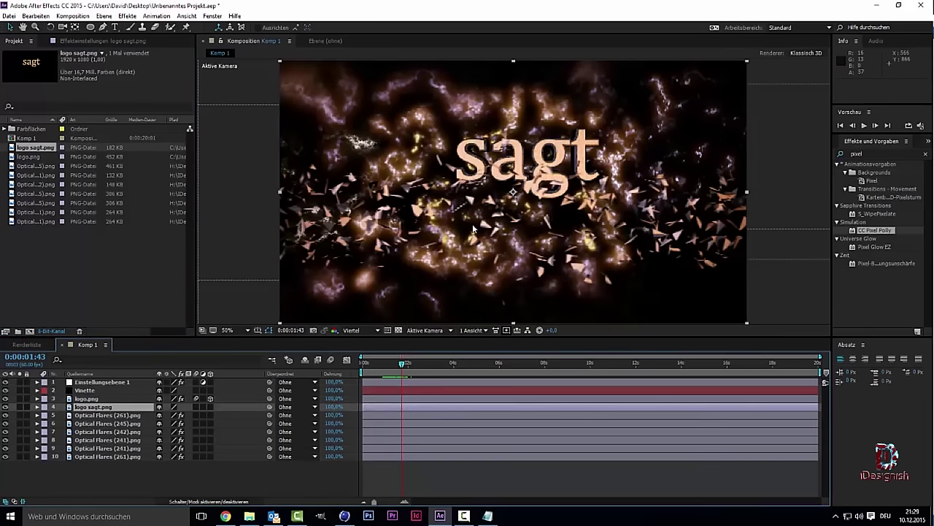
- Centre the sagt text in the viewer and make the layer 3D
drag(537, 172, 508, 208)
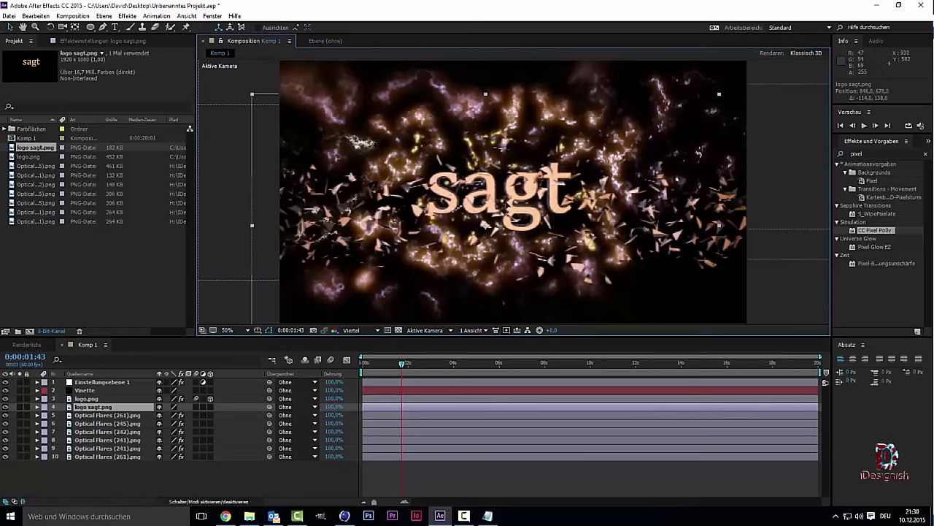
mouse_move(509, 208)
mouse_down()
mouse_move(532, 207)
mouse_move(523, 202)
mouse_up()
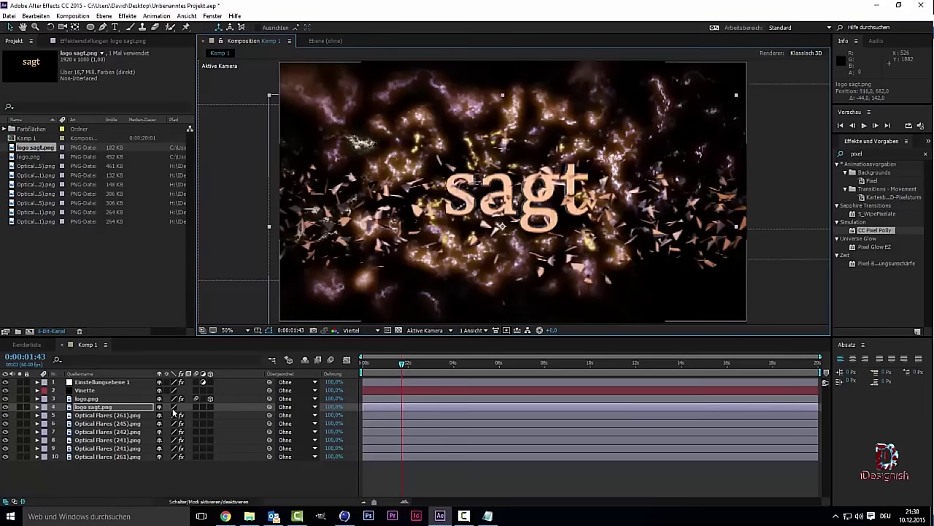
click(210, 406)
click(196, 406)
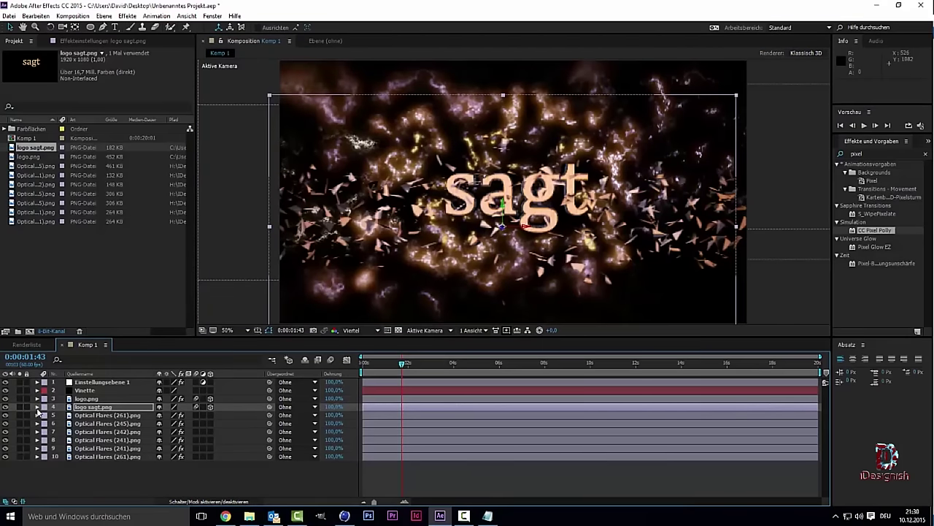
- Set the sagt layer's Position Z to 100000 and record a starting Position keyframe
click(37, 407)
click(45, 415)
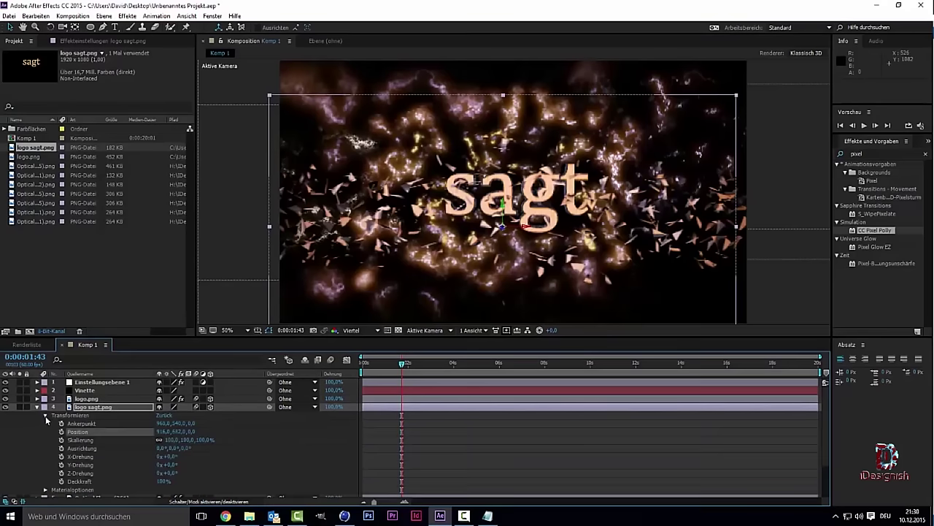
click(189, 432)
text(0000)
key(Return)
click(62, 432)
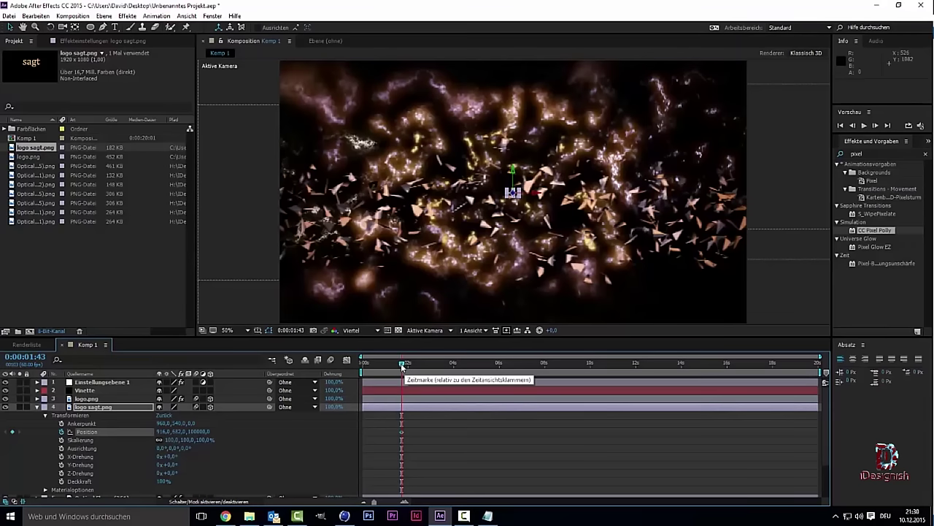
- At 0:00:02:40 set Position Z back to 0, then apply CC Pixel Polly to the layer
drag(401, 365, 423, 365)
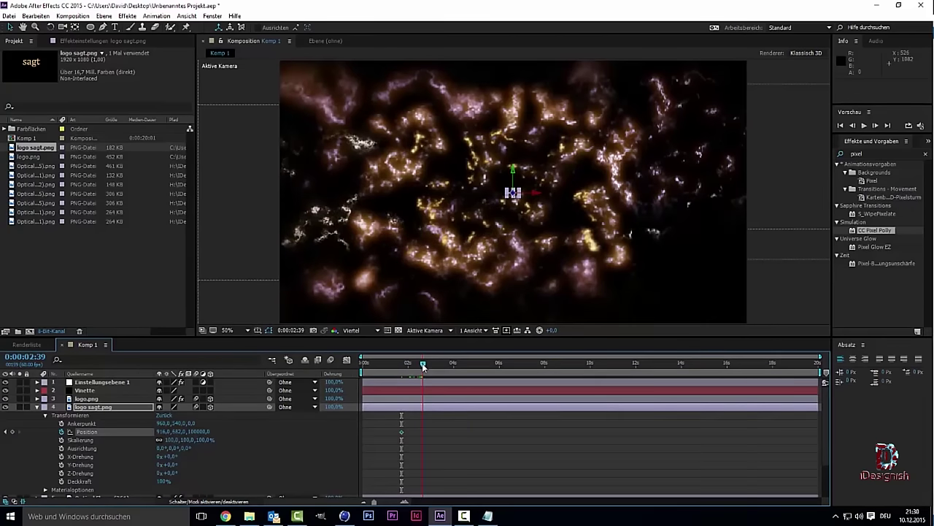
drag(422, 366, 424, 367)
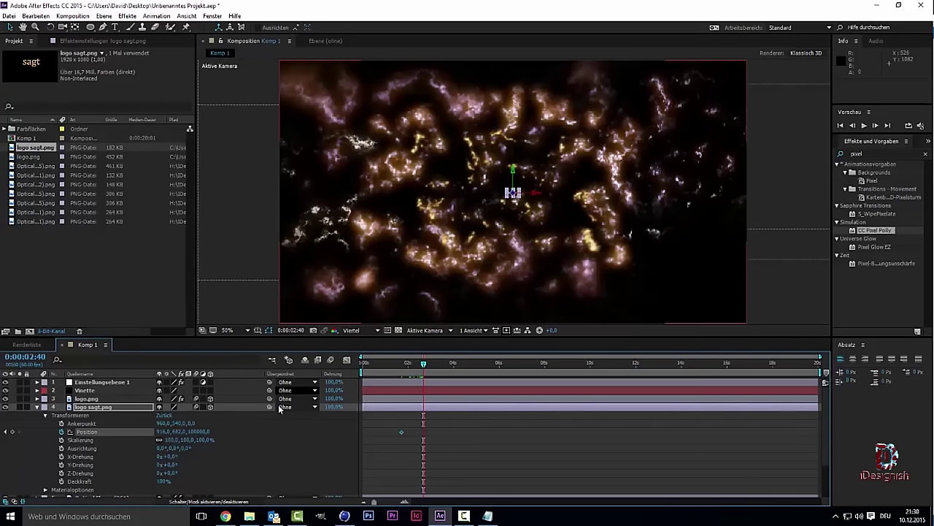
click(199, 432)
text(0)
key(Return)
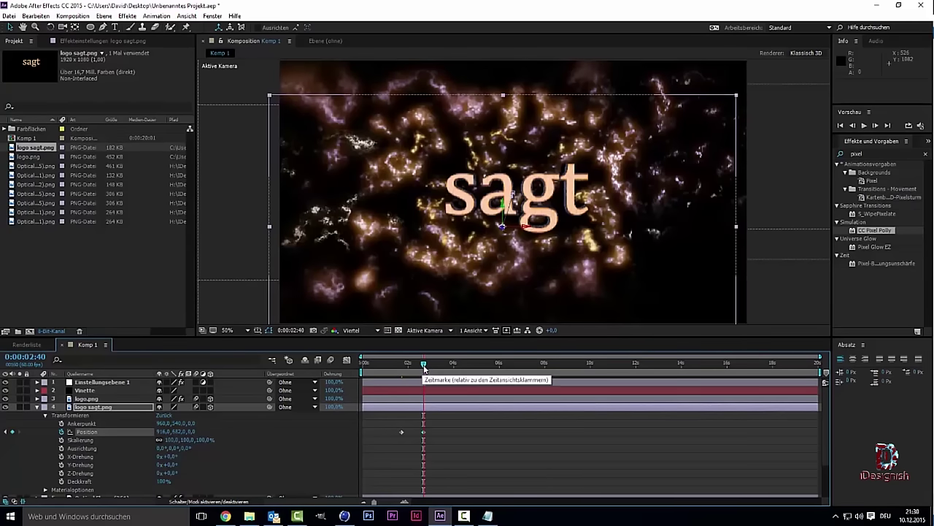
drag(422, 371, 429, 371)
key(Page_Down)
key(Page_Down)
drag(876, 231, 120, 407)
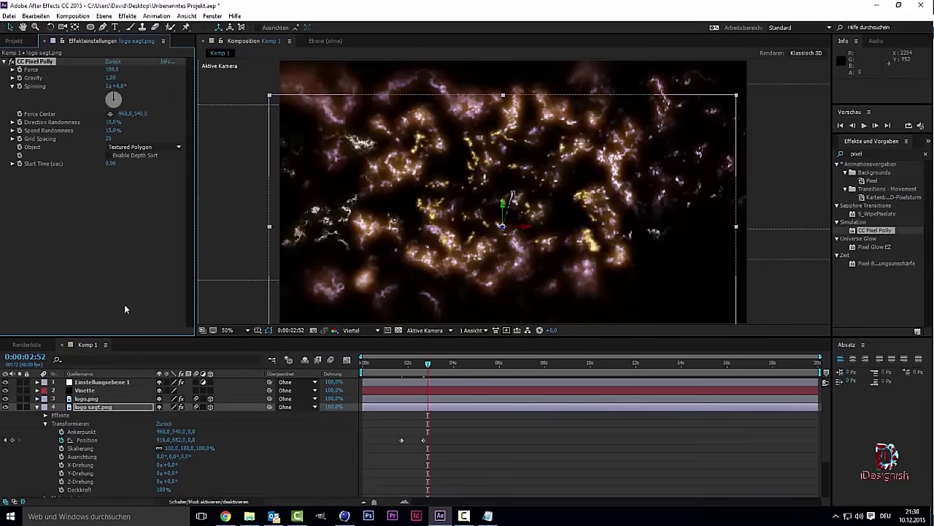
- Set CC Pixel Polly's Start Time to 3,00 seconds and scrub the shatter around 0:00:03:40
drag(111, 164, 138, 176)
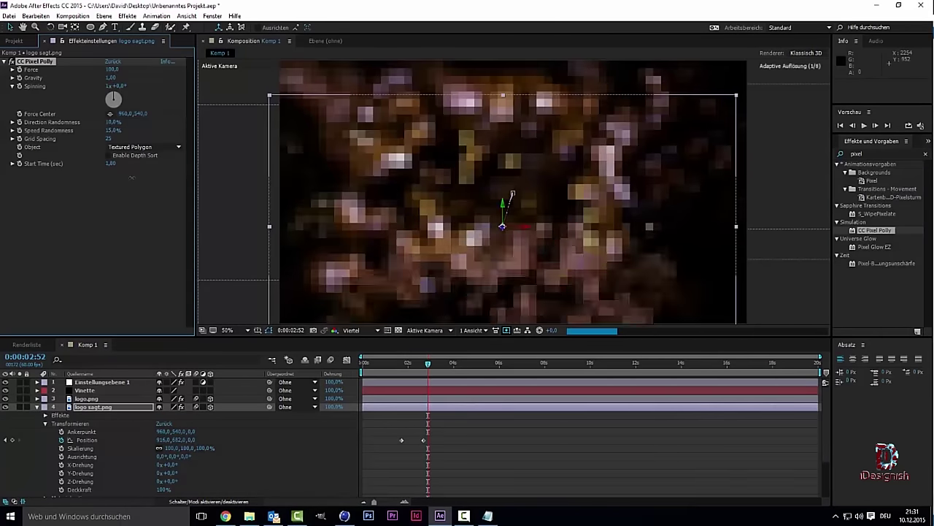
drag(134, 177, 139, 179)
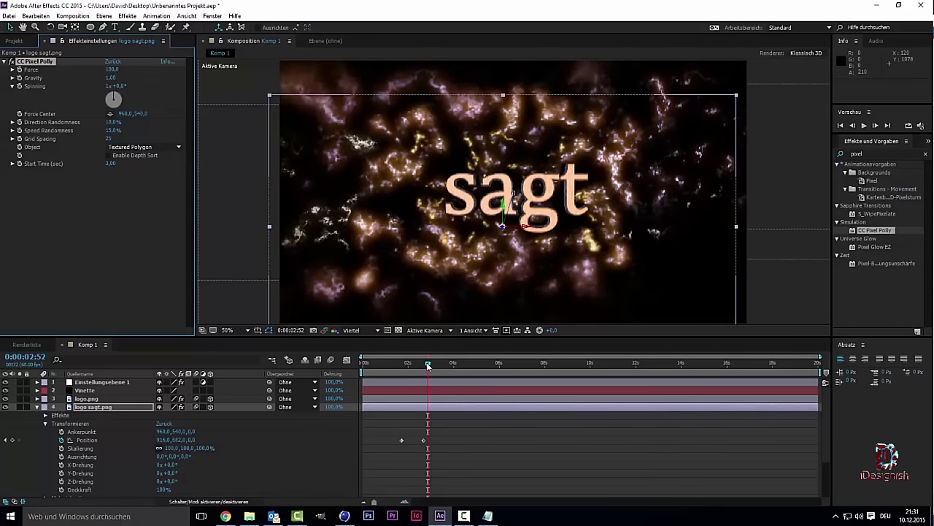
drag(429, 365, 448, 366)
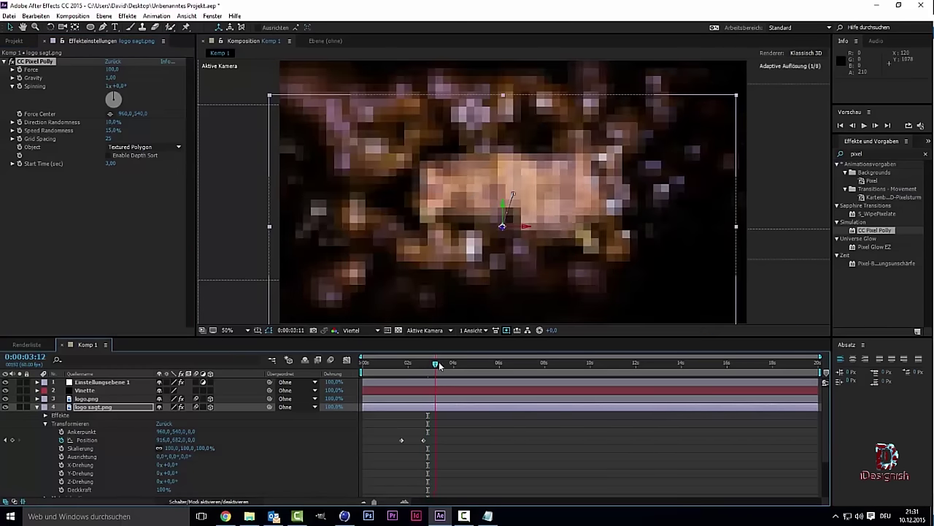
drag(448, 365, 451, 362)
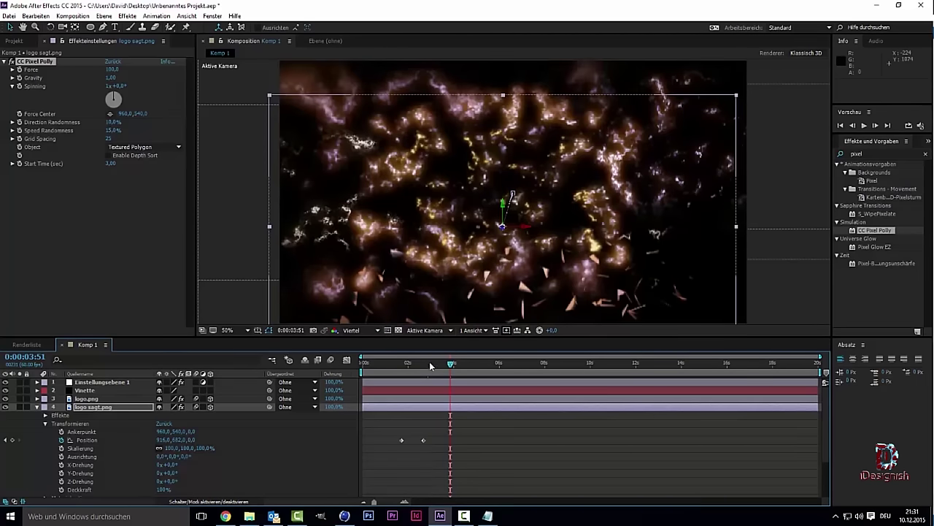
drag(452, 368, 444, 367)
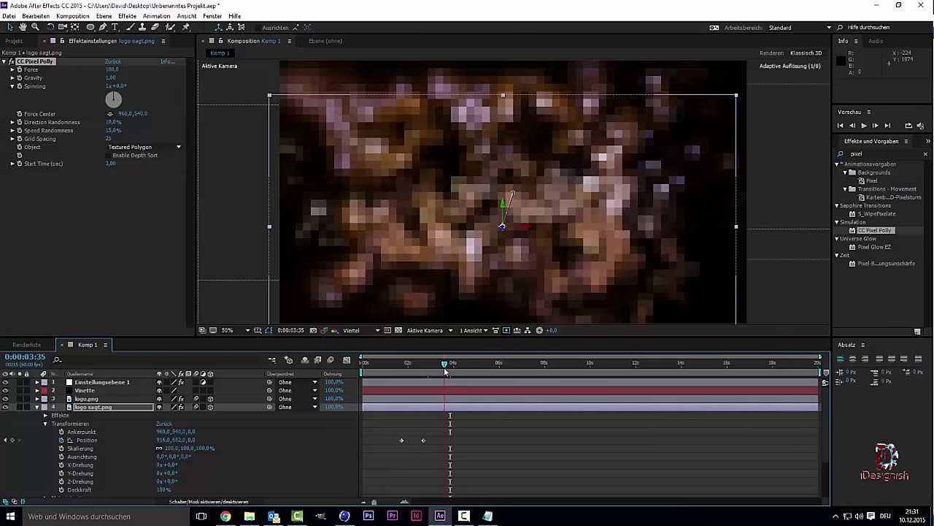
drag(446, 372, 447, 372)
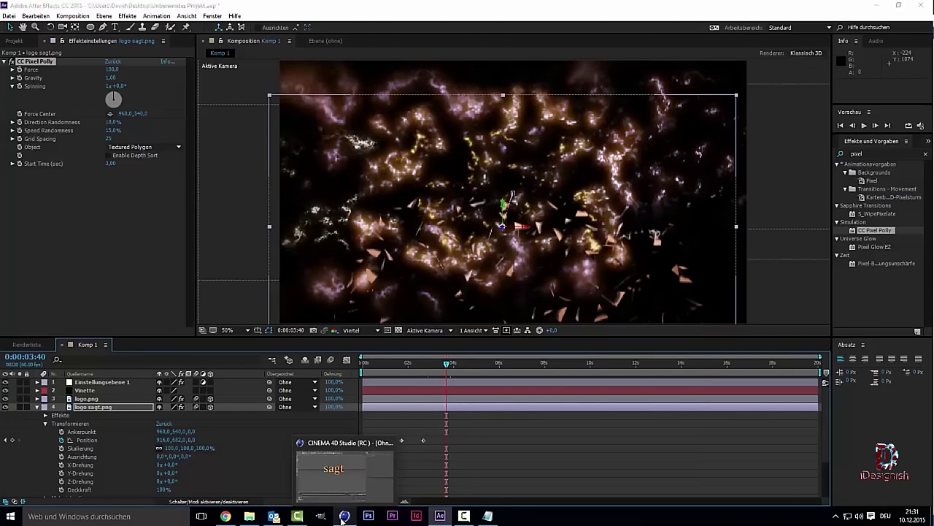
- Change both MoText objects' text to 'Danke' and move them left along X
click(344, 516)
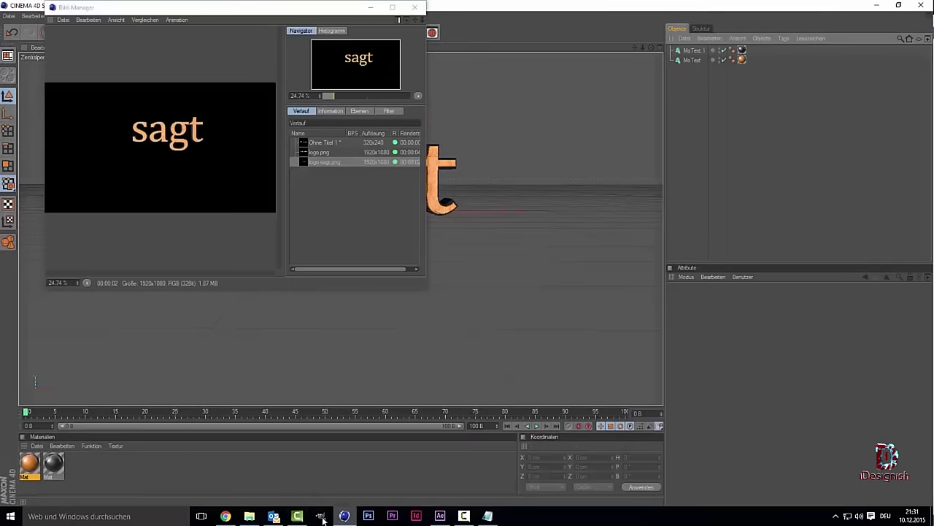
click(414, 7)
drag(689, 113, 739, 45)
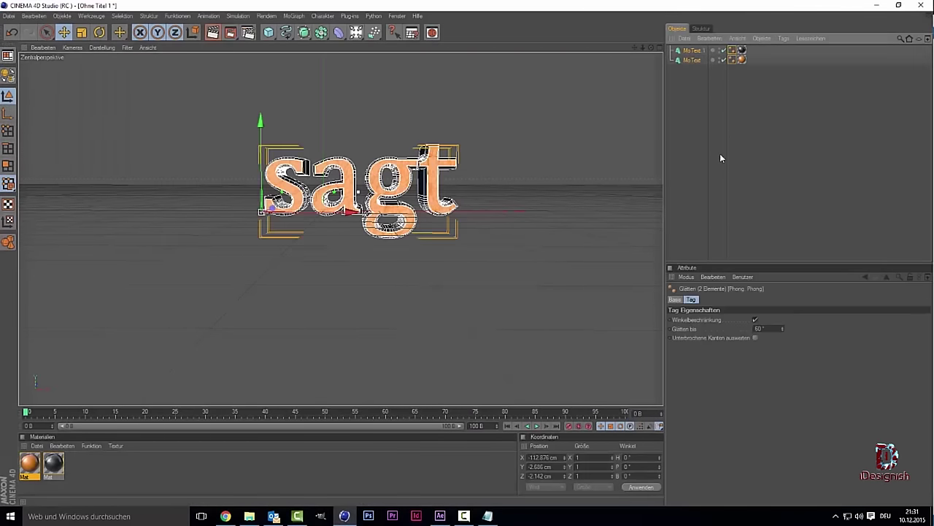
drag(664, 34, 667, 40)
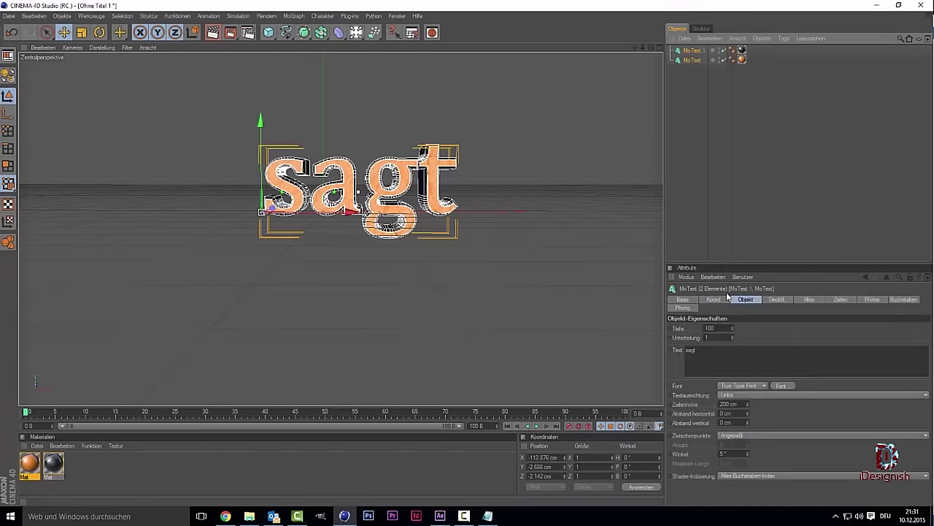
click(741, 349)
key(ctrl+a)
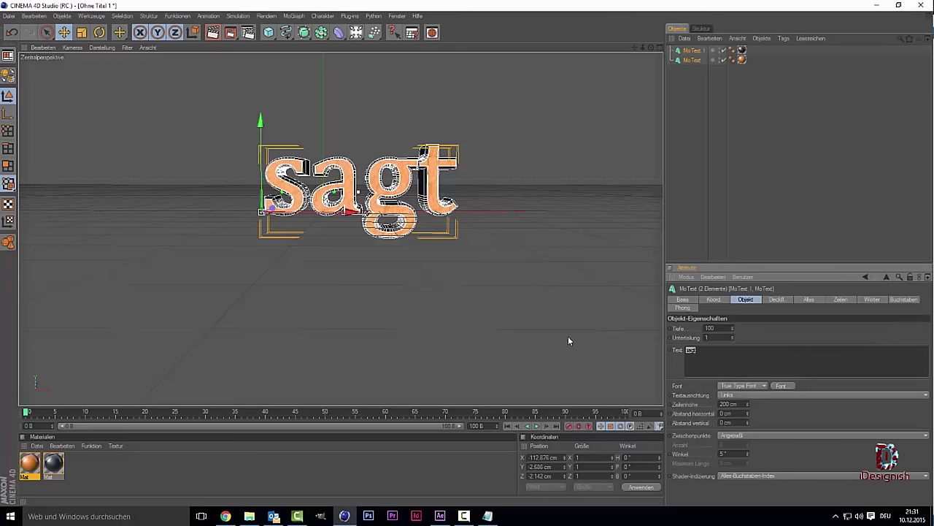
text(Danke)
click(568, 340)
key(ctrl+a)
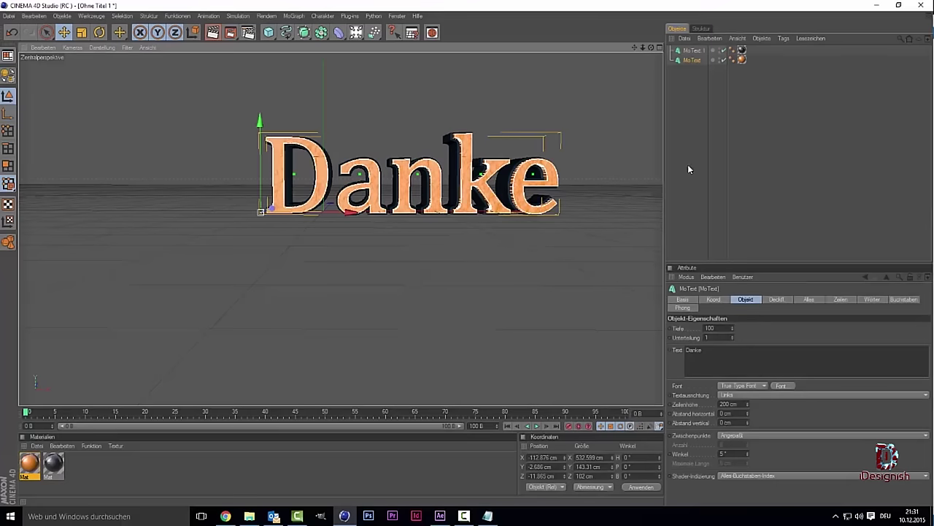
drag(333, 211, 277, 211)
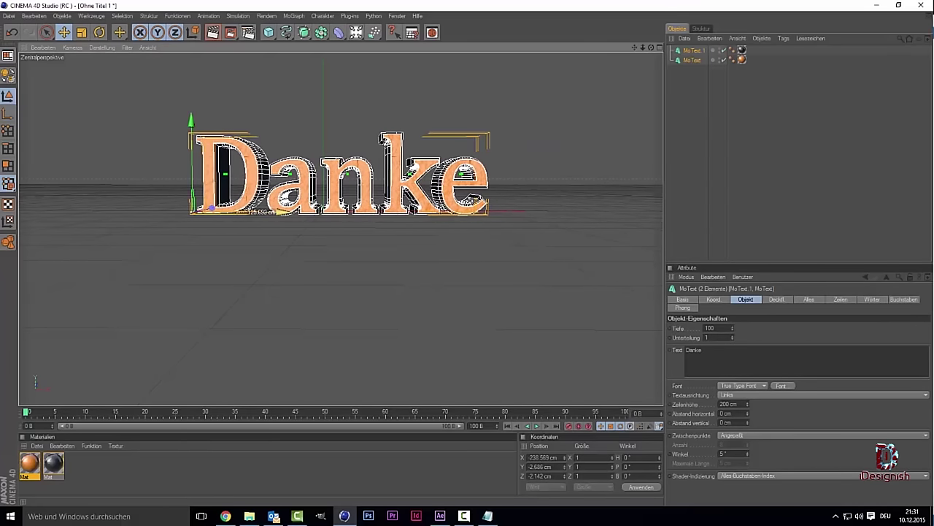
- Nudge the Danke text right and set the render output to logo danke.png, overwriting it
drag(276, 211, 281, 212)
click(249, 32)
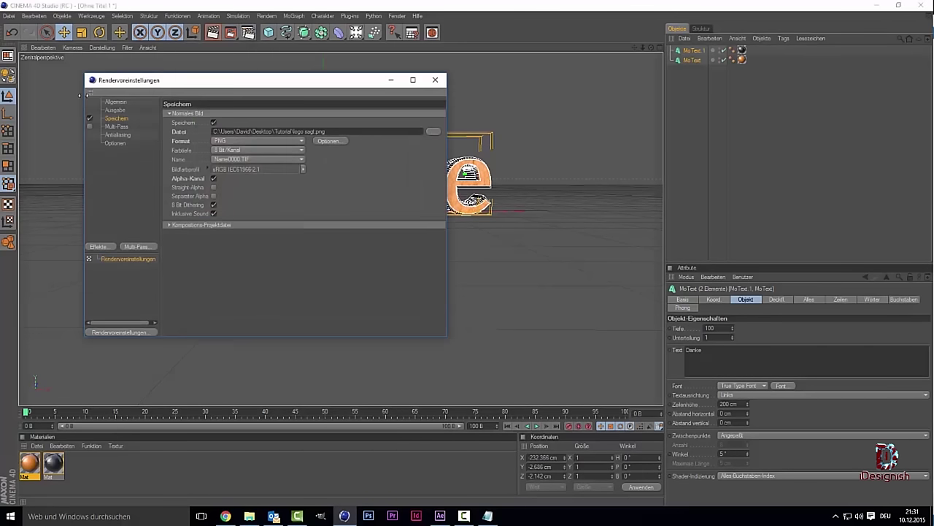
click(433, 131)
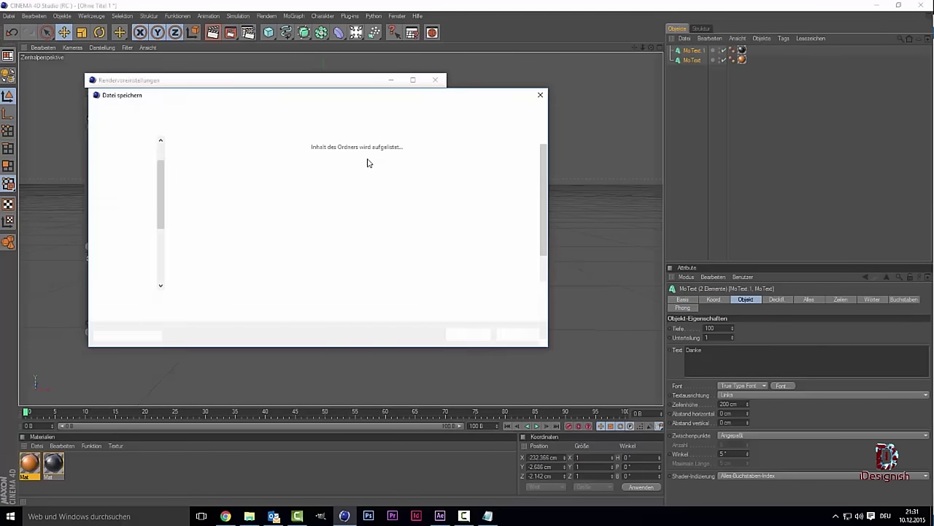
click(459, 172)
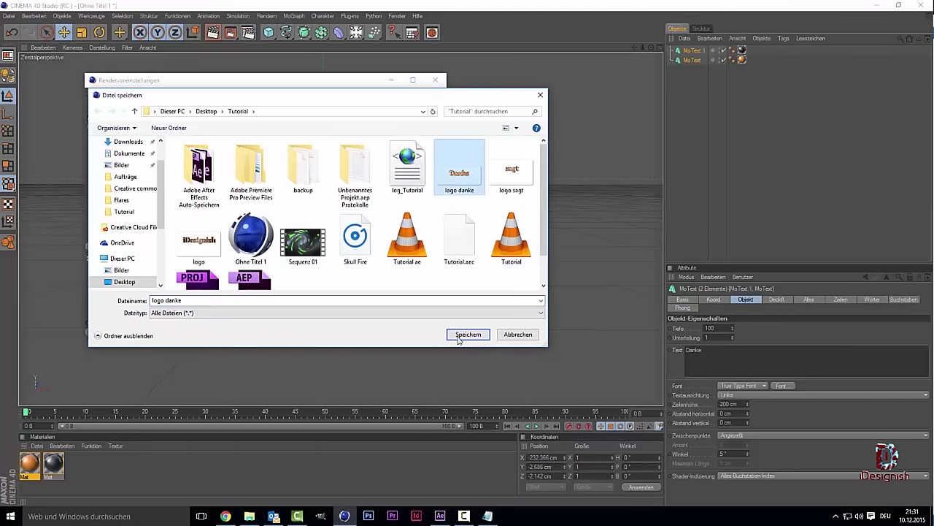
click(464, 334)
click(487, 261)
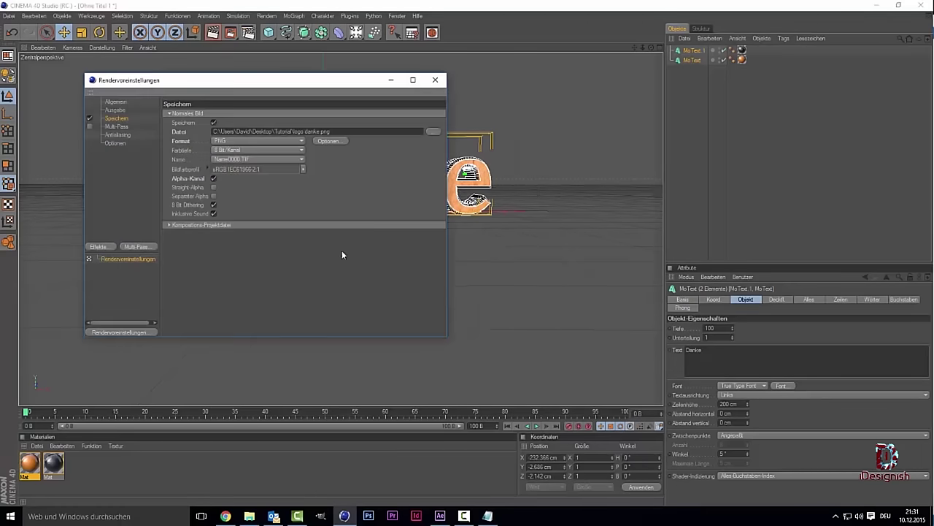
click(435, 80)
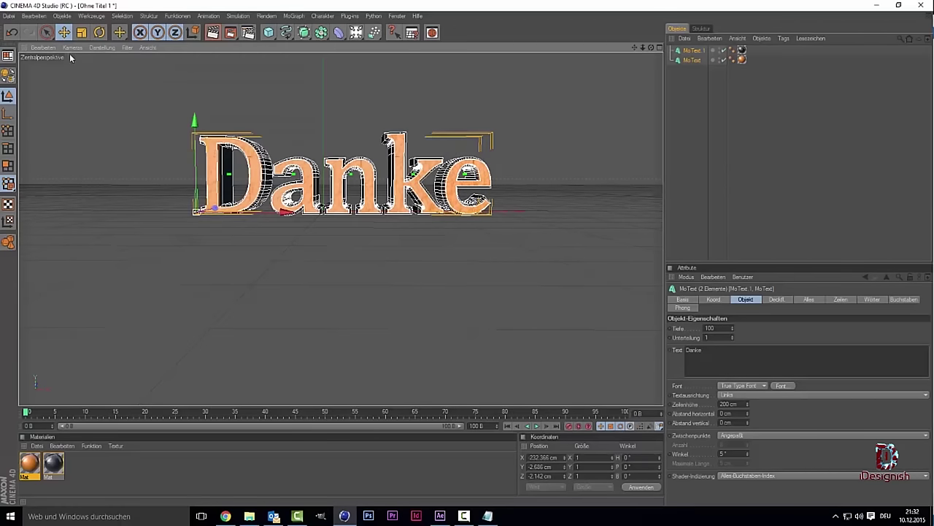
- Render the Danke text, replace logo danke.png, and return to After Effects
click(208, 37)
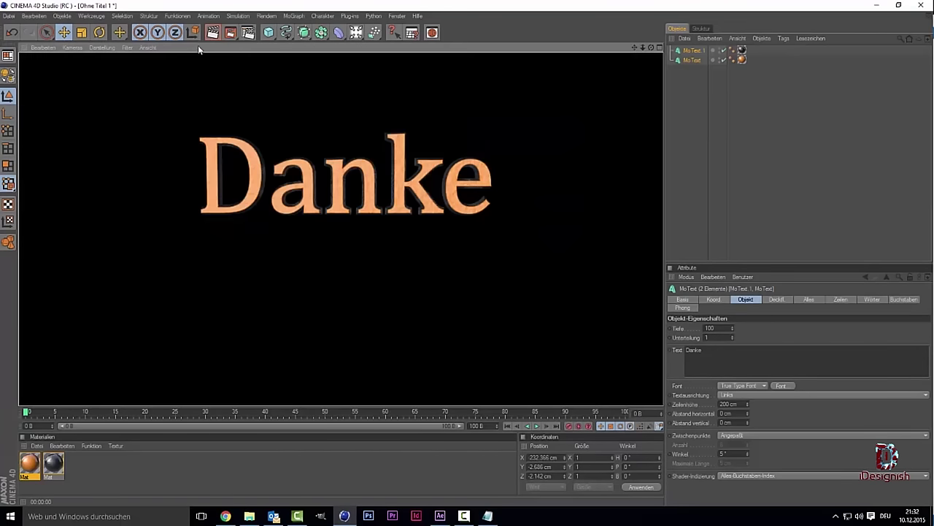
click(235, 33)
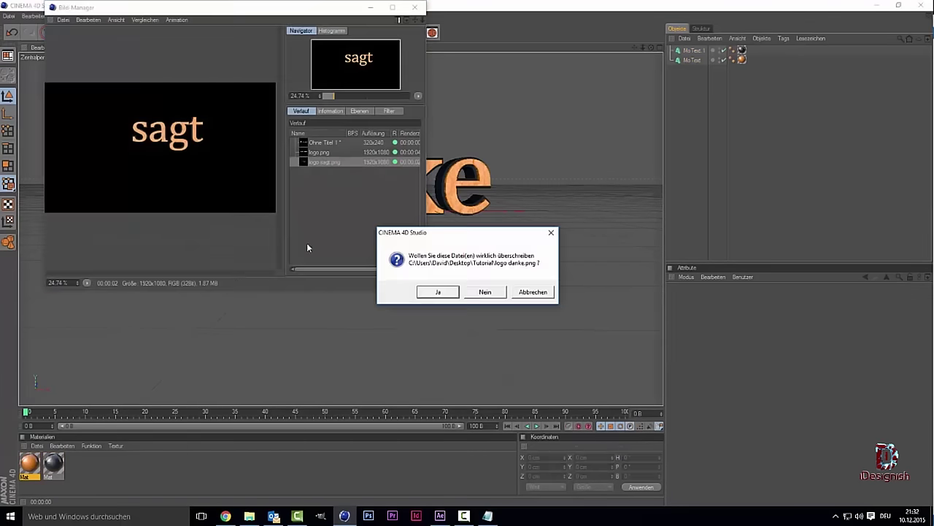
click(423, 294)
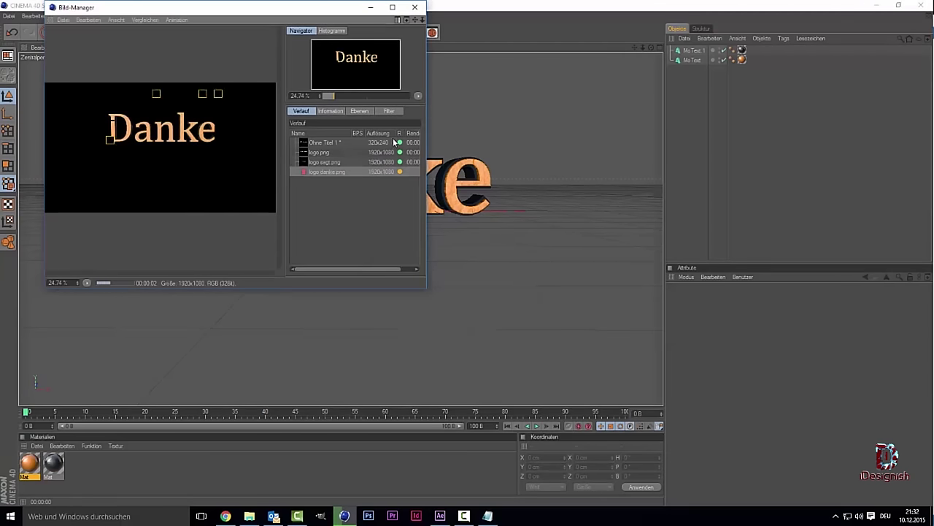
click(415, 7)
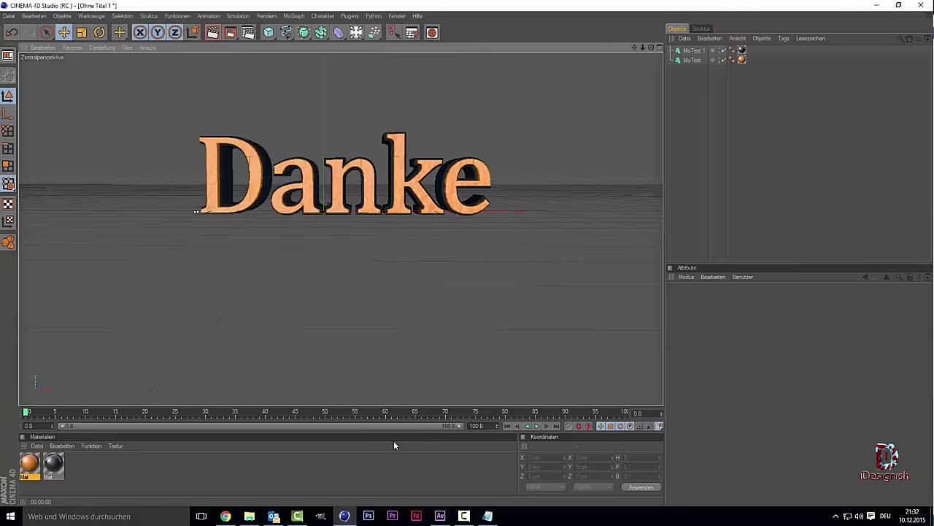
click(439, 515)
click(14, 41)
double_click(87, 278)
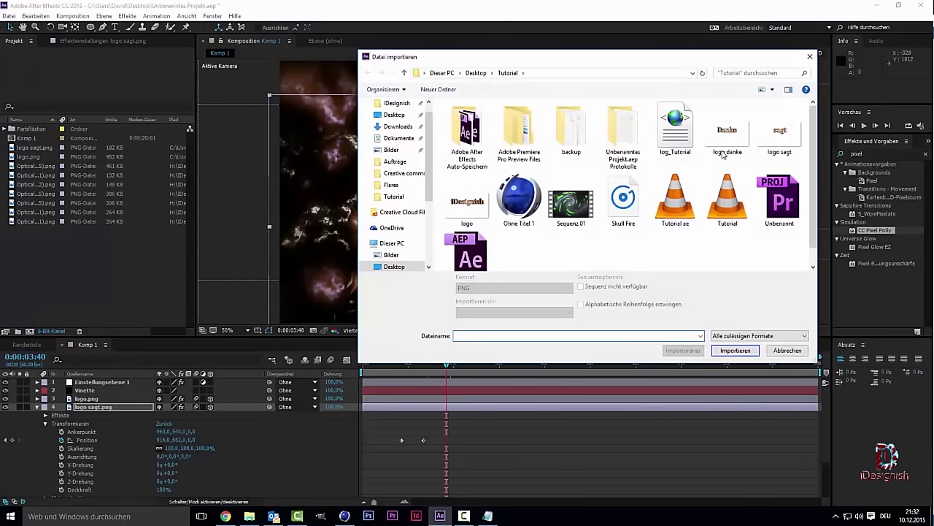
- Import logo danke.png, place it below logo sagt.png, nudge it up-left and make it 3D
double_click(724, 156)
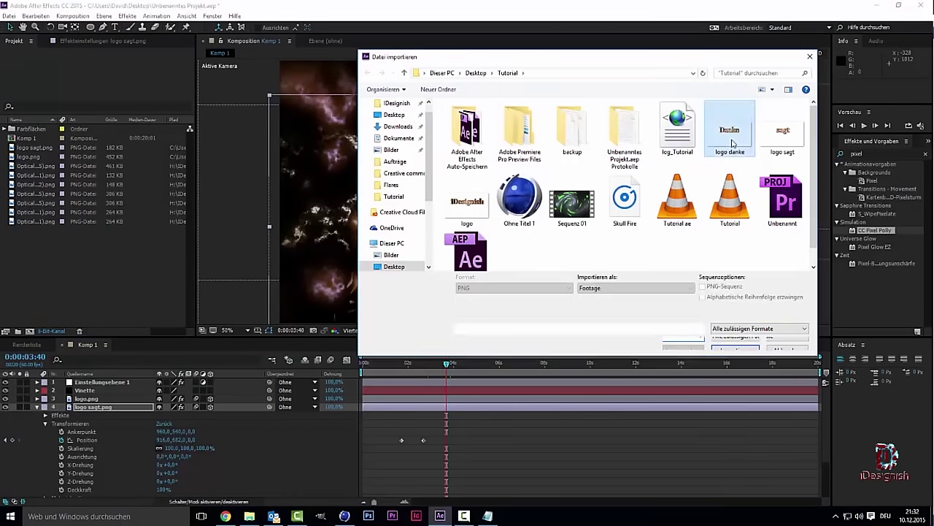
mouse_move(48, 149)
mouse_down()
mouse_move(89, 416)
mouse_move(88, 405)
mouse_up()
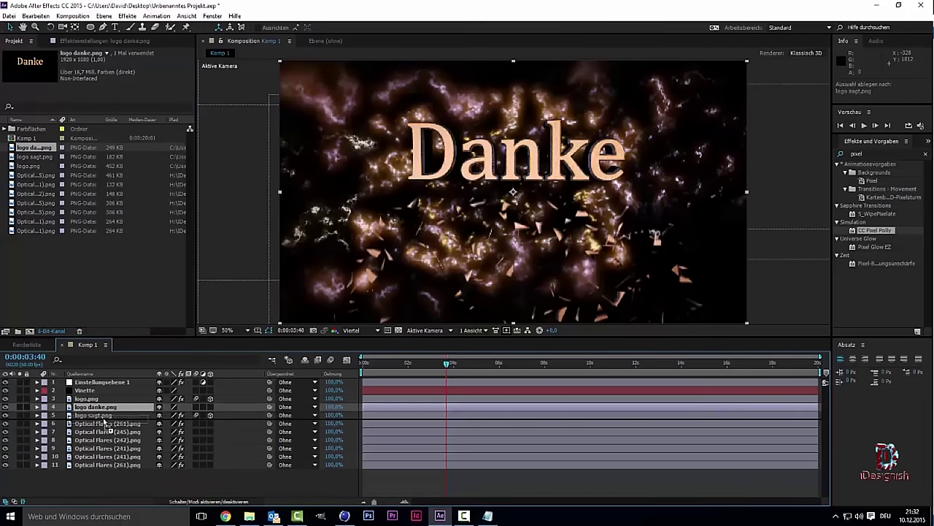
drag(87, 411, 88, 419)
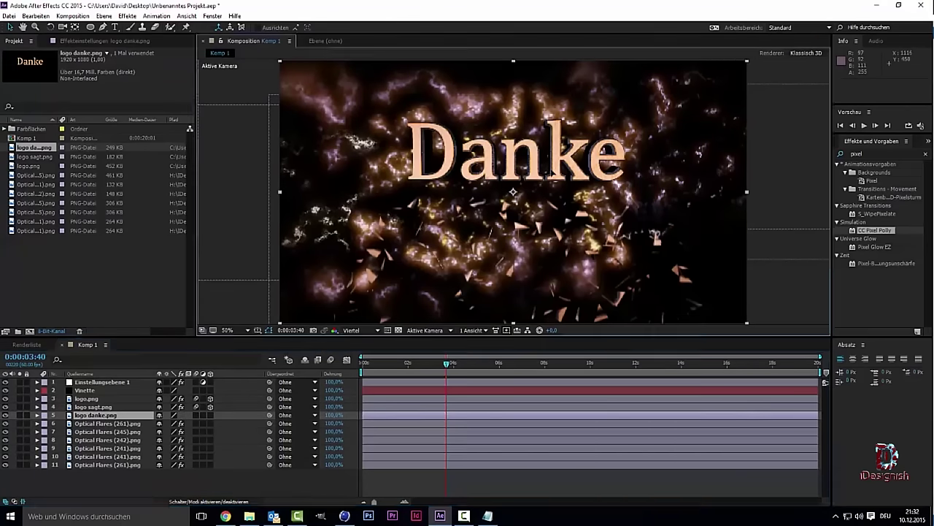
drag(554, 170, 553, 219)
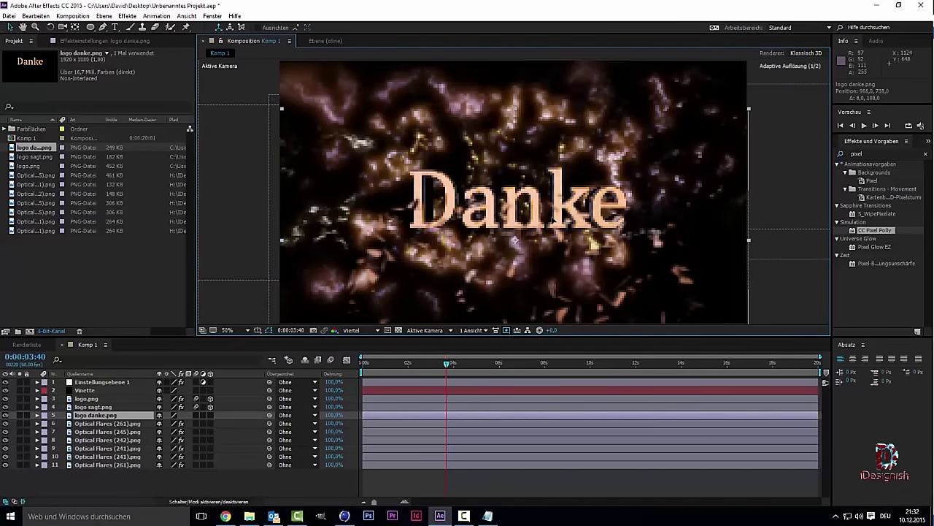
drag(553, 218, 548, 217)
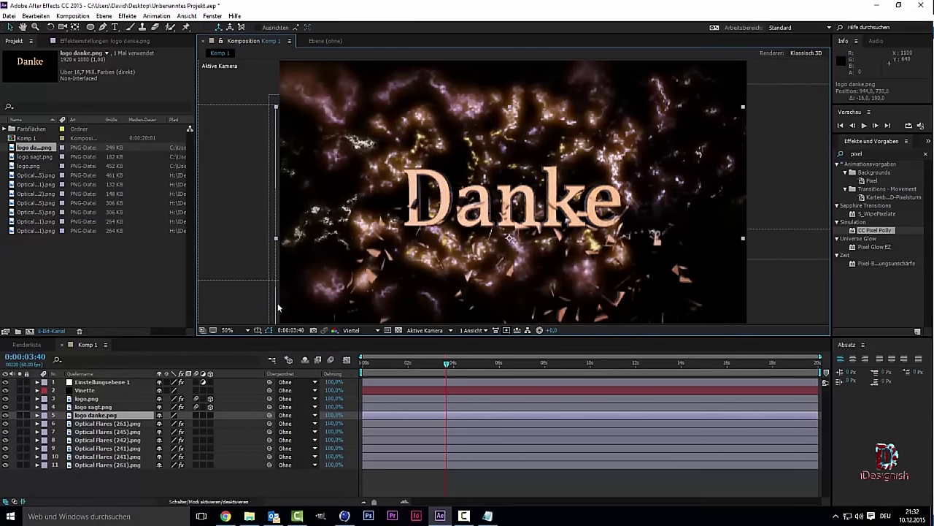
click(210, 415)
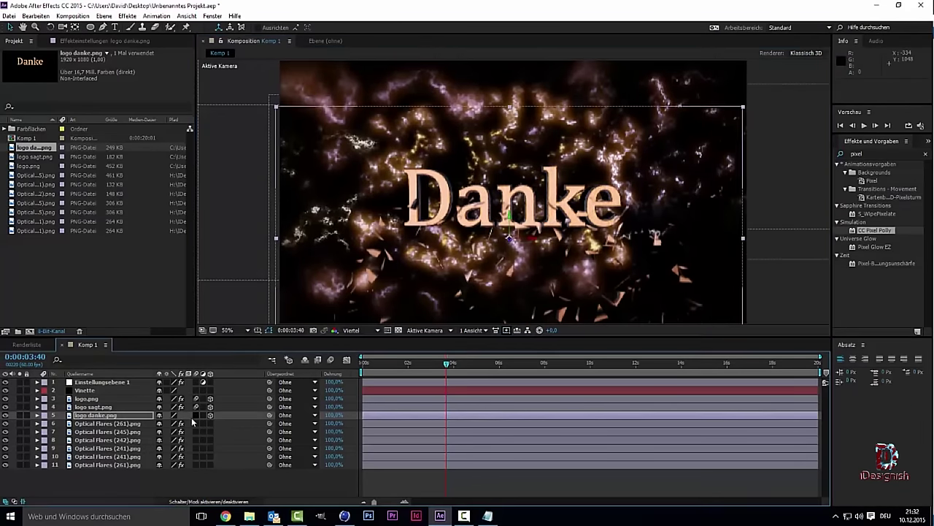
- Match the Danke layer's switches, set Position Z to 100000 and record a Position keyframe
click(195, 415)
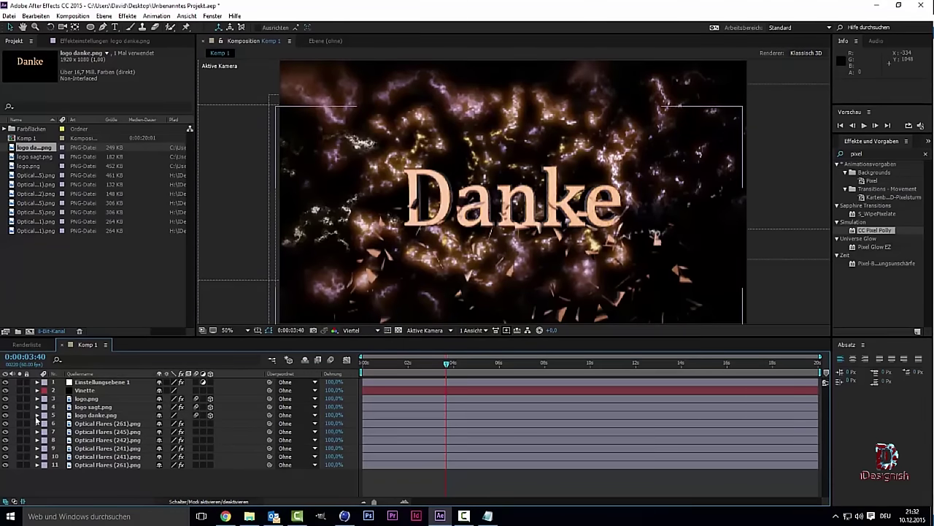
click(37, 415)
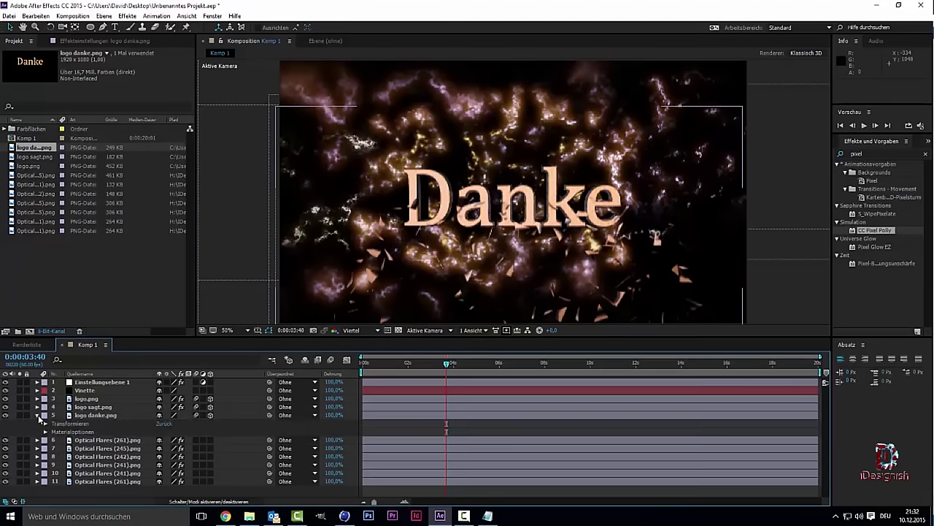
click(45, 423)
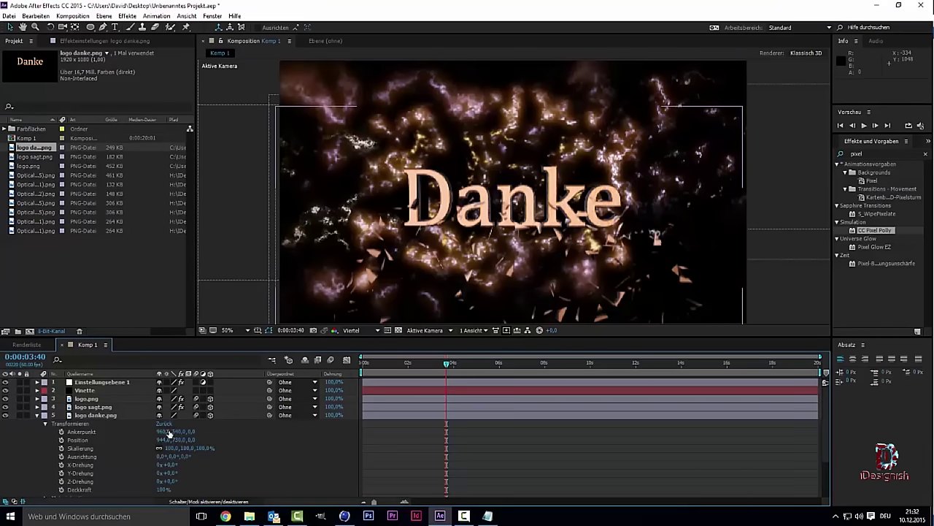
click(194, 439)
text(1000)
key(BackSpace)
text(000)
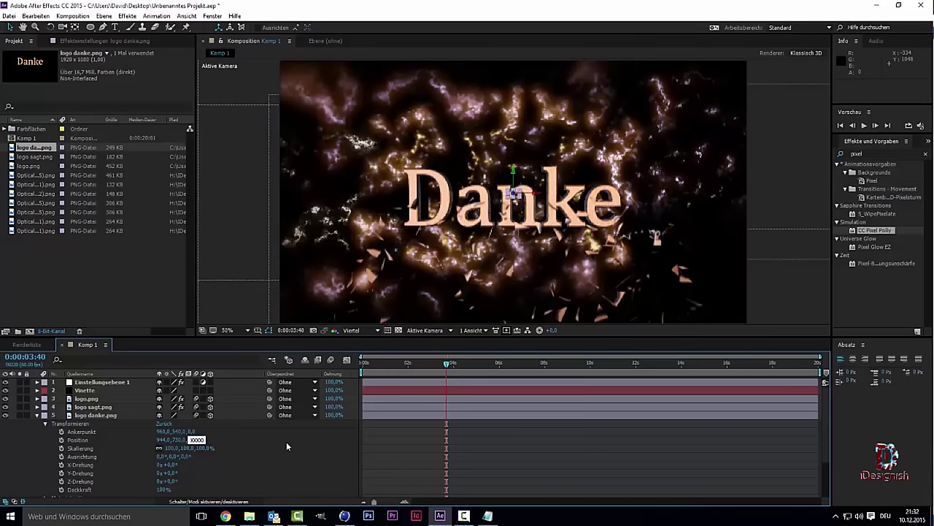
key(Return)
click(62, 440)
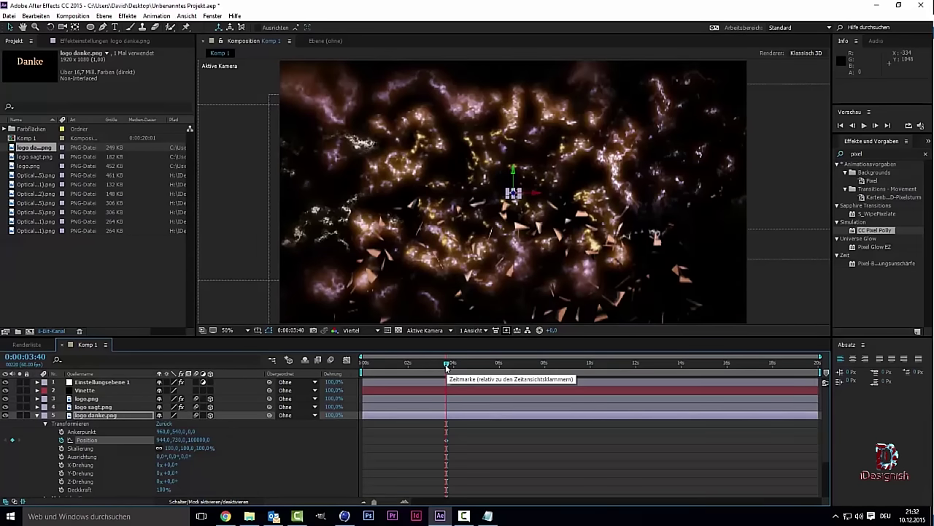
- Around 0:00:04:34 set Position Z to 0, then apply CC Pixel Polly and adjust Start Time
drag(448, 368, 467, 370)
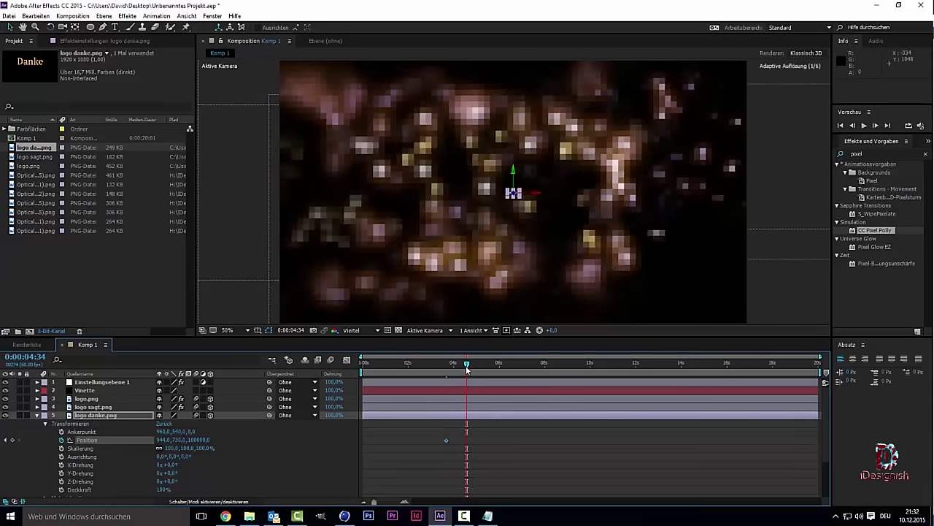
click(206, 440)
text(0)
key(Return)
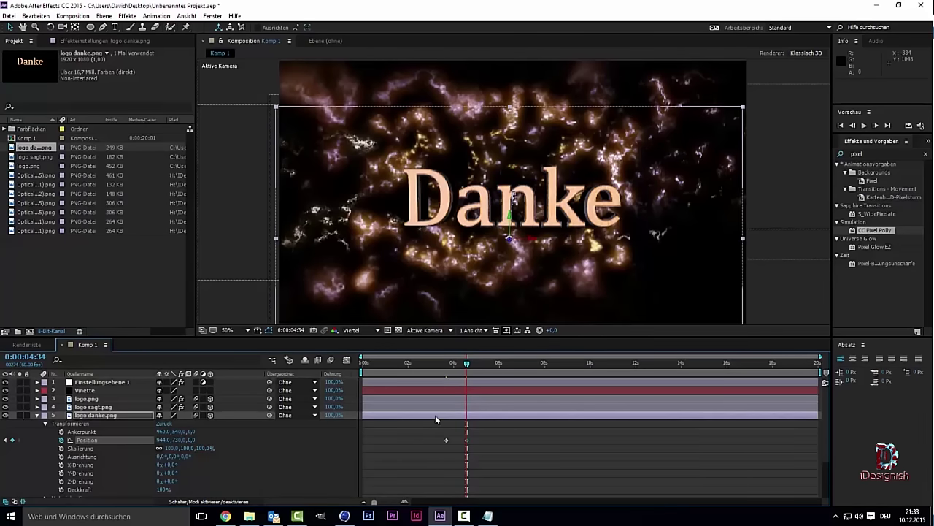
click(470, 364)
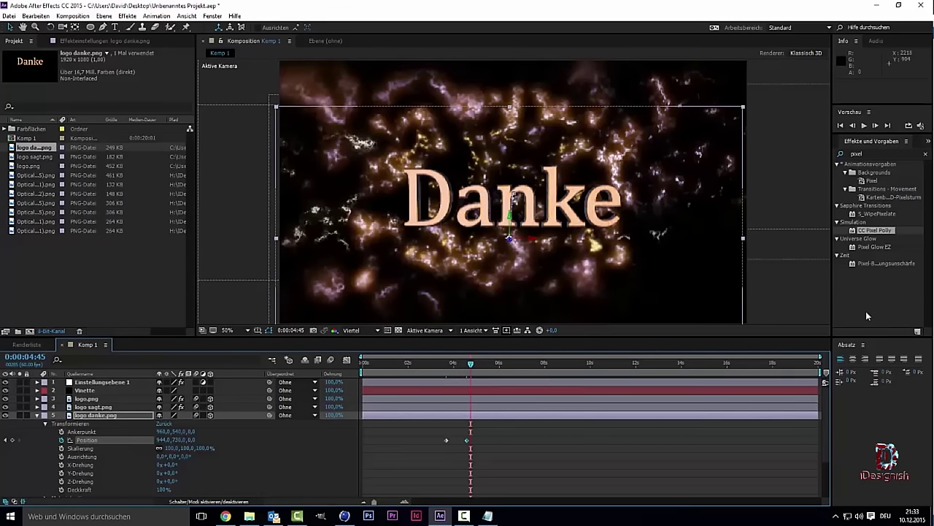
drag(876, 230, 94, 414)
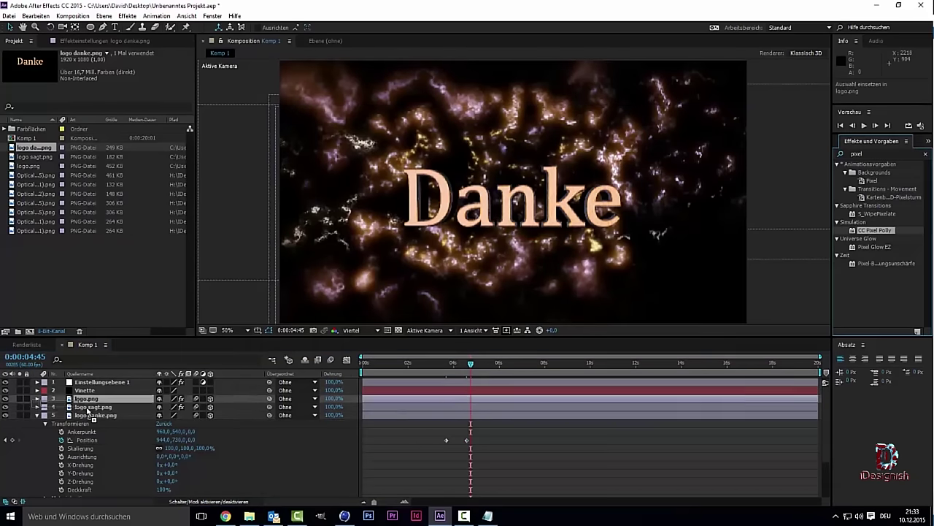
drag(108, 166, 140, 170)
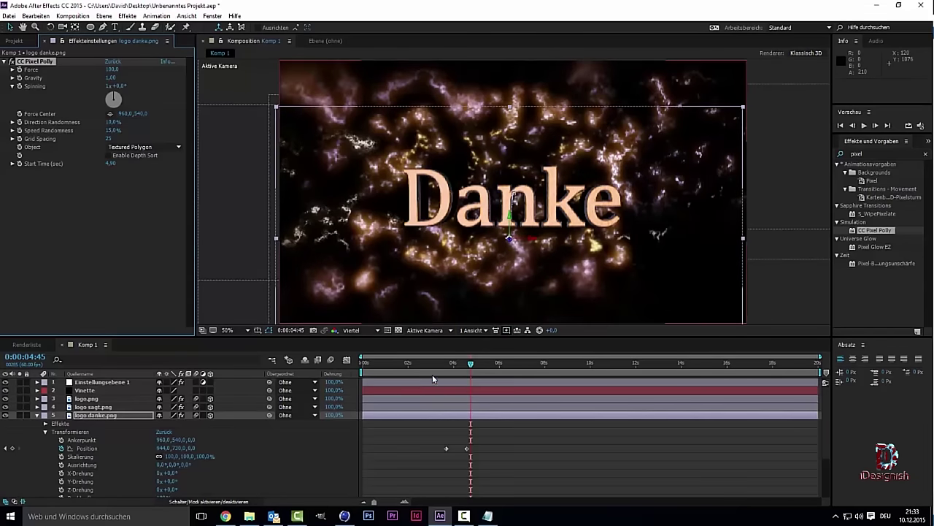
drag(477, 362, 452, 366)
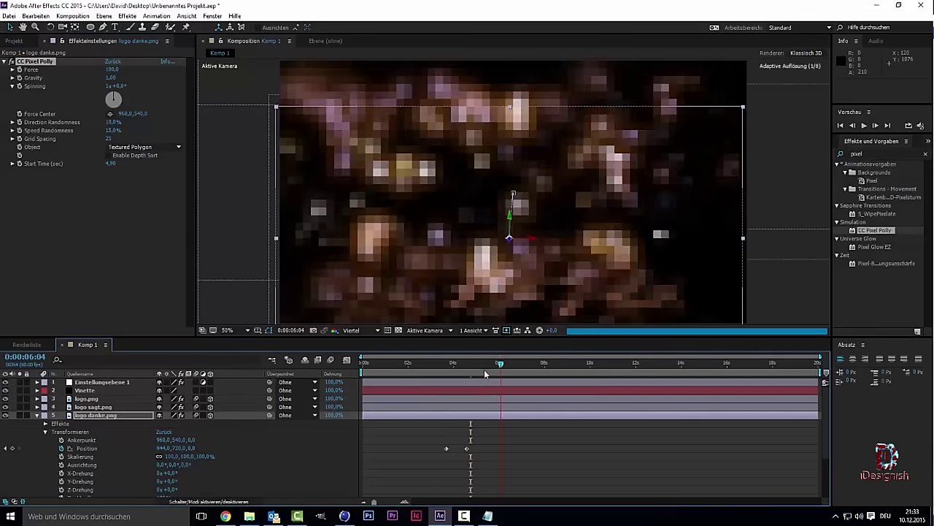
drag(452, 366, 362, 365)
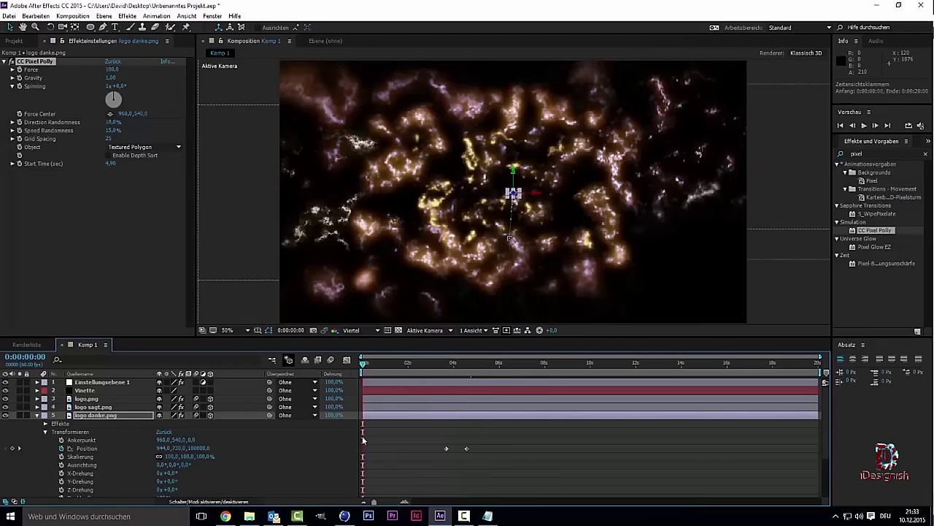
drag(364, 367, 385, 373)
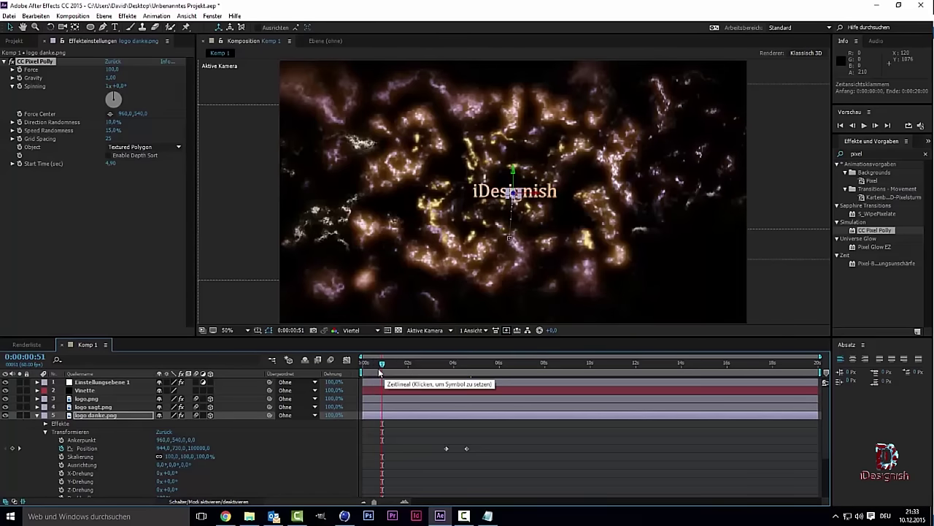
mouse_move(384, 369)
mouse_down()
mouse_move(396, 368)
mouse_move(375, 368)
mouse_up()
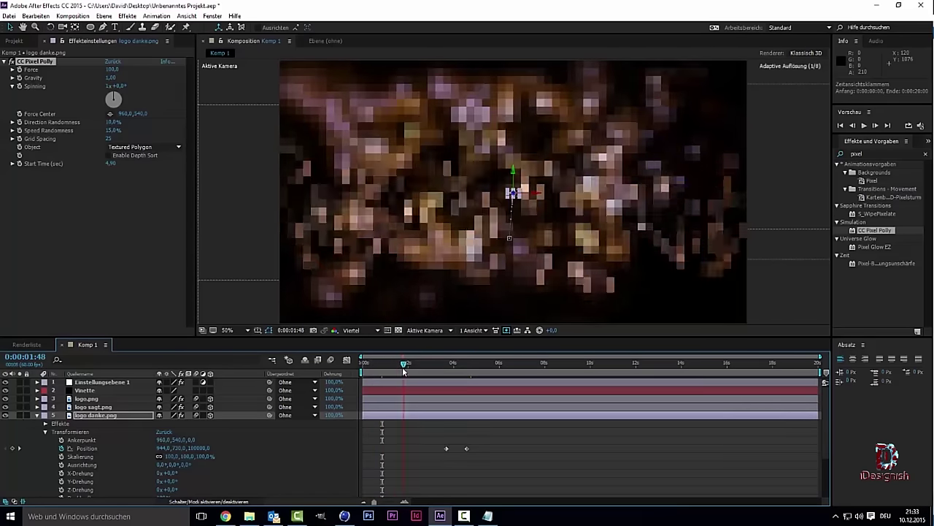
mouse_move(374, 369)
mouse_down()
mouse_move(393, 371)
mouse_move(384, 370)
mouse_up()
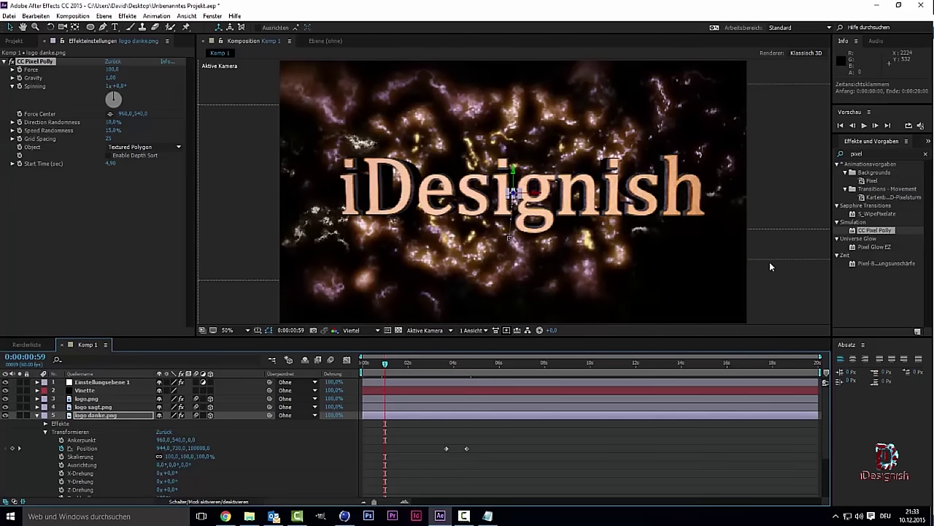
- Save the After Effects project
key(ctrl+f)
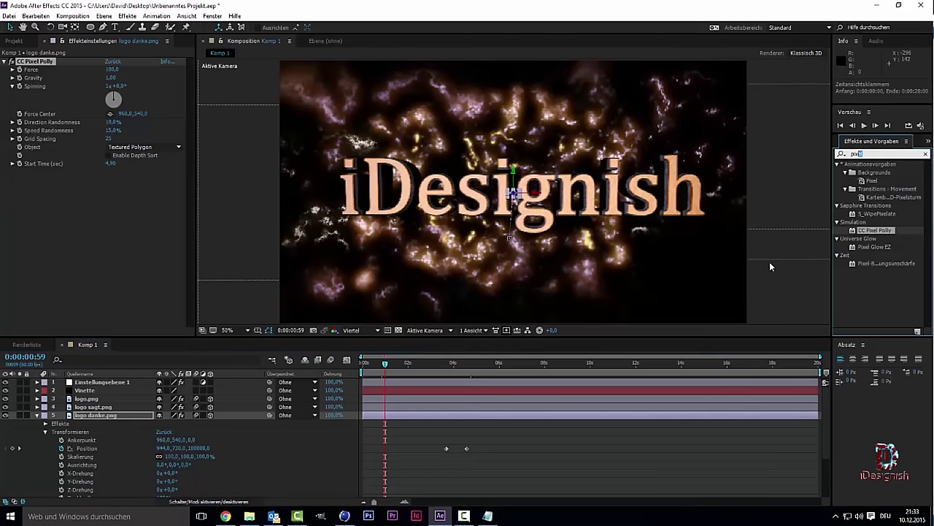
key(alt+d)
key(Down)
key(Down)
key(Down)
key(Down)
key(Return)
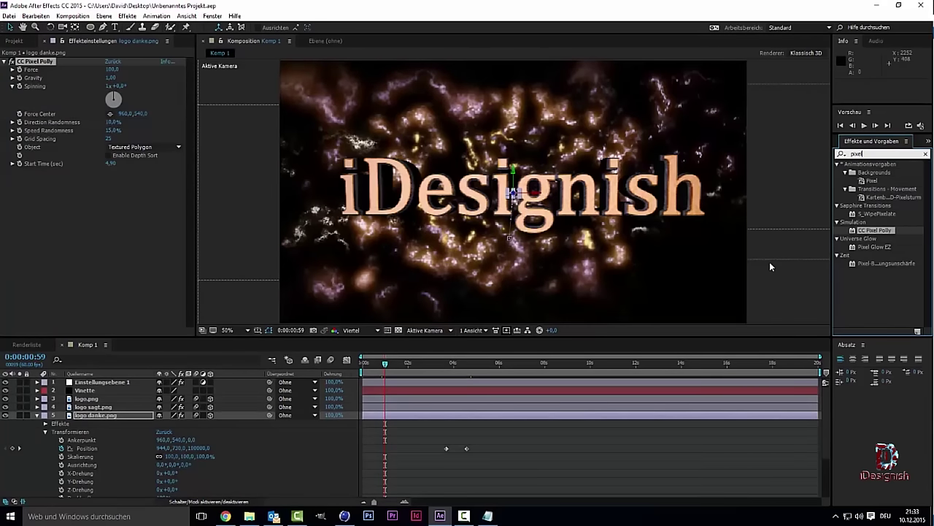
- Search effects for 'weichzeich' and drop Radialer Weichzeichner onto the logo.png layer
key(BackSpace)
key(BackSpace)
key(BackSpace)
text(sch)
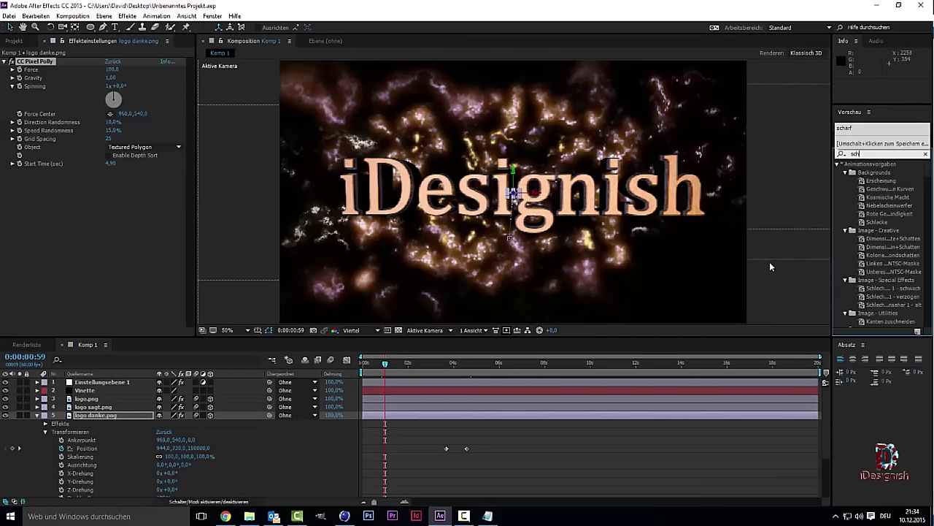
text(är)
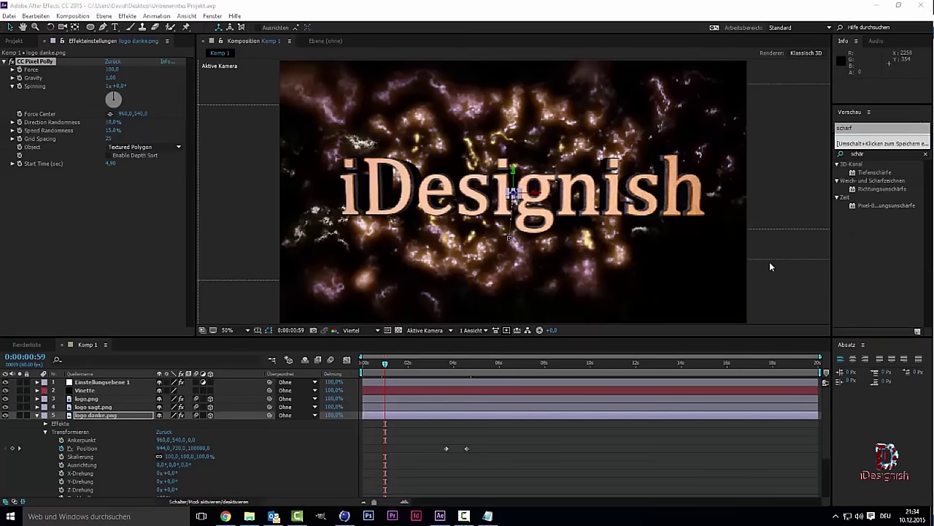
key(Escape)
key(BackSpace)
key(BackSpace)
key(BackSpace)
text(weich)
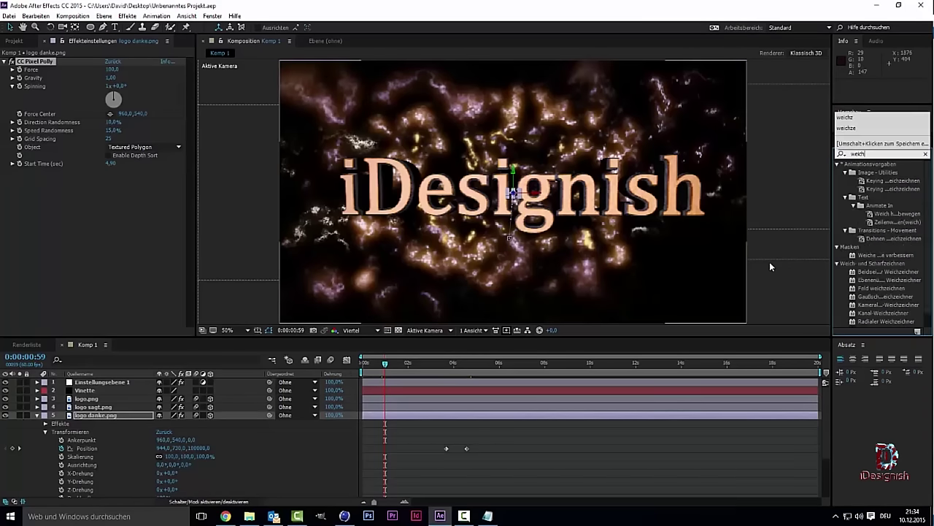
text(zeich)
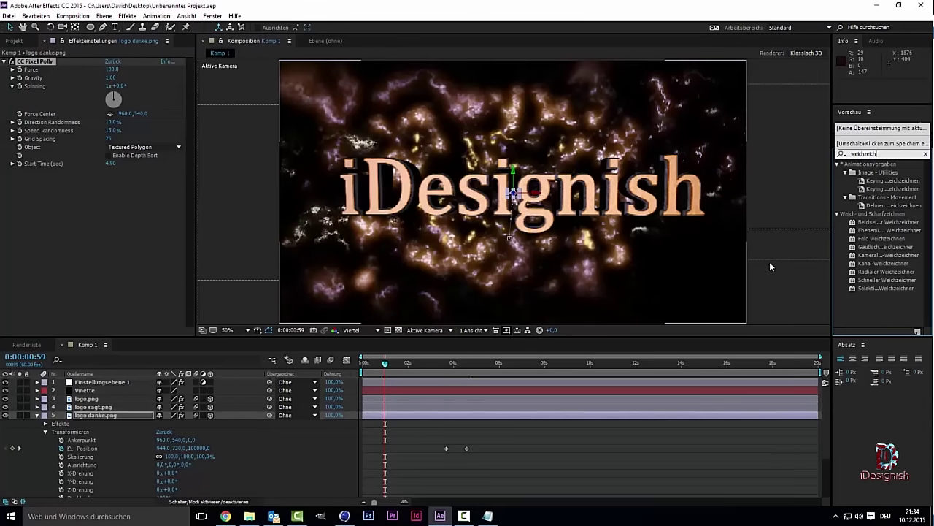
drag(886, 271, 102, 407)
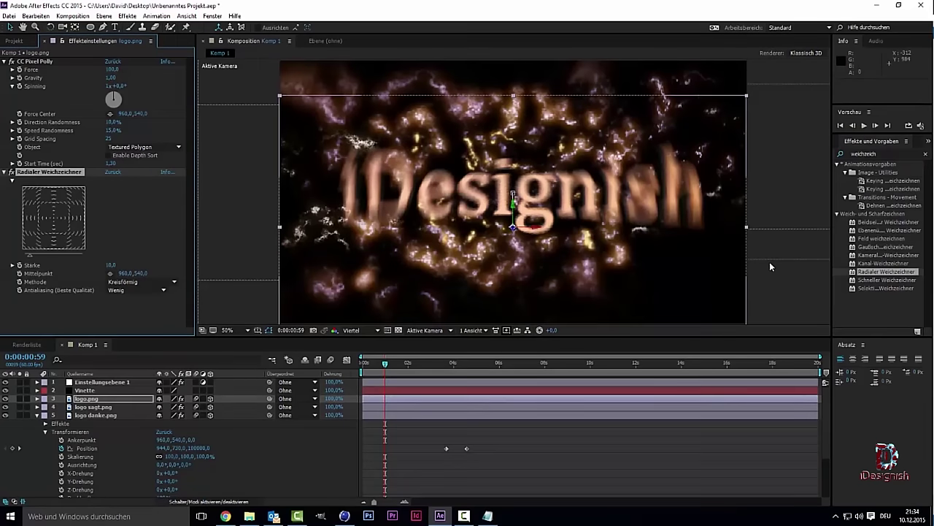
- Switch the logo's radial blur Methode to Strahlenförmig and set Stärke to 25,0
click(141, 281)
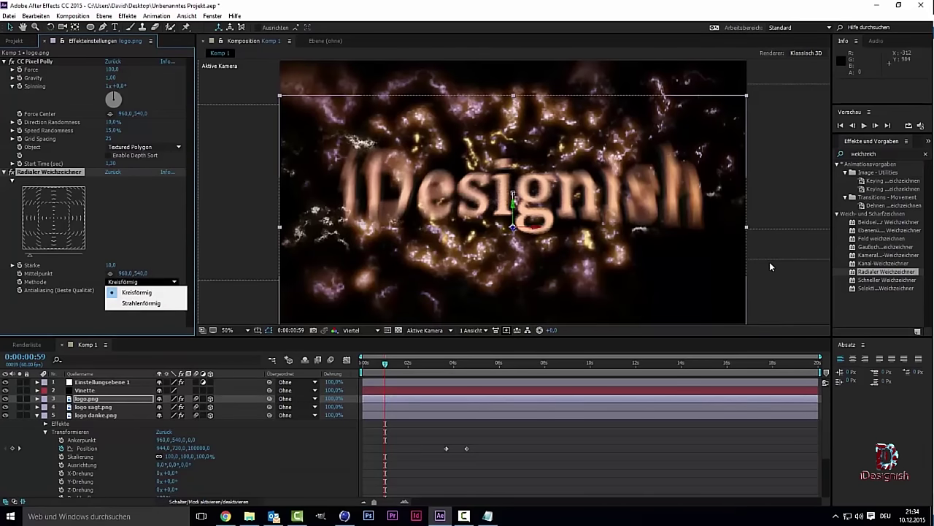
click(141, 302)
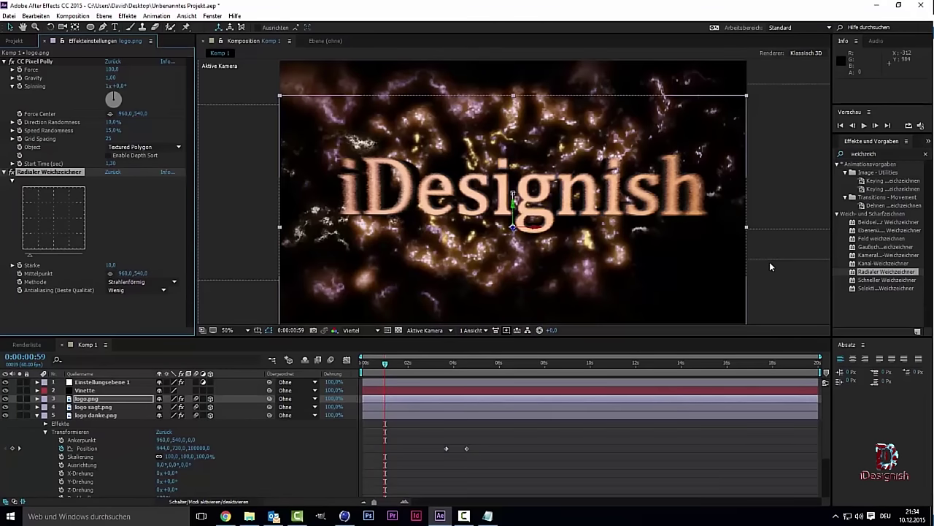
mouse_move(110, 264)
mouse_down()
mouse_move(144, 265)
mouse_move(122, 264)
mouse_up()
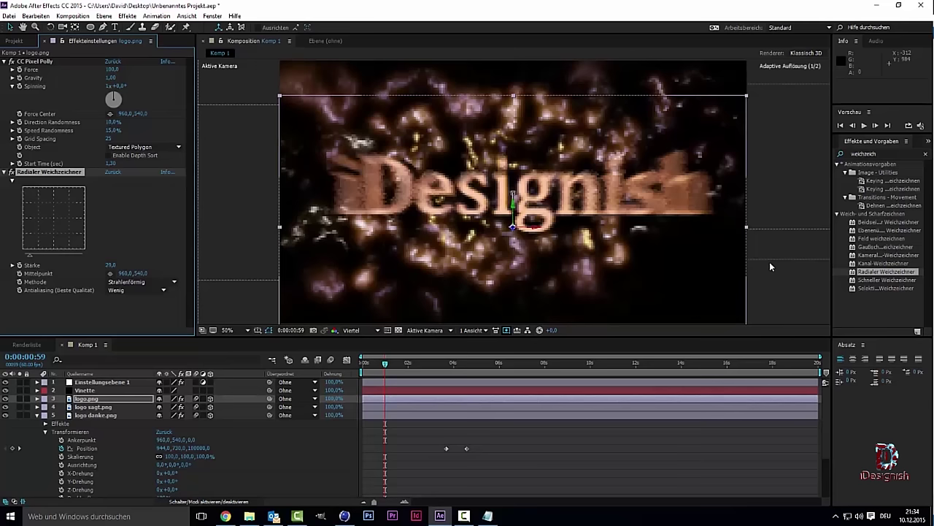
drag(123, 264, 121, 265)
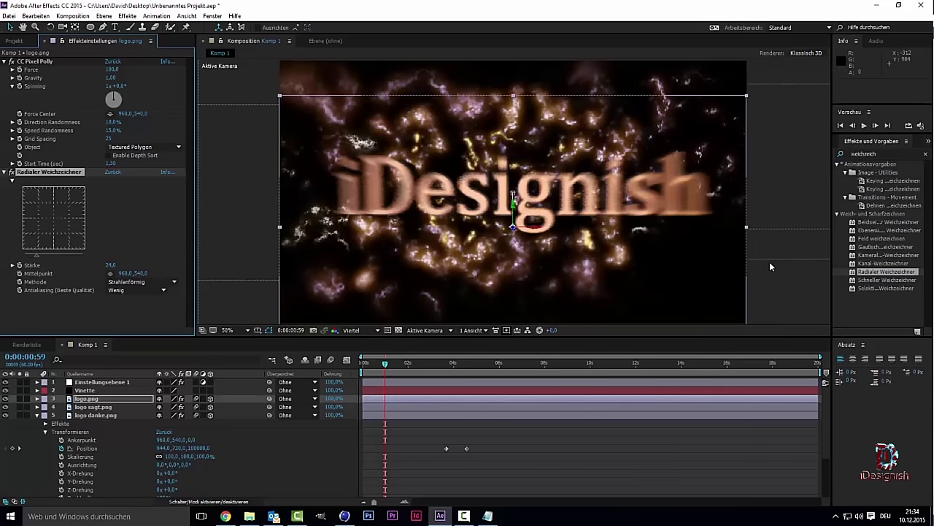
click(111, 265)
text(25)
key(Return)
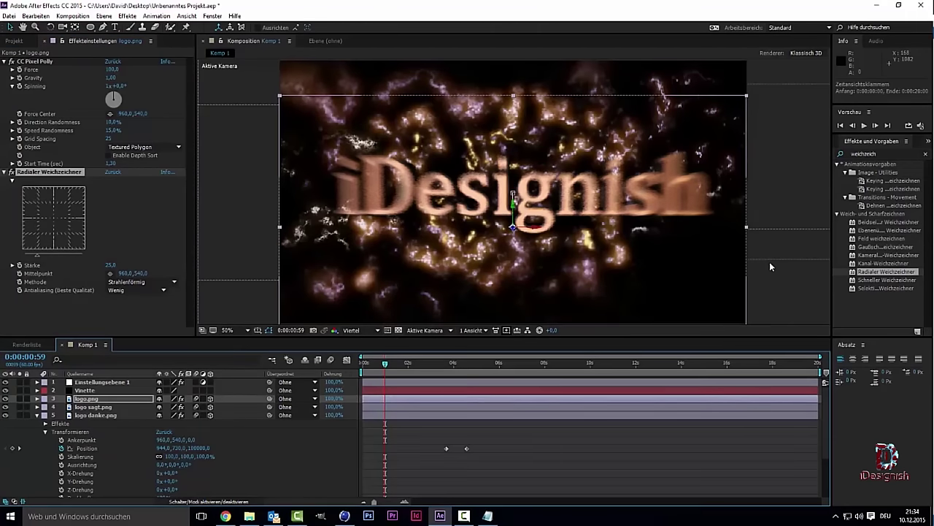
key(Home)
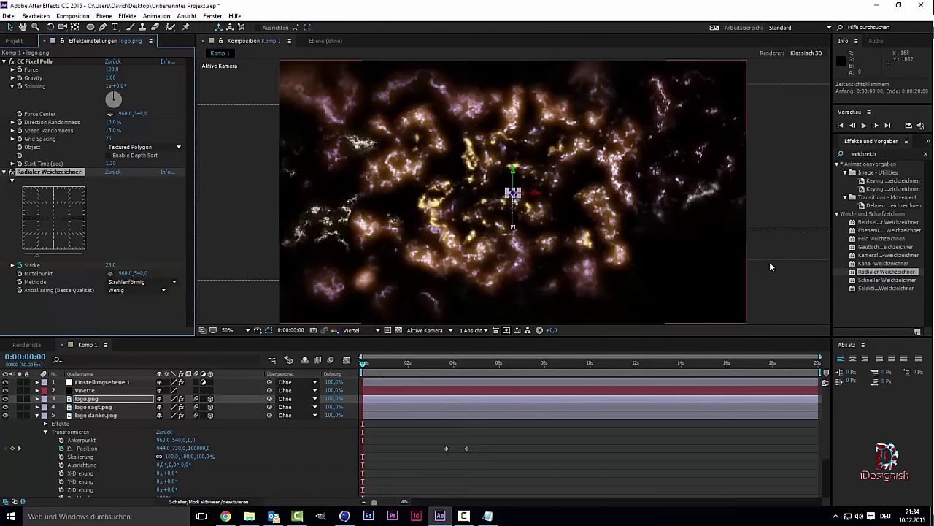
key(space)
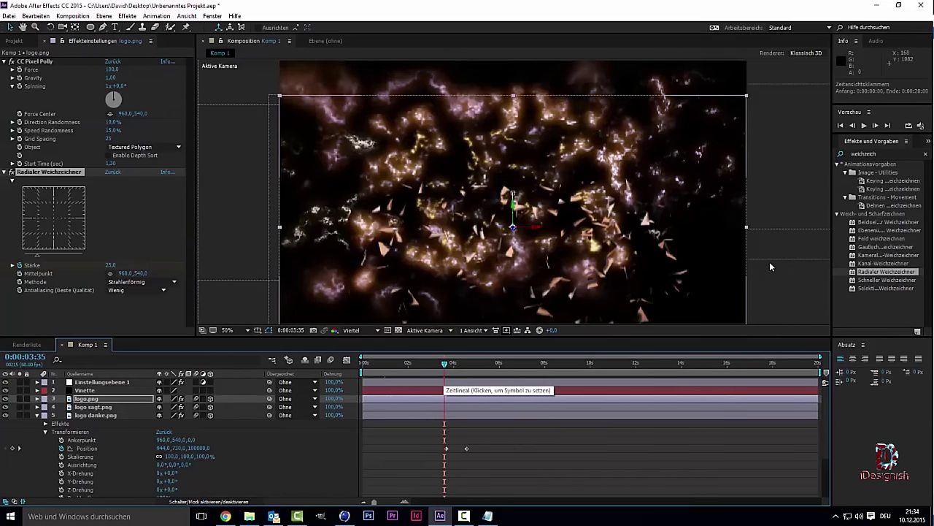
key(Page_Up)
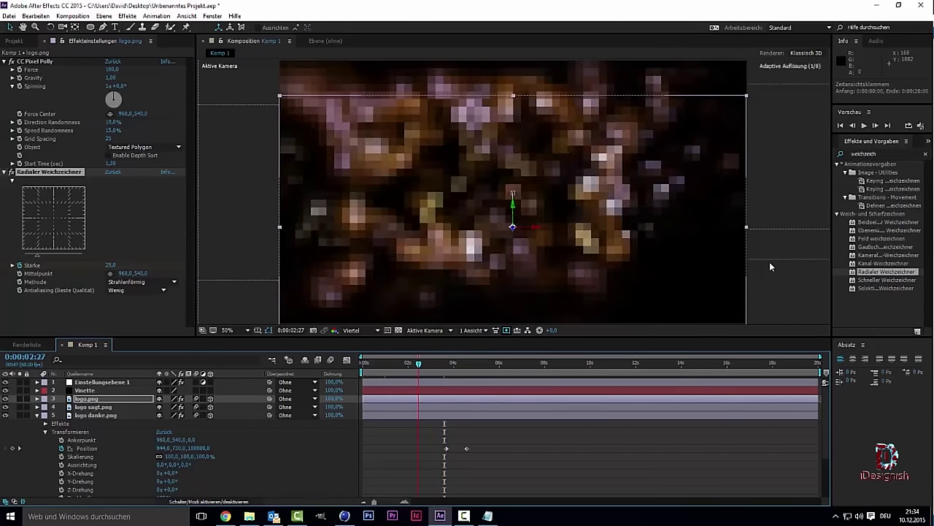
key(space)
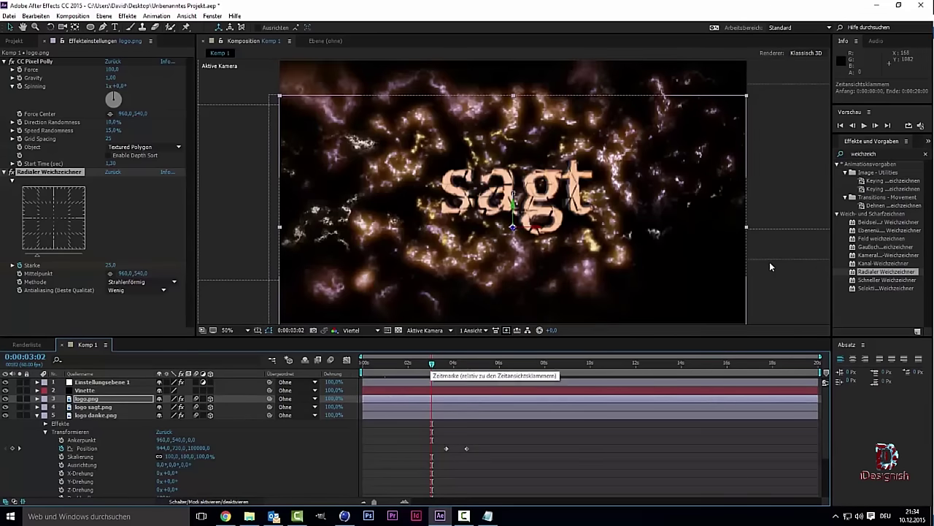
key(Page_Up)
key(Page_Up)
key(Page_Up)
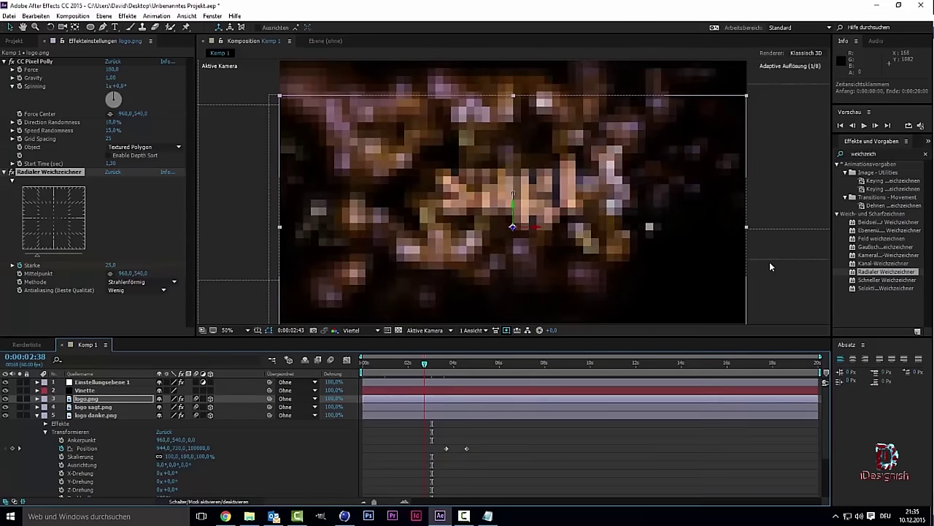
key(Home)
key(space)
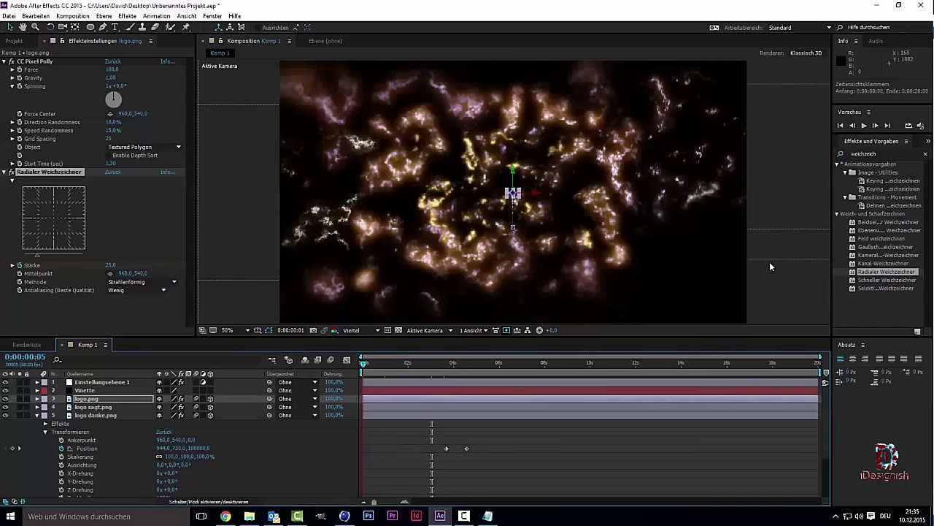
key(space)
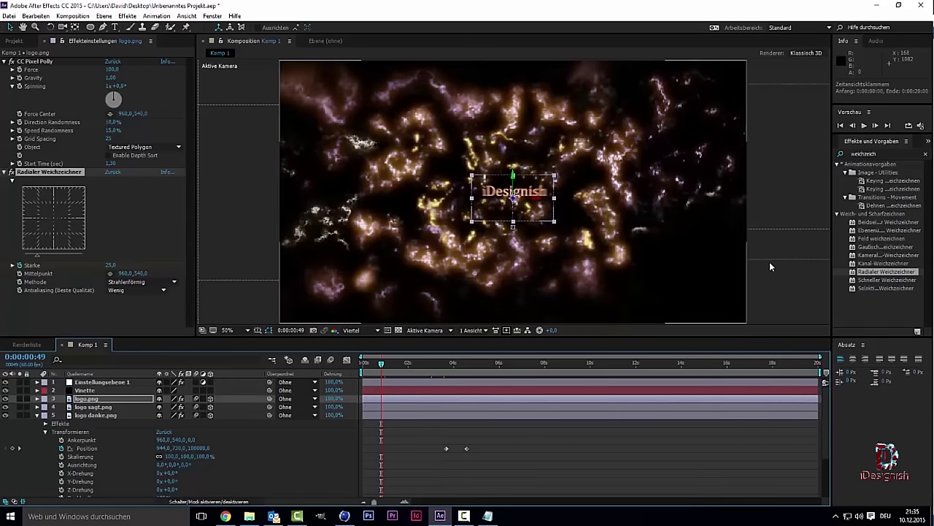
key(space)
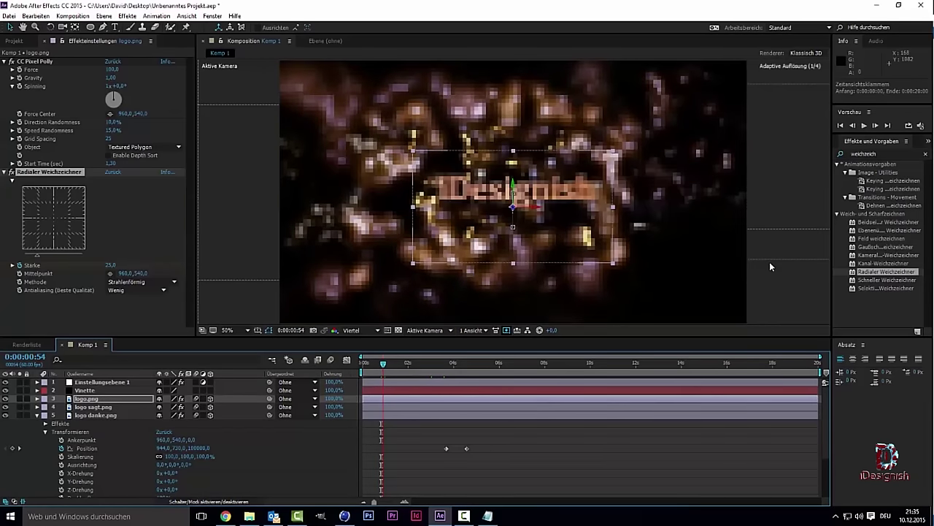
key(space)
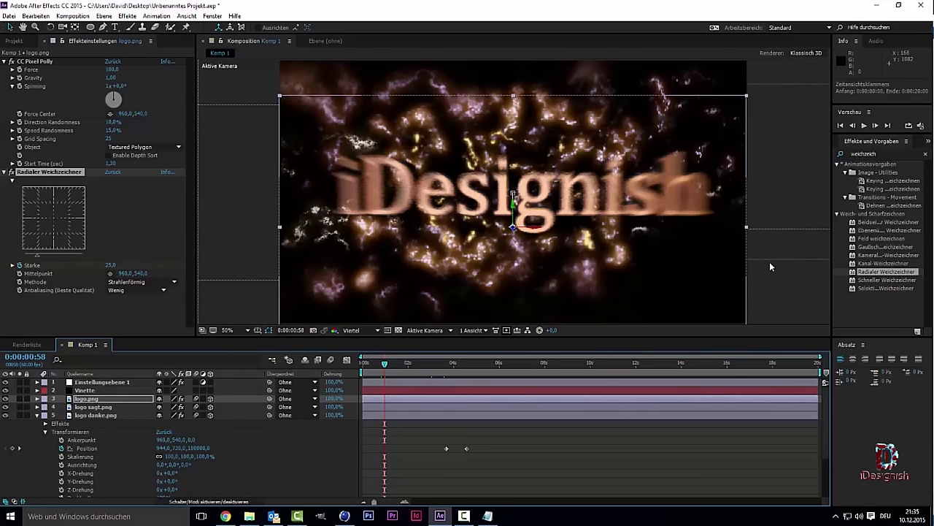
key(semicolon)
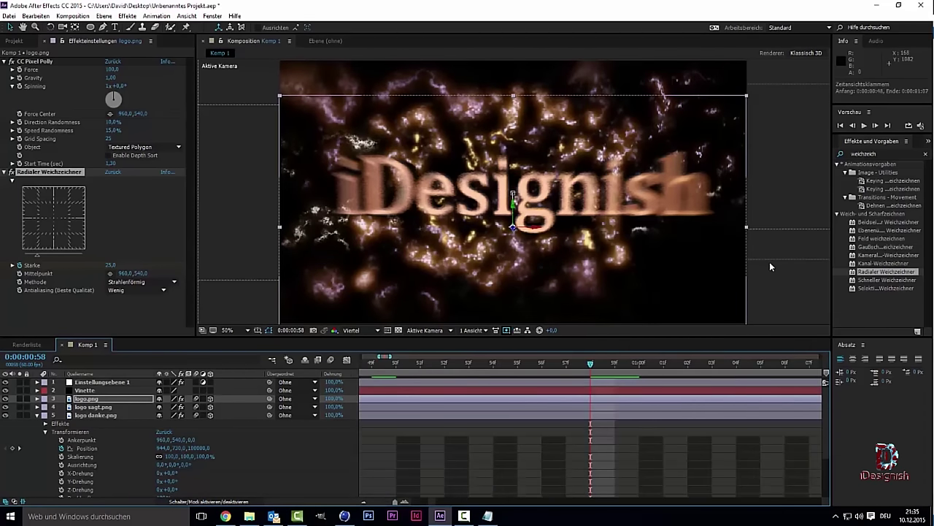
- Keyframe the radial blur Stärke down to 0 around frame 56 and preview the logo sharpening
key(Page_Up)
key(Page_Up)
key(Page_Up)
key(Page_Up)
key(Page_Down)
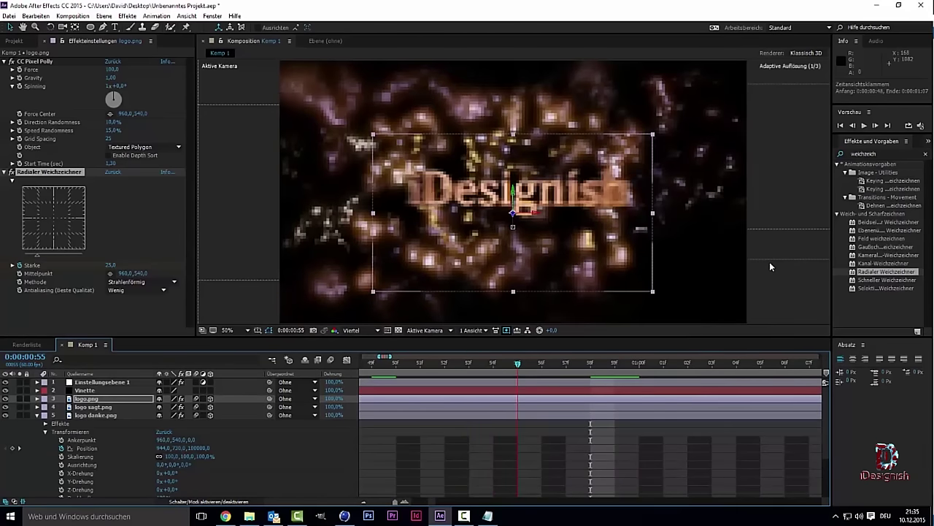
key(Page_Down)
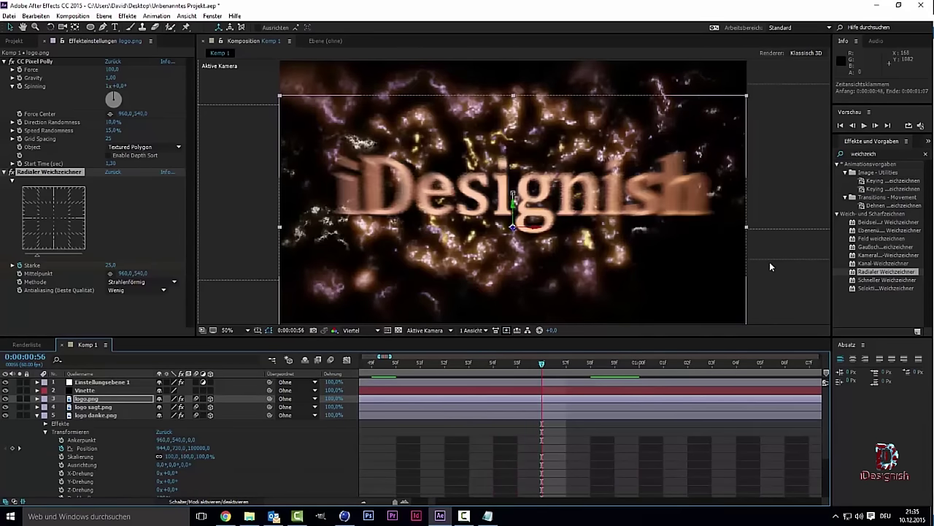
key(ctrl+z)
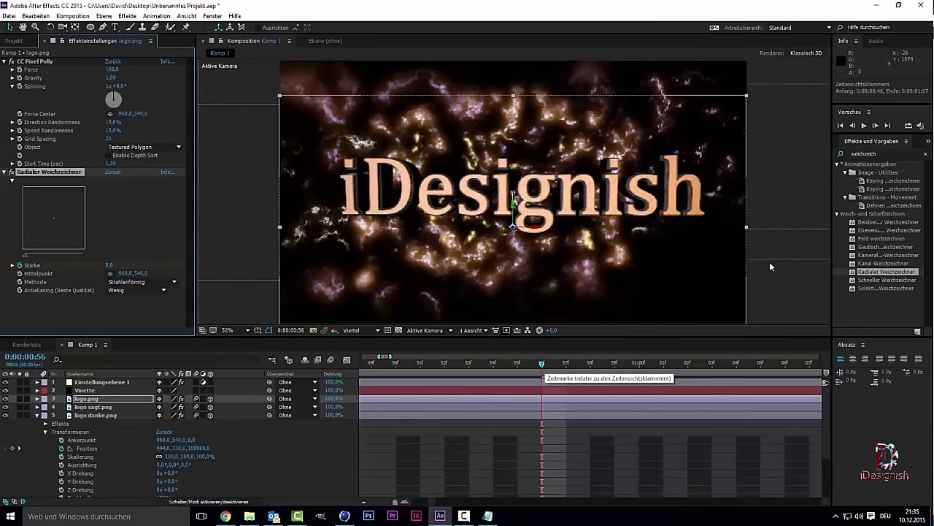
key(Page_Up)
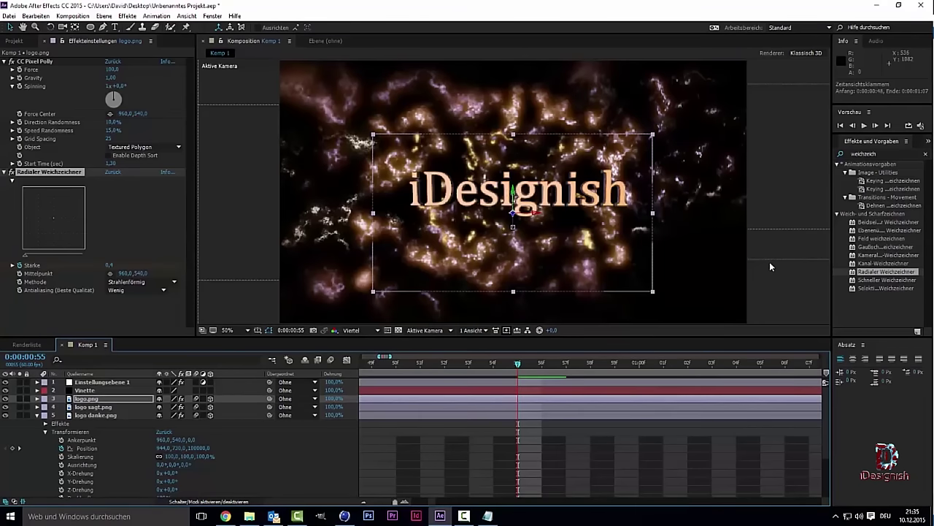
key(space)
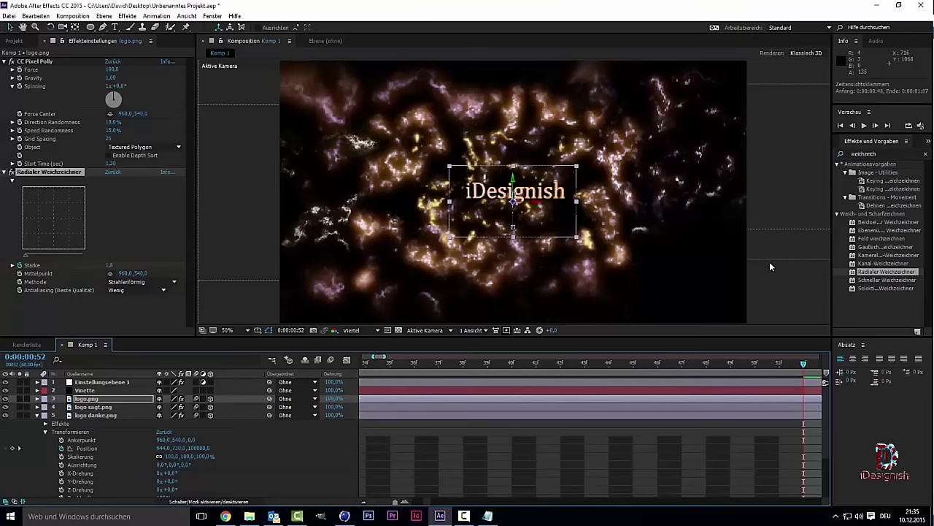
key(space)
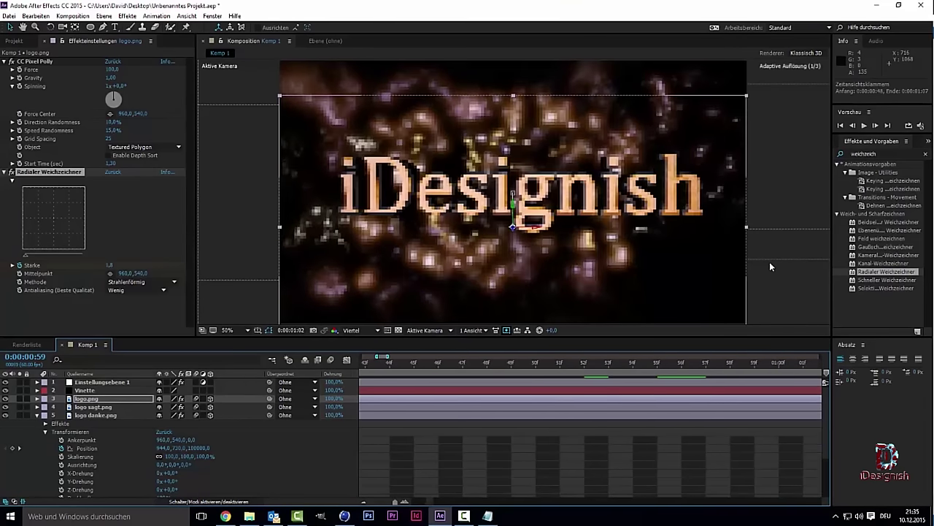
key(space)
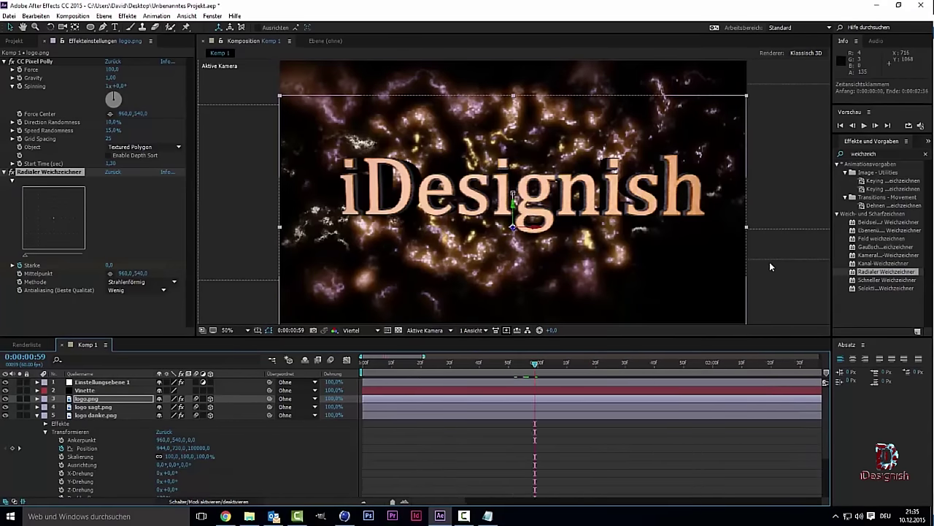
- Zoom the timeline out, preview the intro, and step around frames 54–58
key(minus)
key(minus)
key(minus)
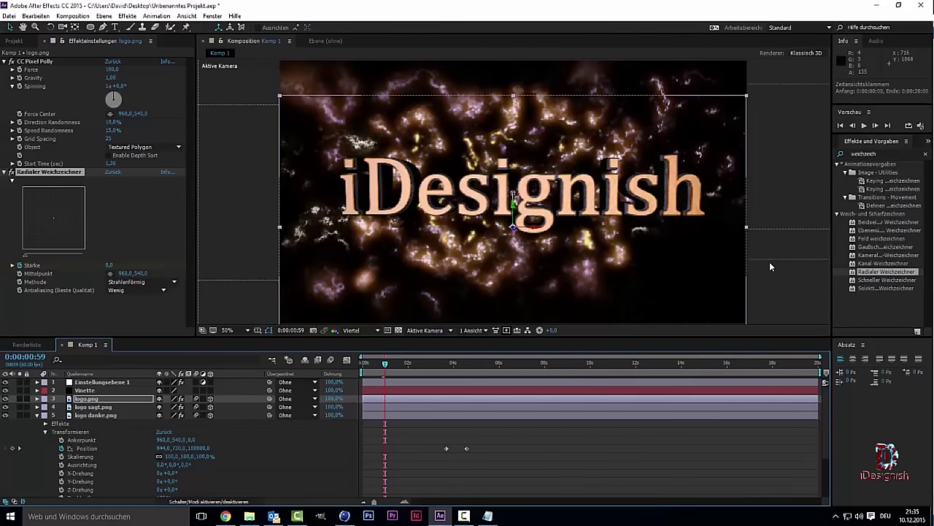
key(space)
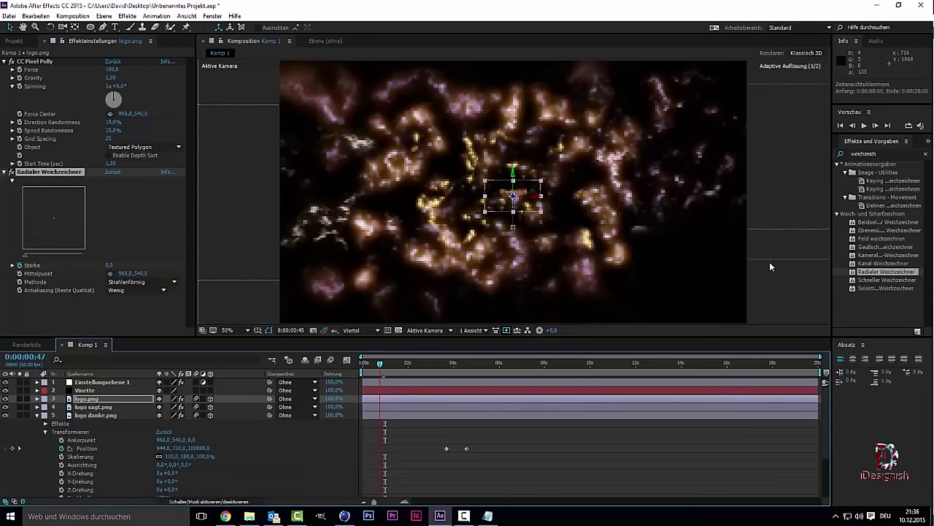
key(space)
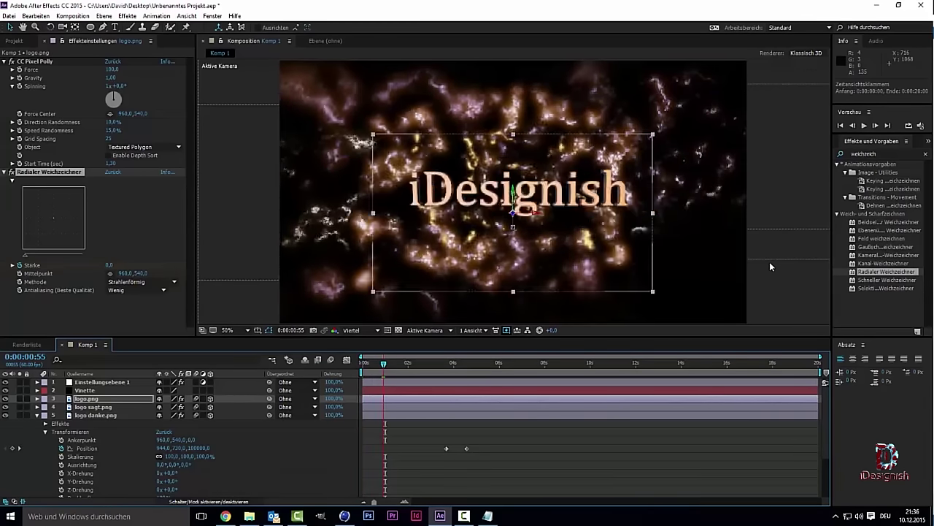
key(Page_Up)
key(Page_Up)
key(Page_Up)
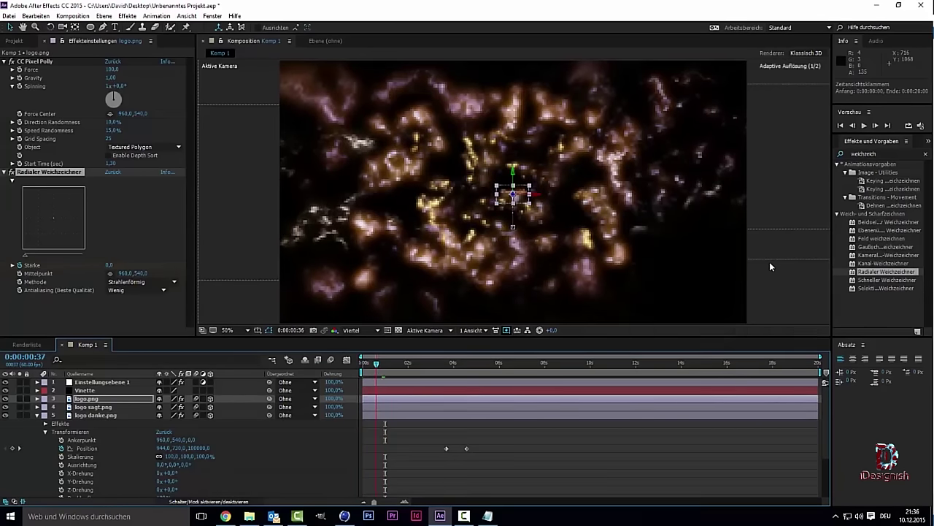
key(Page_Down)
key(Page_Down)
key(Page_Down)
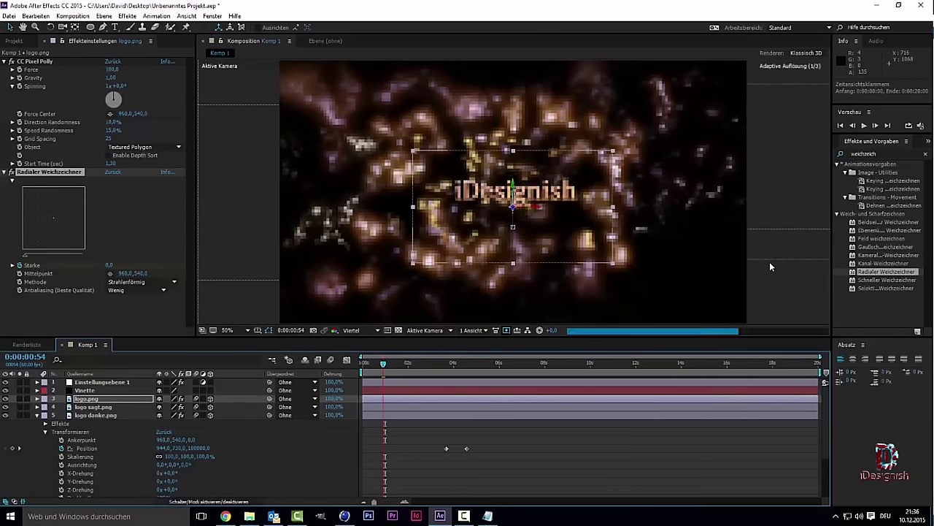
key(Page_Up)
key(Page_Up)
key(Page_Up)
key(Page_Up)
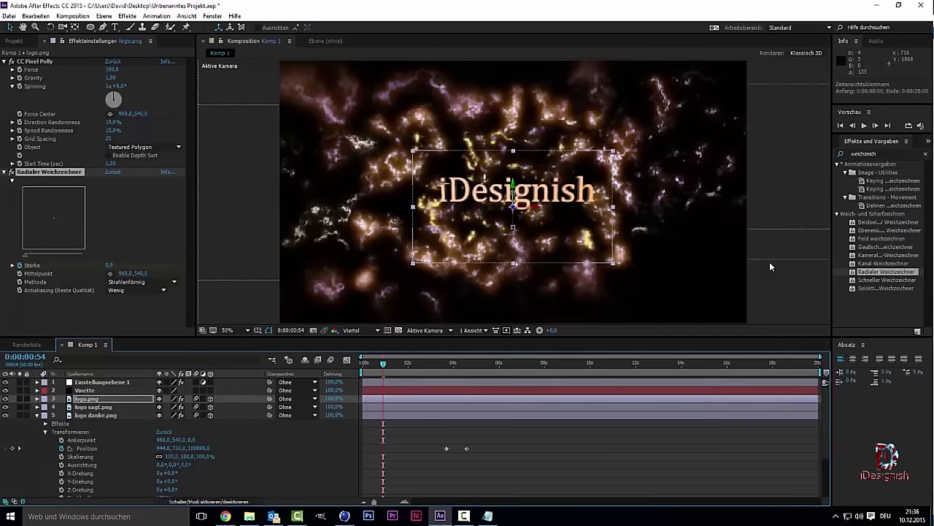
- Compare the blurred logo at 0:00:00:55 with the sharp next frame, then show the full comp
key(equal)
key(equal)
key(equal)
key(equal)
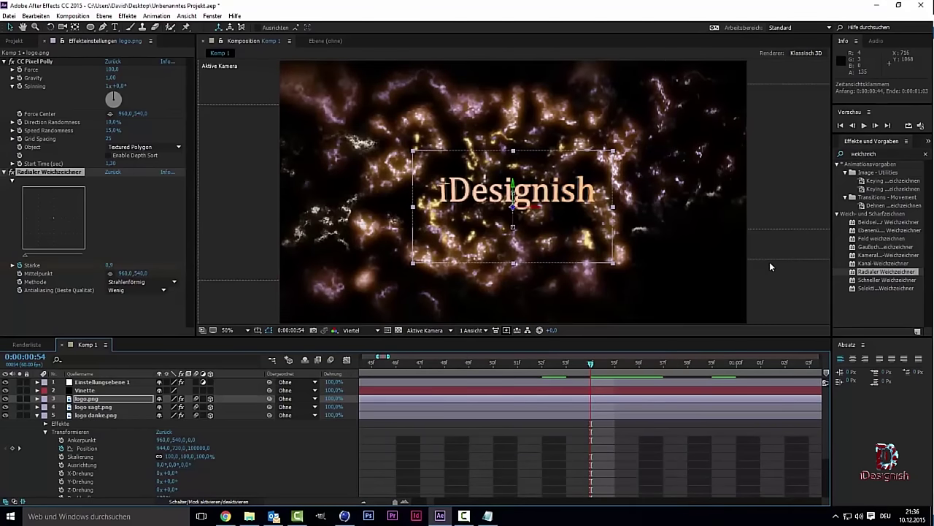
key(space)
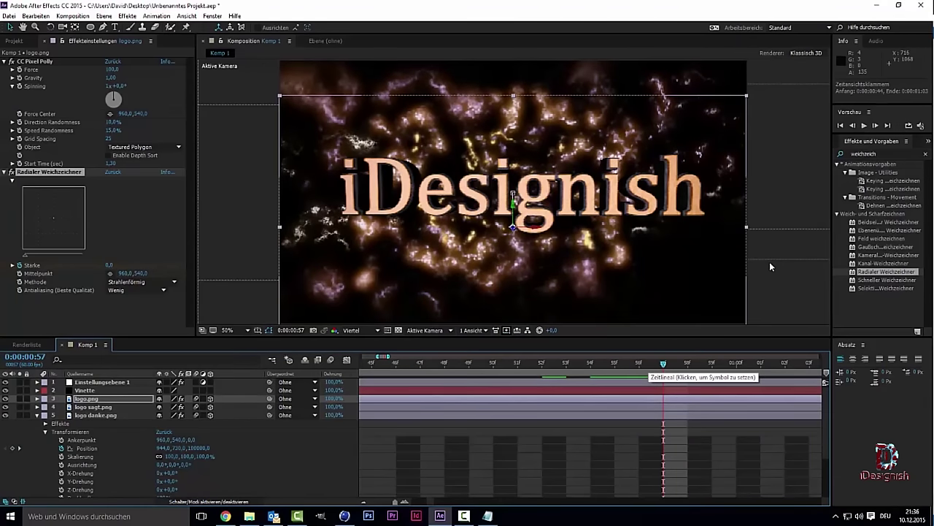
key(Page_Up)
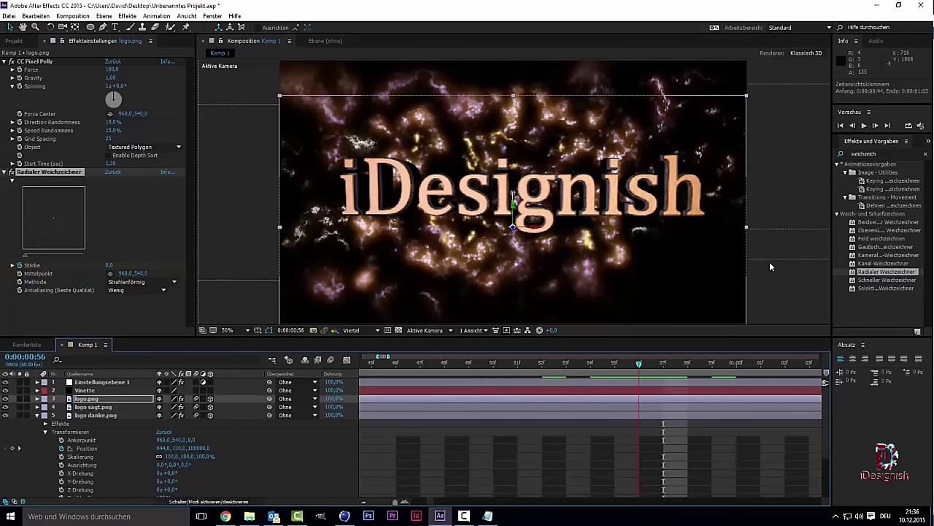
key(Page_Up)
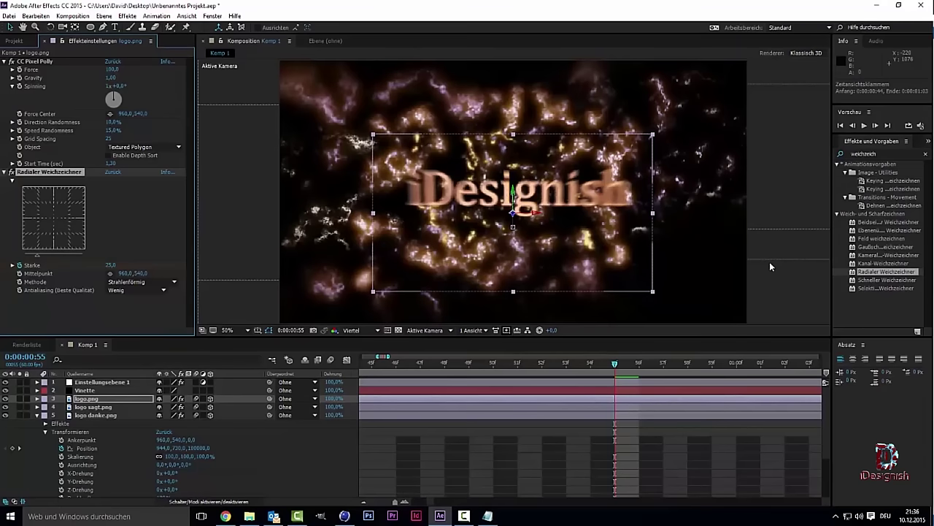
key(Page_Down)
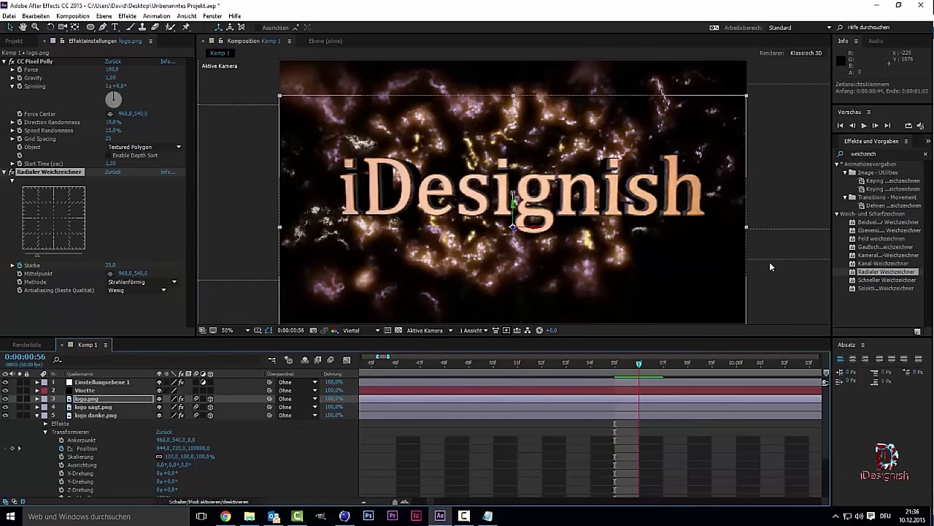
key(Page_Up)
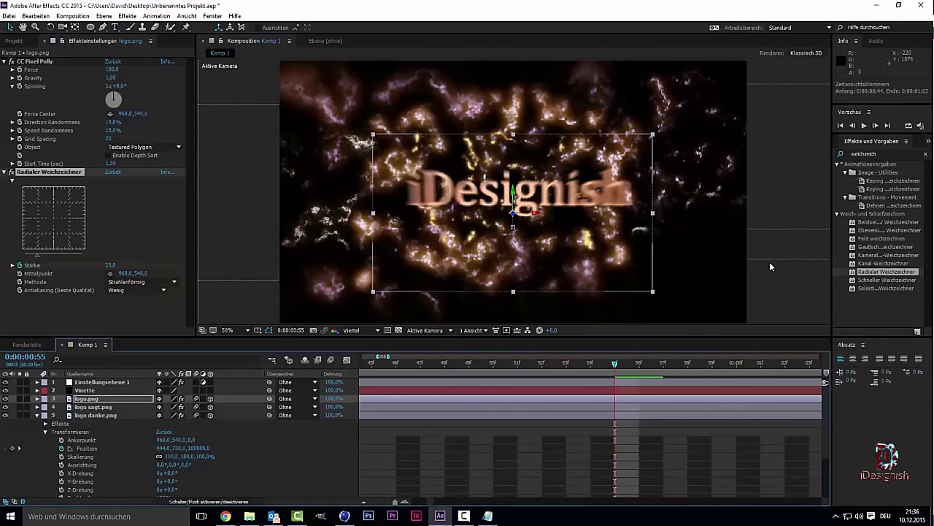
key(semicolon)
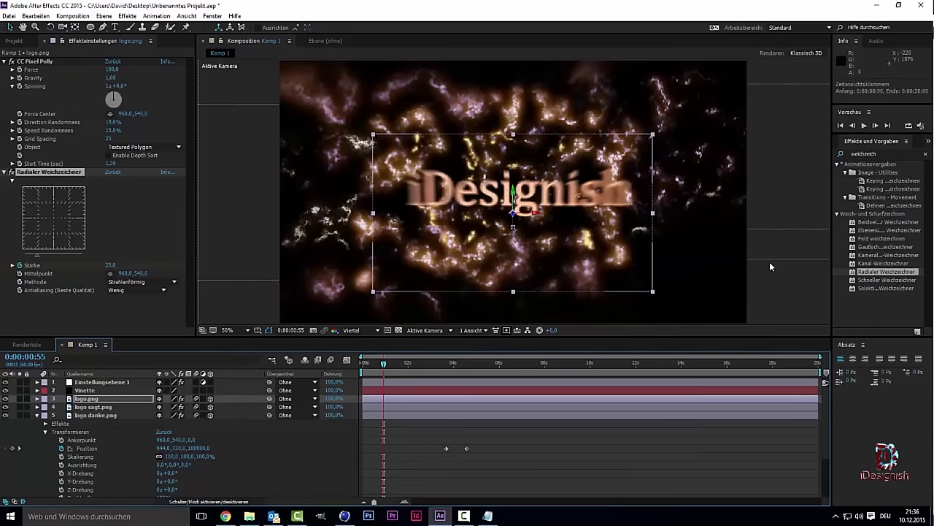
- Preview the intro from the start, stopping at 0:00:02:08
key(Home)
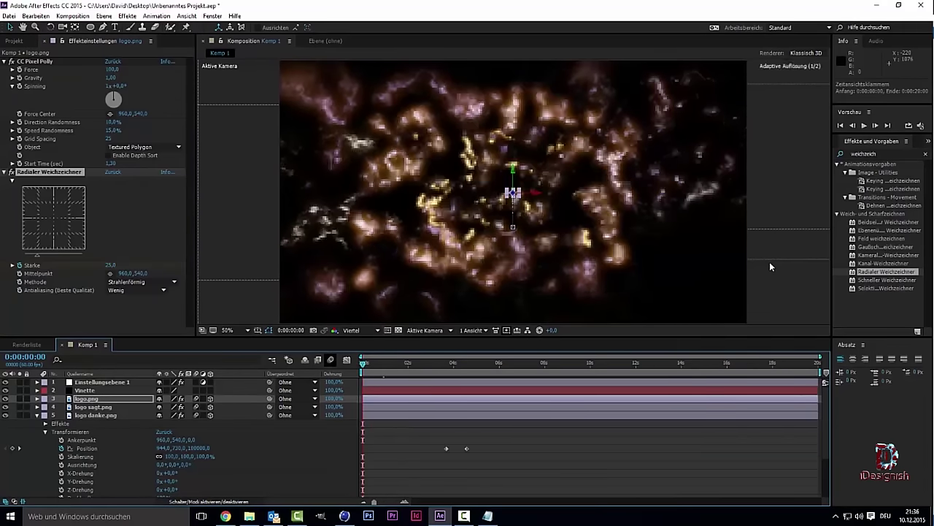
key(space)
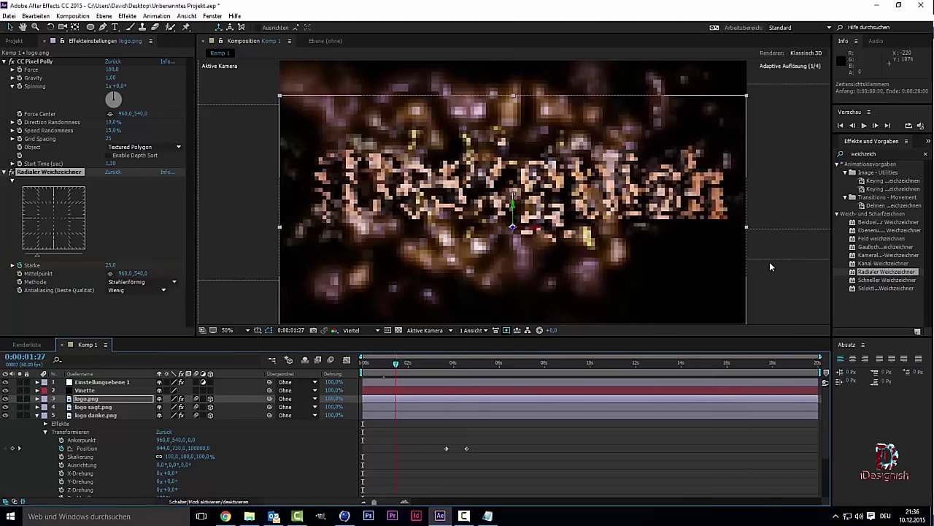
key(space)
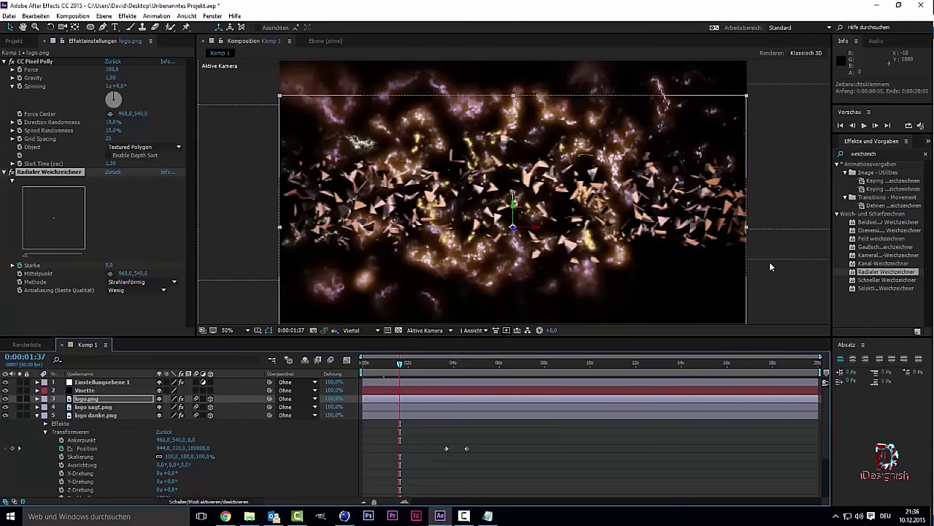
key(space)
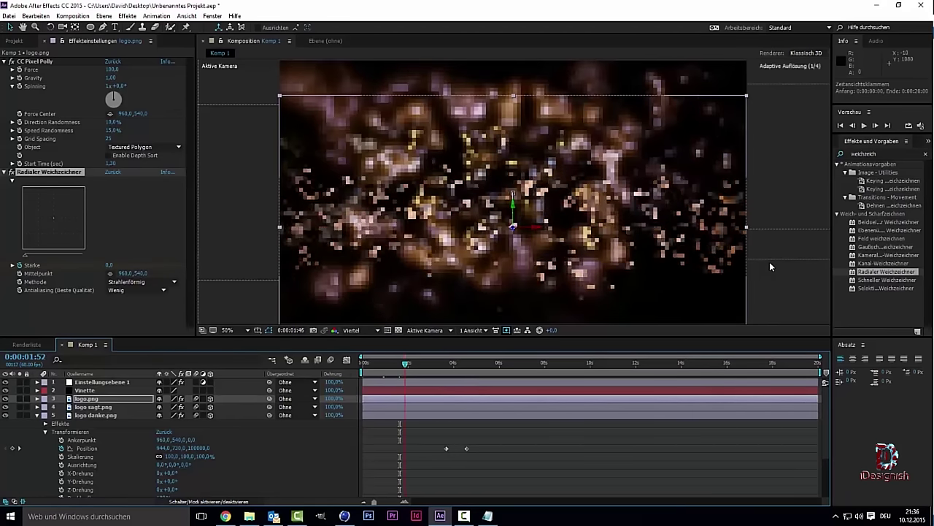
key(space)
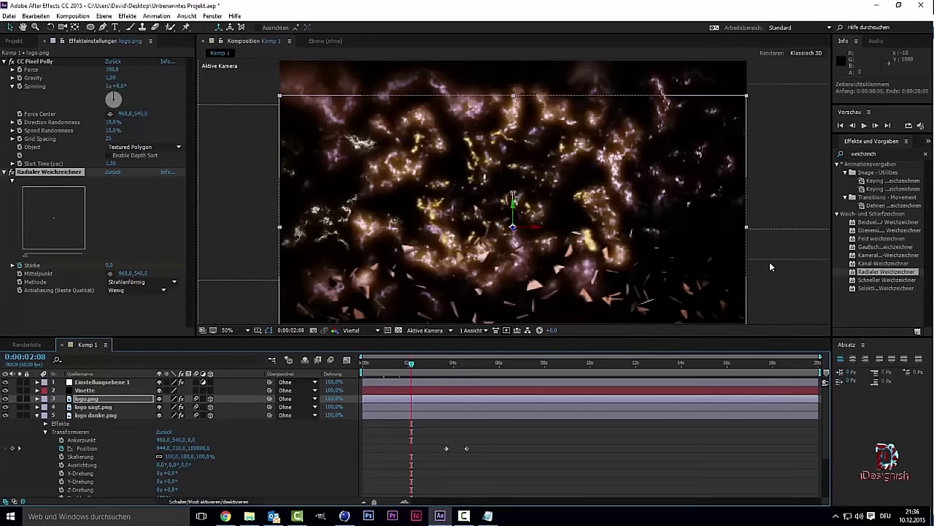
- Briefly try radial blur Stärke 28, undo it, replay, and select the logo danke.png layer
drag(110, 264, 130, 264)
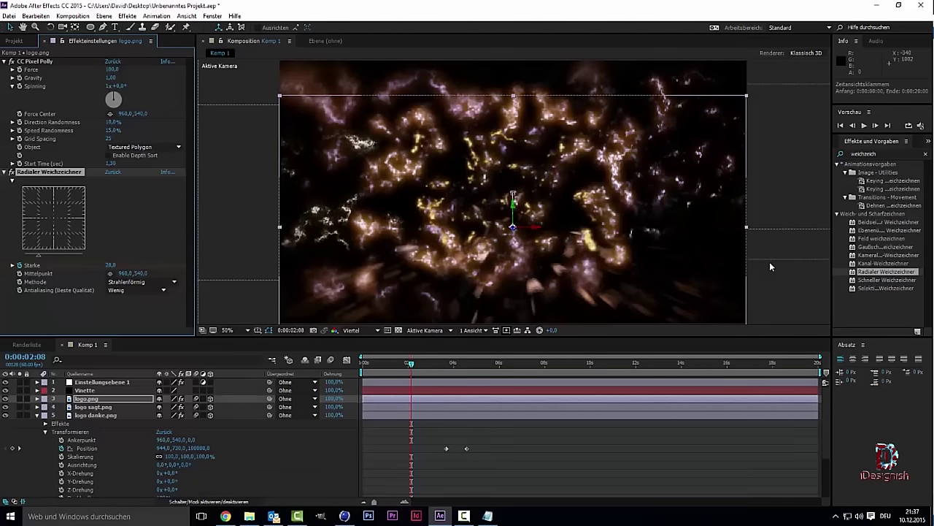
key(ctrl+z)
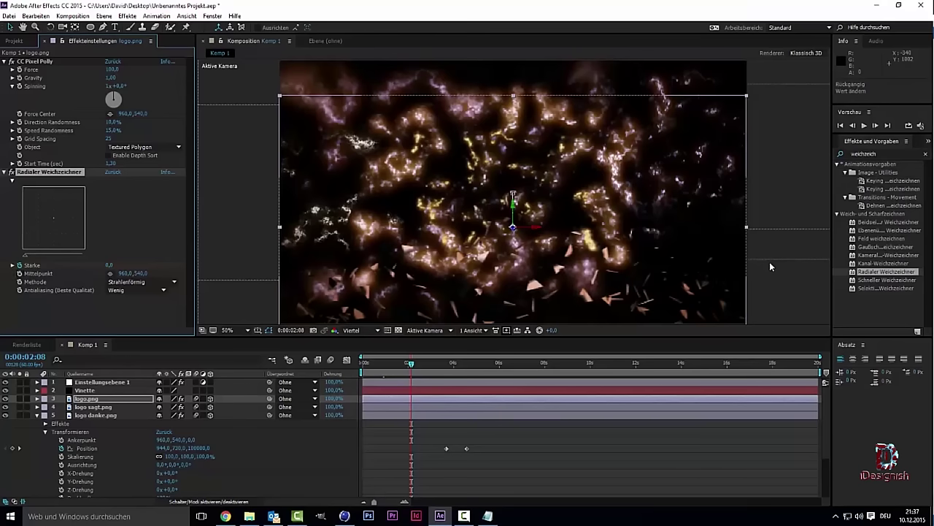
key(space)
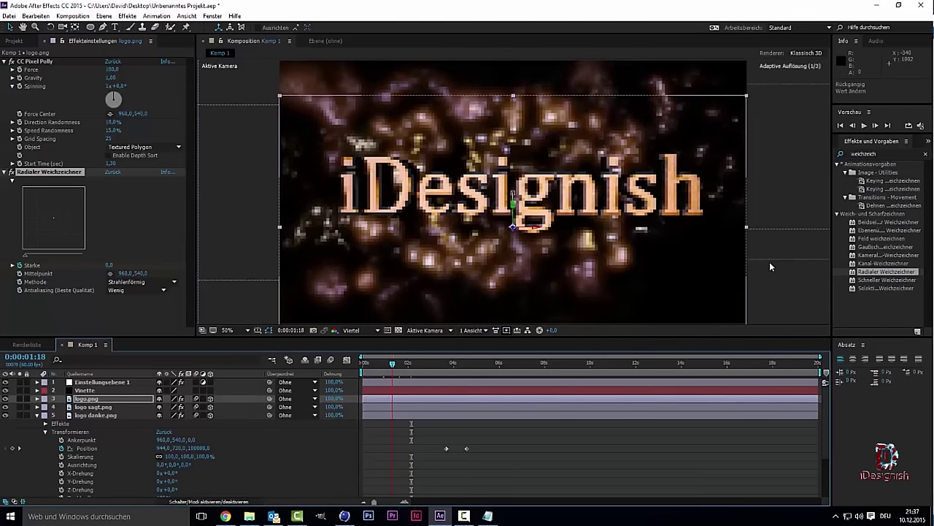
click(95, 415)
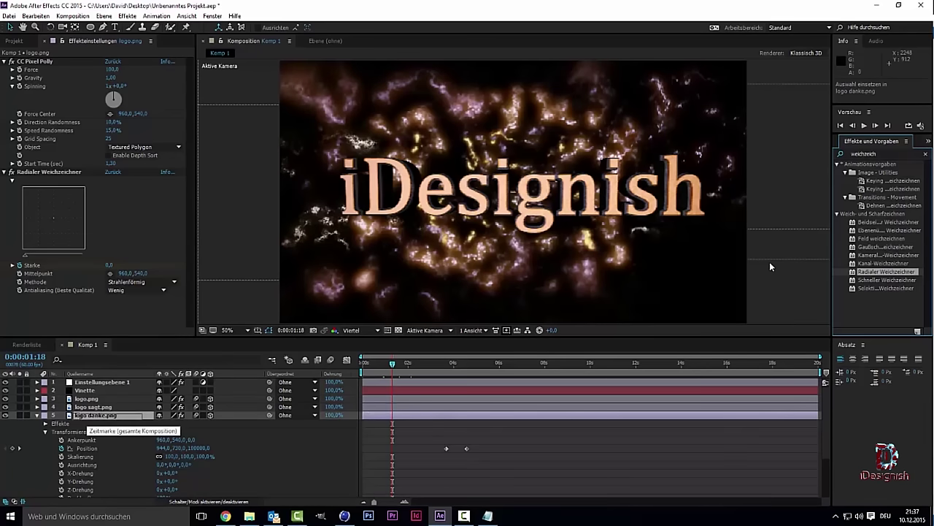
- Collapse logo danke.png's properties and remove the duplicated Radialer Weichzeichner 2 from logo.png
key(ctrl+Up)
key(ctrl+Up)
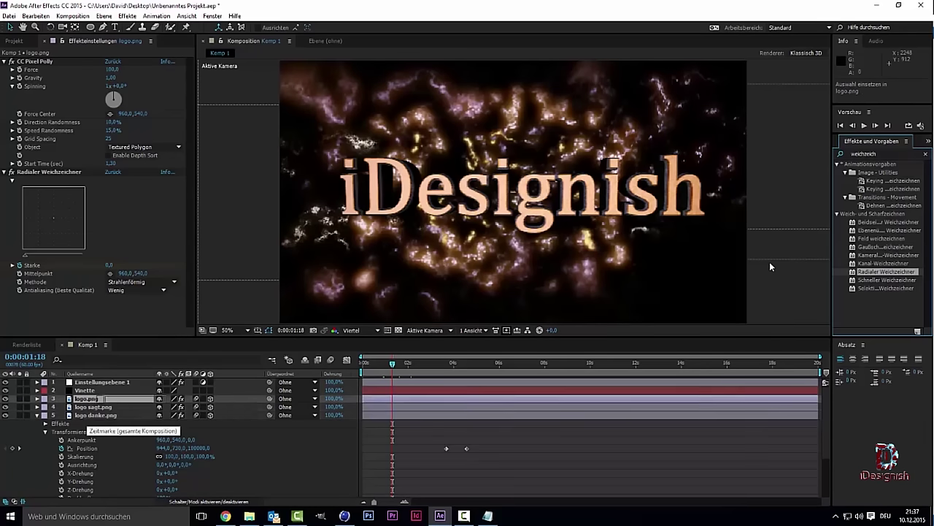
key(ctrl+alt+shift+e)
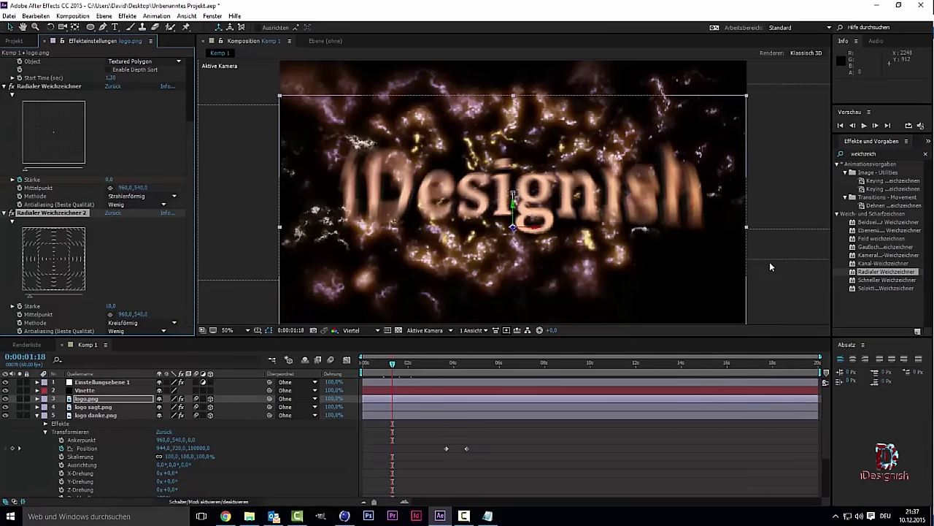
key(ctrl+grave)
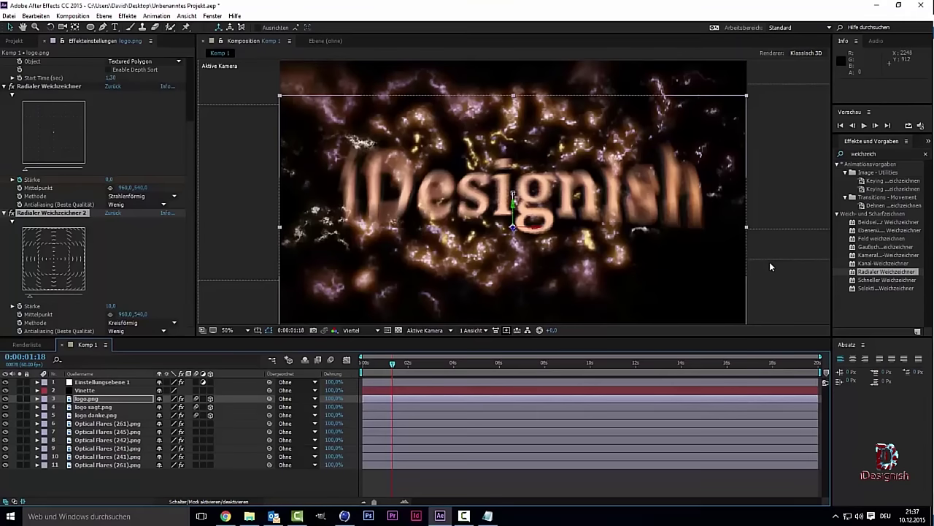
key(Delete)
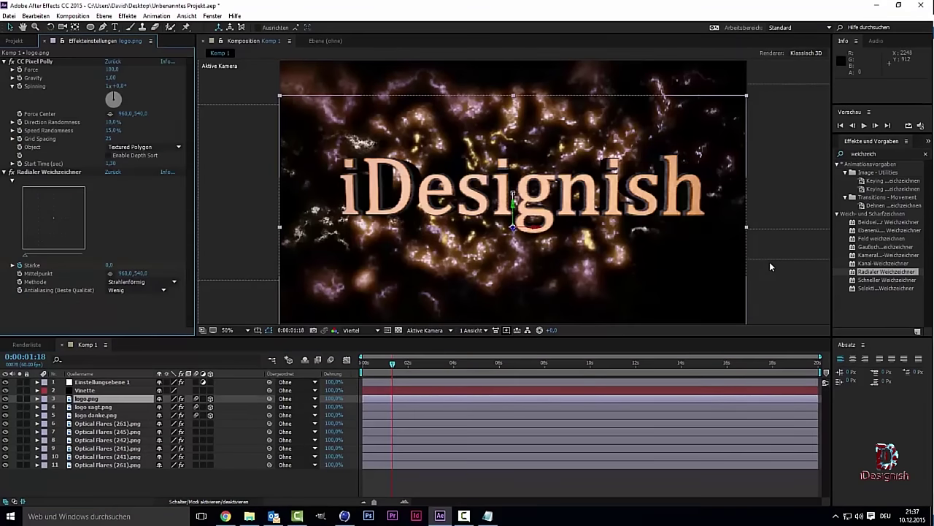
key(Down)
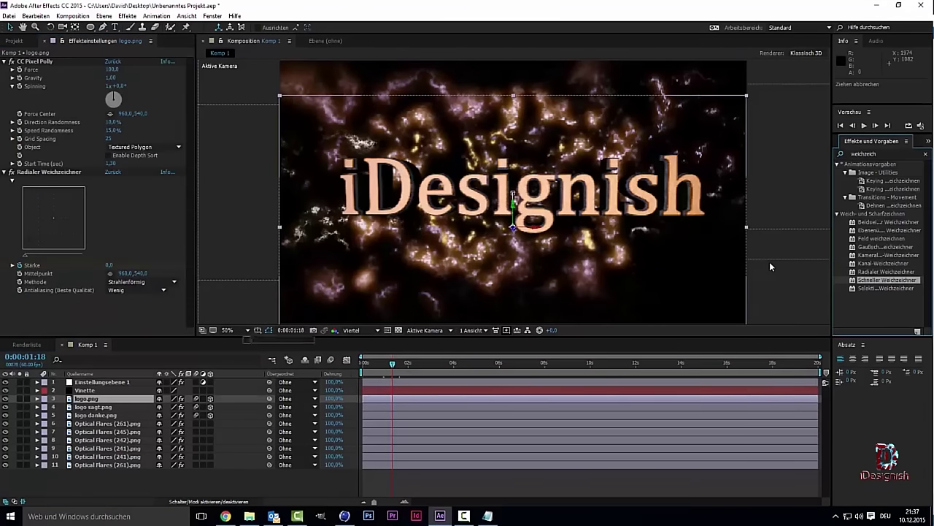
key(Return)
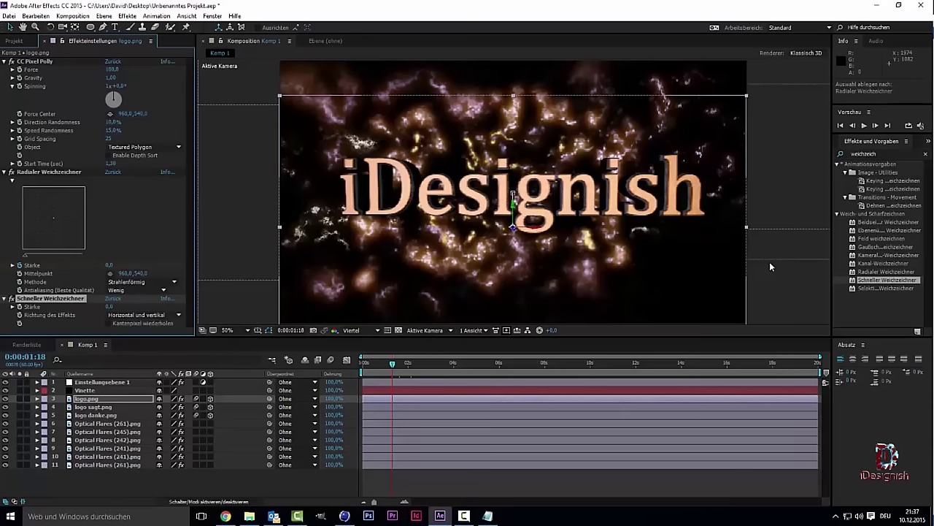
drag(108, 306, 124, 306)
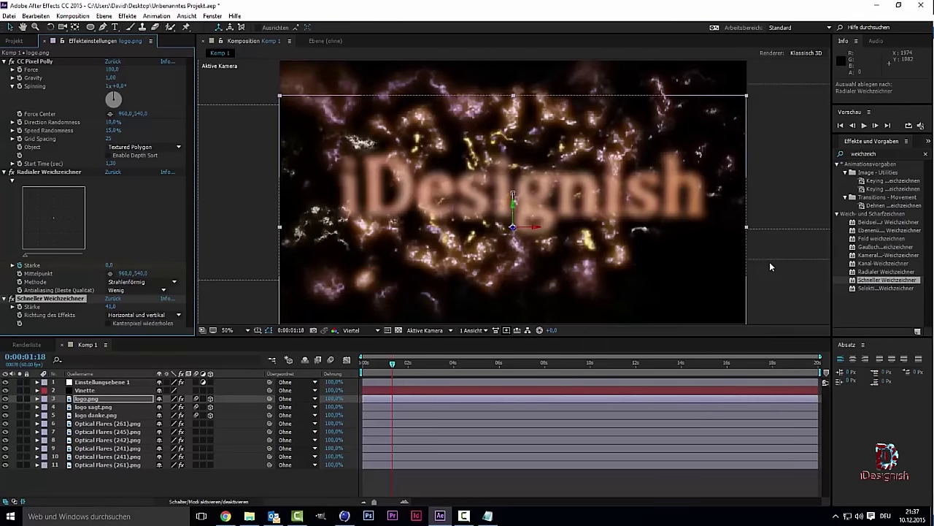
key(Delete)
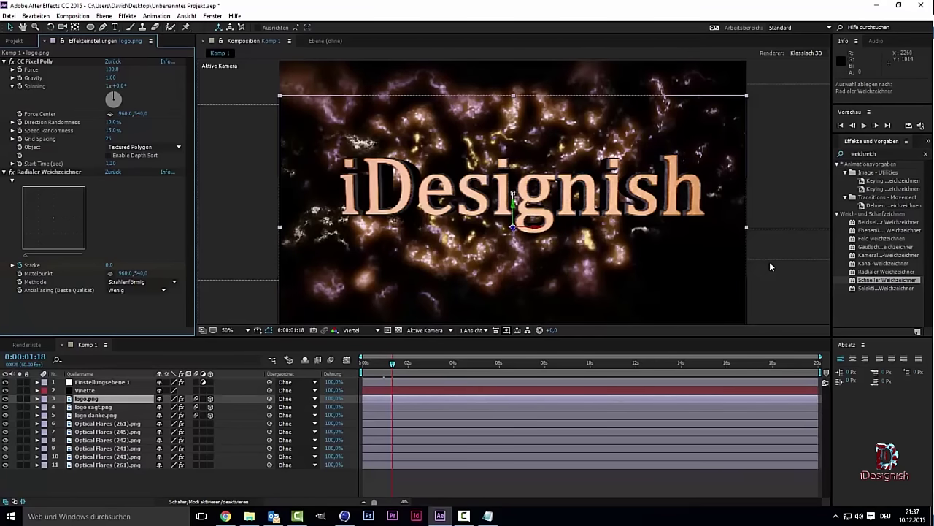
key(ctrl+5)
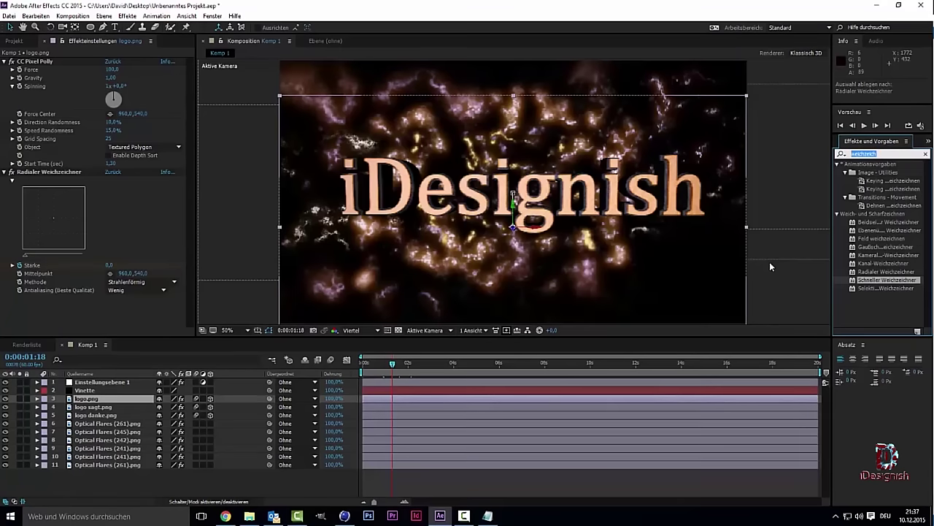
- Apply Richtungsunschärfe to the logo via a 'schärfe' search and try lengths 31 and 53,5
text(schär)
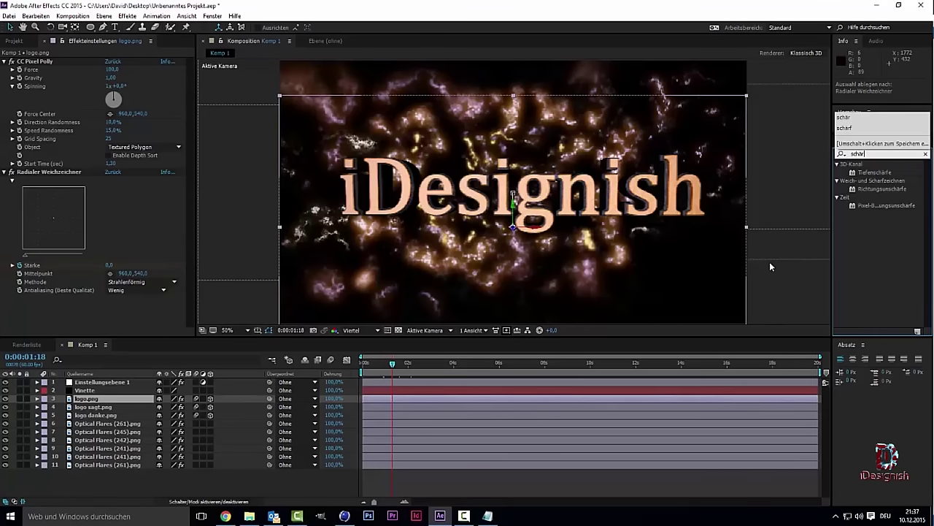
text(fe)
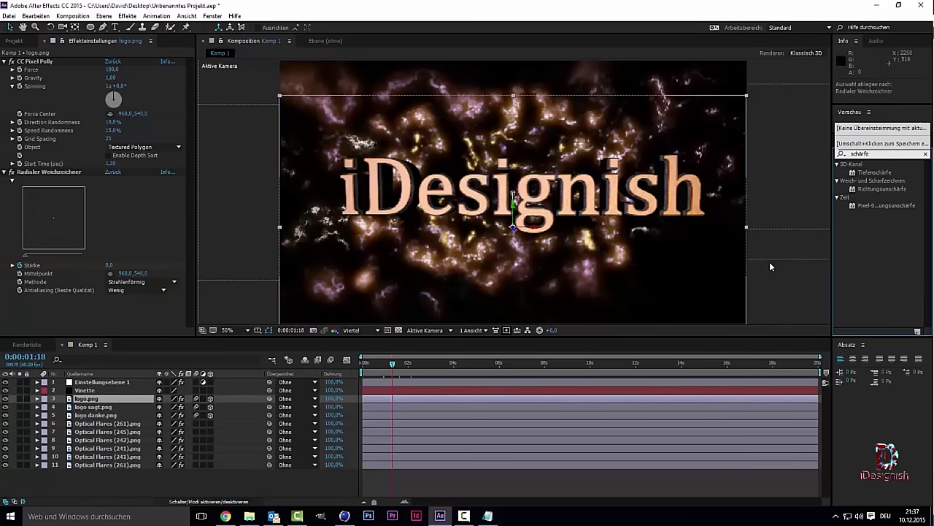
key(Return)
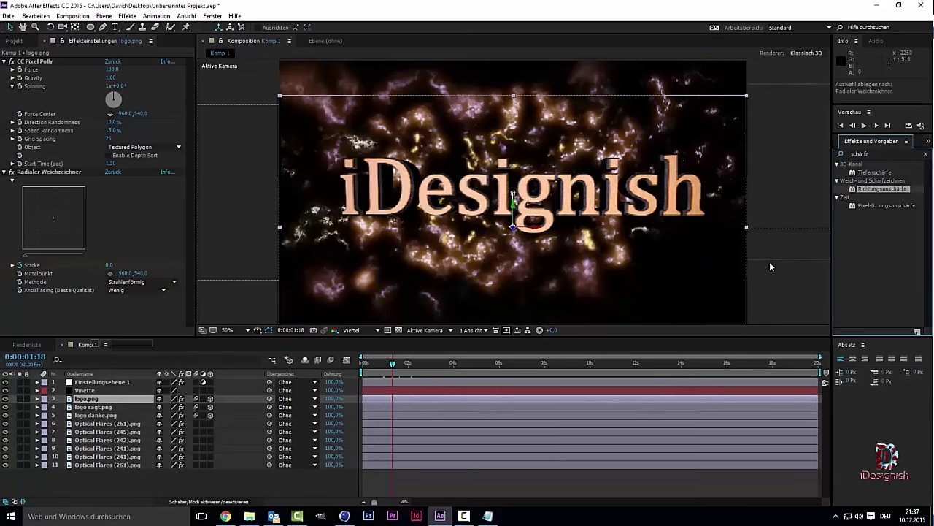
key(Return)
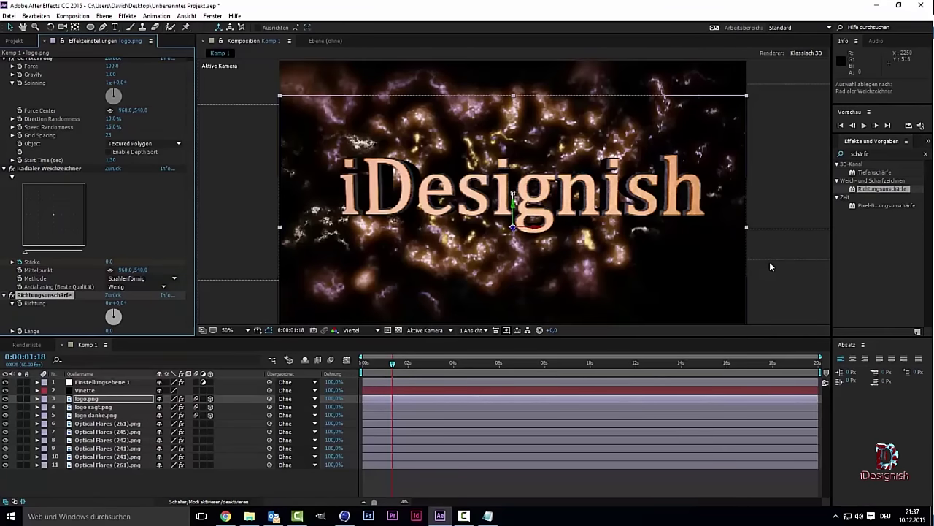
text(31)
key(Return)
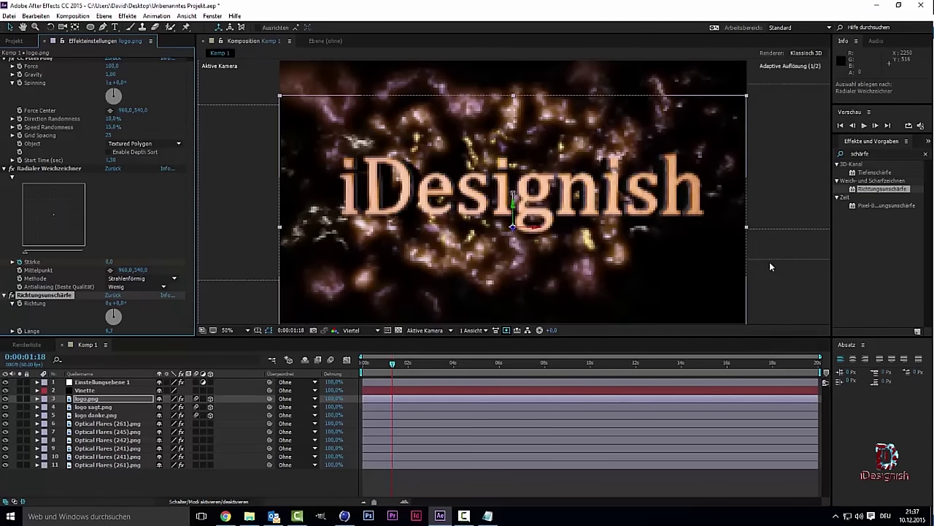
text(53,5)
key(Return)
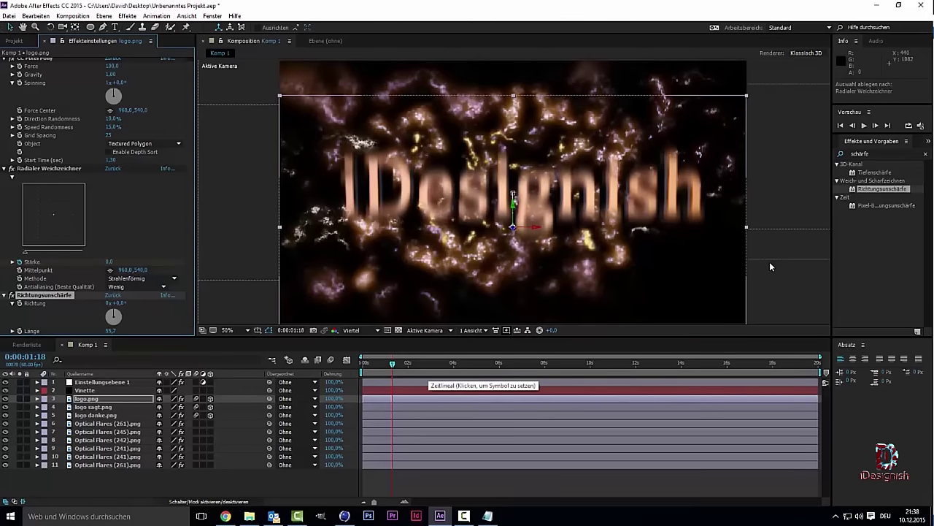
- Preview the directional blur and settle its Länge at 25
key(space)
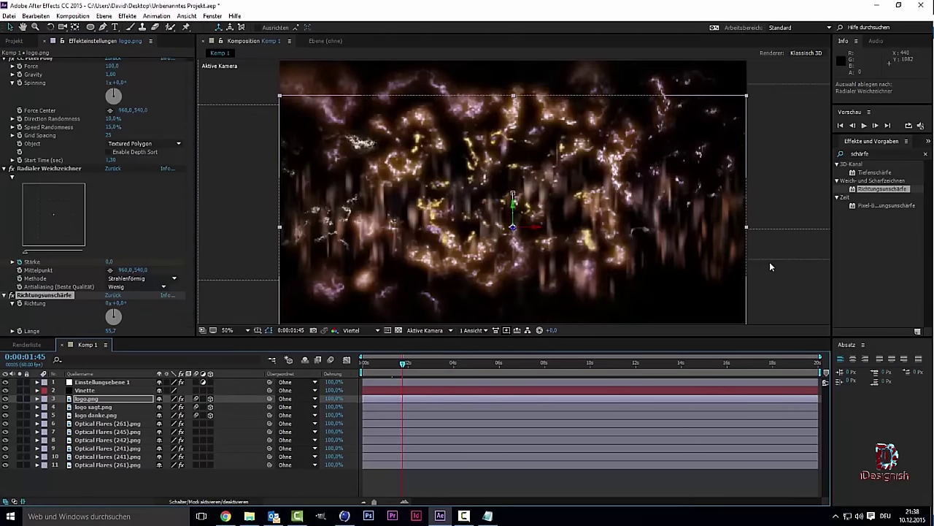
drag(111, 330, 102, 331)
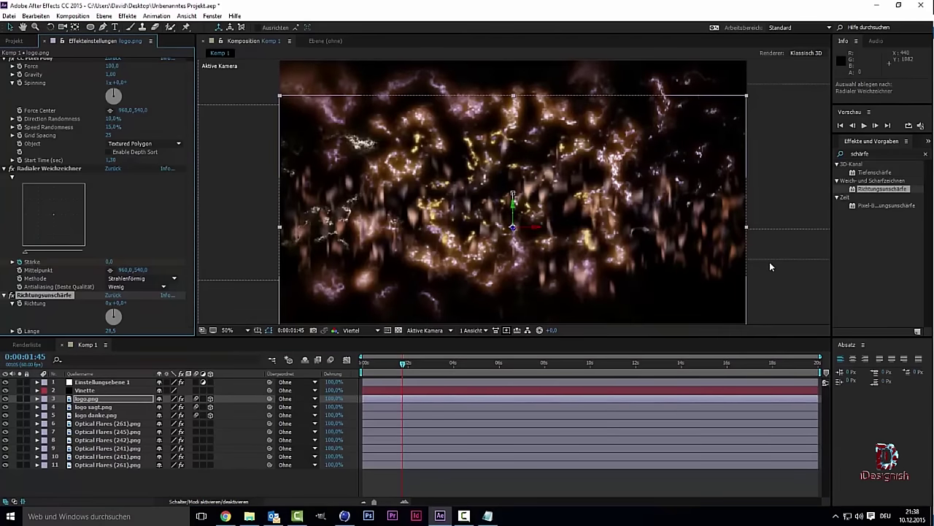
click(111, 330)
text(25)
key(Return)
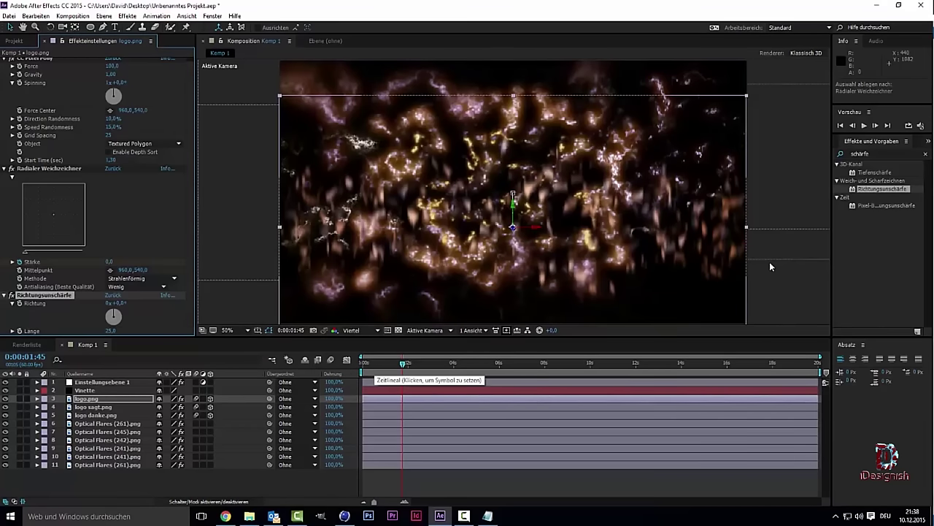
- Step back through the burst to review the logo forming, keeping Länge at 25
key(Page_Up)
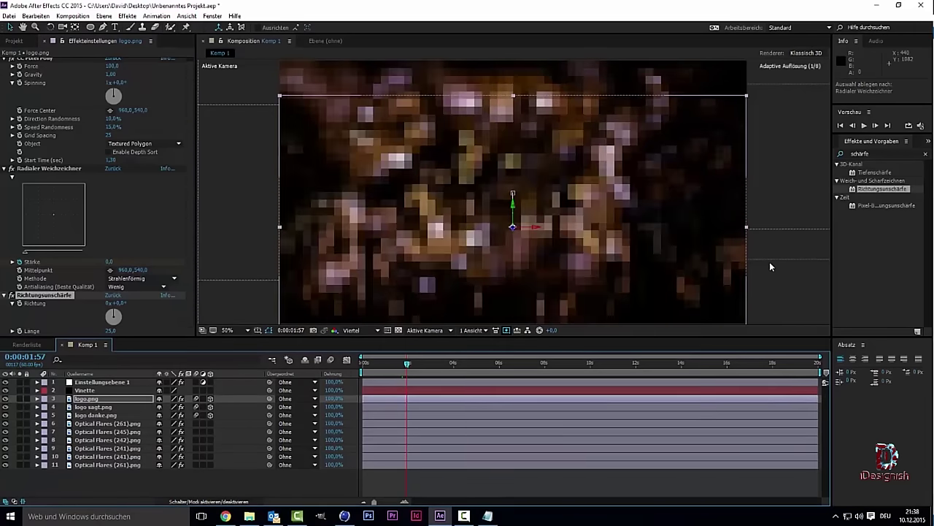
key(Page_Up)
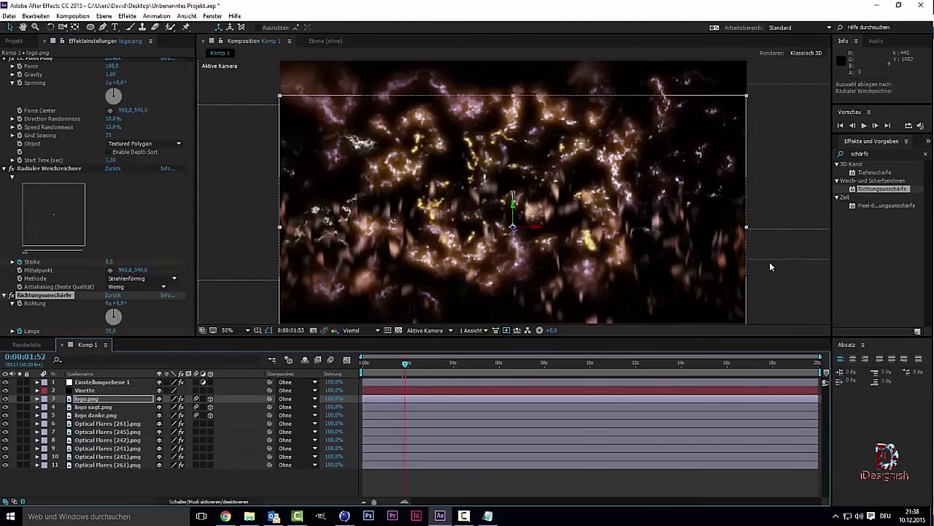
key(Page_Up)
key(Page_Up)
key(Page_Up)
key(Page_Up)
key(Page_Up)
key(Page_Up)
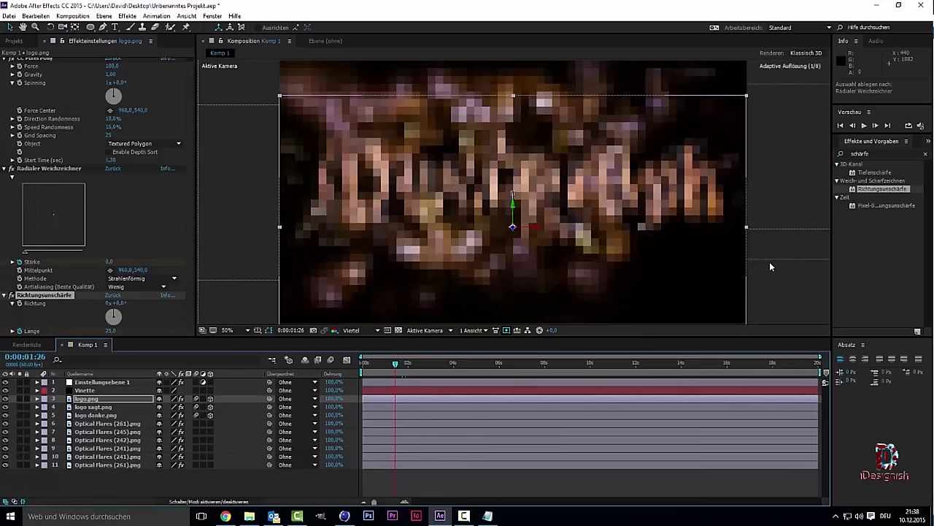
key(Page_Up)
key(Page_Up)
key(Page_Up)
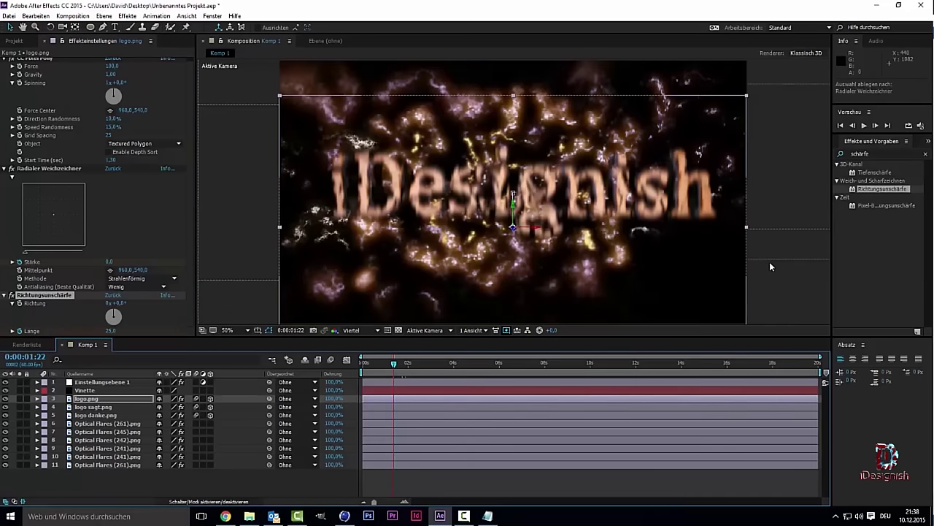
key(Page_Up)
key(Page_Up)
key(Page_Up)
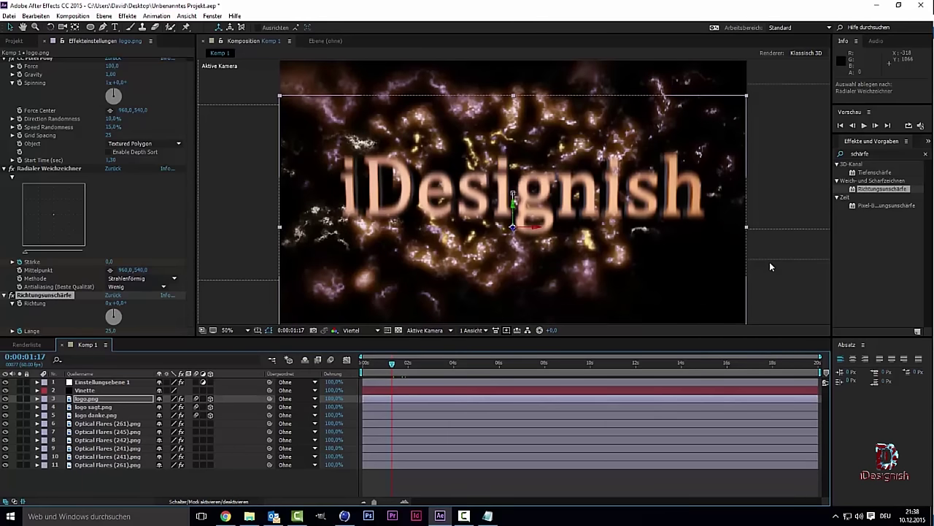
drag(109, 331, 87, 331)
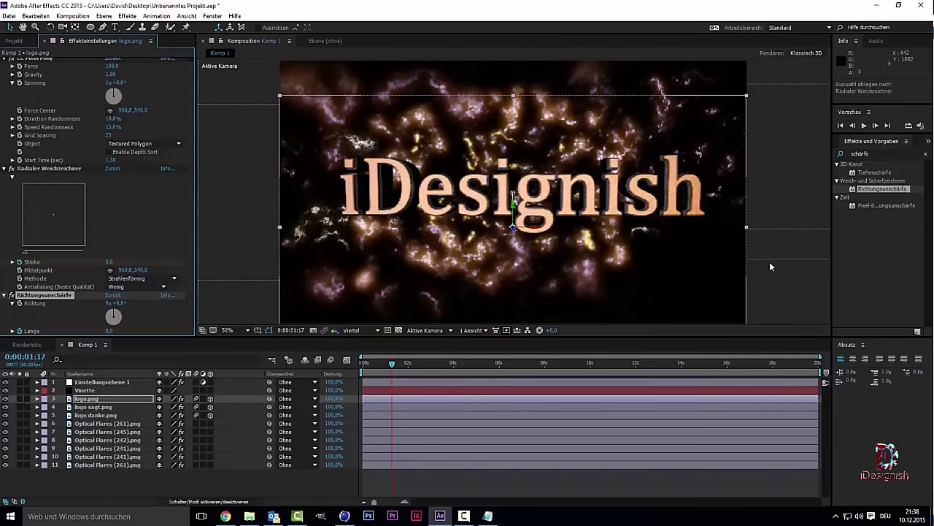
key(ctrl+z)
key(space)
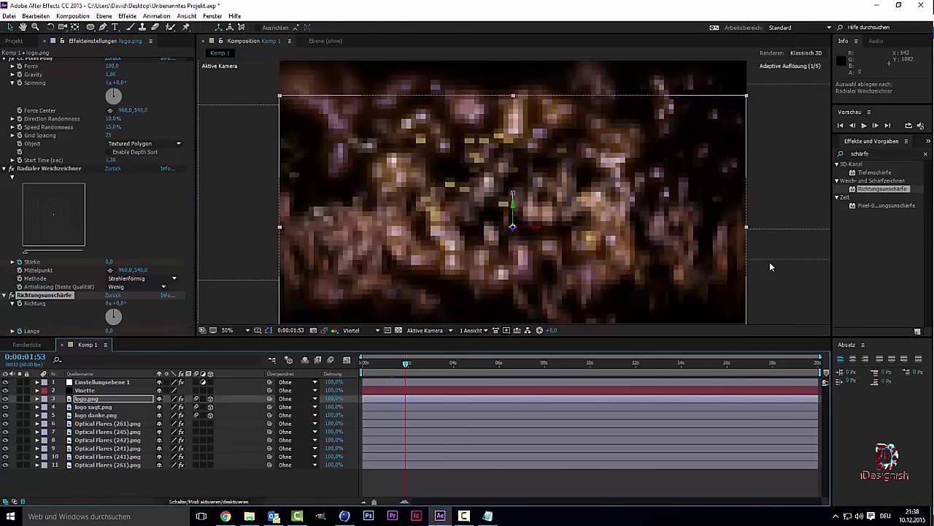
key(Home)
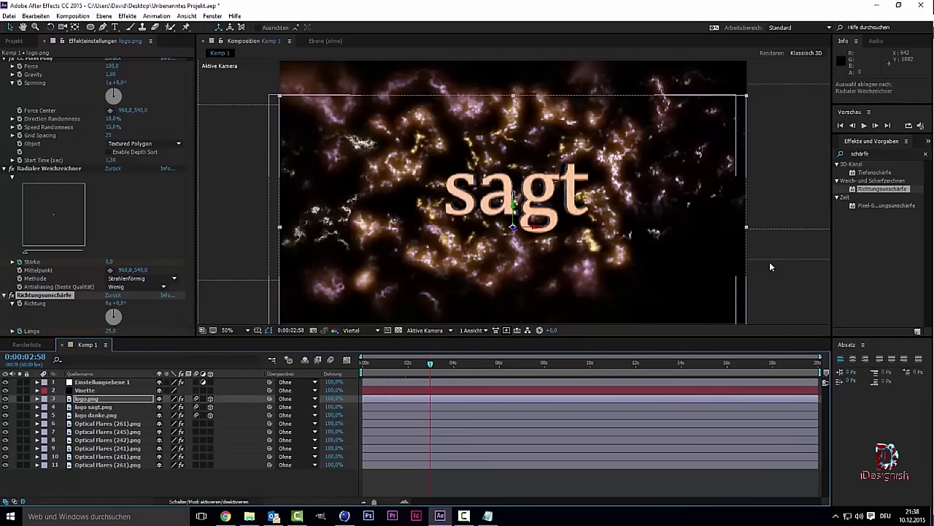
- Reveal the logo sagt.png layer's Position keyframes and select that layer
key(ctrl+Right)
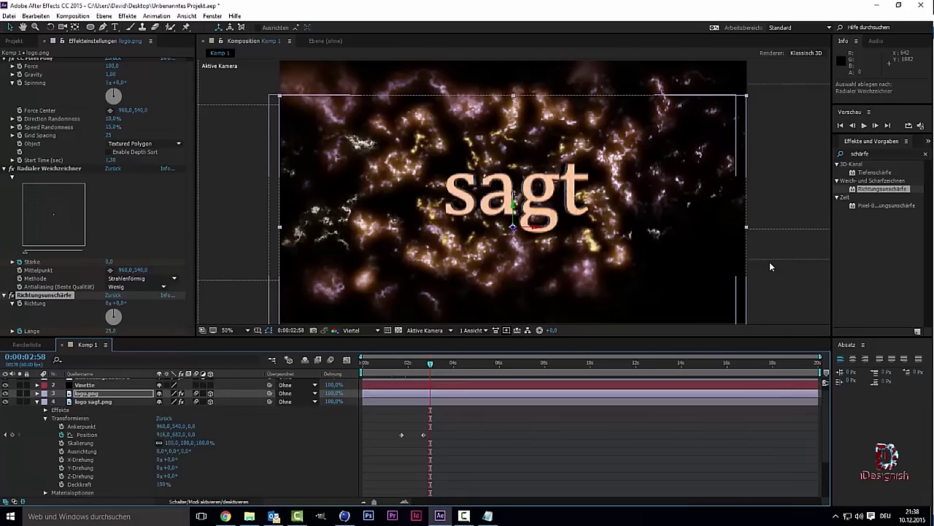
key(Escape)
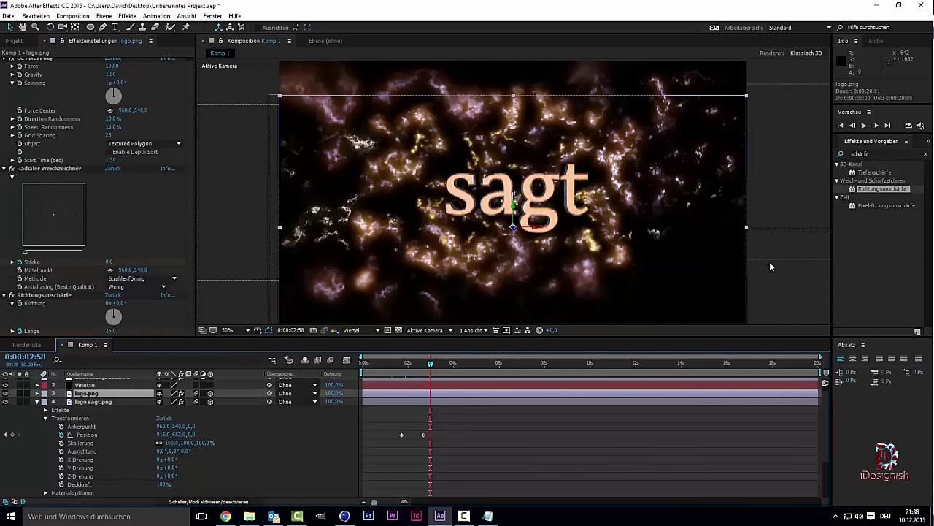
key(ctrl+Down)
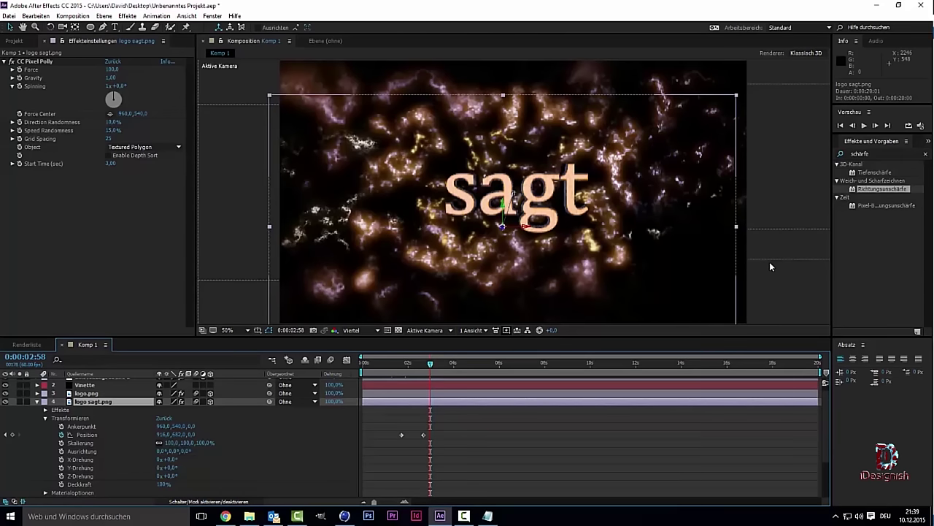
key(ctrl+5)
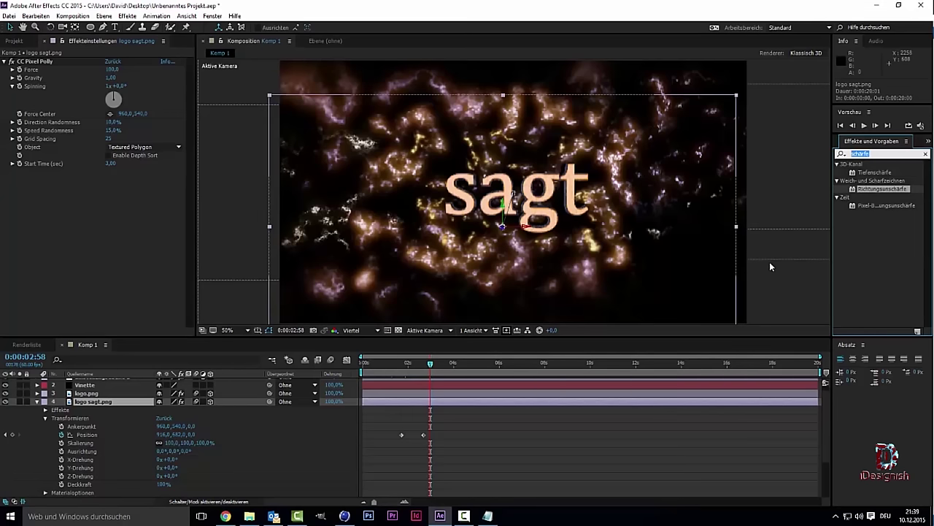
- Apply Radialer Weichzeichner to 'sagt' via a 'weichz' search and set Methode to Strahlenförmig
text(weichz)
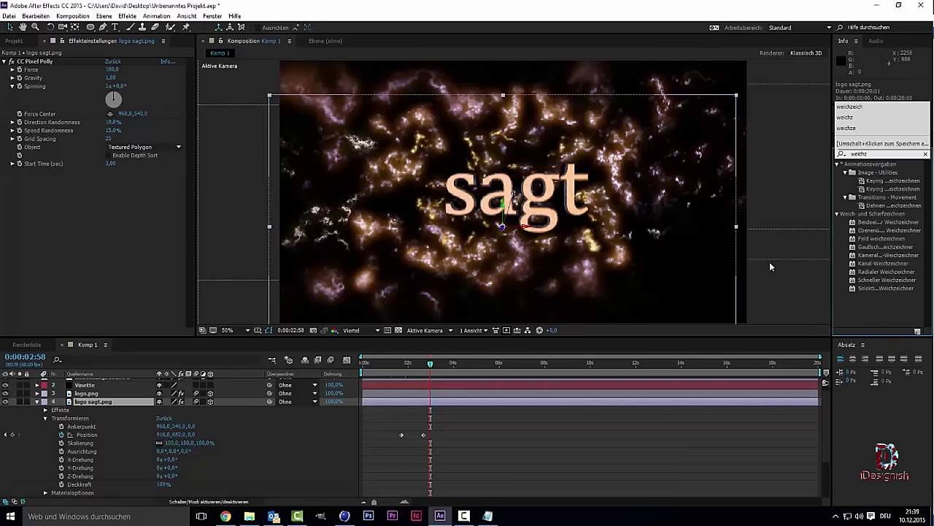
key(Return)
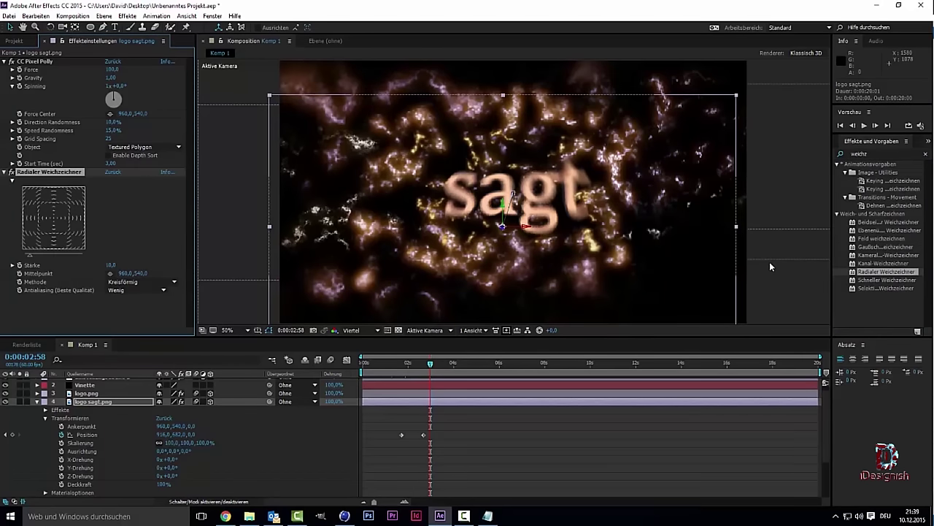
click(143, 281)
click(141, 303)
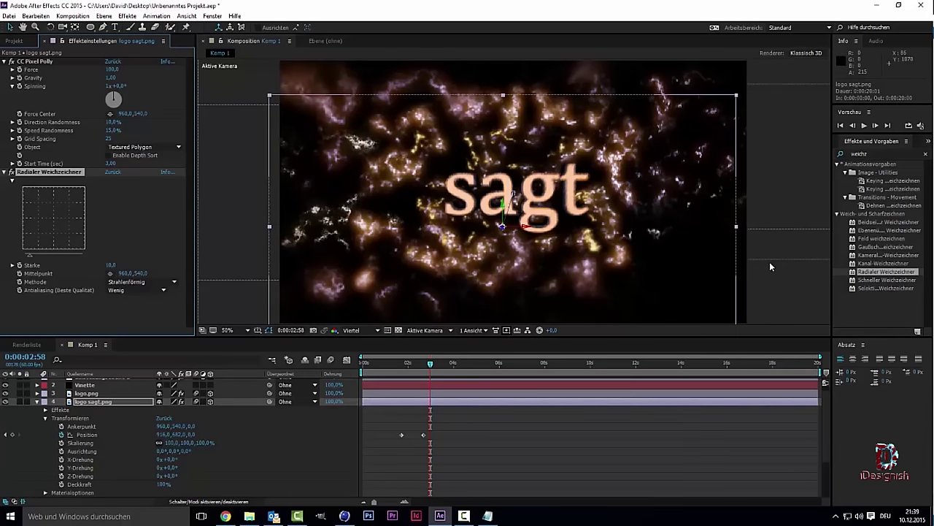
- Review the sagt fly-in around its Position keyframes, resetting the blur Stärke to 0
key(j)
drag(191, 434, 219, 435)
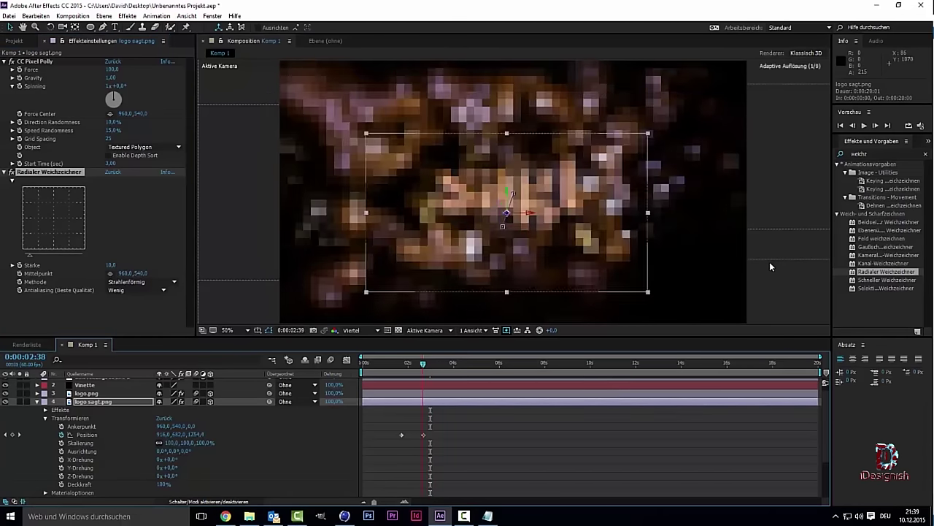
key(Page_Up)
key(Page_Up)
key(Page_Up)
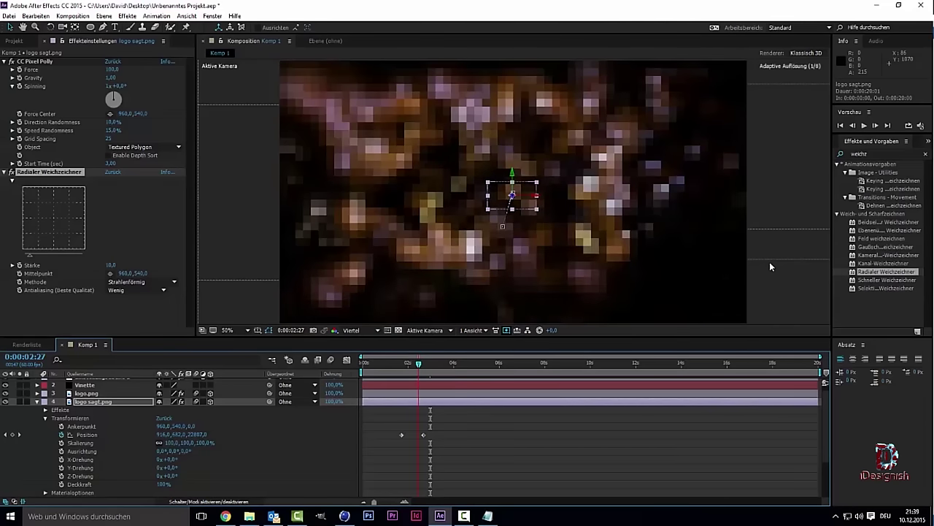
key(Page_Down)
key(Page_Down)
key(Page_Down)
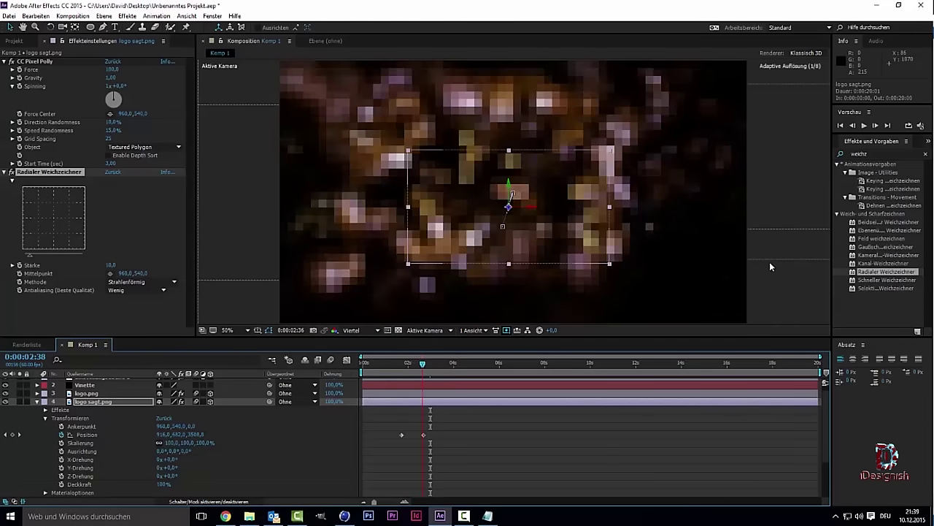
key(Page_Down)
key(Page_Down)
key(Page_Down)
key(Page_Up)
key(Page_Up)
key(Page_Up)
key(Page_Up)
key(Page_Up)
key(Page_Up)
key(Page_Up)
key(Page_Up)
key(Page_Up)
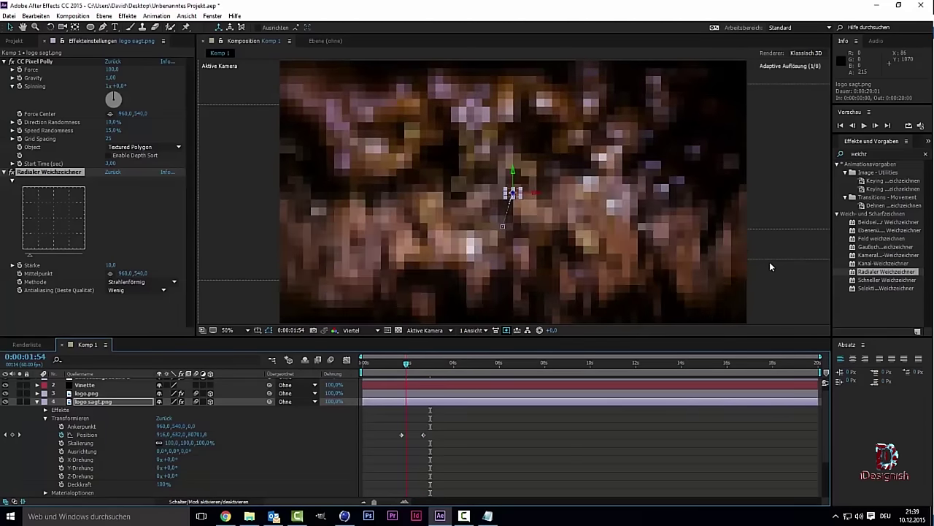
key(Page_Up)
key(Page_Up)
key(Page_Up)
key(Page_Up)
key(Page_Up)
key(Page_Up)
key(Page_Up)
key(Page_Up)
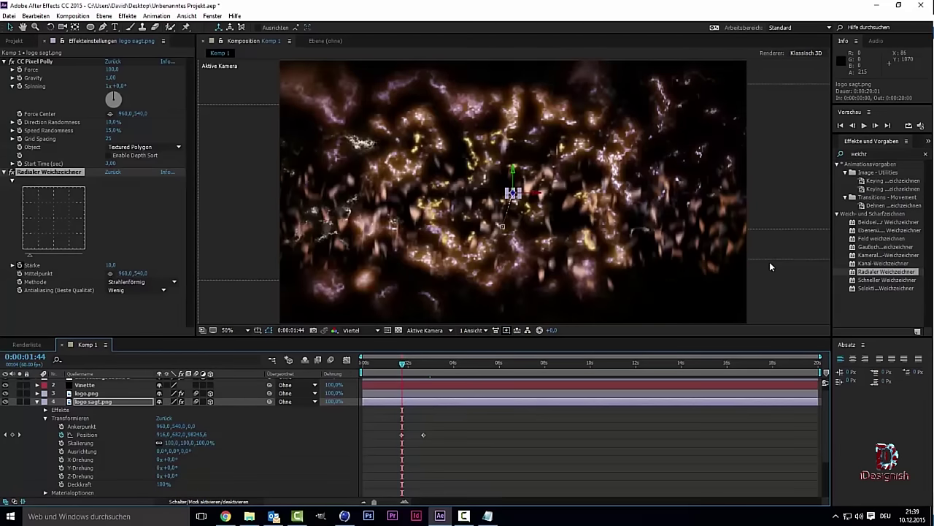
key(ctrl+z)
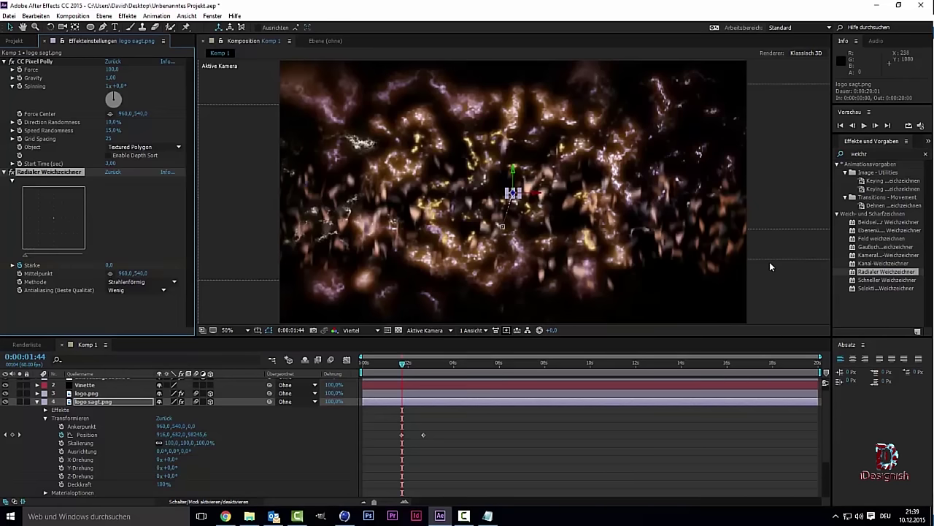
key(k)
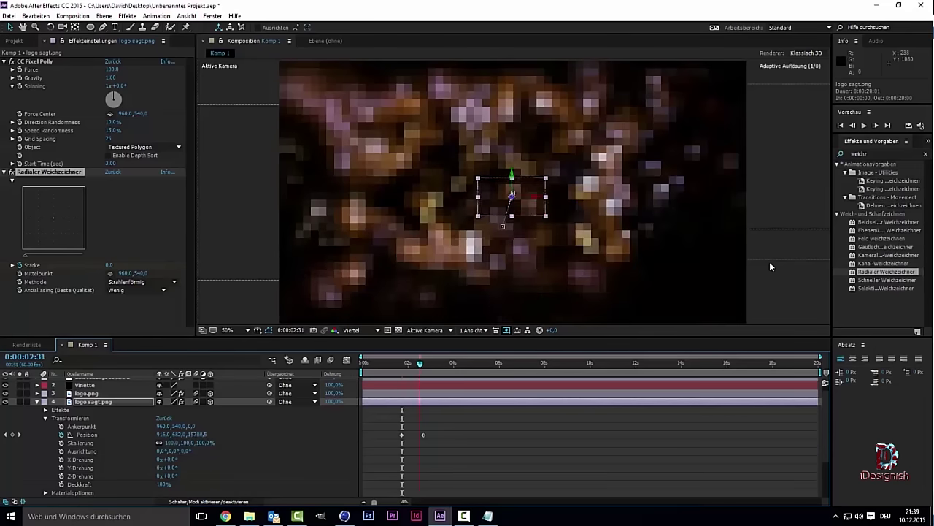
key(space)
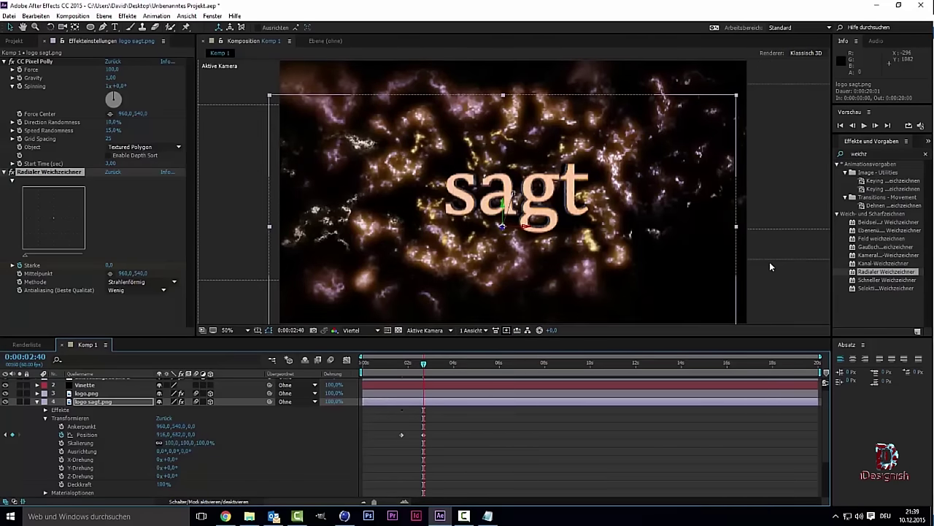
key(j)
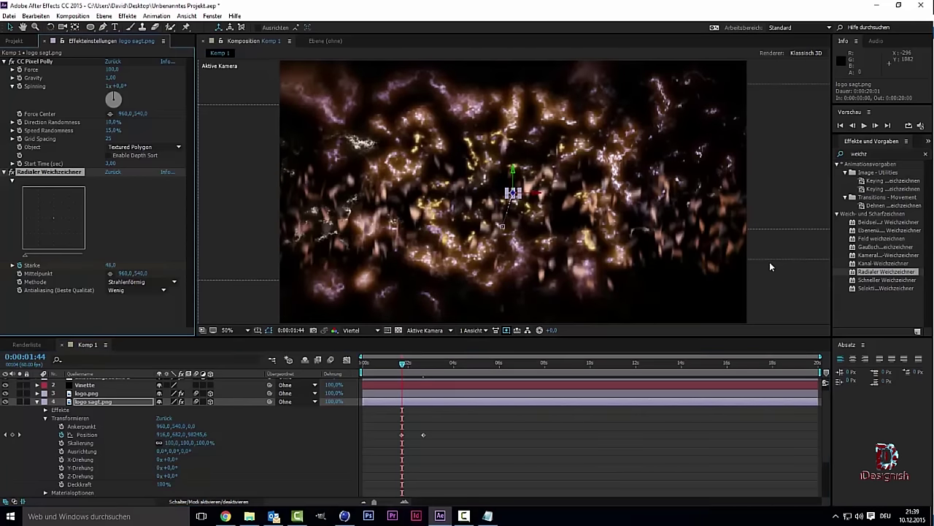
- Keyframe Stärke 25 at the first Position keyframe and 0 where 'sagt' lands
click(110, 265)
text(25)
key(Return)
key(space)
key(space)
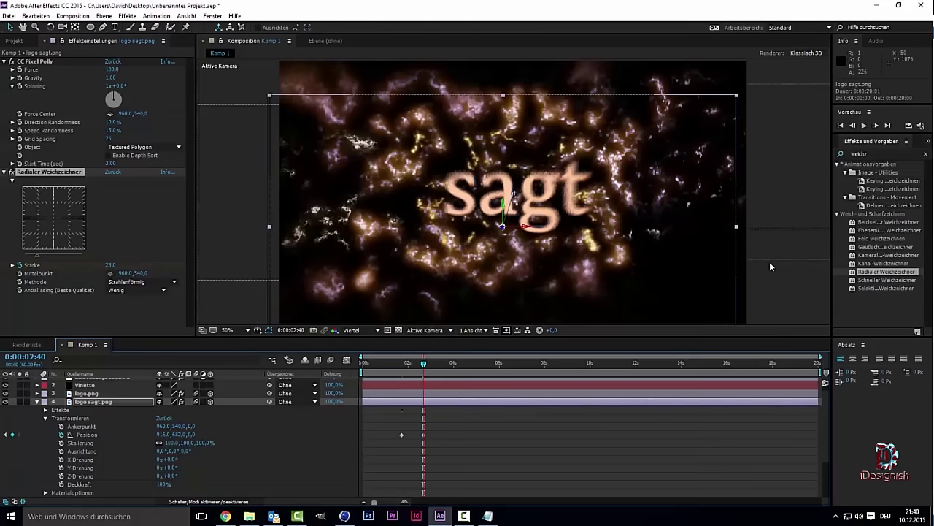
key(ctrl+z)
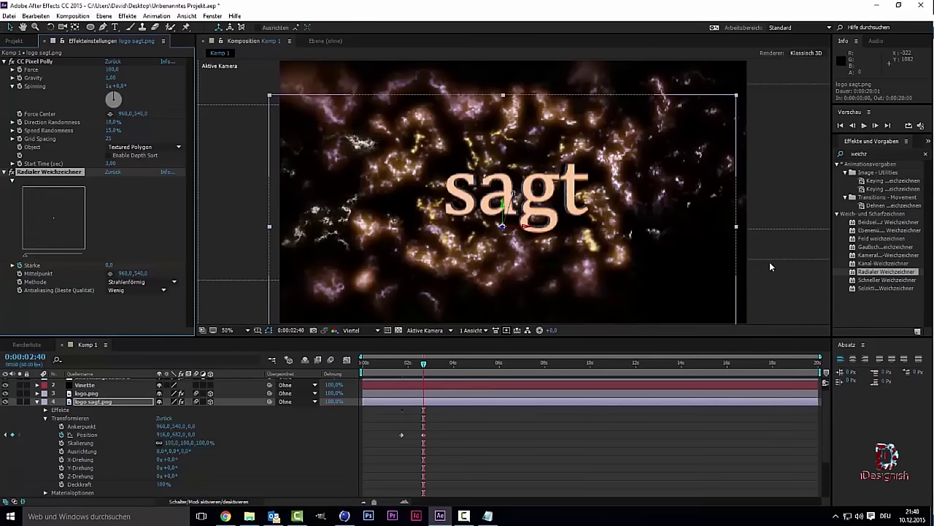
key(semicolon)
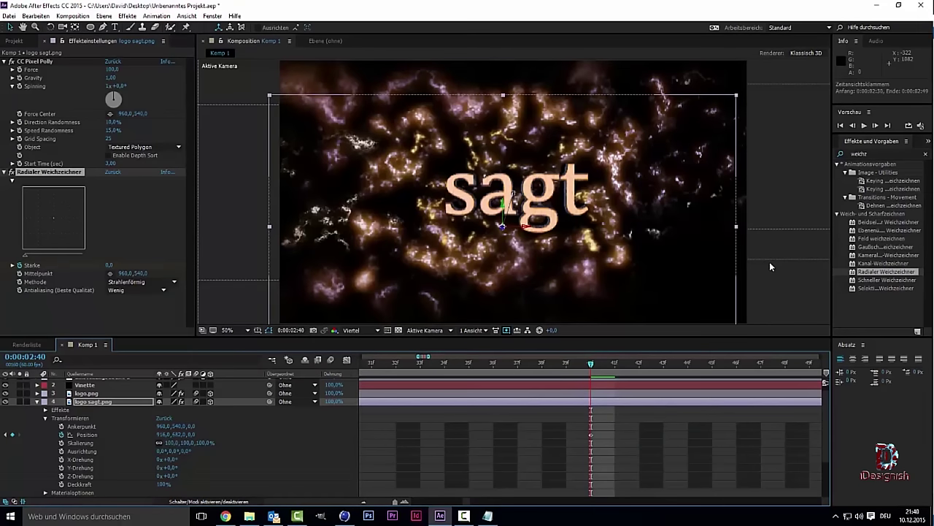
- Set the 'sagt' radial blur Stärke to 25 one frame earlier
key(Page_Up)
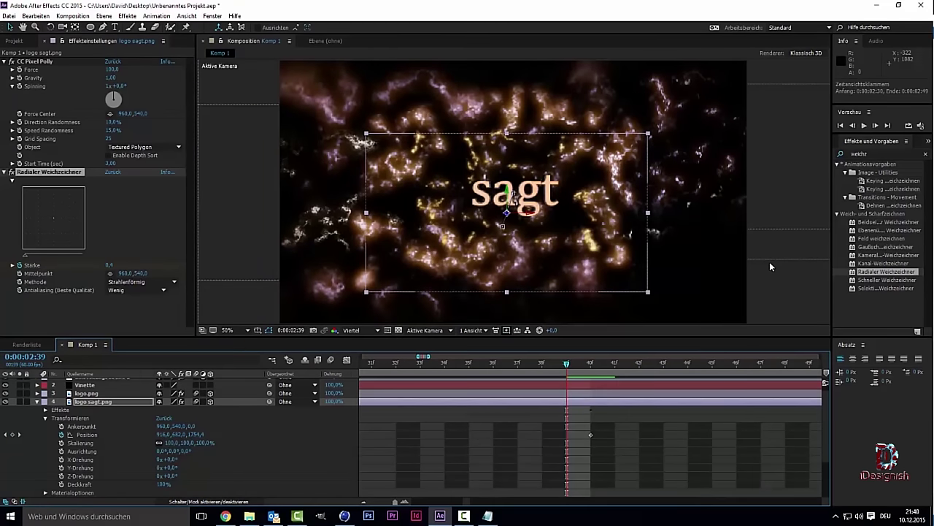
click(110, 265)
text(25)
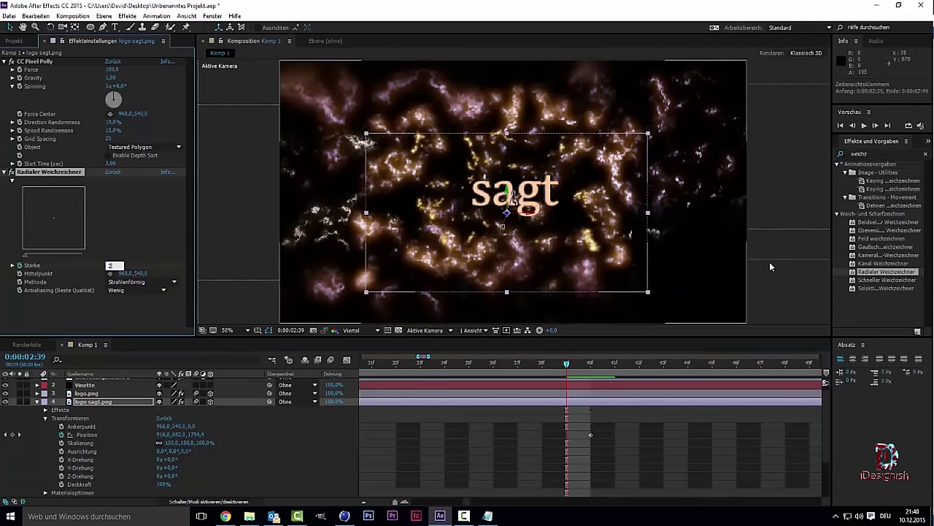
key(Return)
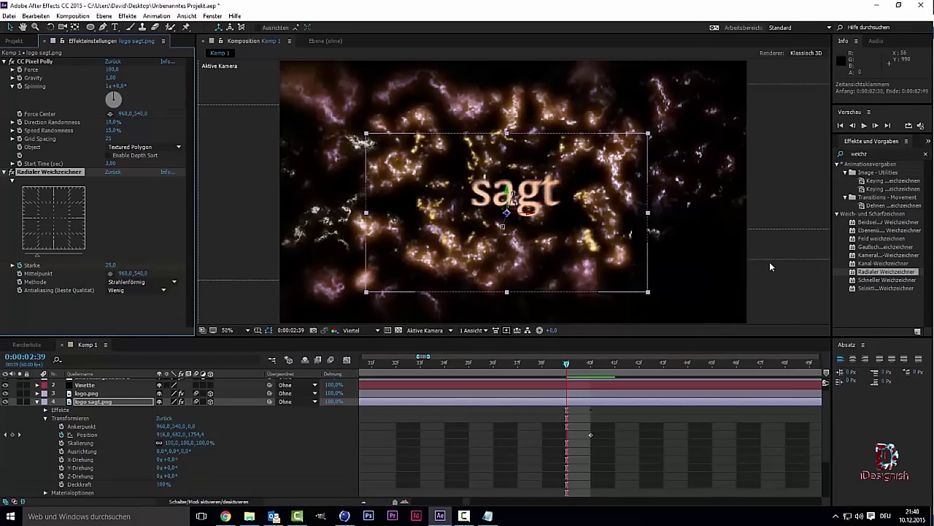
- Preview the sagt burst across the full 20-second comp and stop at 0:00:02:59
key(semicolon)
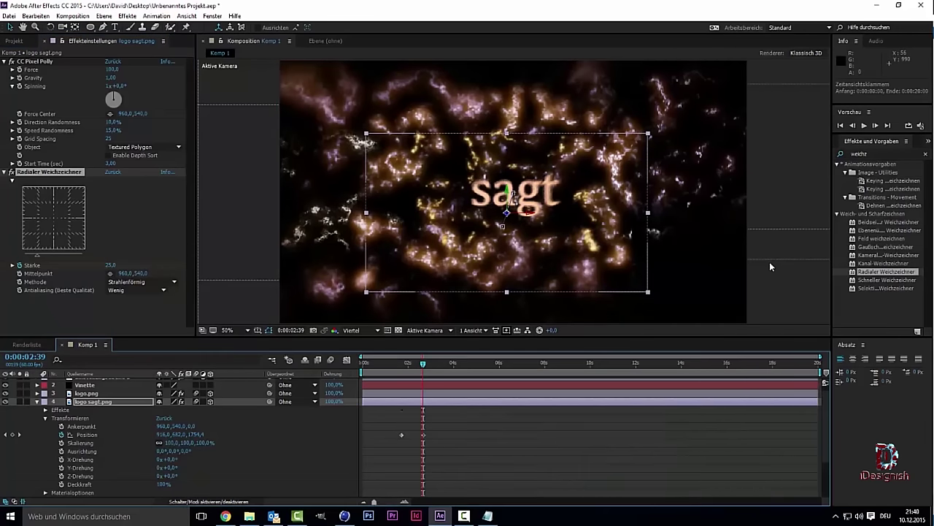
key(space)
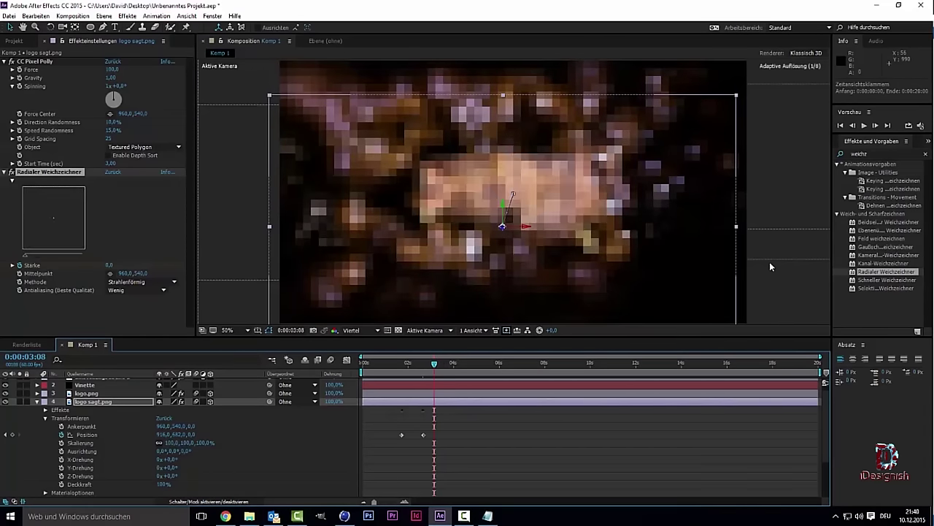
key(space)
key(space)
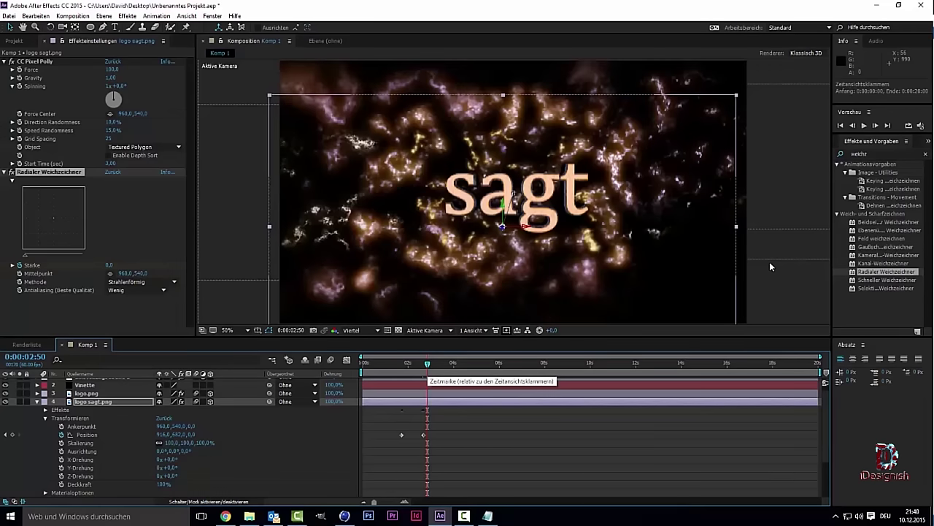
key(space)
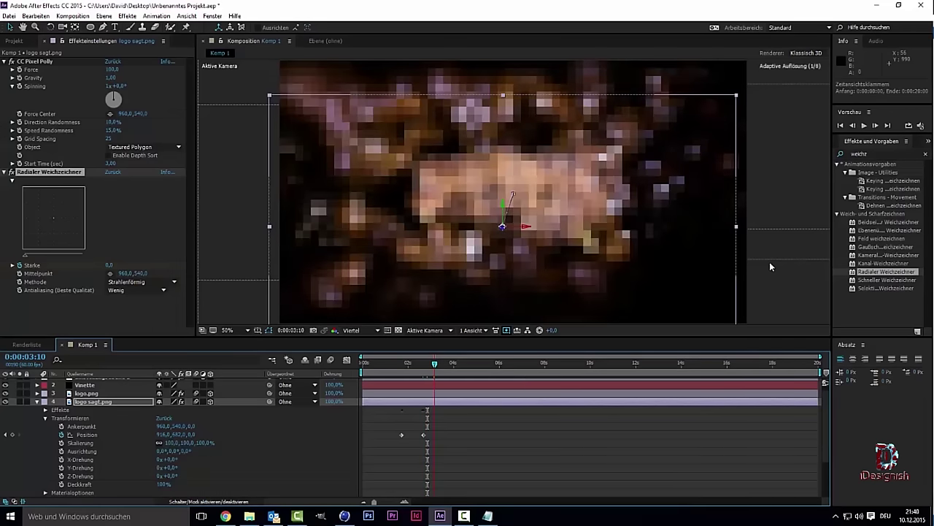
key(space)
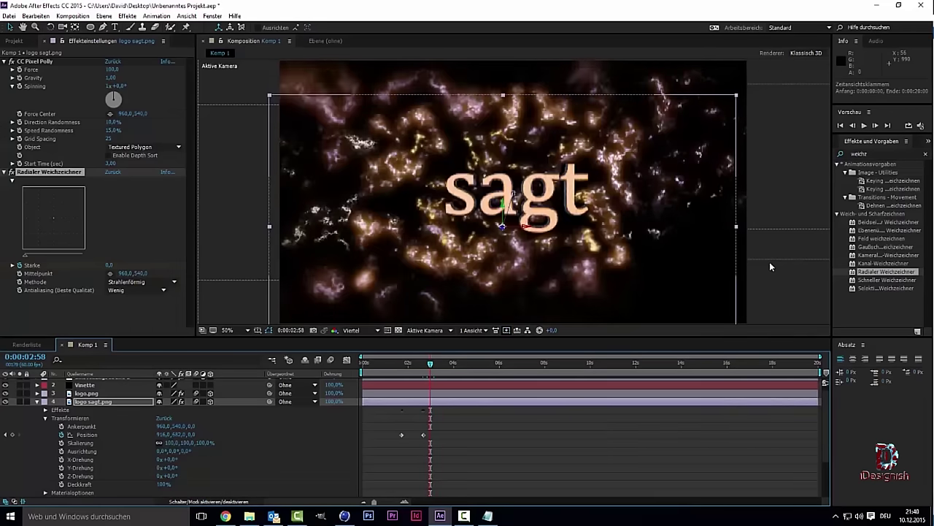
key(Page_Down)
key(ctrl+5)
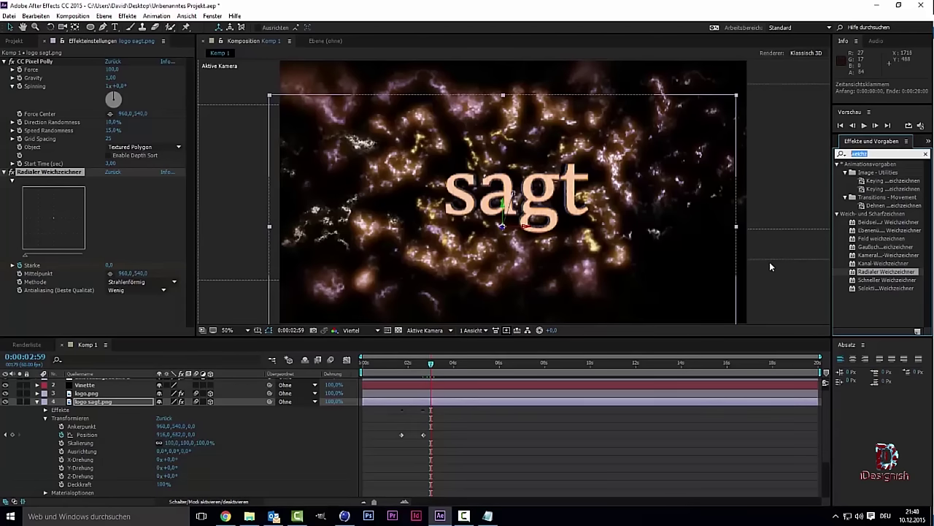
- Apply Richtungsunschärfe from a 'schärf' effects search to the logo sagt.png layer
text(sch)
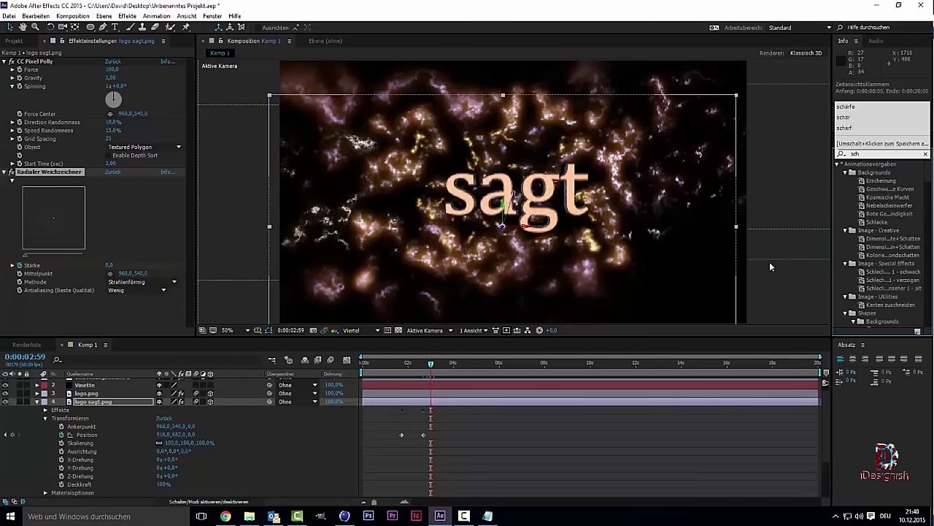
text(är)
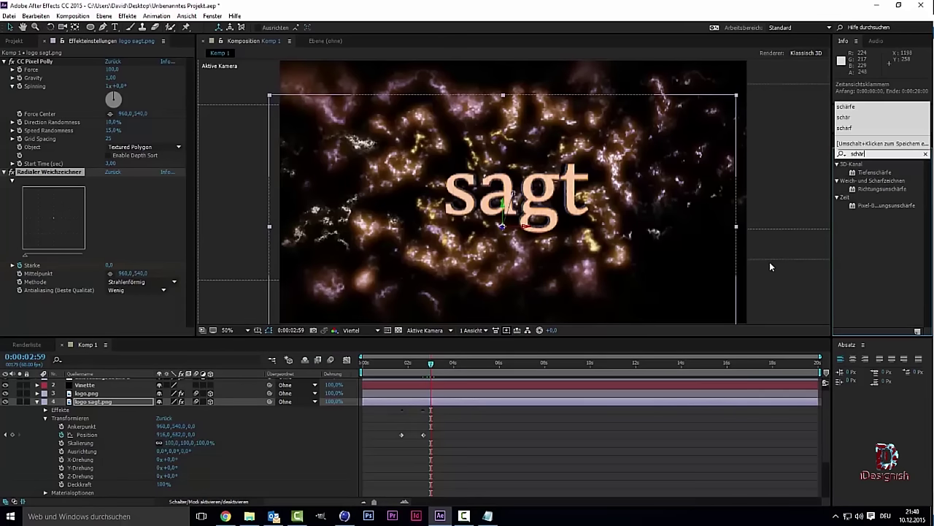
text(f)
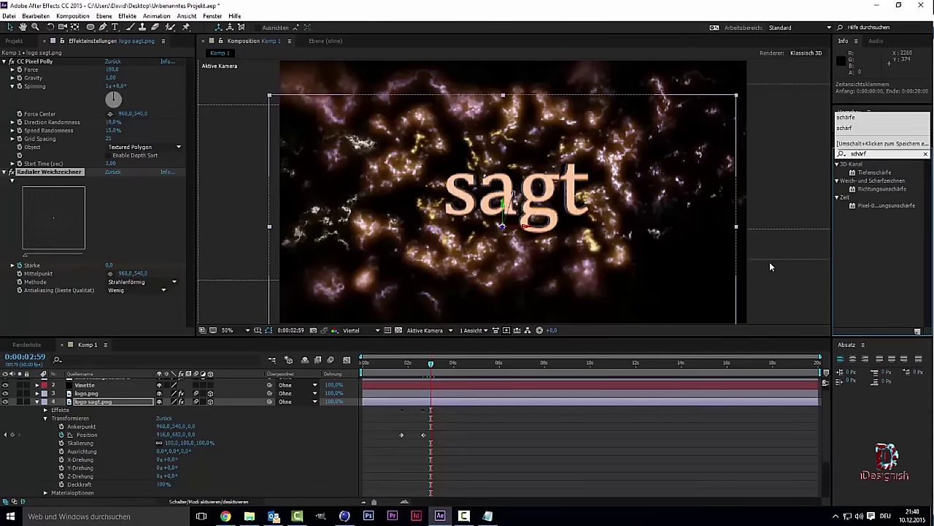
key(Down)
key(Down)
key(Return)
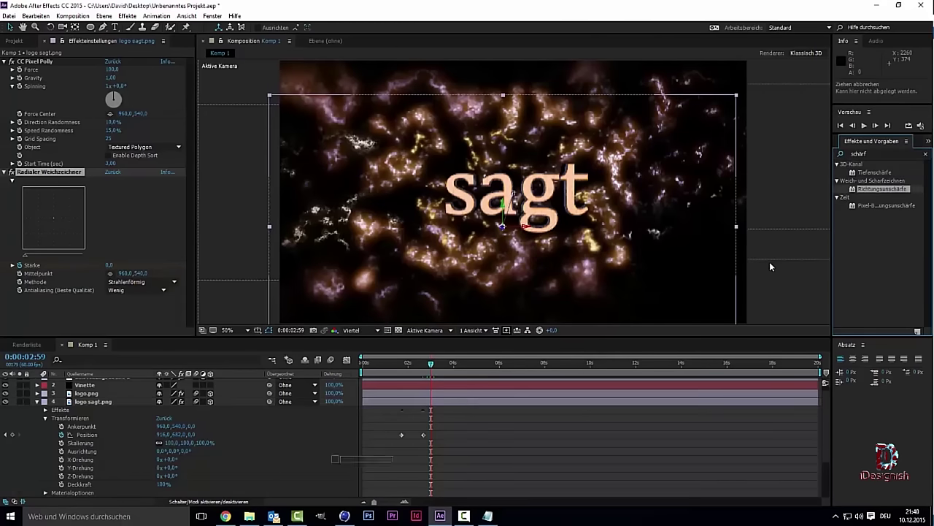
key(4)
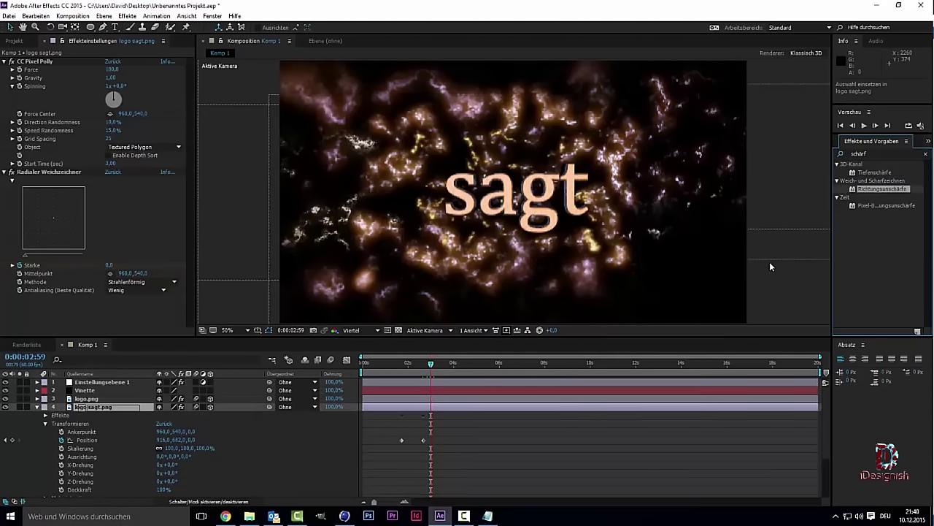
key(Return)
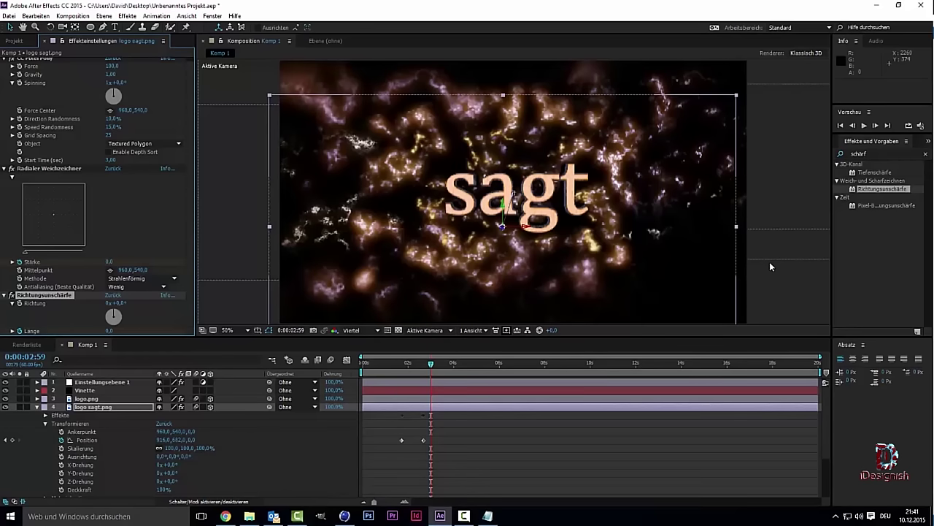
- Set the directional blur Länge to 25 and preview the sagt burst
key(space)
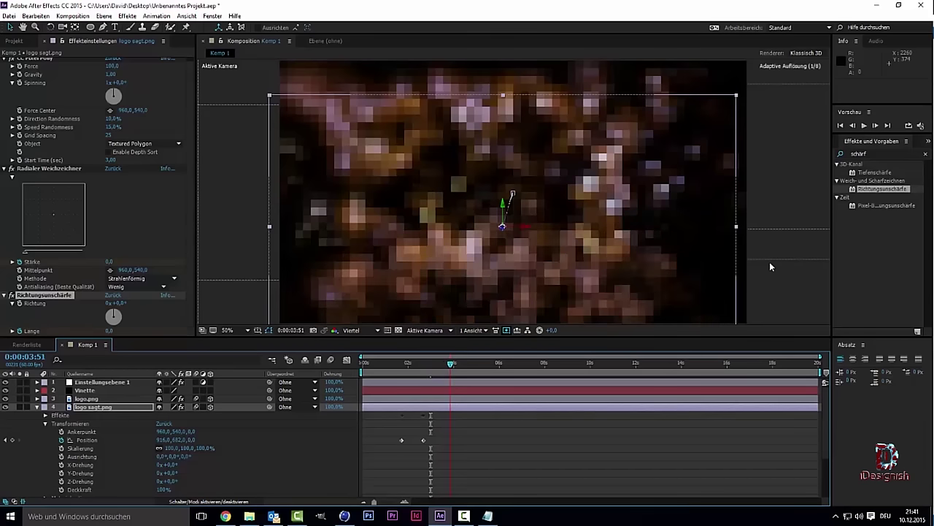
key(space)
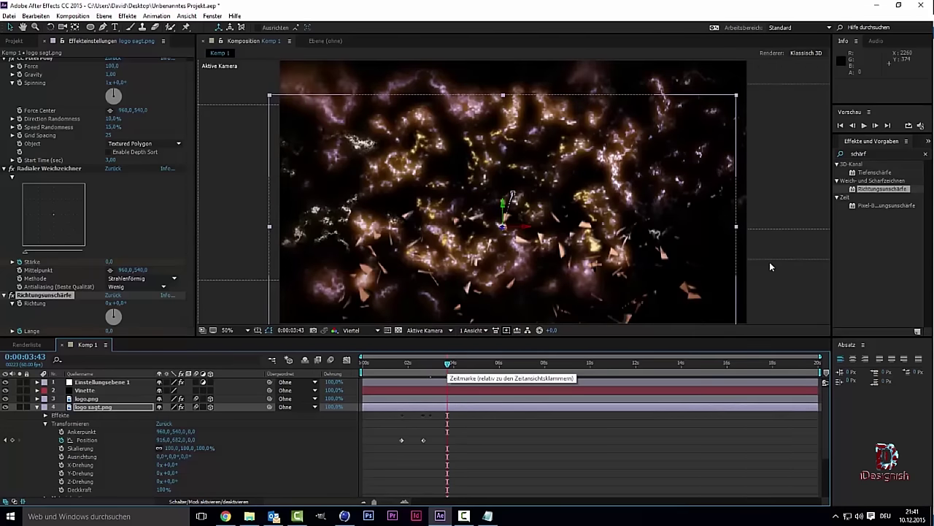
key(shift+Page_Up)
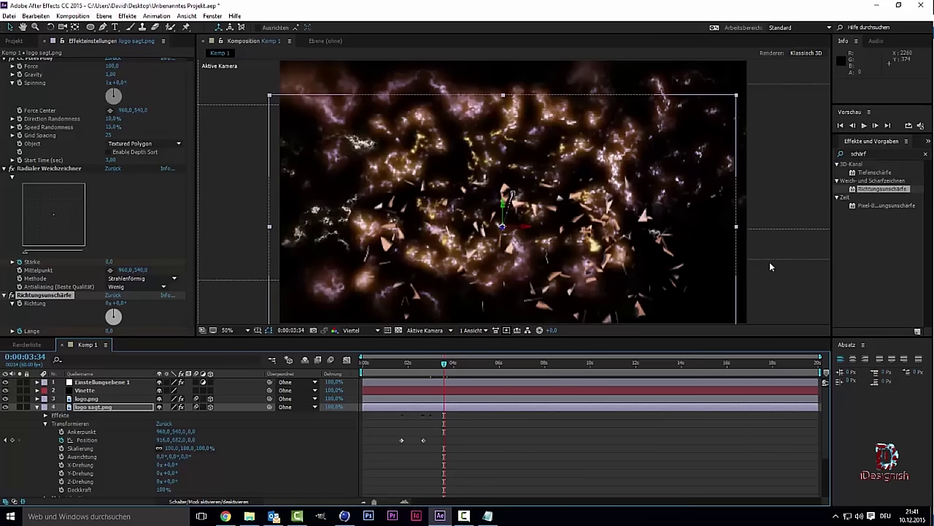
click(111, 330)
text(25)
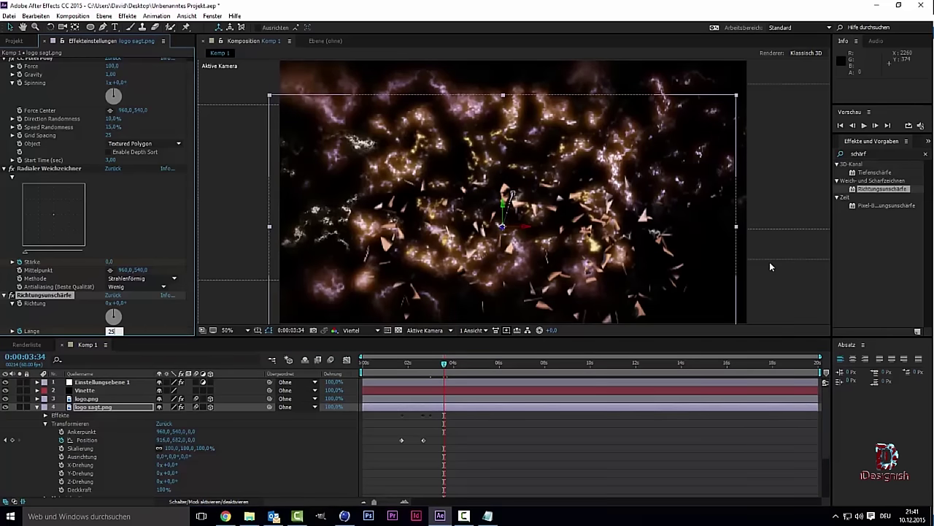
key(Return)
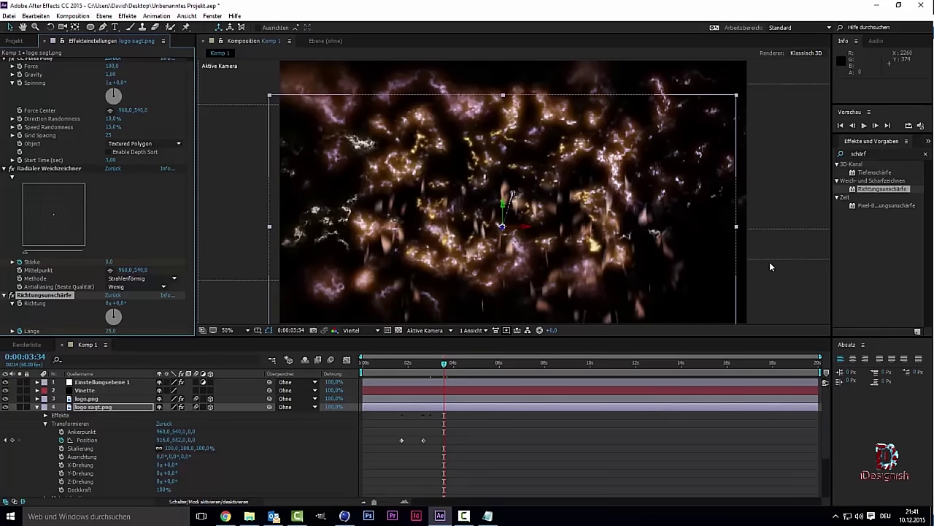
key(space)
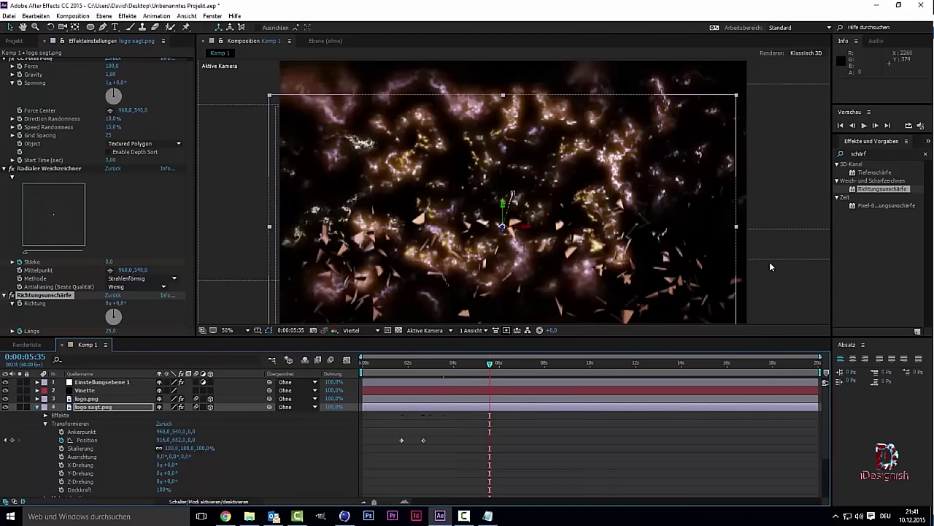
key(ctrl+grave)
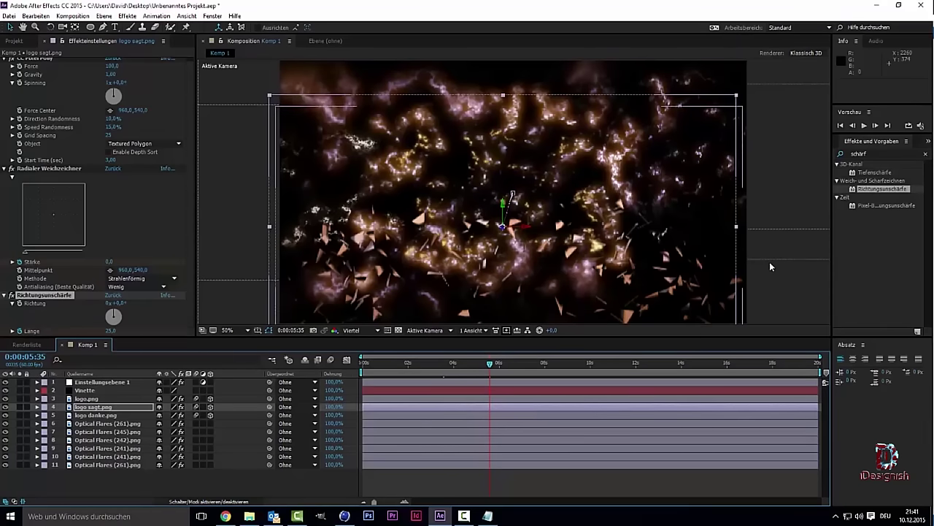
- Reveal the logo danke.png Position keyframes and park the playhead at 0:00:03:42
key(ctrl+grave)
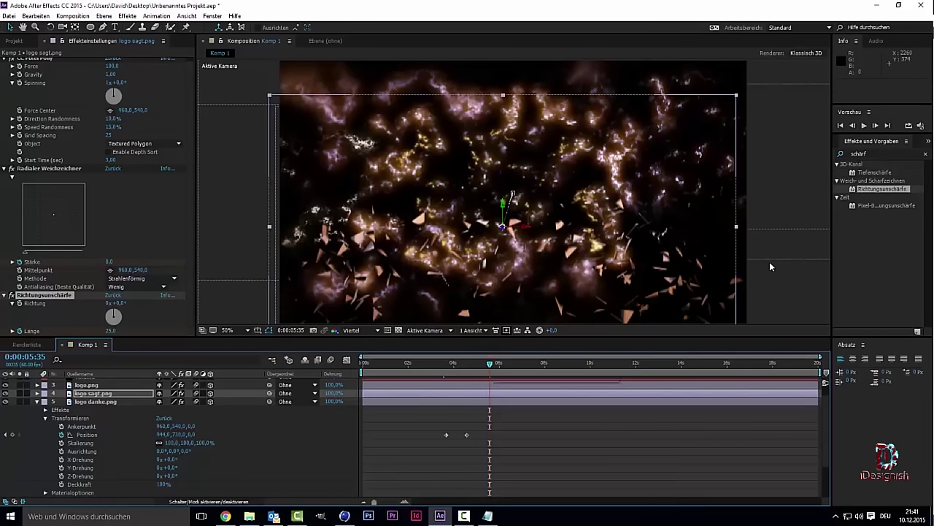
key(Page_Down)
key(Page_Down)
key(Page_Down)
key(shift+Page_Up)
key(shift+Page_Up)
key(shift+Page_Up)
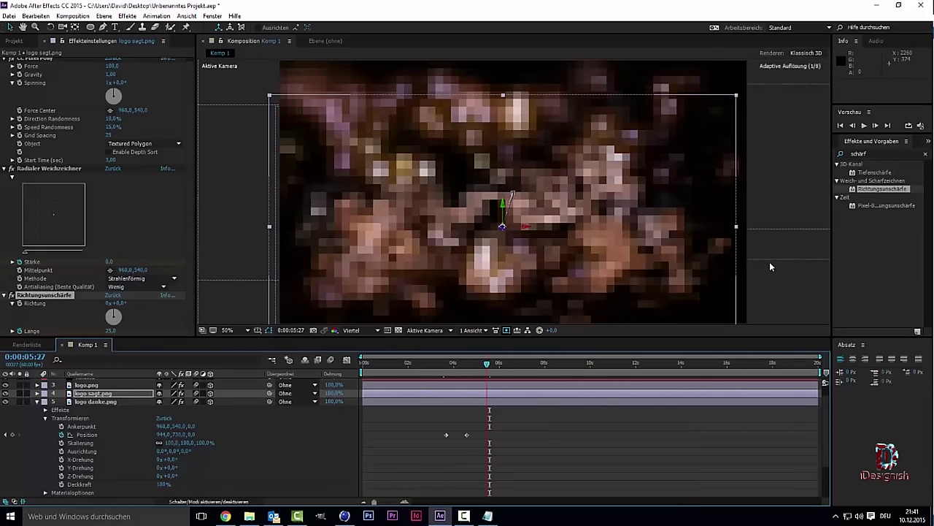
key(Page_Up)
key(Page_Up)
key(Page_Up)
key(Page_Up)
key(Page_Up)
key(Page_Up)
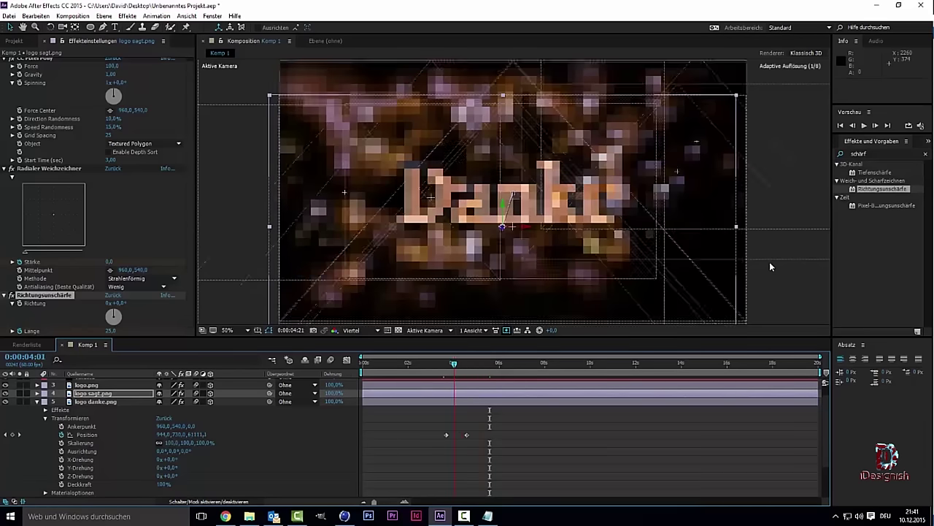
key(j)
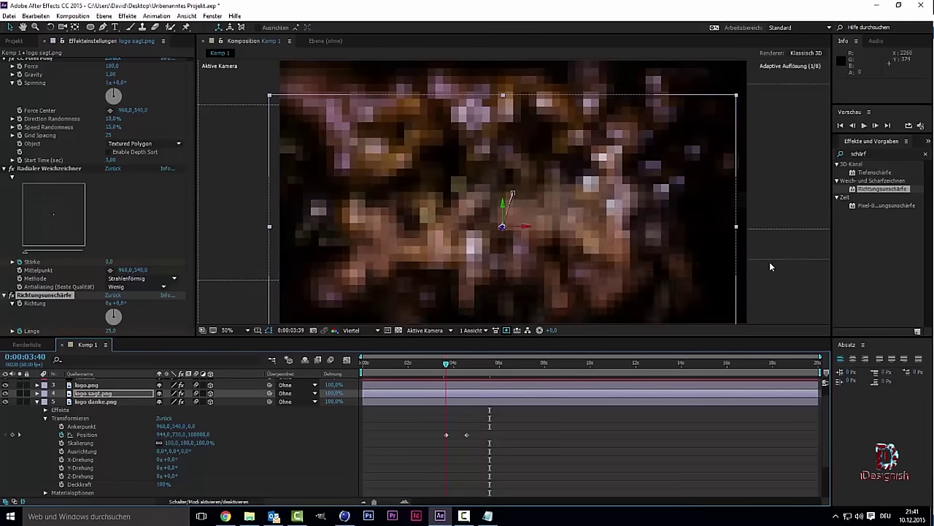
key(Page_Down)
key(Page_Down)
key(Page_Down)
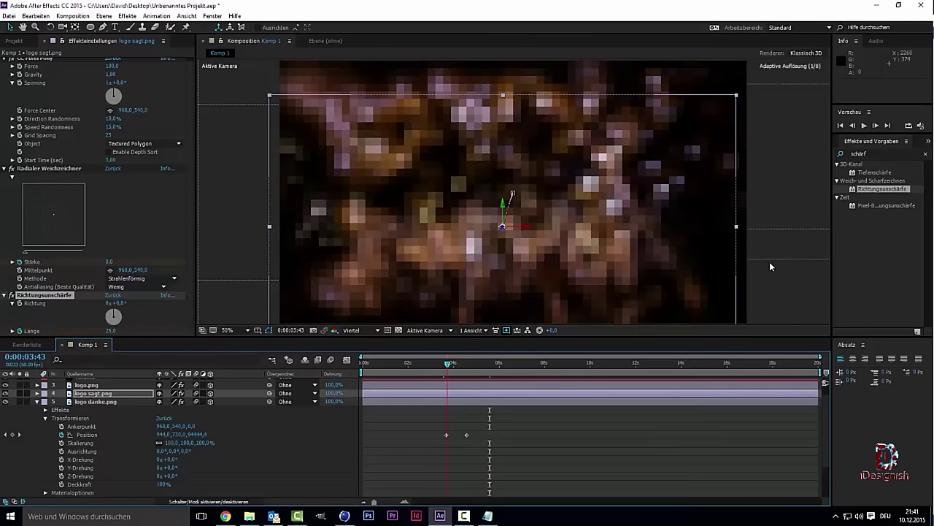
key(Page_Up)
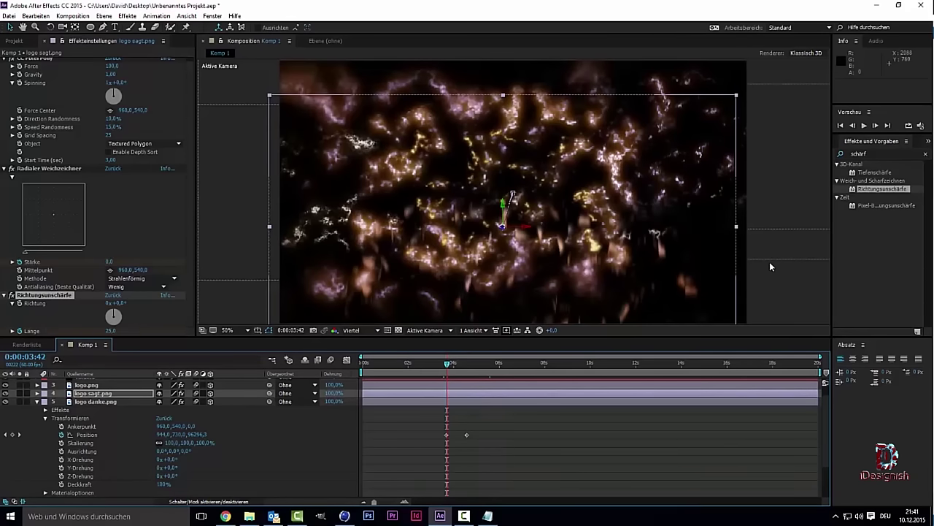
key(ctrl+5)
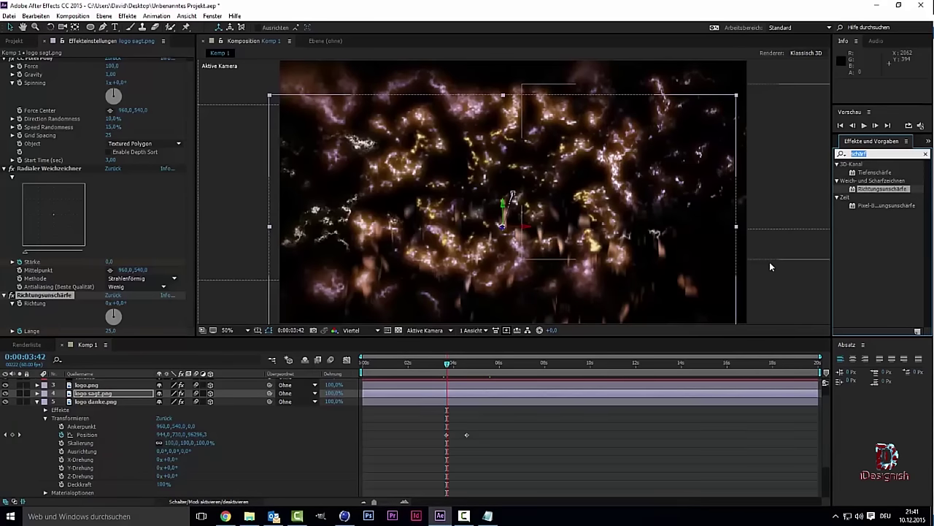
- Apply Radialer Weichzeichner to logo danke.png using the Strahlenförmig method
text(weichze)
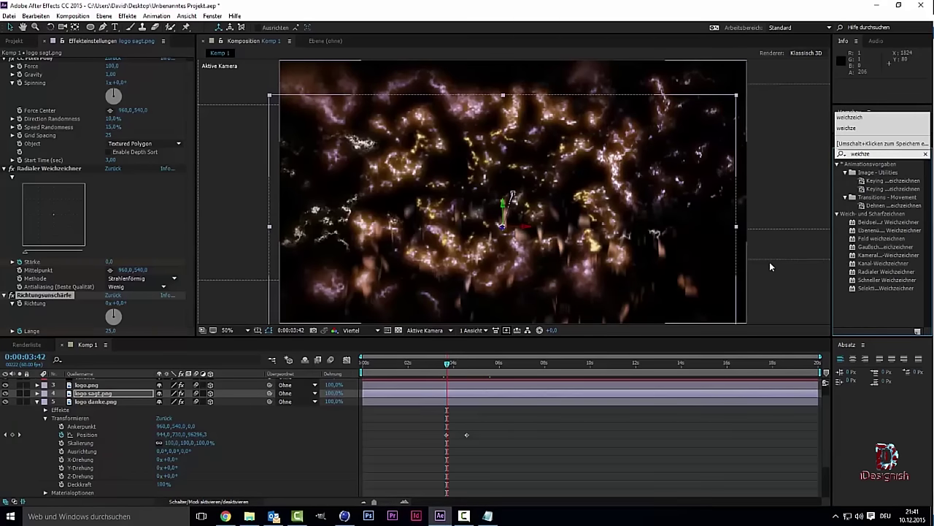
key(Return)
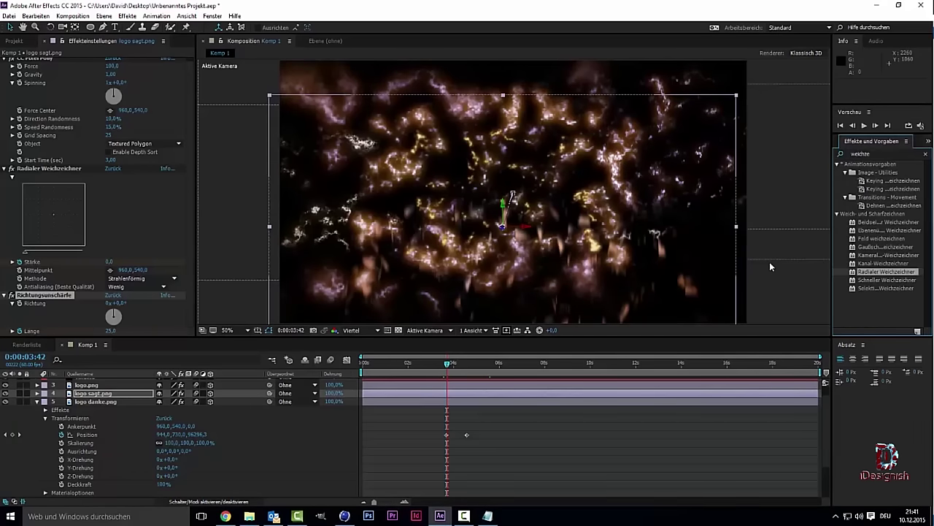
key(ctrl+Down)
key(ctrl+v)
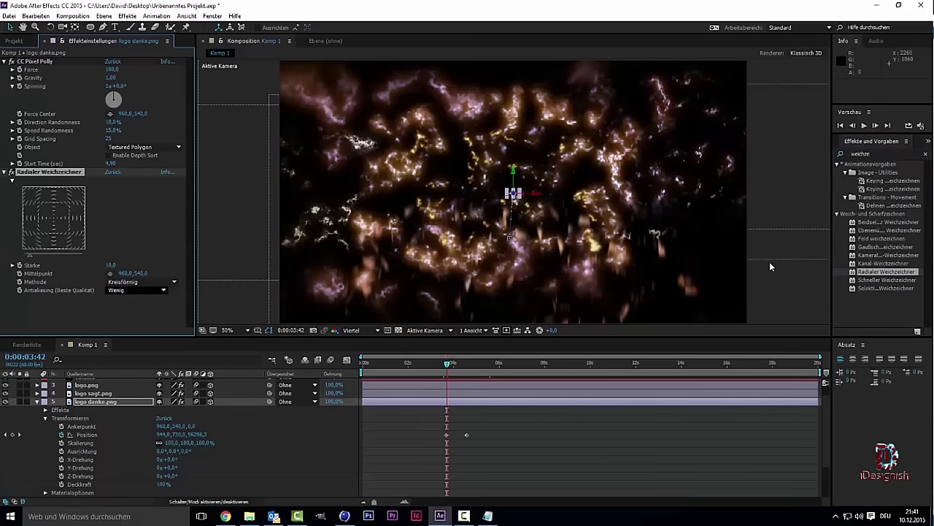
click(139, 281)
key(Return)
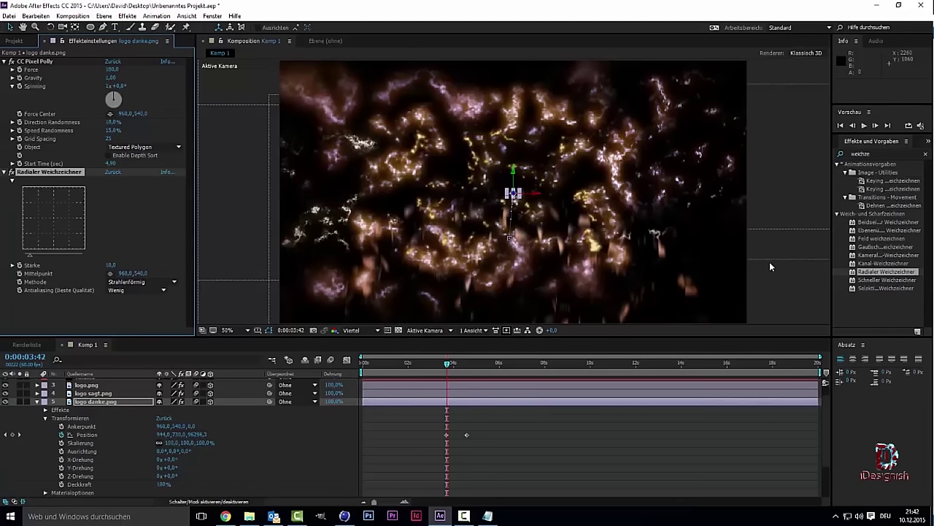
- Set the radial blur Stärke to 25, then jump to the 0:00:04:34 landing keyframe
key(Tab)
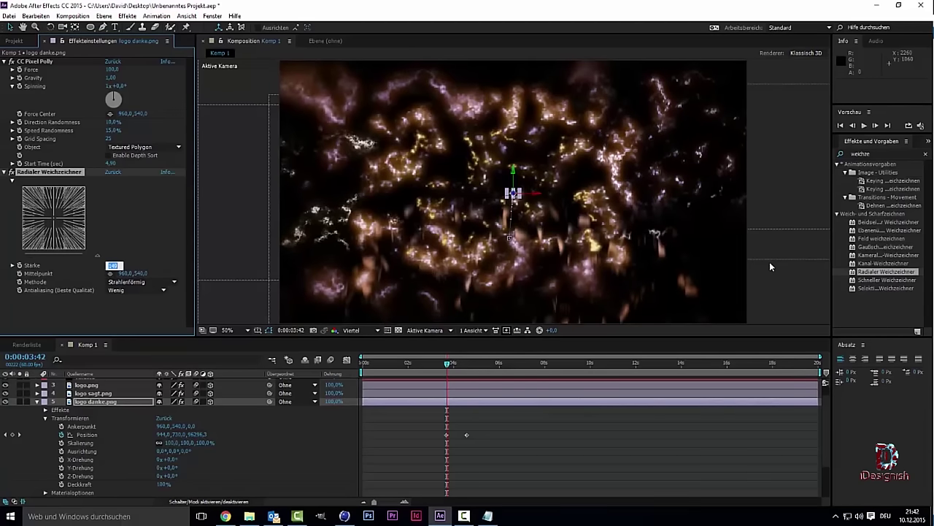
text(25)
key(Return)
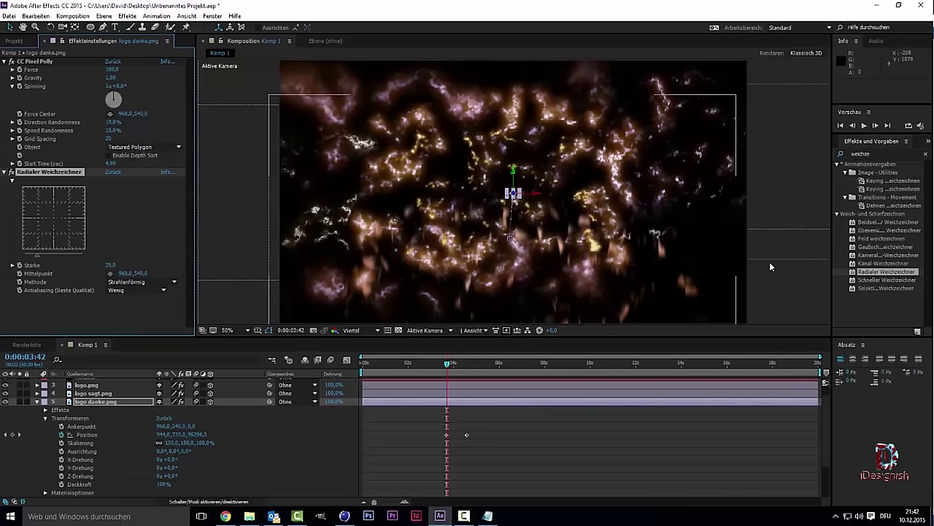
key(k)
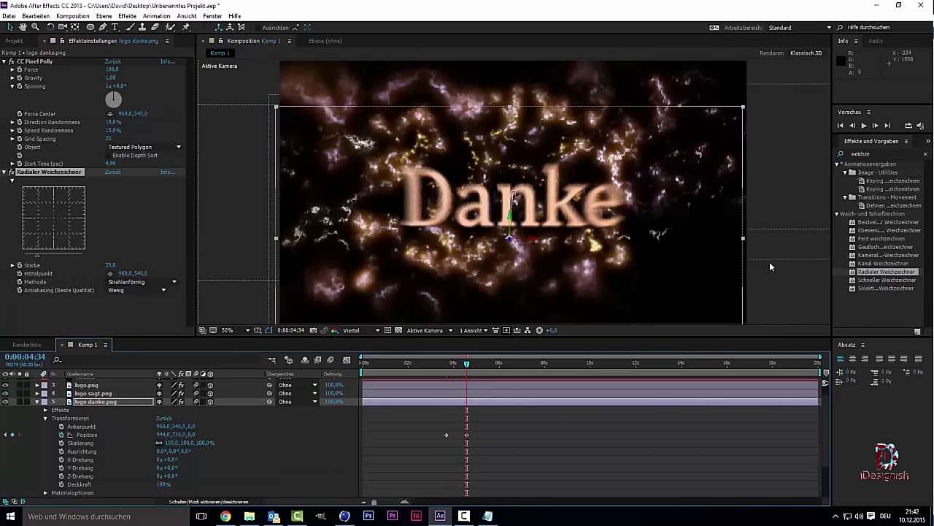
key(ctrl+z)
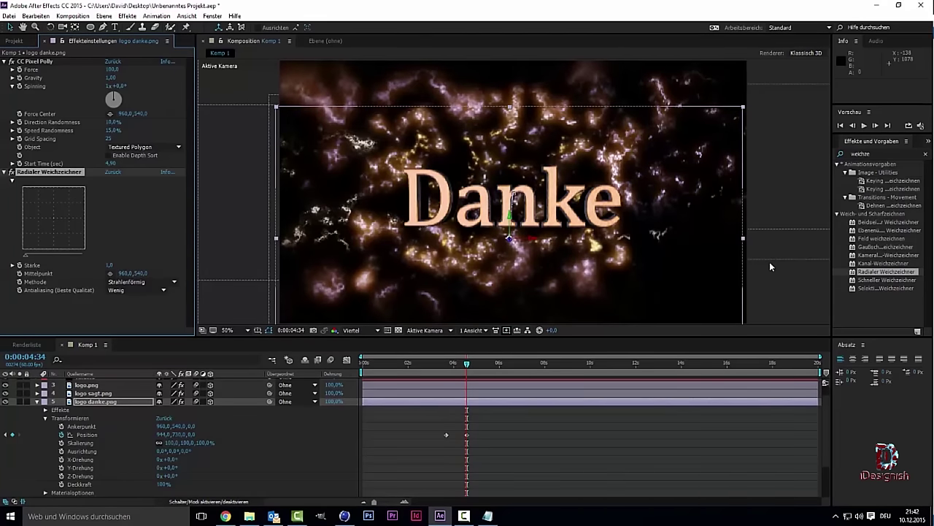
- Keyframe the radial blur Stärke at 25 at 0:00:03:40 and preview the fly-in
key(j)
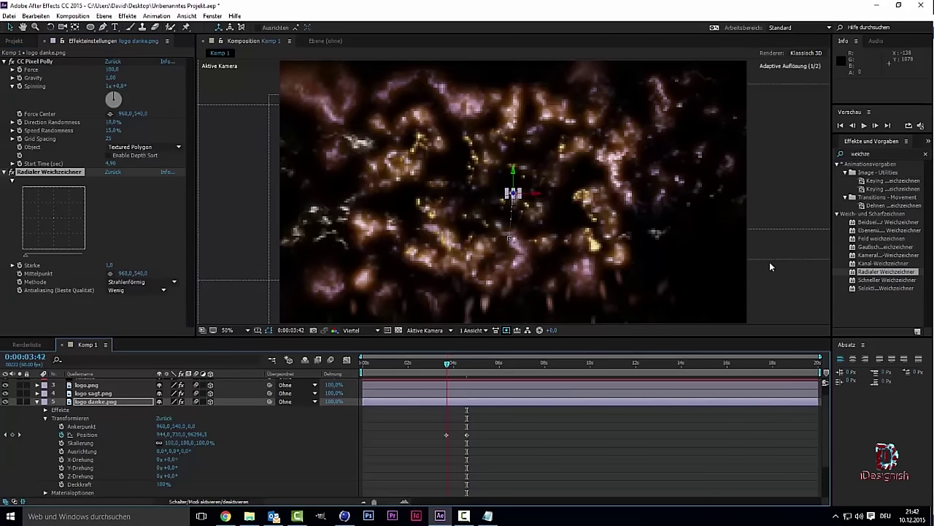
key(j)
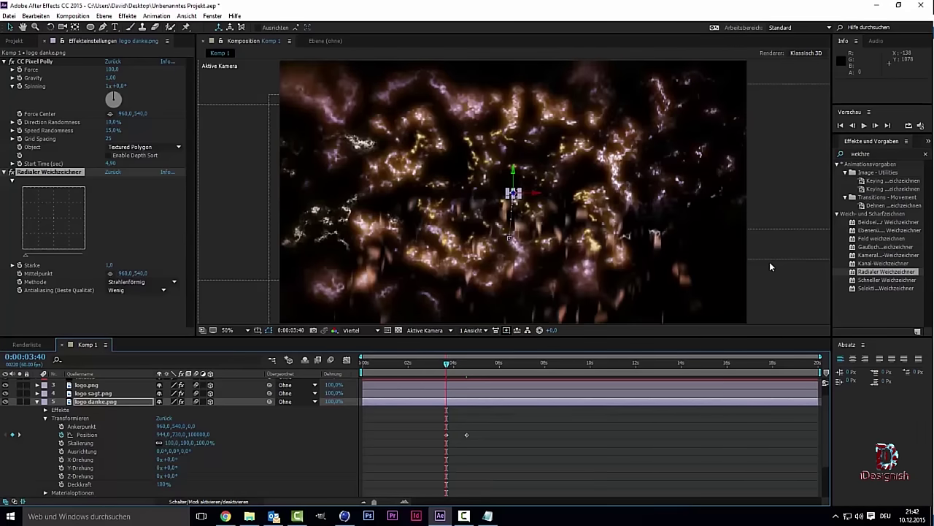
click(114, 265)
text(25)
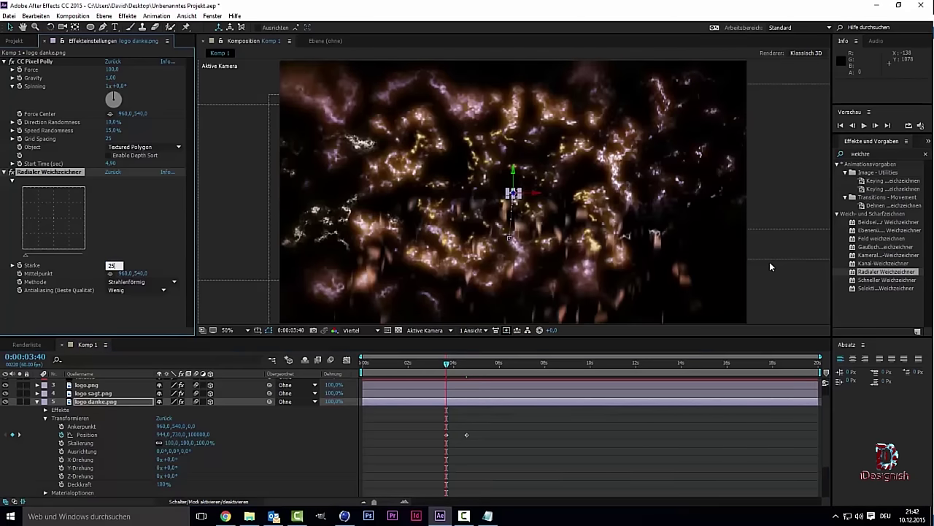
key(Return)
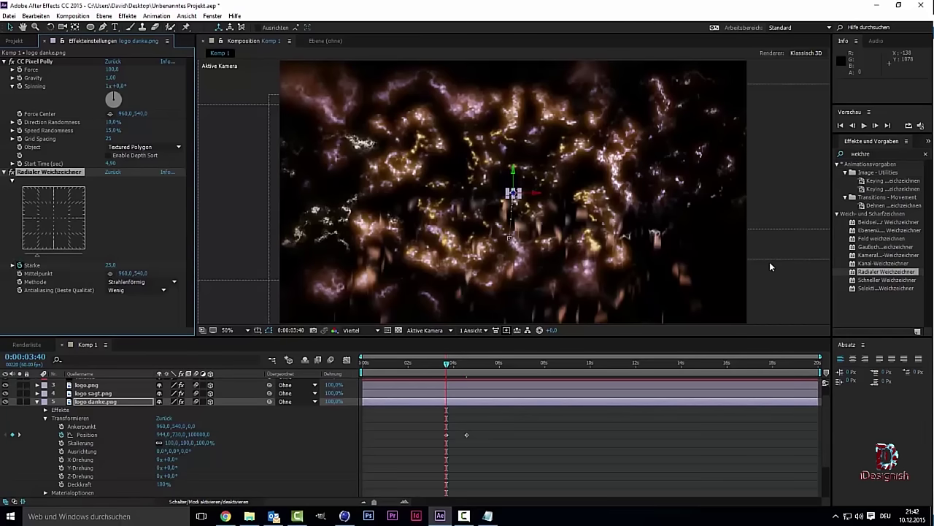
key(space)
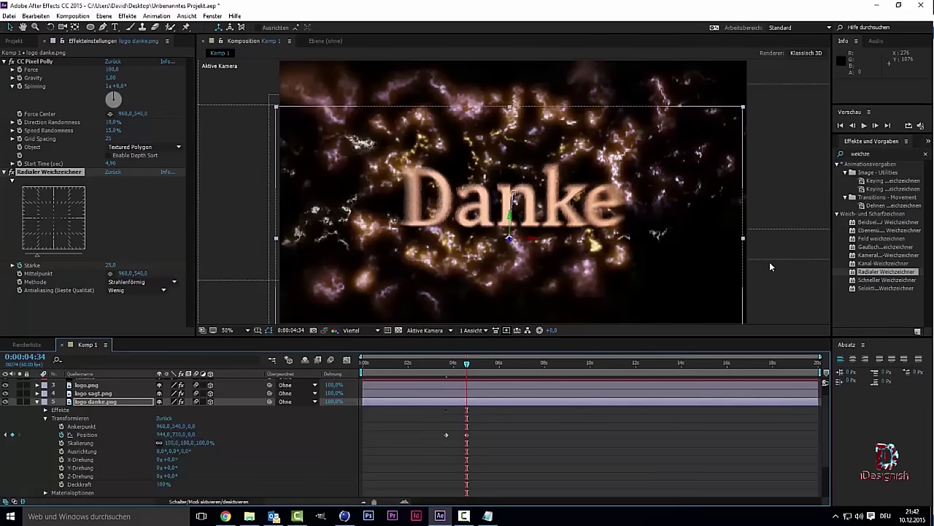
- Drop Stärke to 0 at landing, hold 25 at 0:00:04:33, and preview
key(ctrl+z)
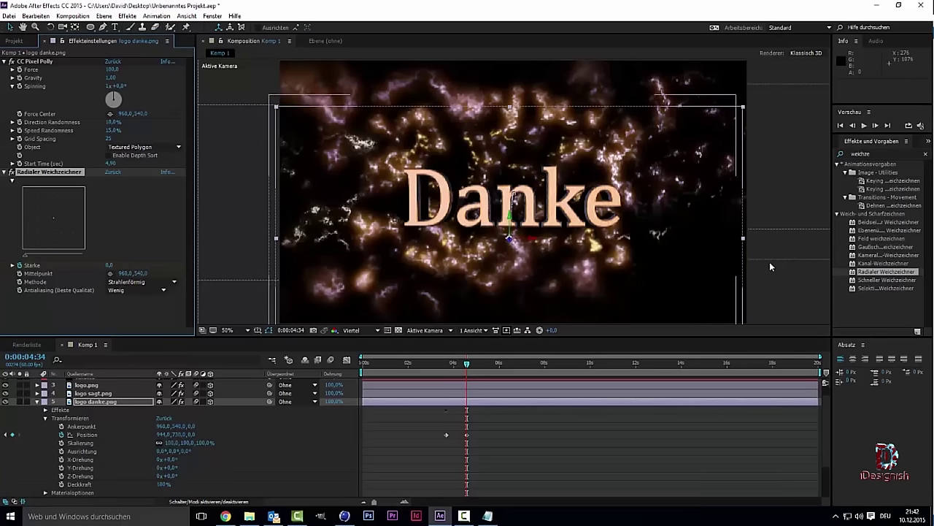
key(Page_Down)
key(Page_Up)
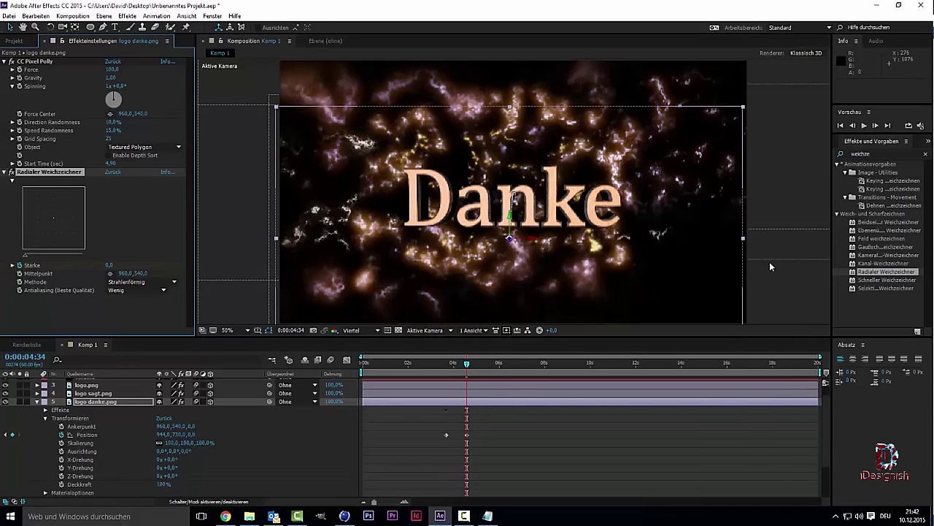
key(Page_Up)
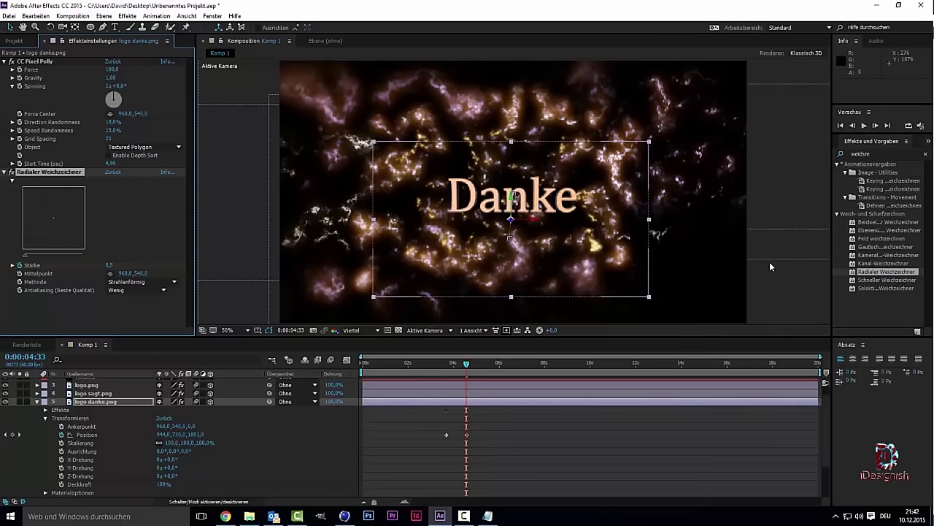
key(Page_Down)
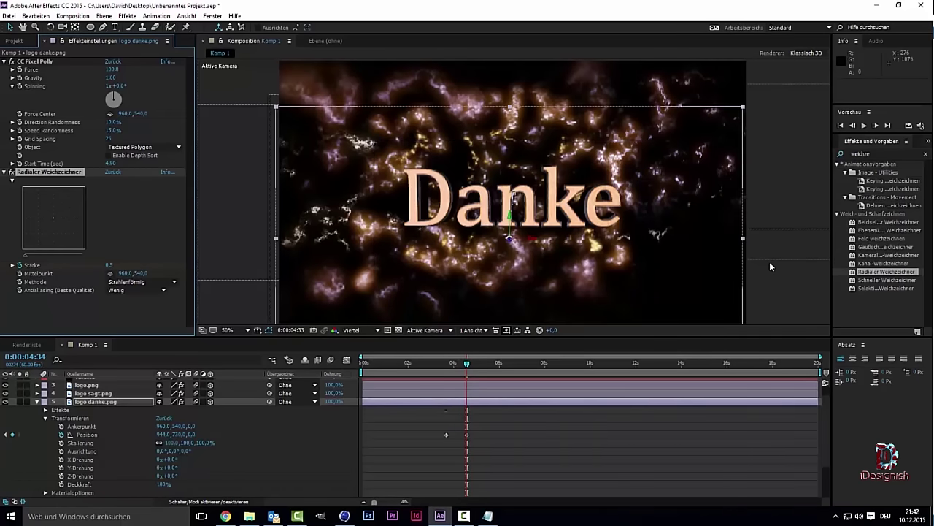
key(Page_Up)
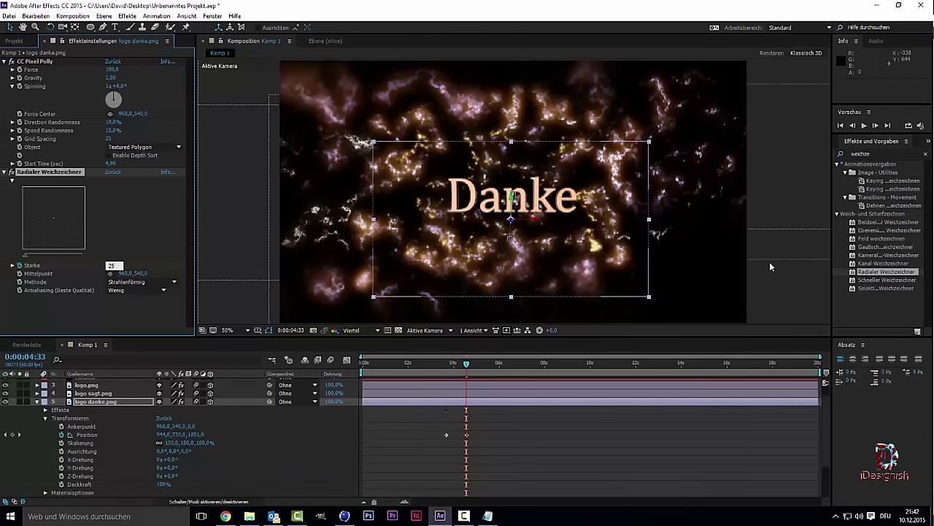
key(Return)
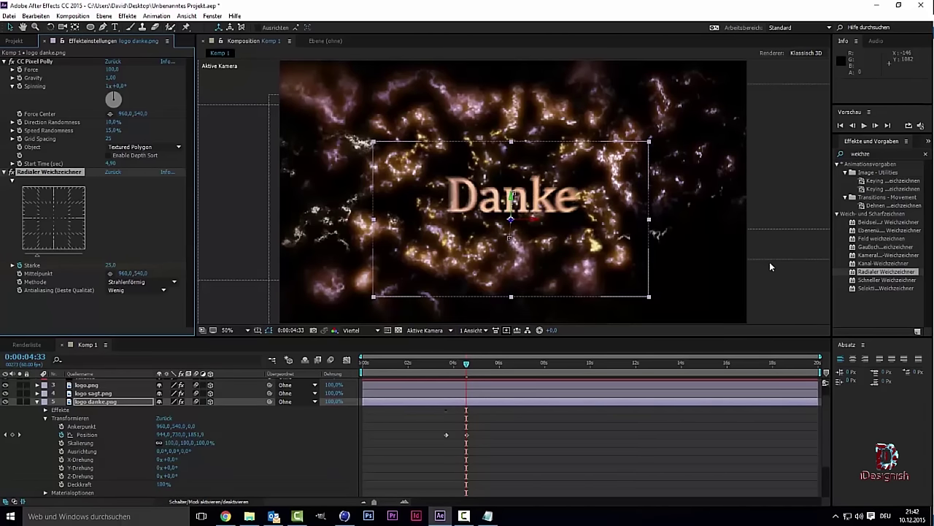
key(space)
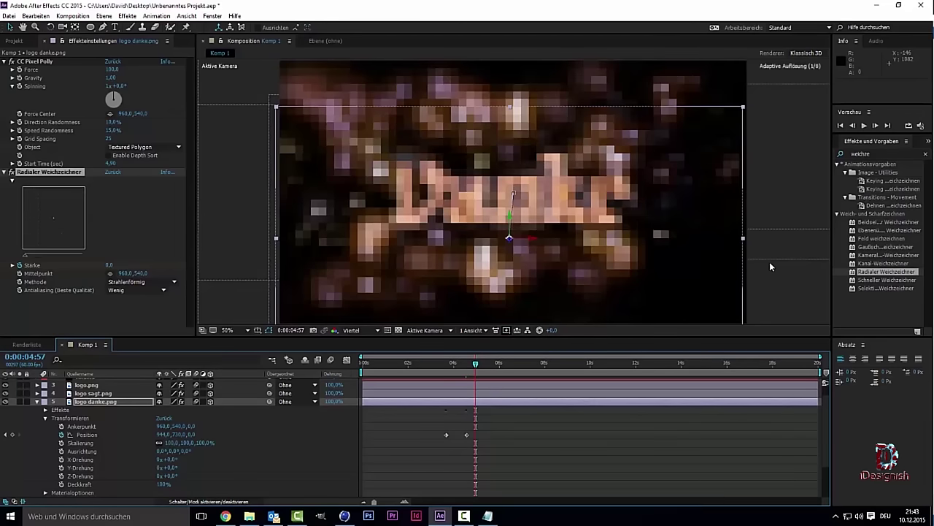
- Apply Richtungsunschärfe twice to the Danke layer from a 'schärfe' effects search
key(ctrl+5)
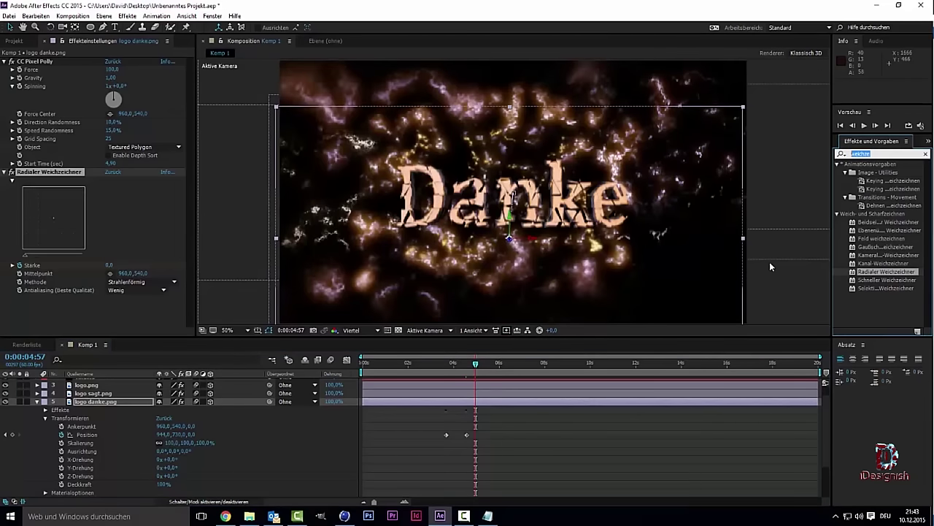
text(schärf)
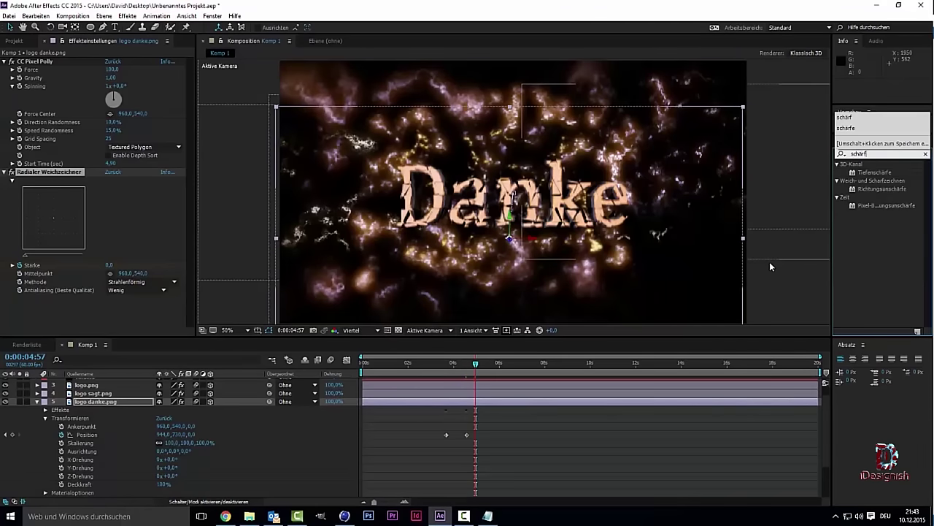
text(e)
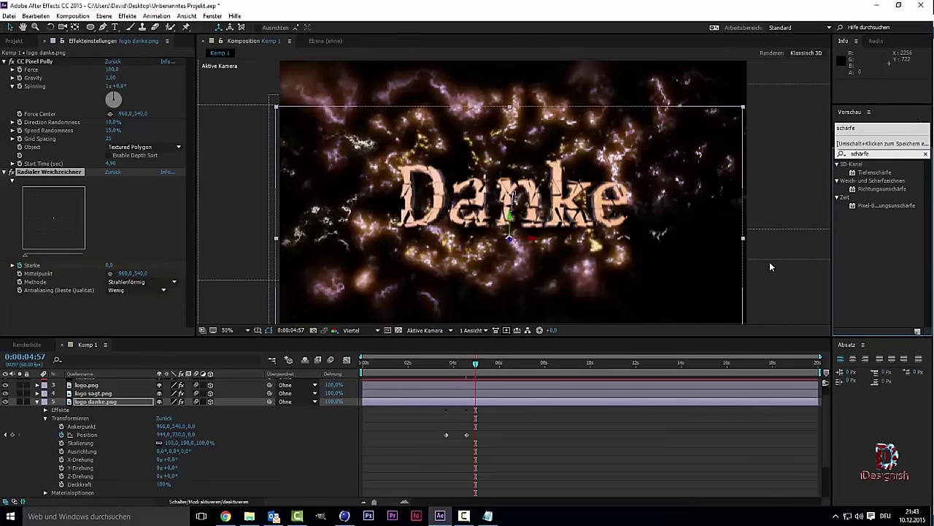
key(Return)
key(Tab)
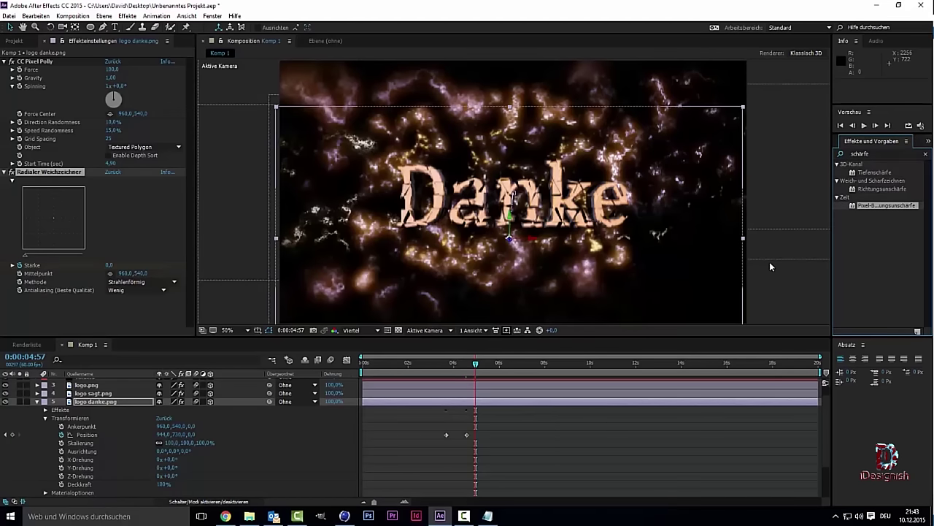
key(Up)
key(Return)
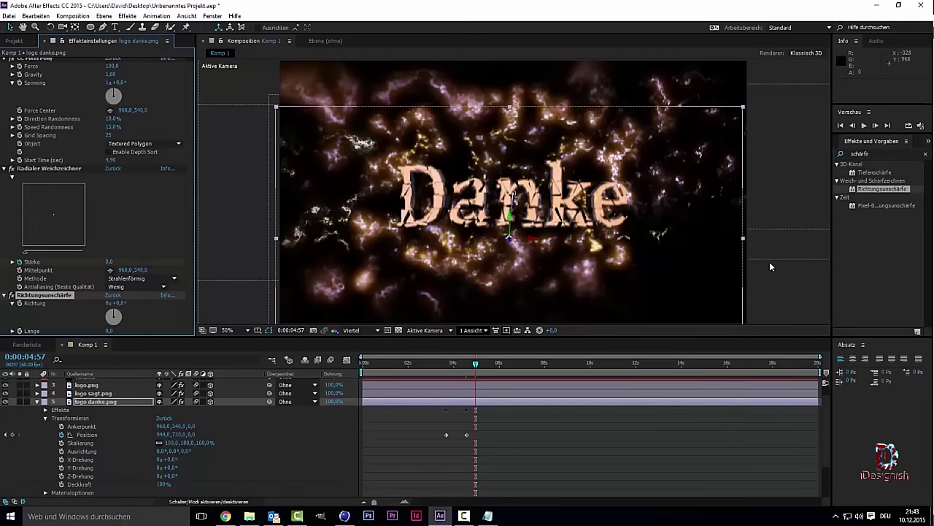
key(Return)
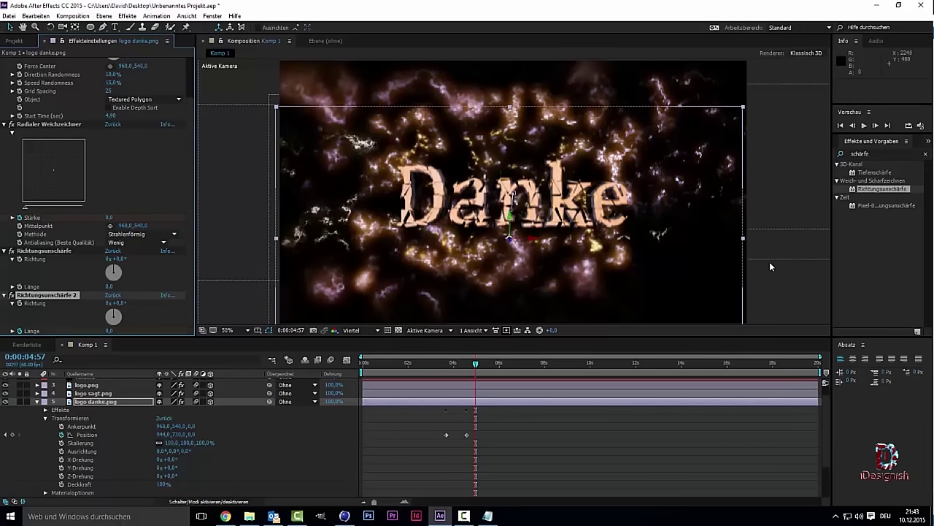
- Give the second directional blur Länge 25 and play the intro from the start
key(space)
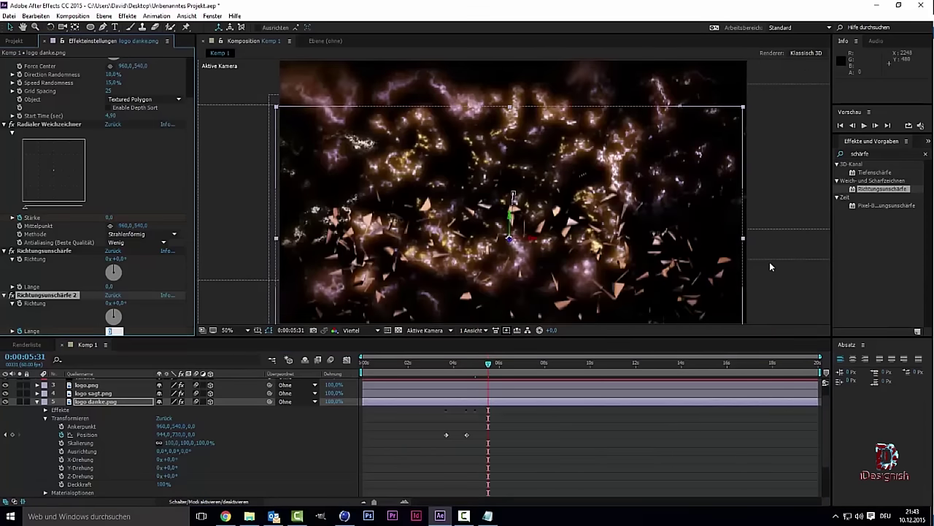
text(25)
key(Return)
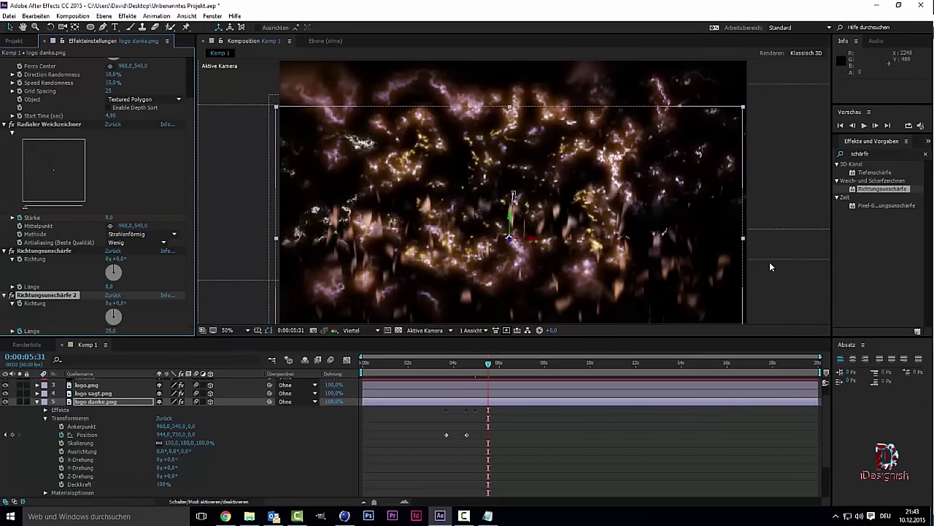
key(Home)
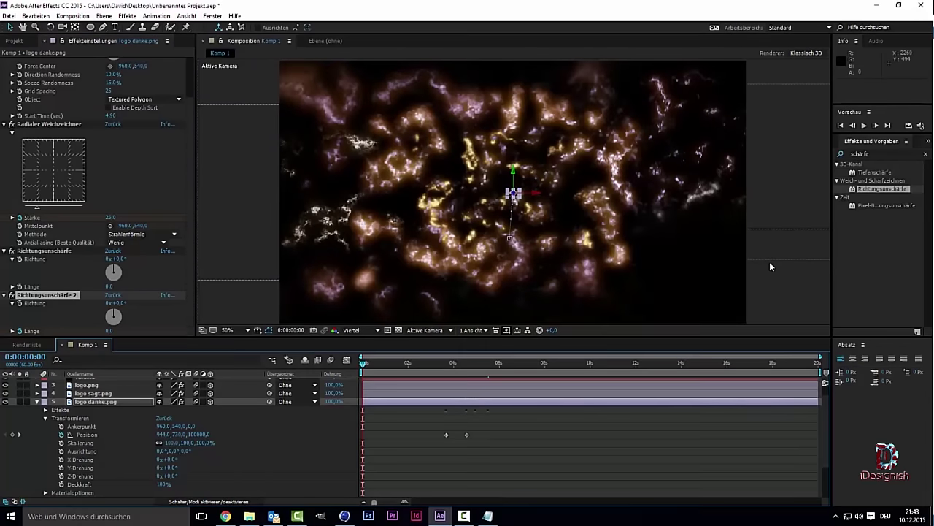
key(space)
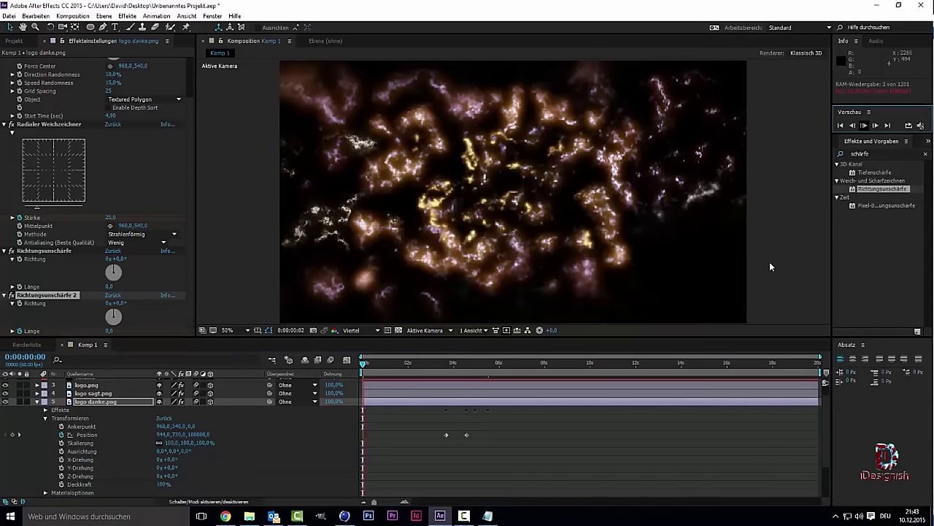